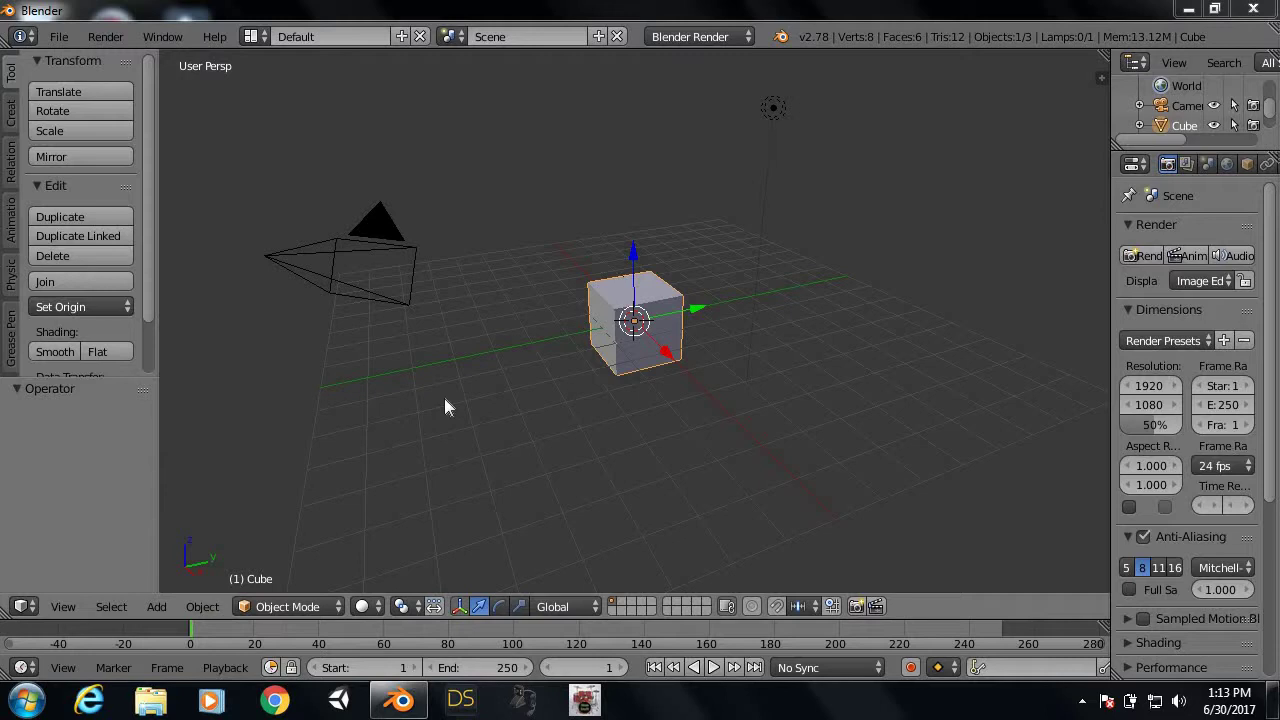
# Step: Delete the default cube
pyautogui.click(668, 352)
pyautogui.scroll(3, 672, 353)
pyautogui.moveTo(670, 352)
pyautogui.mouseDown(button='middle')
pyautogui.moveTo(743, 371)
pyautogui.moveTo(755, 395)
pyautogui.mouseUp(button='middle')
pyautogui.press('x')
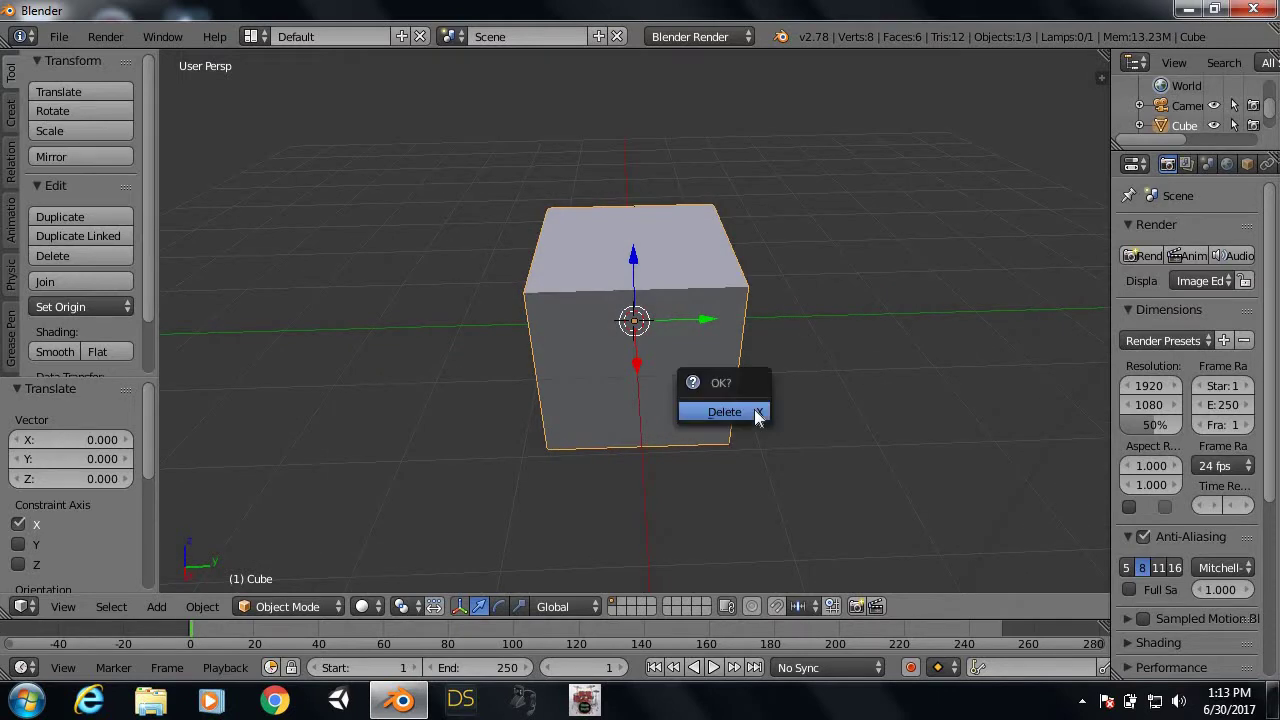
pyautogui.click(752, 411)
# Step: Add a plane at the origin, enter Edit Mode, and start a loop cut across it
pyautogui.hotkey('shift', 'a')
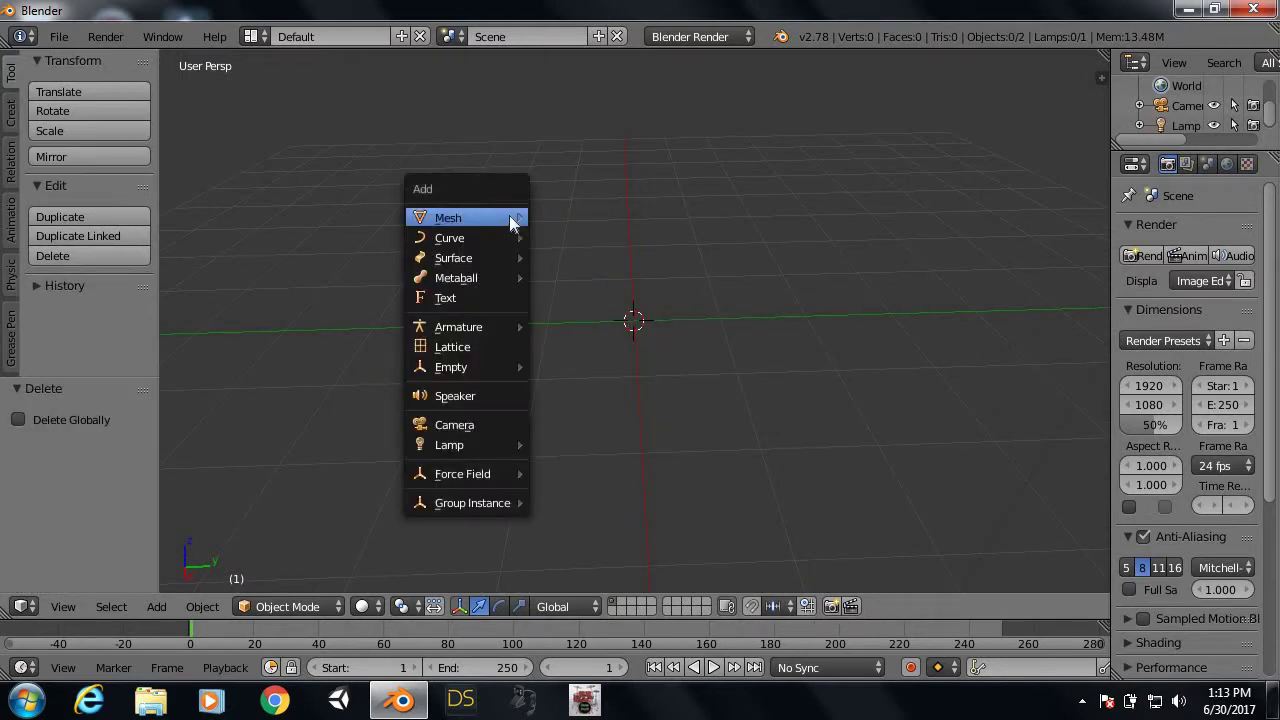
pyautogui.click(550, 217)
pyautogui.scroll(1, 618, 280)
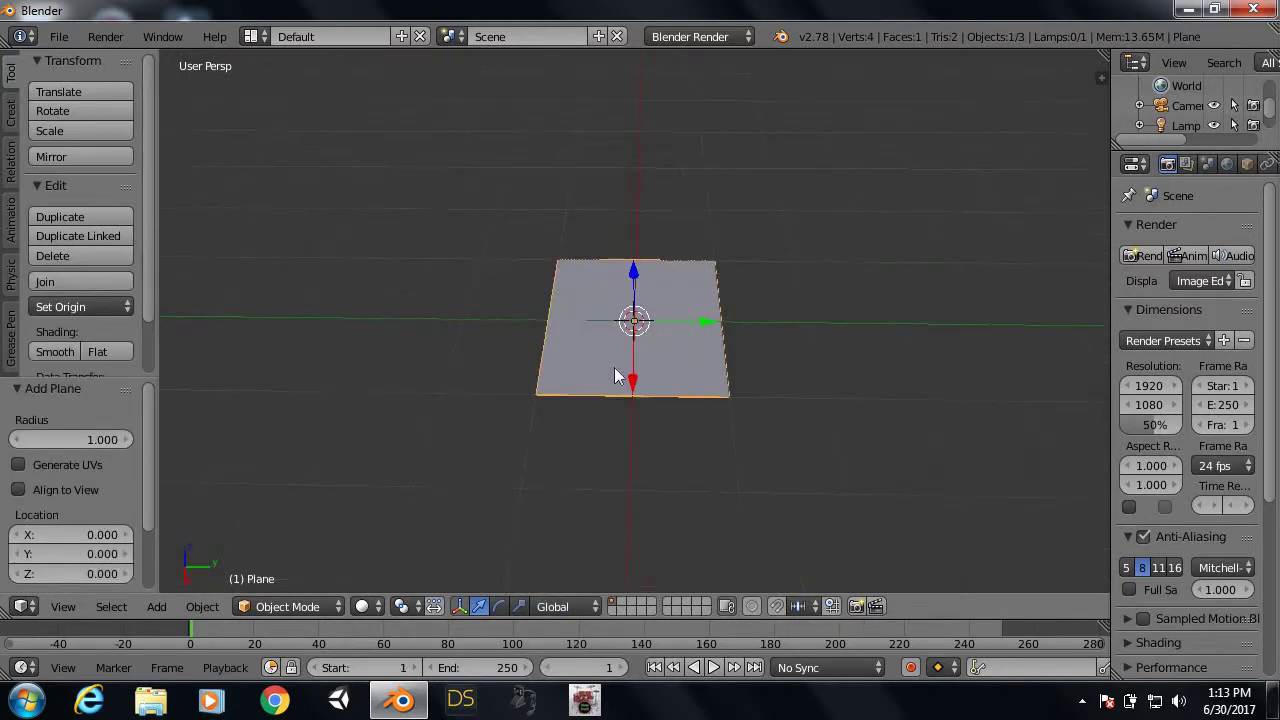
pyautogui.scroll(4, 622, 360)
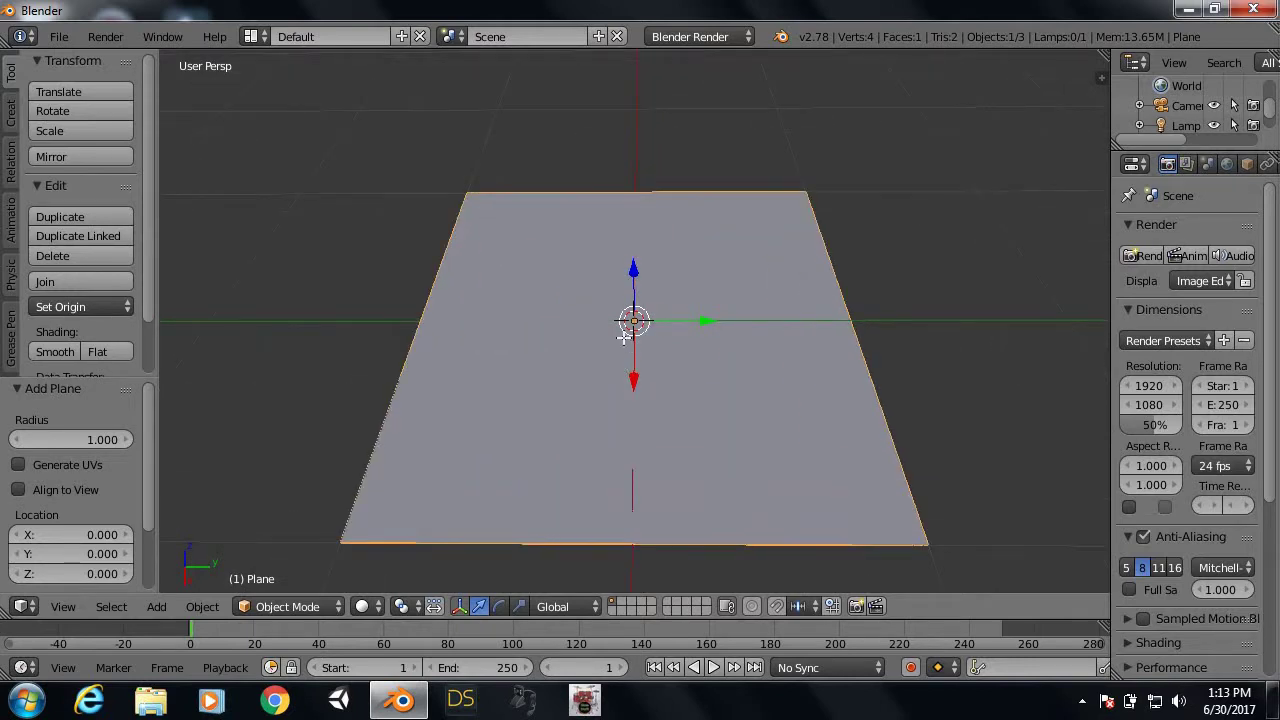
pyautogui.press('Tab')
pyautogui.hotkey('ctrl', 'r')
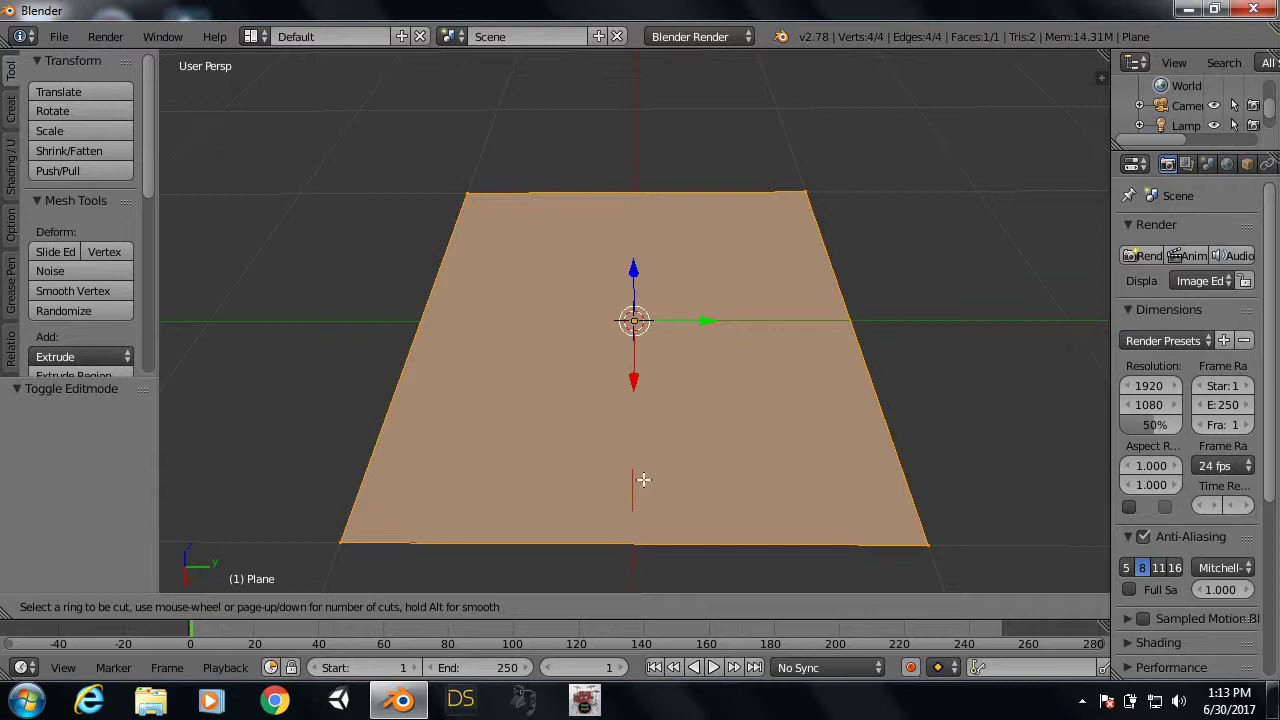
# Step: Place a centred loop cut and delete the plane's left-half face, leaving the right half
pyautogui.click(622, 550)
pyautogui.rightClick(622, 550)
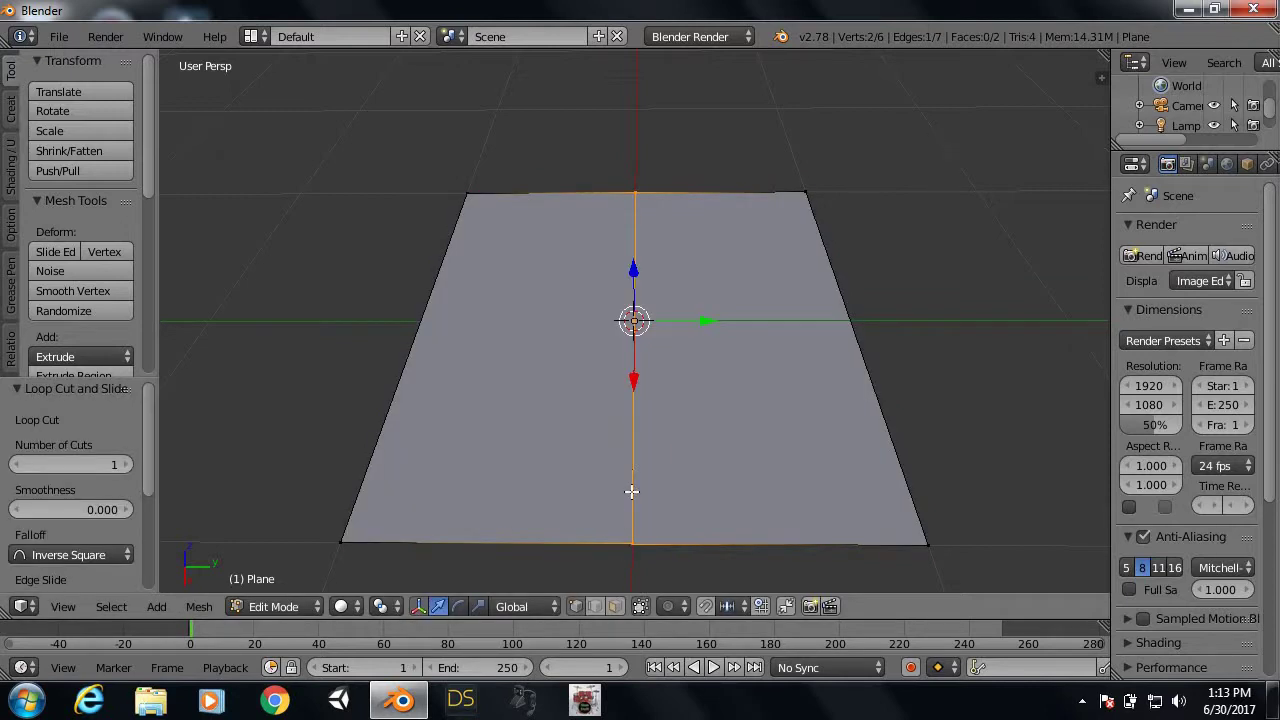
pyautogui.hotkey('ctrl', 'Tab')
pyautogui.click(621, 514)
pyautogui.rightClick(549, 436)
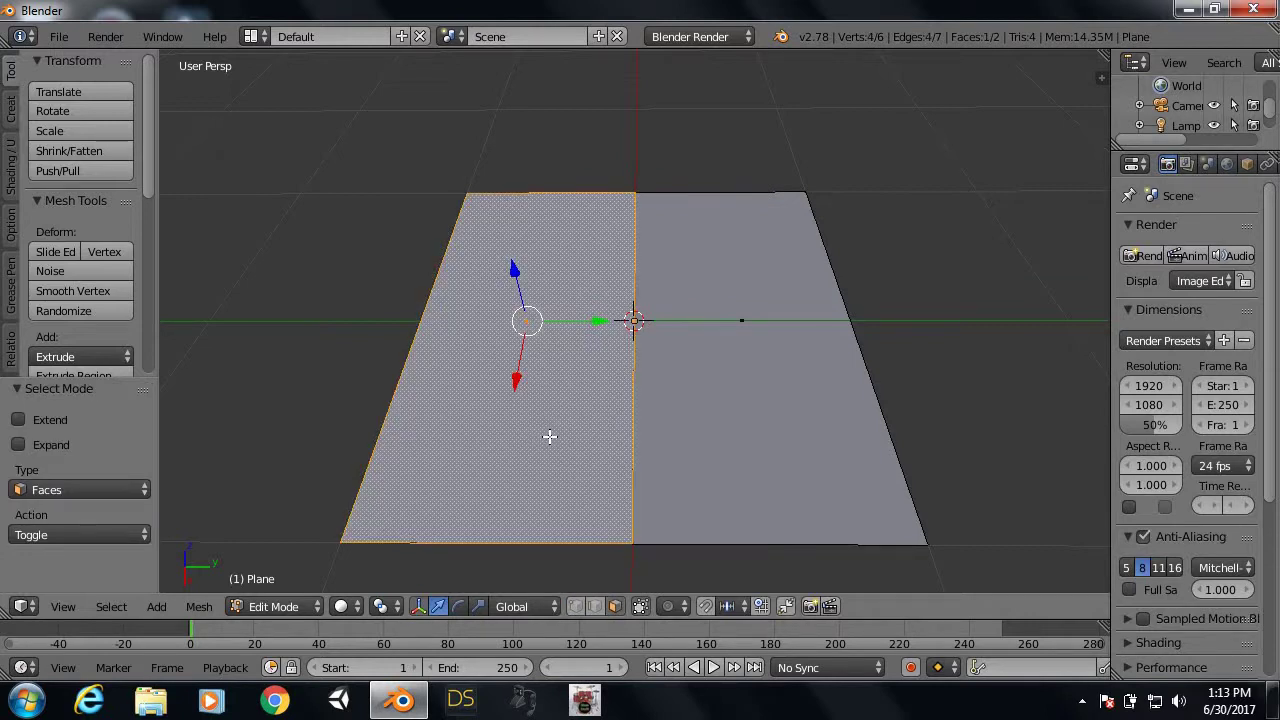
pyautogui.press('x')
pyautogui.click(549, 436)
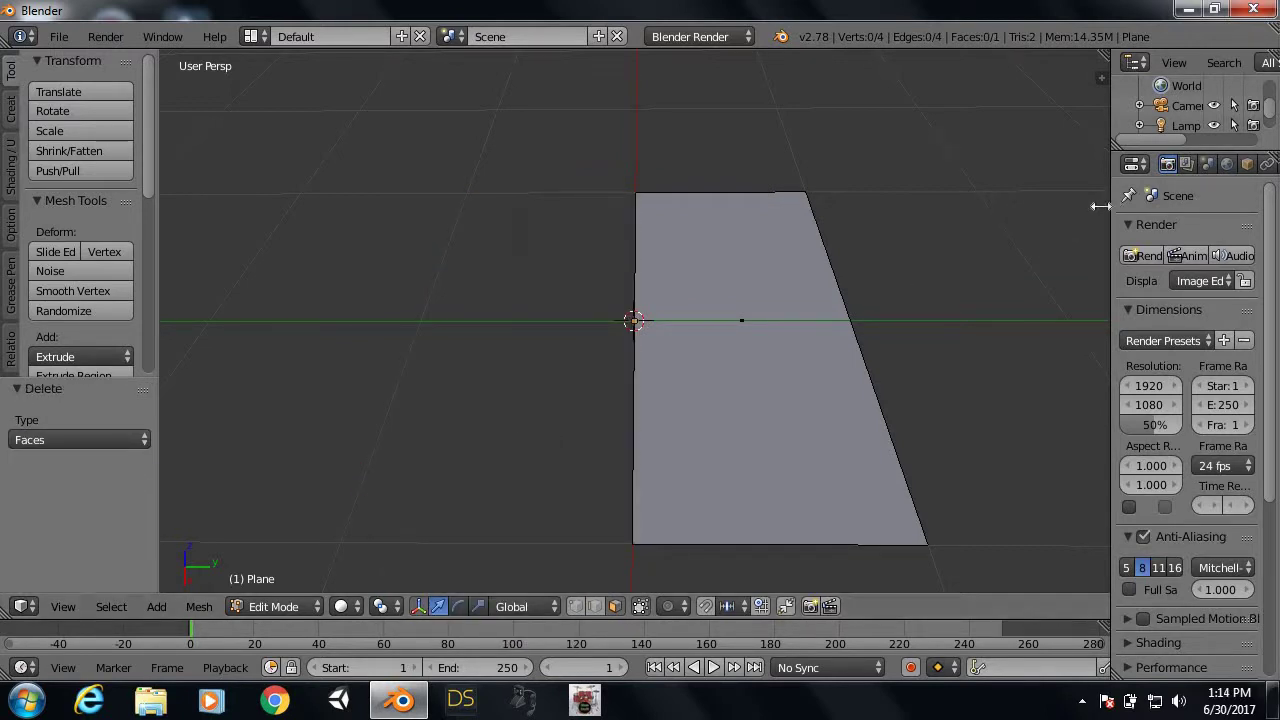
pyautogui.moveTo(1100, 206); pyautogui.dragTo(1048, 240)
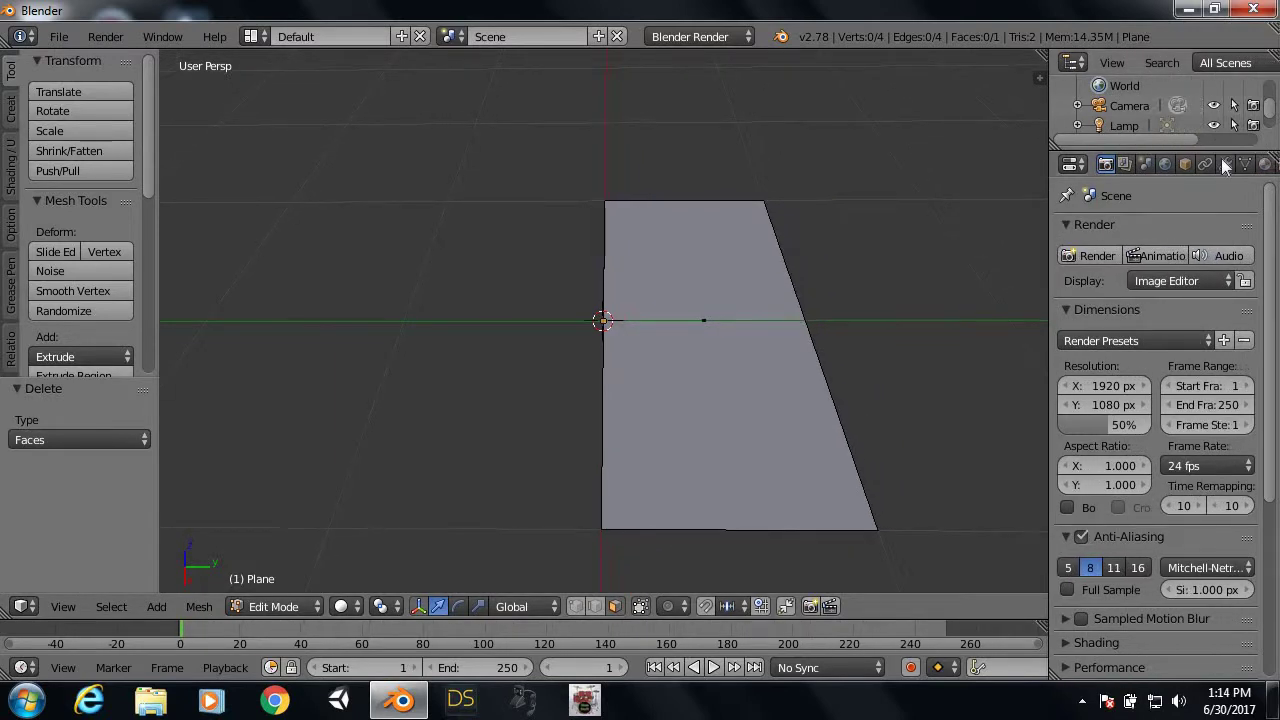
# Step: Add a Mirror modifier to the half plane with Y ticked and X unticked
pyautogui.click(1225, 163)
pyautogui.click(1118, 232)
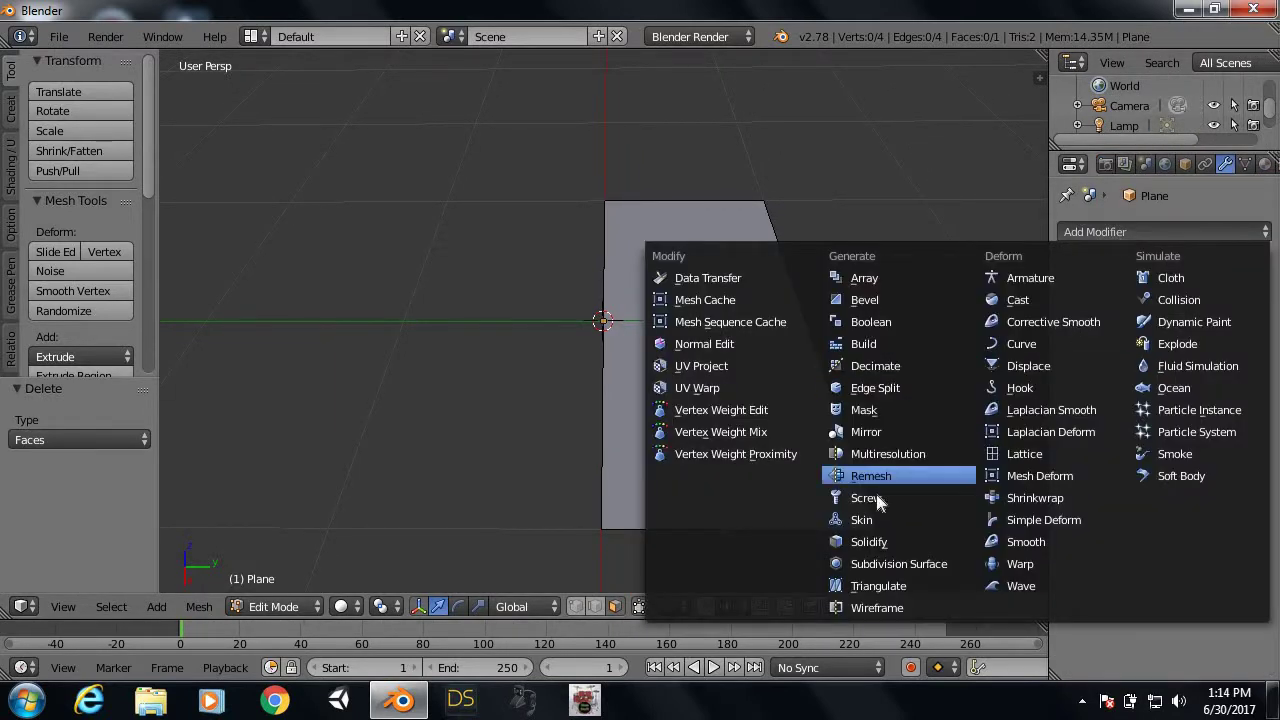
pyautogui.click(866, 432)
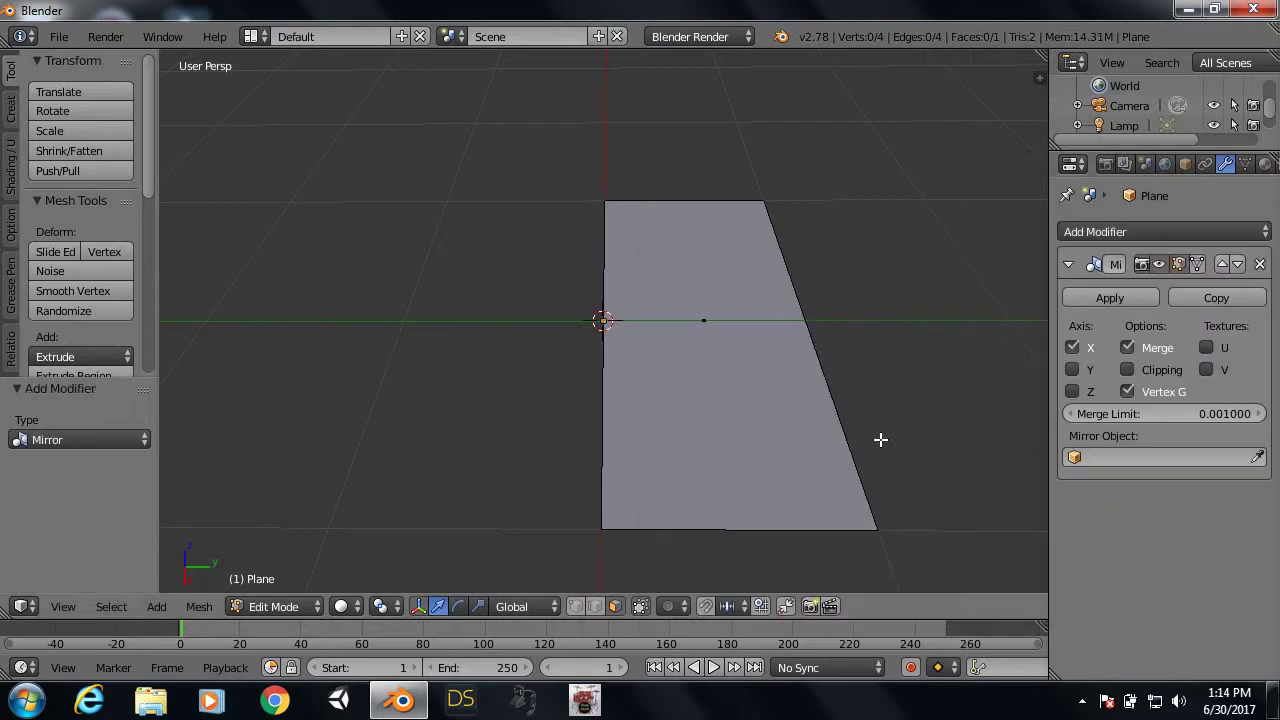
pyautogui.click(1070, 363)
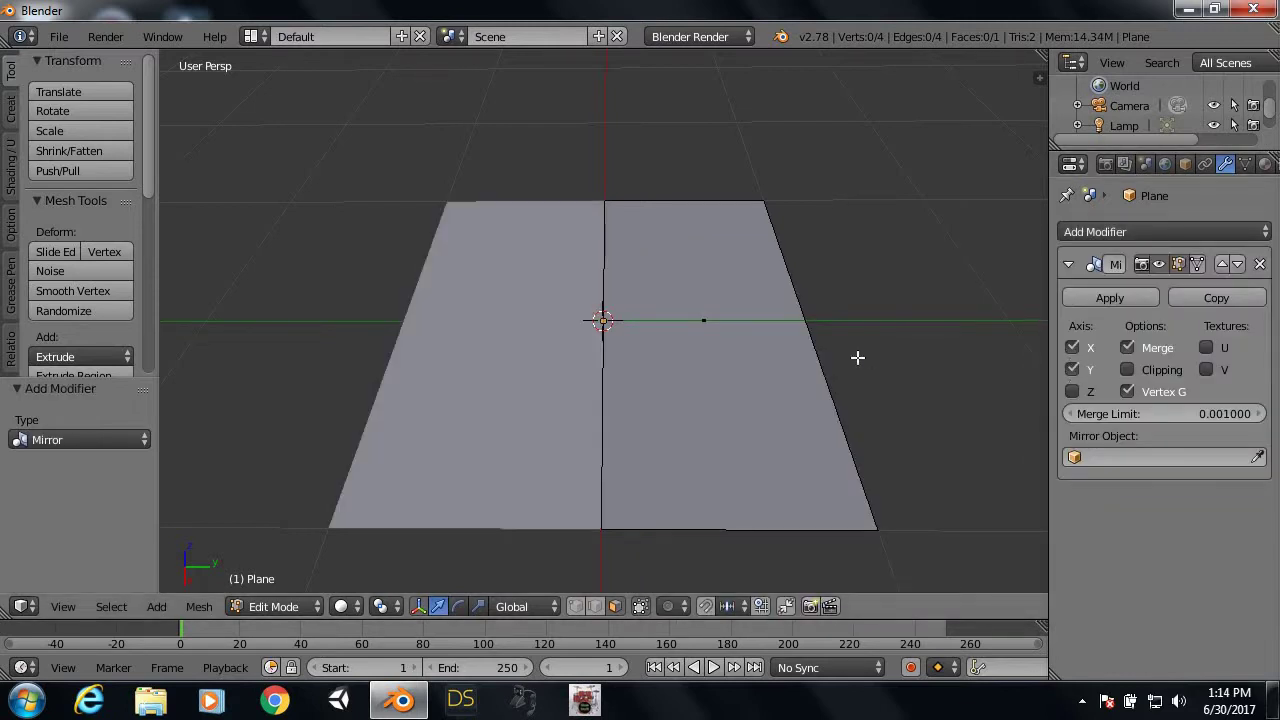
pyautogui.click(1072, 347)
pyautogui.scroll(-1, 514, 306)
pyautogui.scroll(2, 508, 274)
pyautogui.scroll(-1, 508, 268)
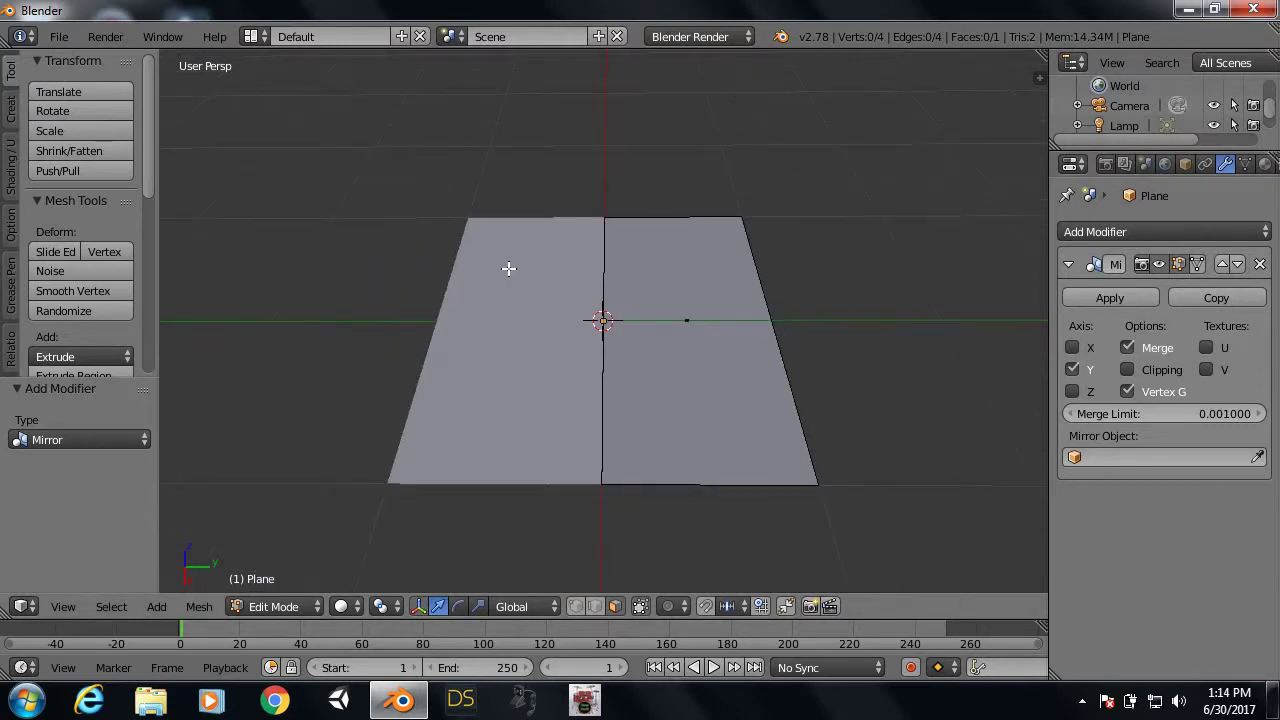
pyautogui.hotkey('shift', 'a')
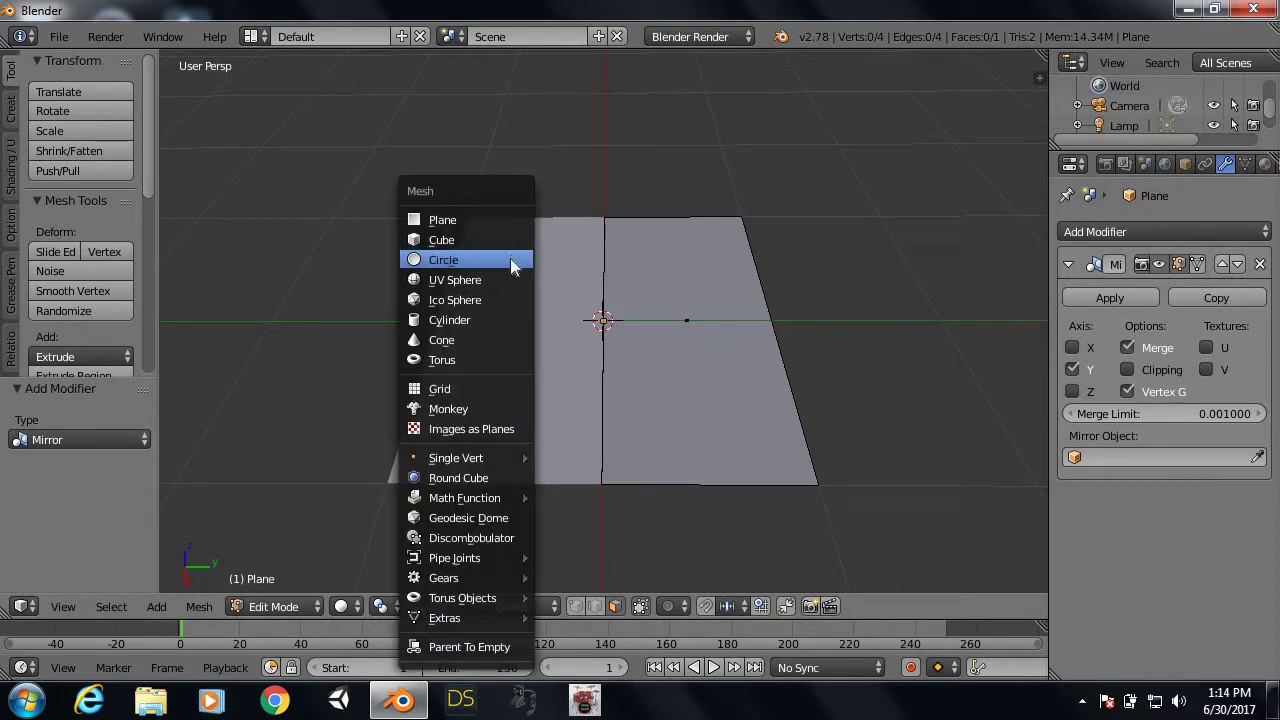
# Step: Add a circle and move it right of centre, previewing the mirrored copy
pyautogui.click(510, 258)
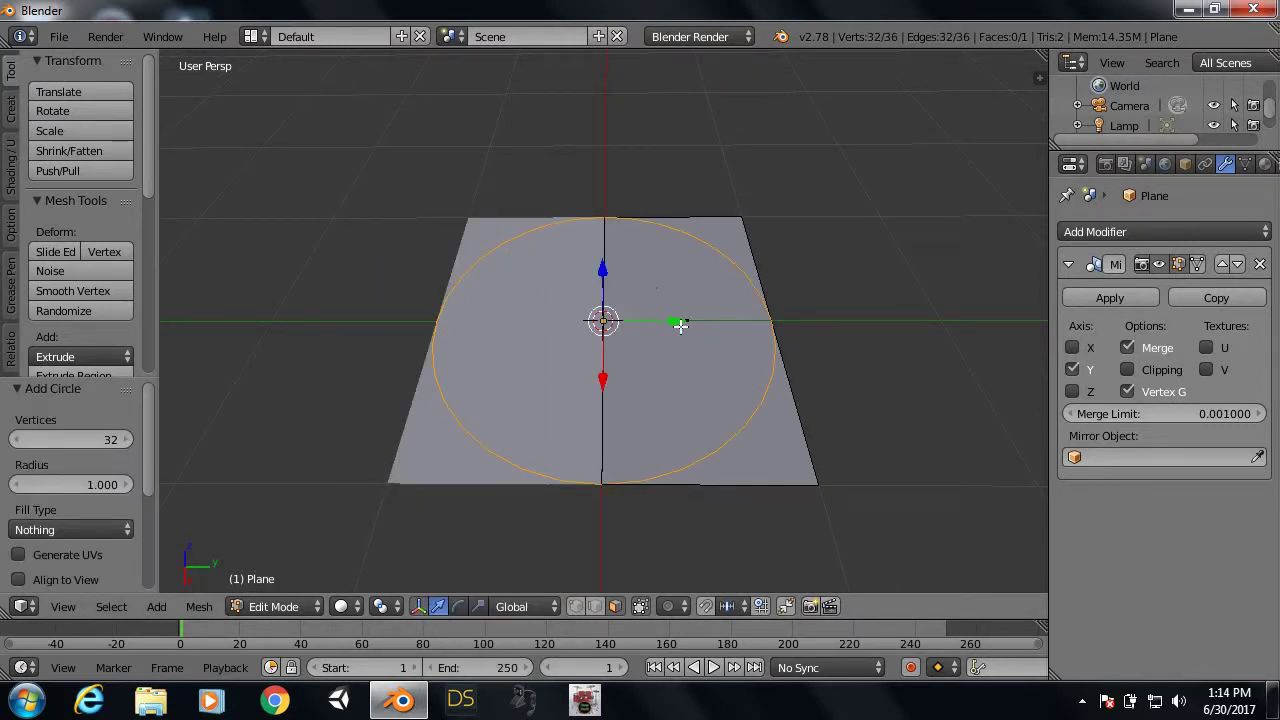
pyautogui.press('g')
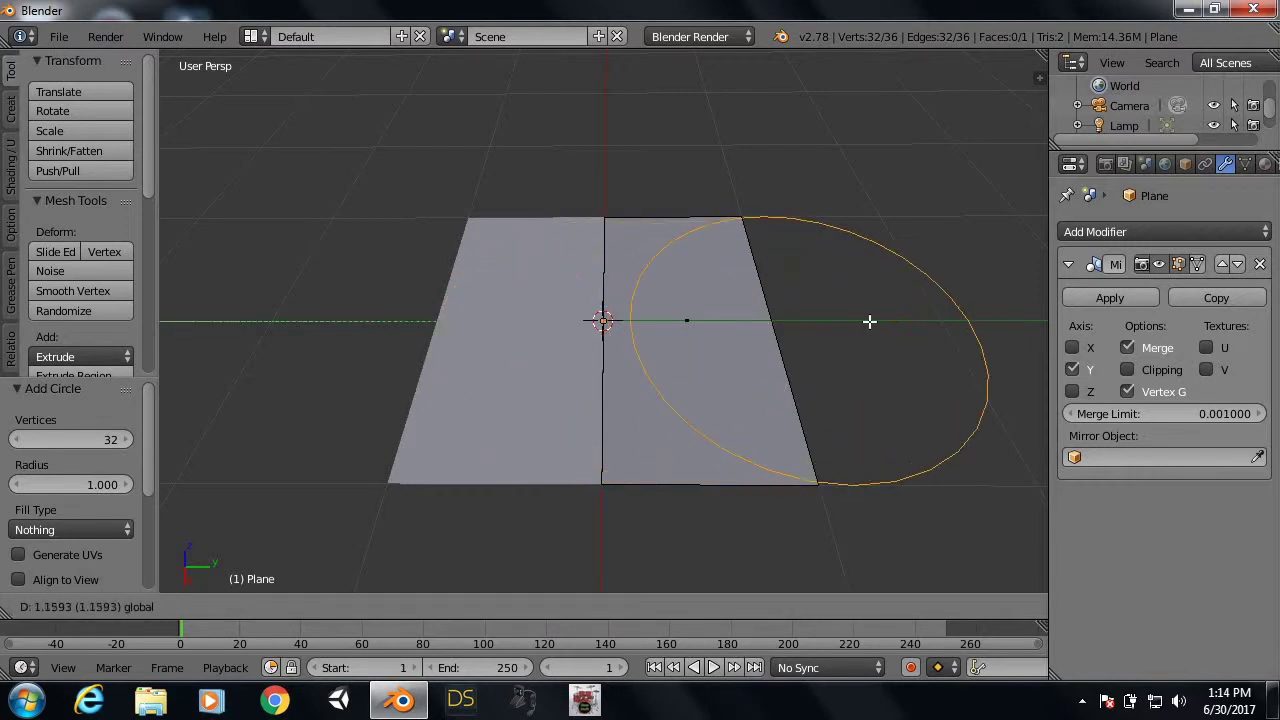
pyautogui.click(869, 321)
pyautogui.press('Tab')
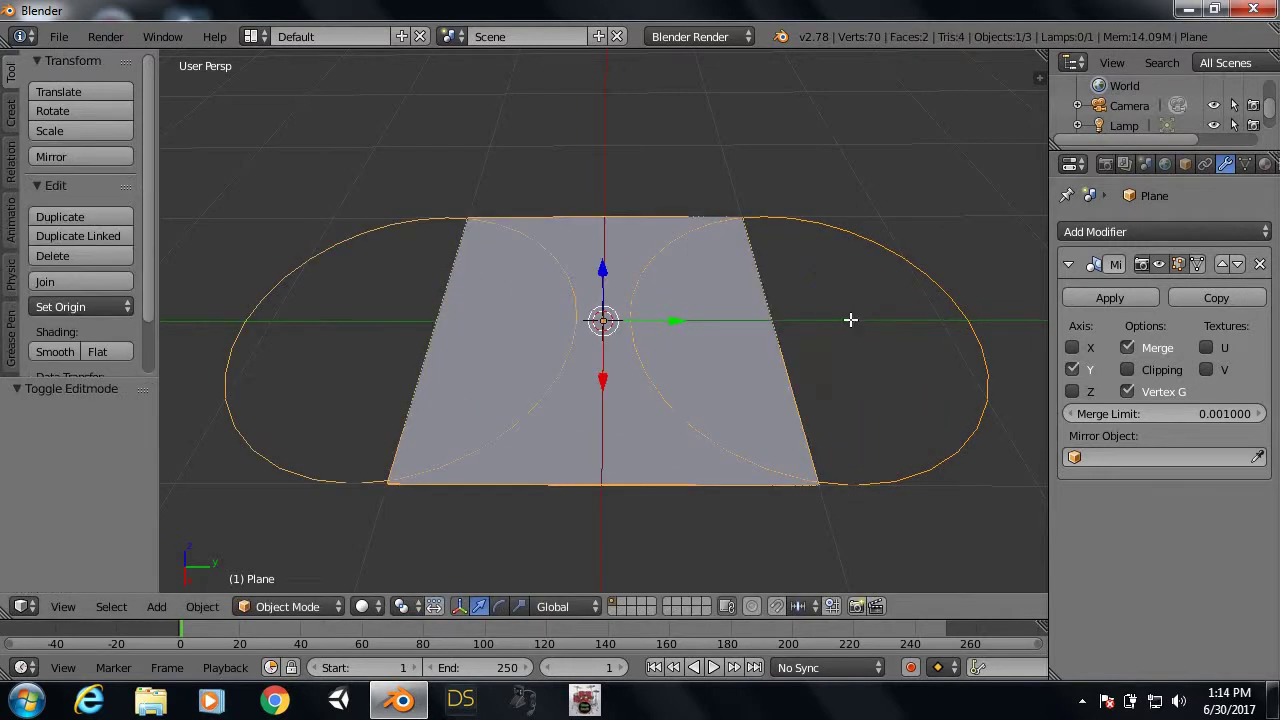
pyautogui.press('Tab')
# Step: Delete the plane face so only the circle and its mirrored twin remain
pyautogui.rightClick(635, 406)
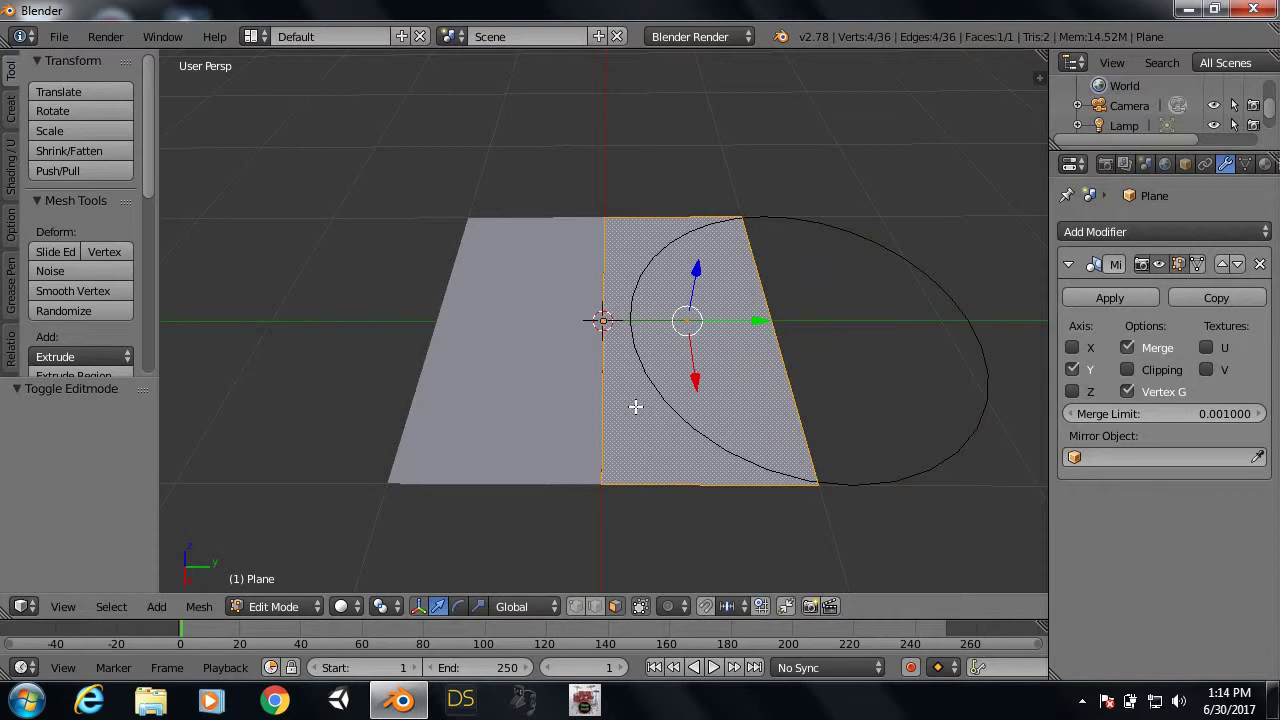
pyautogui.press('x')
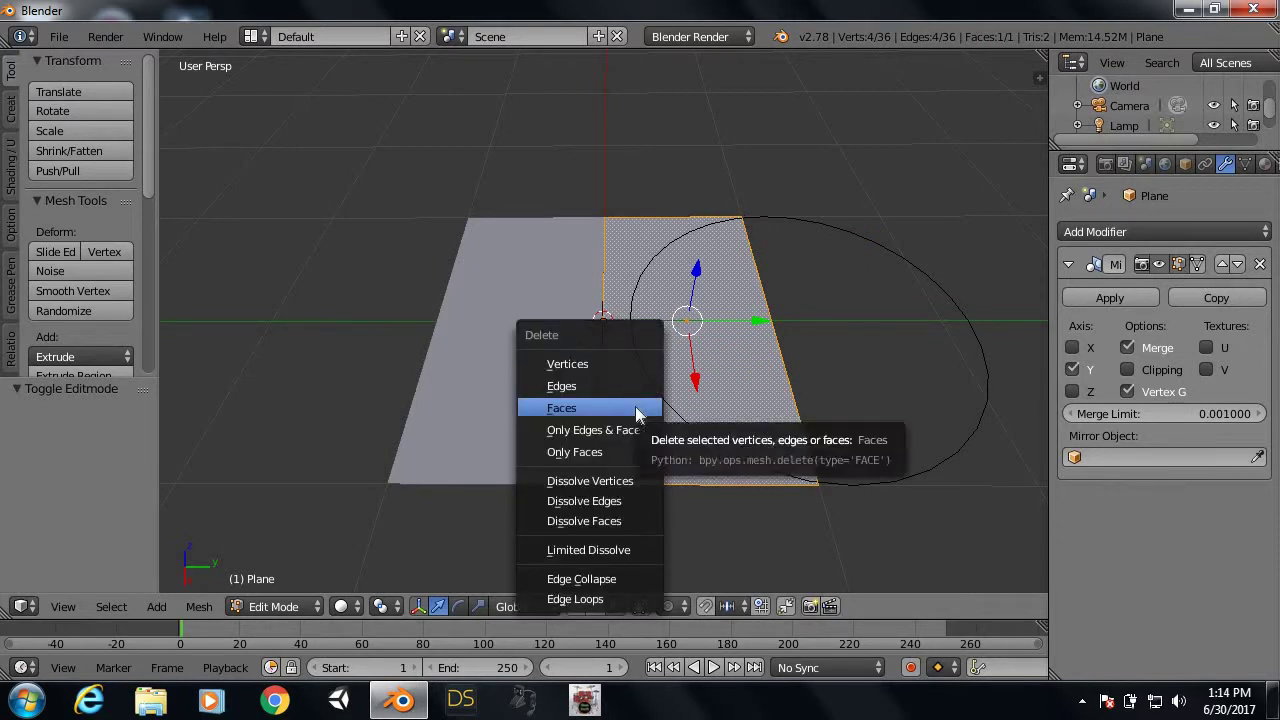
pyautogui.click(637, 406)
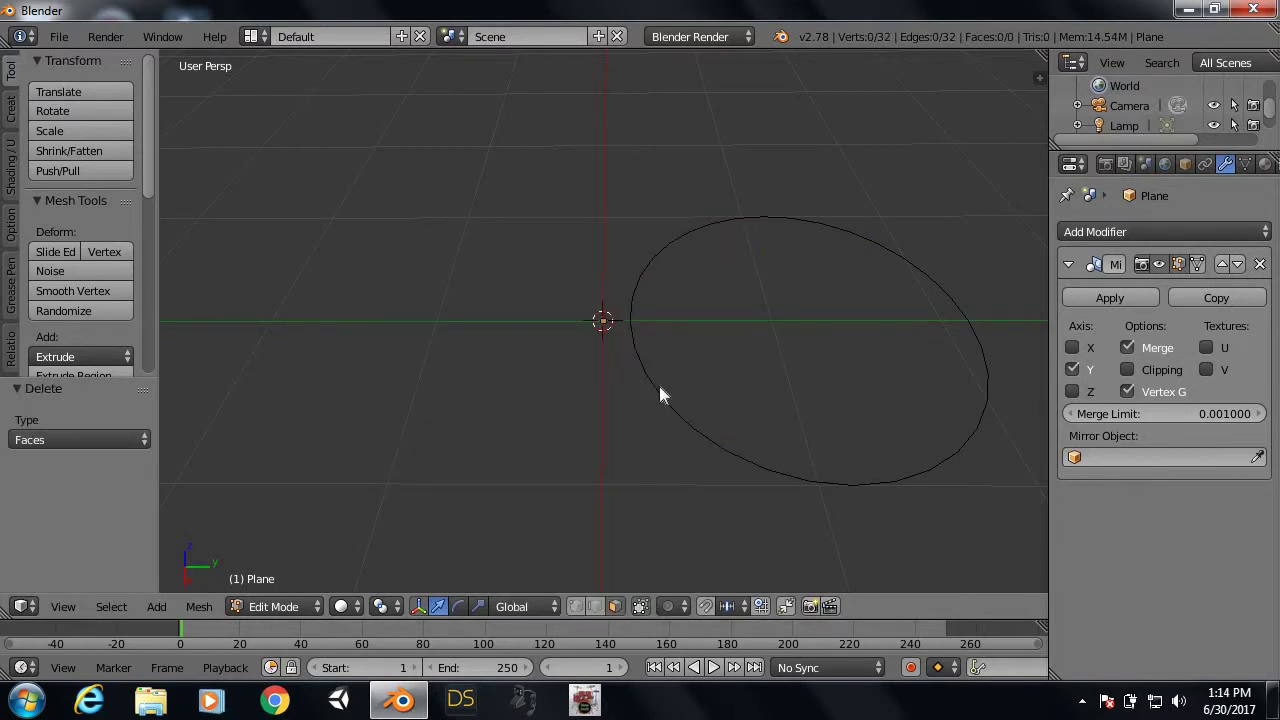
pyautogui.press('Tab')
pyautogui.press('Tab')
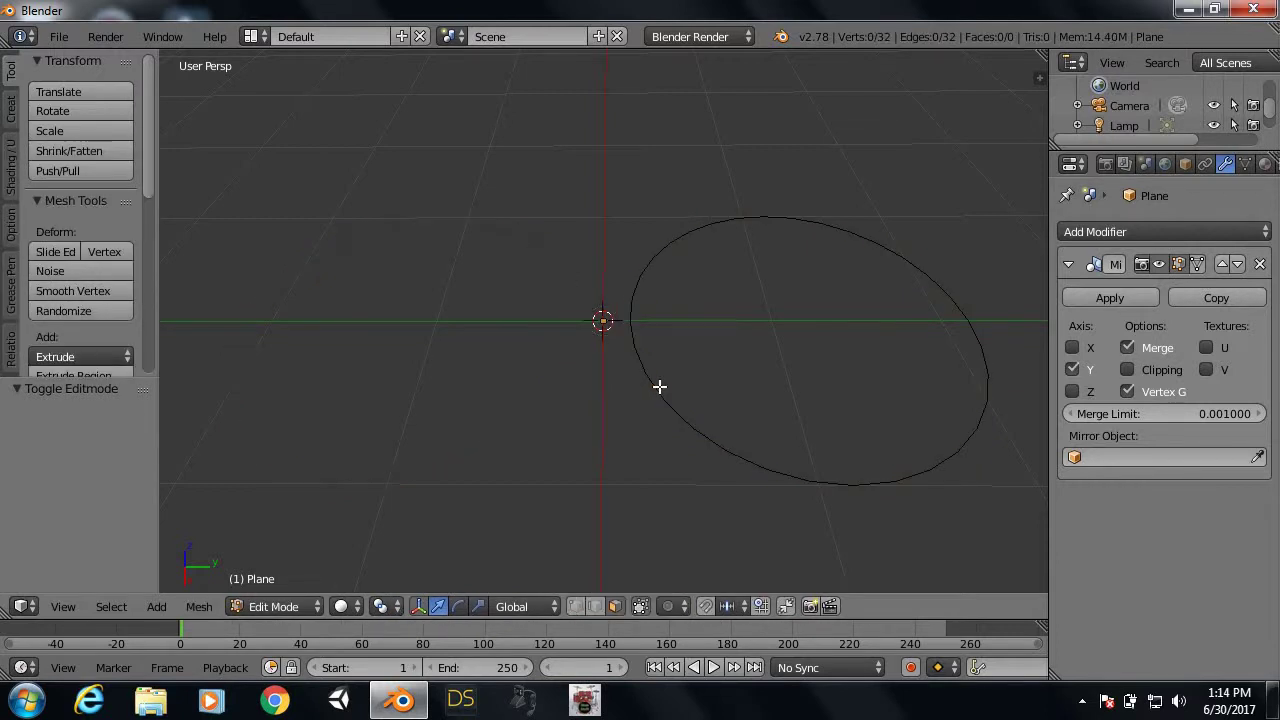
pyautogui.press('Tab')
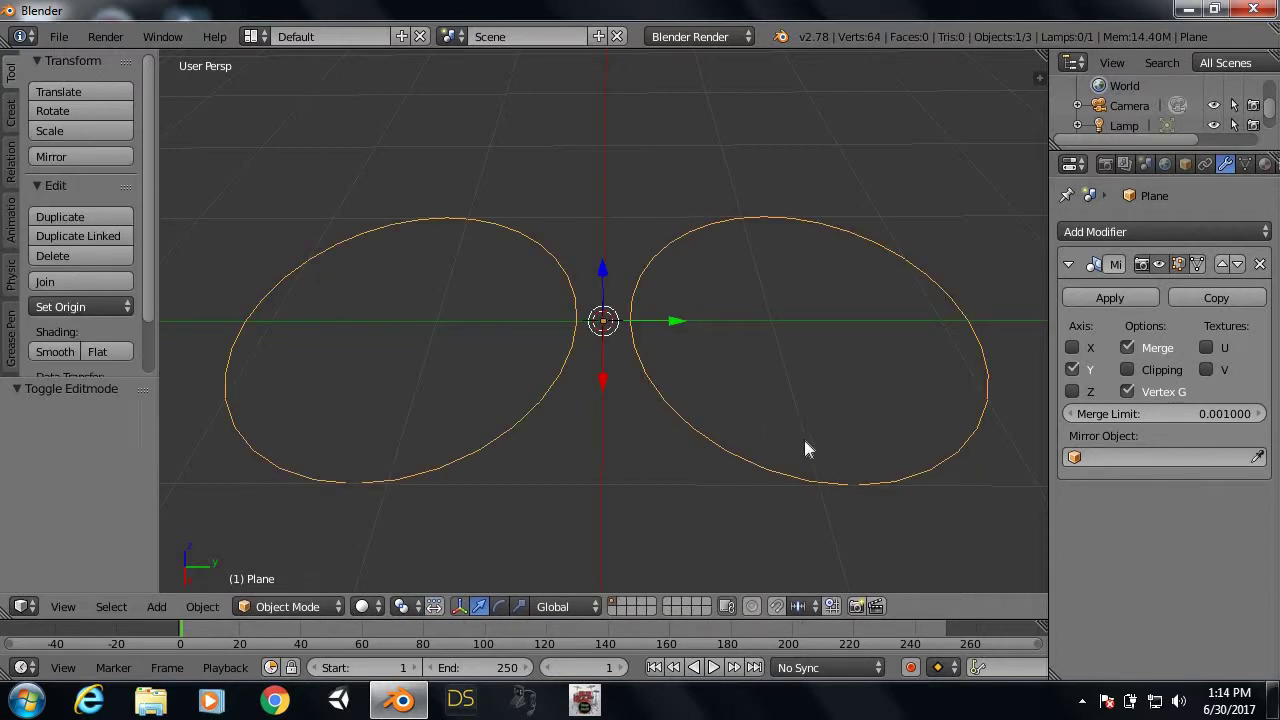
# Step: Rotate the rings 90° around the X axis
pyautogui.press('r')
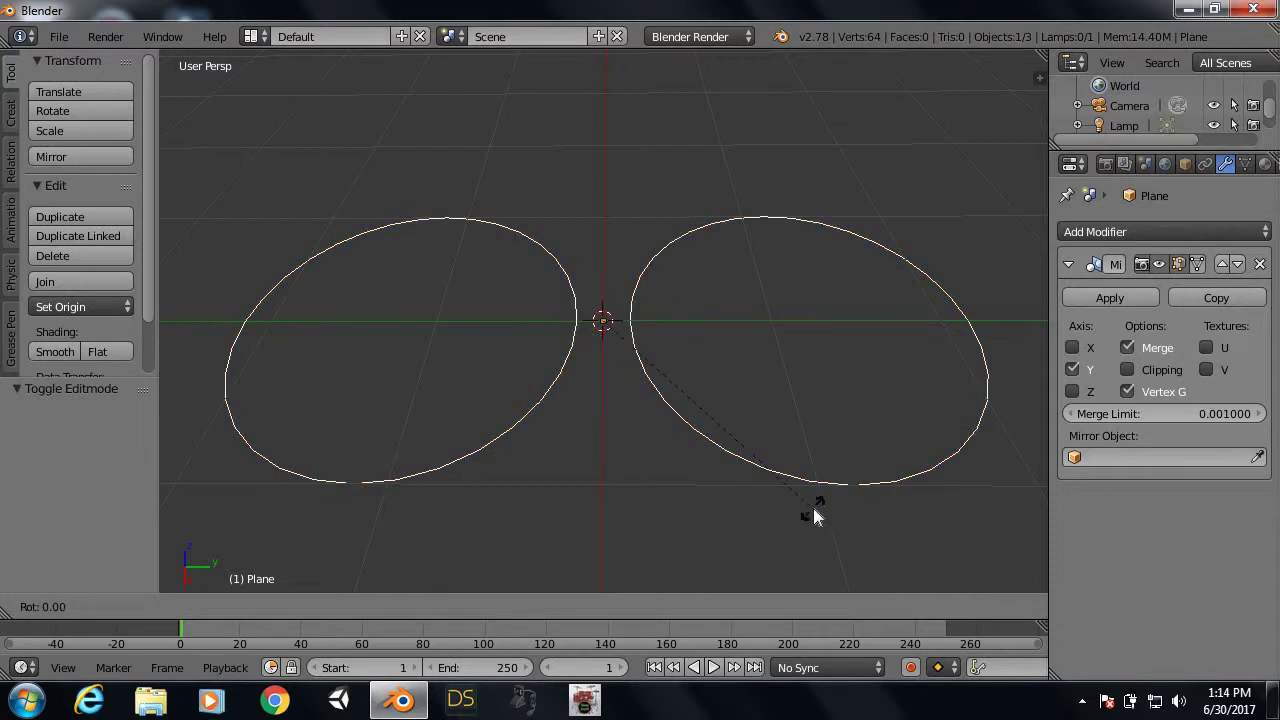
pyautogui.press('x')
pyautogui.press('9')
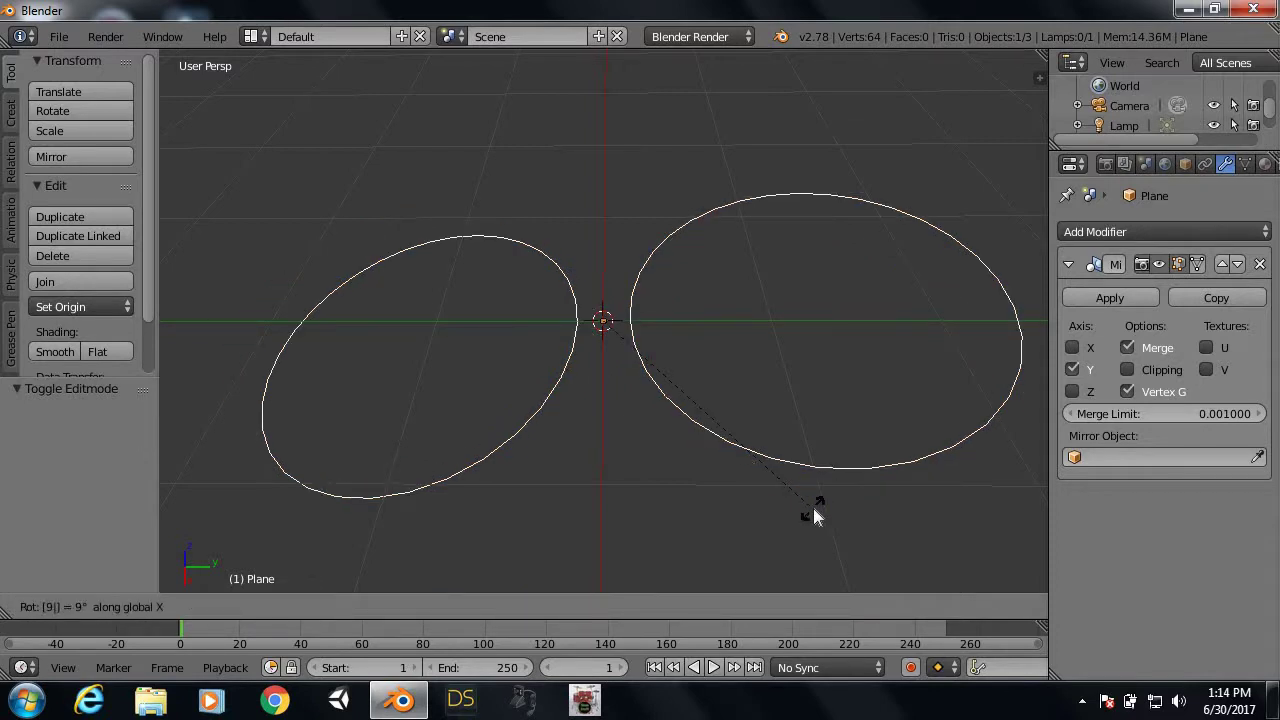
pyautogui.press('0')
pyautogui.press('Return')
pyautogui.moveTo(671, 457)
pyautogui.mouseDown(button='middle')
pyautogui.moveTo(779, 417)
pyautogui.moveTo(692, 361)
pyautogui.moveTo(736, 406)
pyautogui.mouseUp(button='middle')
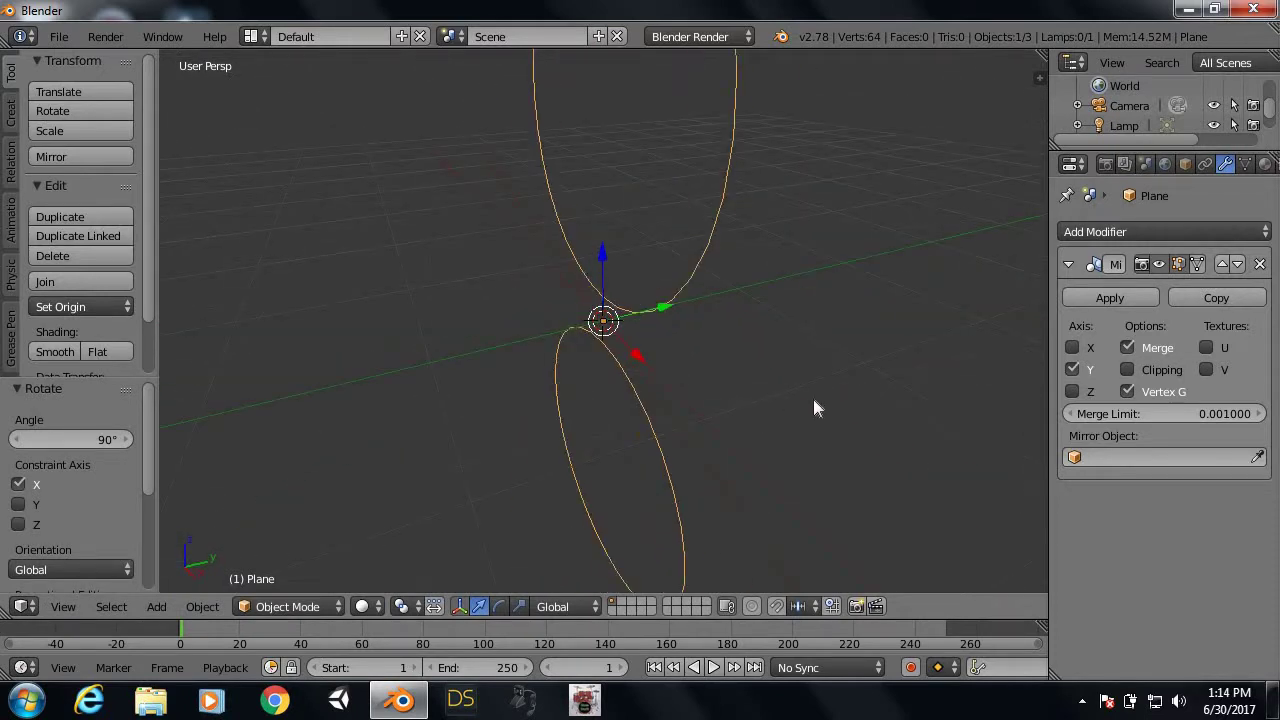
# Step: Try a 90° rotation around Z with rz90, undo it, and return to Edit Mode
pyautogui.write('rz')
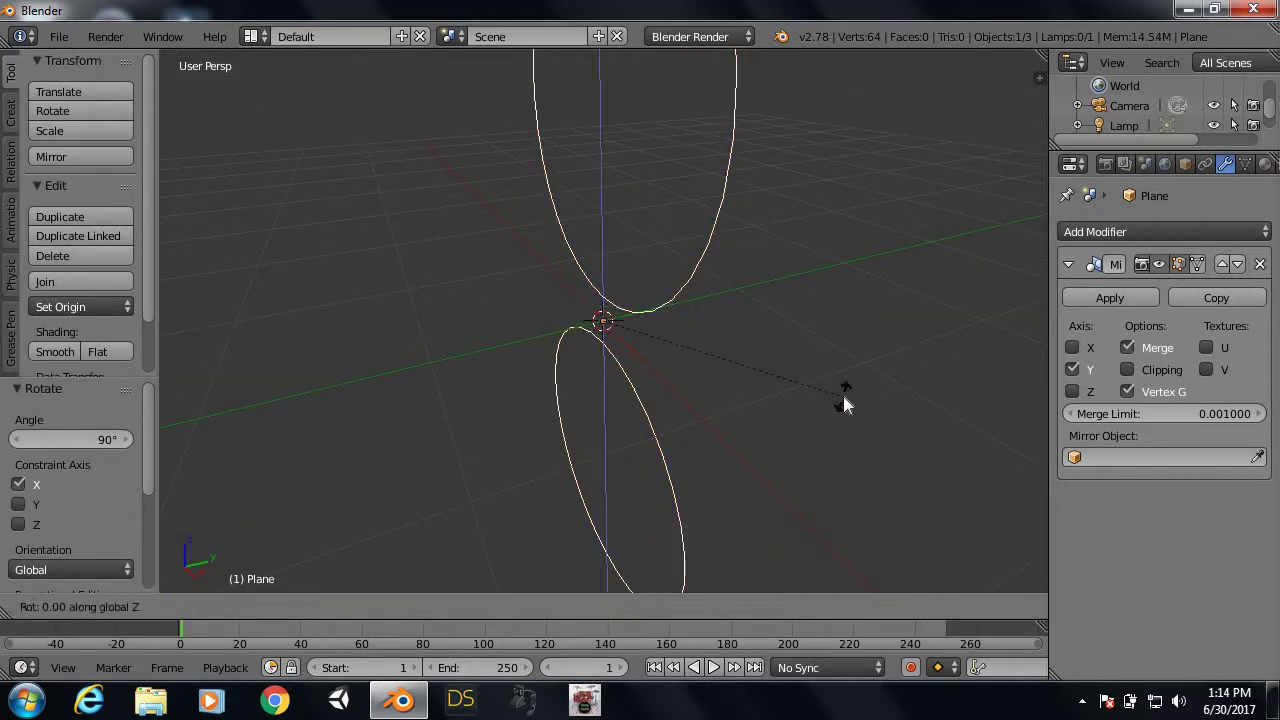
pyautogui.write('90')
pyautogui.press('Return')
pyautogui.moveTo(843, 396)
pyautogui.mouseDown(button='middle')
pyautogui.moveTo(729, 414)
pyautogui.moveTo(739, 393)
pyautogui.moveTo(698, 282)
pyautogui.moveTo(709, 376)
pyautogui.mouseUp(button='middle')
pyautogui.hotkey('ctrl', 'z')
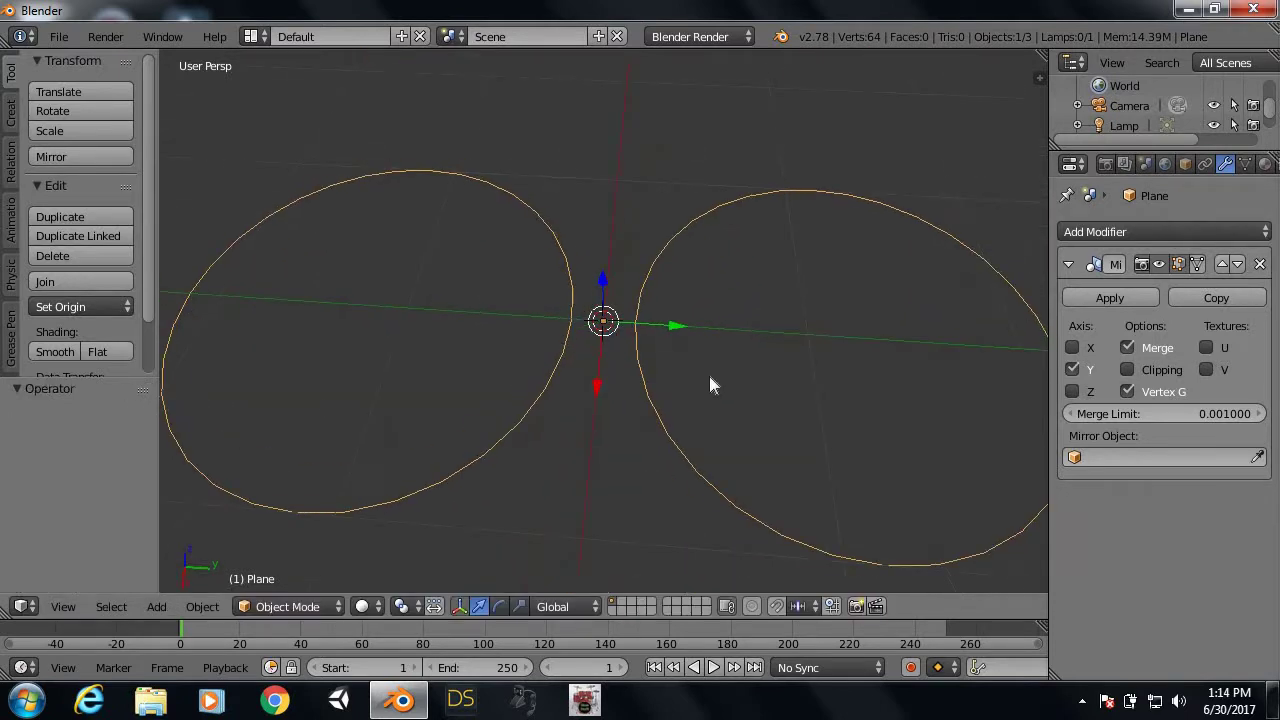
pyautogui.press('Tab')
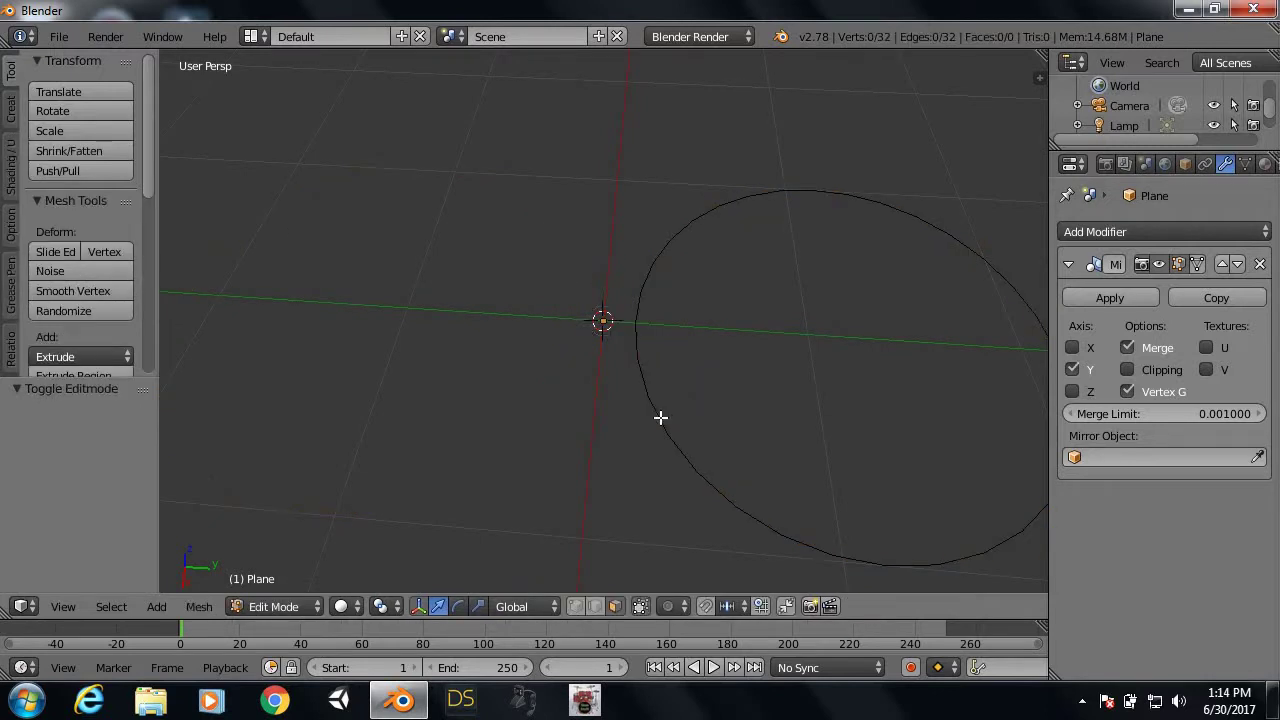
# Step: Select the whole circle loop in edge mode and switch to orthographic view
pyautogui.hotkey('ctrl', 'Tab')
pyautogui.click(659, 401)
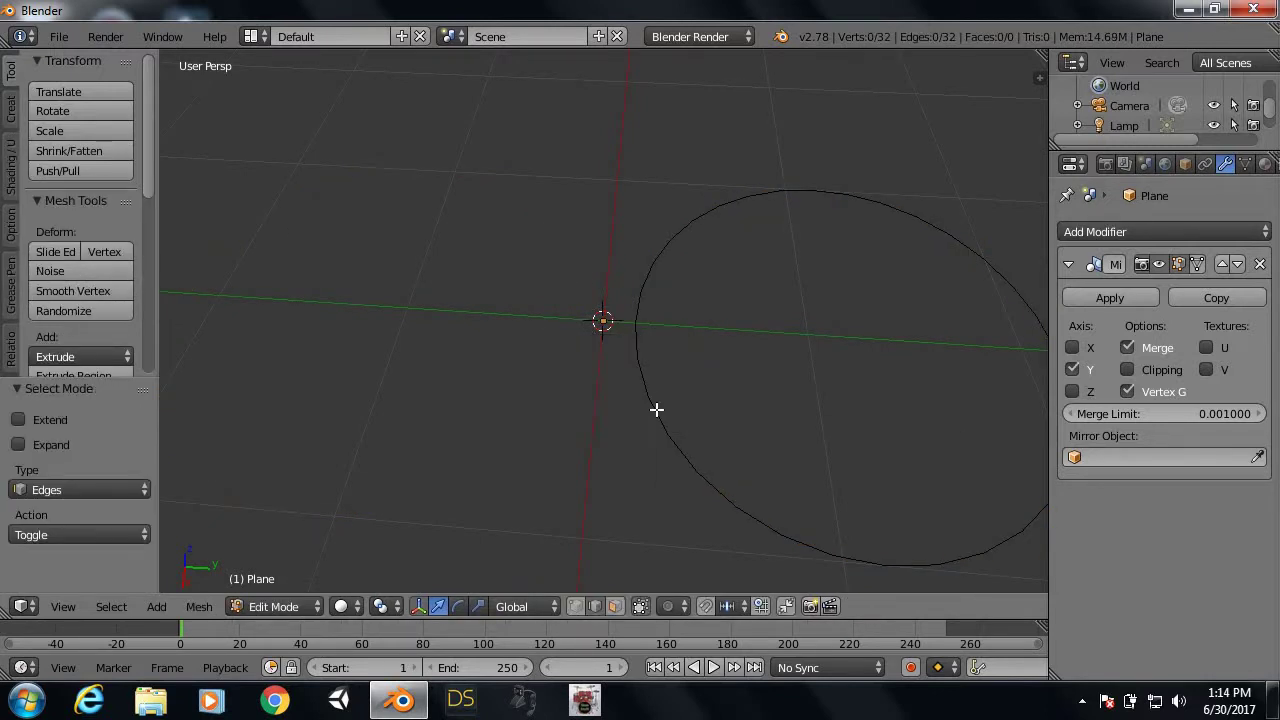
pyautogui.keyDown('alt'); pyautogui.rightClick(656, 409); pyautogui.keyUp('alt')
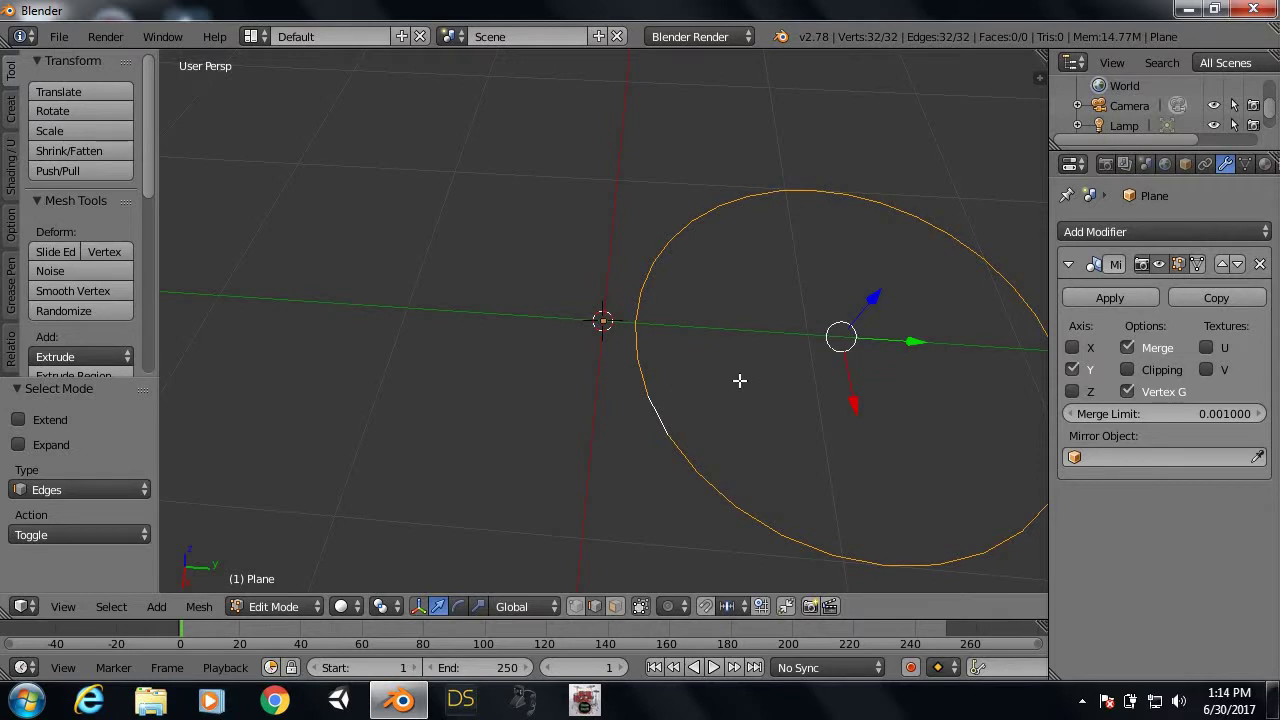
pyautogui.keyDown('shift'); pyautogui.moveTo(740, 380); pyautogui.dragTo(572, 341, button='middle'); pyautogui.keyUp('shift')
pyautogui.press('KP_5')
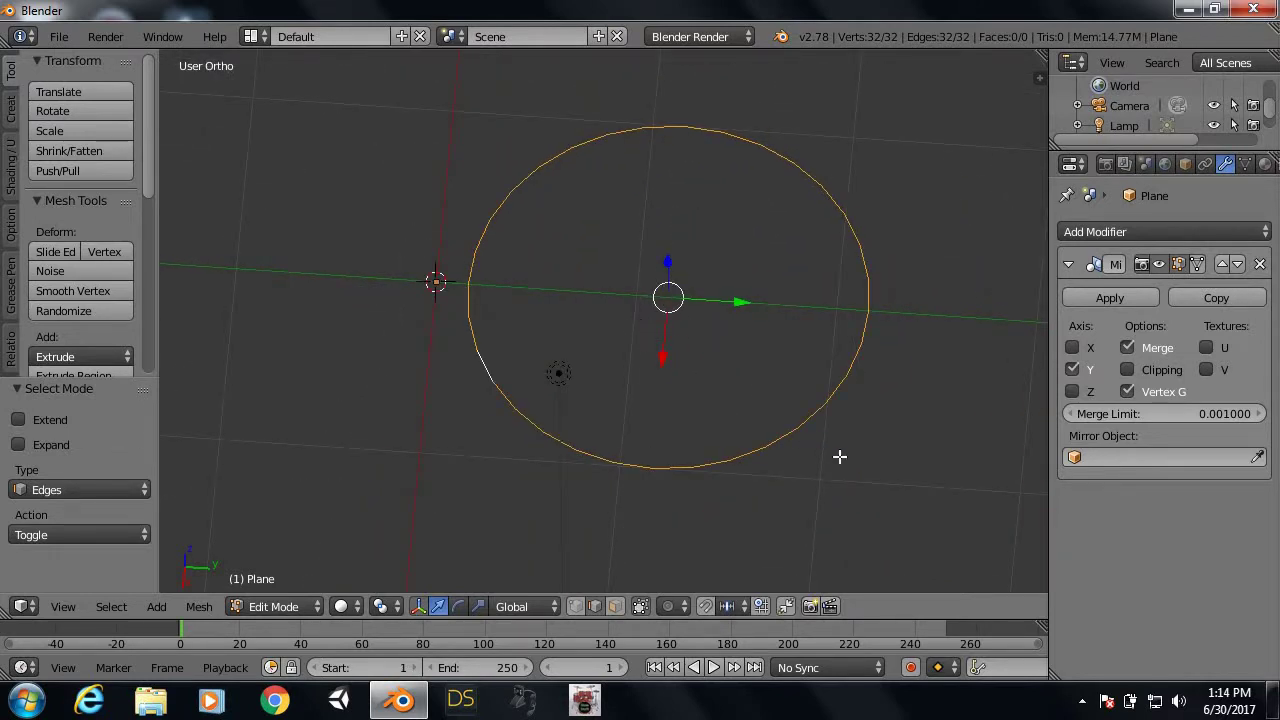
# Step: Rotate the circle 90° about X to stand it upright
pyautogui.press('r')
pyautogui.press('x')
pyautogui.press('9')
pyautogui.press('0')
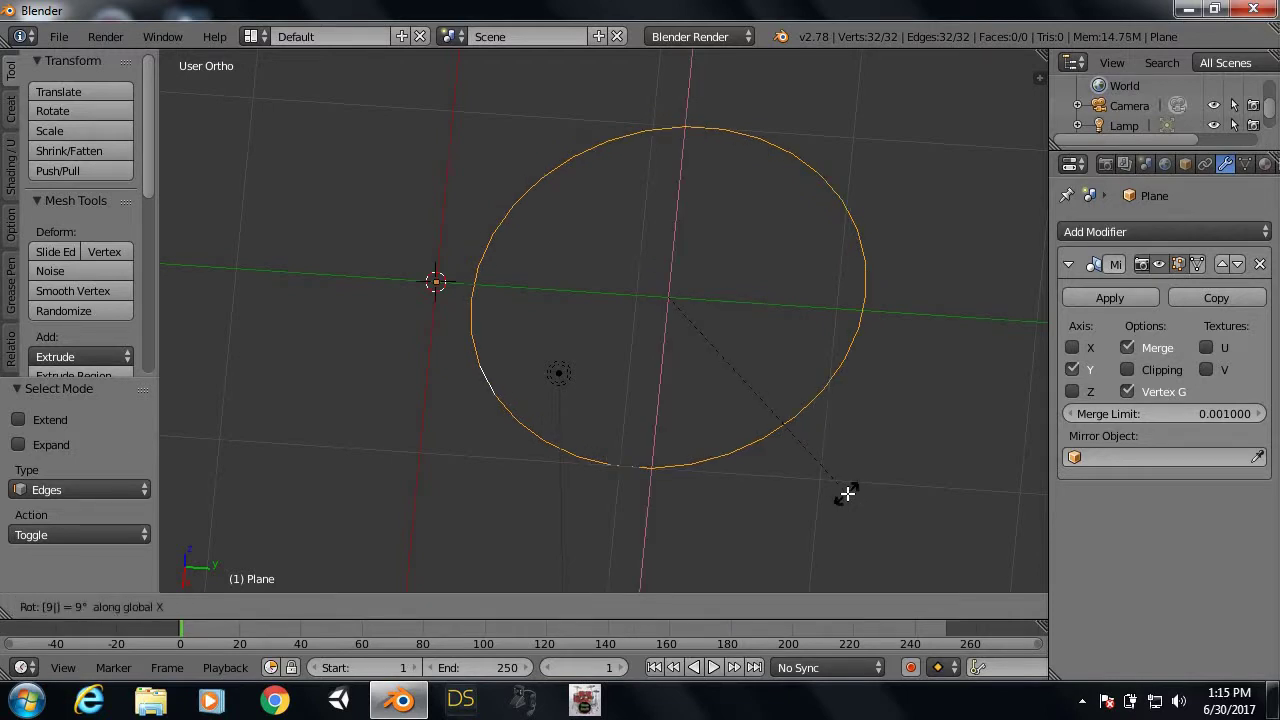
pyautogui.press('Return')
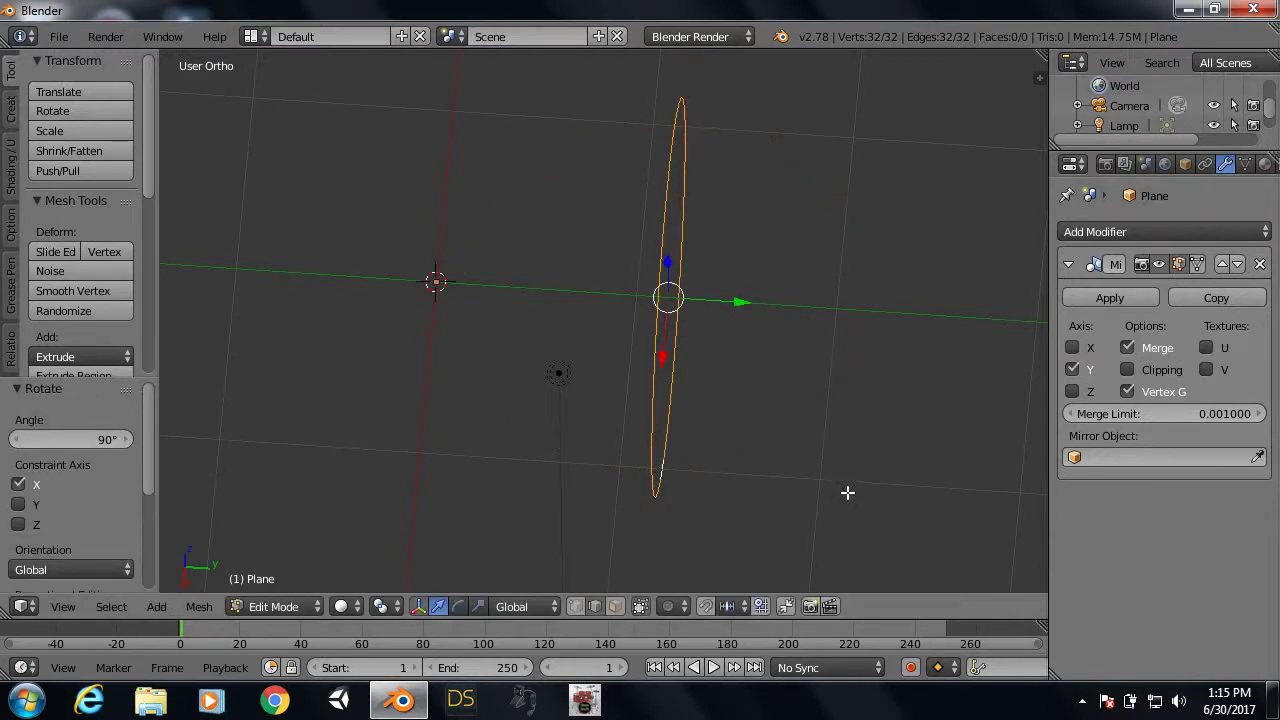
# Step: Turn the circle 90° about Z and preview the mirrored result
pyautogui.press('r')
pyautogui.press('z')
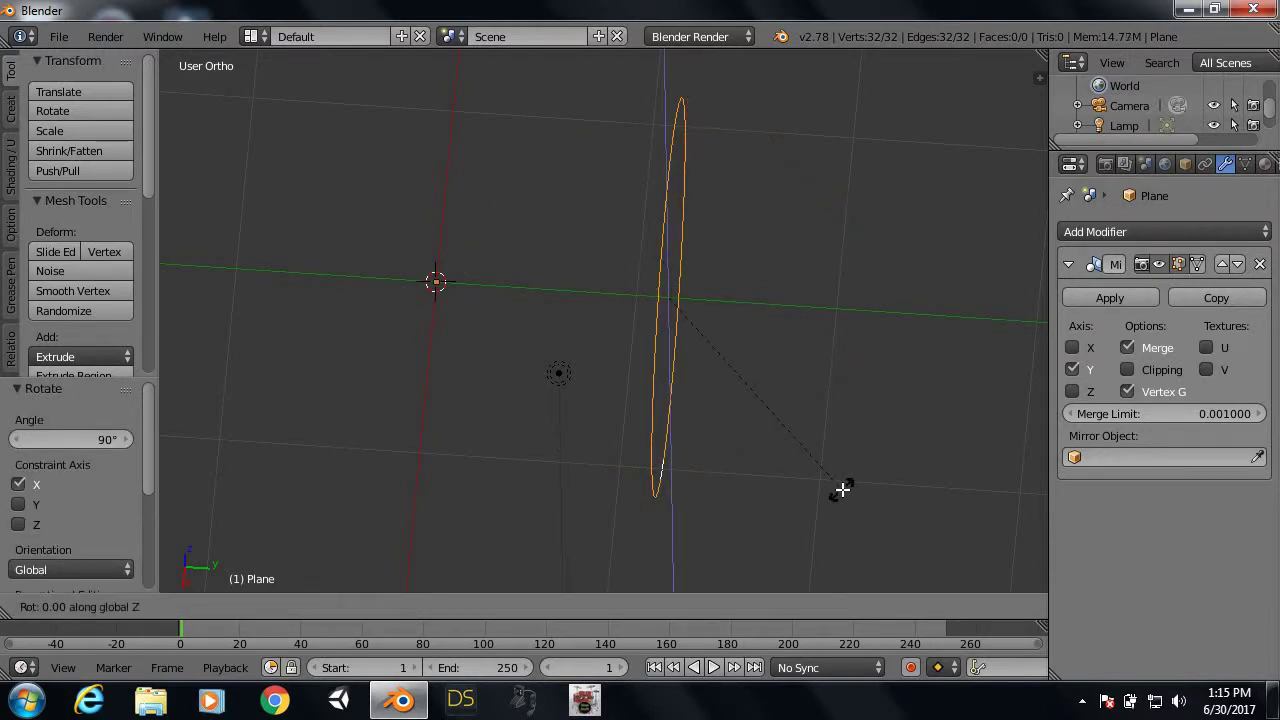
pyautogui.press('9')
pyautogui.press('0')
pyautogui.press('Return')
pyautogui.moveTo(769, 434)
pyautogui.mouseDown(button='middle')
pyautogui.moveTo(608, 309)
pyautogui.moveTo(674, 357)
pyautogui.moveTo(746, 371)
pyautogui.moveTo(722, 370)
pyautogui.moveTo(760, 351)
pyautogui.moveTo(680, 334)
pyautogui.moveTo(810, 328)
pyautogui.mouseUp(button='middle')
pyautogui.press('Tab')
pyautogui.press('Tab')
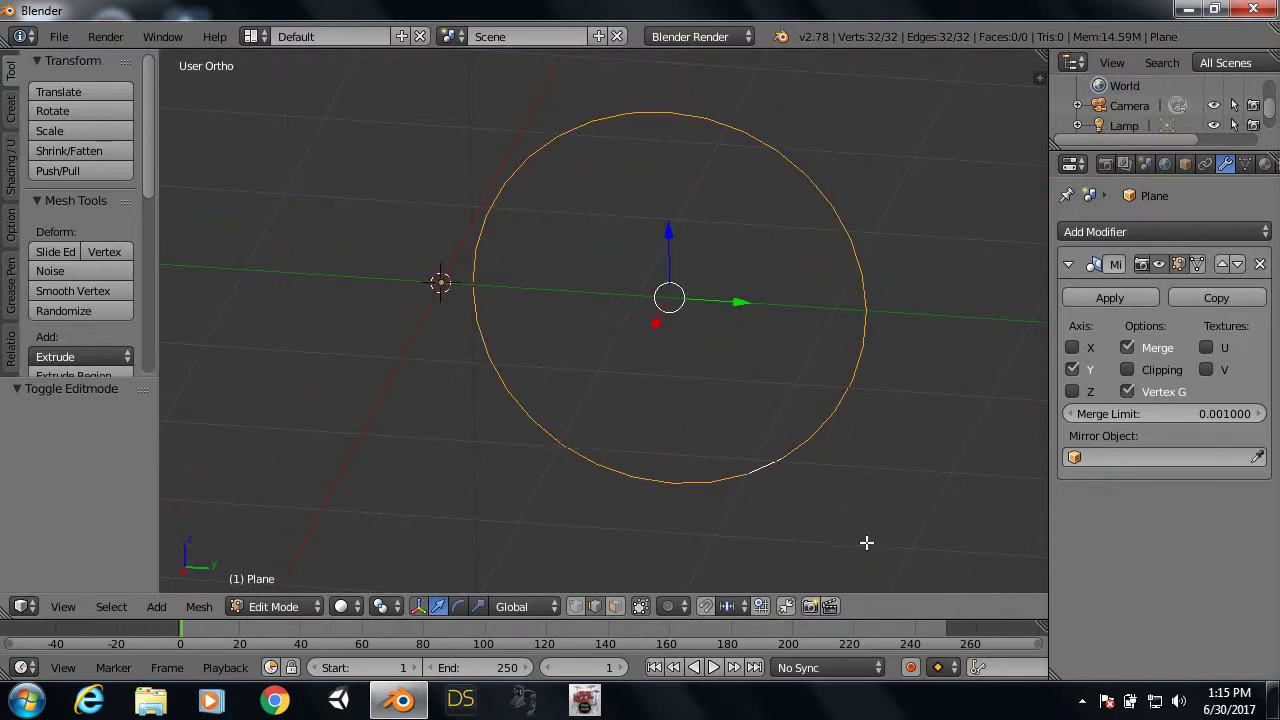
# Step: Scale the circle to 0.431 and move it 0.603 along −Y
pyautogui.press('s')
pyautogui.click(766, 394)
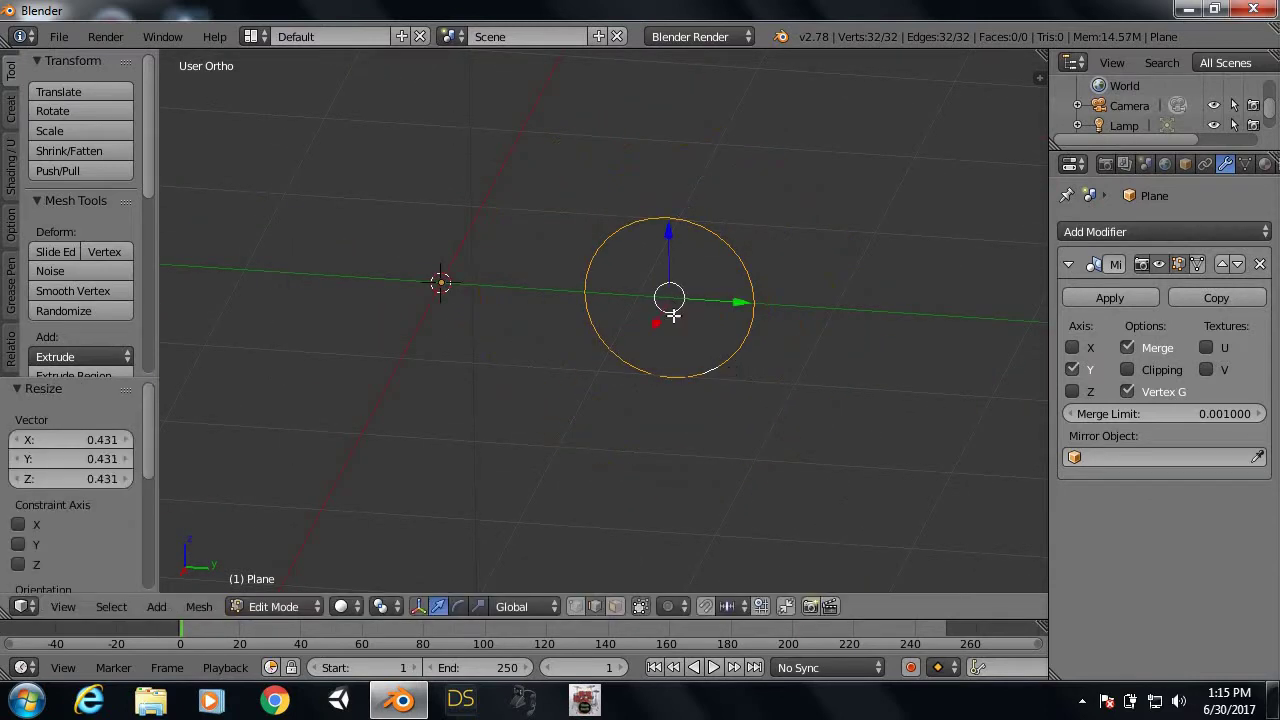
pyautogui.moveTo(740, 301)
pyautogui.mouseDown()
pyautogui.moveTo(647, 299)
pyautogui.moveTo(620, 334)
pyautogui.mouseUp()
pyautogui.moveTo(686, 337)
pyautogui.mouseDown(button='middle')
pyautogui.moveTo(624, 360)
pyautogui.moveTo(560, 334)
pyautogui.moveTo(674, 306)
pyautogui.mouseUp(button='middle')
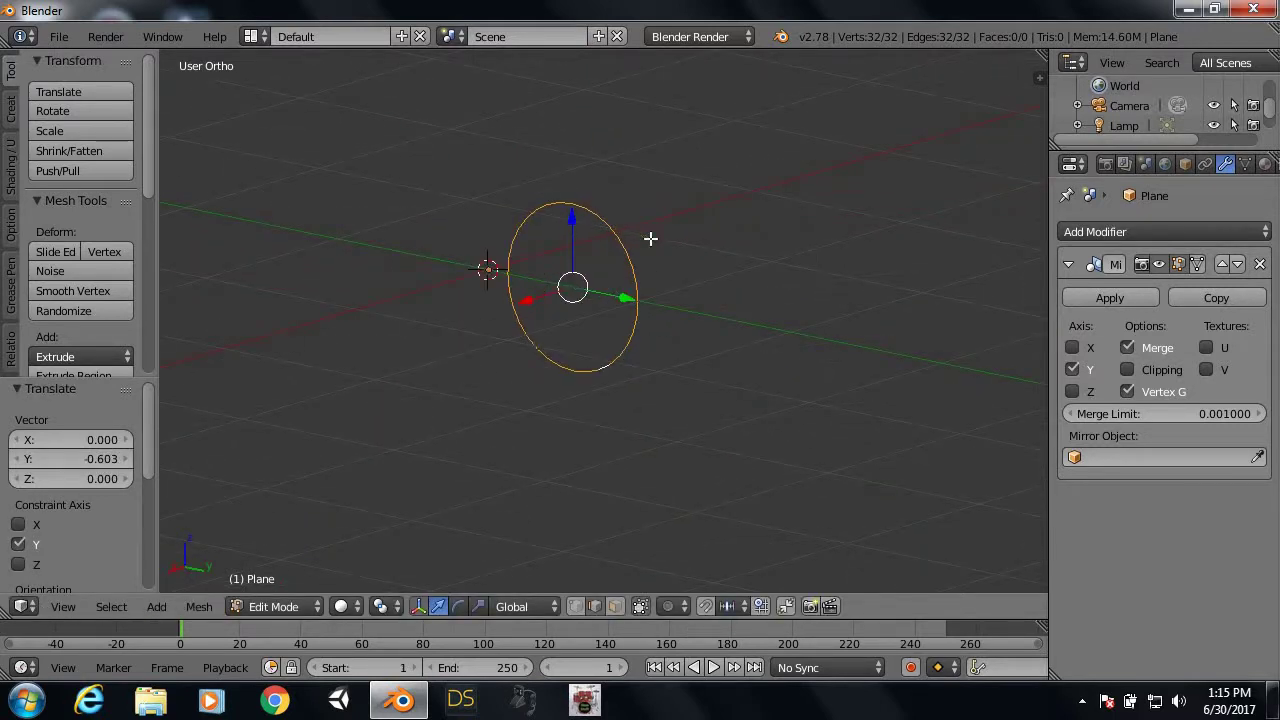
# Step: In Right Ortho view, raise the circle 0.438 units along Z
pyautogui.press('KP_3')
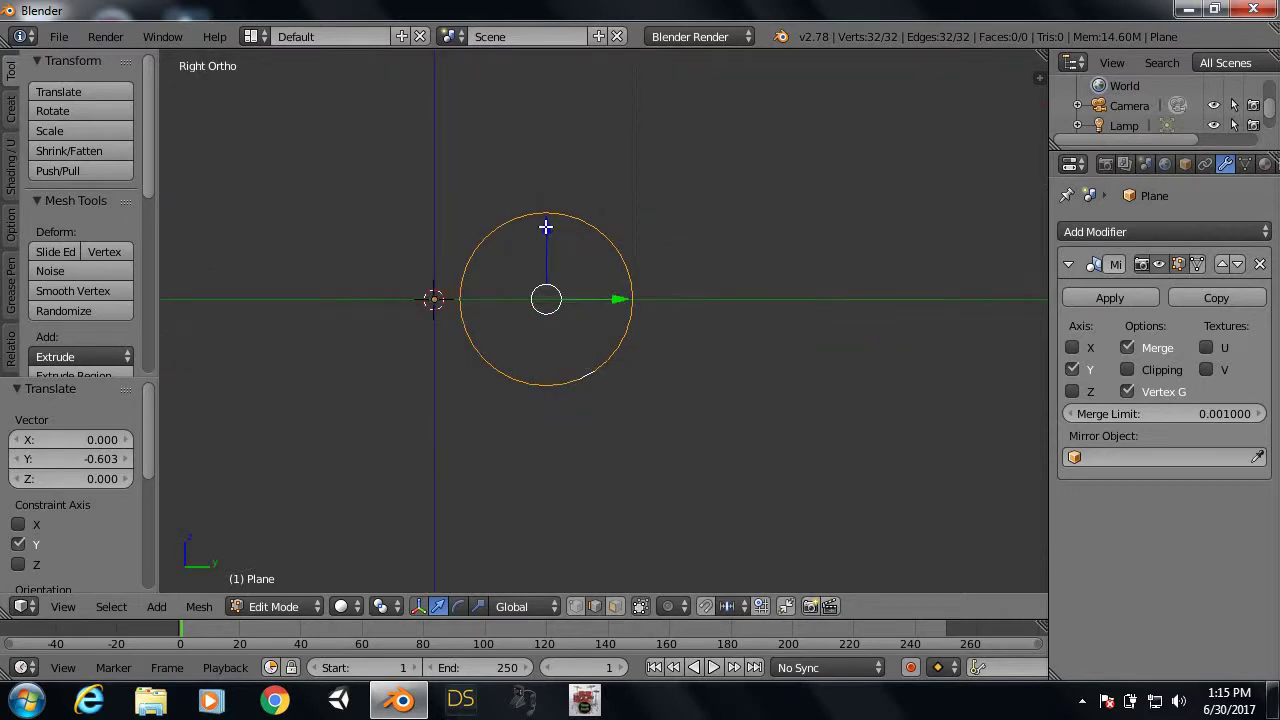
pyautogui.moveTo(546, 226); pyautogui.dragTo(572, 138)
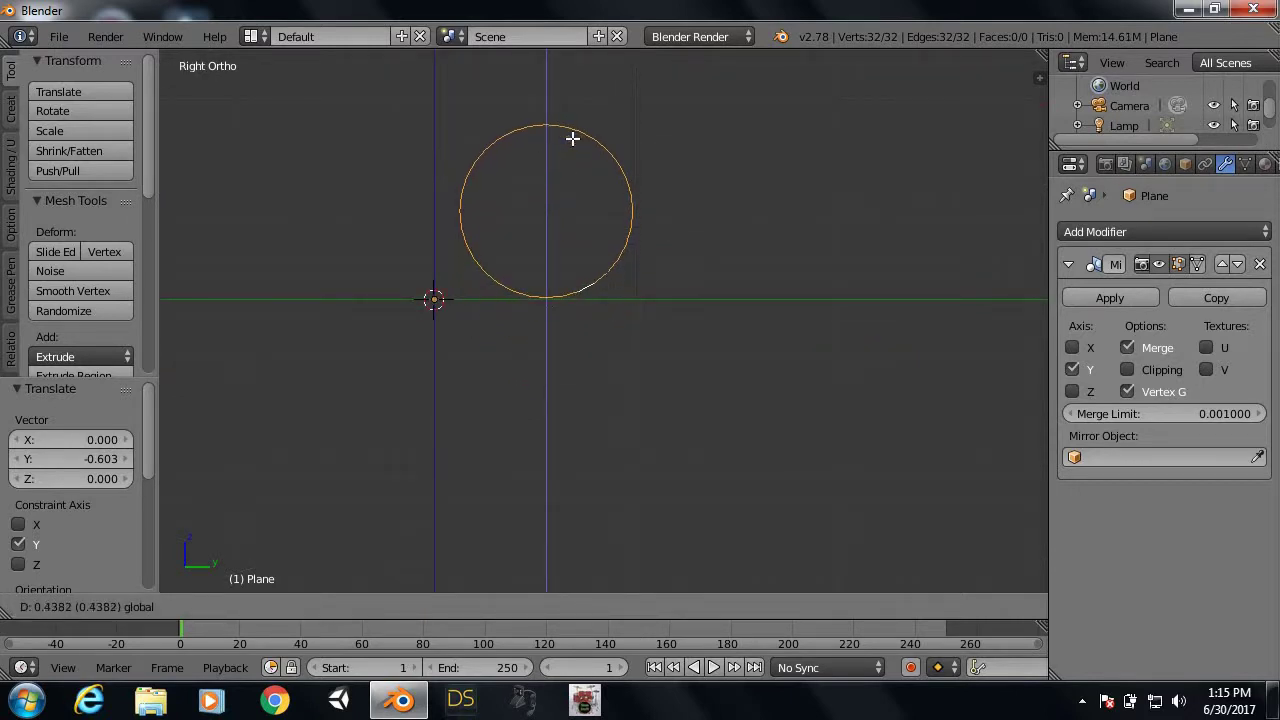
pyautogui.moveTo(662, 201); pyautogui.dragTo(643, 220)
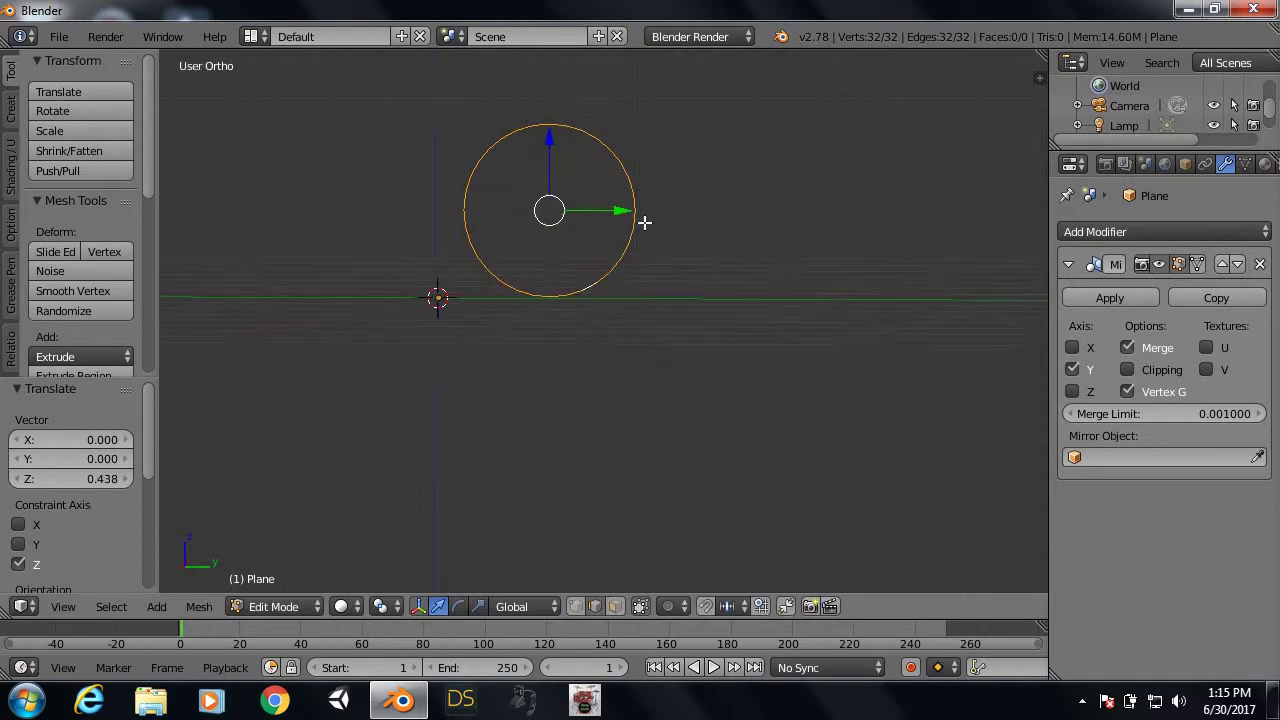
pyautogui.moveTo(643, 220)
pyautogui.mouseDown(button='middle')
pyautogui.moveTo(503, 277)
pyautogui.moveTo(466, 329)
pyautogui.moveTo(622, 324)
pyautogui.moveTo(606, 306)
pyautogui.moveTo(700, 217)
pyautogui.moveTo(663, 243)
pyautogui.moveTo(578, 253)
pyautogui.moveTo(523, 206)
pyautogui.moveTo(698, 219)
pyautogui.moveTo(680, 314)
pyautogui.moveTo(640, 391)
pyautogui.moveTo(707, 376)
pyautogui.mouseUp(button='middle')
# Step: Try extruding the circle along Z, then undo it
pyautogui.press('e')
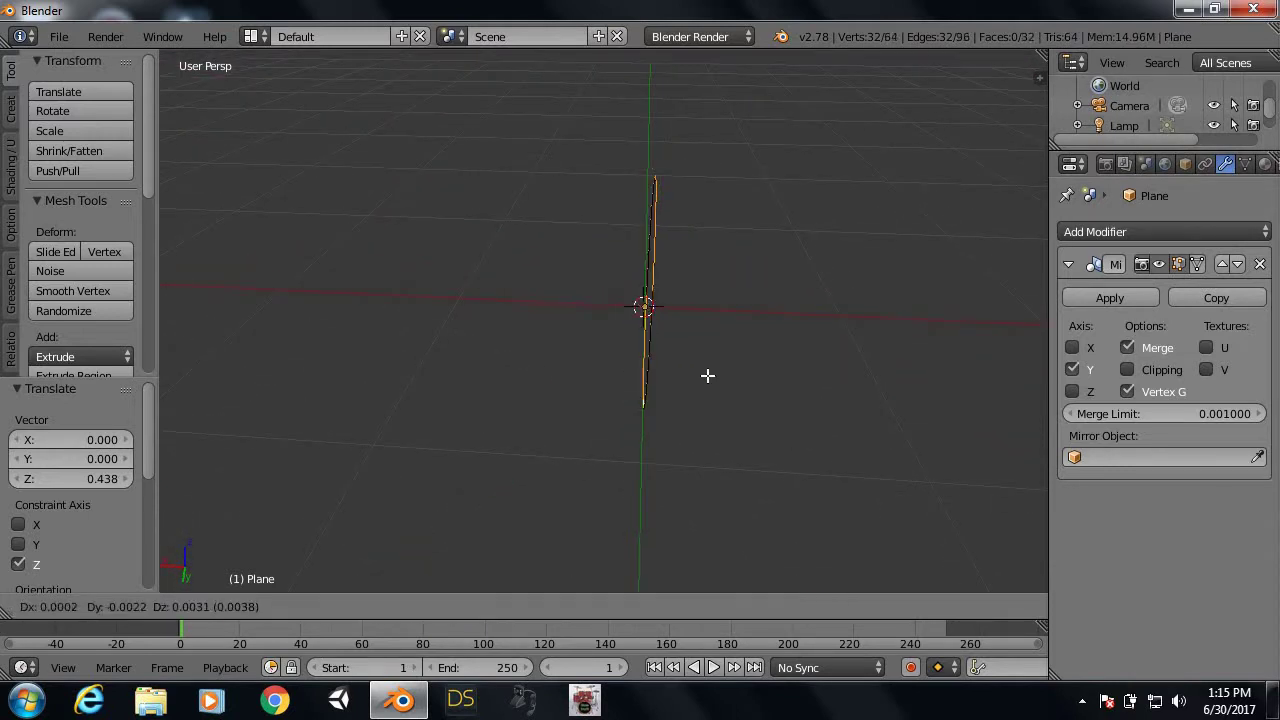
pyautogui.press('z')
pyautogui.click(749, 373)
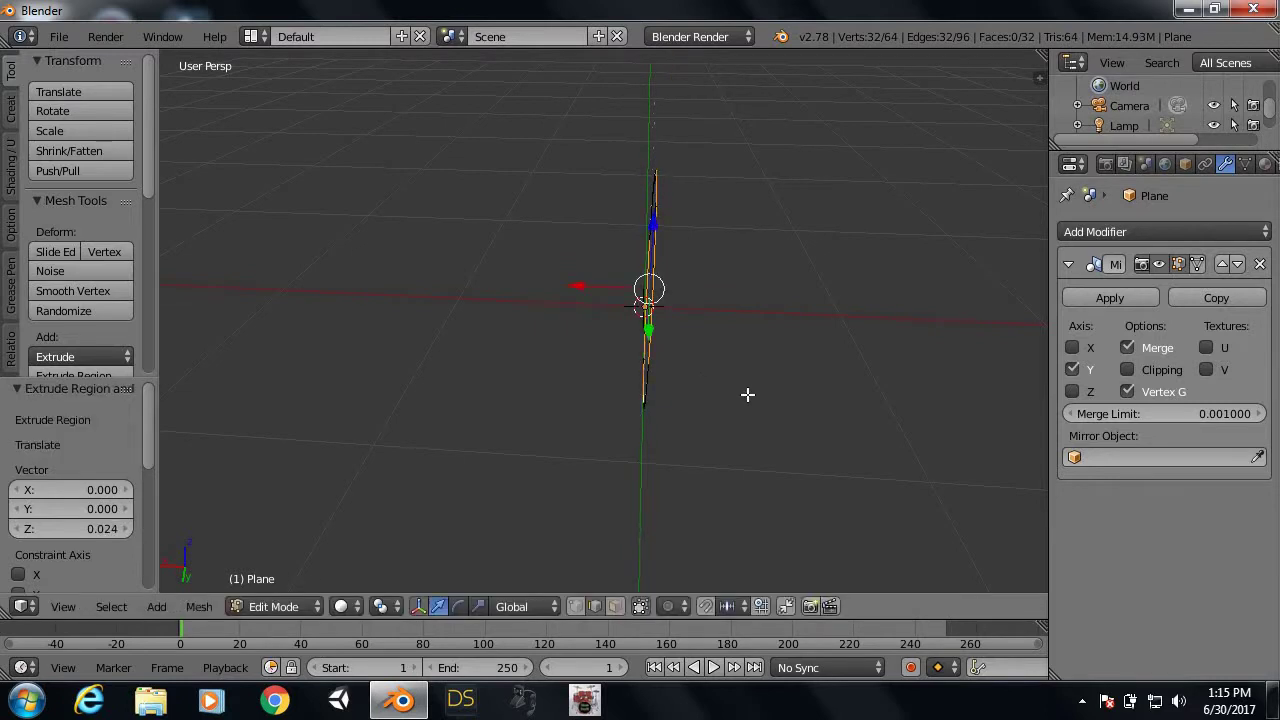
pyautogui.moveTo(746, 394)
pyautogui.mouseDown(button='middle')
pyautogui.moveTo(830, 378)
pyautogui.moveTo(738, 343)
pyautogui.moveTo(778, 342)
pyautogui.mouseUp(button='middle')
pyautogui.hotkey('ctrl', 'z')
# Step: Extrude the circle −0.024 along X into a thin ring band
pyautogui.press('e')
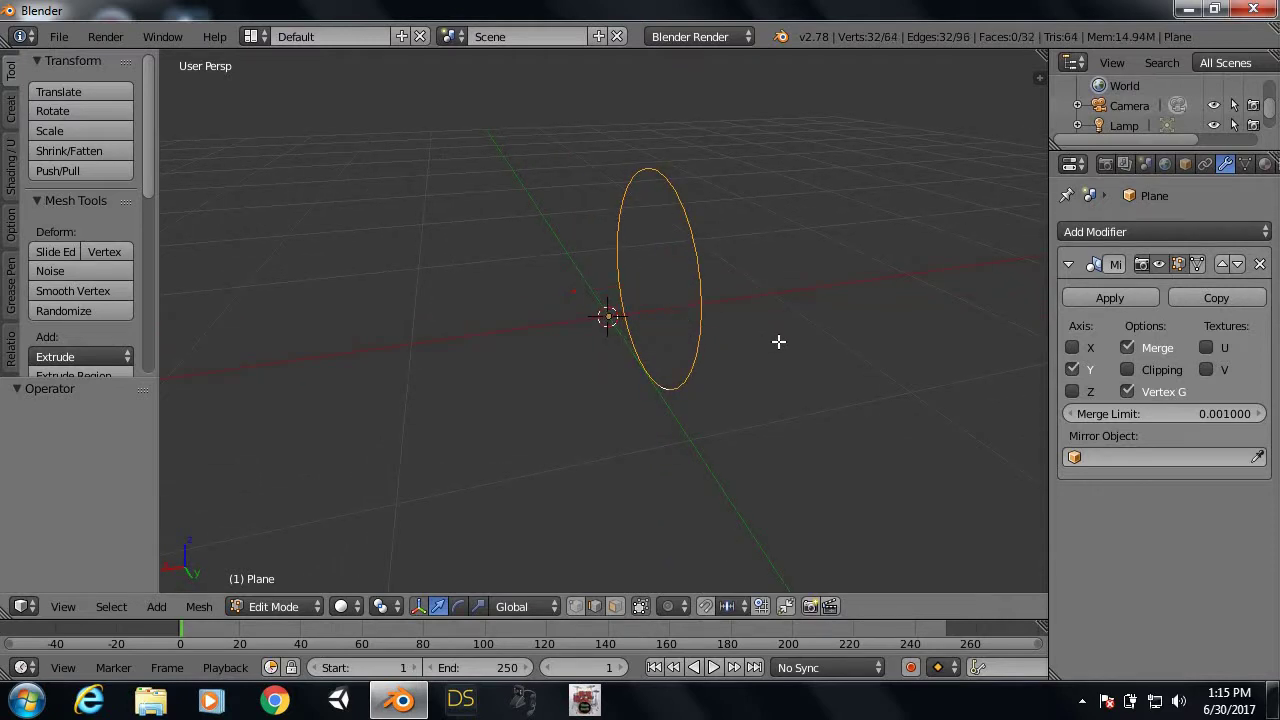
pyautogui.press('x')
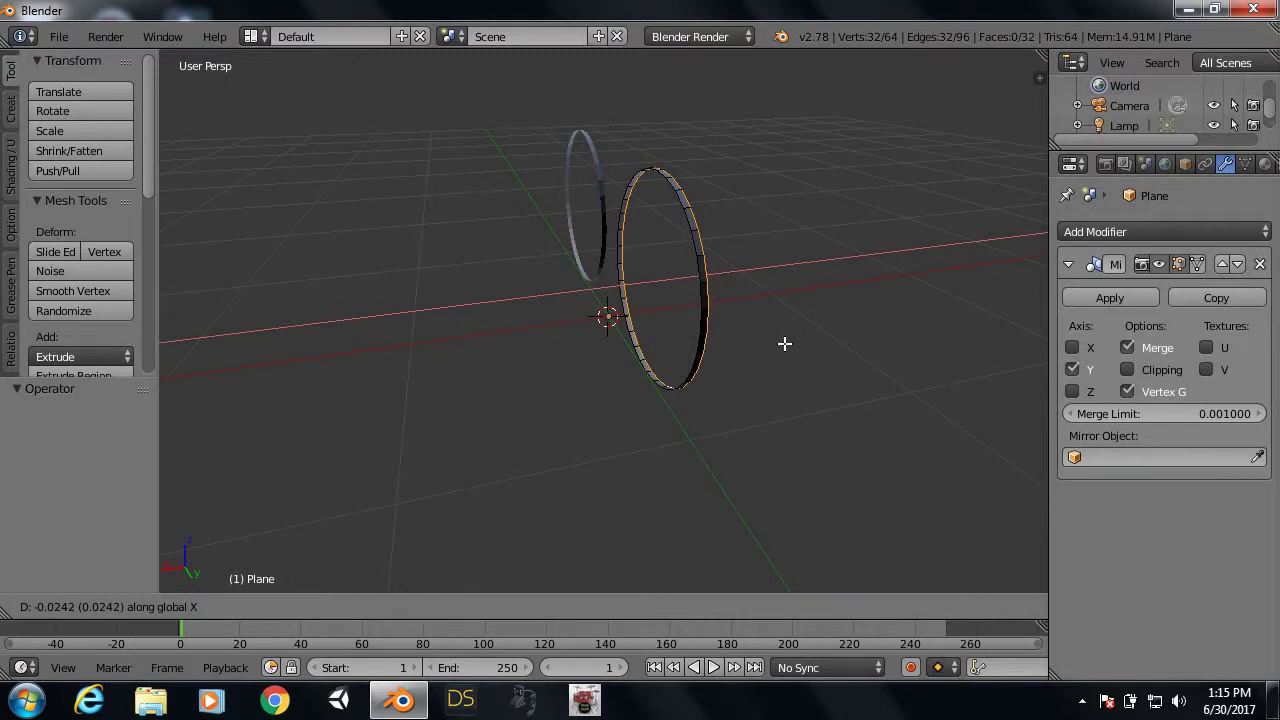
pyautogui.click(784, 343)
pyautogui.moveTo(646, 369)
pyautogui.mouseDown(button='middle')
pyautogui.moveTo(815, 392)
pyautogui.moveTo(605, 376)
pyautogui.mouseUp(button='middle')
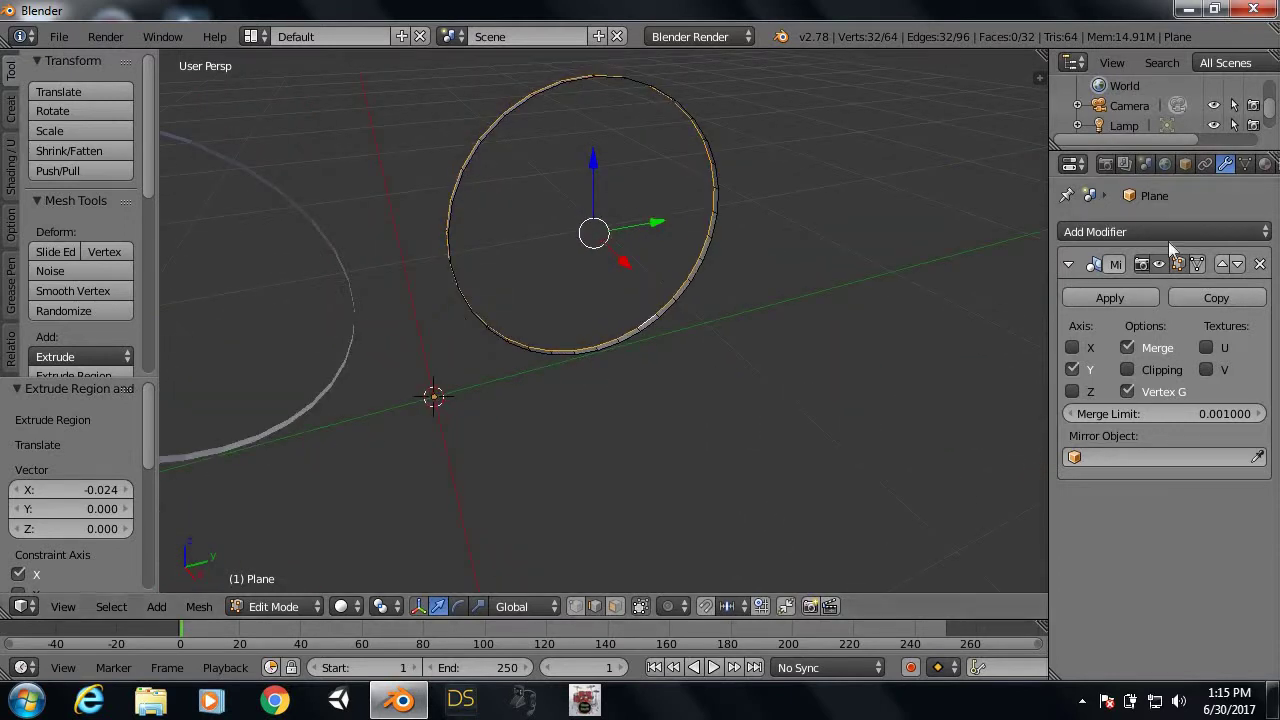
pyautogui.click(1100, 231)
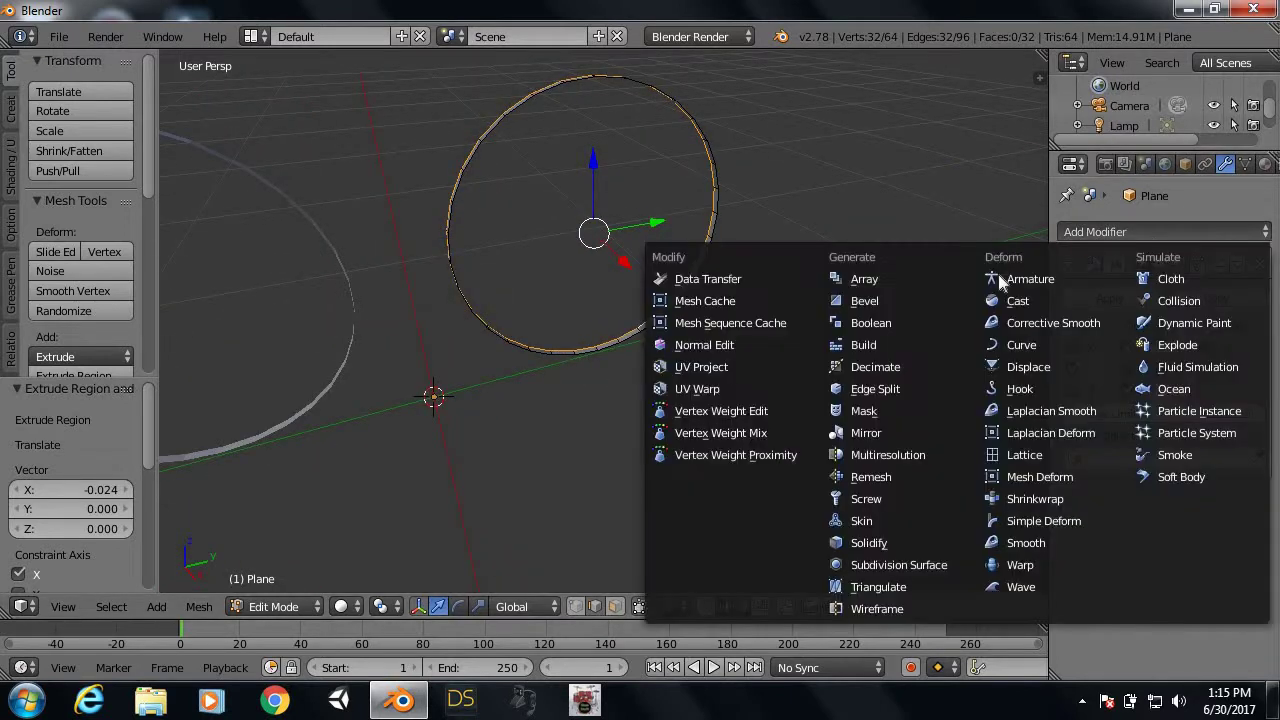
pyautogui.click(910, 538)
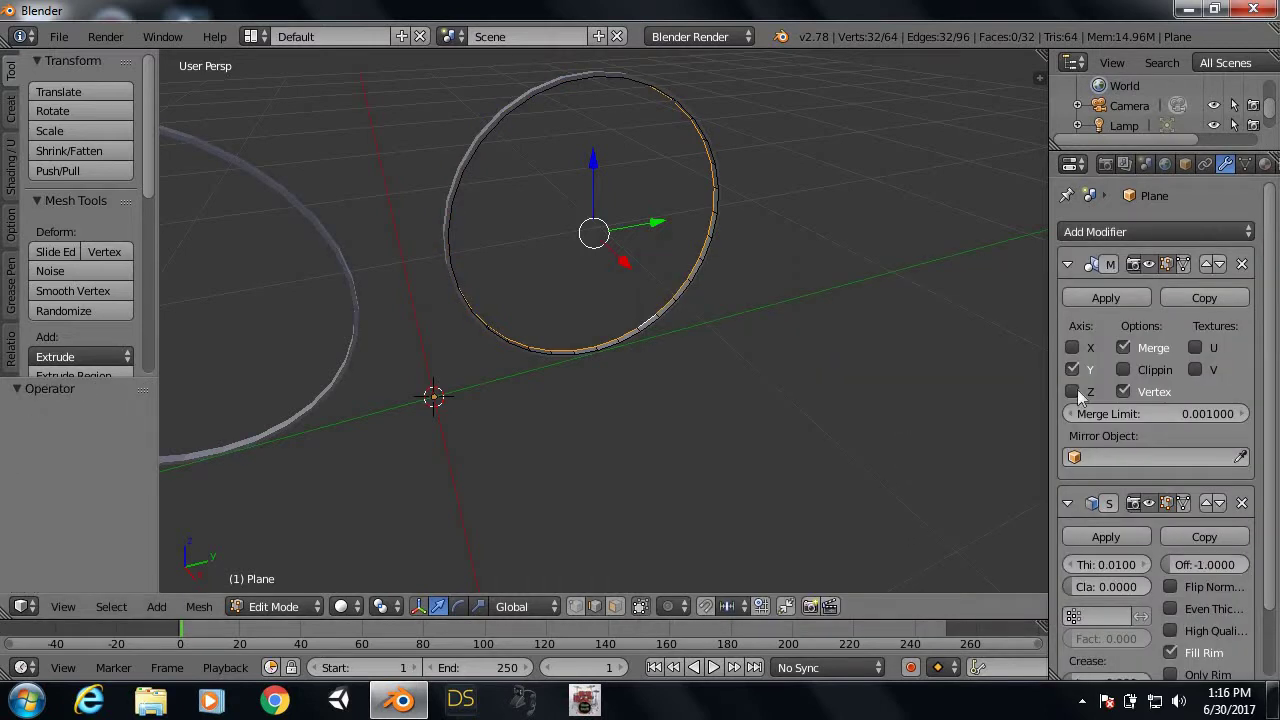
pyautogui.moveTo(791, 391); pyautogui.dragTo(689, 390, button='middle')
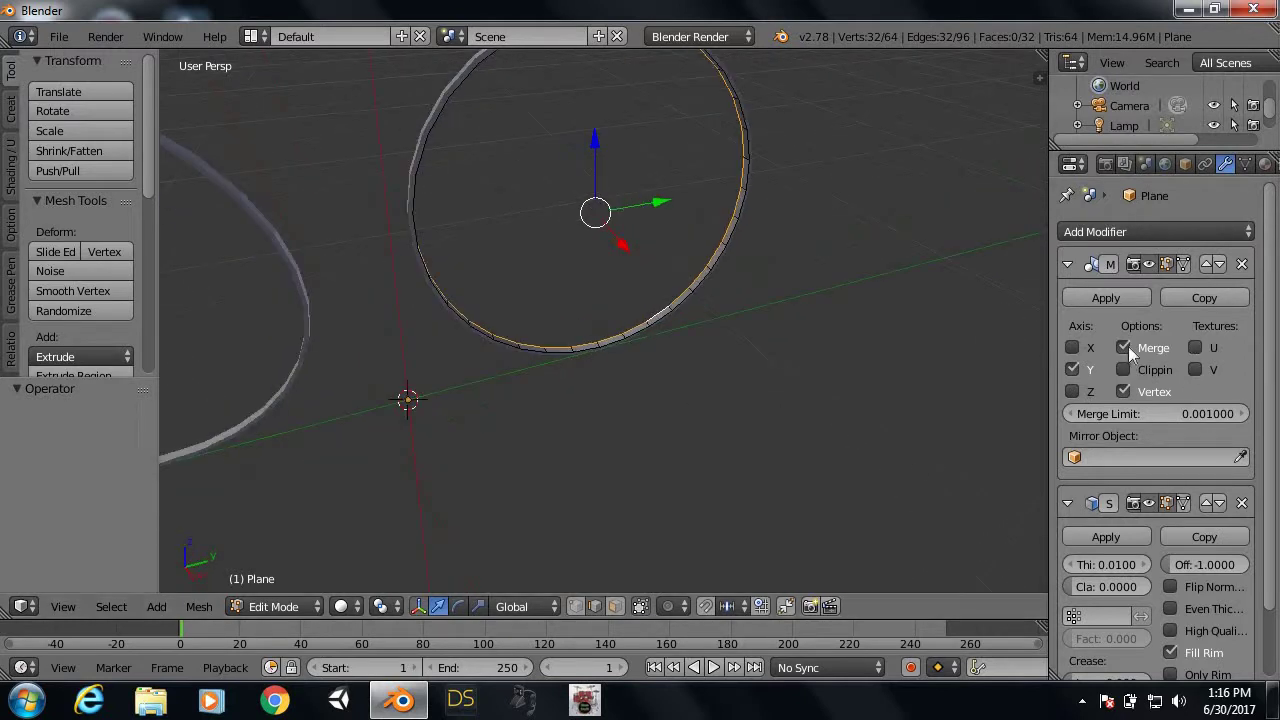
pyautogui.click(1241, 503)
pyautogui.moveTo(857, 297)
pyautogui.mouseDown(button='middle')
pyautogui.moveTo(666, 271)
pyautogui.moveTo(566, 277)
pyautogui.moveTo(723, 269)
pyautogui.moveTo(583, 231)
pyautogui.moveTo(799, 258)
pyautogui.moveTo(637, 269)
pyautogui.moveTo(734, 274)
pyautogui.moveTo(660, 261)
pyautogui.moveTo(651, 294)
pyautogui.moveTo(731, 286)
pyautogui.moveTo(665, 267)
pyautogui.mouseUp(button='middle')
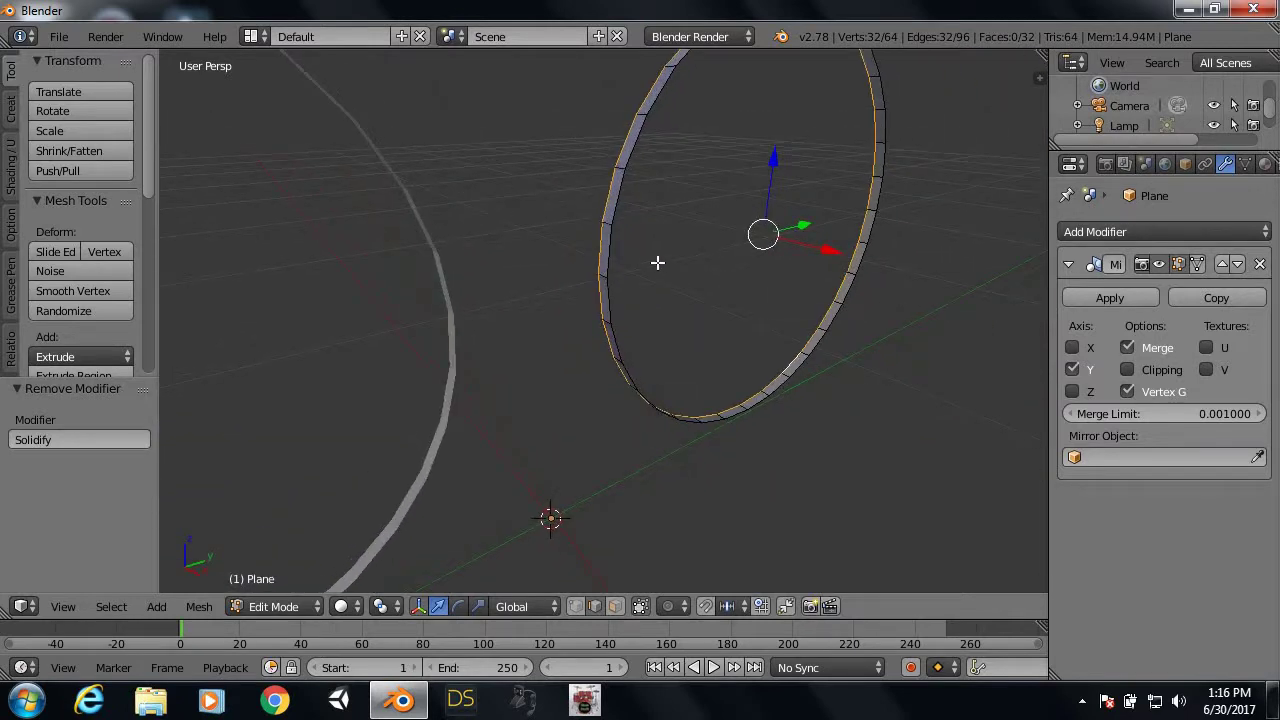
# Step: Switch to face selection and inspect the ring from right, front and top ortho views
pyautogui.hotkey('ctrl', 'Tab')
pyautogui.click(634, 286)
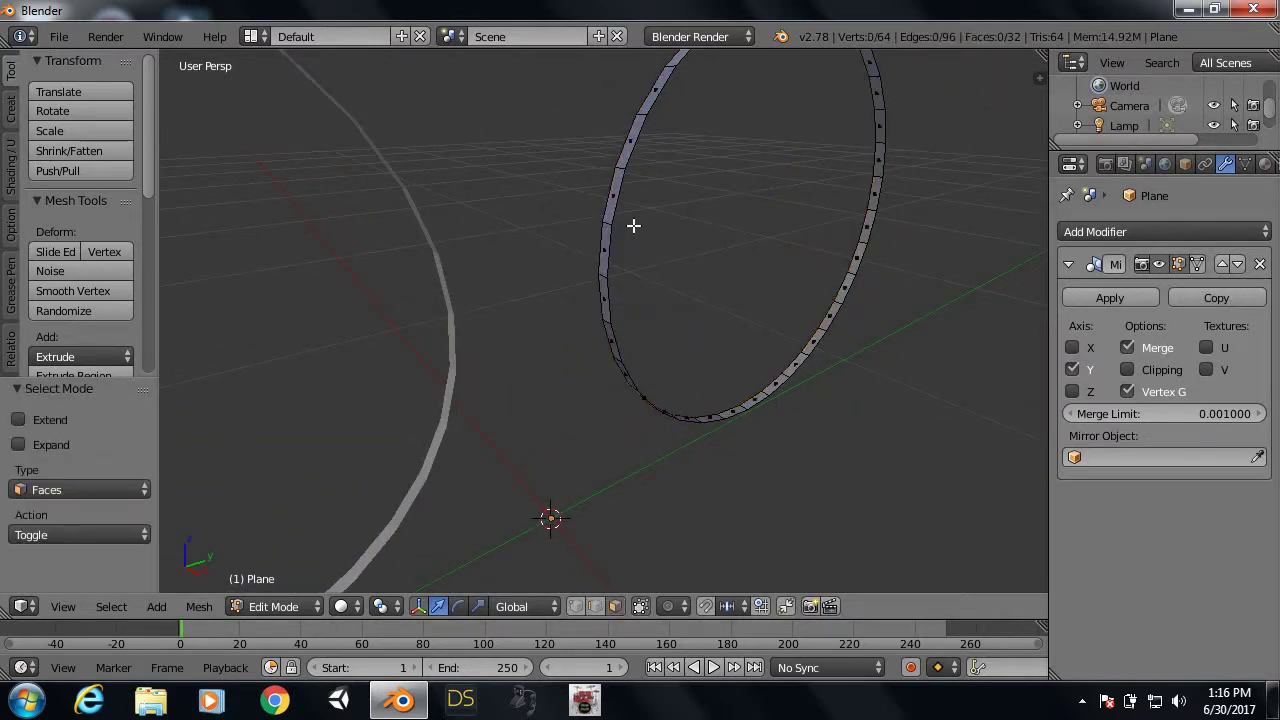
pyautogui.moveTo(633, 226); pyautogui.dragTo(597, 220, button='middle')
pyautogui.press('KP_3')
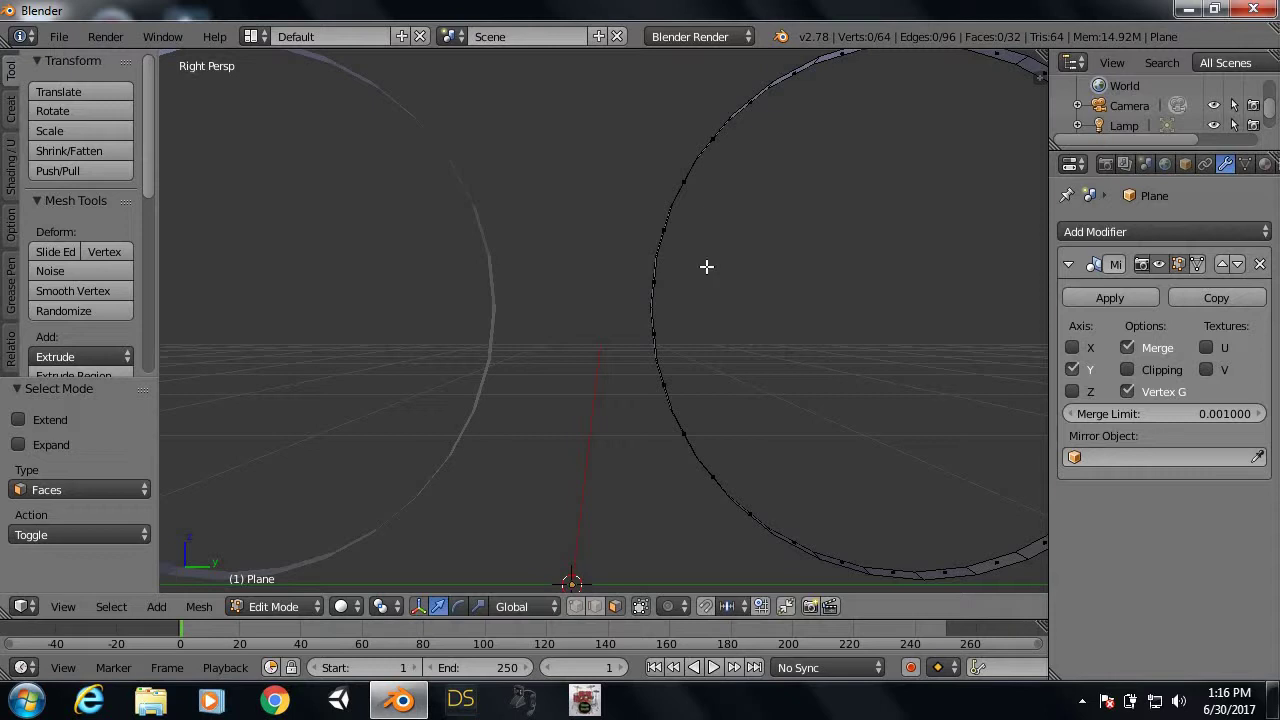
pyautogui.press('KP_5')
pyautogui.scroll(-4, 706, 280)
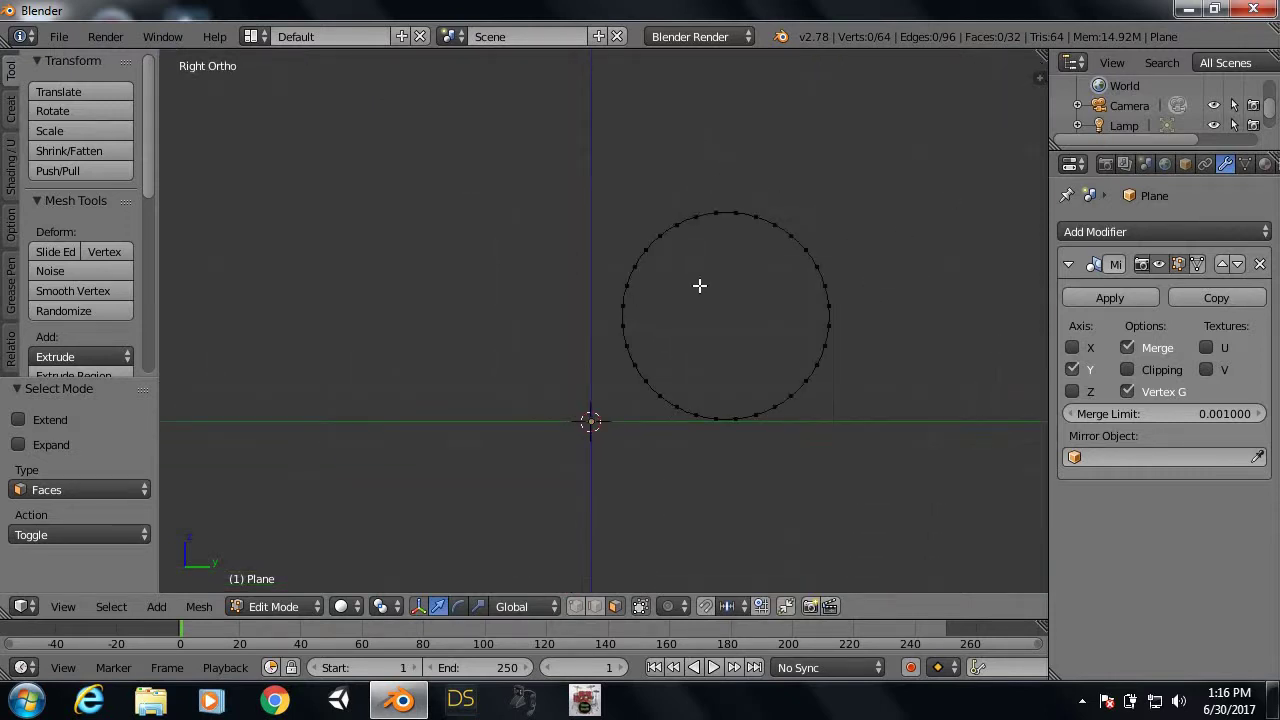
pyautogui.press('KP_1')
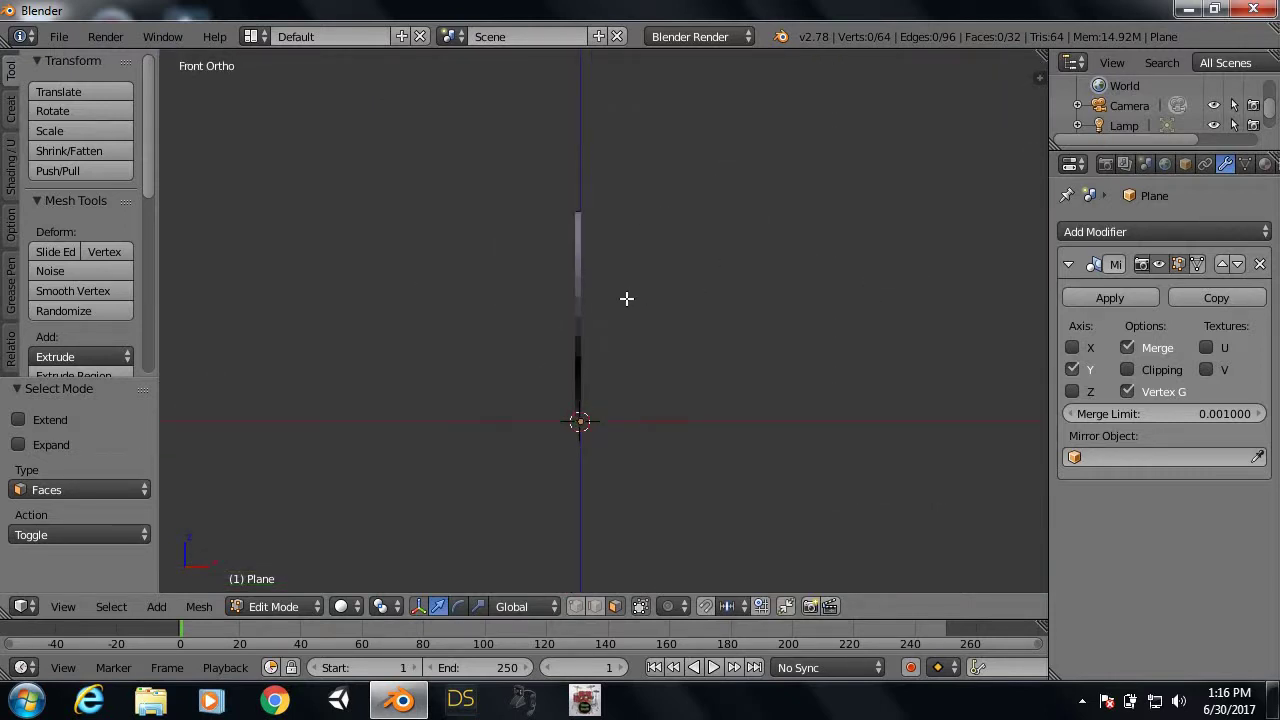
pyautogui.press('KP_3')
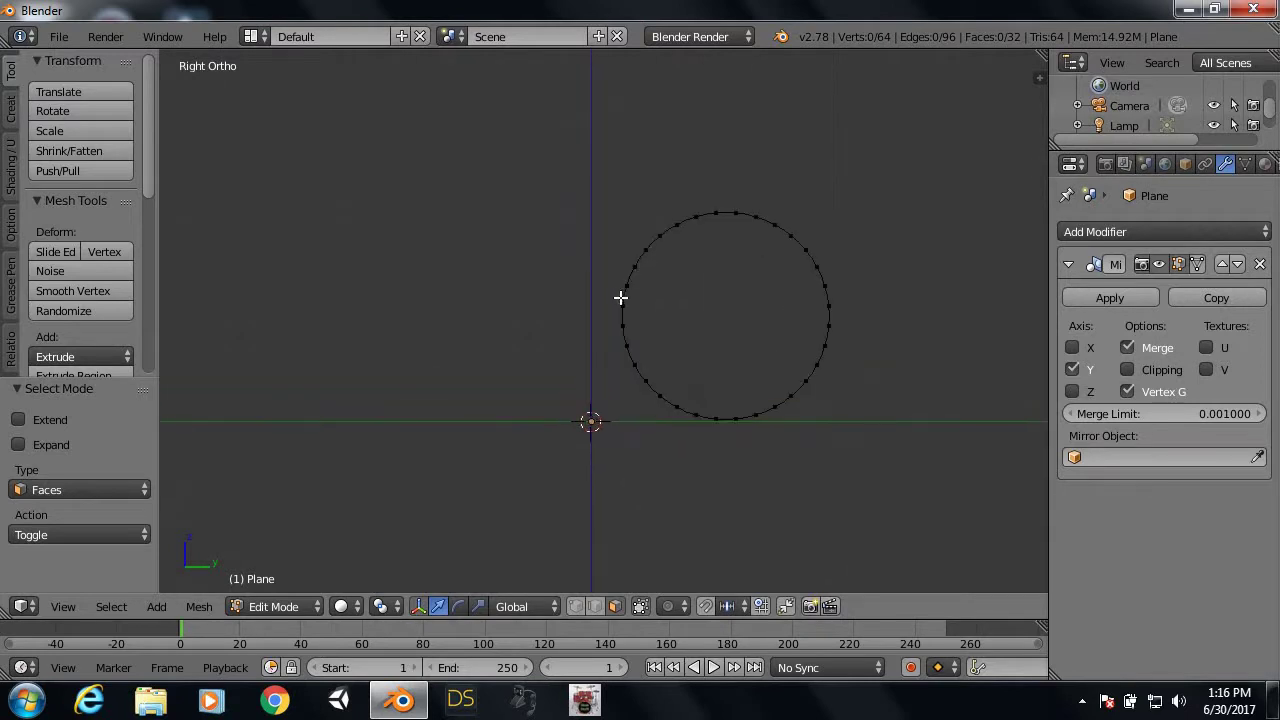
pyautogui.press('KP_1')
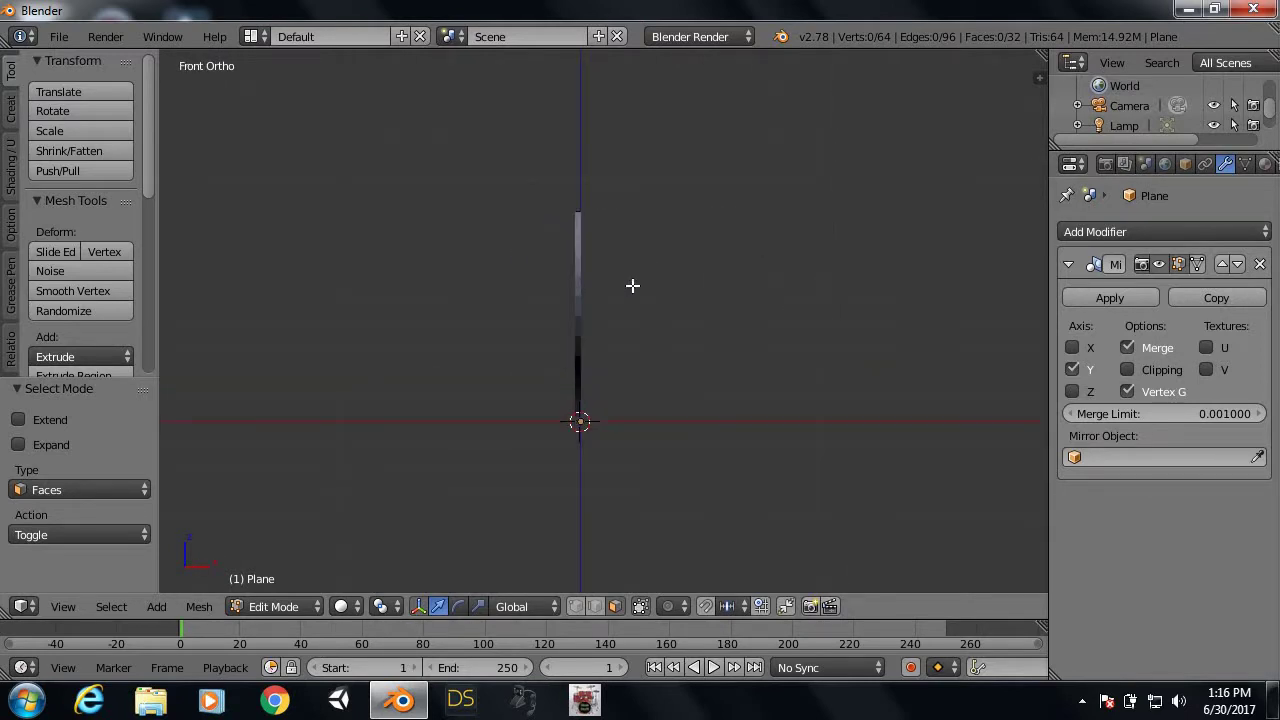
pyautogui.press('KP_7')
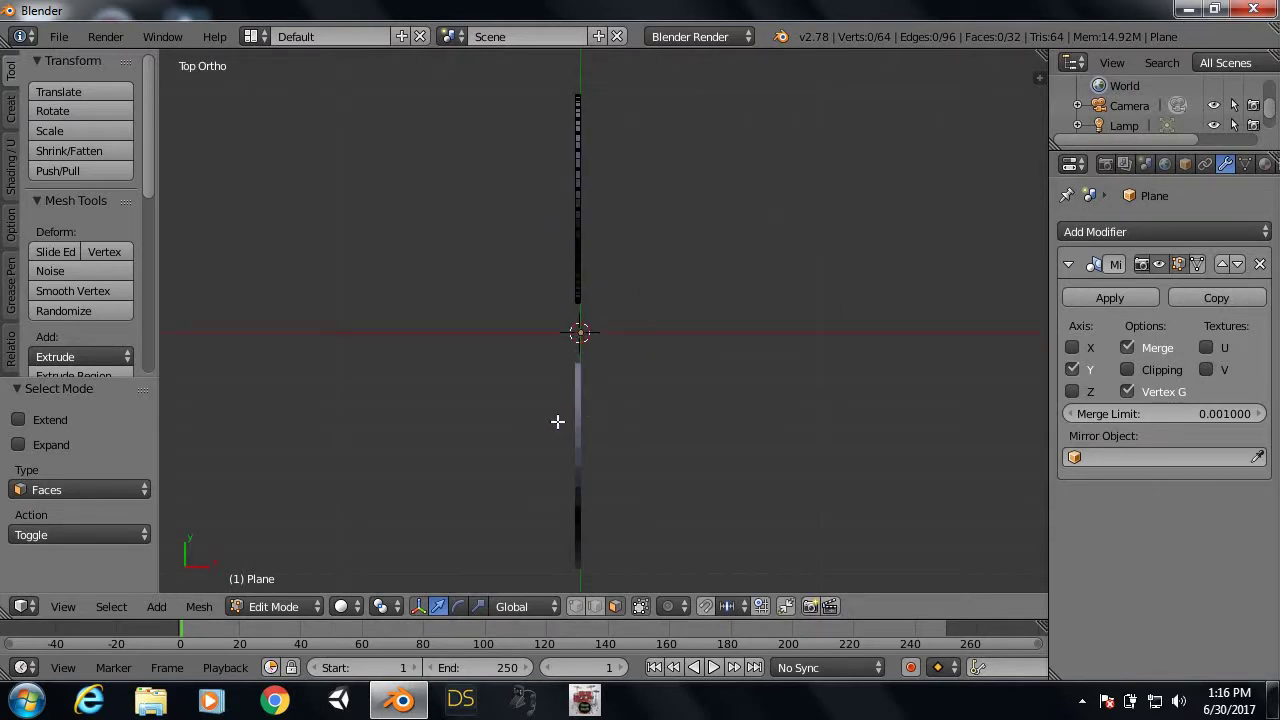
pyautogui.press('KP_1')
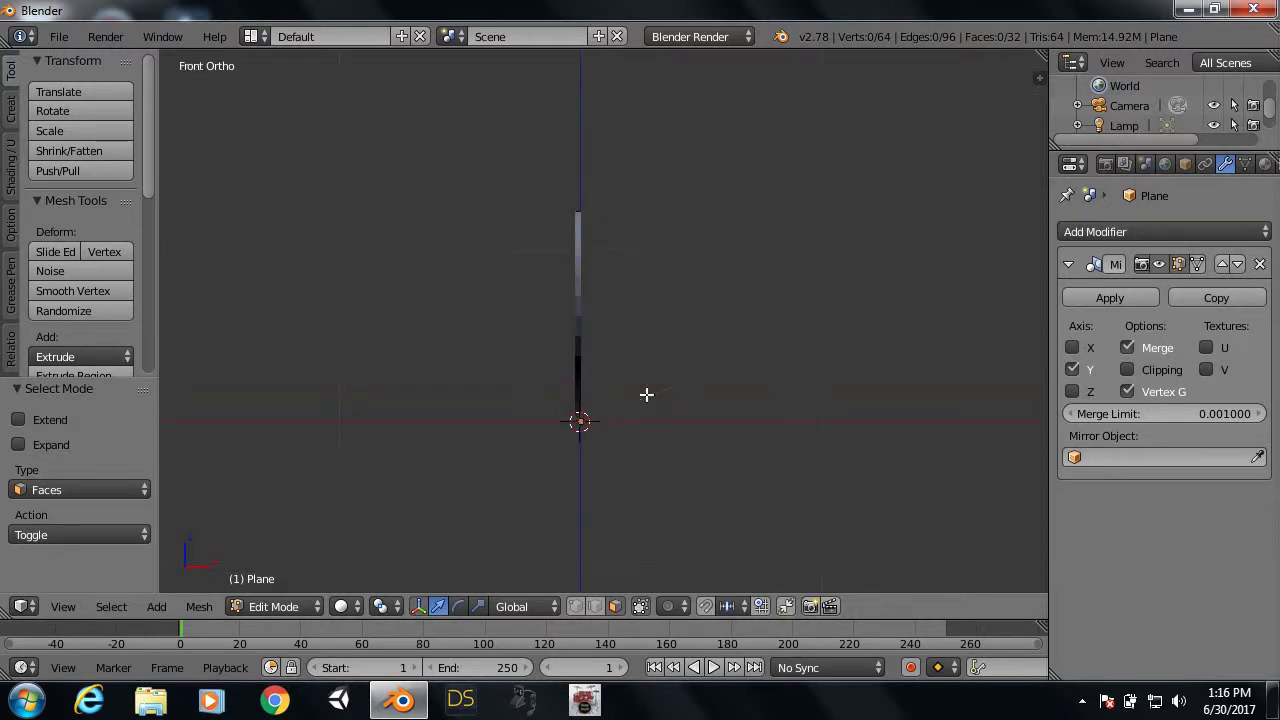
# Step: Orbit and zoom the perspective view until the rings appear edge-on
pyautogui.moveTo(646, 394)
pyautogui.mouseDown(button='middle')
pyautogui.moveTo(729, 349)
pyautogui.moveTo(691, 363)
pyautogui.moveTo(720, 454)
pyautogui.moveTo(746, 474)
pyautogui.moveTo(879, 371)
pyautogui.moveTo(843, 463)
pyautogui.moveTo(789, 454)
pyautogui.mouseUp(button='middle')
pyautogui.scroll(-2, 843, 463)
pyautogui.scroll(-3, 789, 454)
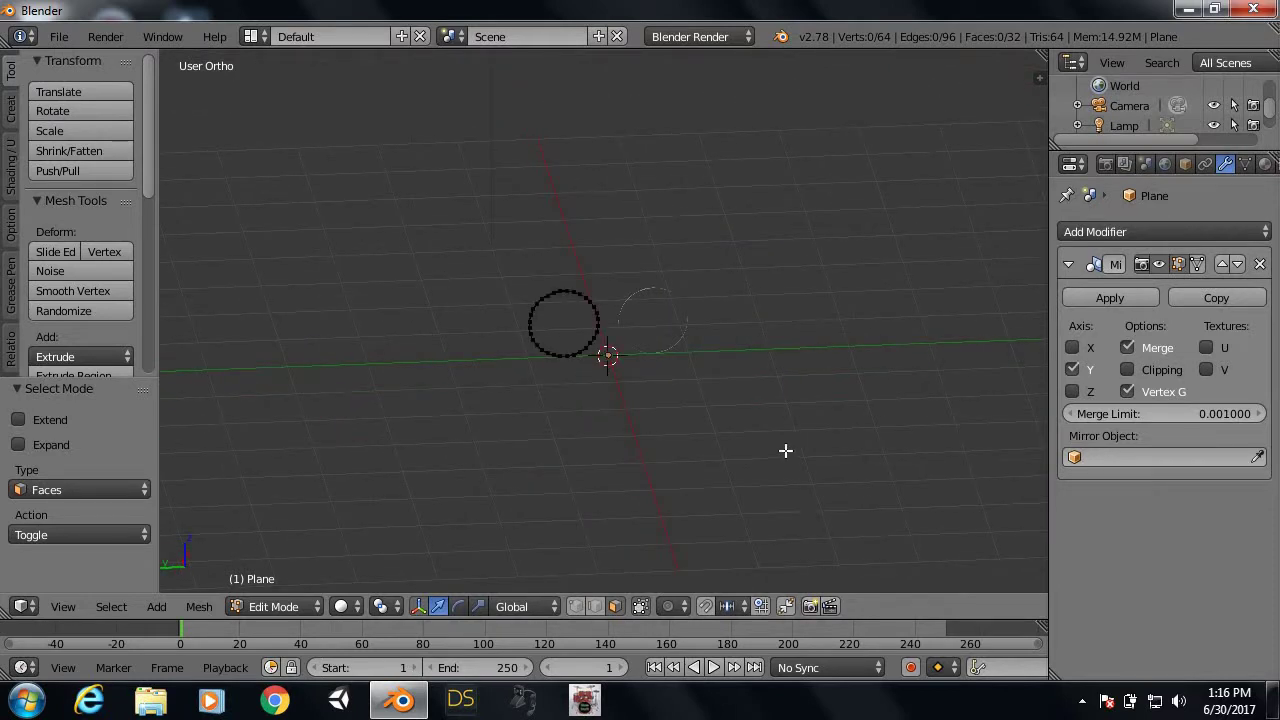
pyautogui.press('KP_5')
pyautogui.scroll(2, 785, 451)
pyautogui.scroll(3, 709, 431)
pyautogui.moveTo(632, 438)
pyautogui.mouseDown(button='middle')
pyautogui.moveTo(625, 428)
pyautogui.moveTo(643, 423)
pyautogui.moveTo(854, 420)
pyautogui.moveTo(651, 408)
pyautogui.moveTo(814, 429)
pyautogui.moveTo(683, 400)
pyautogui.moveTo(809, 422)
pyautogui.mouseUp(button='middle')
pyautogui.scroll(3, 574, 360)
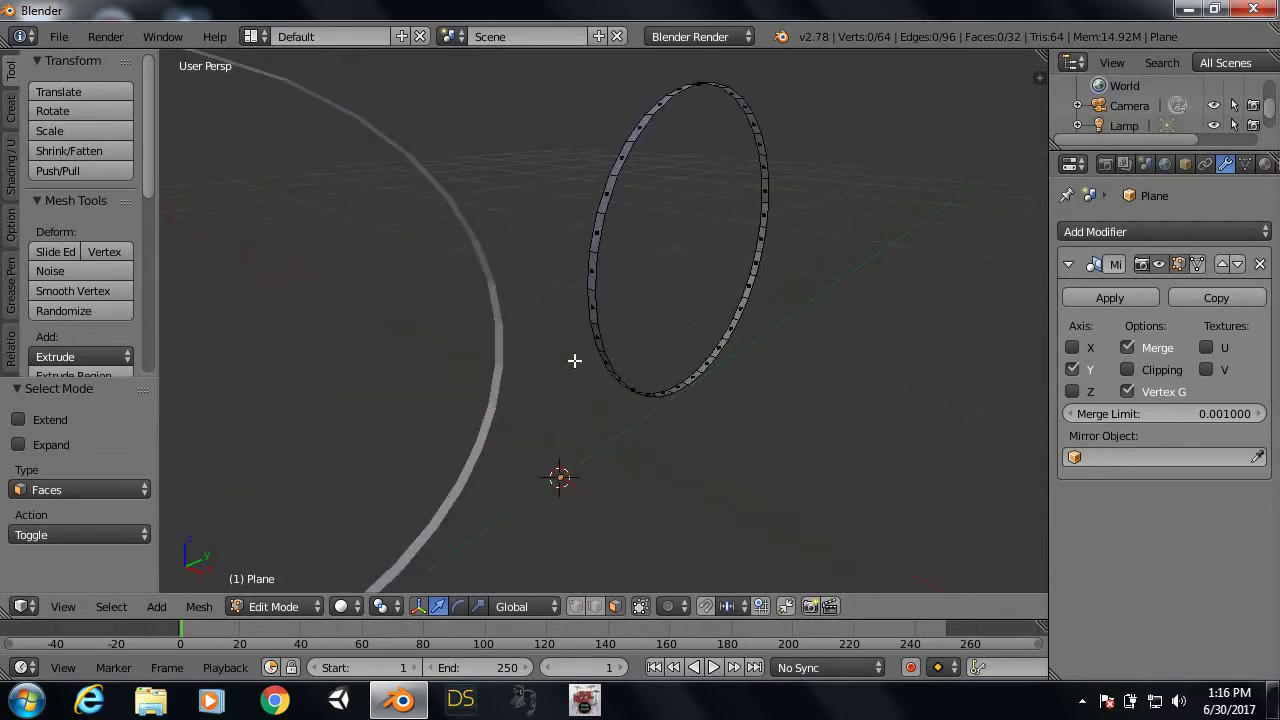
pyautogui.scroll(1, 583, 363)
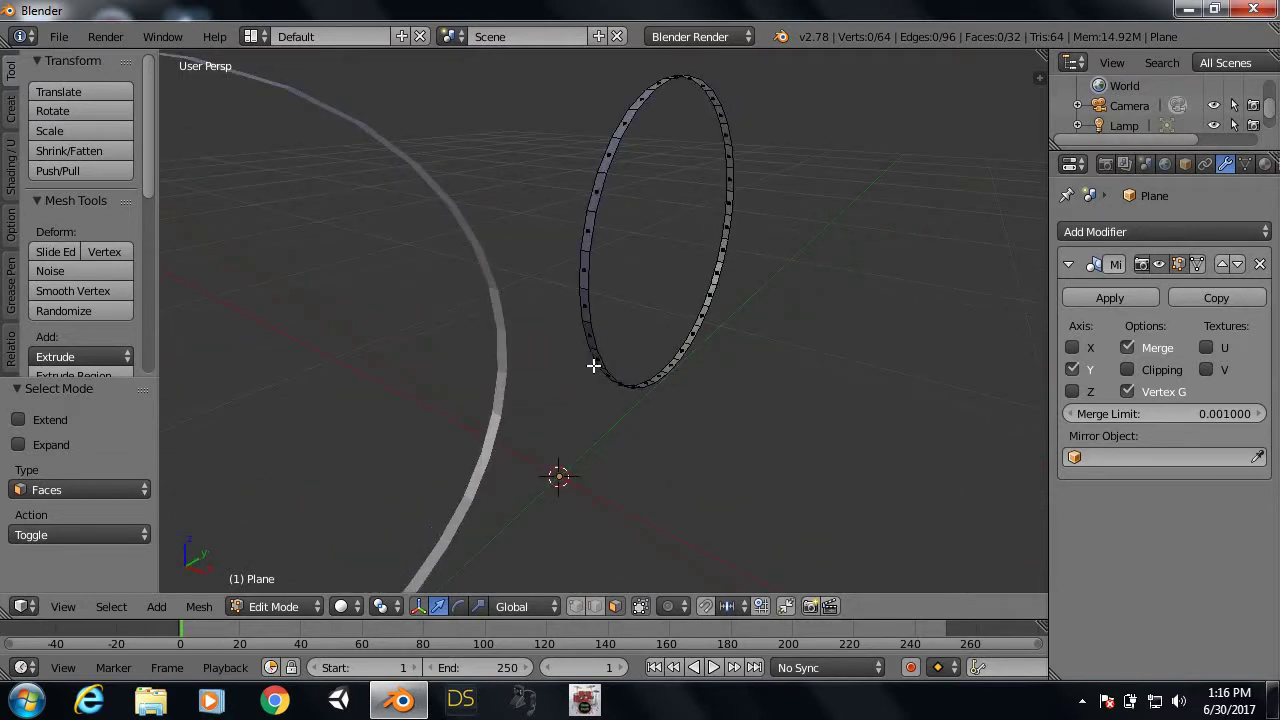
# Step: Select two inner faces of the right ring and extrude them along Y
pyautogui.rightClick(583, 262)
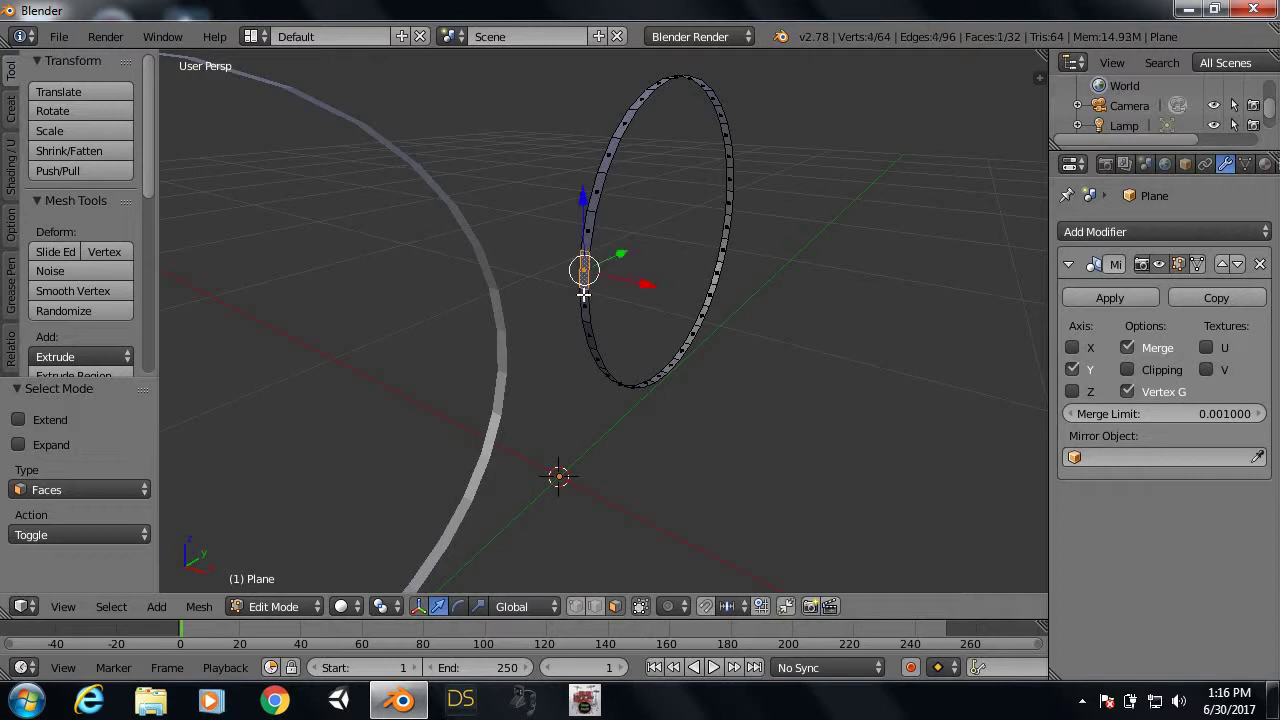
pyautogui.keyDown('shift'); pyautogui.rightClick(583, 308); pyautogui.keyUp('shift')
pyautogui.moveTo(694, 331)
pyautogui.mouseDown(button='middle')
pyautogui.moveTo(617, 331)
pyautogui.moveTo(563, 296)
pyautogui.mouseUp(button='middle')
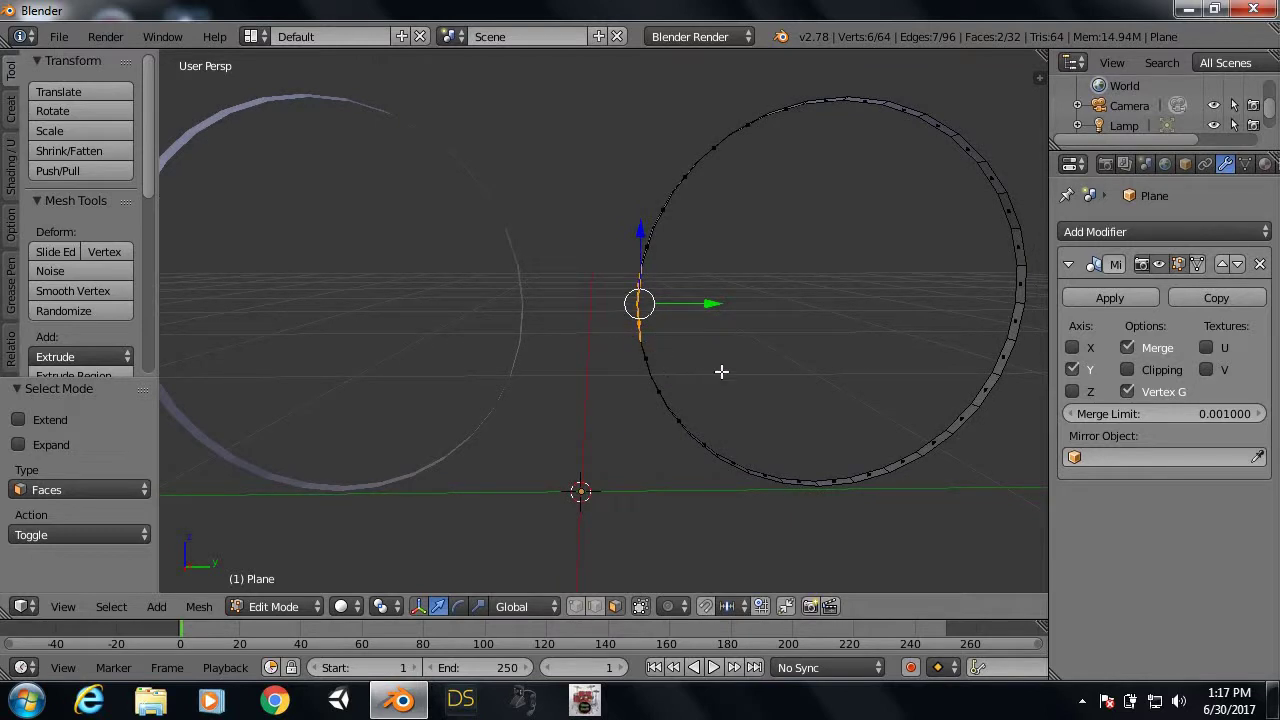
pyautogui.press('e')
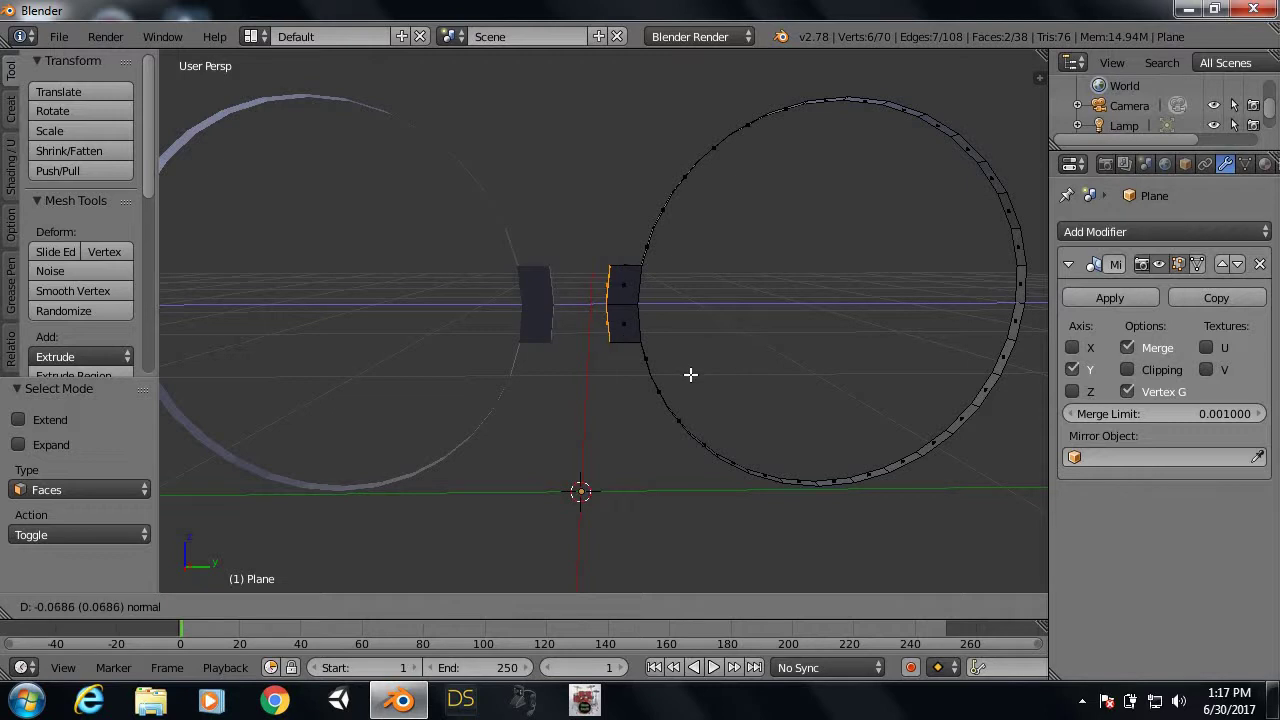
pyautogui.press('y')
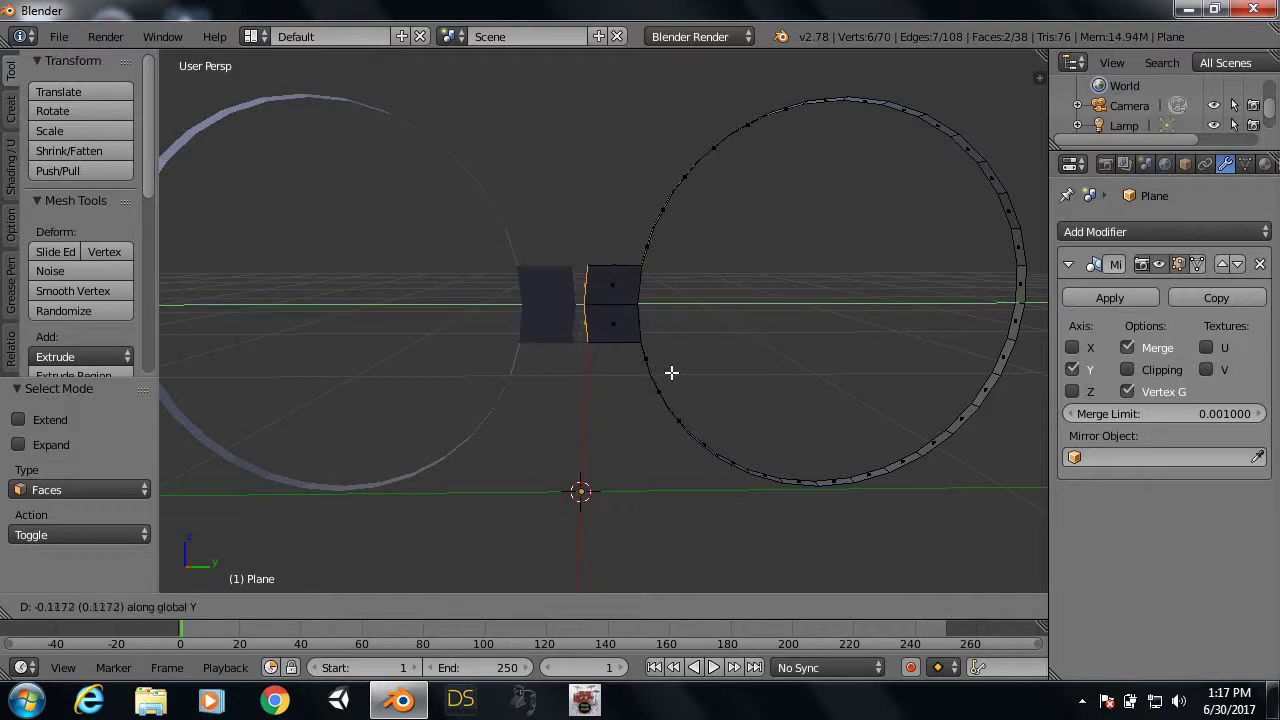
pyautogui.click(671, 372)
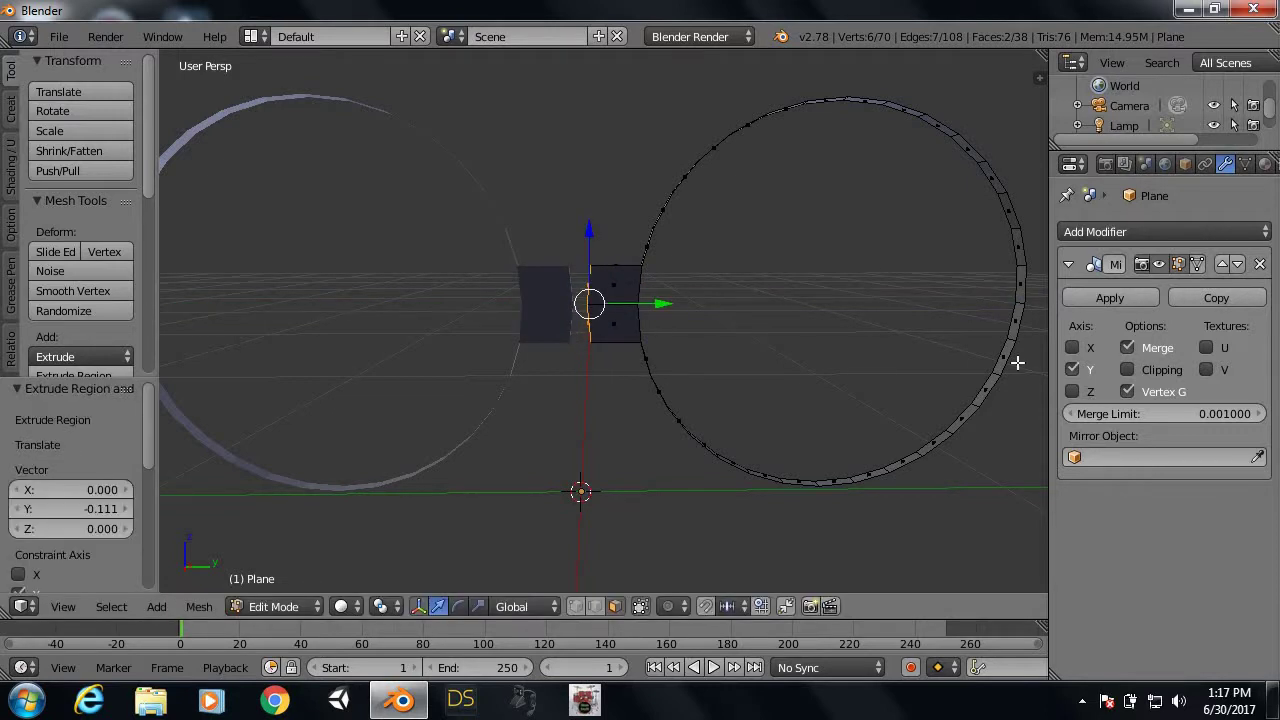
# Step: Enable Clipping on the Mirror modifier and slide the bridge faces to the centre line
pyautogui.click(1127, 369)
pyautogui.moveTo(660, 303); pyautogui.dragTo(647, 307)
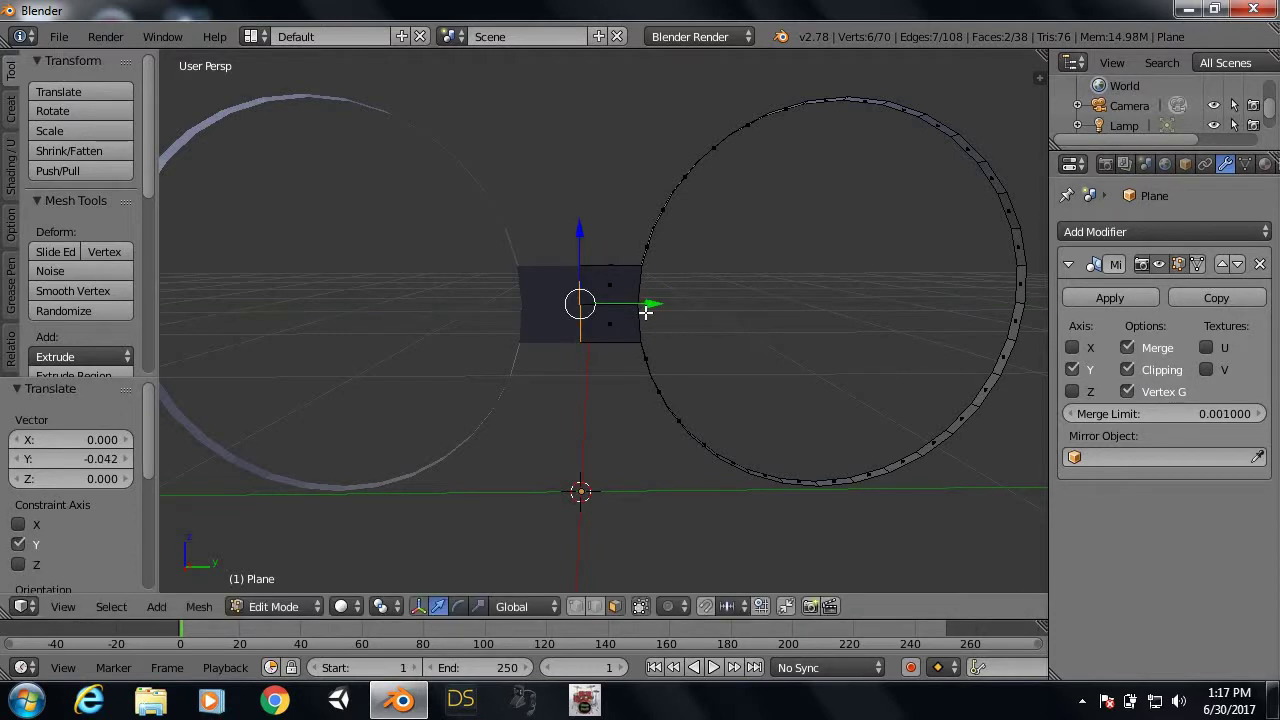
pyautogui.moveTo(650, 305)
pyautogui.mouseDown(button='middle')
pyautogui.moveTo(643, 380)
pyautogui.moveTo(757, 451)
pyautogui.moveTo(846, 426)
pyautogui.moveTo(697, 380)
pyautogui.moveTo(711, 463)
pyautogui.moveTo(850, 486)
pyautogui.moveTo(897, 437)
pyautogui.moveTo(947, 424)
pyautogui.mouseUp(button='middle')
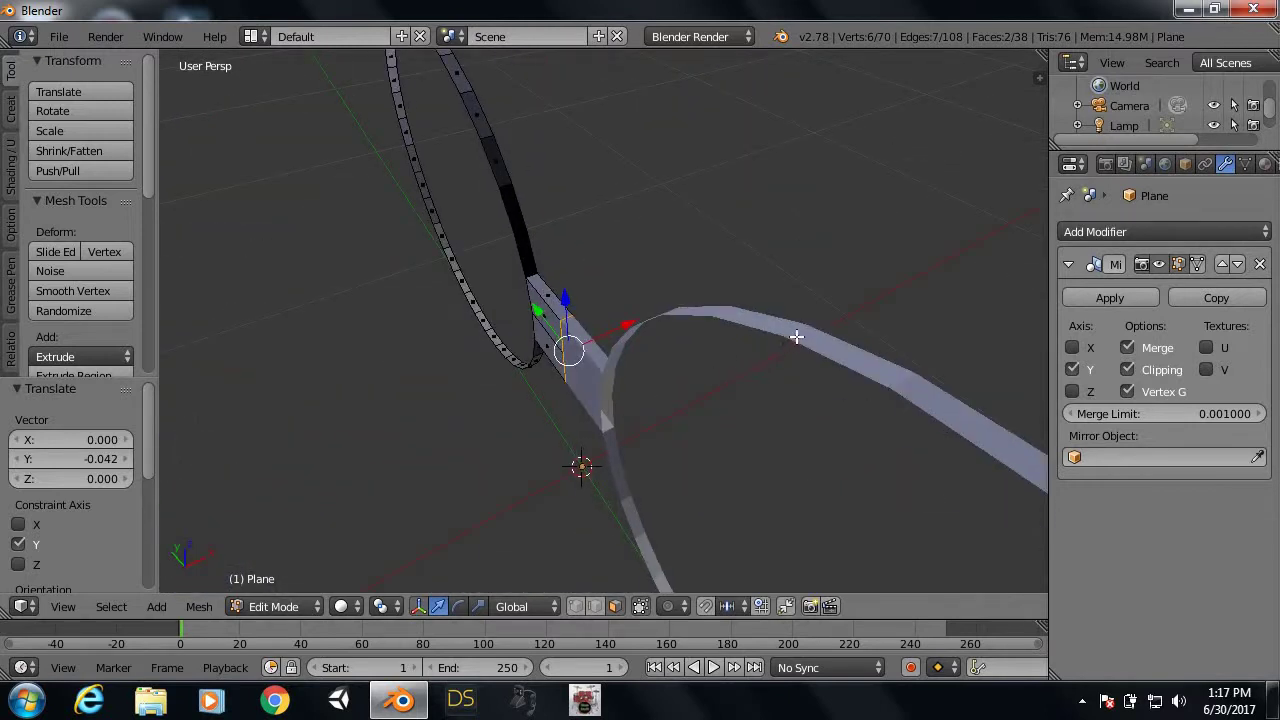
pyautogui.moveTo(795, 337)
pyautogui.mouseDown(button='middle')
pyautogui.moveTo(660, 349)
pyautogui.moveTo(551, 330)
pyautogui.moveTo(517, 306)
pyautogui.moveTo(506, 261)
pyautogui.moveTo(460, 232)
pyautogui.mouseUp(button='middle')
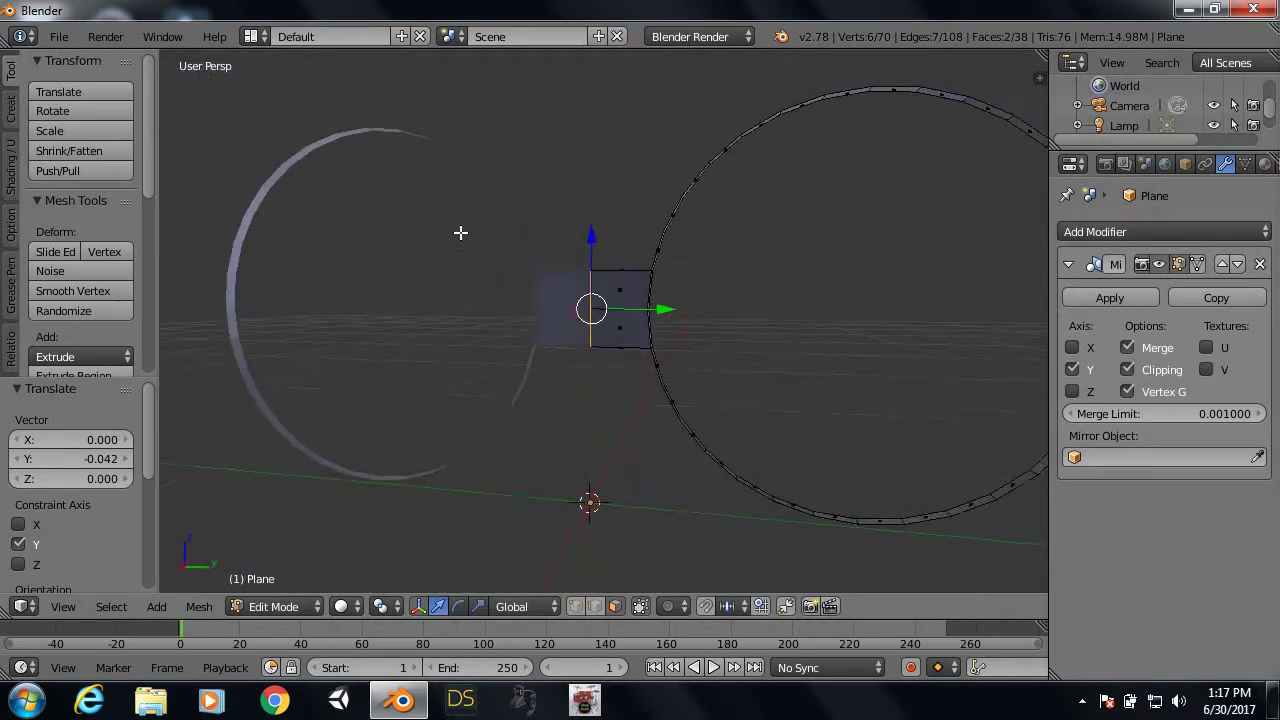
# Step: Add a centred loop cut across the nose bridge and shift it 0.008 along X
pyautogui.hotkey('ctrl', 'r')
pyautogui.click(621, 338)
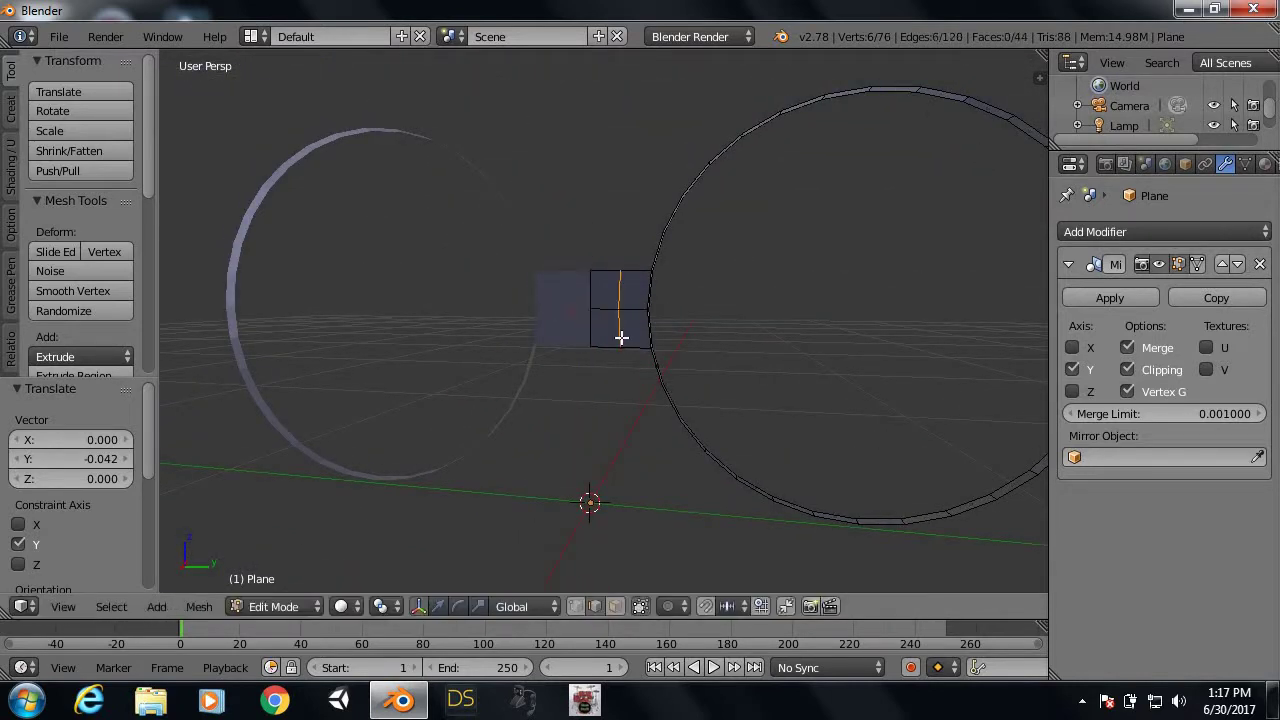
pyautogui.rightClick(621, 338)
pyautogui.moveTo(689, 380)
pyautogui.mouseDown(button='middle')
pyautogui.moveTo(565, 447)
pyautogui.moveTo(740, 514)
pyautogui.moveTo(706, 443)
pyautogui.moveTo(757, 514)
pyautogui.moveTo(772, 509)
pyautogui.moveTo(657, 383)
pyautogui.moveTo(706, 377)
pyautogui.moveTo(693, 333)
pyautogui.mouseUp(button='middle')
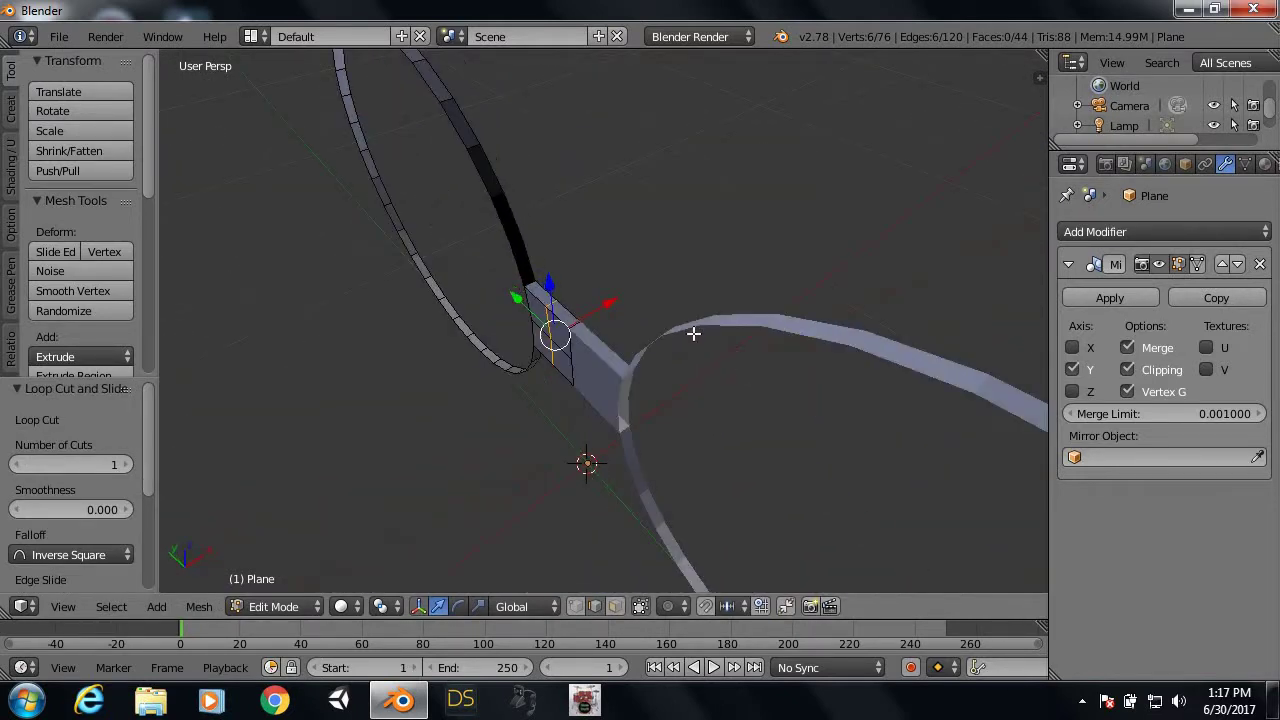
pyautogui.press('g')
pyautogui.press('x')
pyautogui.click(611, 297)
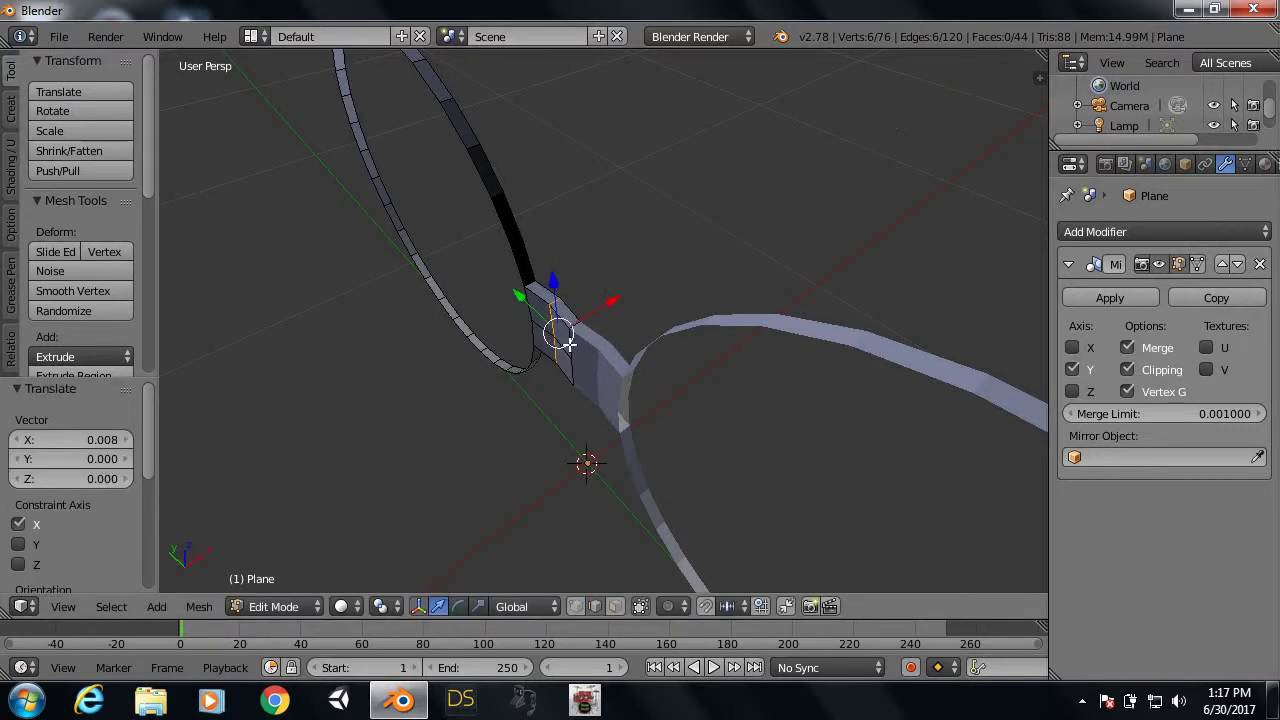
# Step: Move a neighbouring bridge edge 0.012 along X, briefly growing and shrinking the selection
pyautogui.rightClick(567, 370)
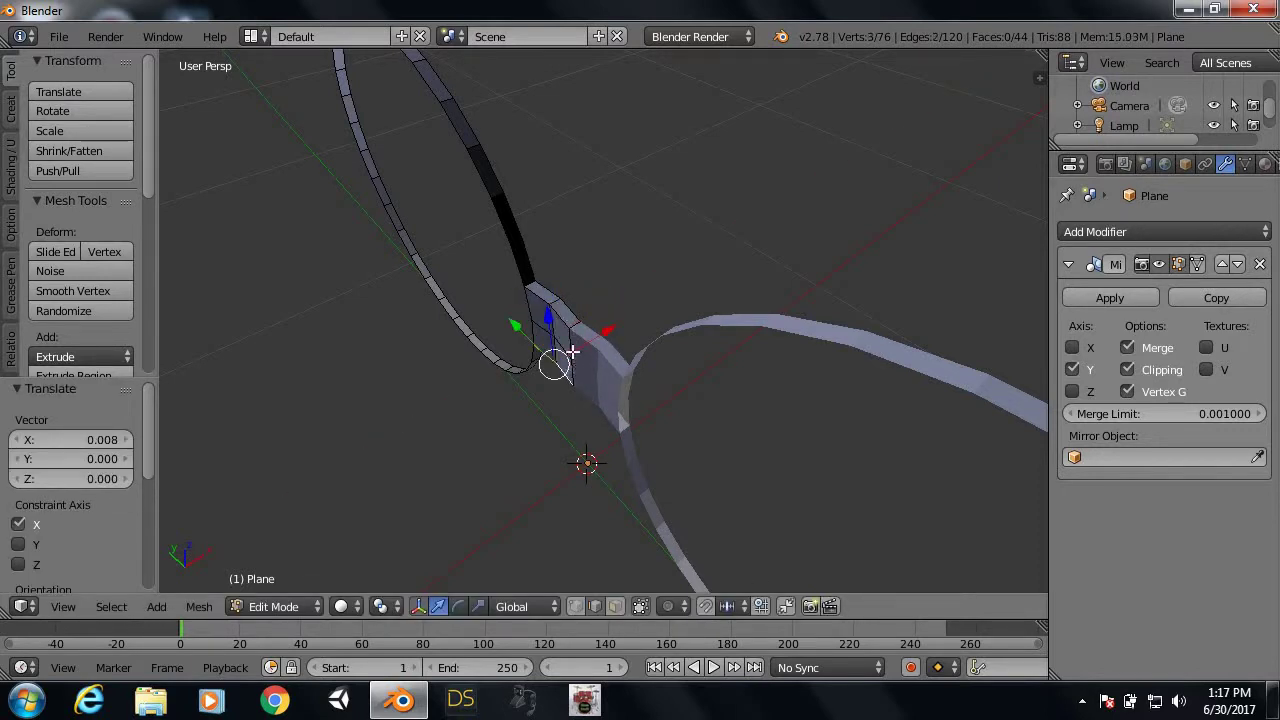
pyautogui.rightClick(571, 352)
pyautogui.press('g')
pyautogui.press('x')
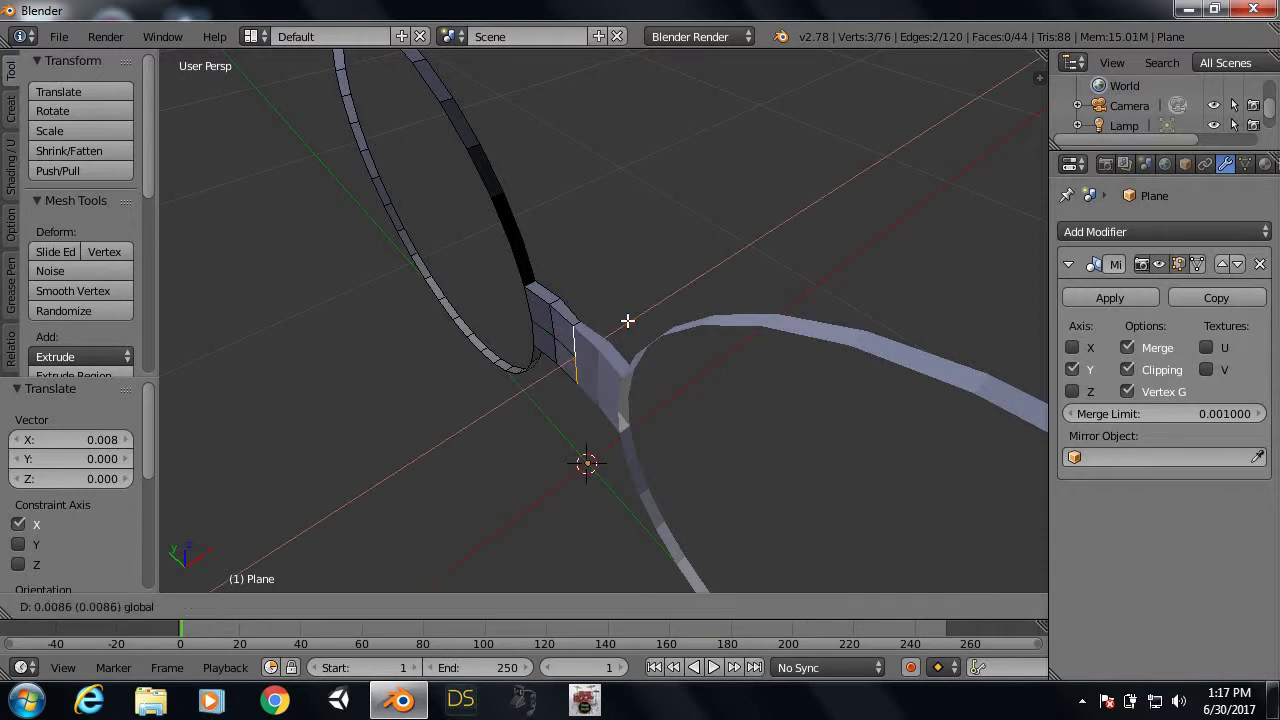
pyautogui.click(627, 318)
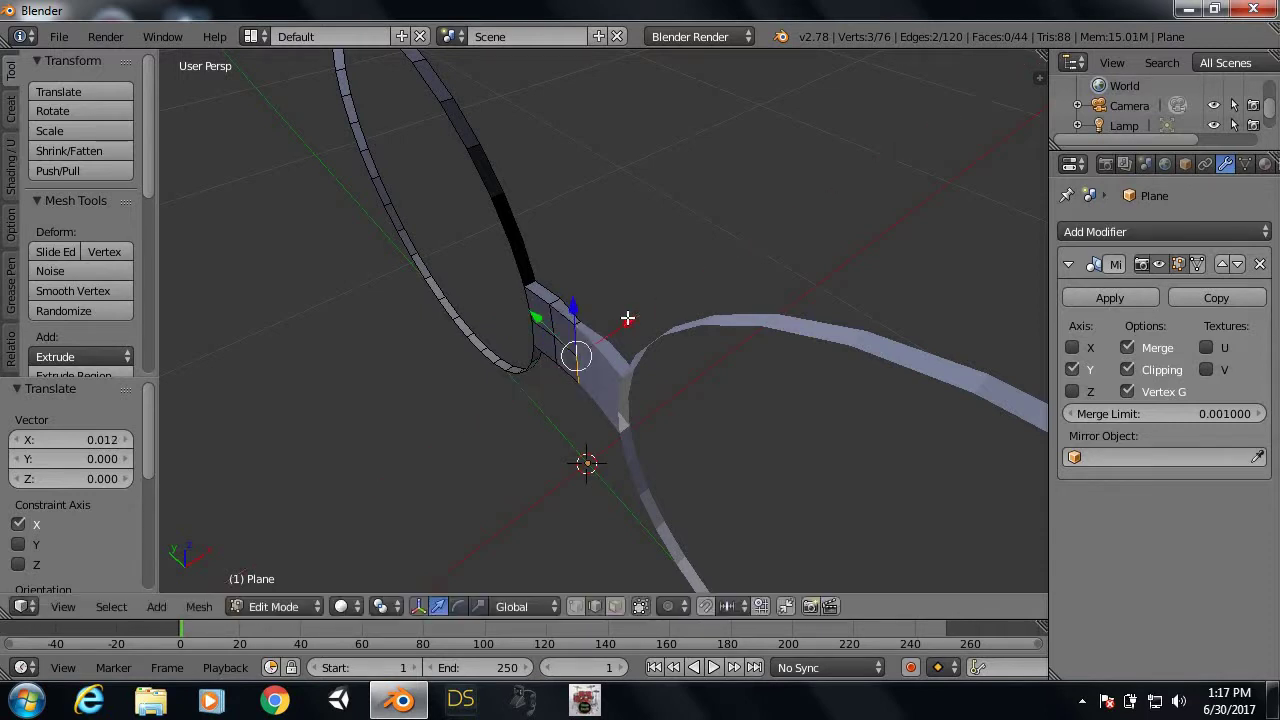
pyautogui.press('ctrl+KP_Add')
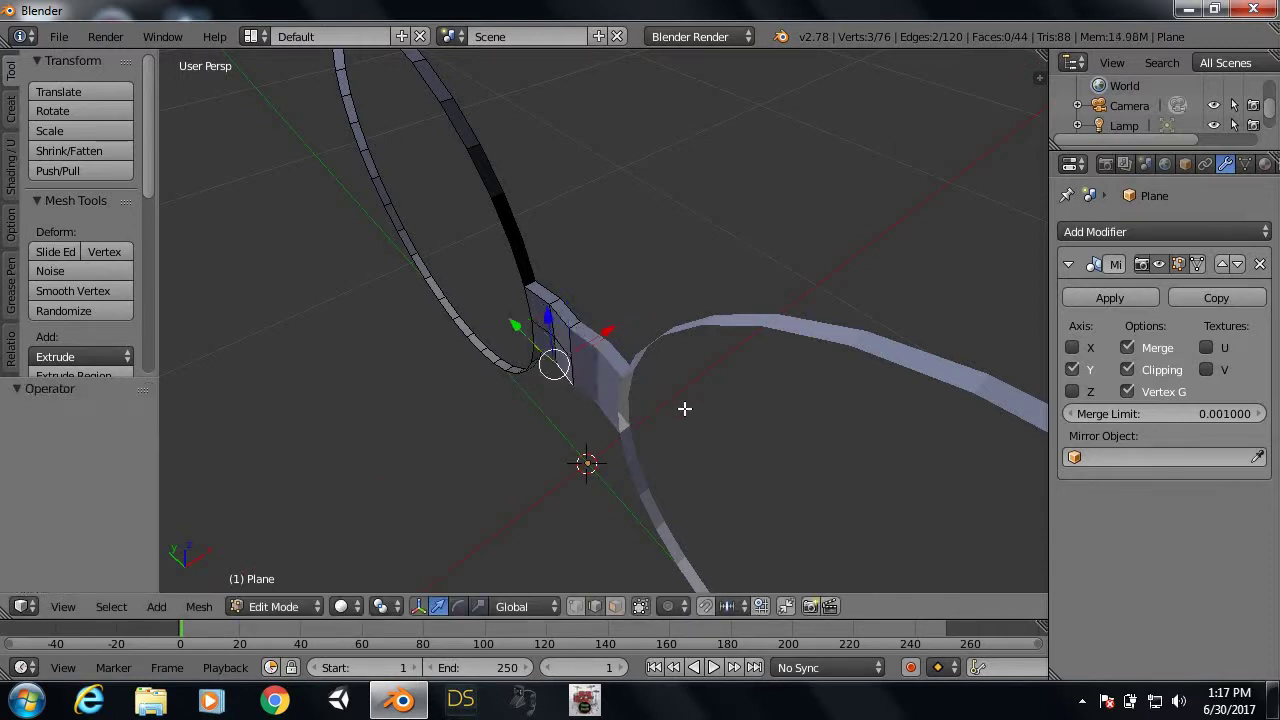
pyautogui.moveTo(692, 407)
pyautogui.mouseDown(button='middle')
pyautogui.moveTo(646, 409)
pyautogui.moveTo(557, 363)
pyautogui.moveTo(523, 377)
pyautogui.moveTo(498, 355)
pyautogui.moveTo(500, 309)
pyautogui.moveTo(551, 323)
pyautogui.moveTo(496, 318)
pyautogui.mouseUp(button='middle')
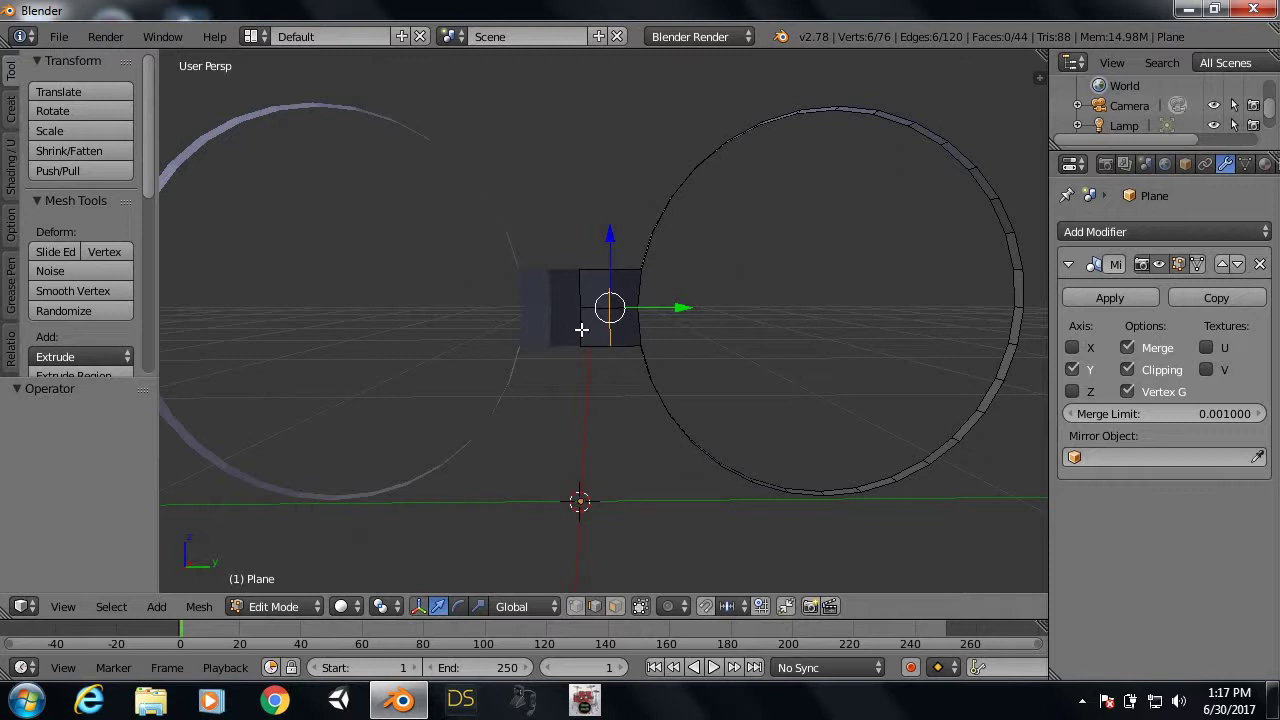
pyautogui.press('ctrl+KP_Subtract')
pyautogui.moveTo(583, 326)
pyautogui.mouseDown(button='middle')
pyautogui.moveTo(643, 497)
pyautogui.moveTo(879, 481)
pyautogui.moveTo(654, 471)
pyautogui.moveTo(806, 380)
pyautogui.moveTo(612, 364)
pyautogui.moveTo(607, 404)
pyautogui.mouseUp(button='middle')
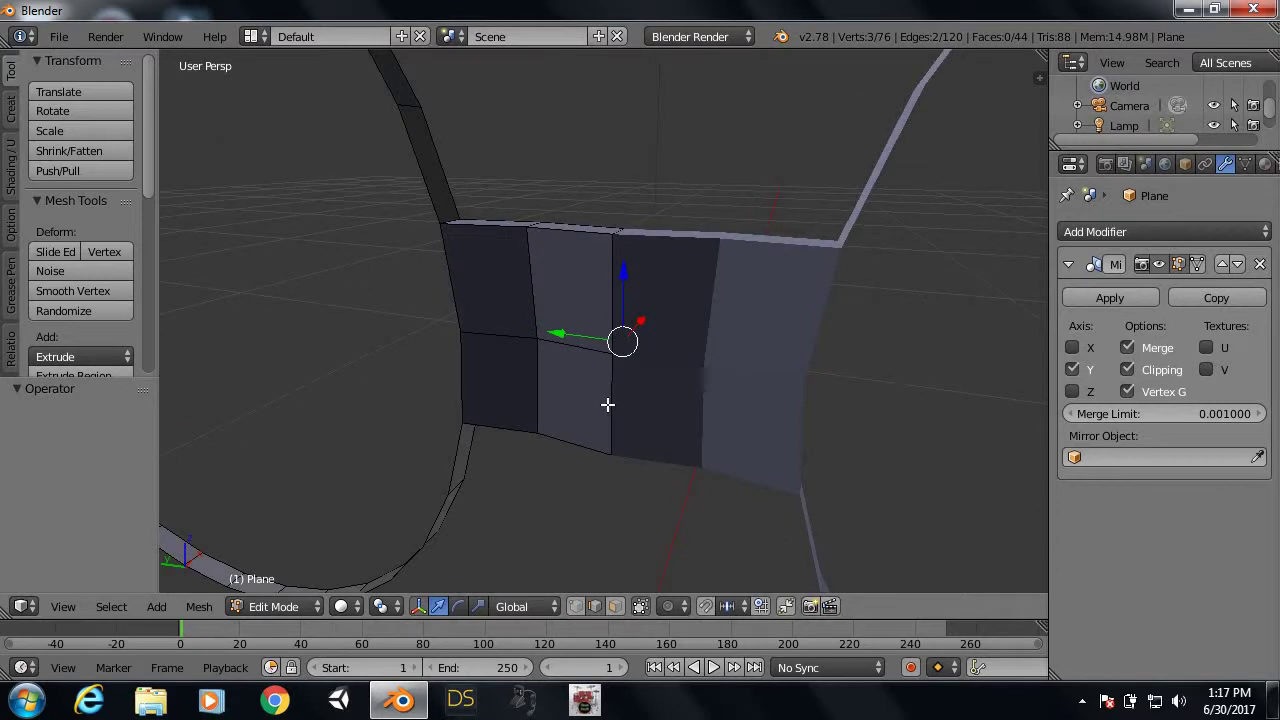
# Step: Select the upper and lower vertical bridge edges plus one more and move them 0.020 along X
pyautogui.keyDown('shift'); pyautogui.rightClick(607, 404); pyautogui.keyUp('shift')
pyautogui.keyDown('shift'); pyautogui.rightClick(613, 278); pyautogui.keyUp('shift')
pyautogui.moveTo(626, 266)
pyautogui.mouseDown(button='middle')
pyautogui.moveTo(618, 436)
pyautogui.moveTo(720, 420)
pyautogui.moveTo(768, 374)
pyautogui.mouseUp(button='middle')
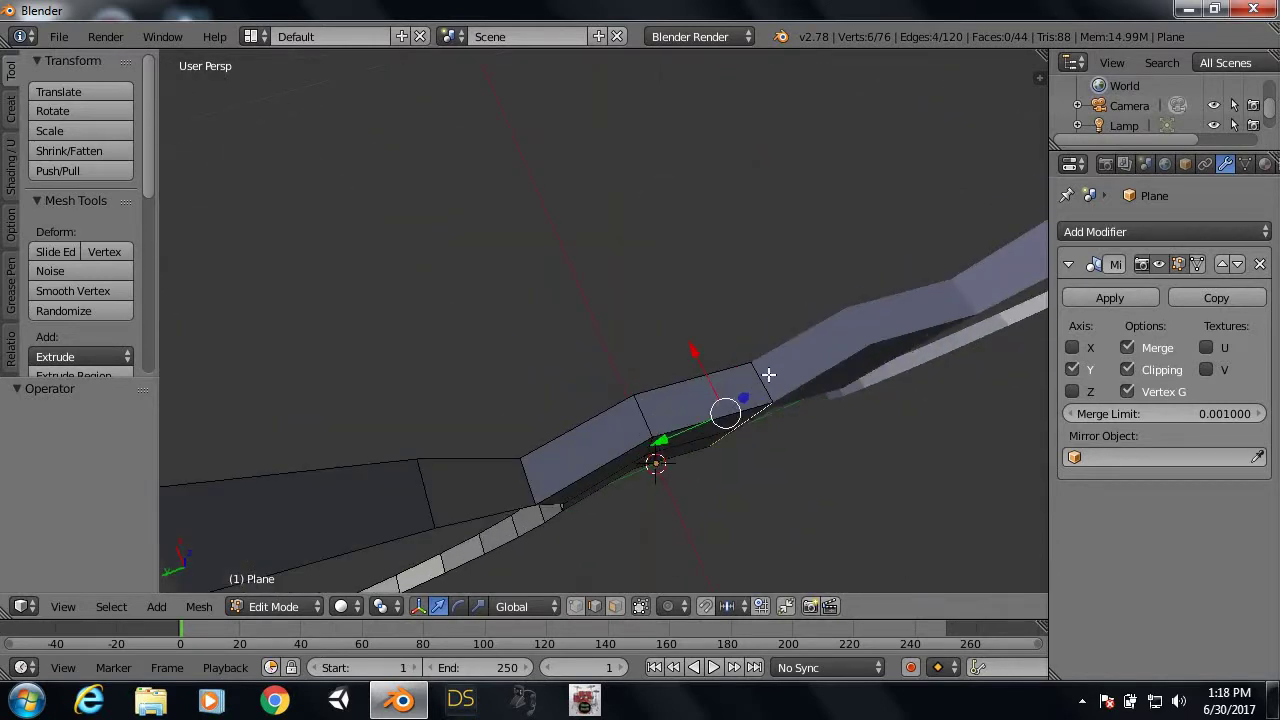
pyautogui.press('f')
pyautogui.moveTo(794, 469)
pyautogui.mouseDown(button='middle')
pyautogui.moveTo(770, 289)
pyautogui.moveTo(737, 266)
pyautogui.moveTo(854, 277)
pyautogui.moveTo(763, 437)
pyautogui.moveTo(720, 557)
pyautogui.moveTo(634, 557)
pyautogui.moveTo(744, 62)
pyautogui.moveTo(710, 260)
pyautogui.mouseUp(button='middle')
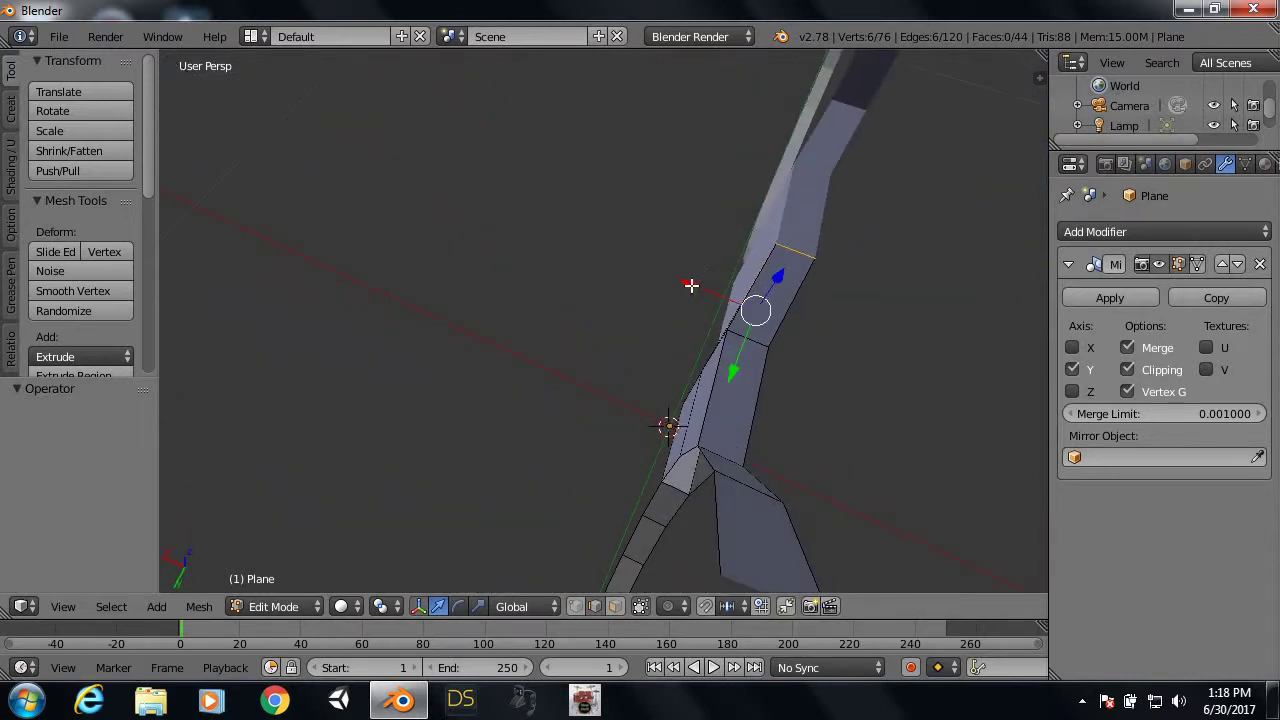
pyautogui.press('g')
pyautogui.press('x')
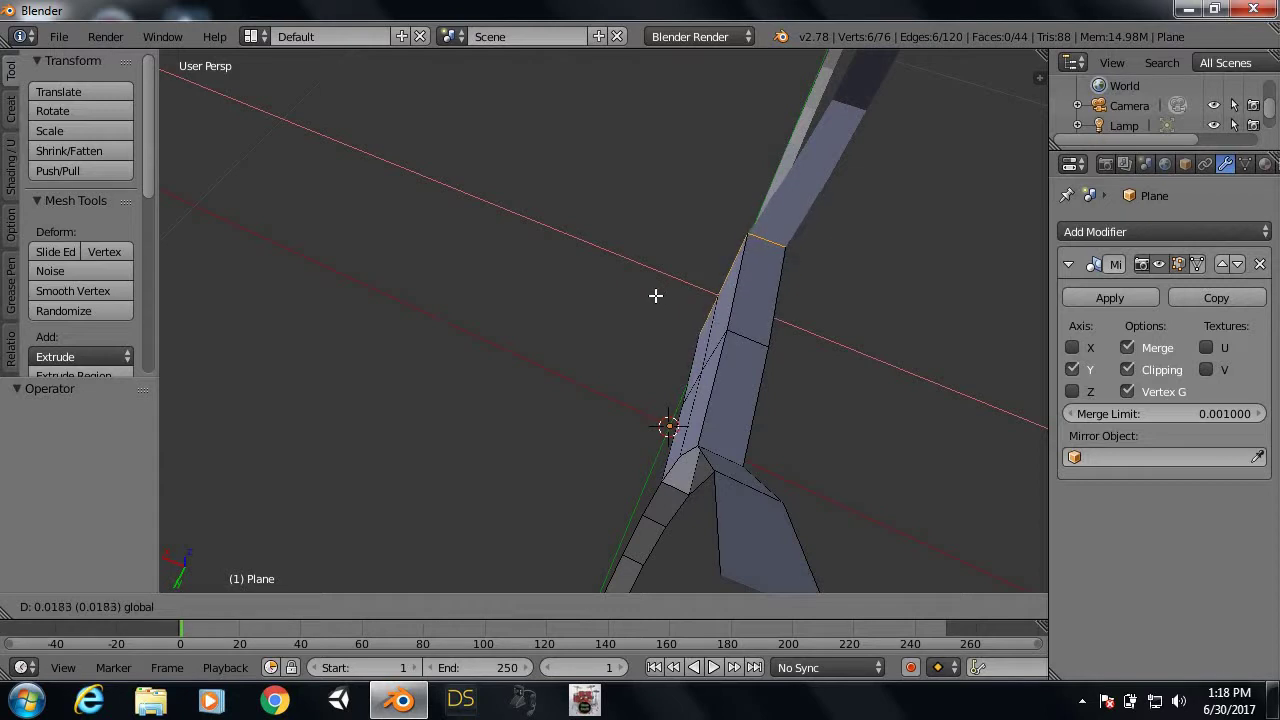
pyautogui.click(655, 295)
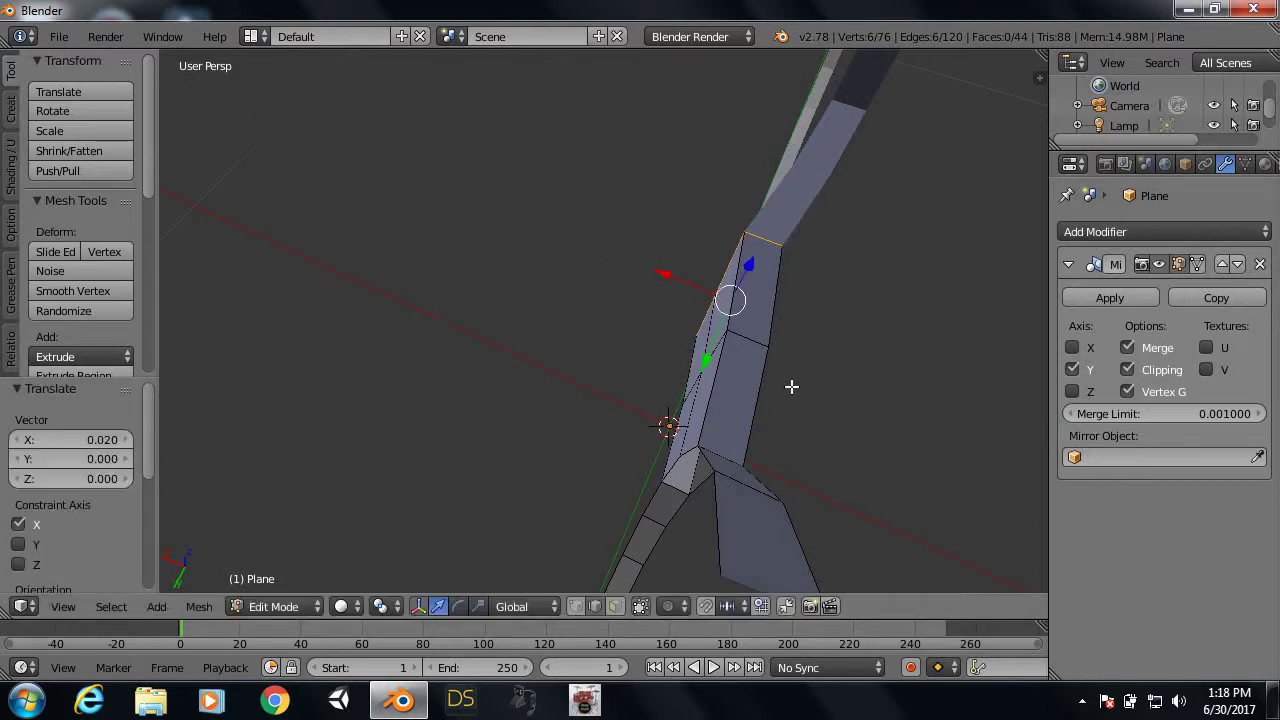
# Step: Move a lower bridge edge 0.004 along X and view the bridge side-on
pyautogui.rightClick(757, 346)
pyautogui.moveTo(761, 368); pyautogui.dragTo(759, 374, button='middle')
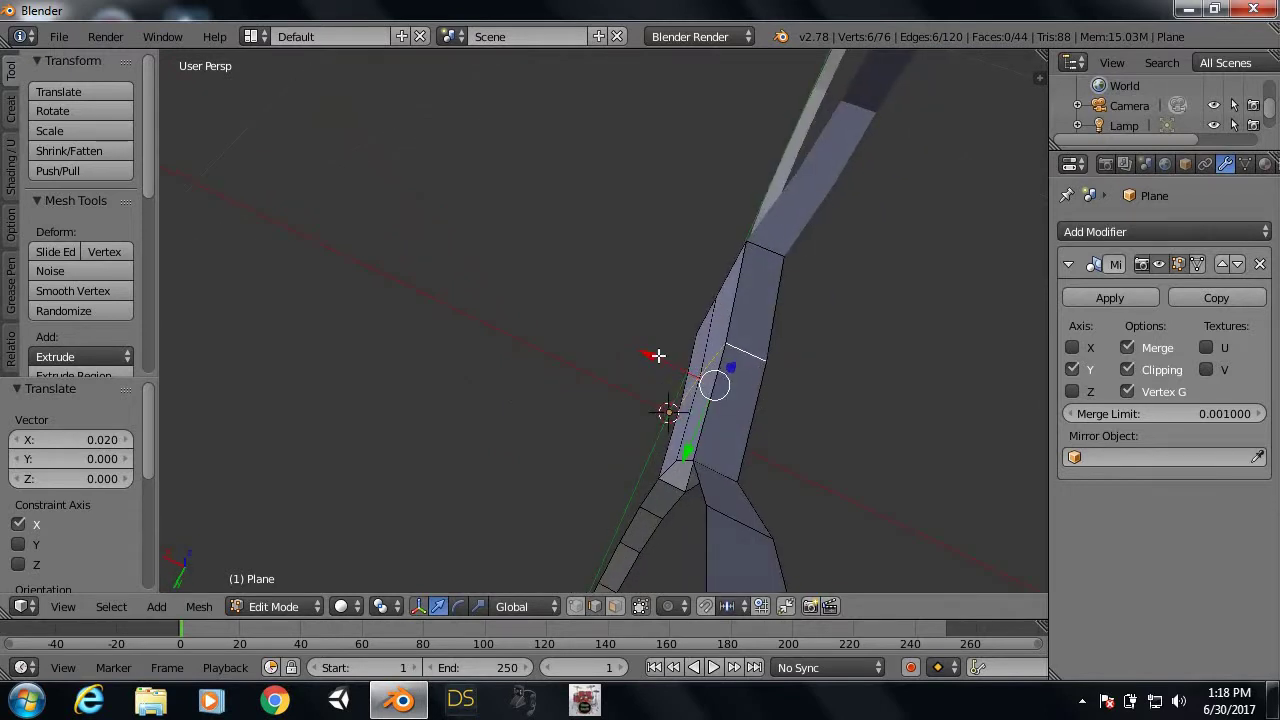
pyautogui.press('g')
pyautogui.press('x')
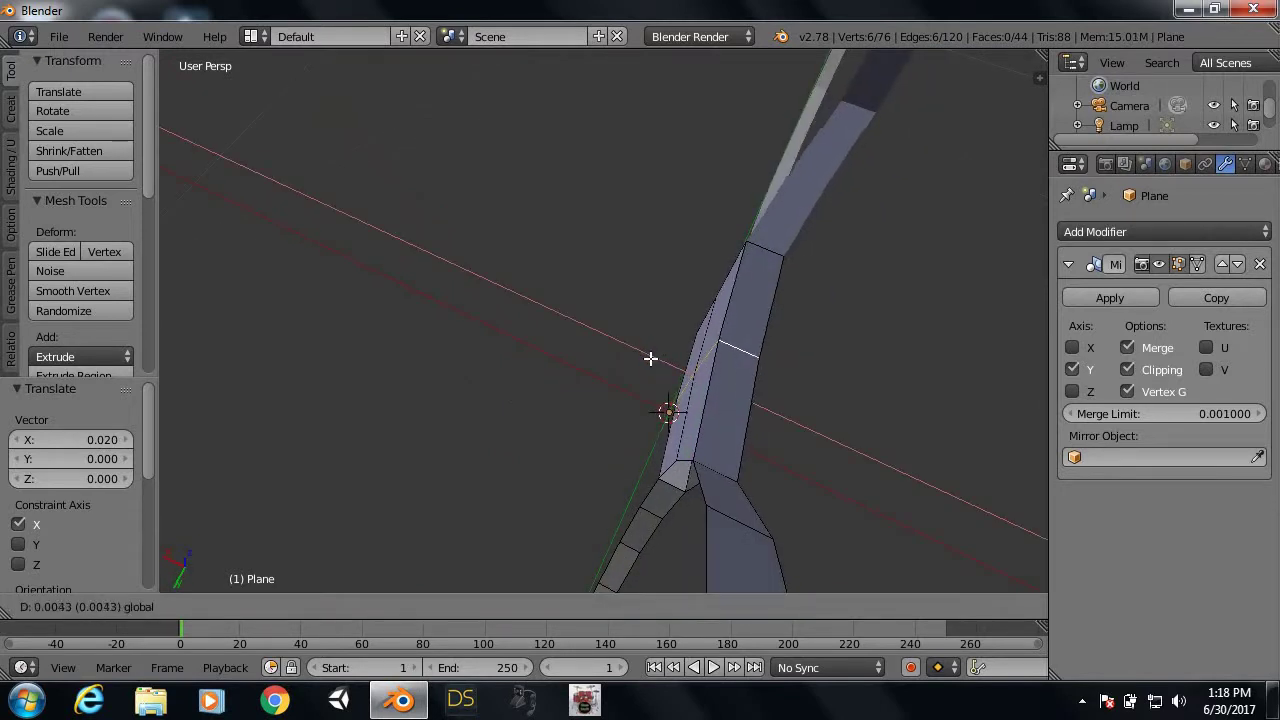
pyautogui.click(651, 358)
pyautogui.moveTo(789, 391)
pyautogui.mouseDown(button='middle')
pyautogui.moveTo(751, 303)
pyautogui.moveTo(566, 291)
pyautogui.moveTo(578, 306)
pyautogui.moveTo(683, 300)
pyautogui.moveTo(609, 257)
pyautogui.moveTo(600, 397)
pyautogui.moveTo(391, 251)
pyautogui.moveTo(674, 306)
pyautogui.moveTo(700, 289)
pyautogui.moveTo(650, 370)
pyautogui.moveTo(660, 414)
pyautogui.moveTo(700, 400)
pyautogui.moveTo(759, 435)
pyautogui.moveTo(857, 351)
pyautogui.moveTo(886, 277)
pyautogui.moveTo(597, 371)
pyautogui.moveTo(710, 441)
pyautogui.moveTo(769, 449)
pyautogui.moveTo(774, 471)
pyautogui.moveTo(660, 460)
pyautogui.moveTo(559, 328)
pyautogui.moveTo(577, 314)
pyautogui.moveTo(572, 294)
pyautogui.mouseUp(button='middle')
pyautogui.moveTo(636, 243)
pyautogui.mouseDown(button='middle')
pyautogui.moveTo(603, 260)
pyautogui.moveTo(591, 240)
pyautogui.moveTo(637, 271)
pyautogui.mouseUp(button='middle')
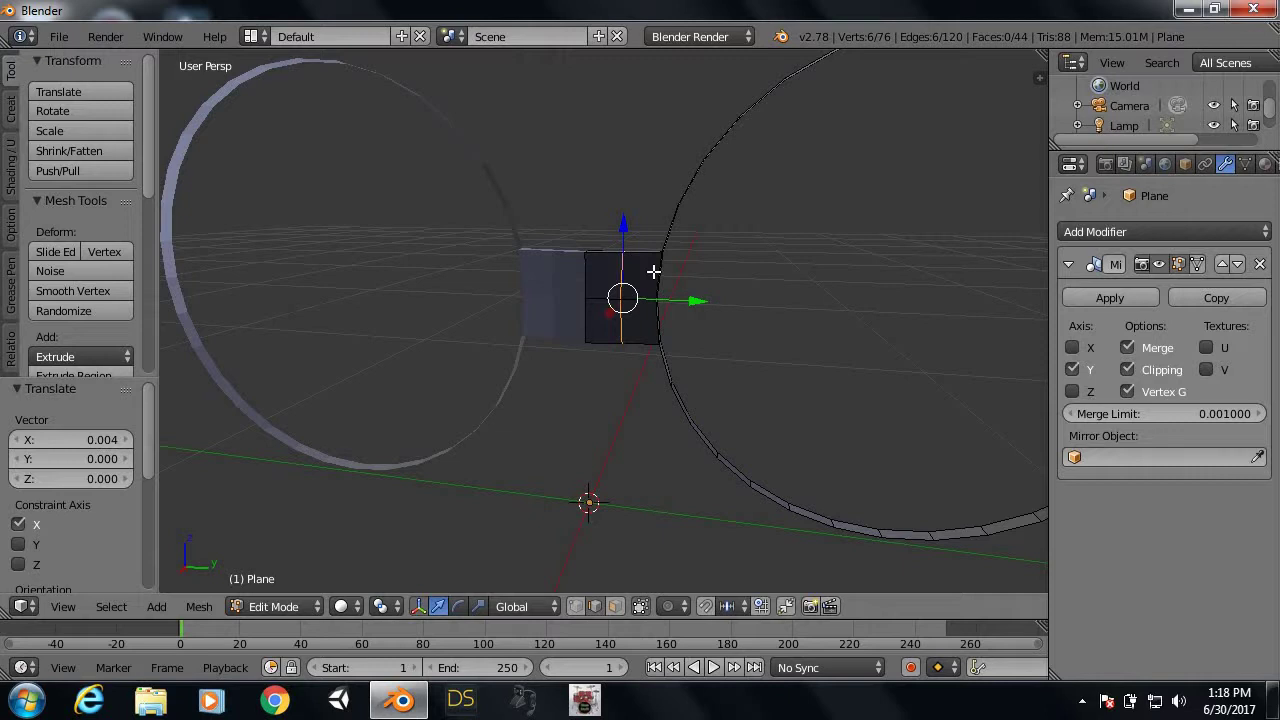
# Step: Add another centred loop cut on the bridge and shift it 0.004 along X
pyautogui.hotkey('ctrl', 'r')
pyautogui.click(646, 257)
pyautogui.rightClick(646, 257)
pyautogui.moveTo(646, 257)
pyautogui.mouseDown(button='middle')
pyautogui.moveTo(636, 311)
pyautogui.moveTo(569, 369)
pyautogui.moveTo(589, 367)
pyautogui.mouseUp(button='middle')
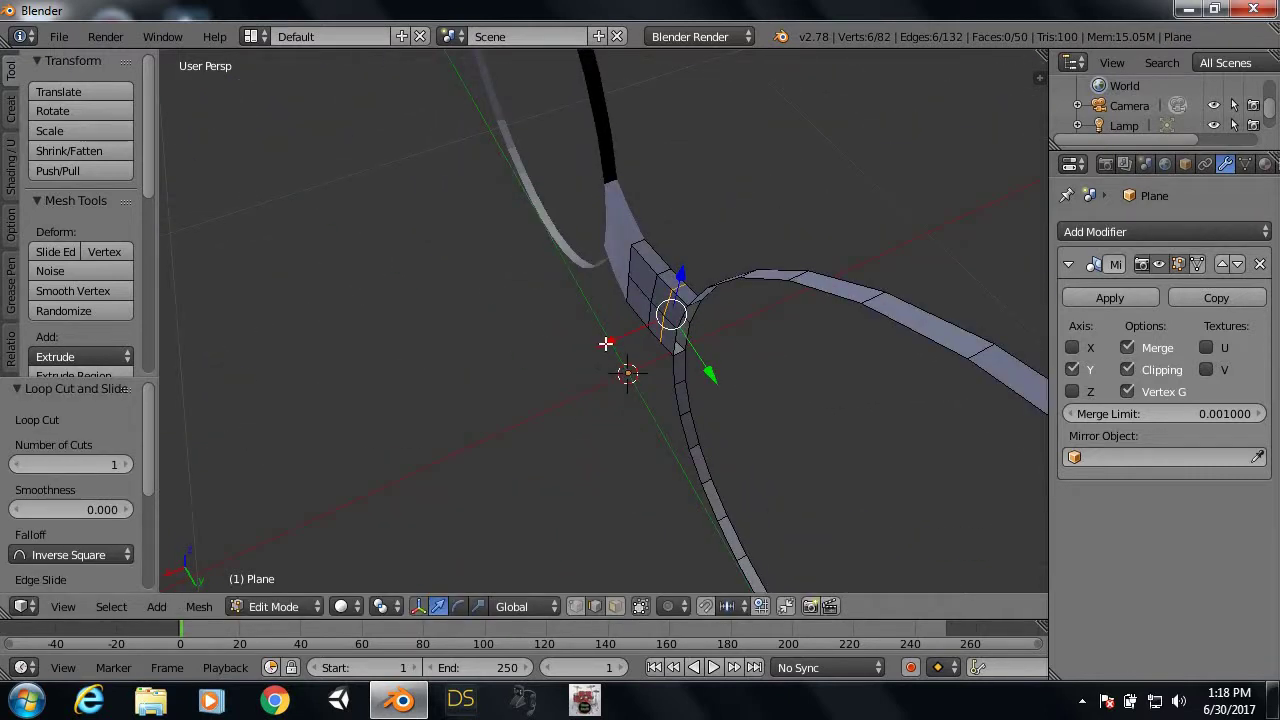
pyautogui.press('g')
pyautogui.press('x')
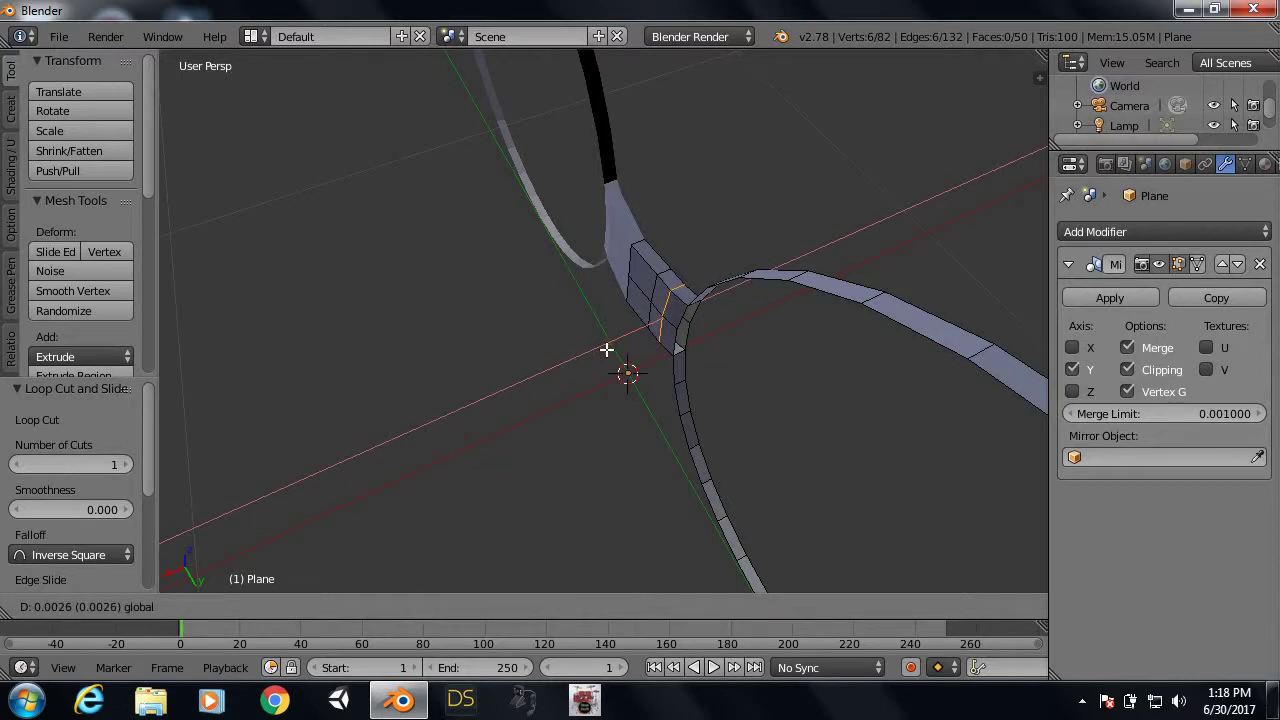
pyautogui.click(606, 350)
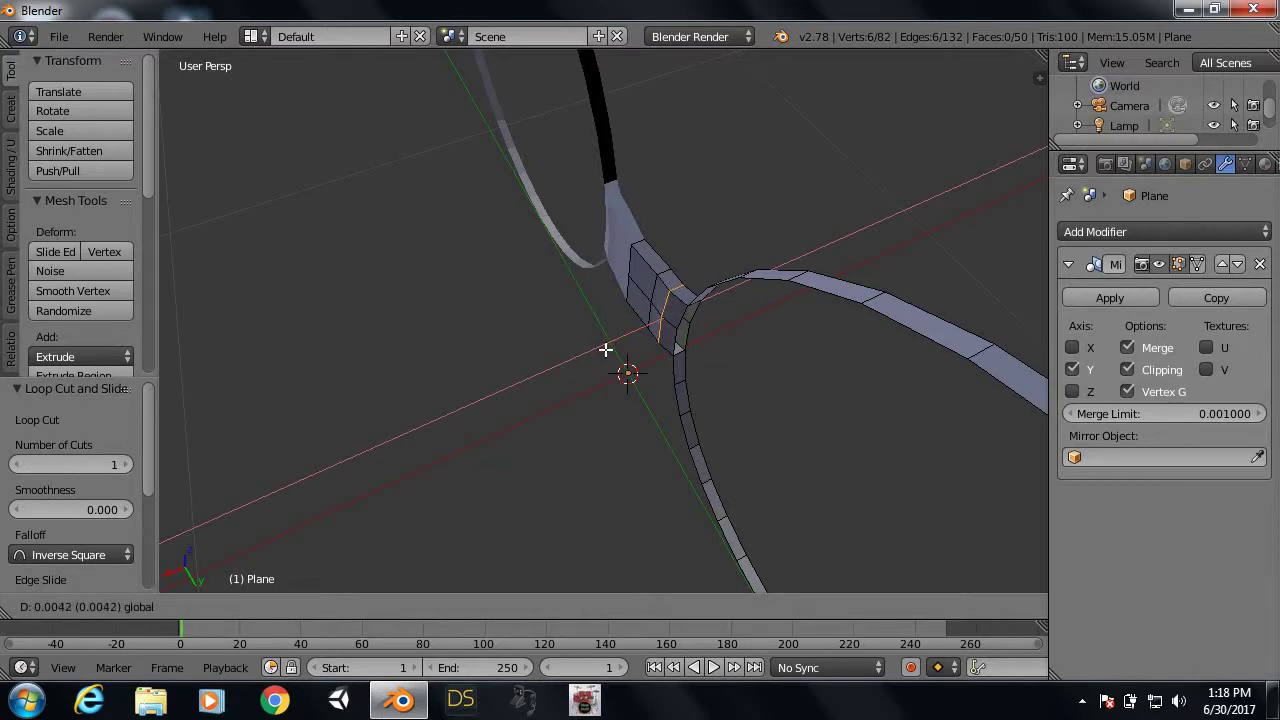
# Step: Abandon moving the adjacent loop and select several edges on the bridge instead
pyautogui.keyDown('alt'); pyautogui.rightClick(666, 268); pyautogui.keyUp('alt')
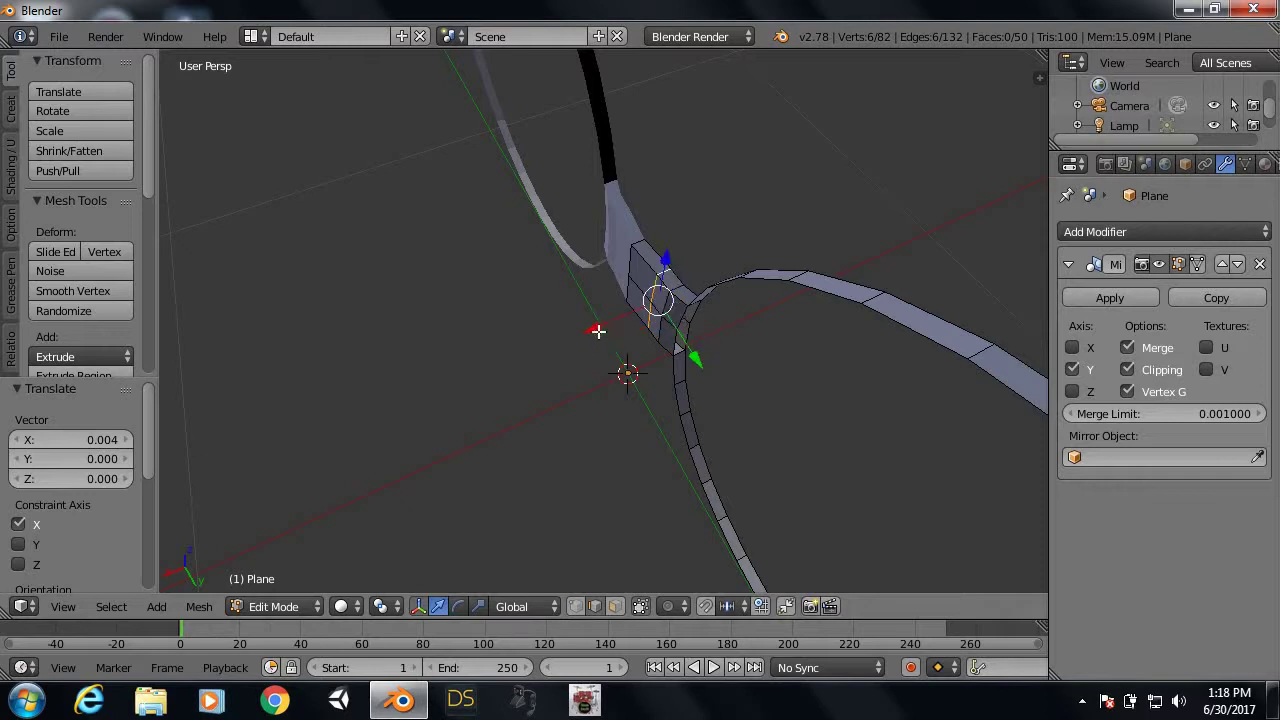
pyautogui.press('g')
pyautogui.press('x')
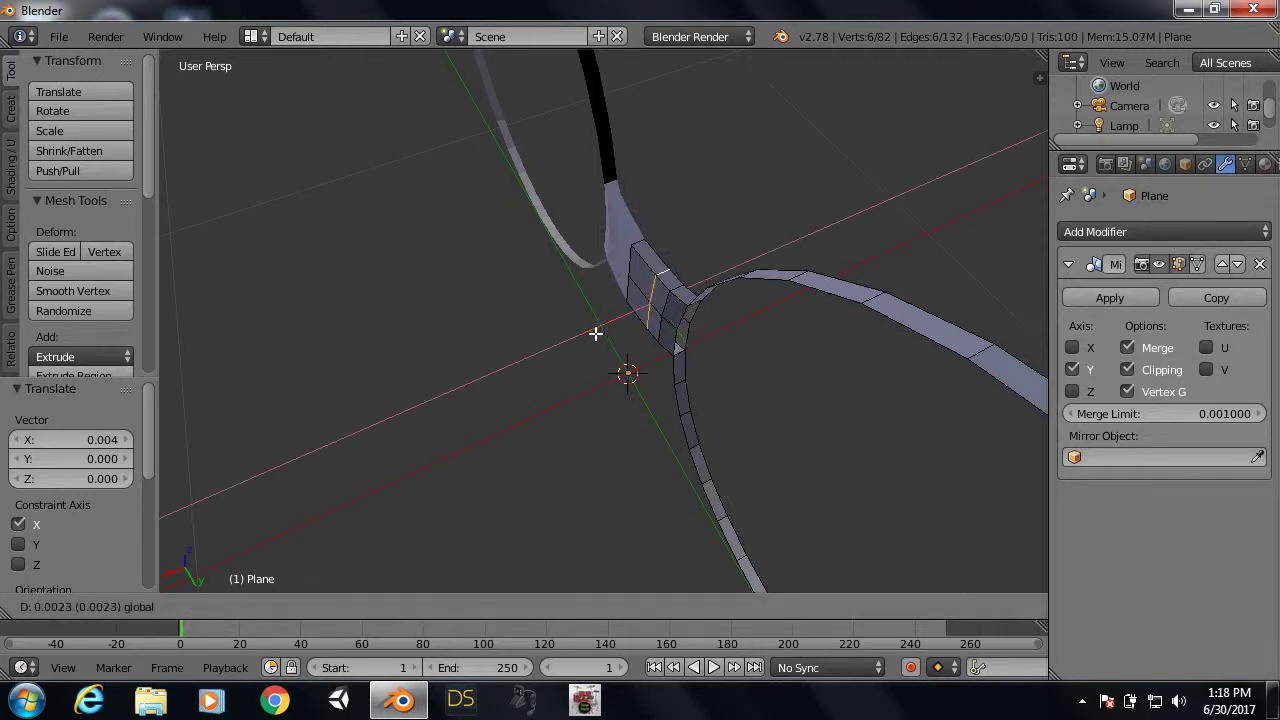
pyautogui.press('Escape')
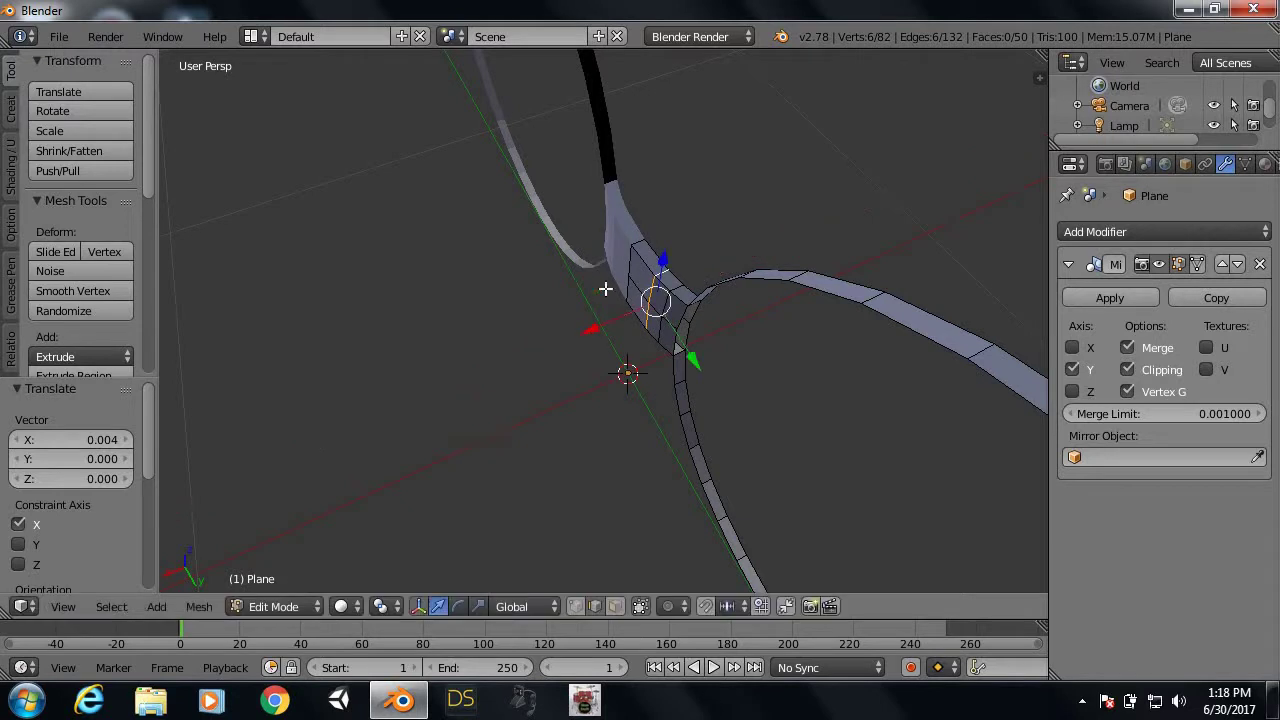
pyautogui.rightClick(638, 242)
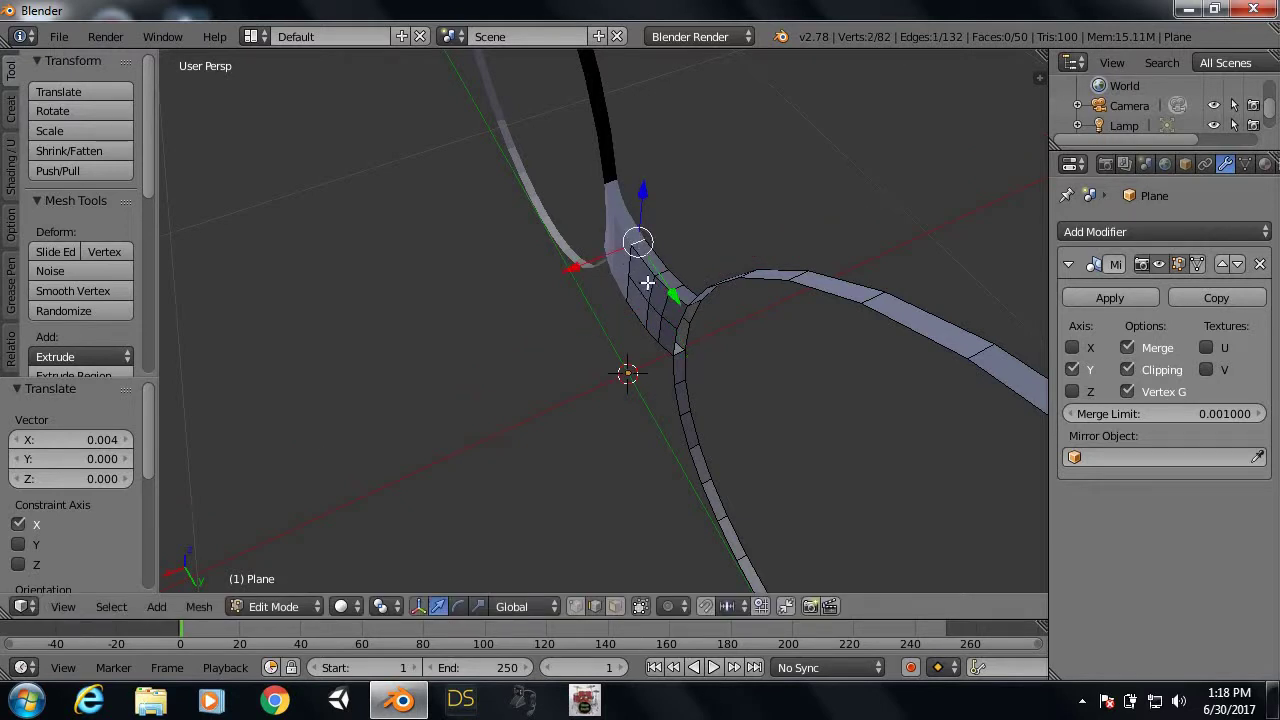
pyautogui.rightClick(647, 283)
pyautogui.rightClick(641, 240)
pyautogui.keyDown('shift'); pyautogui.rightClick(627, 279); pyautogui.keyUp('shift')
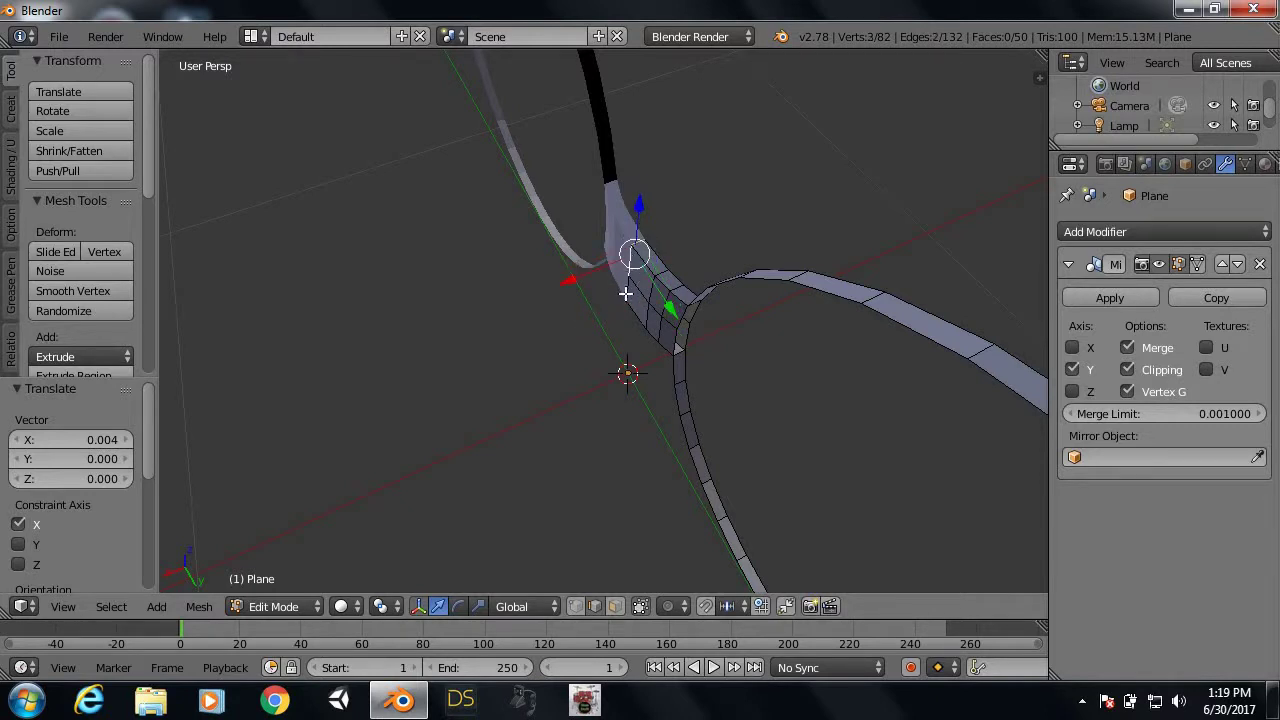
pyautogui.keyDown('shift'); pyautogui.rightClick(625, 293); pyautogui.keyUp('shift')
# Step: Move the selected bridge edges within the X–Z plane
pyautogui.moveTo(625, 293); pyautogui.dragTo(621, 382, button='middle')
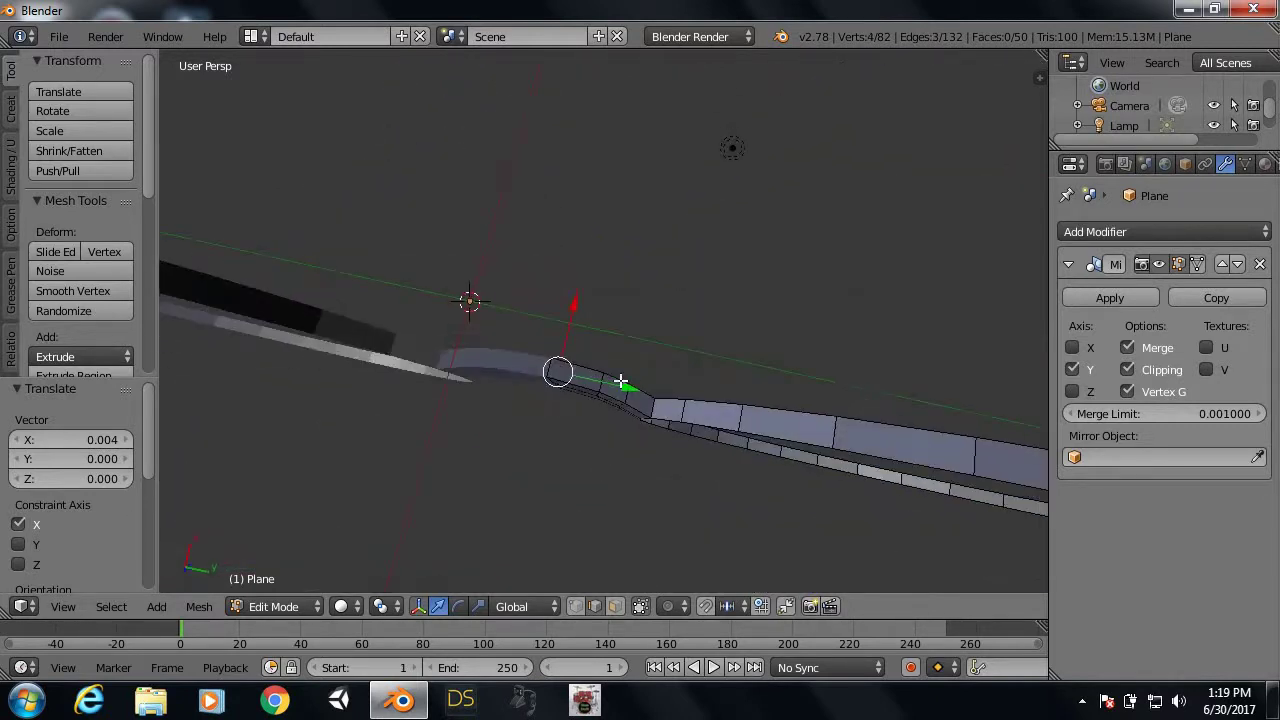
pyautogui.moveTo(544, 397)
pyautogui.mouseDown(button='middle')
pyautogui.moveTo(736, 413)
pyautogui.moveTo(737, 386)
pyautogui.moveTo(648, 355)
pyautogui.mouseUp(button='middle')
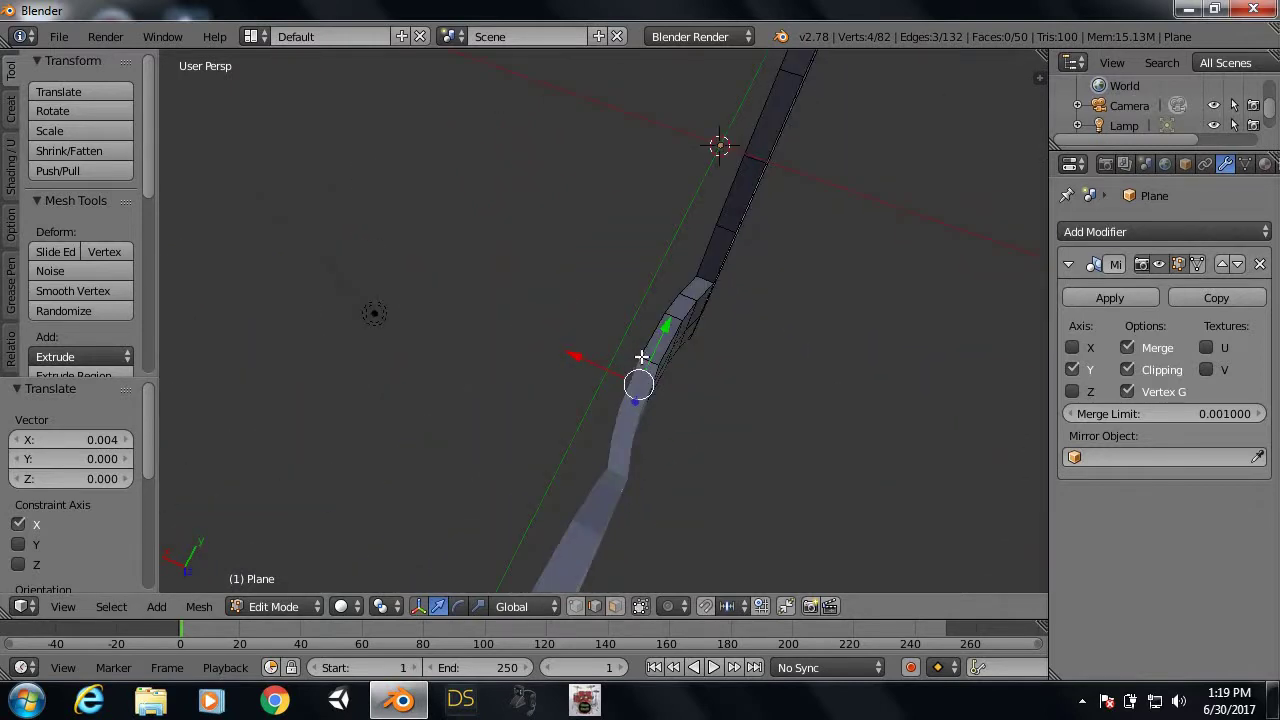
pyautogui.press('g')
pyautogui.hotkey('shift', 'y')
pyautogui.click(645, 359)
pyautogui.scroll(1, 650, 370)
pyautogui.scroll(1, 670, 390)
# Step: Add more bridge vertices and edges and slide them to X 0.001 on the mirror line
pyautogui.keyDown('shift'); pyautogui.rightClick(748, 412); pyautogui.keyUp('shift')
pyautogui.moveTo(751, 409); pyautogui.dragTo(648, 193, button='middle')
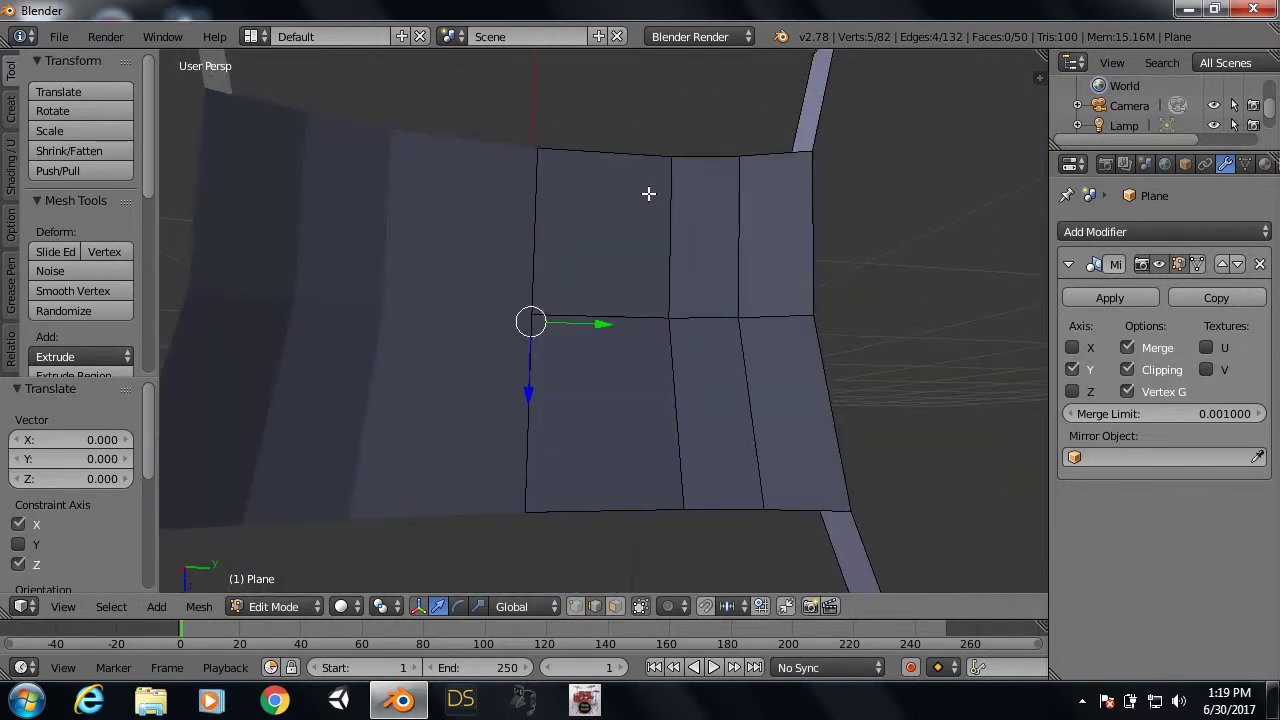
pyautogui.keyDown('shift'); pyautogui.rightClick(544, 271); pyautogui.keyUp('shift')
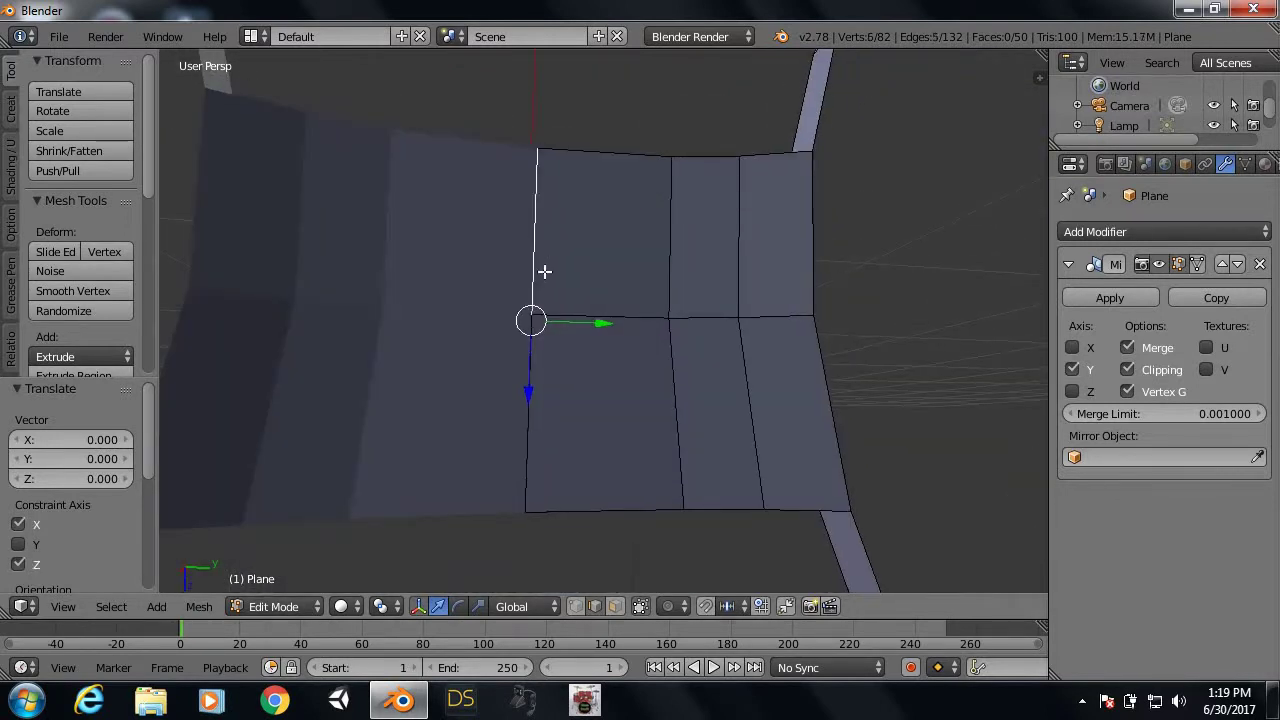
pyautogui.keyDown('shift'); pyautogui.rightClick(541, 432); pyautogui.keyUp('shift')
pyautogui.moveTo(526, 443); pyautogui.dragTo(652, 120, button='middle')
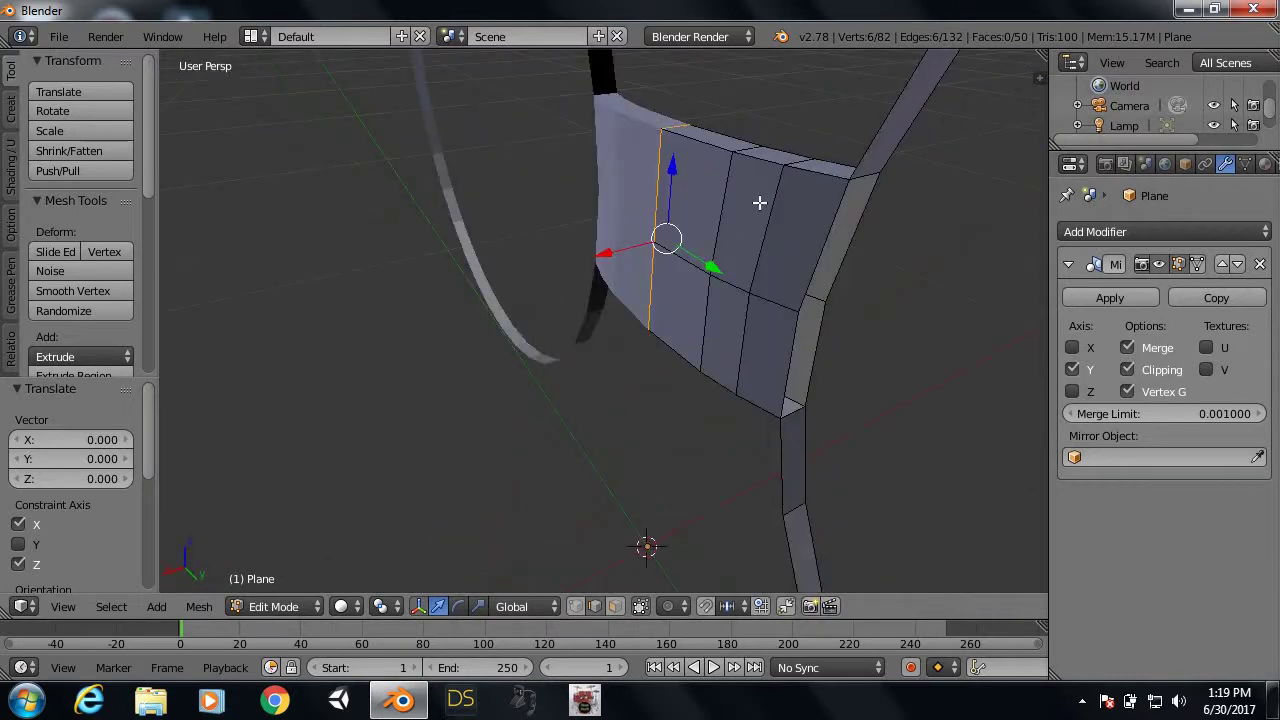
pyautogui.moveTo(759, 203); pyautogui.dragTo(659, 252, button='middle')
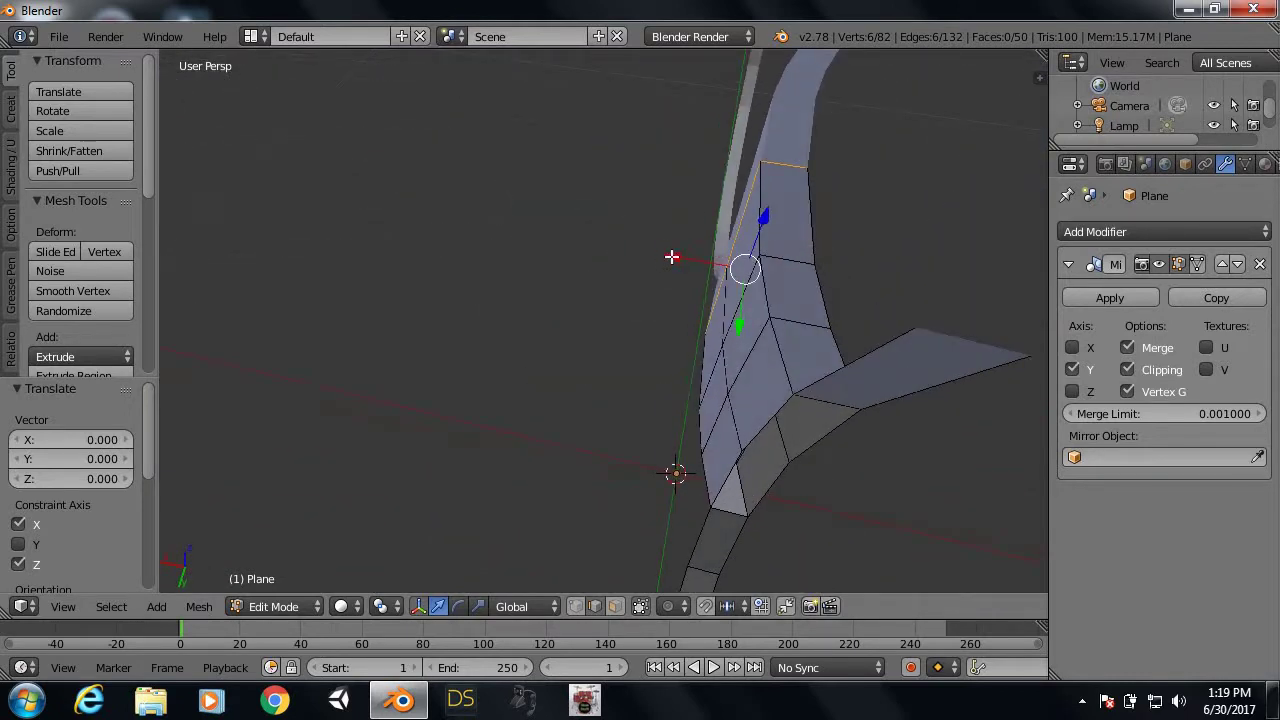
pyautogui.moveTo(671, 257); pyautogui.dragTo(675, 260)
pyautogui.moveTo(675, 260)
pyautogui.mouseDown(button='middle')
pyautogui.moveTo(700, 277)
pyautogui.moveTo(628, 346)
pyautogui.moveTo(600, 294)
pyautogui.moveTo(440, 243)
pyautogui.moveTo(314, 271)
pyautogui.moveTo(206, 222)
pyautogui.moveTo(682, 360)
pyautogui.moveTo(500, 314)
pyautogui.moveTo(614, 341)
pyautogui.mouseUp(button='middle')
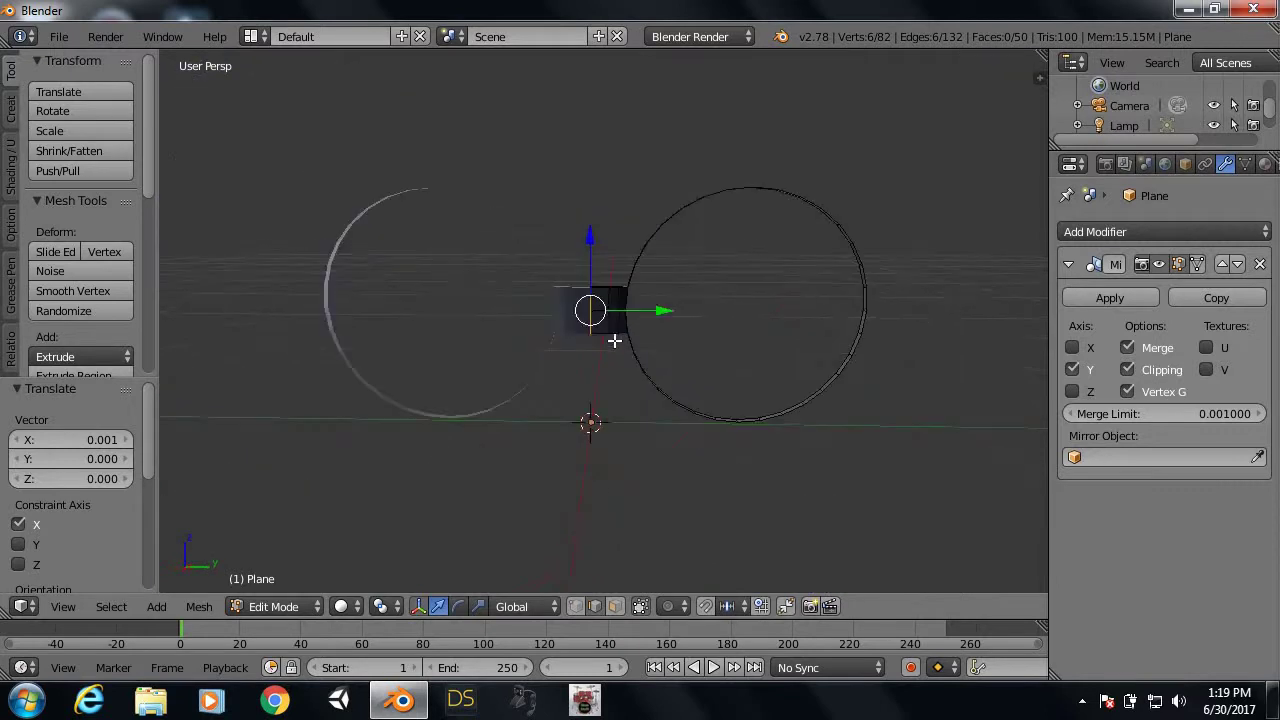
# Step: Look down onto the curved bridge and switch to face select mode
pyautogui.scroll(-2, 614, 341)
pyautogui.scroll(4, 621, 336)
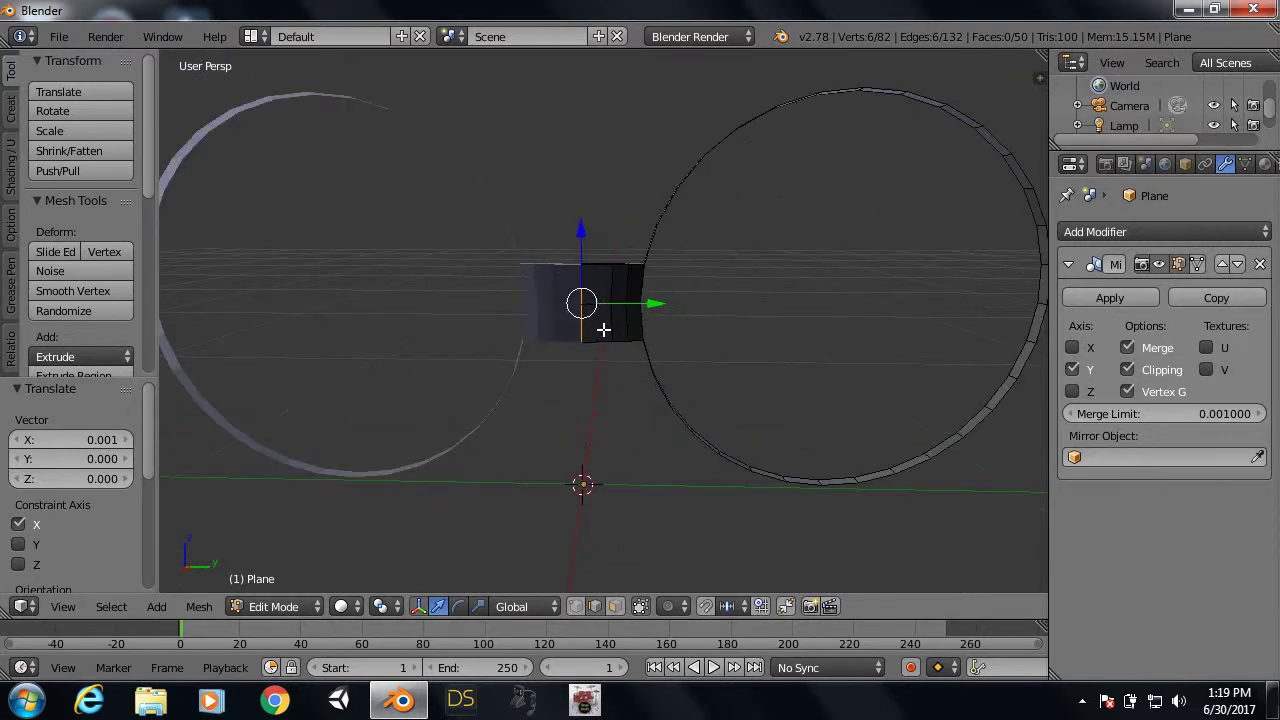
pyautogui.scroll(1, 604, 329)
pyautogui.scroll(2, 598, 327)
pyautogui.scroll(1, 566, 335)
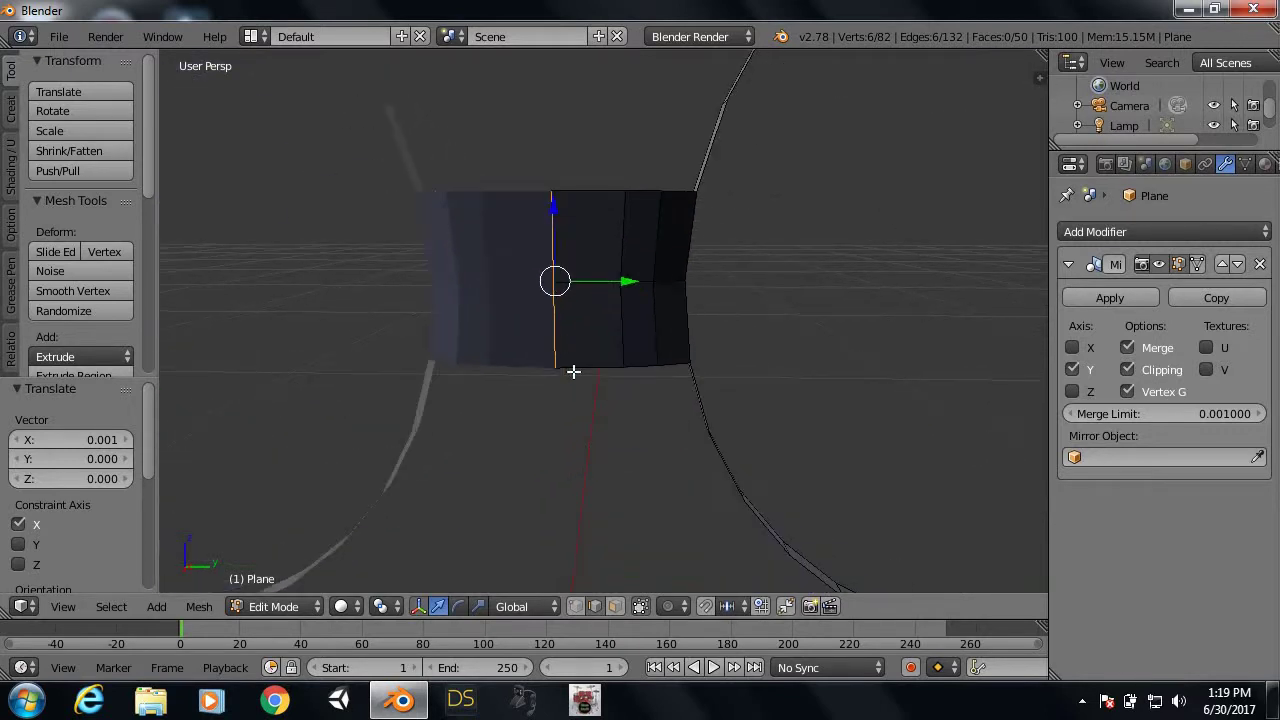
pyautogui.moveTo(571, 400); pyautogui.dragTo(580, 258, button='middle')
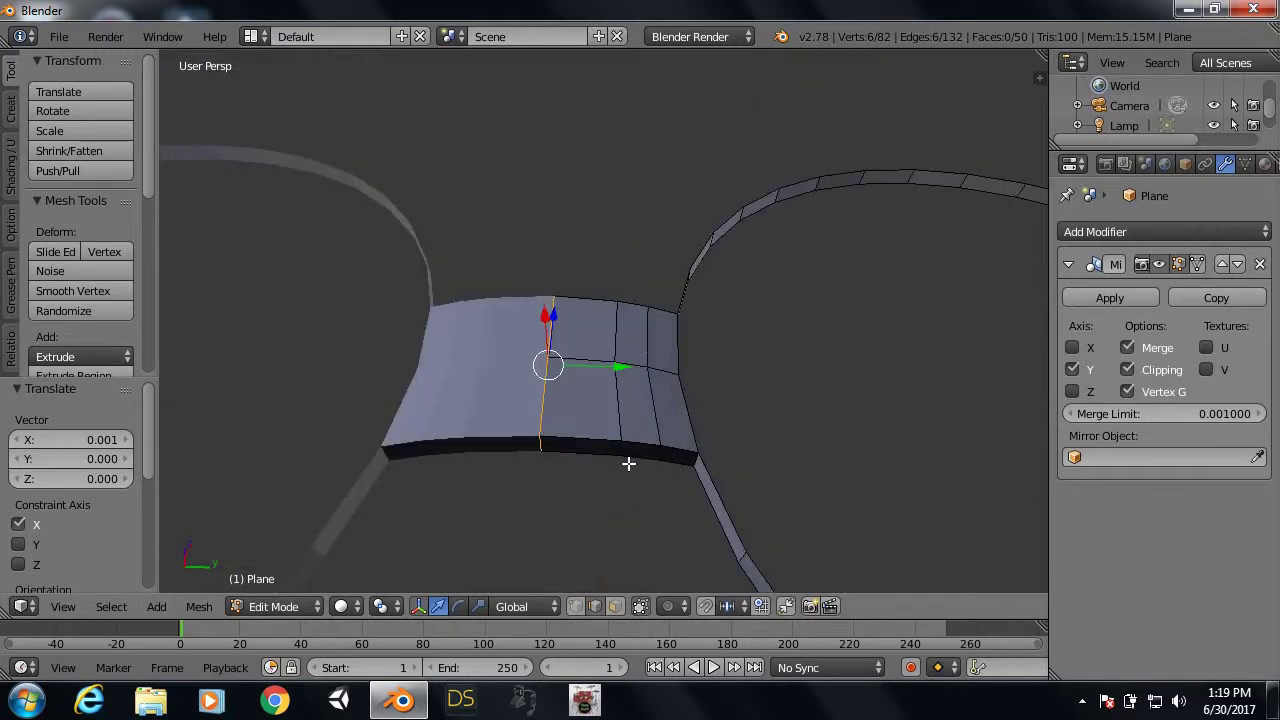
pyautogui.hotkey('ctrl', 'Tab')
pyautogui.click(628, 449)
pyautogui.hotkey('ctrl', 'Tab')
pyautogui.click(610, 493)
# Step: Select the bridge's bottom face, nudge it slightly along Z, then undo the move
pyautogui.click(635, 449)
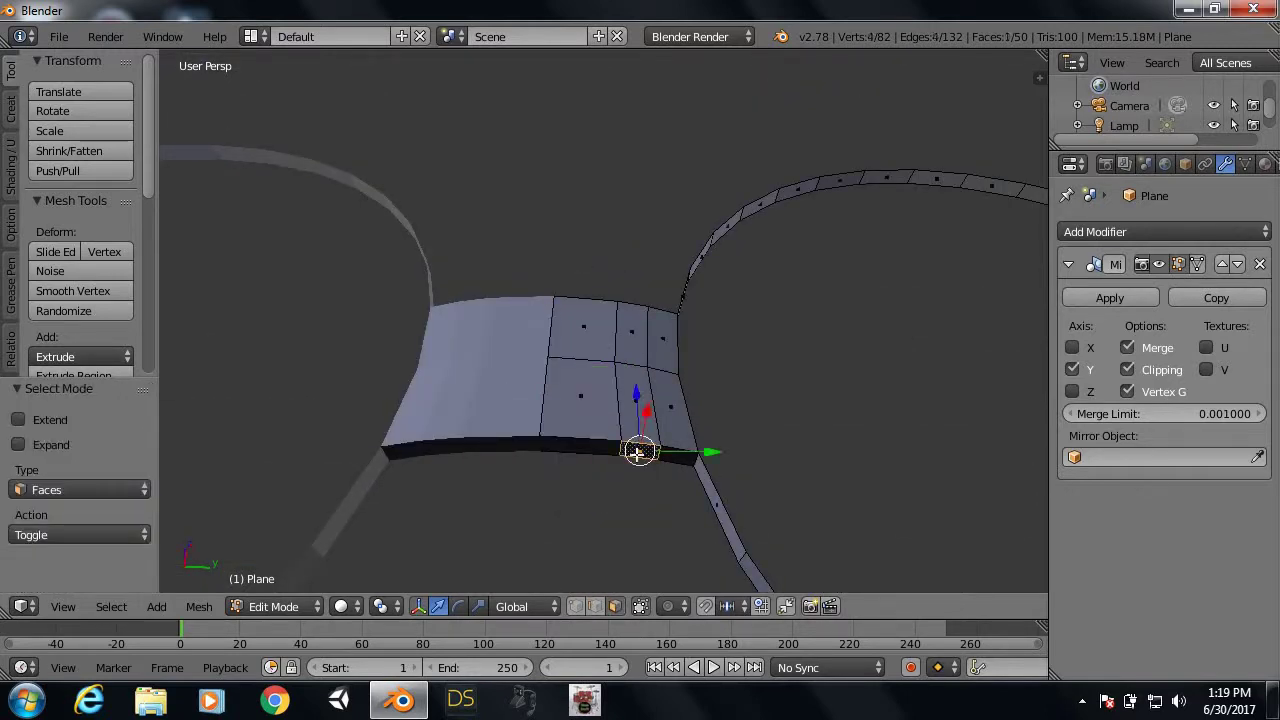
pyautogui.moveTo(637, 449)
pyautogui.mouseDown(button='middle')
pyautogui.moveTo(605, 527)
pyautogui.moveTo(625, 564)
pyautogui.mouseUp(button='middle')
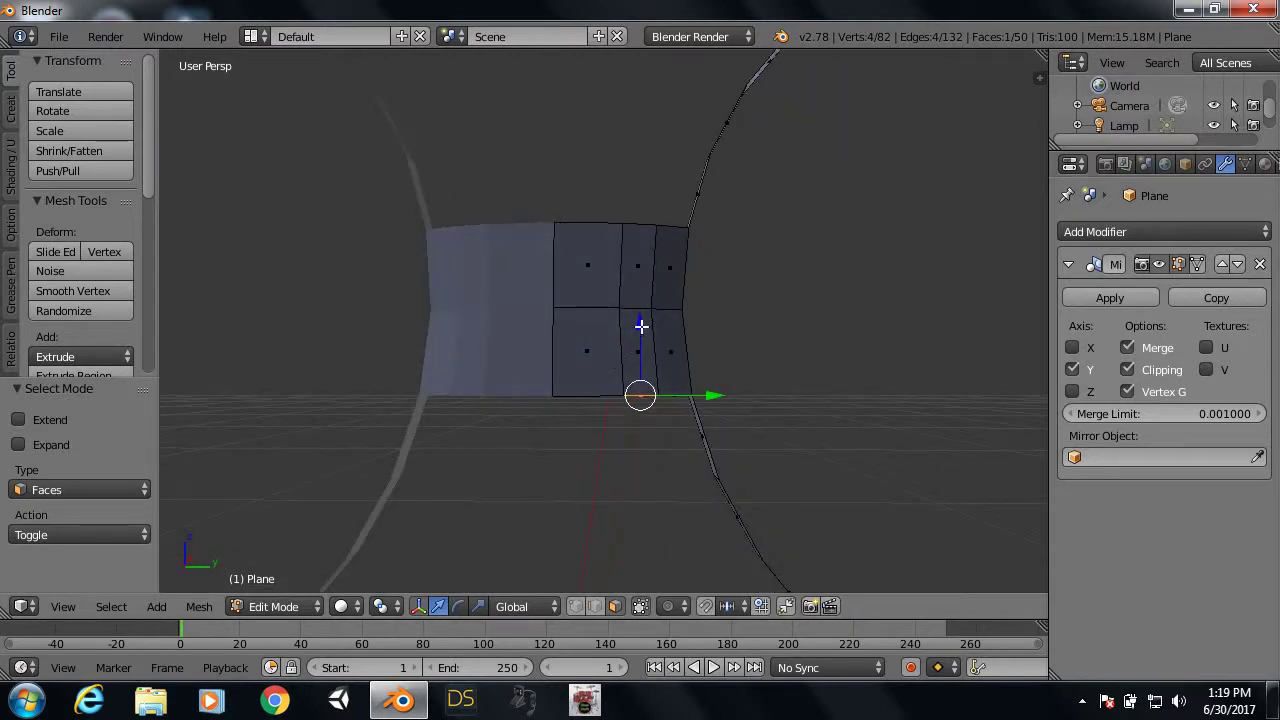
pyautogui.moveTo(641, 325); pyautogui.dragTo(642, 314)
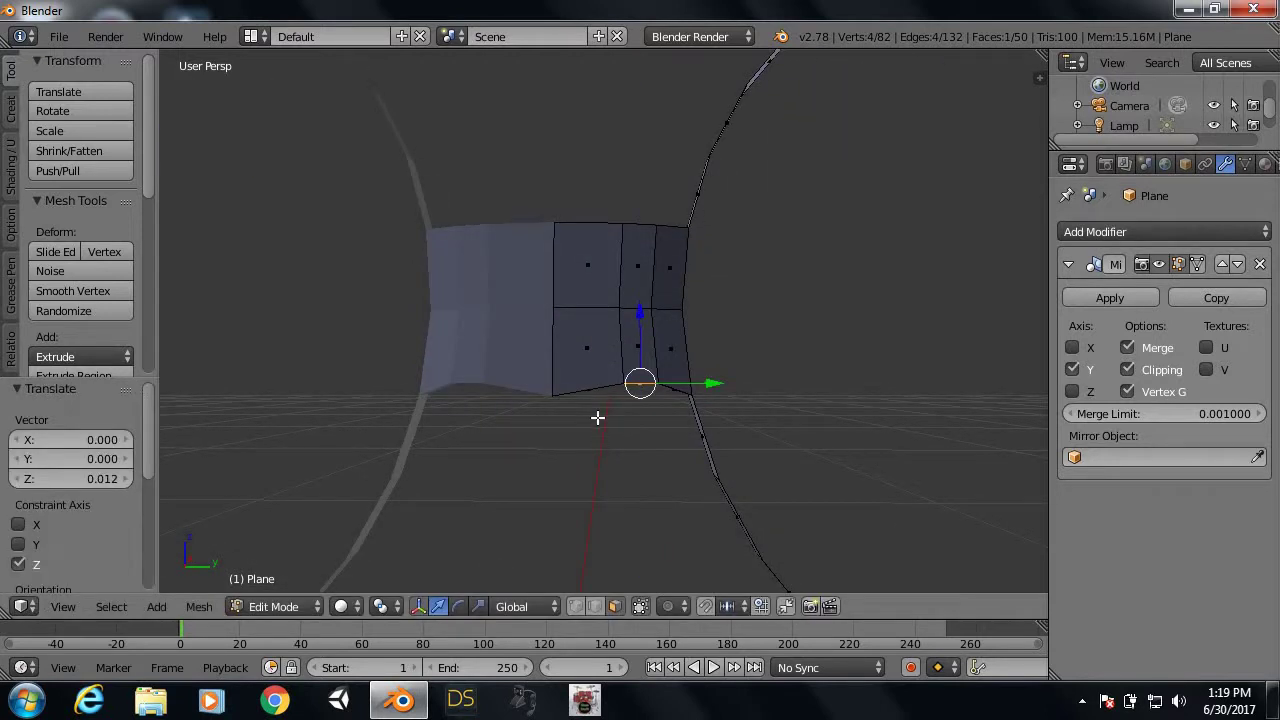
pyautogui.moveTo(597, 417)
pyautogui.mouseDown(button='middle')
pyautogui.moveTo(566, 430)
pyautogui.moveTo(603, 500)
pyautogui.moveTo(622, 503)
pyautogui.mouseUp(button='middle')
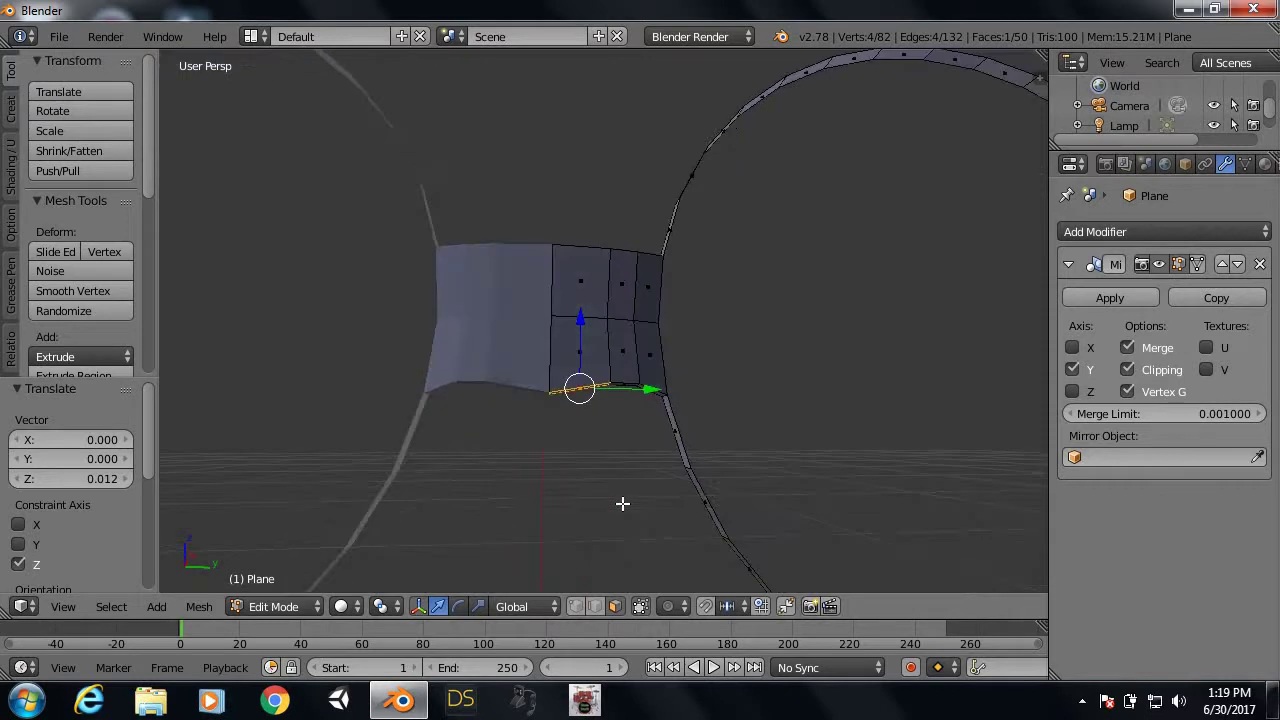
pyautogui.moveTo(581, 318); pyautogui.dragTo(594, 314)
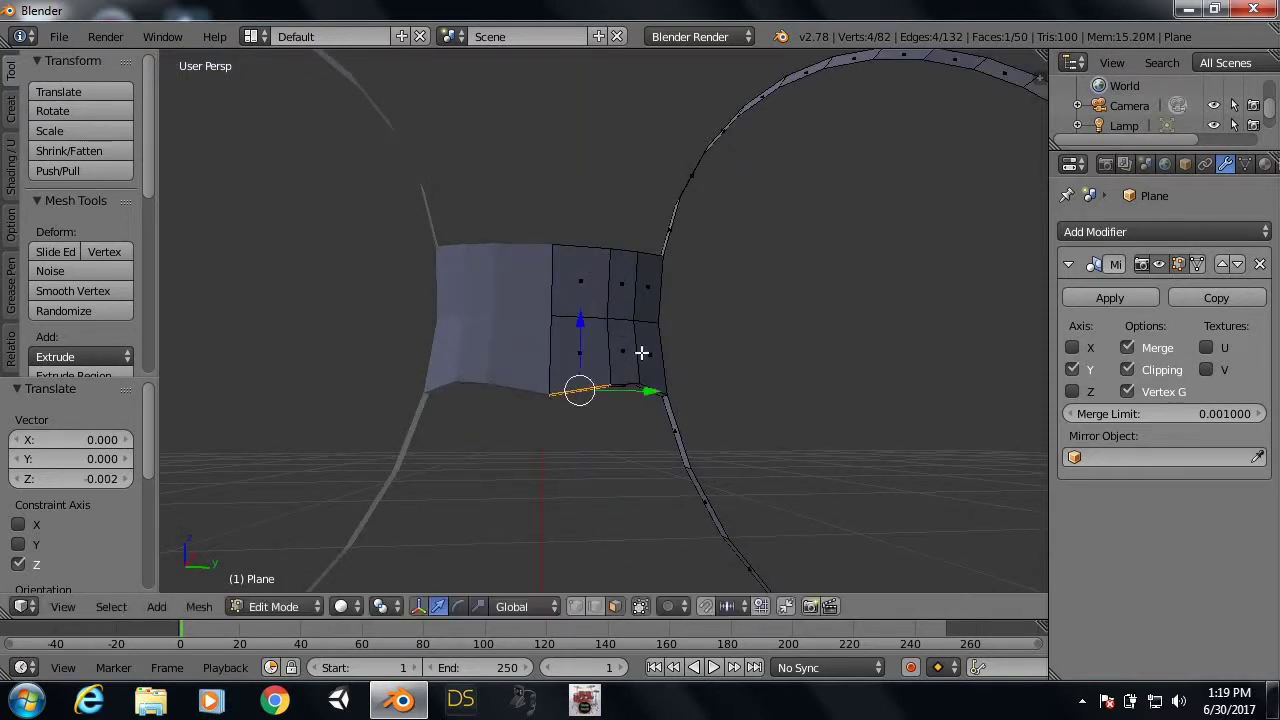
pyautogui.hotkey('ctrl', 'z')
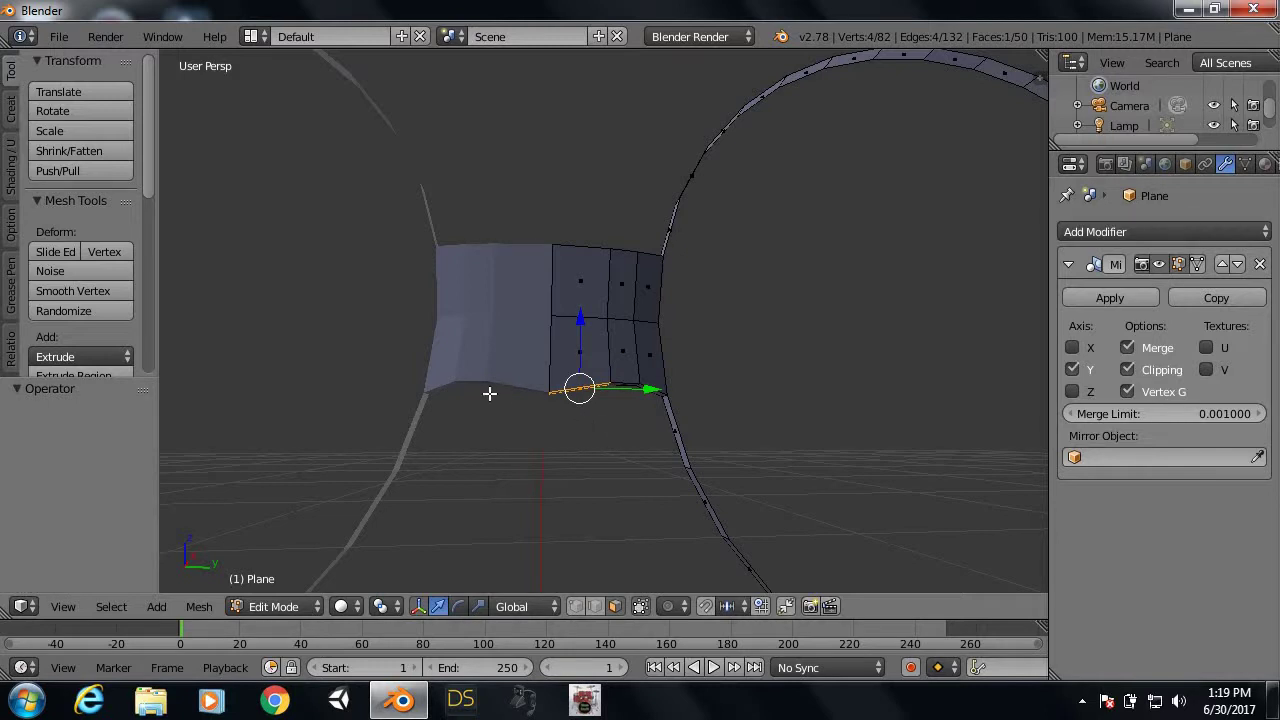
# Step: Return to edge select mode and pick a vertical edge and a lower-rim edge of the bridge
pyautogui.hotkey('ctrl', 'Tab')
pyautogui.click(591, 392)
pyautogui.moveTo(591, 392); pyautogui.dragTo(510, 412, button='middle')
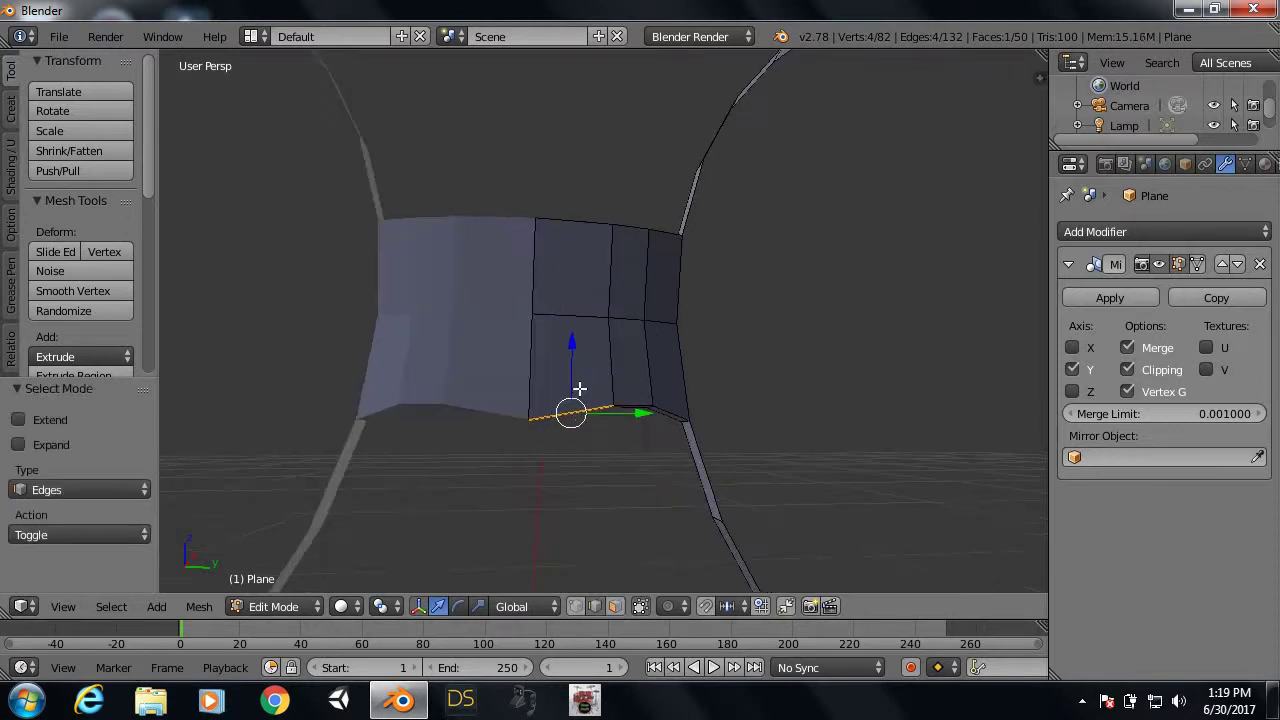
pyautogui.rightClick(502, 451)
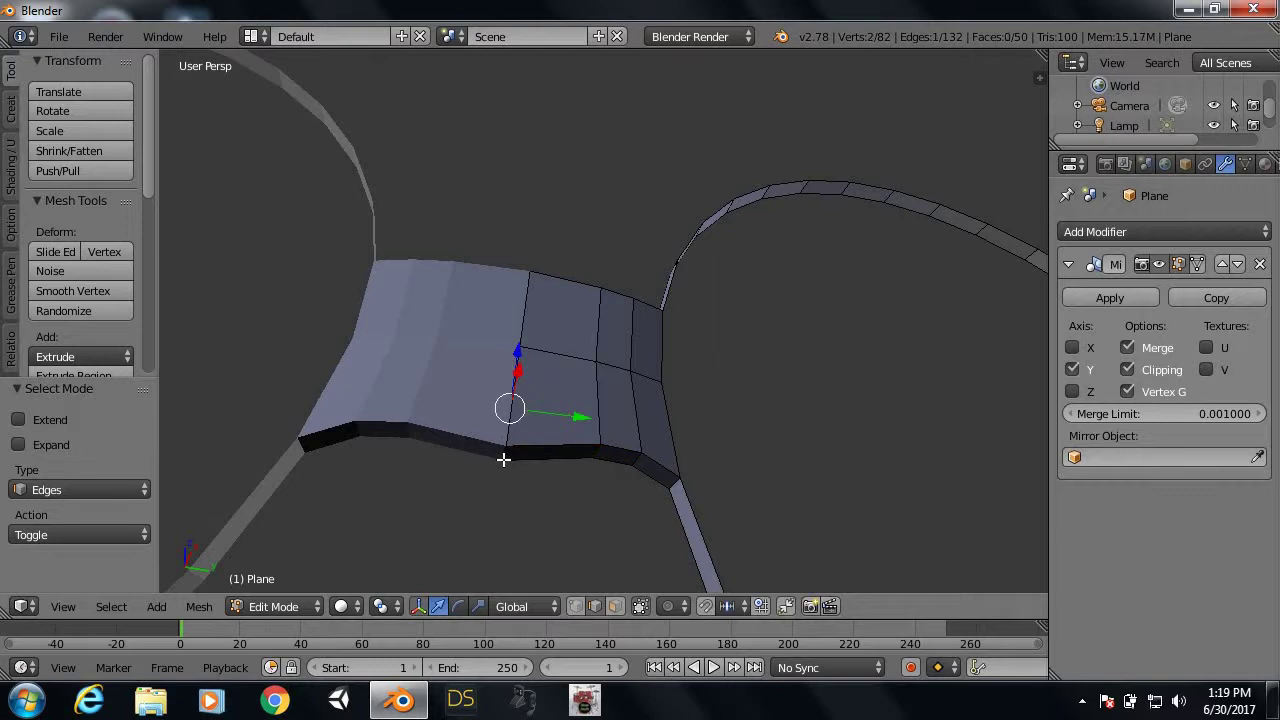
pyautogui.scroll(2, 509, 455)
pyautogui.scroll(3, 509, 480)
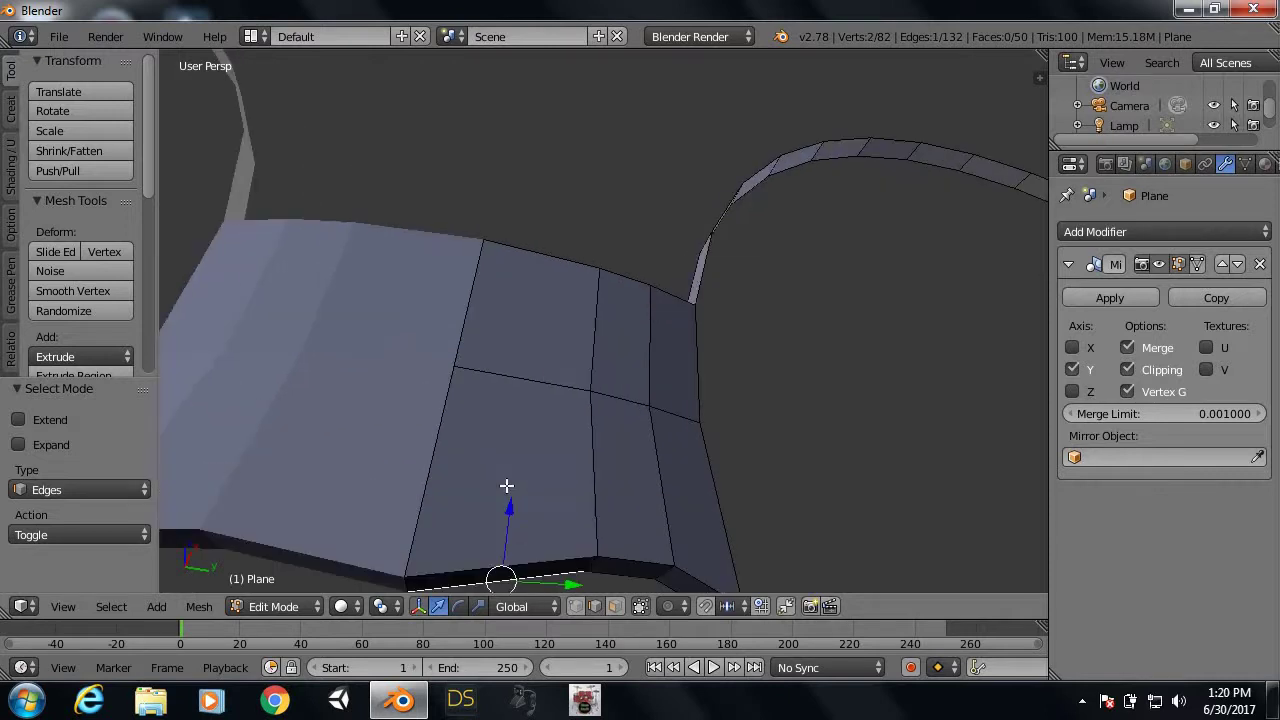
pyautogui.scroll(1, 496, 450)
pyautogui.scroll(3, 520, 400)
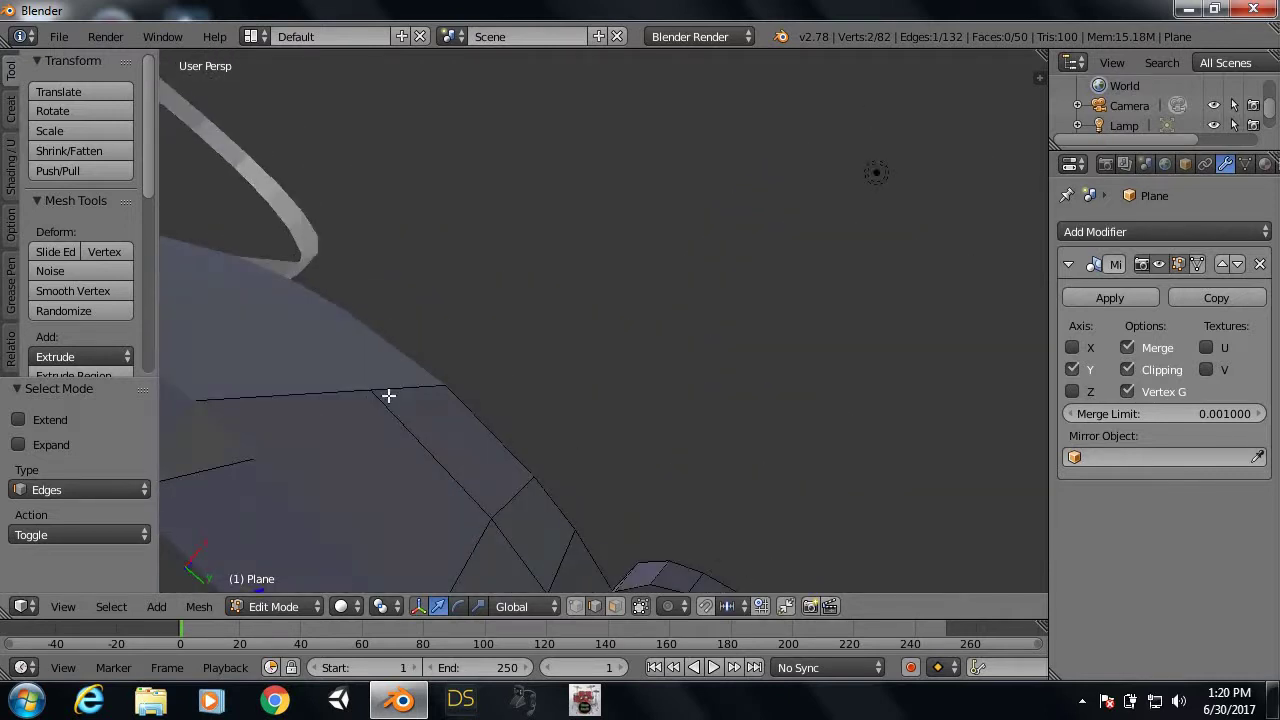
pyautogui.moveTo(388, 396)
pyautogui.mouseDown(button='middle')
pyautogui.moveTo(683, 297)
pyautogui.moveTo(671, 309)
pyautogui.moveTo(674, 363)
pyautogui.moveTo(720, 346)
pyautogui.moveTo(746, 286)
pyautogui.moveTo(694, 420)
pyautogui.moveTo(757, 423)
pyautogui.moveTo(700, 380)
pyautogui.moveTo(675, 322)
pyautogui.moveTo(631, 340)
pyautogui.moveTo(660, 445)
pyautogui.mouseUp(button='middle')
pyautogui.rightClick(675, 288)
pyautogui.scroll(2, 683, 350)
# Step: Raise the bridge's central bottom edge about 0.019 along Z, then readjust it to about 0.008
pyautogui.rightClick(631, 342)
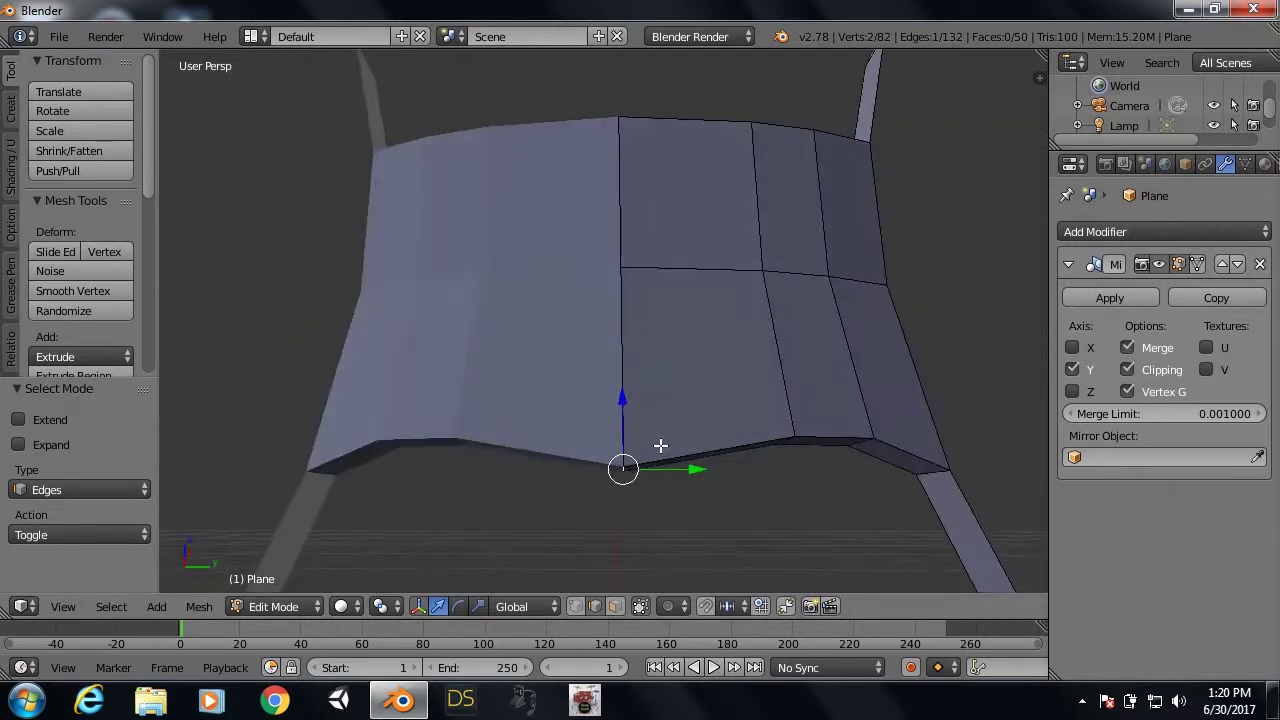
pyautogui.press('g')
pyautogui.press('z')
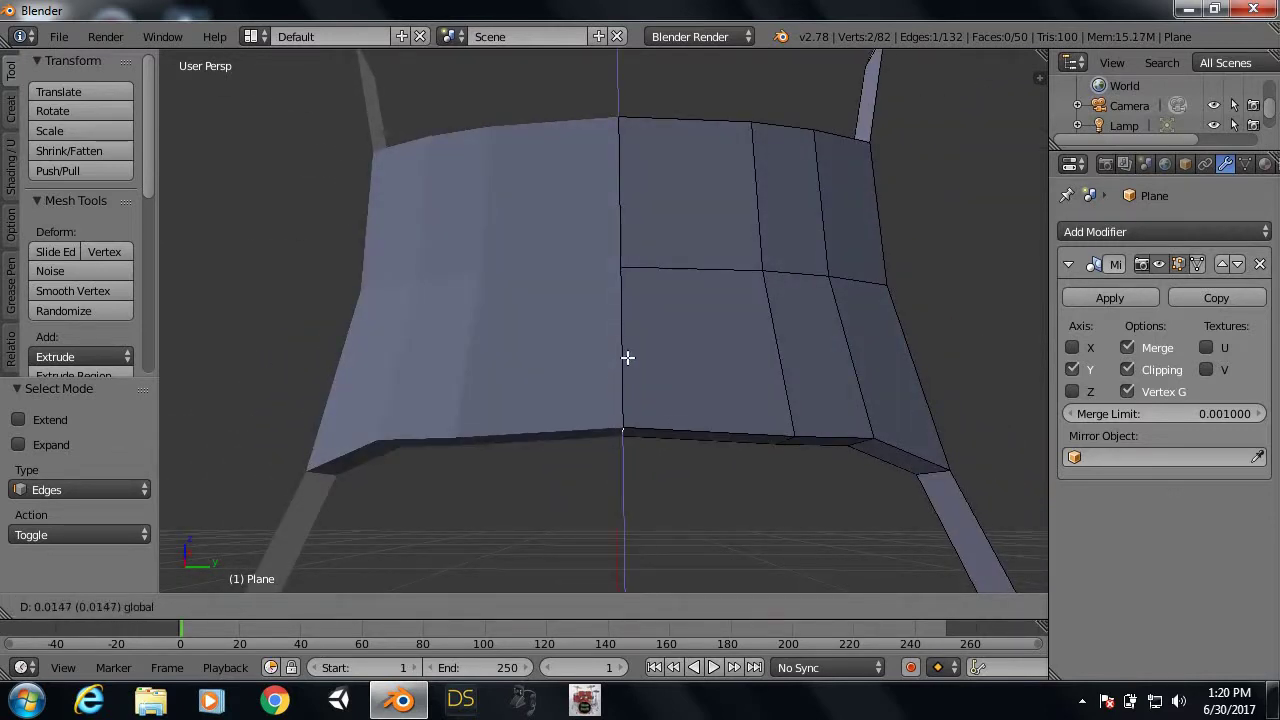
pyautogui.click(629, 351)
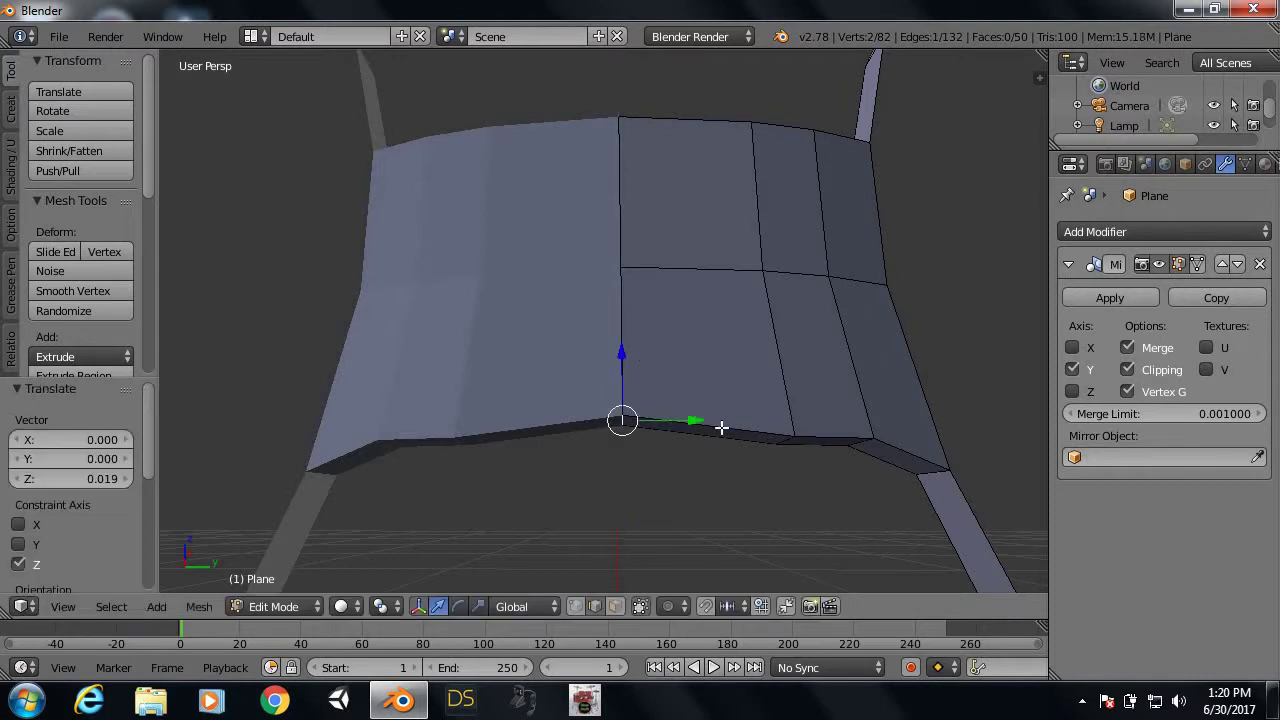
pyautogui.moveTo(720, 426)
pyautogui.mouseDown(button='middle')
pyautogui.moveTo(720, 354)
pyautogui.moveTo(831, 388)
pyautogui.moveTo(821, 469)
pyautogui.mouseUp(button='middle')
pyautogui.moveTo(850, 392); pyautogui.dragTo(743, 329, button='middle')
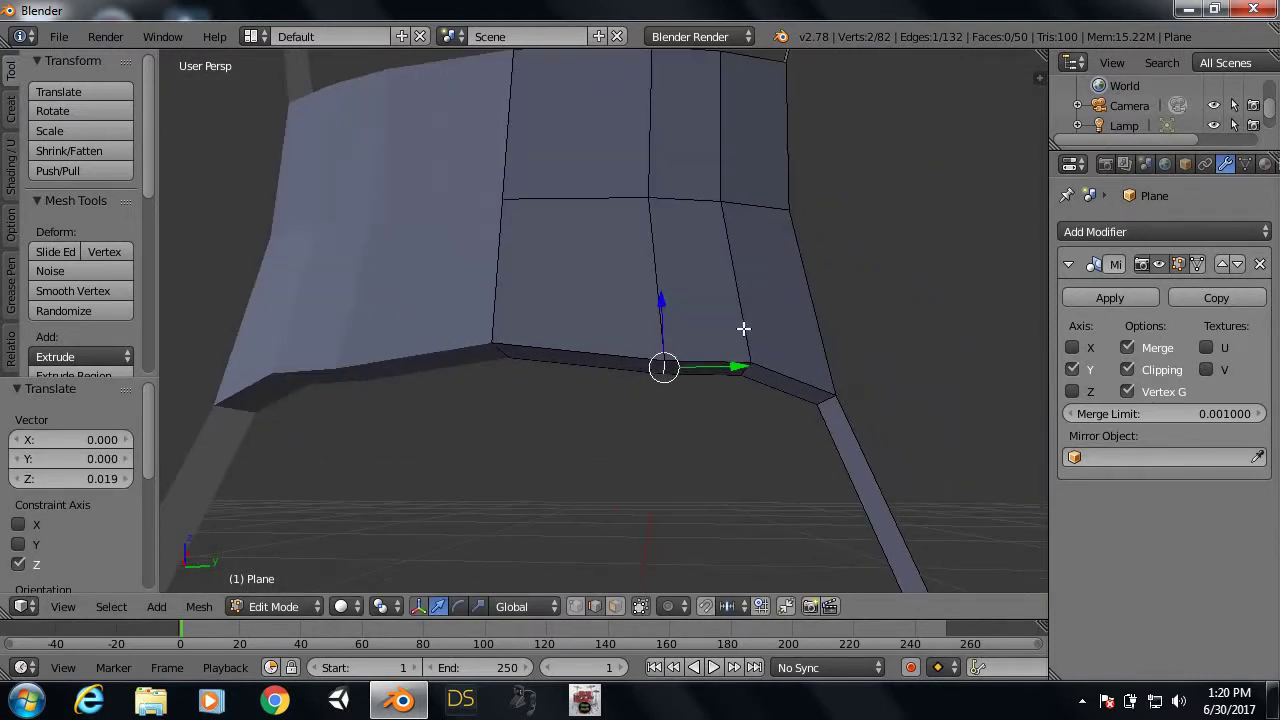
pyautogui.moveTo(751, 397); pyautogui.dragTo(672, 314, button='middle')
pyautogui.moveTo(663, 310); pyautogui.dragTo(668, 294)
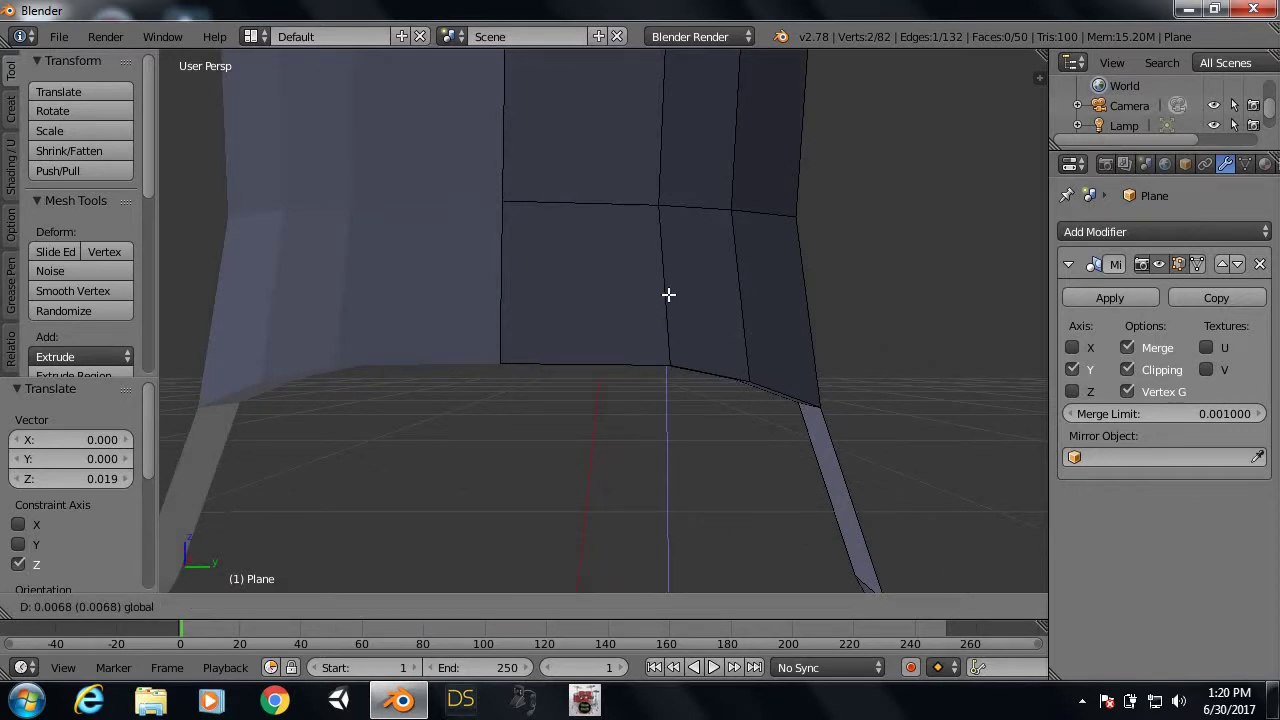
pyautogui.moveTo(671, 294); pyautogui.dragTo(670, 300)
pyautogui.moveTo(643, 332); pyautogui.dragTo(653, 258, button='middle')
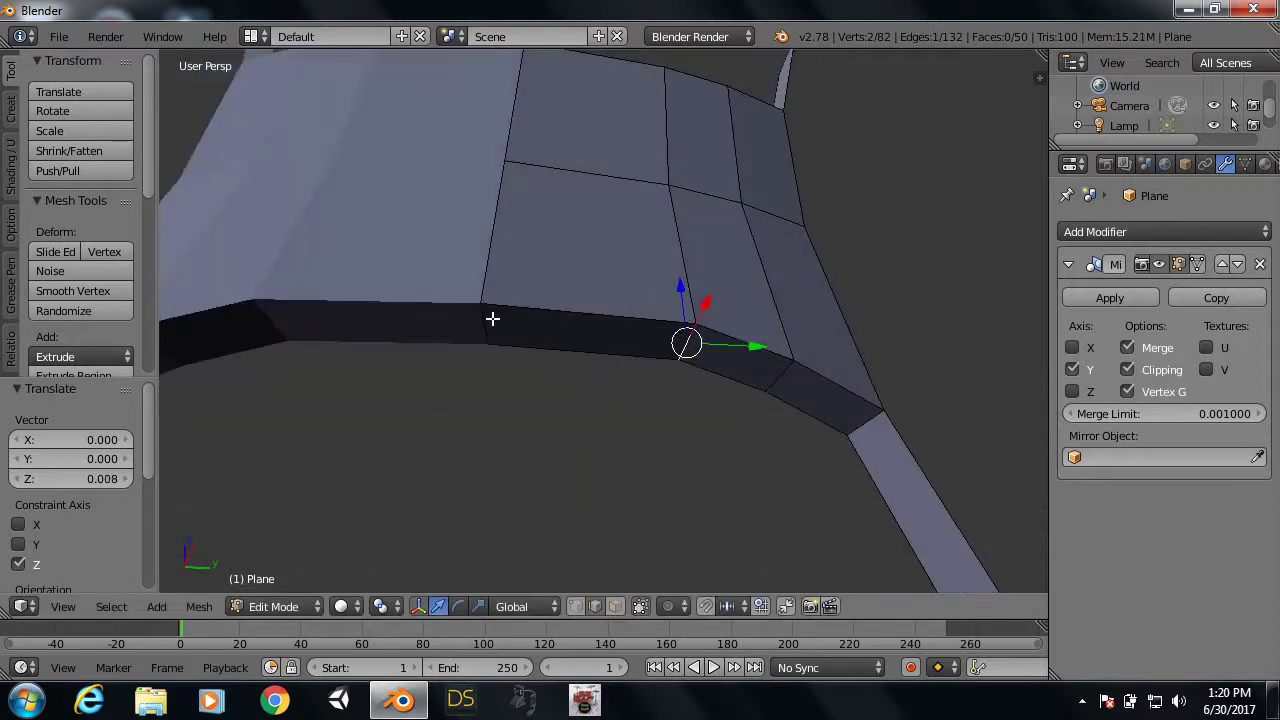
# Step: Make a final small Z adjustment to the edge (about 0.007) and inspect the bridge edge-on
pyautogui.moveTo(513, 272); pyautogui.dragTo(551, 380, button='middle')
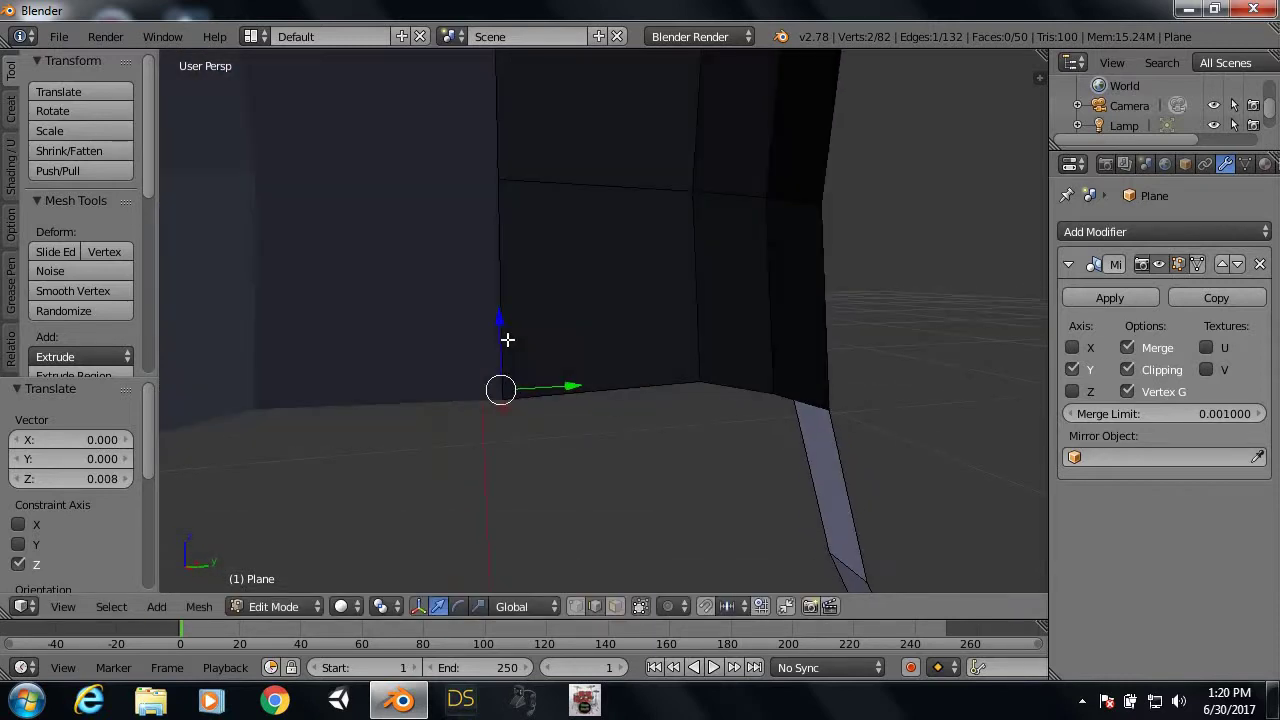
pyautogui.scroll(-3, 510, 330)
pyautogui.scroll(-2, 540, 308)
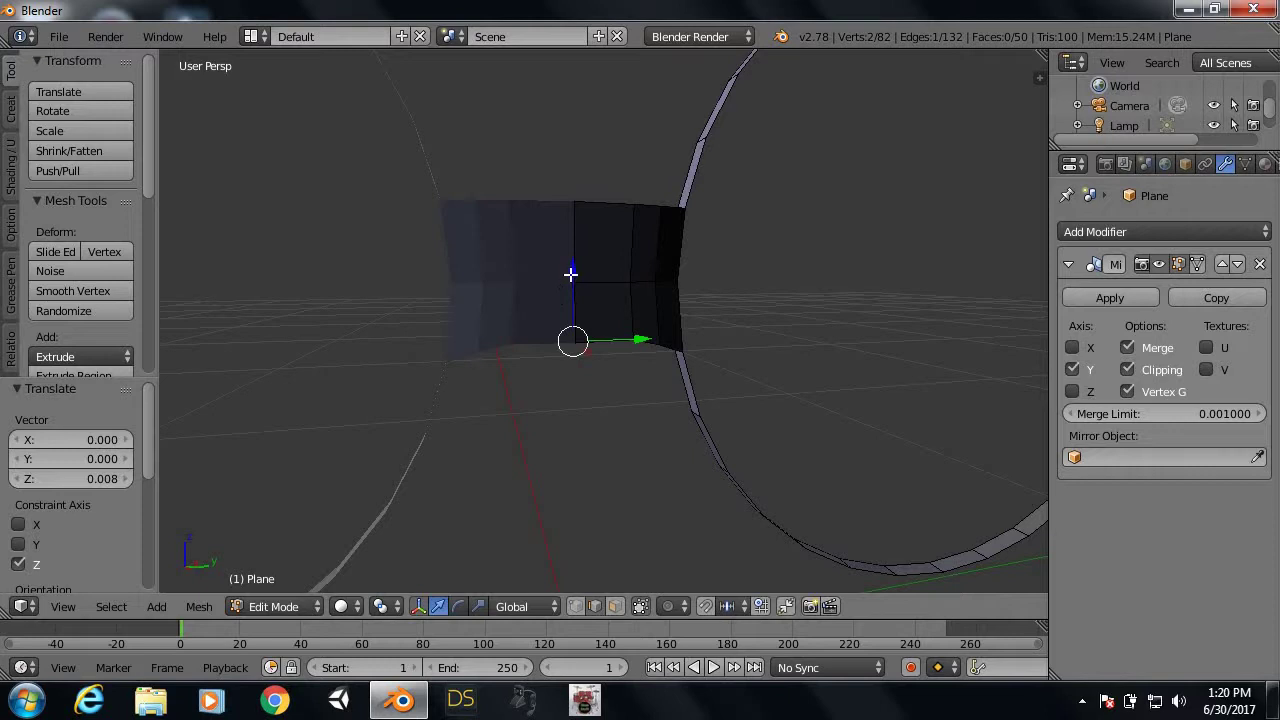
pyautogui.press('g')
pyautogui.press('z')
pyautogui.click(574, 266)
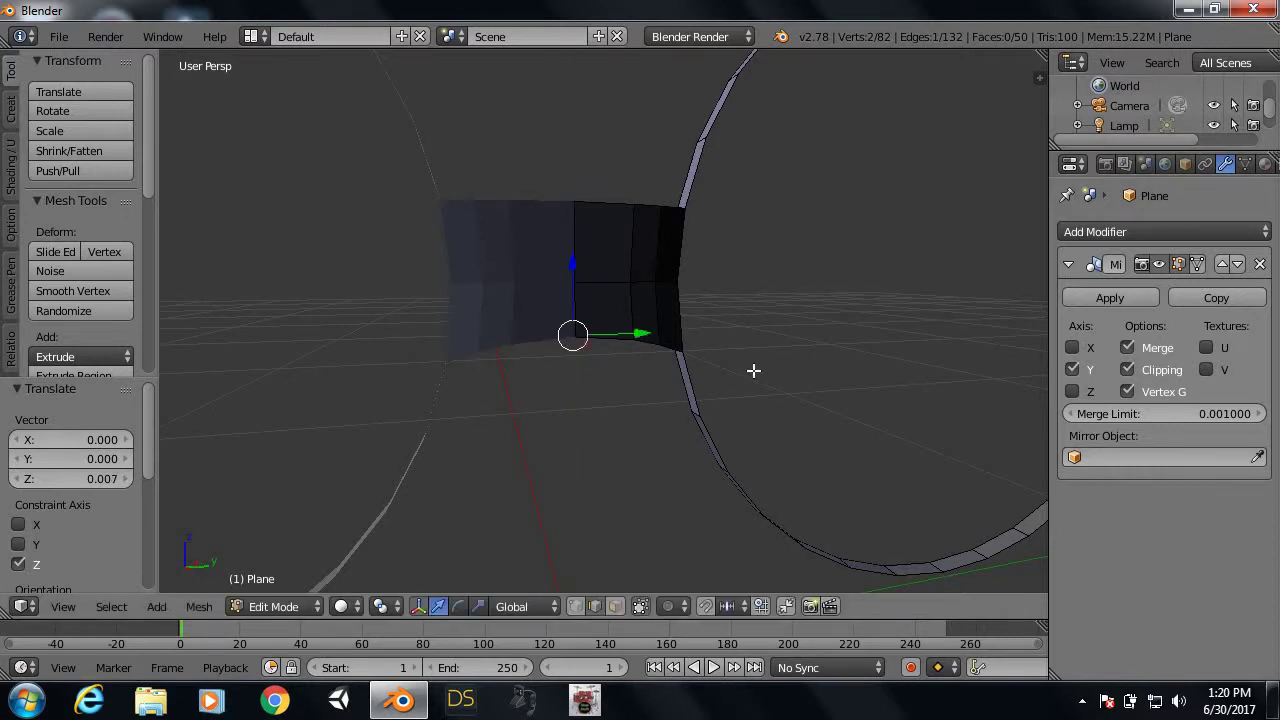
pyautogui.moveTo(754, 369)
pyautogui.mouseDown(button='middle')
pyautogui.moveTo(680, 309)
pyautogui.moveTo(617, 397)
pyautogui.moveTo(589, 374)
pyautogui.moveTo(623, 434)
pyautogui.moveTo(746, 417)
pyautogui.moveTo(746, 374)
pyautogui.moveTo(720, 371)
pyautogui.mouseUp(button='middle')
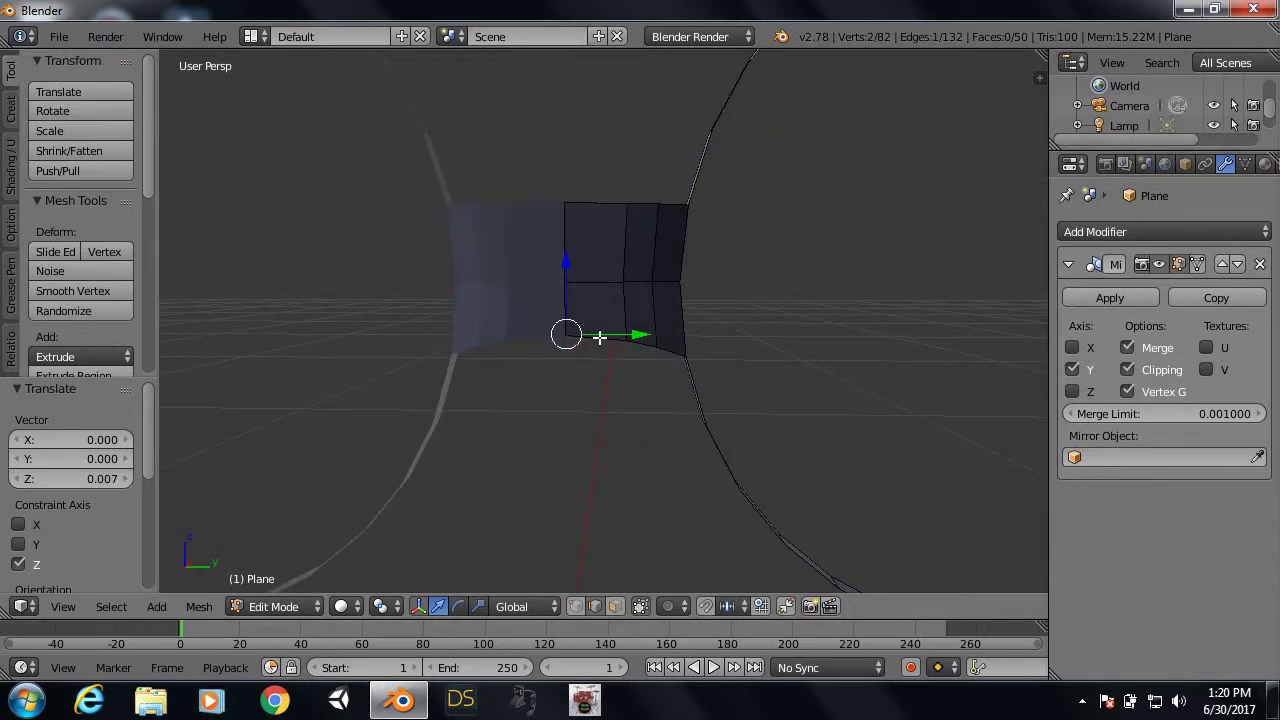
pyautogui.moveTo(659, 282)
pyautogui.mouseDown(button='middle')
pyautogui.moveTo(857, 303)
pyautogui.moveTo(651, 306)
pyautogui.moveTo(677, 417)
pyautogui.moveTo(620, 414)
pyautogui.moveTo(523, 369)
pyautogui.moveTo(614, 412)
pyautogui.moveTo(697, 414)
pyautogui.moveTo(707, 382)
pyautogui.moveTo(849, 363)
pyautogui.moveTo(757, 351)
pyautogui.moveTo(659, 379)
pyautogui.moveTo(709, 434)
pyautogui.moveTo(843, 423)
pyautogui.moveTo(843, 394)
pyautogui.moveTo(787, 344)
pyautogui.moveTo(714, 357)
pyautogui.moveTo(706, 337)
pyautogui.moveTo(752, 313)
pyautogui.moveTo(740, 309)
pyautogui.moveTo(769, 346)
pyautogui.moveTo(742, 345)
pyautogui.mouseUp(button='middle')
pyautogui.scroll(-3, 849, 363)
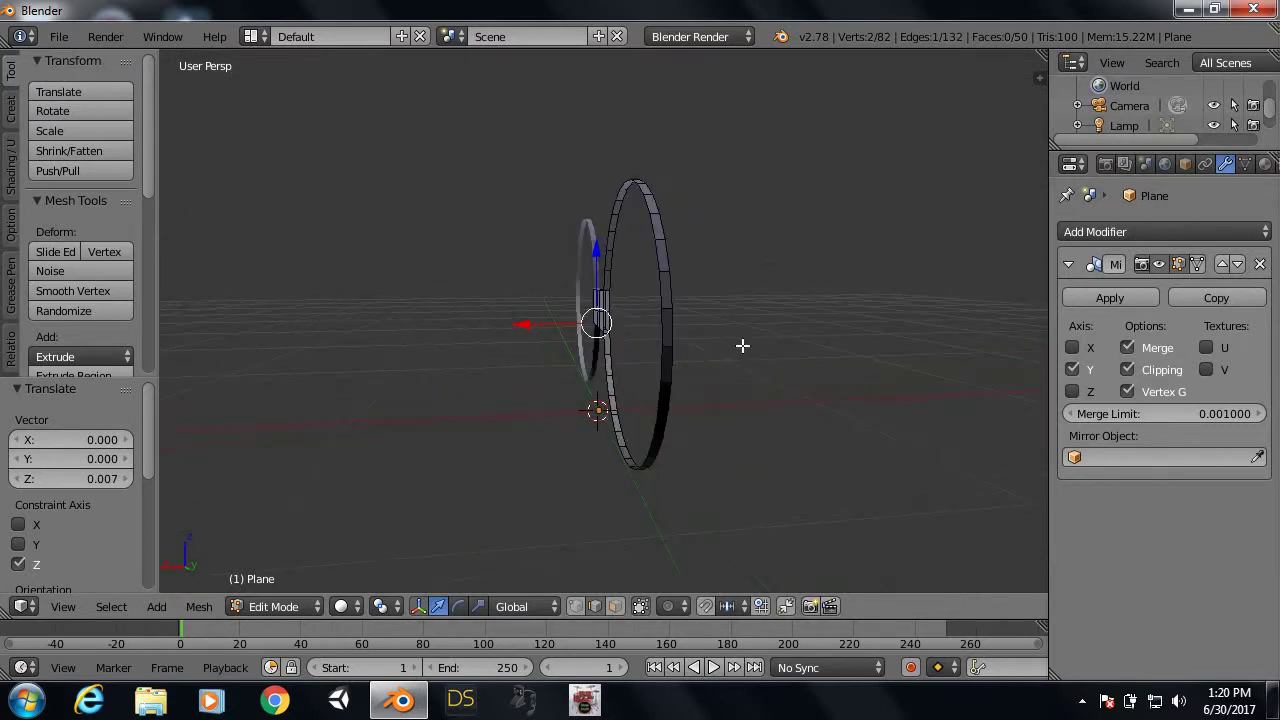
# Step: Switch to face select mode and view both lens rings from object mode
pyautogui.hotkey('ctrl', 'Tab')
pyautogui.click(734, 362)
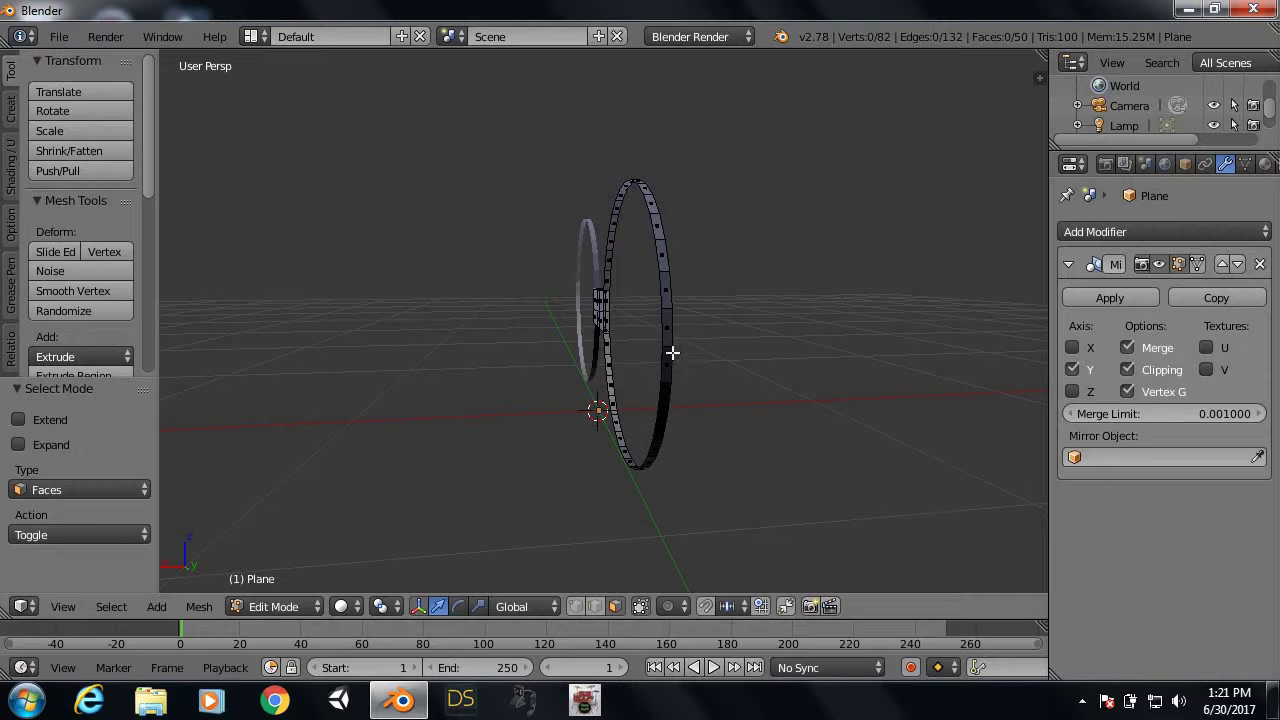
pyautogui.moveTo(678, 350)
pyautogui.mouseDown(button='middle')
pyautogui.moveTo(843, 355)
pyautogui.moveTo(740, 346)
pyautogui.moveTo(620, 409)
pyautogui.moveTo(783, 443)
pyautogui.moveTo(864, 348)
pyautogui.mouseUp(button='middle')
pyautogui.press('Tab')
pyautogui.scroll(-5, 750, 370)
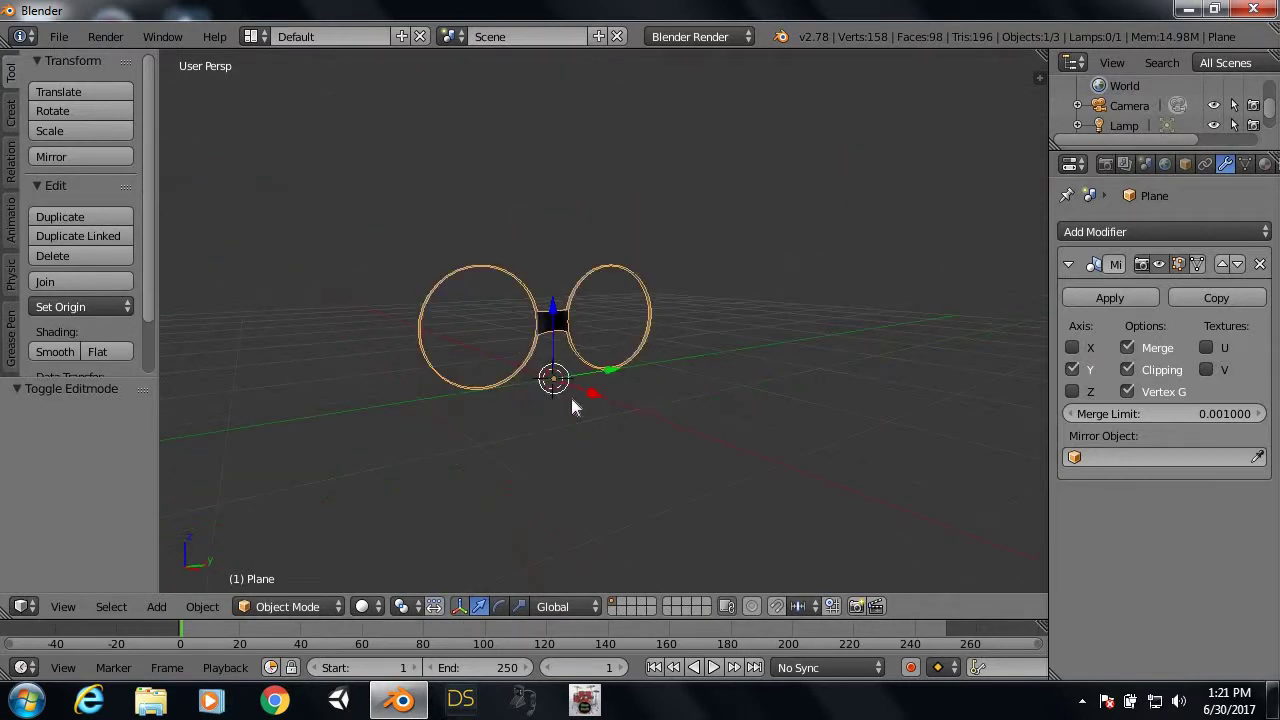
pyautogui.moveTo(571, 398)
pyautogui.mouseDown(button='middle')
pyautogui.moveTo(806, 487)
pyautogui.moveTo(569, 418)
pyautogui.moveTo(380, 409)
pyautogui.moveTo(646, 346)
pyautogui.moveTo(620, 336)
pyautogui.mouseUp(button='middle')
# Step: Back in edit mode, select two adjacent faces on the ring's outer side
pyautogui.press('Tab')
pyautogui.scroll(4, 620, 336)
pyautogui.scroll(2, 700, 366)
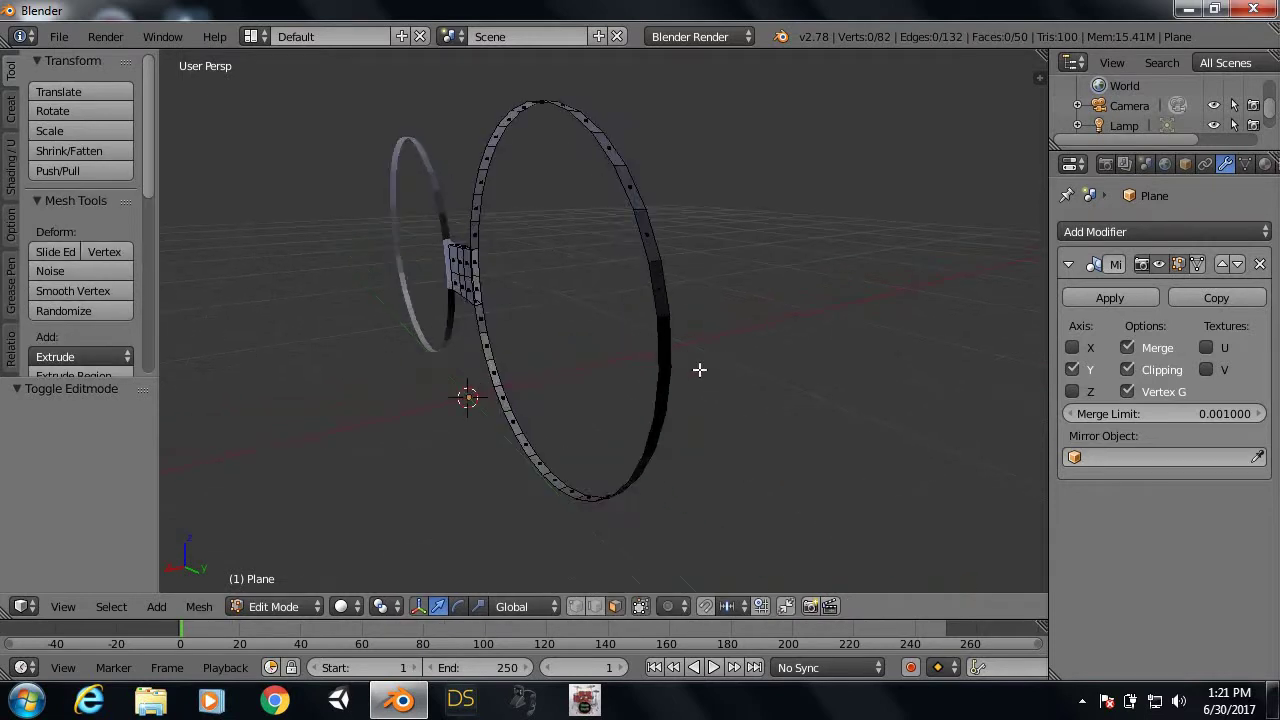
pyautogui.scroll(1, 723, 349)
pyautogui.moveTo(723, 349); pyautogui.dragTo(808, 343, button='middle')
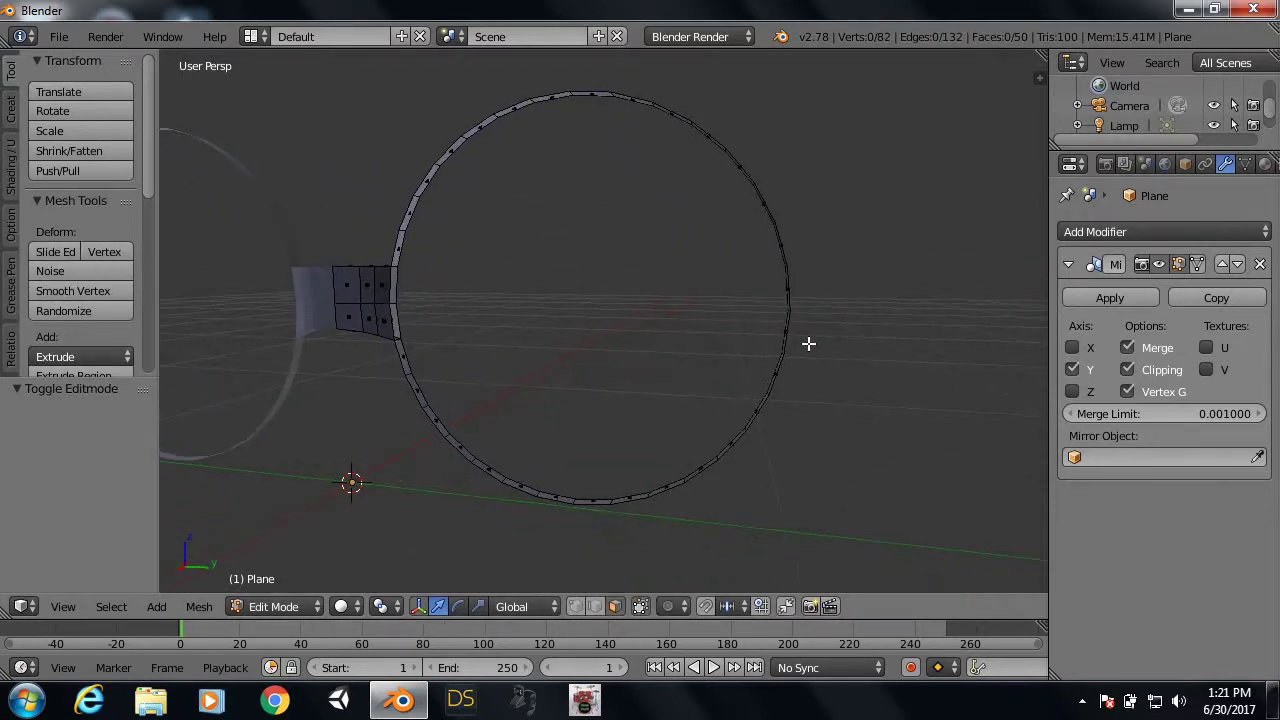
pyautogui.rightClick(787, 289)
pyautogui.moveTo(790, 325)
pyautogui.mouseDown(button='middle')
pyautogui.moveTo(780, 337)
pyautogui.moveTo(706, 328)
pyautogui.moveTo(757, 366)
pyautogui.moveTo(791, 349)
pyautogui.moveTo(540, 363)
pyautogui.moveTo(571, 343)
pyautogui.mouseUp(button='middle')
pyautogui.keyDown('shift'); pyautogui.rightClick(645, 322); pyautogui.keyUp('shift')
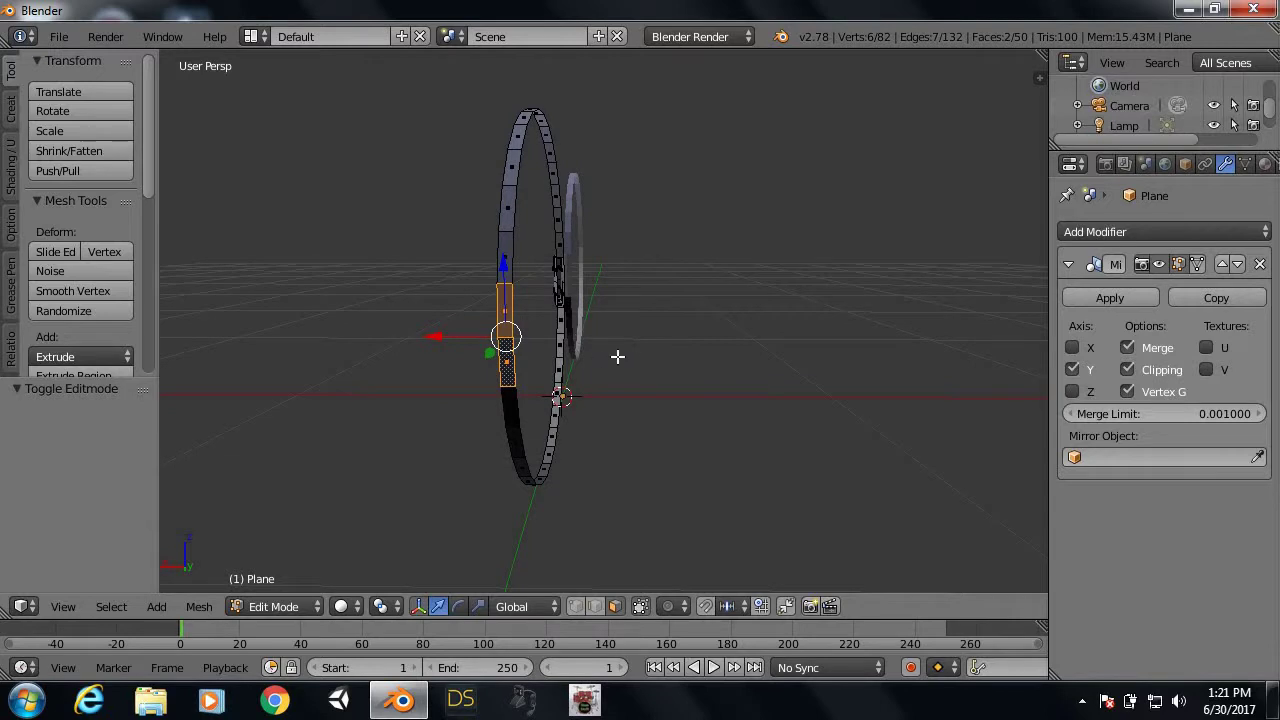
# Step: Extrude the two selected faces along X, then undo the extrusion
pyautogui.press('e')
pyautogui.press('x')
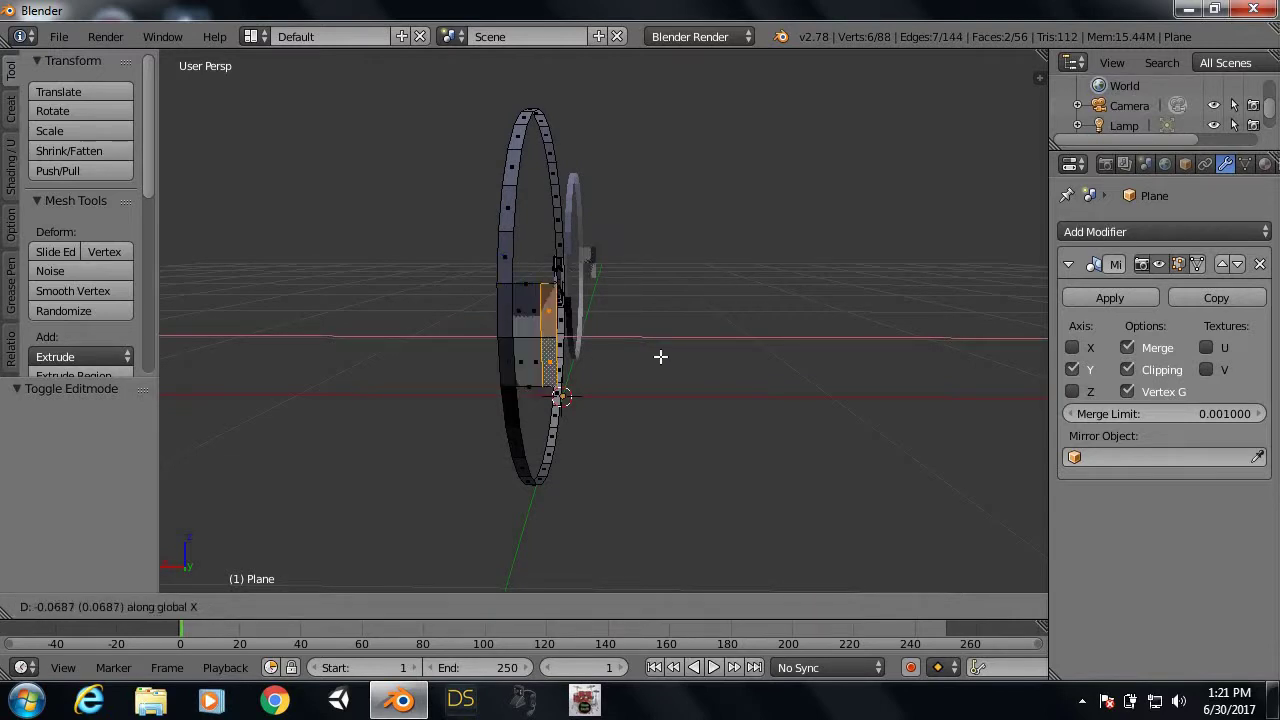
pyautogui.click(660, 357)
pyautogui.moveTo(620, 386)
pyautogui.mouseDown(button='middle')
pyautogui.moveTo(760, 409)
pyautogui.moveTo(657, 402)
pyautogui.moveTo(514, 357)
pyautogui.moveTo(418, 348)
pyautogui.moveTo(443, 409)
pyautogui.moveTo(497, 409)
pyautogui.moveTo(548, 369)
pyautogui.mouseUp(button='middle')
pyautogui.hotkey('ctrl', 'z')
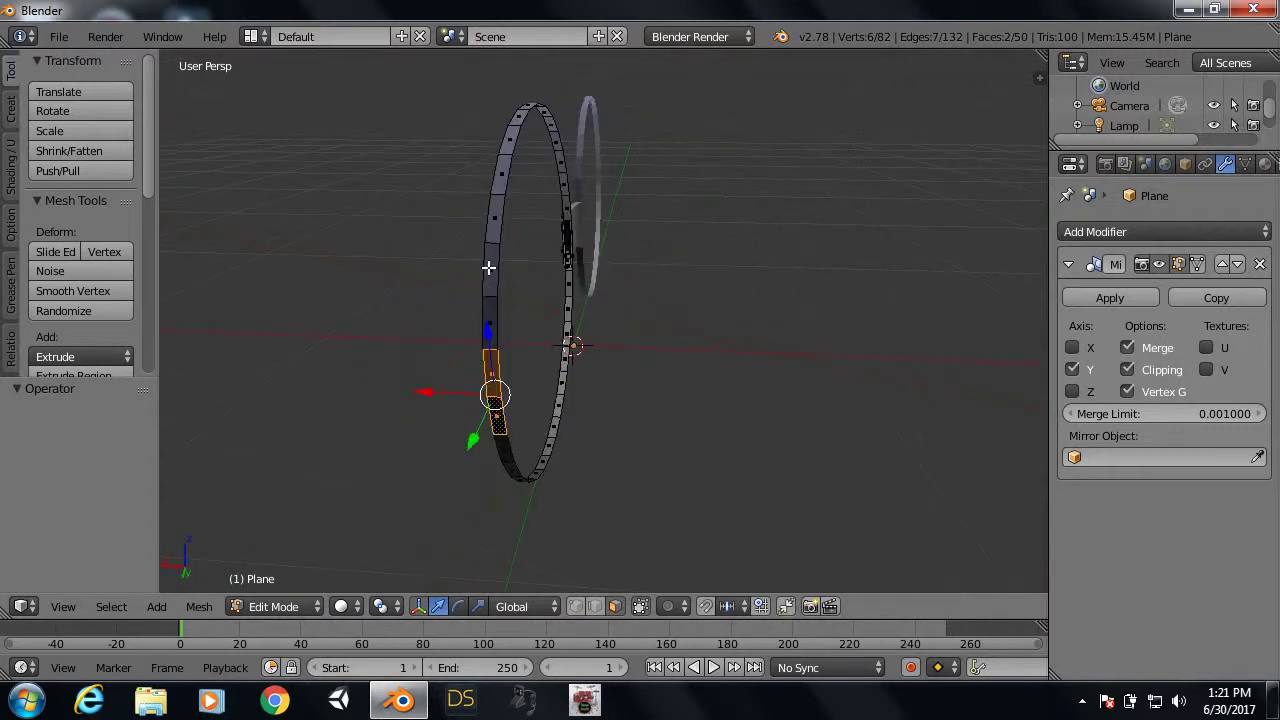
# Step: Switch to edge select mode and pick a single edge on the ring's outer side
pyautogui.rightClick(488, 267)
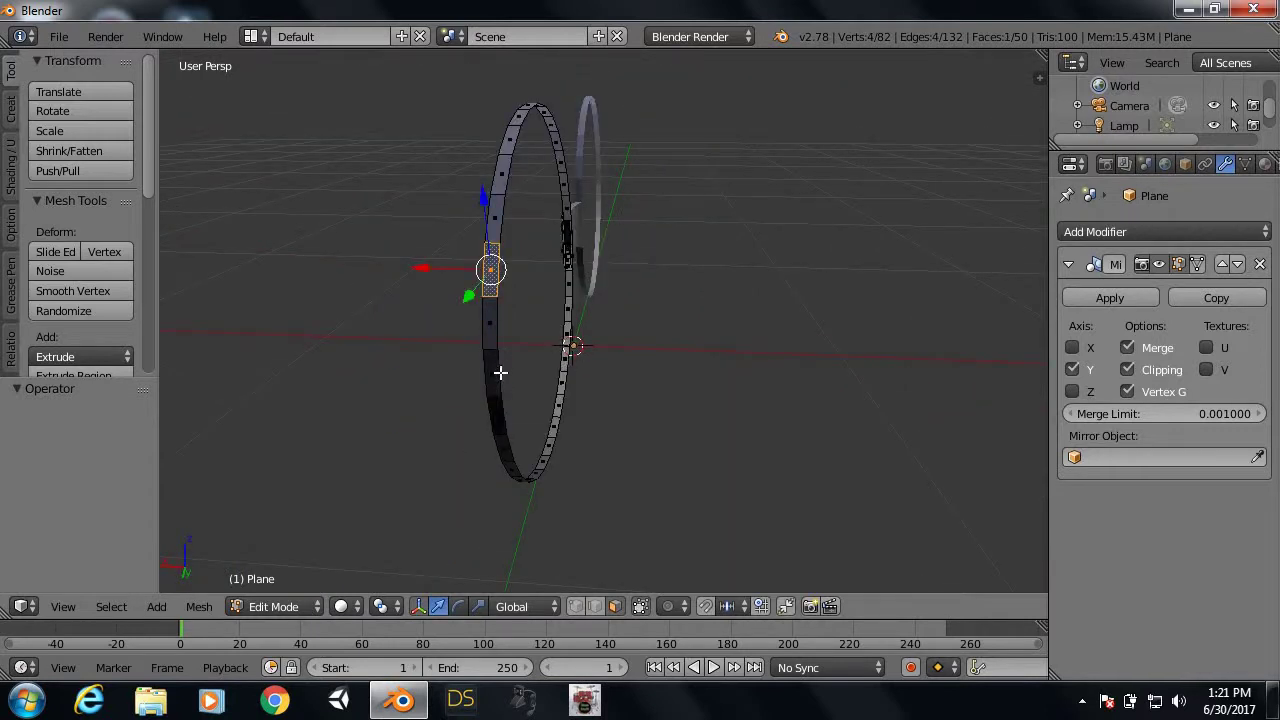
pyautogui.hotkey('ctrl', 'Tab')
pyautogui.click(503, 357)
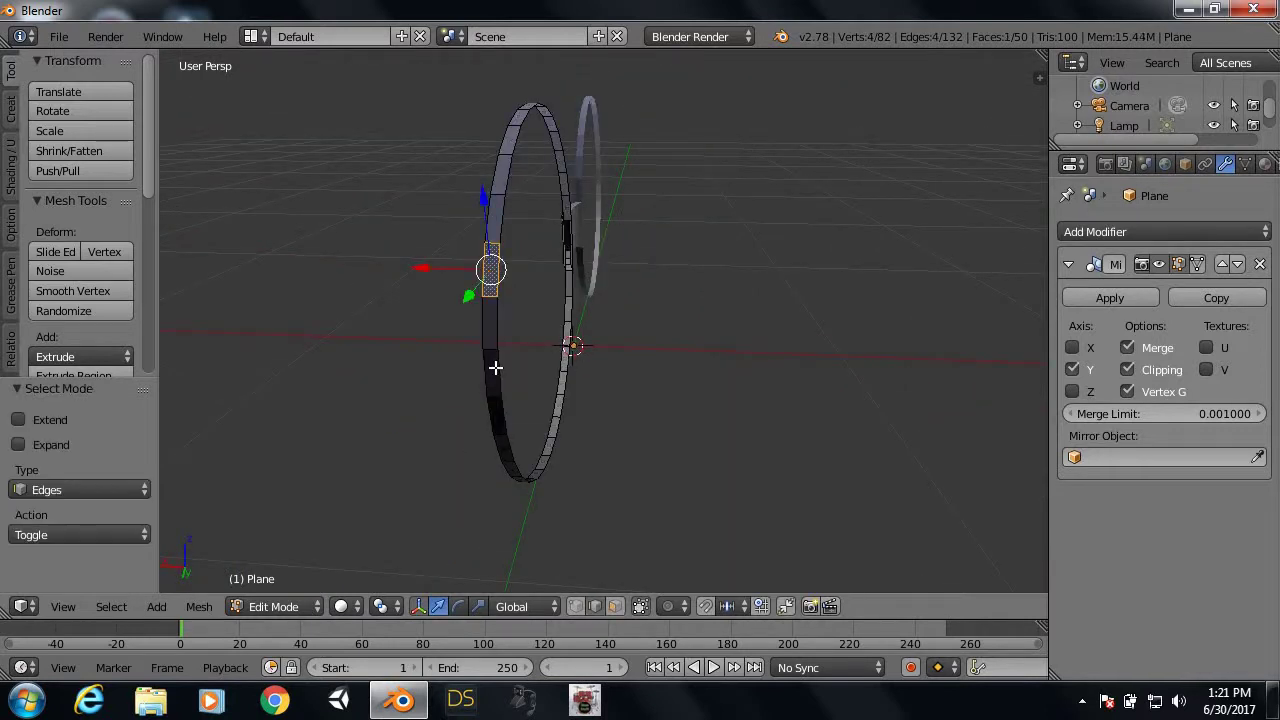
pyautogui.rightClick(495, 368)
pyautogui.moveTo(495, 368)
pyautogui.mouseDown(button='middle')
pyautogui.moveTo(703, 354)
pyautogui.moveTo(731, 337)
pyautogui.moveTo(568, 342)
pyautogui.mouseUp(button='middle')
# Step: Extrude the ring's outer edge along X, undo it, then extrude a short X segment
pyautogui.press('e')
pyautogui.press('x')
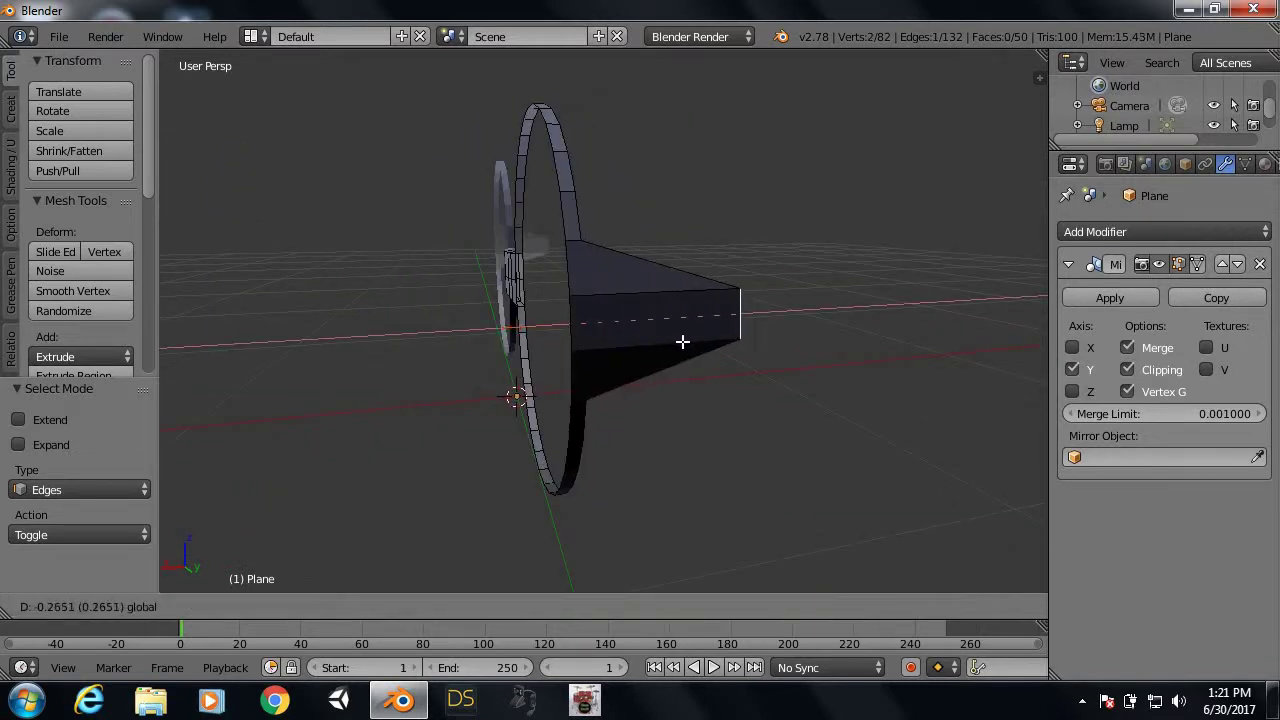
pyautogui.click(670, 377)
pyautogui.hotkey('ctrl', 'z')
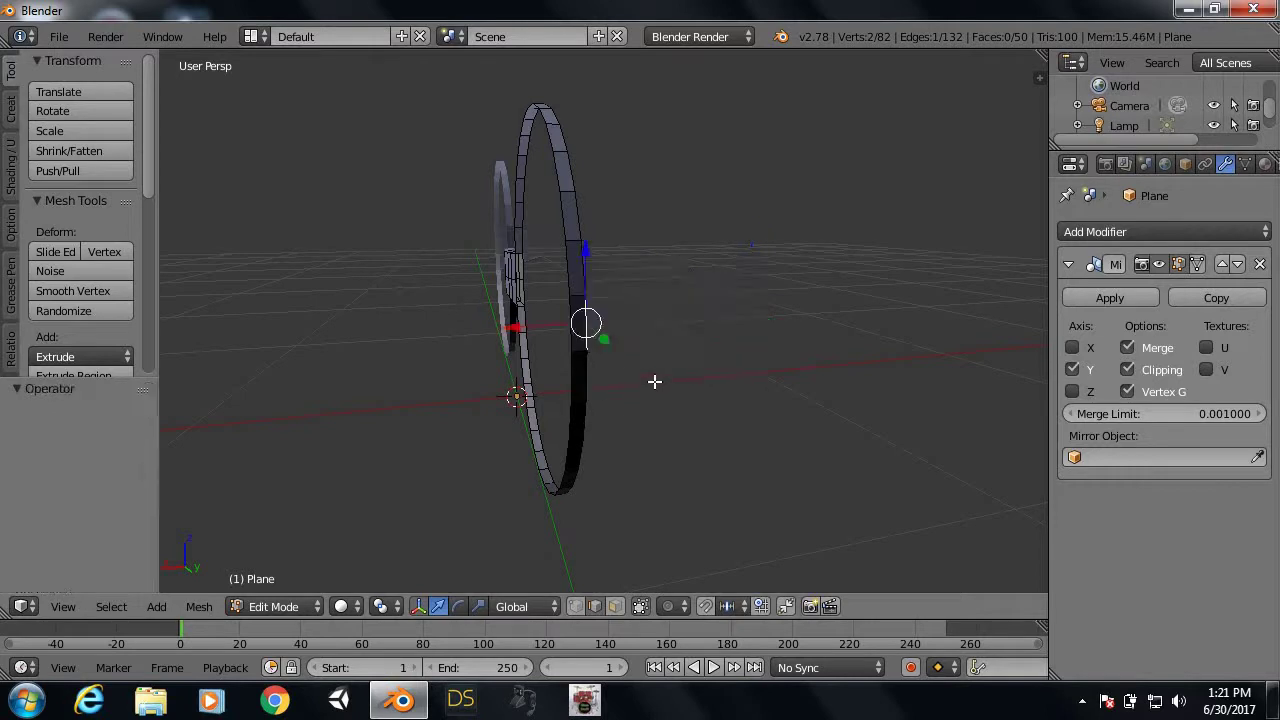
pyautogui.press('e')
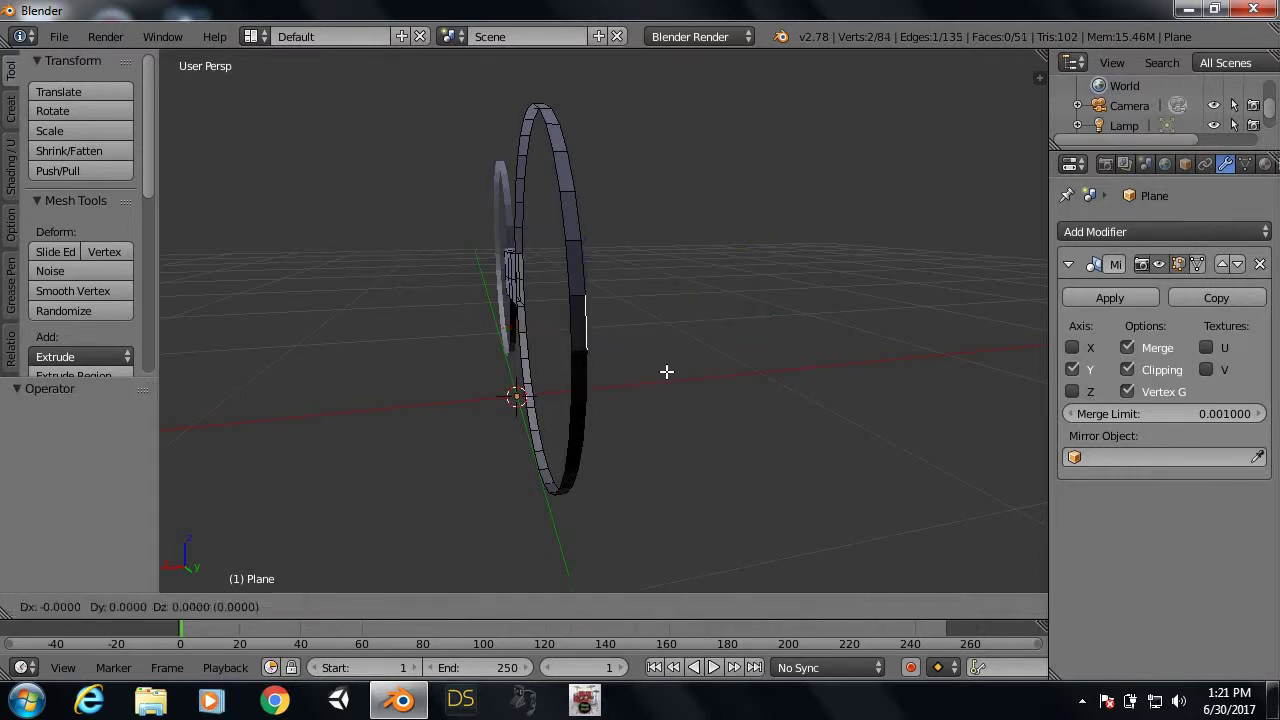
pyautogui.press('x')
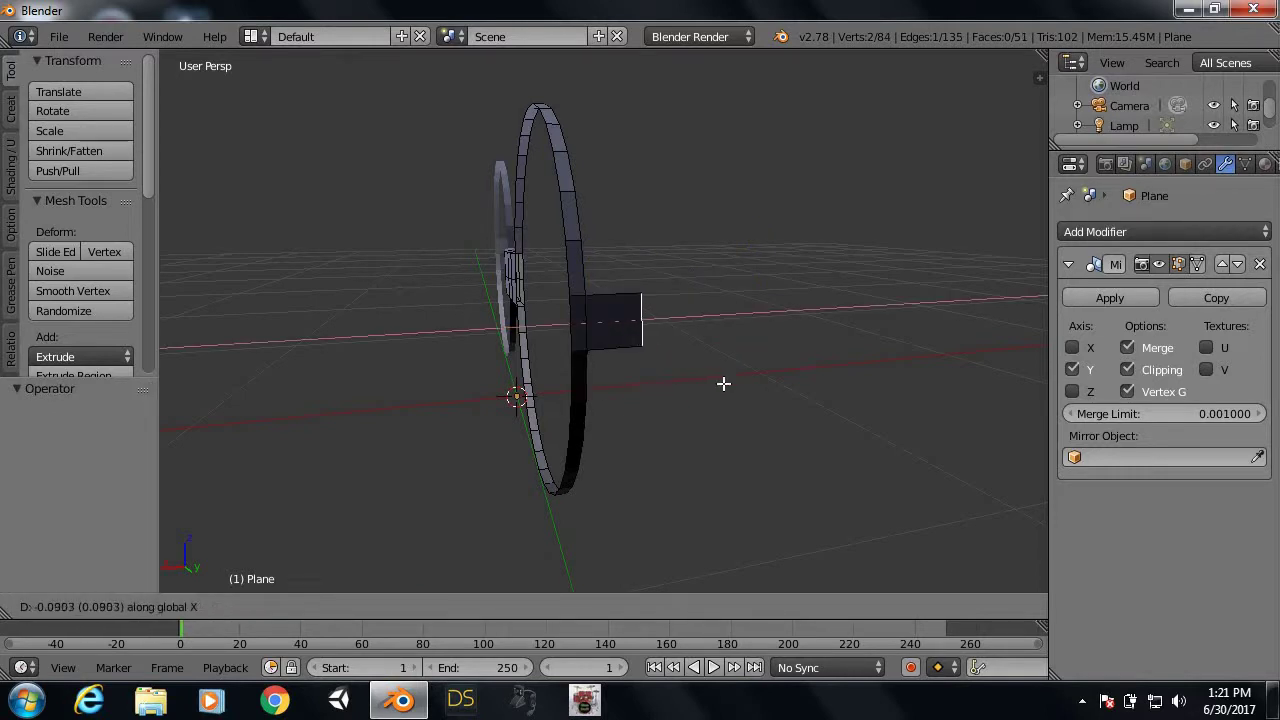
pyautogui.click(723, 383)
pyautogui.moveTo(723, 383)
pyautogui.mouseDown(button='middle')
pyautogui.moveTo(600, 400)
pyautogui.moveTo(609, 409)
pyautogui.mouseUp(button='middle')
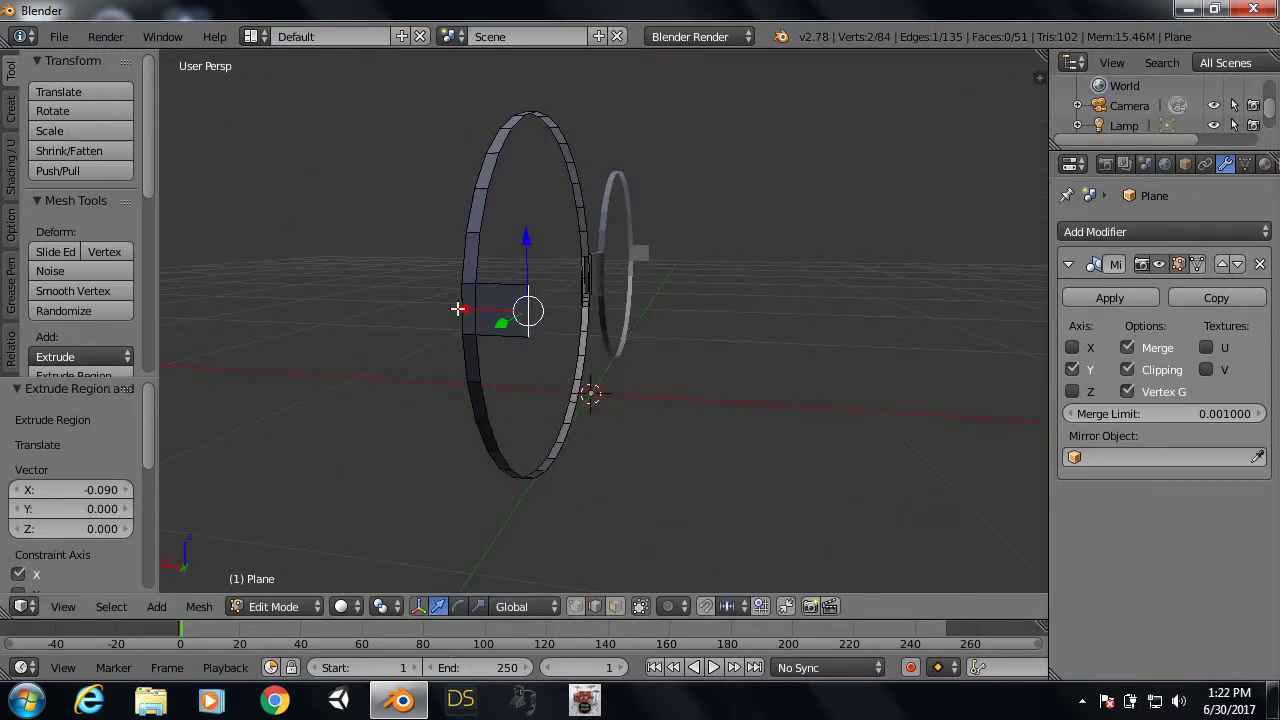
# Step: Extrude a long straight temple arm along X and adjust its length in Top view
pyautogui.press('e')
pyautogui.press('x')
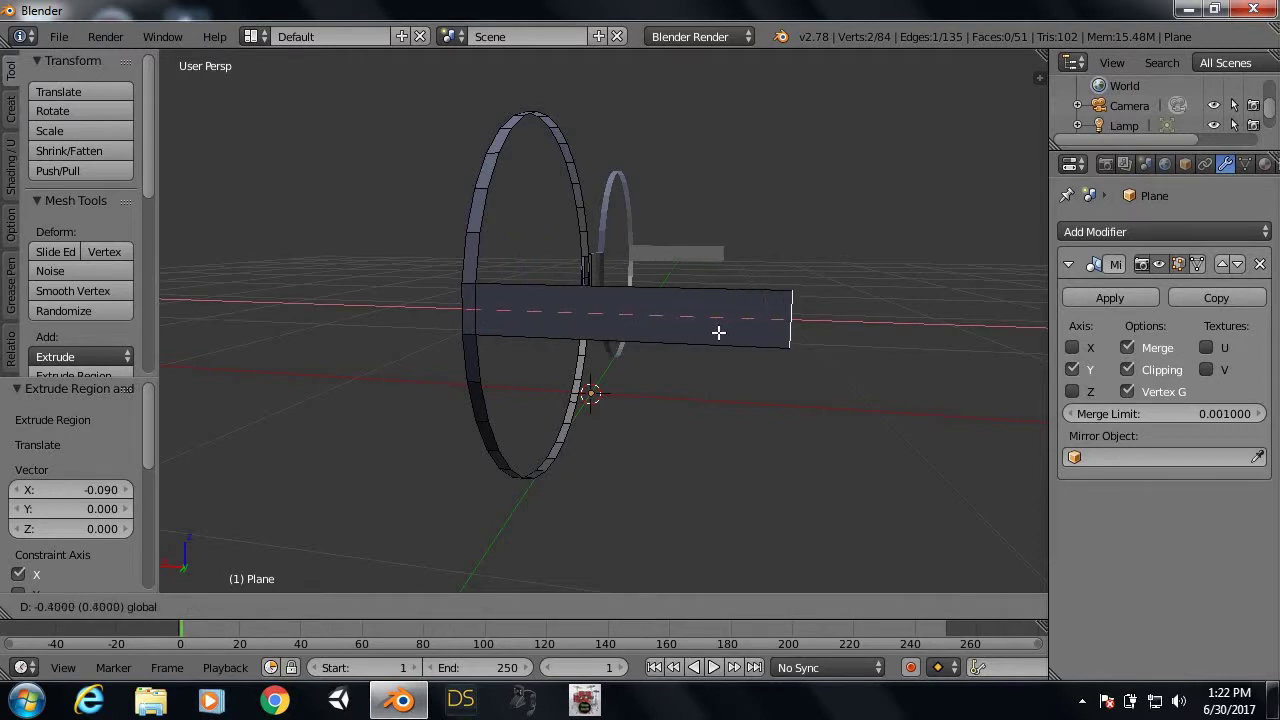
pyautogui.click(755, 337)
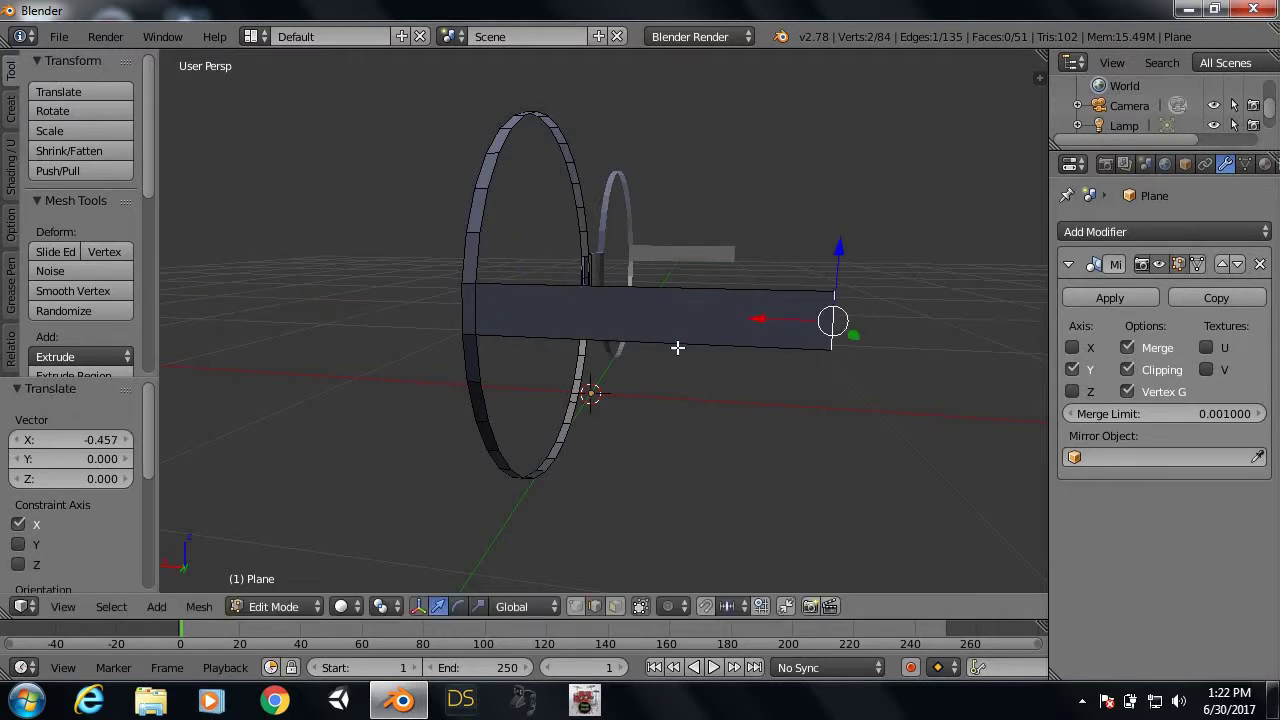
pyautogui.moveTo(678, 347)
pyautogui.mouseDown(button='middle')
pyautogui.moveTo(774, 383)
pyautogui.moveTo(622, 373)
pyautogui.moveTo(655, 400)
pyautogui.moveTo(640, 397)
pyautogui.mouseUp(button='middle')
pyautogui.press('KP_7')
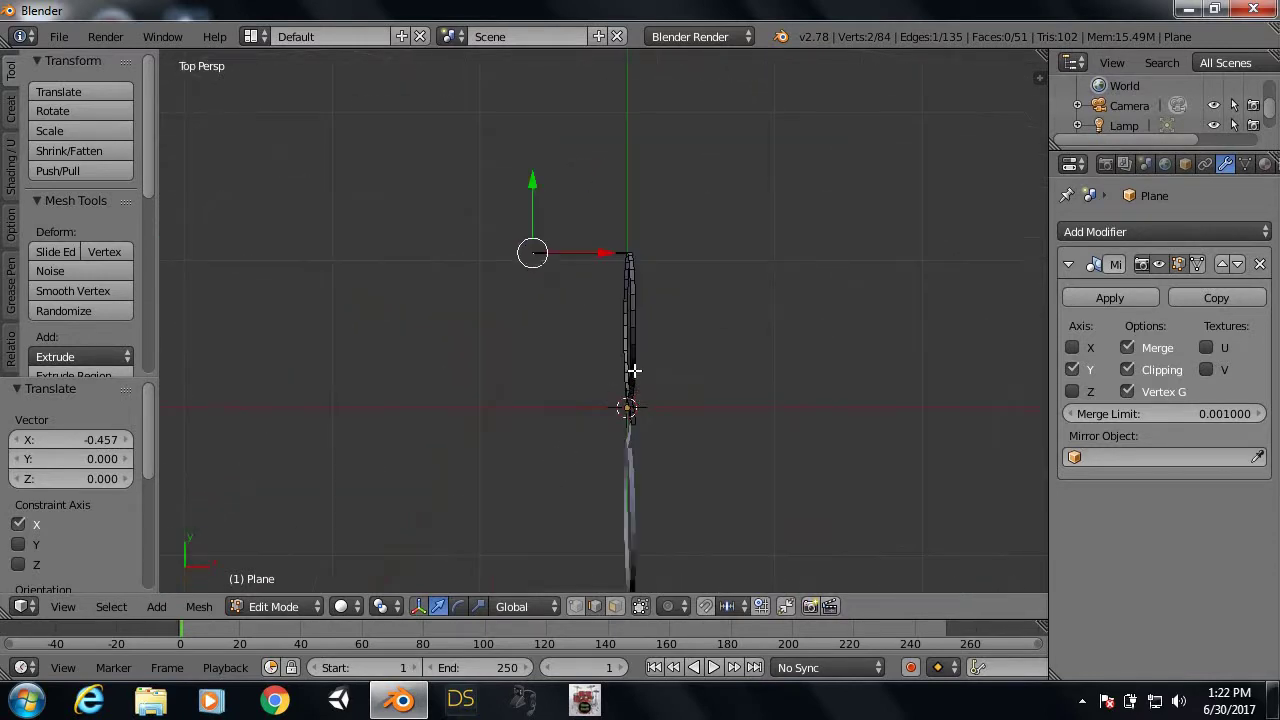
pyautogui.scroll(-2, 634, 371)
pyautogui.scroll(-1, 583, 377)
pyautogui.scroll(3, 568, 372)
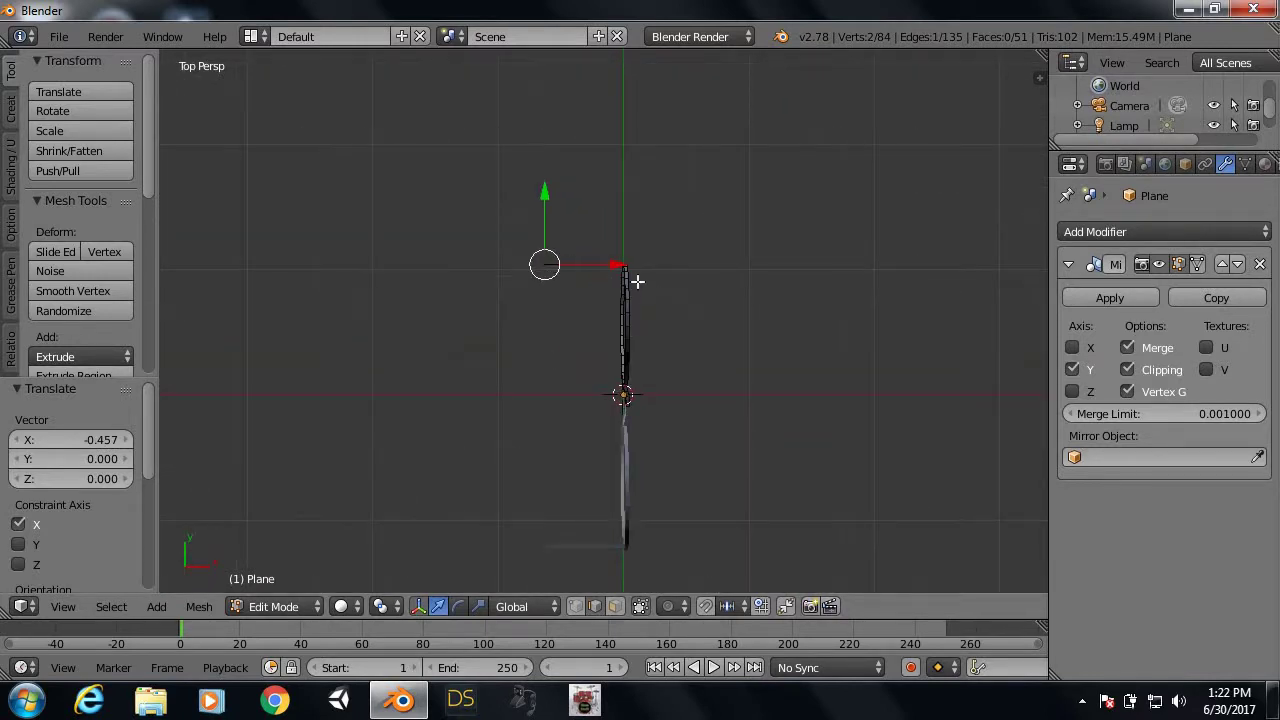
pyautogui.moveTo(619, 266); pyautogui.dragTo(533, 285)
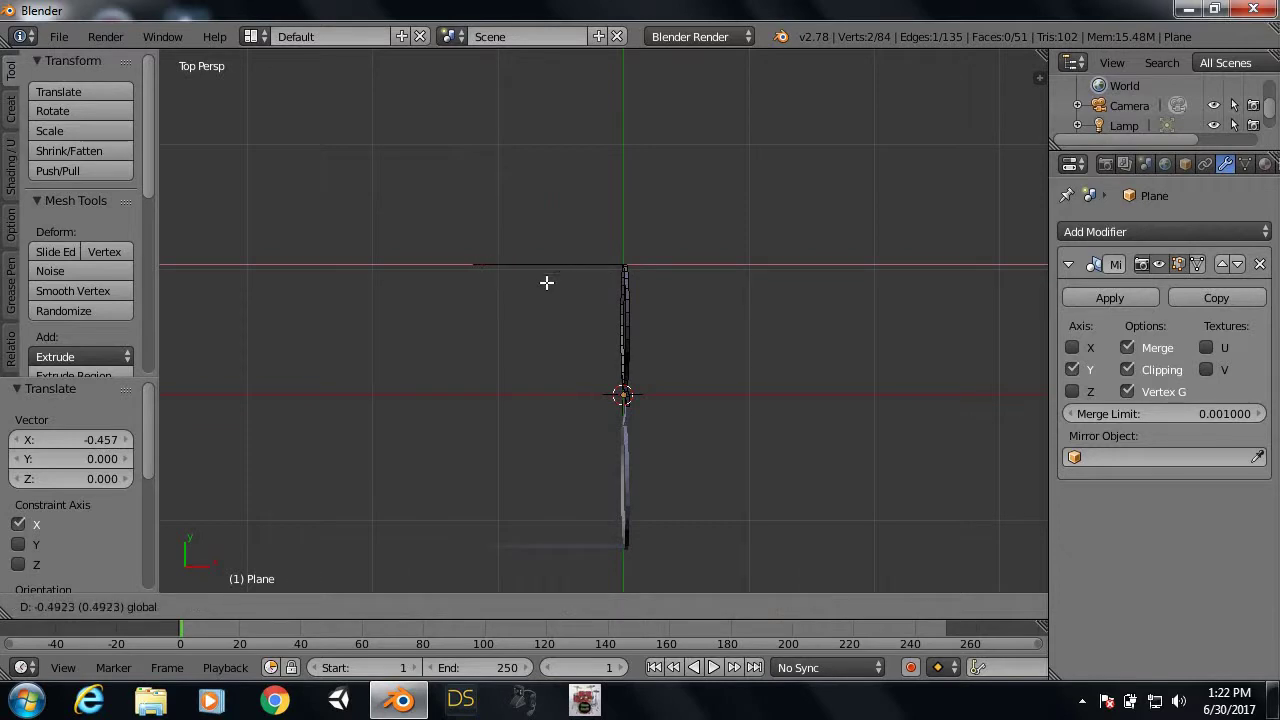
pyautogui.moveTo(533, 285); pyautogui.dragTo(551, 289)
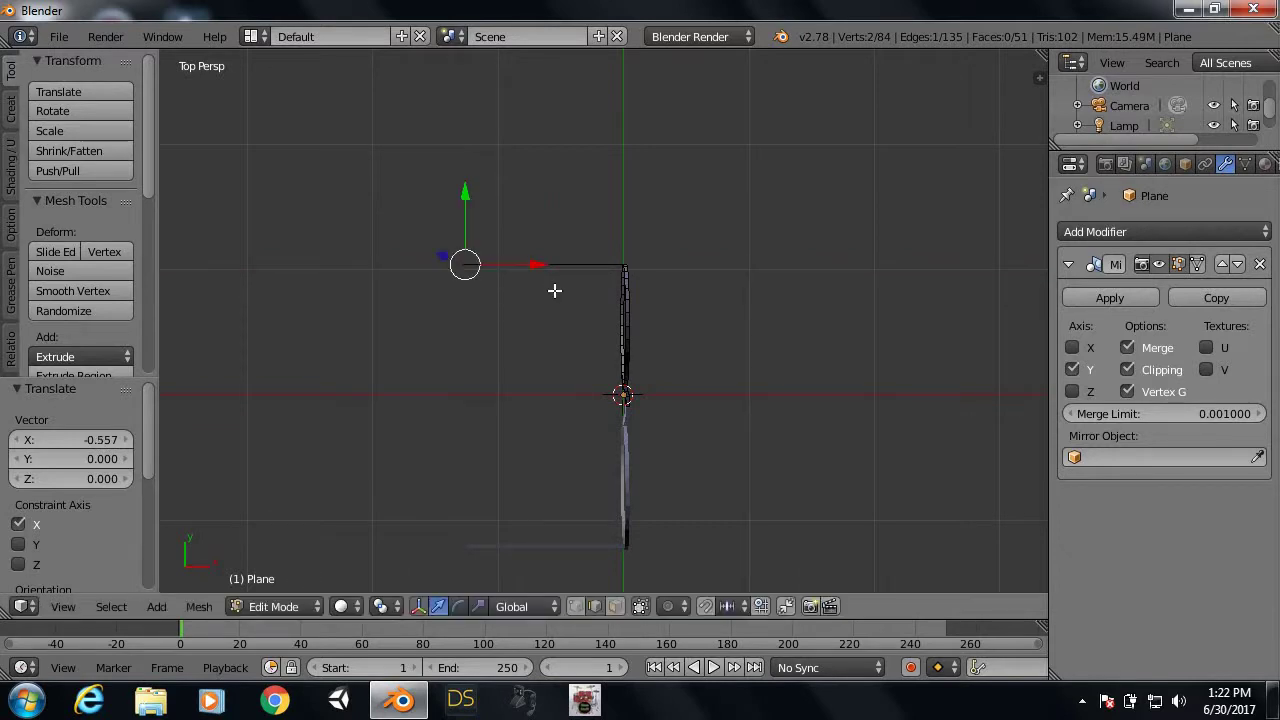
# Step: Try three bent tip extrusions at the arm's end from a side view, then undo them
pyautogui.moveTo(551, 289)
pyautogui.mouseDown(button='middle')
pyautogui.moveTo(660, 266)
pyautogui.moveTo(514, 197)
pyautogui.moveTo(676, 268)
pyautogui.moveTo(511, 229)
pyautogui.moveTo(417, 285)
pyautogui.mouseUp(button='middle')
pyautogui.moveTo(552, 330)
pyautogui.mouseDown(button='middle')
pyautogui.moveTo(600, 357)
pyautogui.moveTo(777, 297)
pyautogui.moveTo(757, 277)
pyautogui.moveTo(757, 311)
pyautogui.moveTo(684, 290)
pyautogui.mouseUp(button='middle')
pyautogui.scroll(2, 817, 354)
pyautogui.scroll(3, 812, 352)
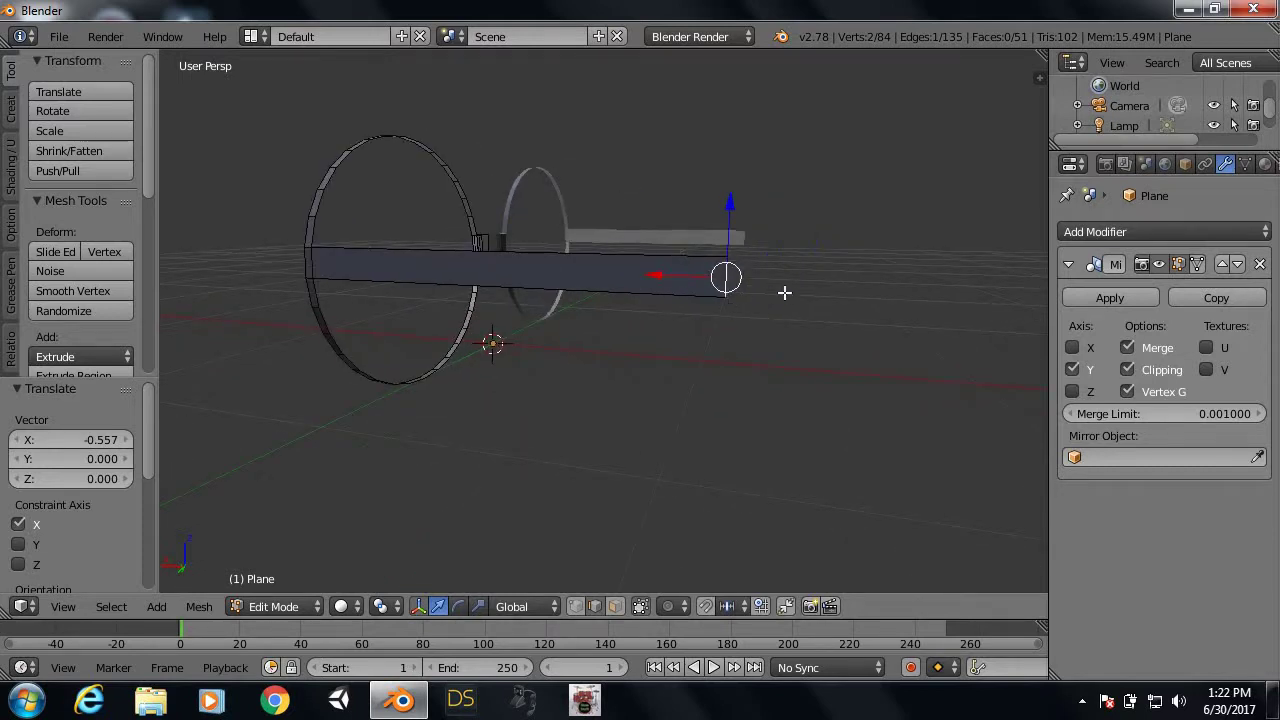
pyautogui.press('e')
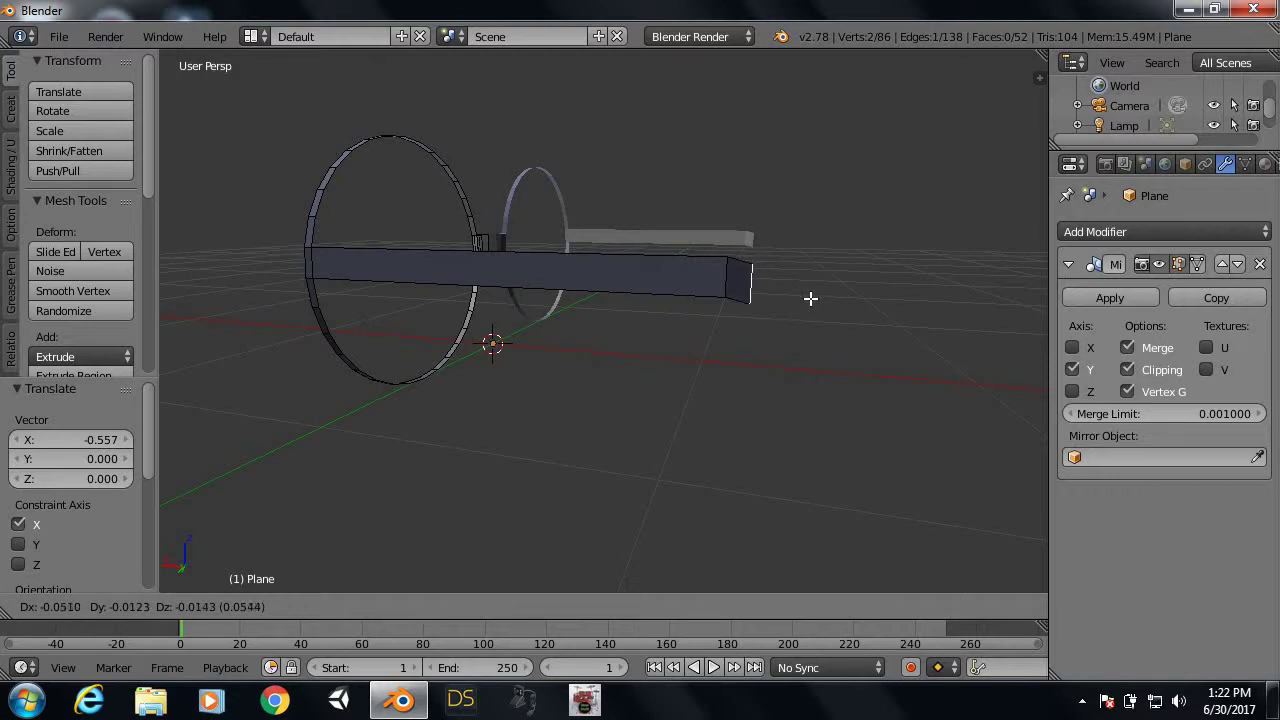
pyautogui.click(810, 298)
pyautogui.press('e')
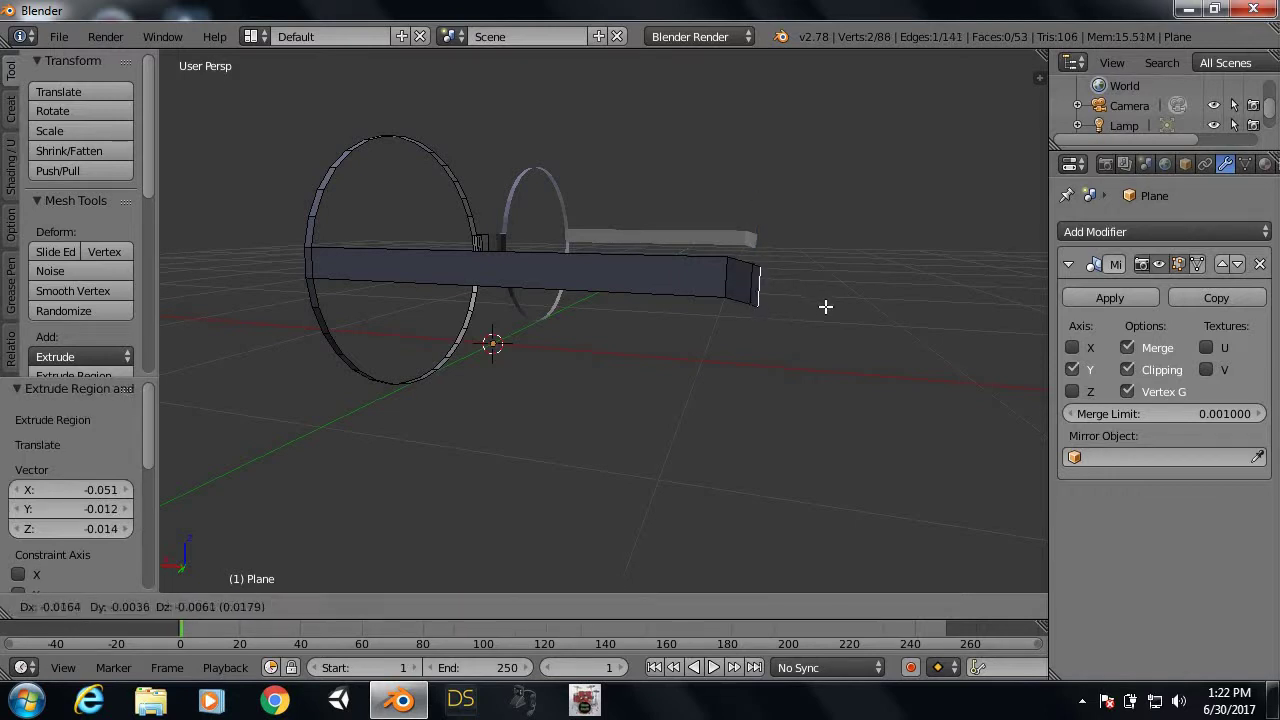
pyautogui.click(834, 311)
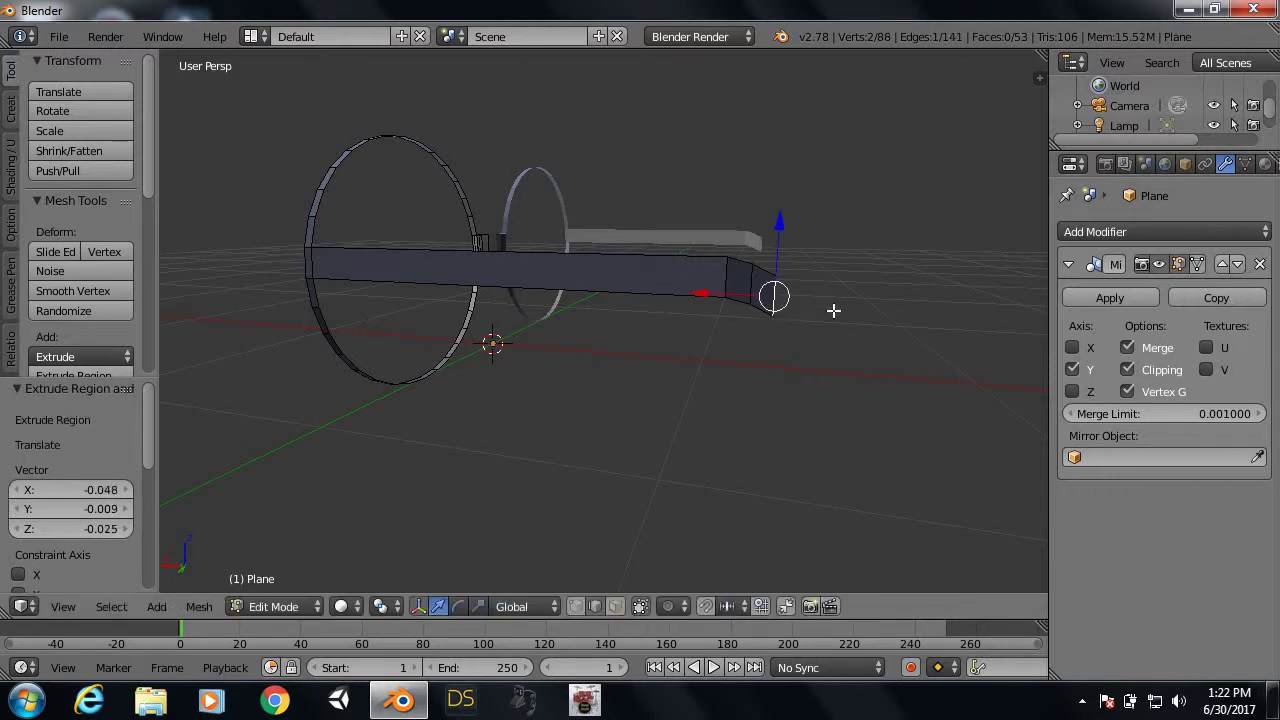
pyautogui.press('e')
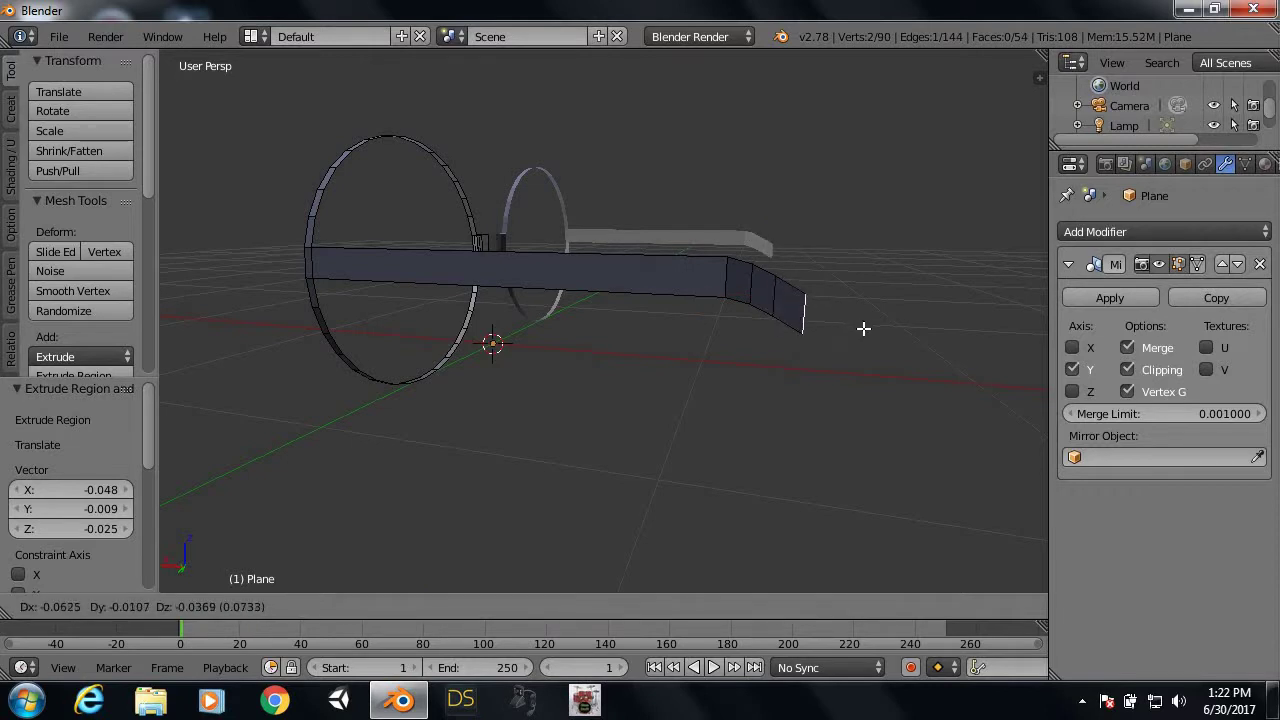
pyautogui.click(864, 329)
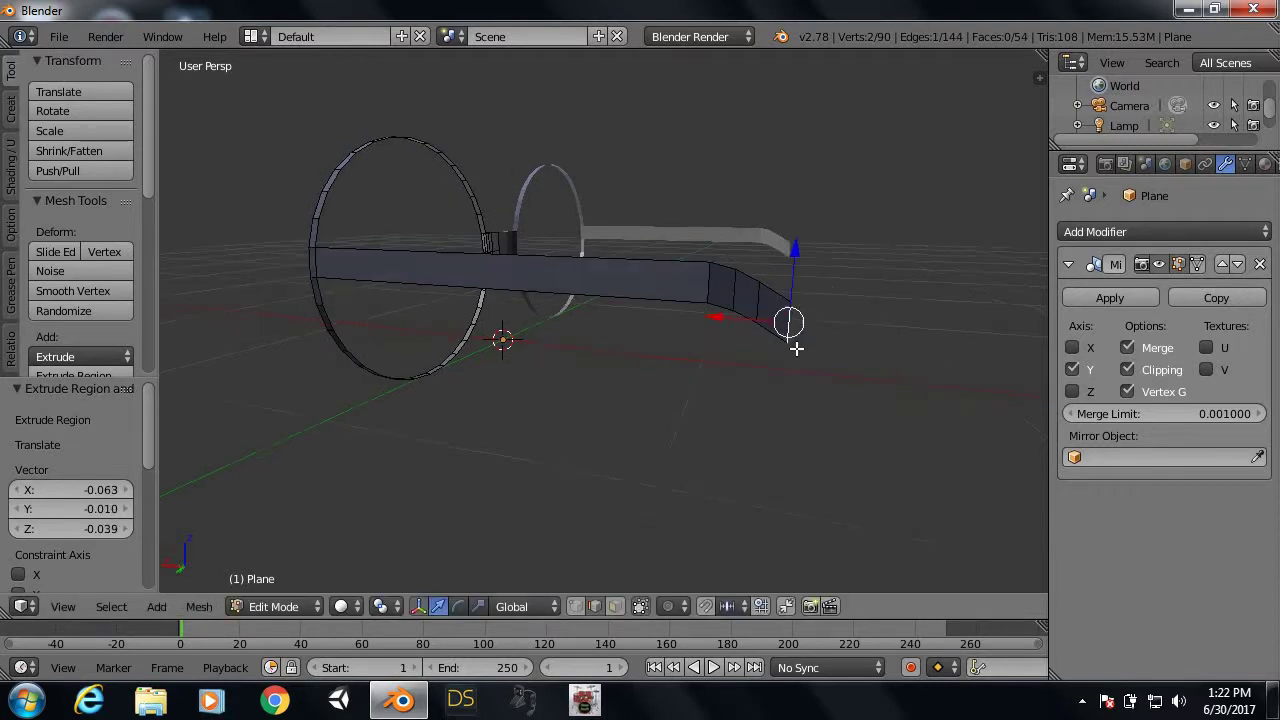
pyautogui.moveTo(864, 329); pyautogui.dragTo(722, 381, button='middle')
pyautogui.hotkey('ctrl', 'z')
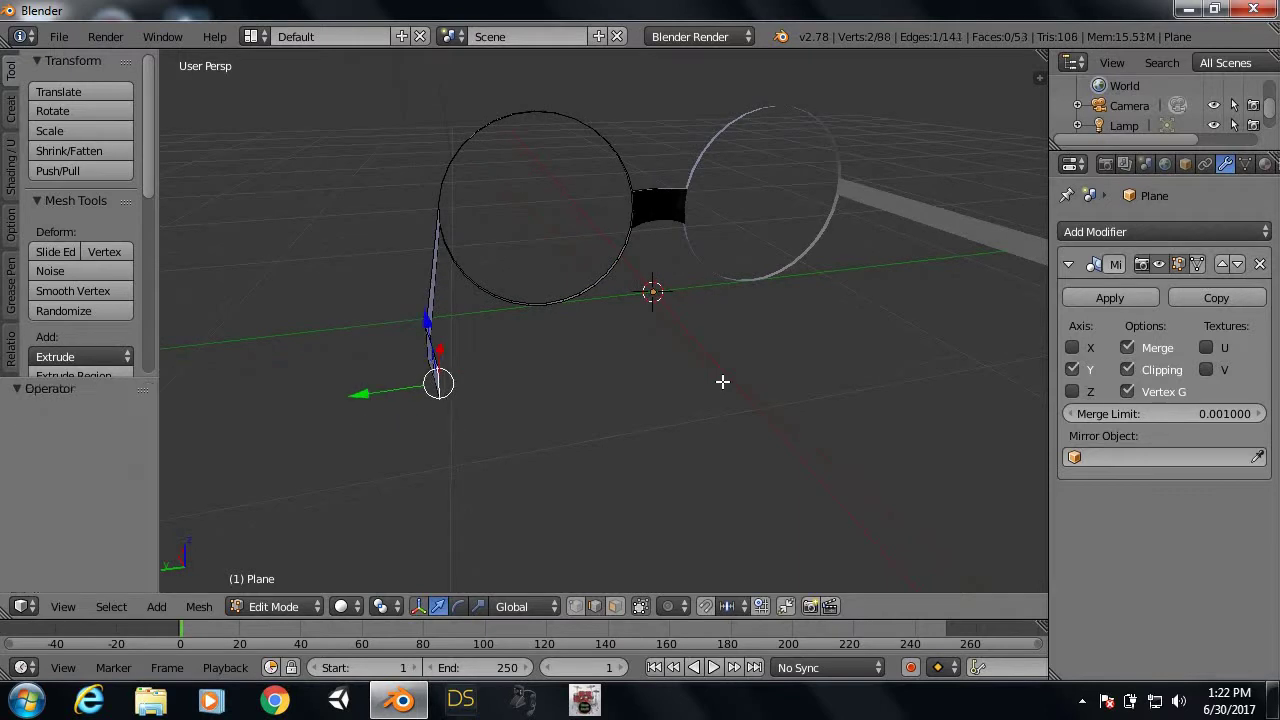
pyautogui.hotkey('ctrl', 'z')
pyautogui.hotkey('ctrl', 'z')
pyautogui.moveTo(594, 400); pyautogui.dragTo(770, 366, button='middle')
# Step: Extrude three short segments along X from the temple arm's end edge
pyautogui.press('e')
pyautogui.press('x')
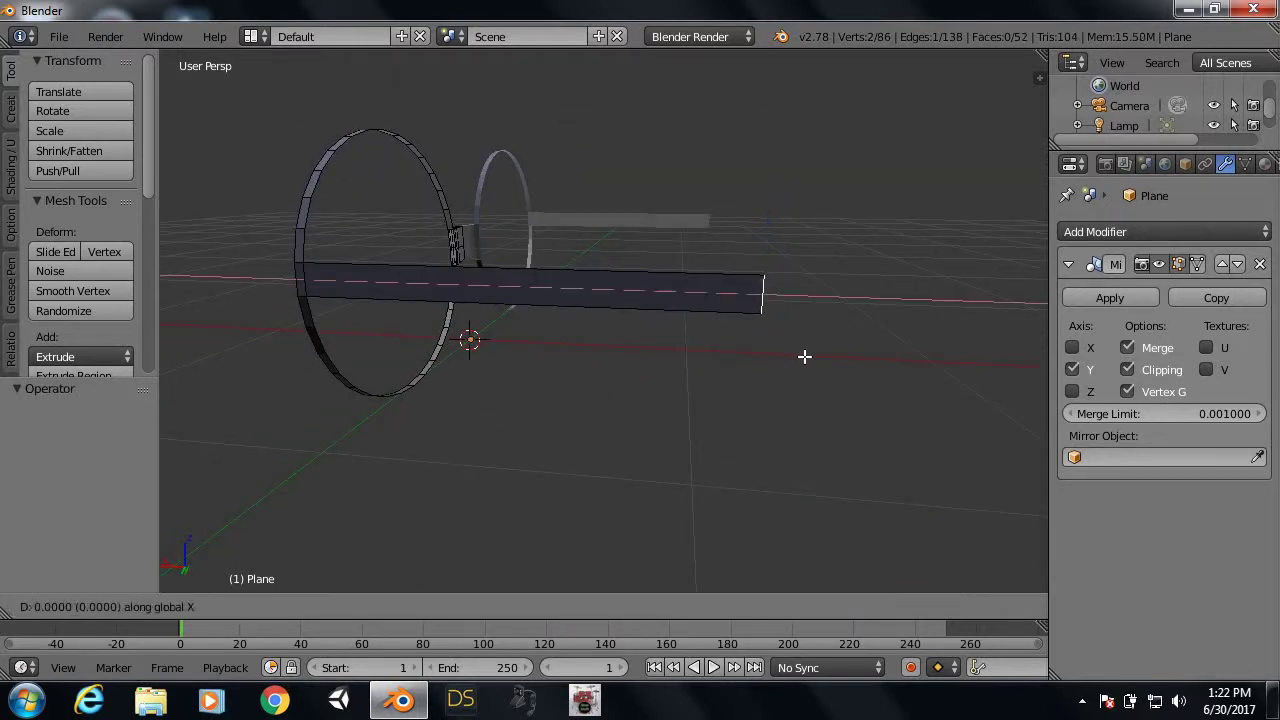
pyautogui.click(811, 358)
pyautogui.press('e')
pyautogui.press('x')
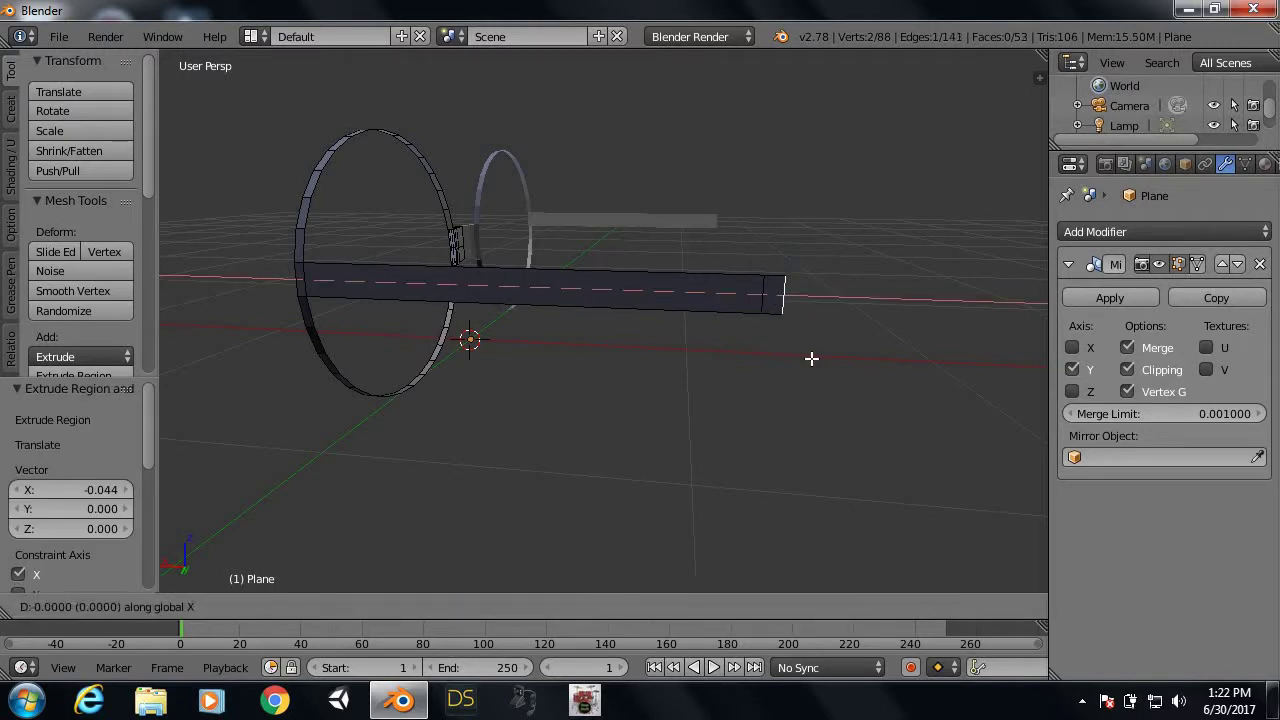
pyautogui.click(836, 364)
pyautogui.press('e')
pyautogui.press('x')
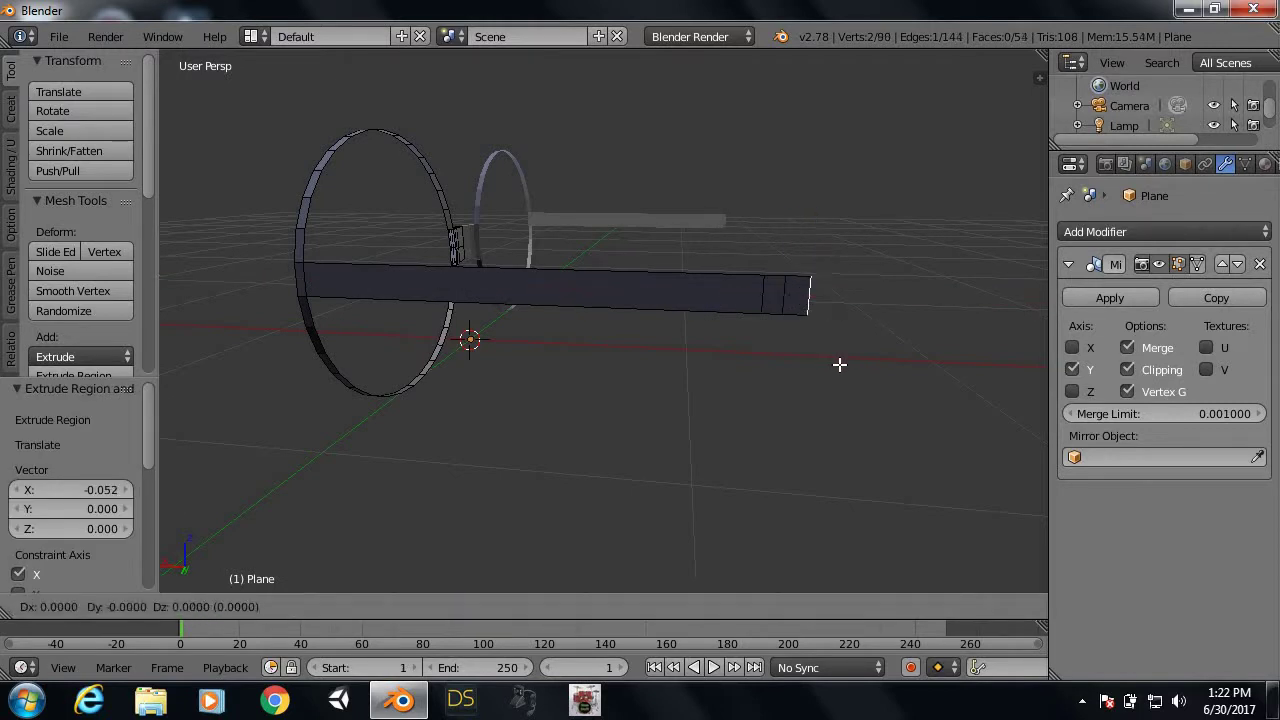
pyautogui.click(869, 370)
# Step: Extrude two more short X segments at the arm tip
pyautogui.moveTo(882, 383); pyautogui.dragTo(762, 380, button='middle')
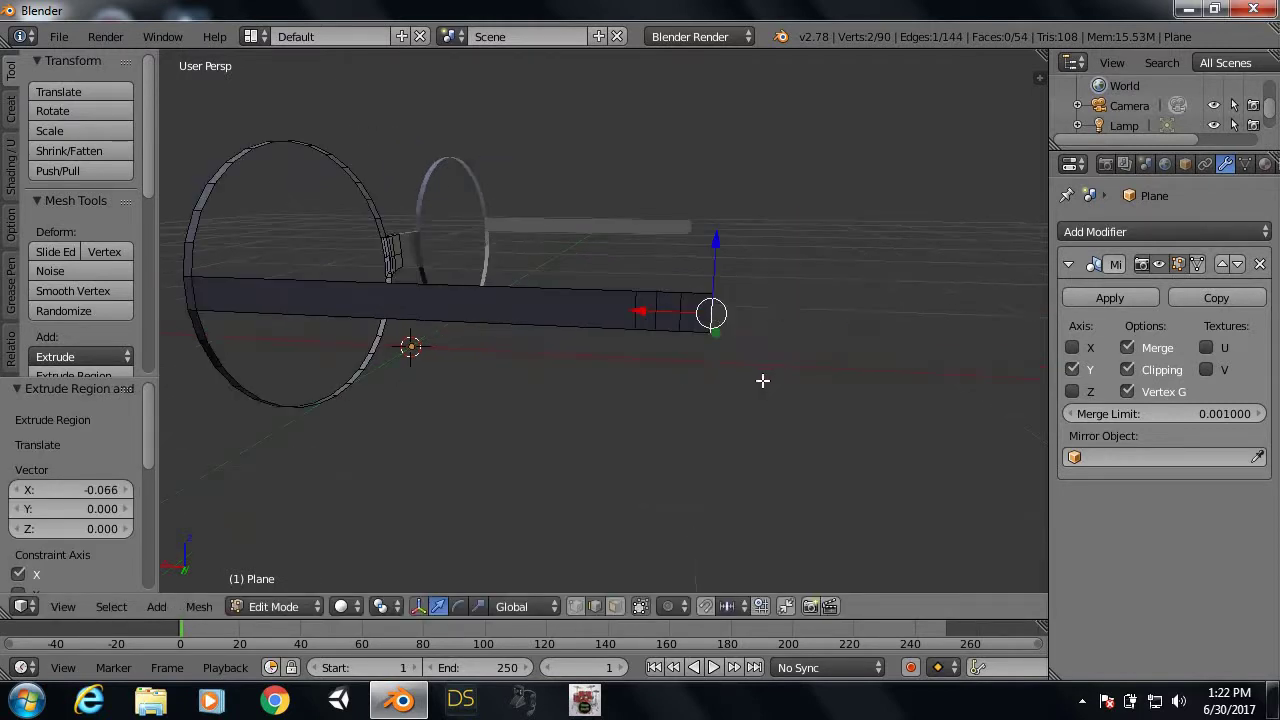
pyautogui.press('e')
pyautogui.press('x')
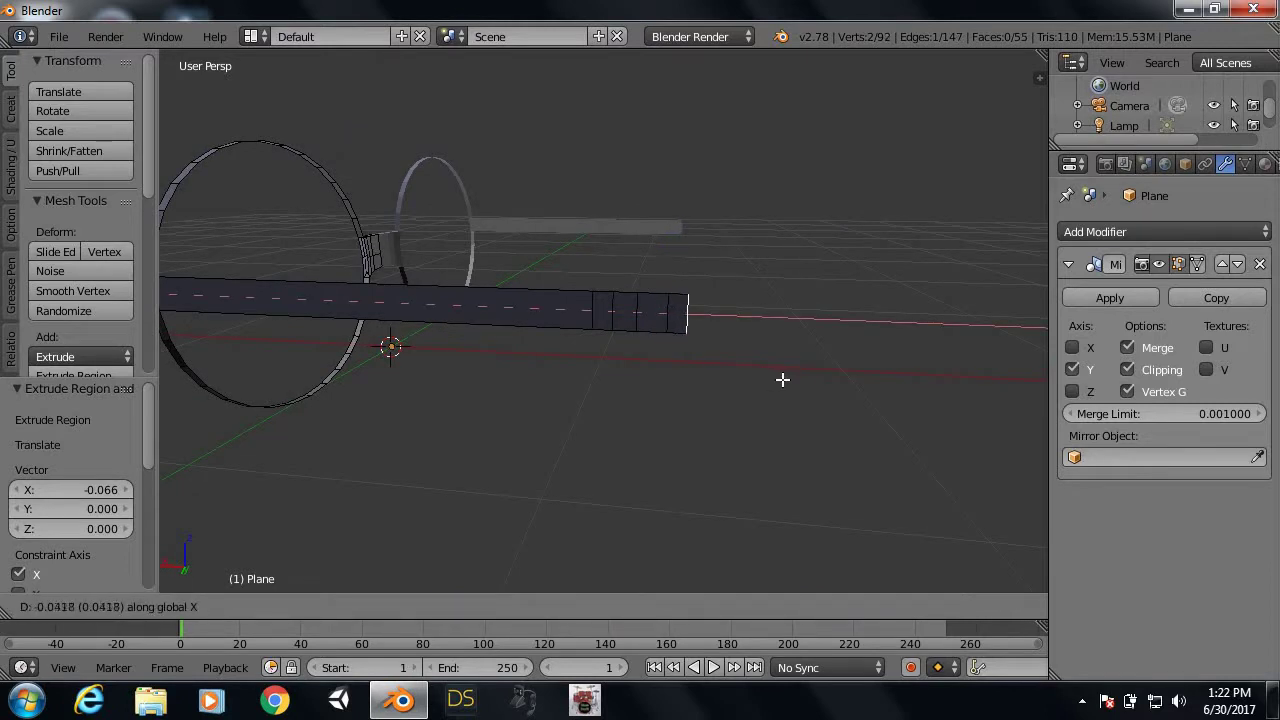
pyautogui.click(782, 379)
pyautogui.press('e')
pyautogui.press('x')
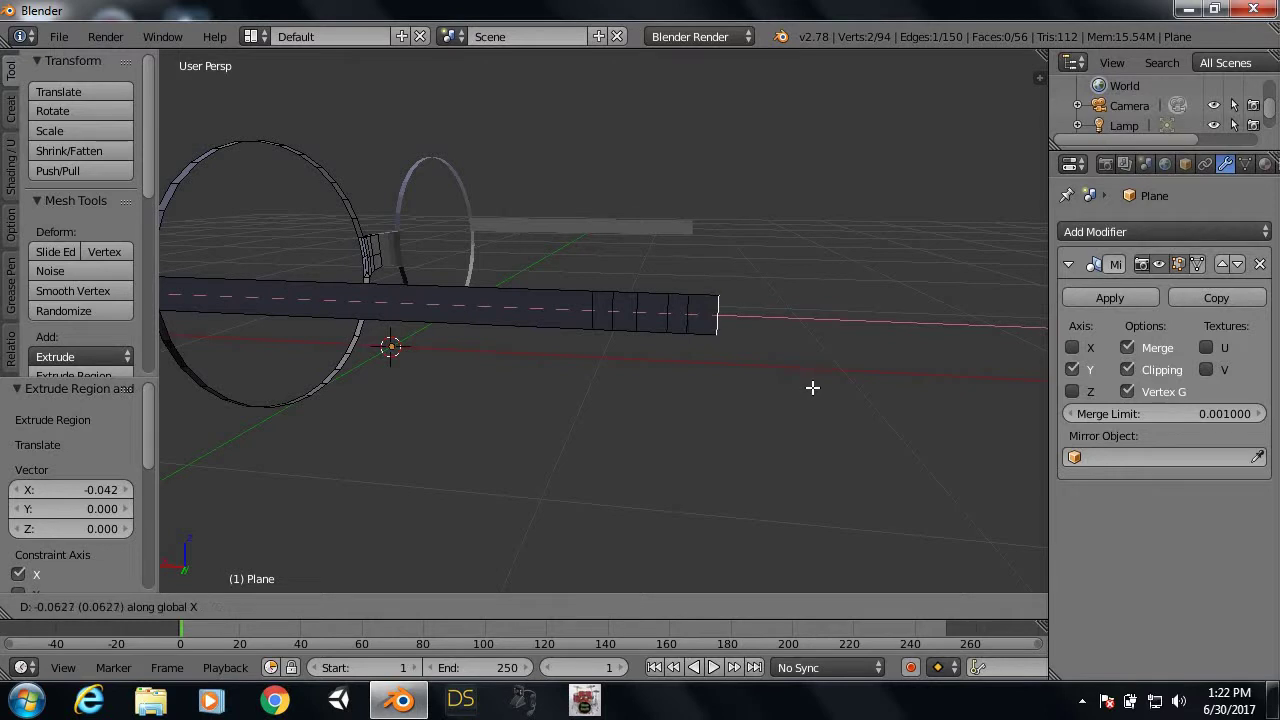
pyautogui.click(806, 386)
# Step: Lower the arm's end edges progressively along Z, dropping the tip 0.227 into a hook
pyautogui.rightClick(610, 314)
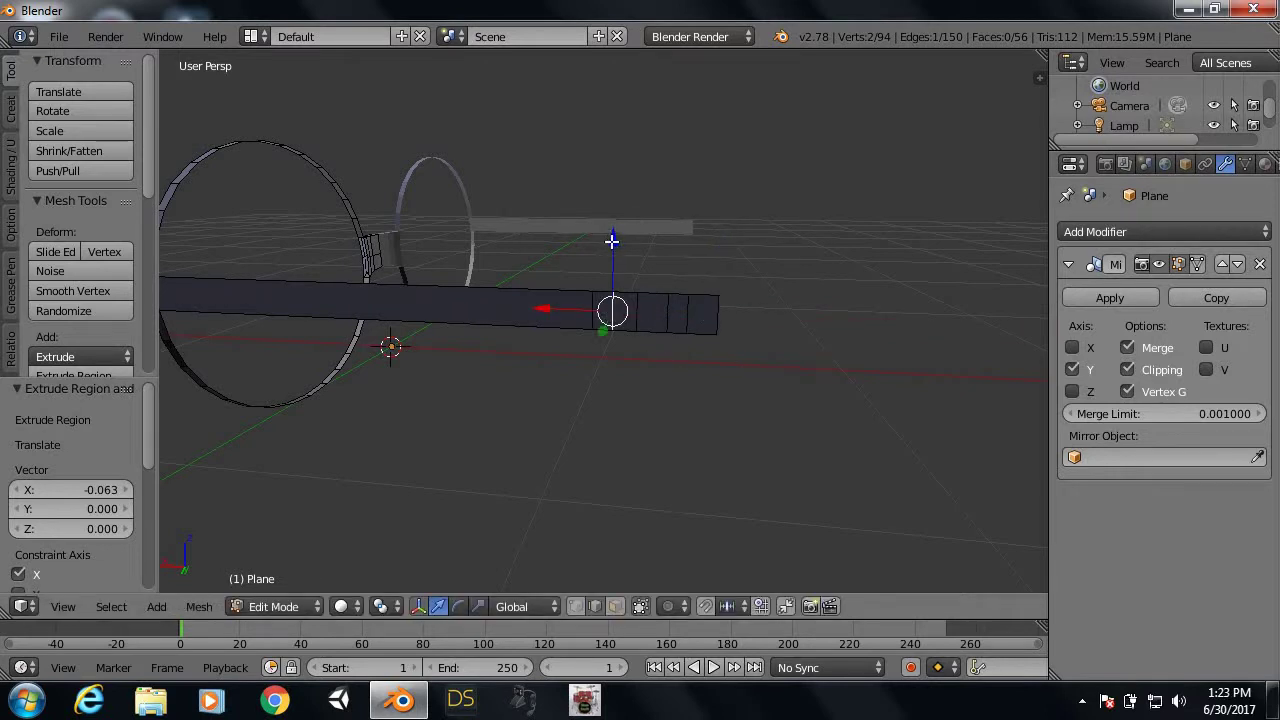
pyautogui.moveTo(611, 241); pyautogui.dragTo(645, 264)
pyautogui.rightClick(642, 305)
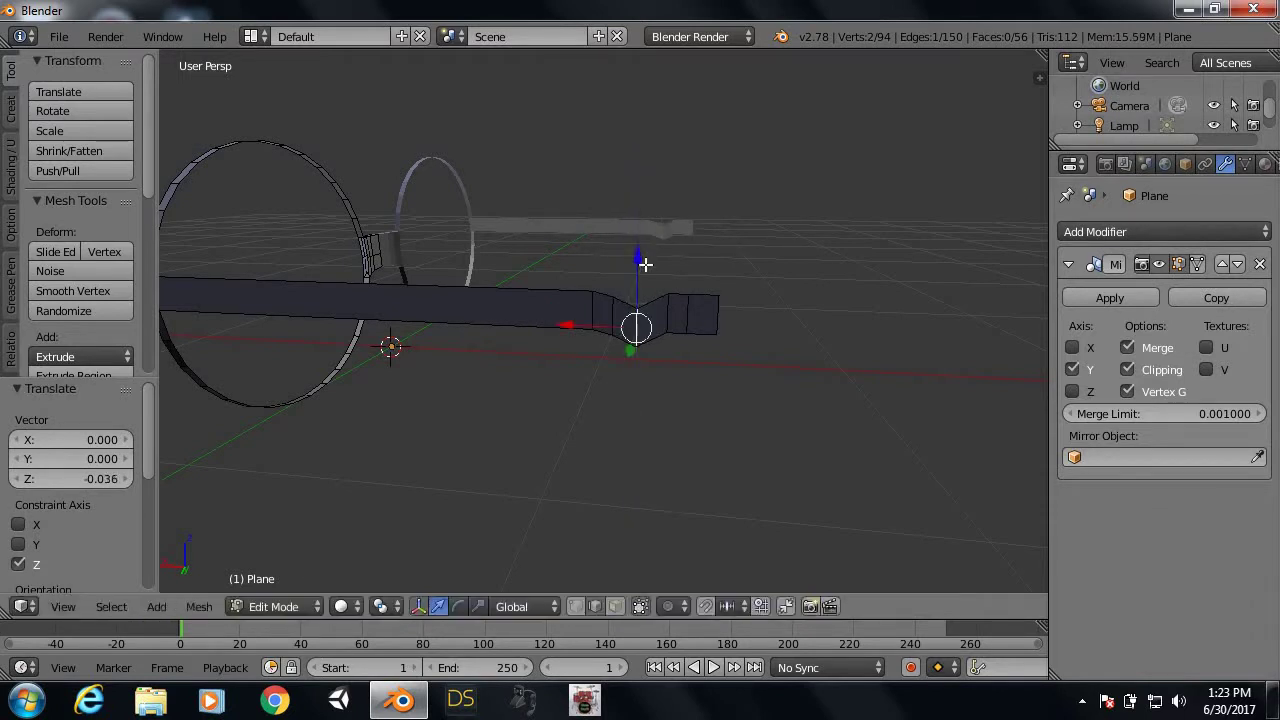
pyautogui.rightClick(667, 304)
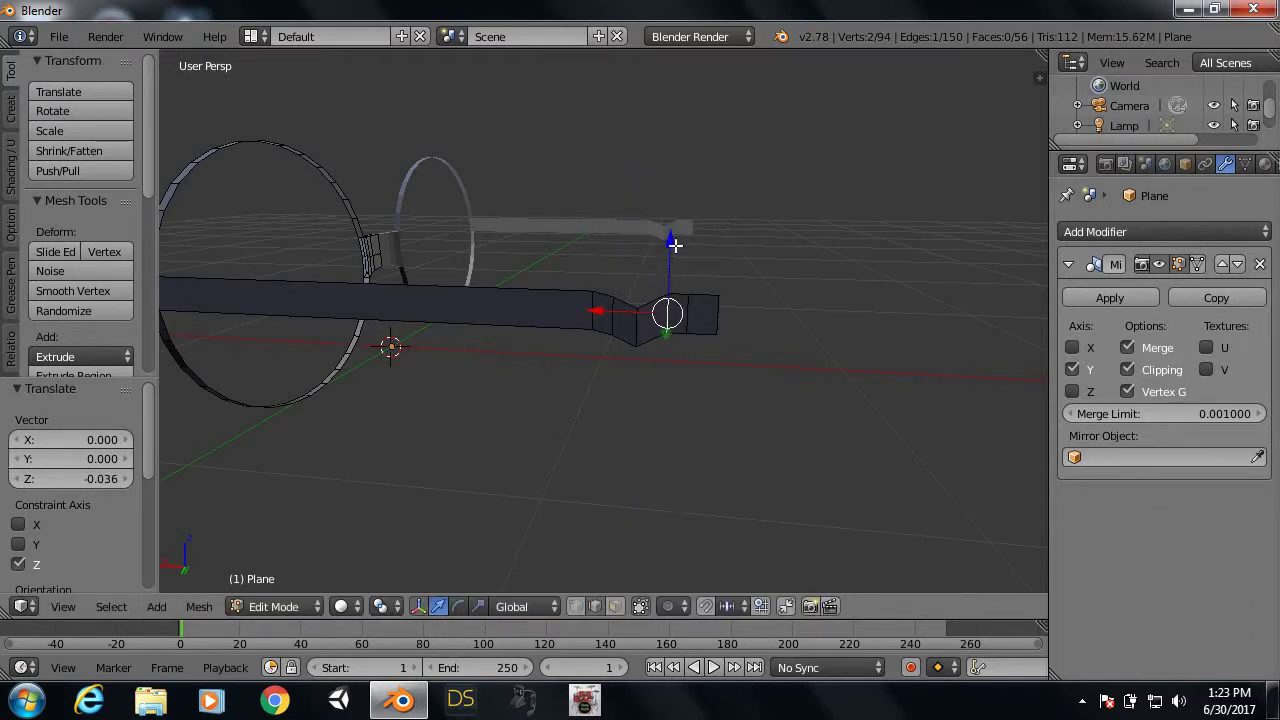
pyautogui.moveTo(674, 254)
pyautogui.mouseDown()
pyautogui.moveTo(655, 287)
pyautogui.moveTo(697, 299)
pyautogui.mouseUp()
pyautogui.rightClick(686, 311)
pyautogui.moveTo(721, 250); pyautogui.dragTo(726, 349)
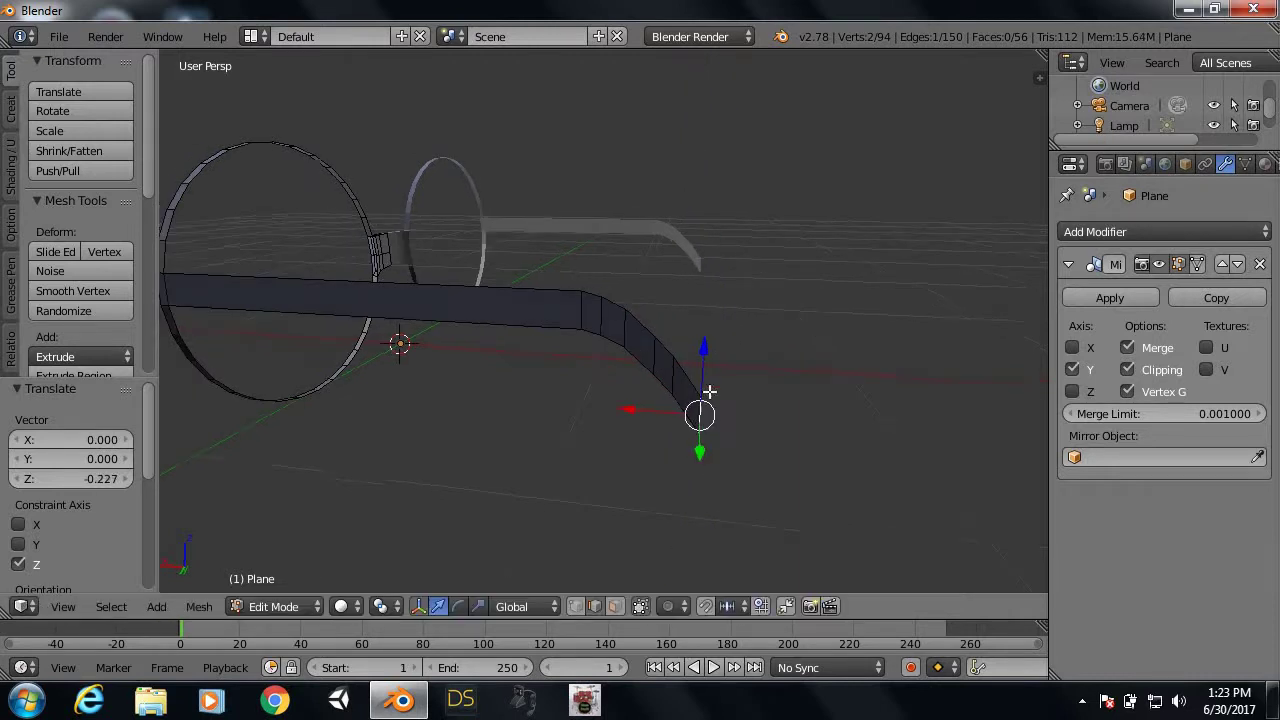
pyautogui.moveTo(706, 391)
pyautogui.mouseDown(button='middle')
pyautogui.moveTo(586, 397)
pyautogui.moveTo(575, 443)
pyautogui.moveTo(774, 449)
pyautogui.moveTo(711, 414)
pyautogui.moveTo(498, 405)
pyautogui.moveTo(694, 386)
pyautogui.moveTo(484, 329)
pyautogui.moveTo(523, 394)
pyautogui.moveTo(614, 371)
pyautogui.moveTo(443, 337)
pyautogui.moveTo(534, 366)
pyautogui.moveTo(680, 383)
pyautogui.moveTo(563, 380)
pyautogui.moveTo(543, 426)
pyautogui.moveTo(563, 471)
pyautogui.moveTo(614, 480)
pyautogui.moveTo(611, 500)
pyautogui.moveTo(691, 539)
pyautogui.moveTo(757, 503)
pyautogui.moveTo(714, 383)
pyautogui.moveTo(674, 389)
pyautogui.moveTo(714, 403)
pyautogui.moveTo(686, 409)
pyautogui.moveTo(655, 390)
pyautogui.mouseUp(button='middle')
pyautogui.scroll(2, 674, 390)
pyautogui.scroll(2, 695, 407)
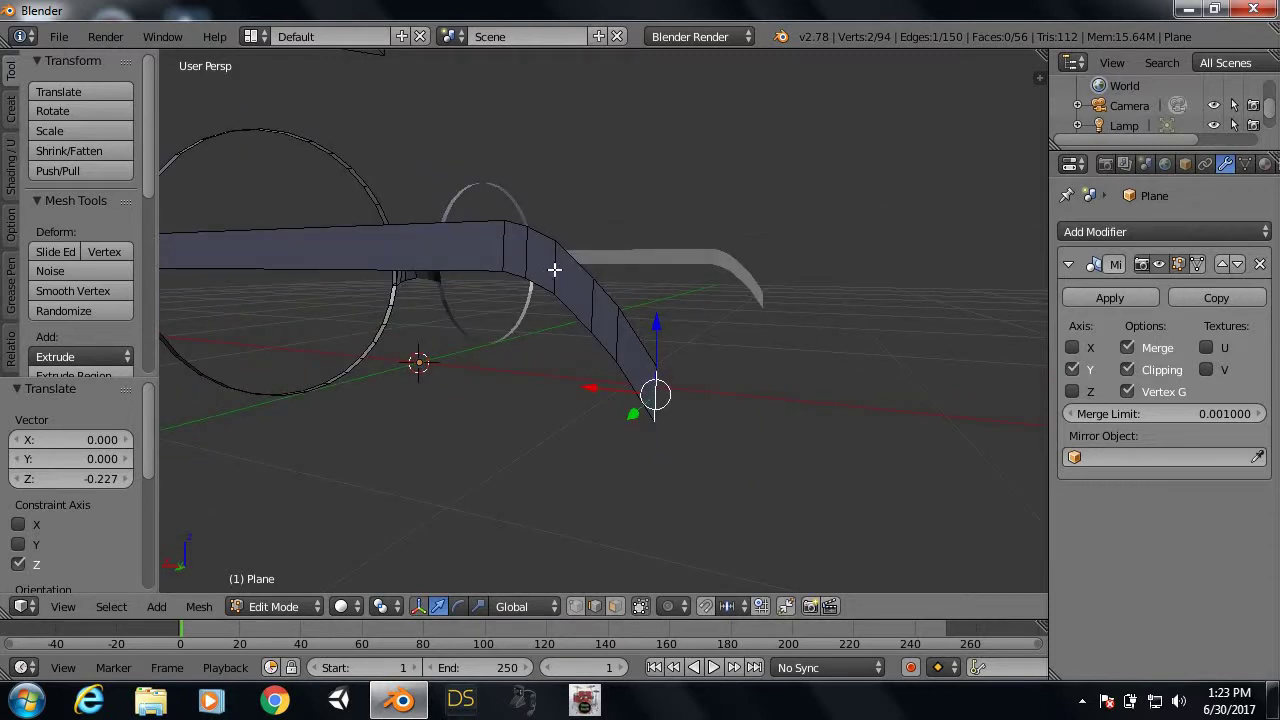
# Step: Scale the temple-arm edge loops around the bend down to 0.849, 0.809 and 0.841
pyautogui.rightClick(501, 241)
pyautogui.press('s')
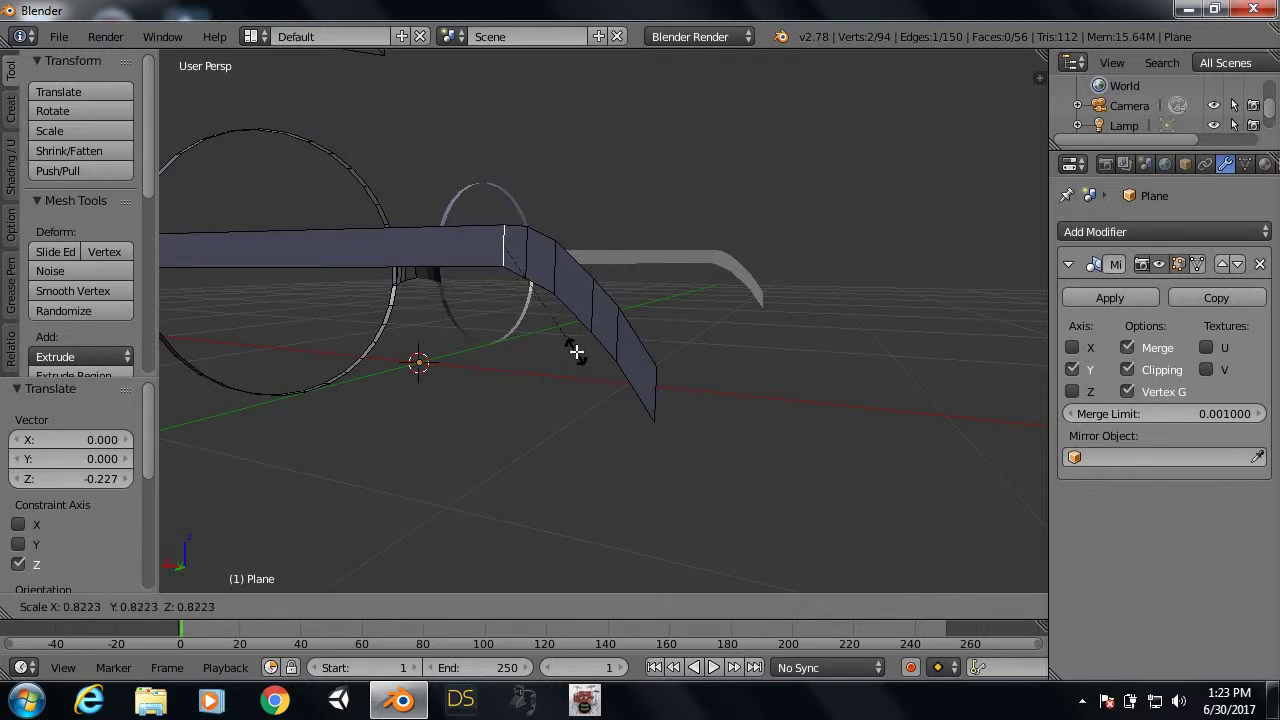
pyautogui.click(576, 356)
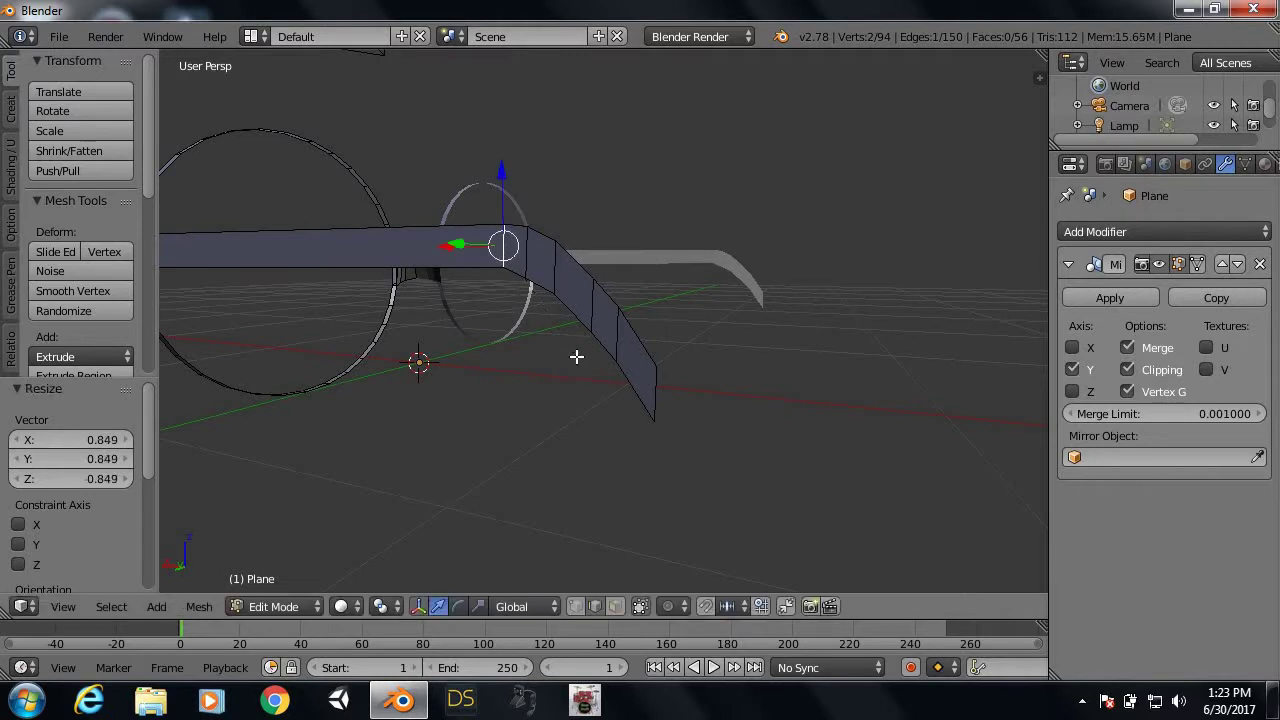
pyautogui.press('s')
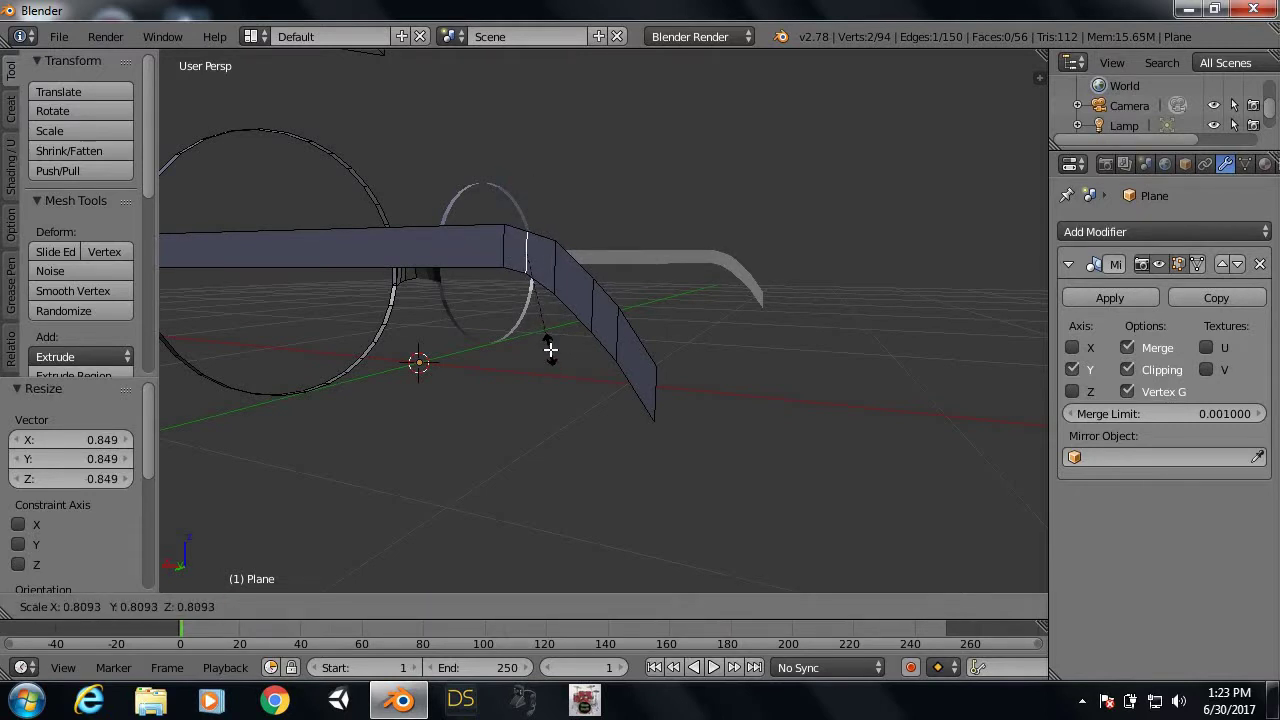
pyautogui.click(550, 349)
pyautogui.press('s')
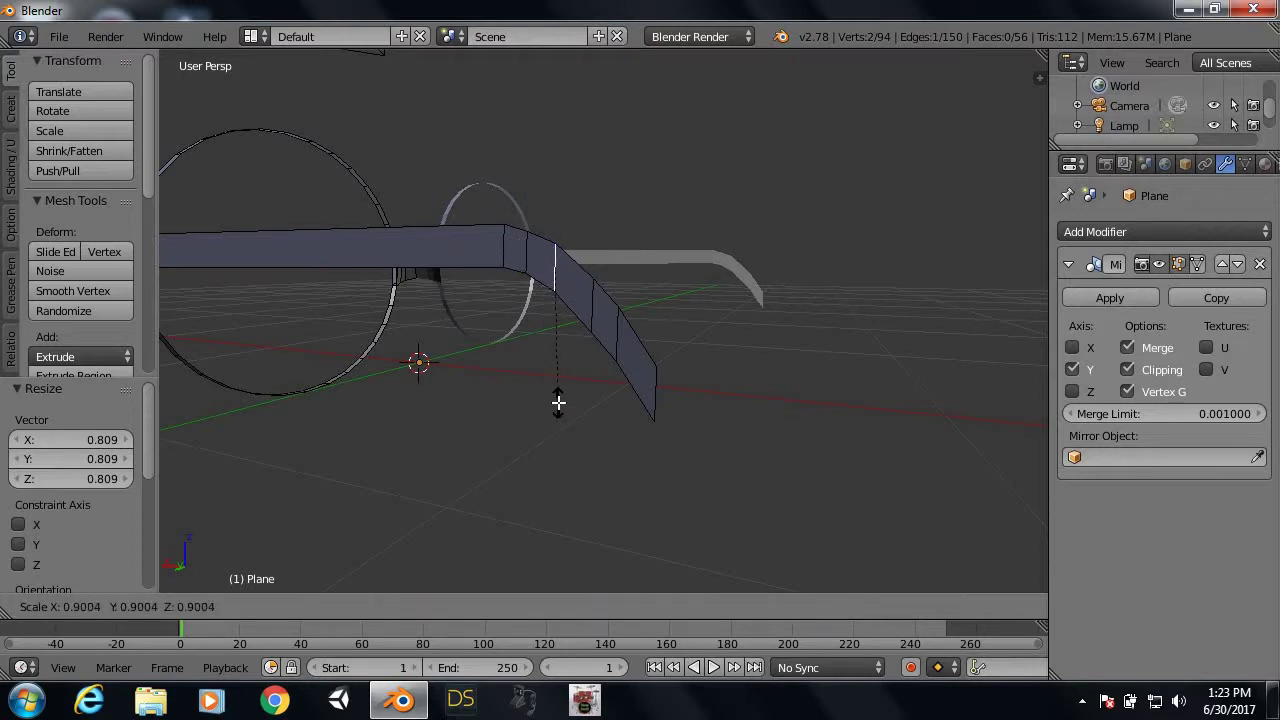
pyautogui.click(558, 396)
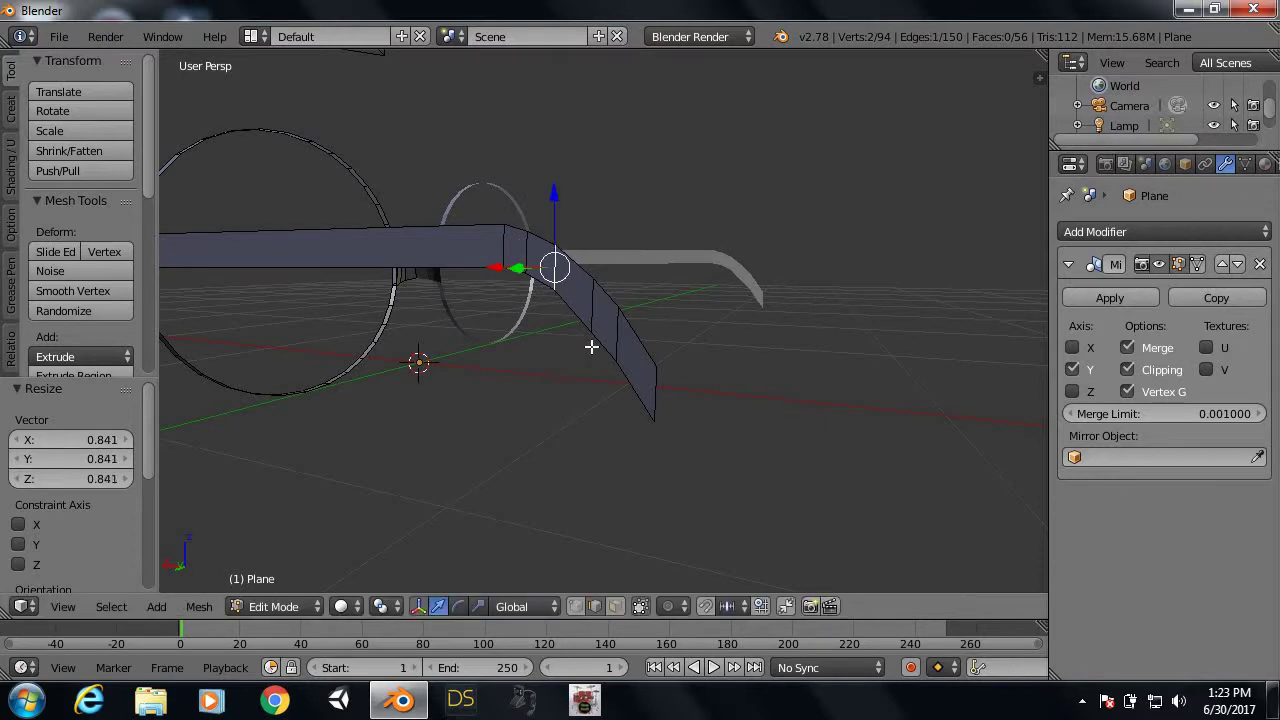
pyautogui.moveTo(590, 330); pyautogui.dragTo(588, 343, button='middle')
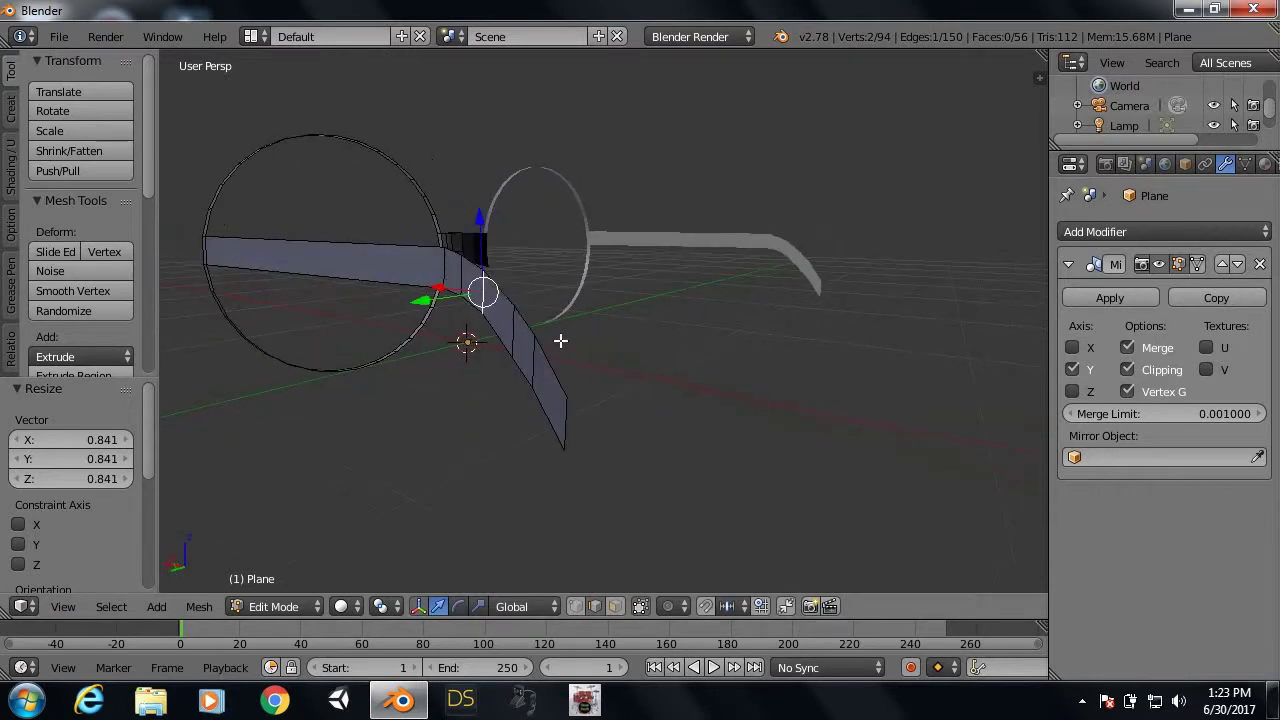
# Step: Add a Solidify modifier to the glasses frame
pyautogui.scroll(-3, 588, 343)
pyautogui.scroll(-2, 588, 343)
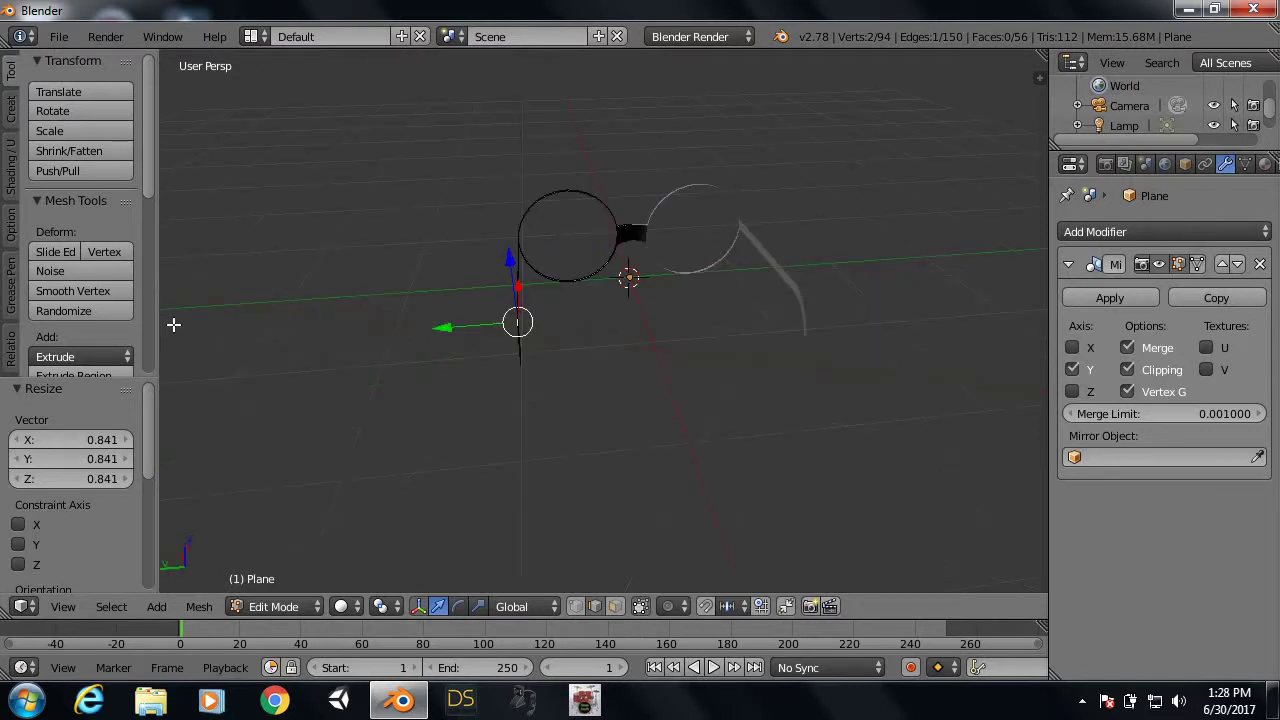
pyautogui.moveTo(284, 309)
pyautogui.mouseDown(button='middle')
pyautogui.moveTo(557, 397)
pyautogui.moveTo(669, 337)
pyautogui.mouseUp(button='middle')
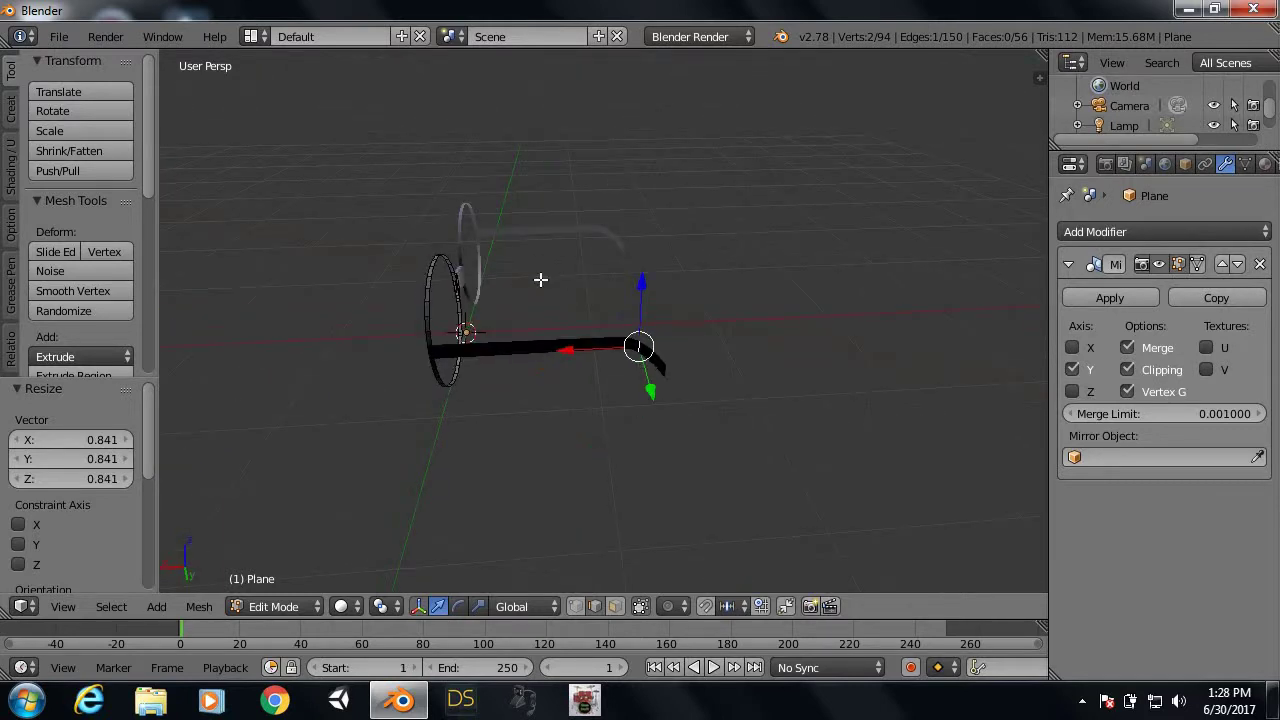
pyautogui.moveTo(540, 279)
pyautogui.mouseDown(button='middle')
pyautogui.moveTo(509, 314)
pyautogui.moveTo(506, 271)
pyautogui.moveTo(465, 305)
pyautogui.moveTo(438, 305)
pyautogui.moveTo(566, 394)
pyautogui.moveTo(666, 363)
pyautogui.moveTo(526, 371)
pyautogui.moveTo(666, 349)
pyautogui.moveTo(629, 351)
pyautogui.moveTo(629, 363)
pyautogui.mouseUp(button='middle')
pyautogui.scroll(3, 495, 330)
pyautogui.scroll(-3, 497, 322)
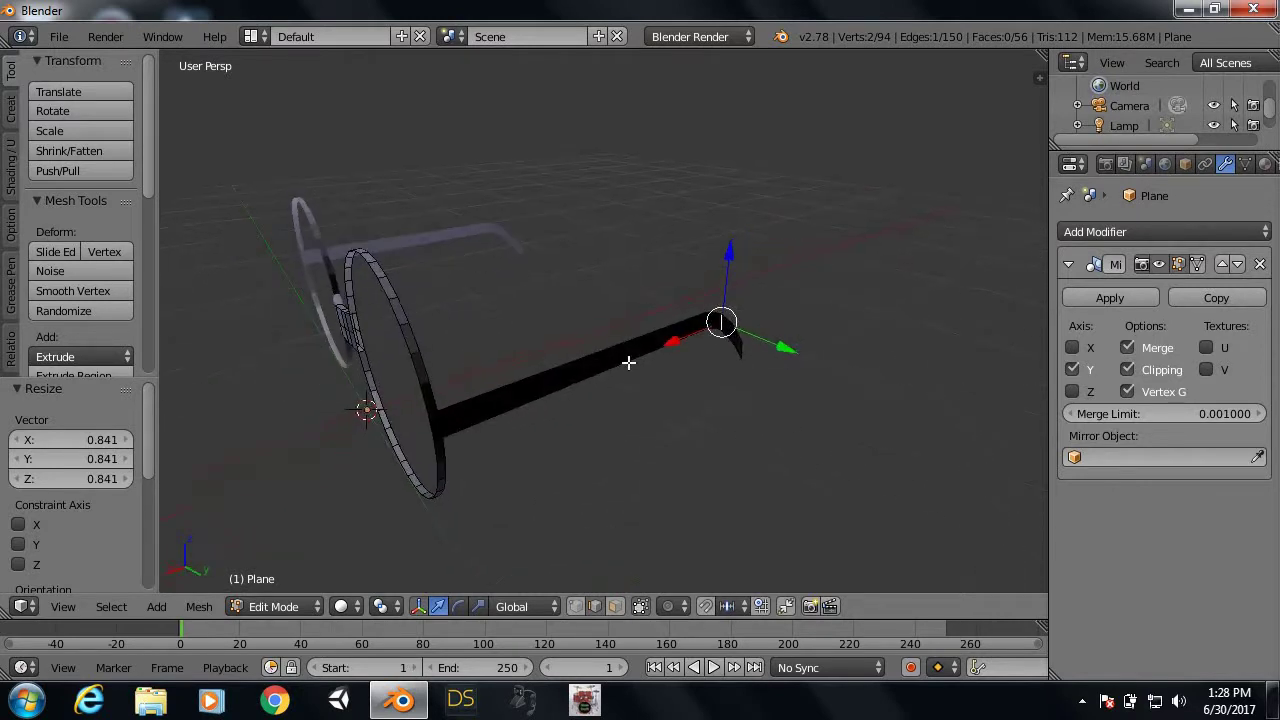
pyautogui.click(1086, 235)
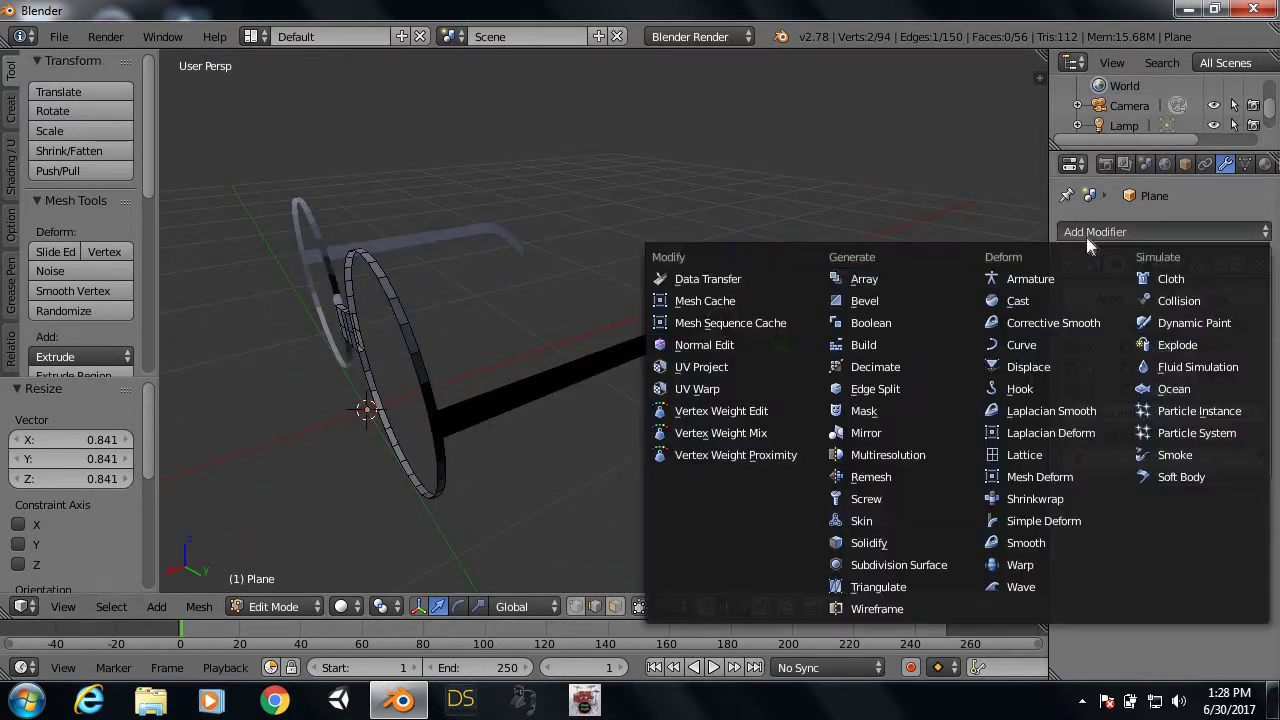
pyautogui.click(869, 538)
pyautogui.moveTo(673, 461)
pyautogui.mouseDown(button='middle')
pyautogui.moveTo(543, 474)
pyautogui.moveTo(475, 500)
pyautogui.mouseUp(button='middle')
pyautogui.moveTo(588, 419)
pyautogui.mouseDown(button='middle')
pyautogui.moveTo(629, 449)
pyautogui.moveTo(700, 440)
pyautogui.moveTo(879, 325)
pyautogui.moveTo(737, 419)
pyautogui.mouseUp(button='middle')
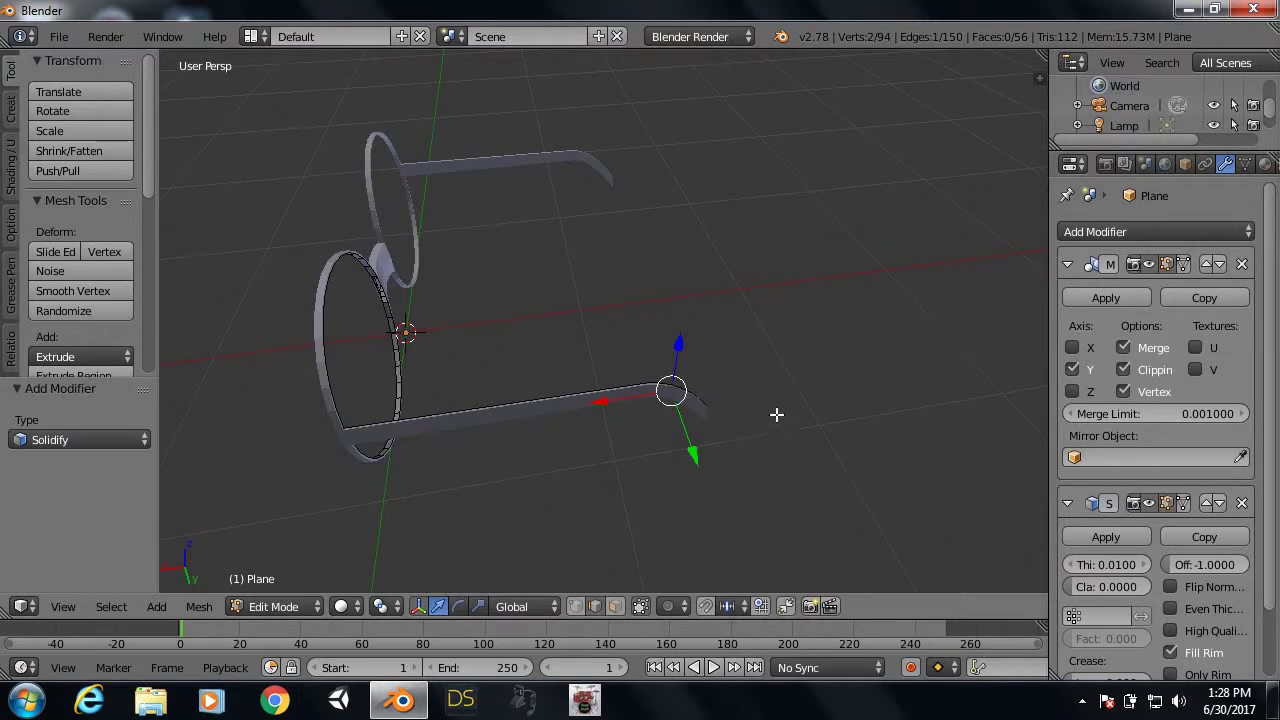
# Step: Raise the Solidify thickness to 0.0120 and inspect the temple and hinge
pyautogui.click(1144, 566)
pyautogui.click(1144, 566)
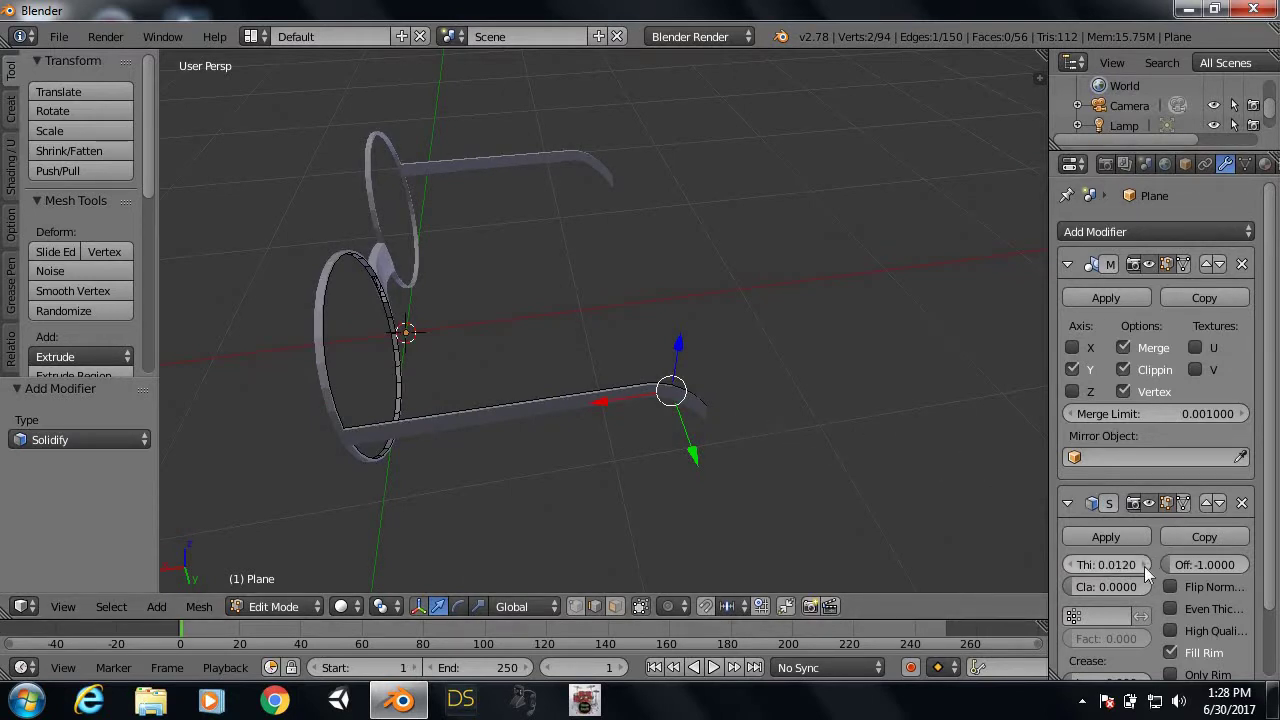
pyautogui.moveTo(865, 407)
pyautogui.mouseDown(button='middle')
pyautogui.moveTo(608, 434)
pyautogui.moveTo(551, 394)
pyautogui.moveTo(450, 393)
pyautogui.mouseUp(button='middle')
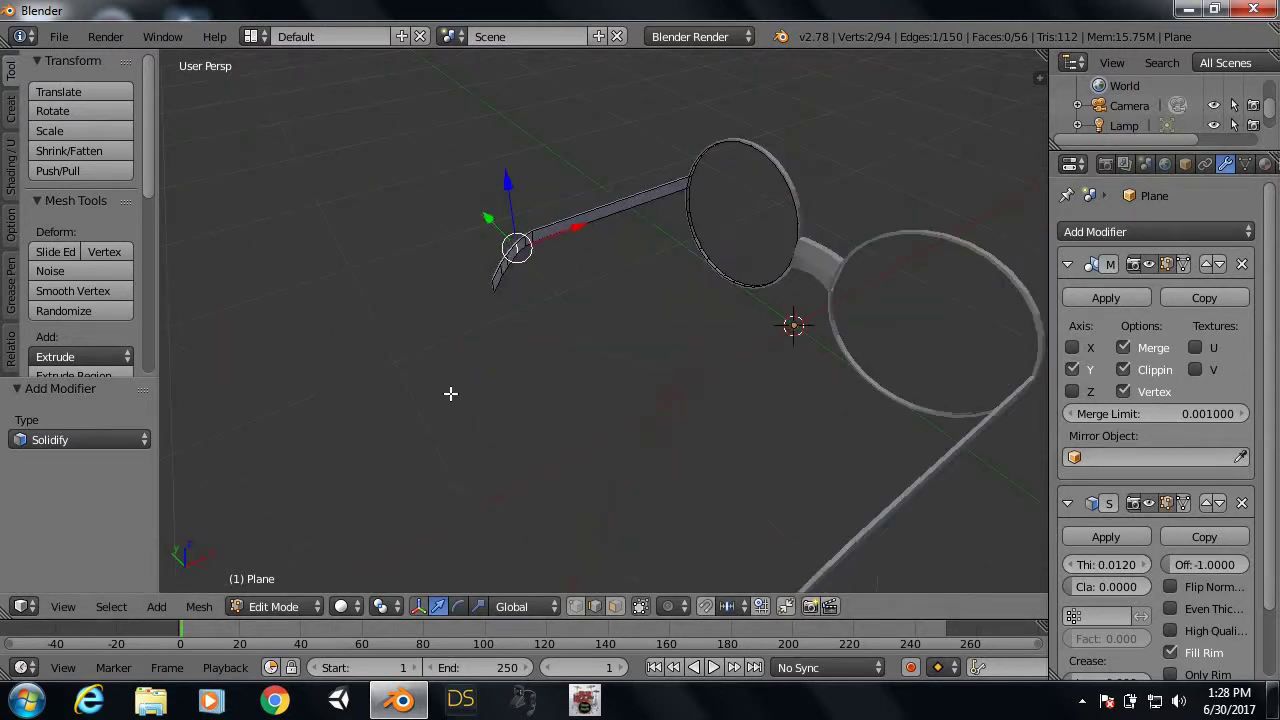
pyautogui.moveTo(652, 345)
pyautogui.mouseDown(button='middle')
pyautogui.moveTo(566, 329)
pyautogui.moveTo(697, 311)
pyautogui.moveTo(589, 270)
pyautogui.mouseUp(button='middle')
pyautogui.scroll(3, 572, 300)
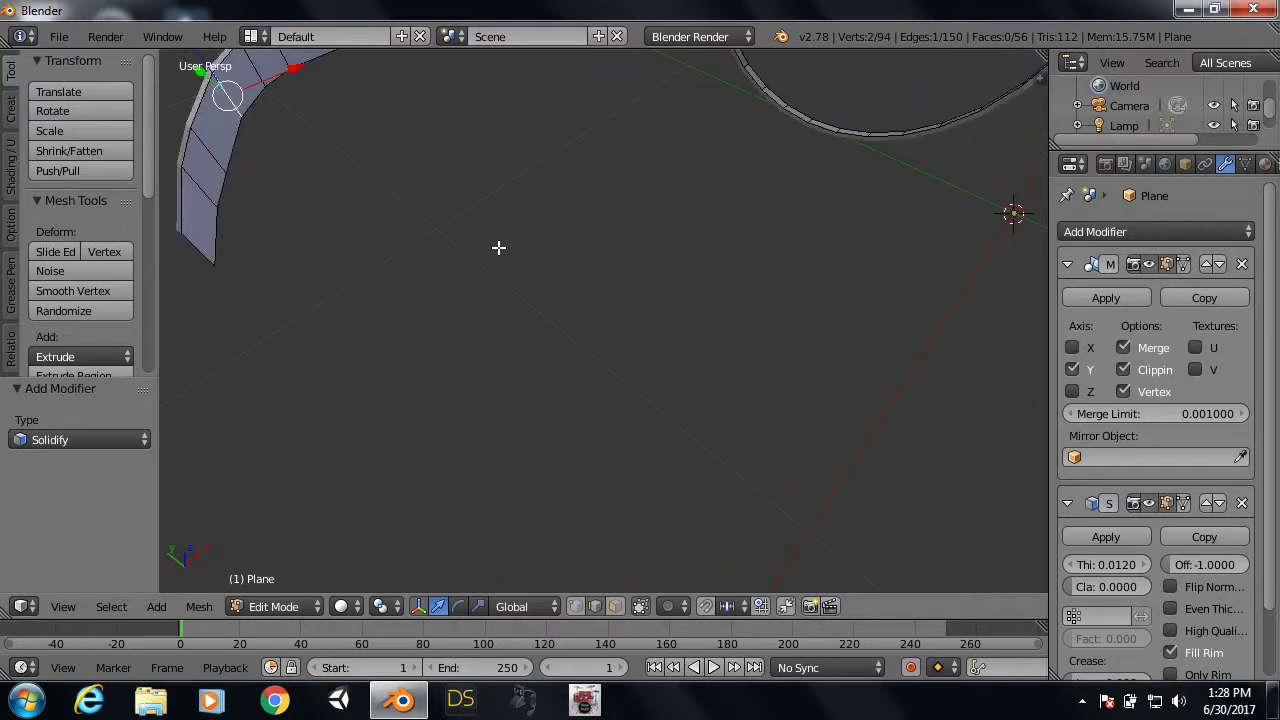
pyautogui.moveTo(498, 247)
pyautogui.mouseDown(button='middle')
pyautogui.moveTo(800, 480)
pyautogui.moveTo(646, 400)
pyautogui.moveTo(715, 367)
pyautogui.moveTo(551, 331)
pyautogui.moveTo(744, 259)
pyautogui.moveTo(751, 214)
pyautogui.moveTo(714, 220)
pyautogui.mouseUp(button='middle')
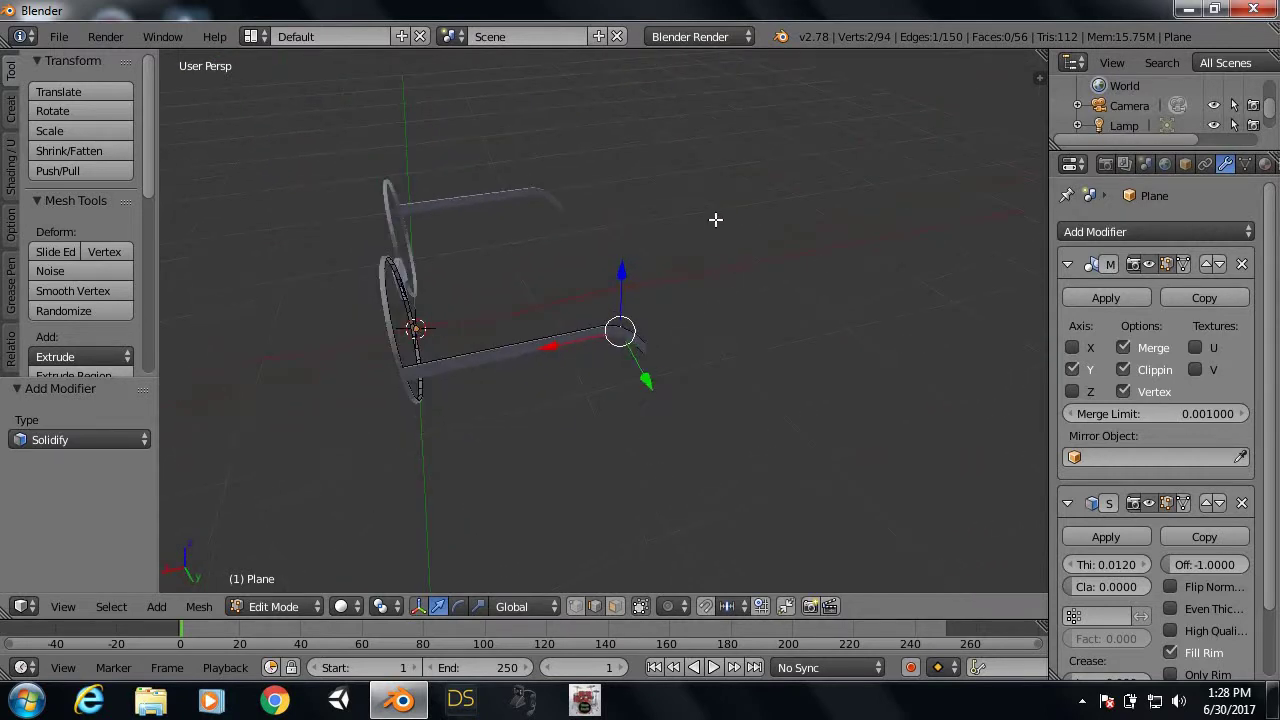
# Step: Delete the Solidify modifier so only the Mirror remains
pyautogui.click(1243, 503)
pyautogui.moveTo(654, 443)
pyautogui.mouseDown(button='middle')
pyautogui.moveTo(554, 401)
pyautogui.moveTo(526, 406)
pyautogui.moveTo(514, 354)
pyautogui.moveTo(375, 360)
pyautogui.moveTo(508, 343)
pyautogui.moveTo(534, 369)
pyautogui.moveTo(533, 348)
pyautogui.mouseUp(button='middle')
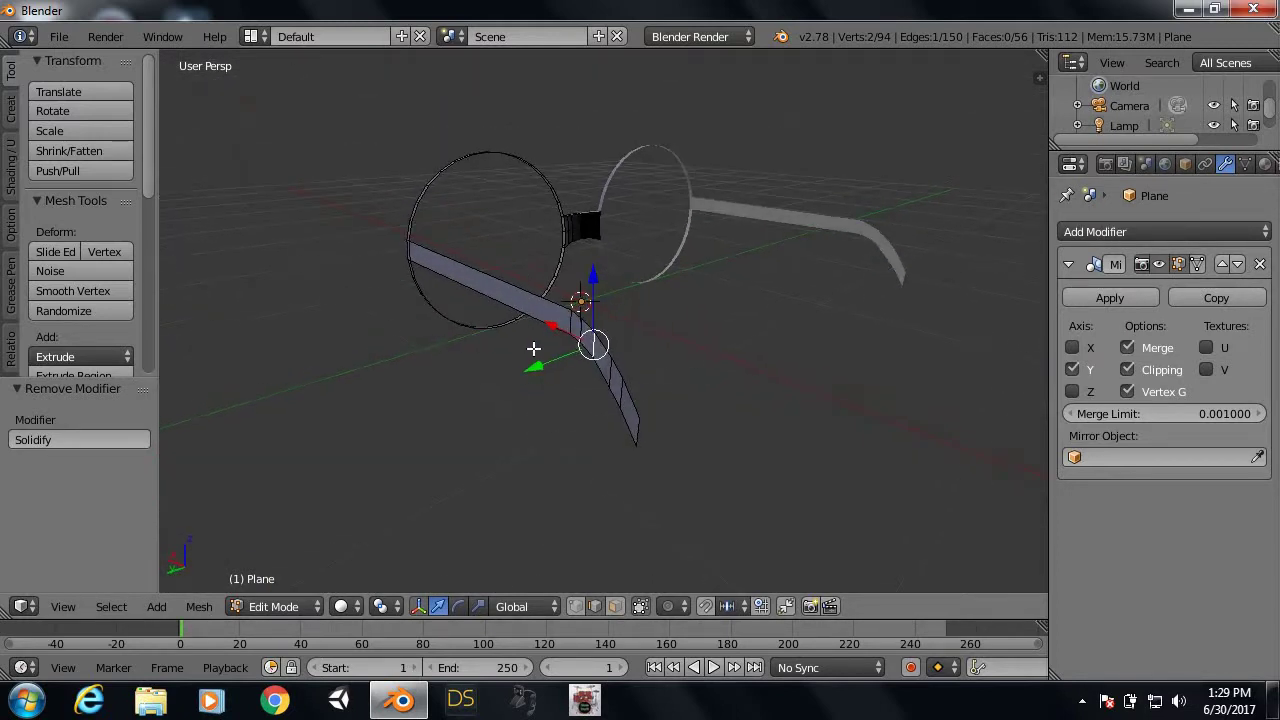
pyautogui.scroll(3, 600, 360)
pyautogui.scroll(1, 584, 365)
pyautogui.scroll(1, 570, 368)
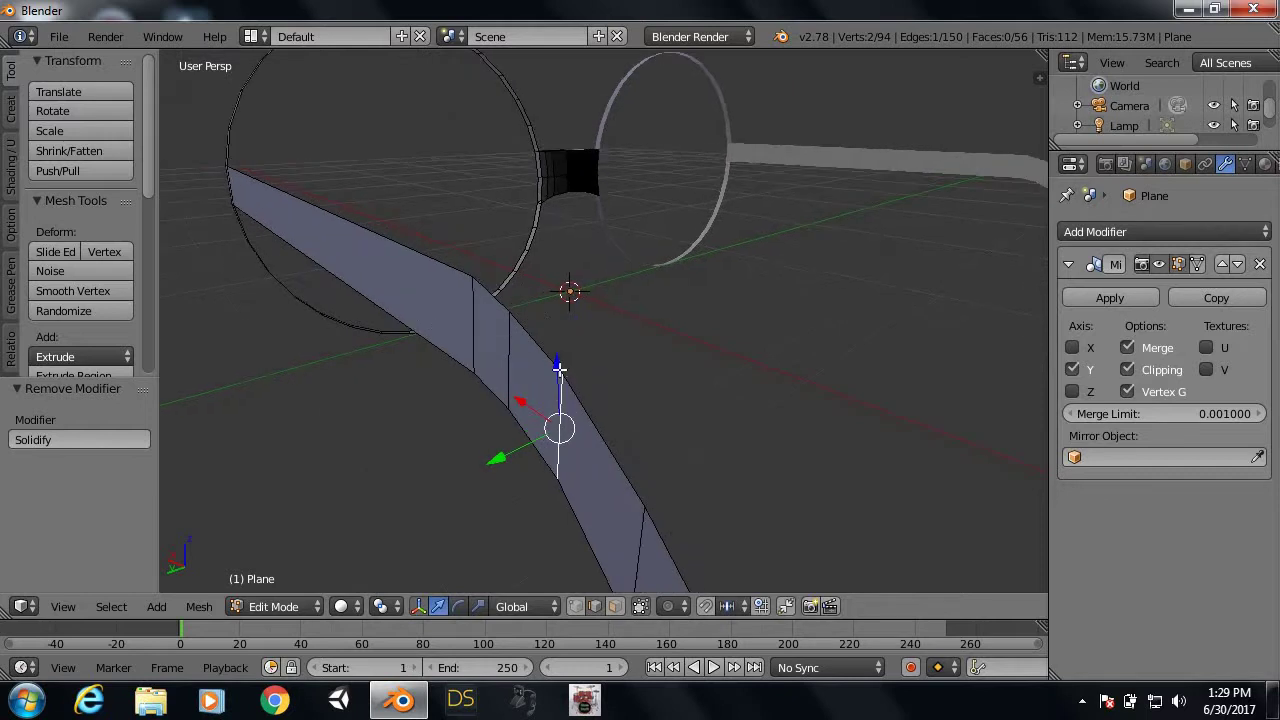
pyautogui.scroll(-1, 534, 371)
pyautogui.moveTo(534, 371); pyautogui.dragTo(497, 382, button='middle')
pyautogui.moveTo(503, 334)
pyautogui.mouseDown(button='middle')
pyautogui.moveTo(527, 333)
pyautogui.moveTo(529, 348)
pyautogui.mouseUp(button='middle')
# Step: Pick a temple-arm face in Face select mode, then switch to Edge mode and pick an edge
pyautogui.hotkey('ctrl', 'Tab')
pyautogui.click(512, 352)
pyautogui.click(507, 340)
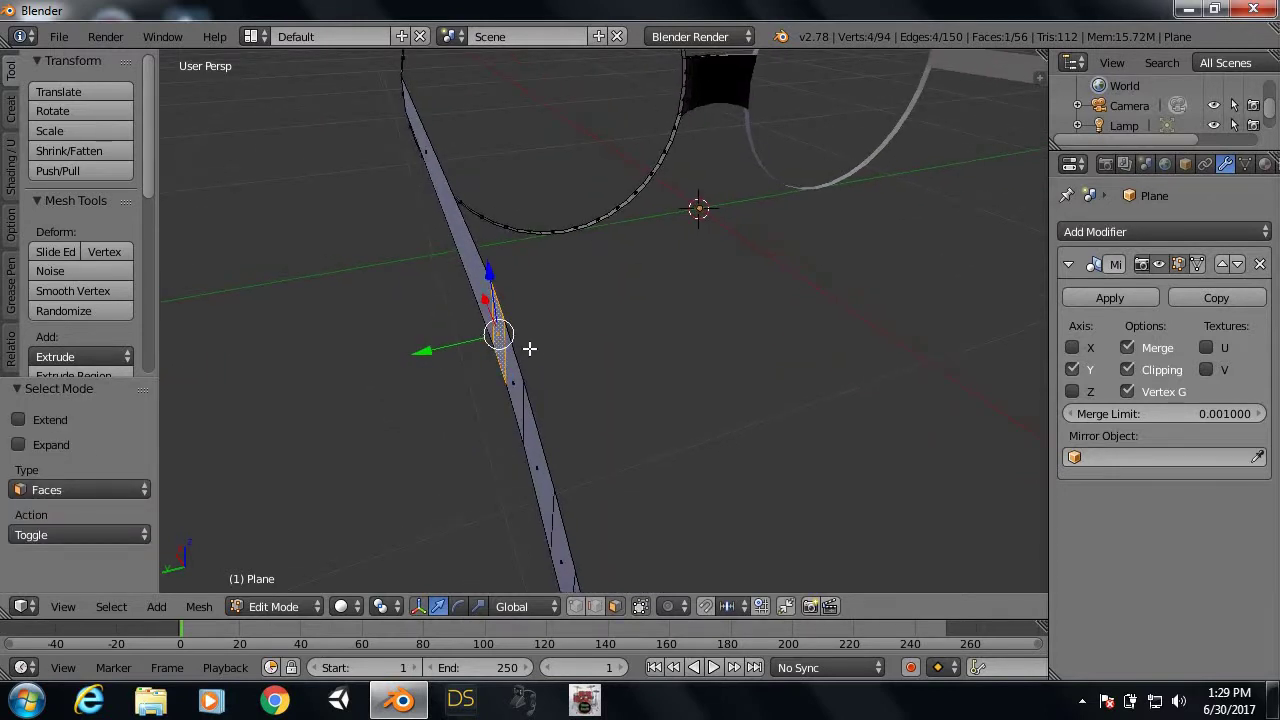
pyautogui.hotkey('ctrl', 'Tab')
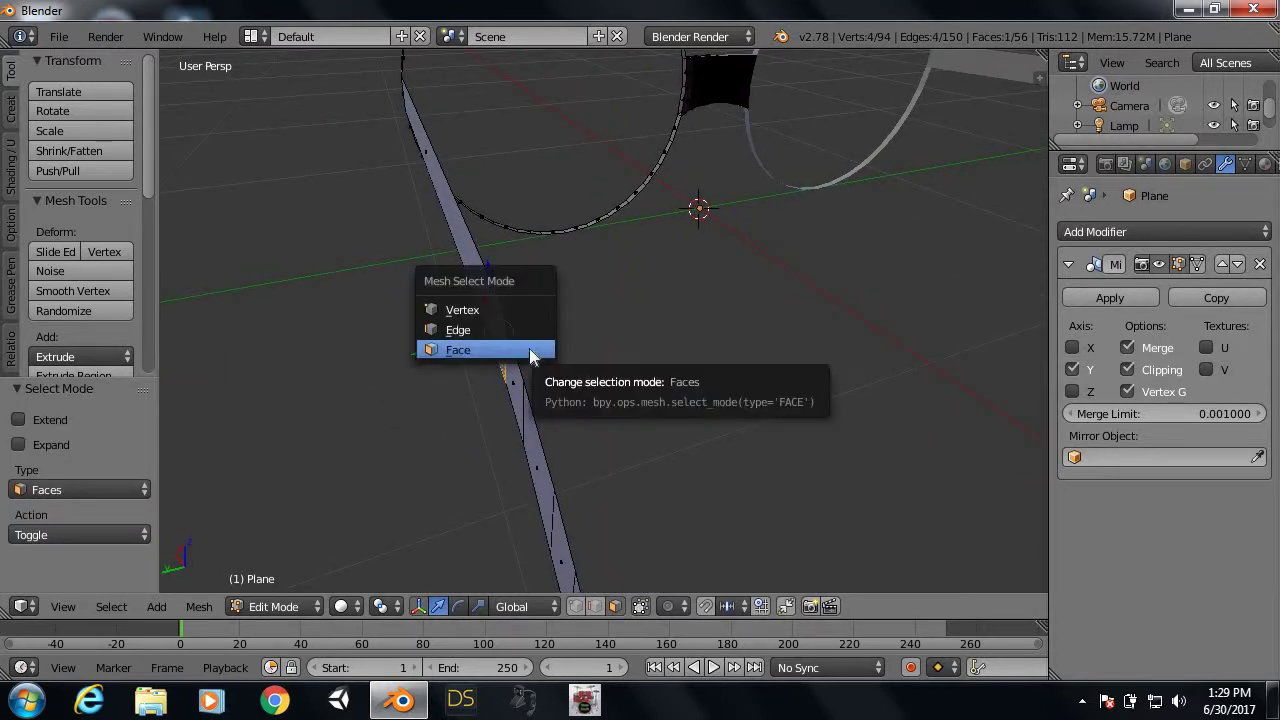
pyautogui.click(530, 330)
pyautogui.moveTo(525, 389)
pyautogui.mouseDown(button='middle')
pyautogui.moveTo(592, 371)
pyautogui.moveTo(586, 380)
pyautogui.mouseUp(button='middle')
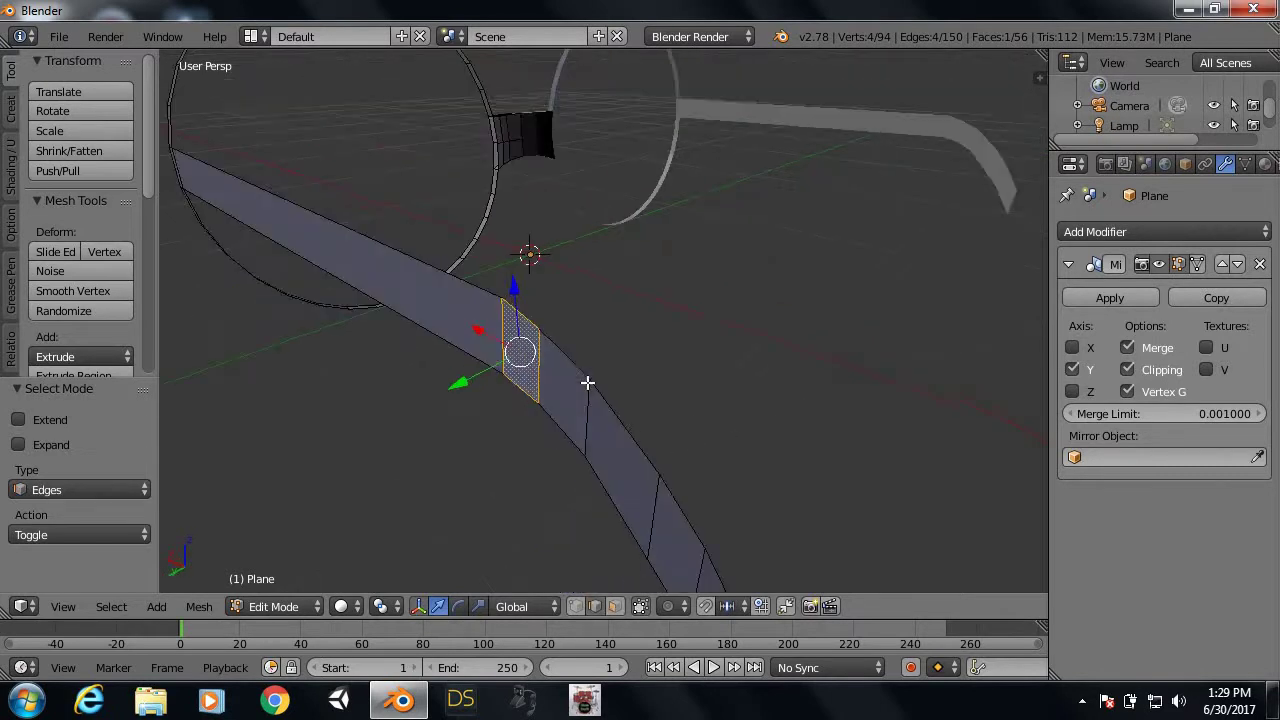
pyautogui.rightClick(586, 382)
pyautogui.moveTo(694, 372)
pyautogui.mouseDown(button='middle')
pyautogui.moveTo(706, 386)
pyautogui.moveTo(763, 340)
pyautogui.moveTo(721, 342)
pyautogui.mouseUp(button='middle')
pyautogui.scroll(2, 657, 369)
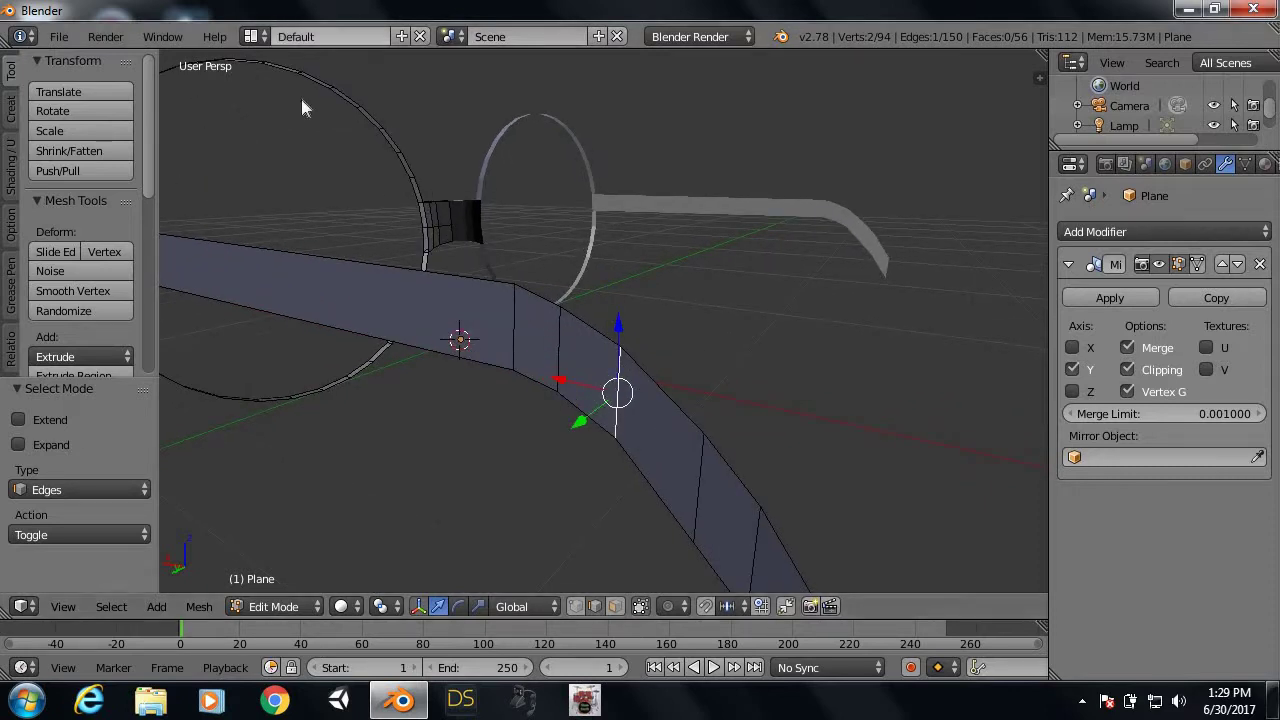
pyautogui.moveTo(500, 371)
pyautogui.mouseDown(button='middle')
pyautogui.moveTo(489, 374)
pyautogui.moveTo(515, 371)
pyautogui.mouseUp(button='middle')
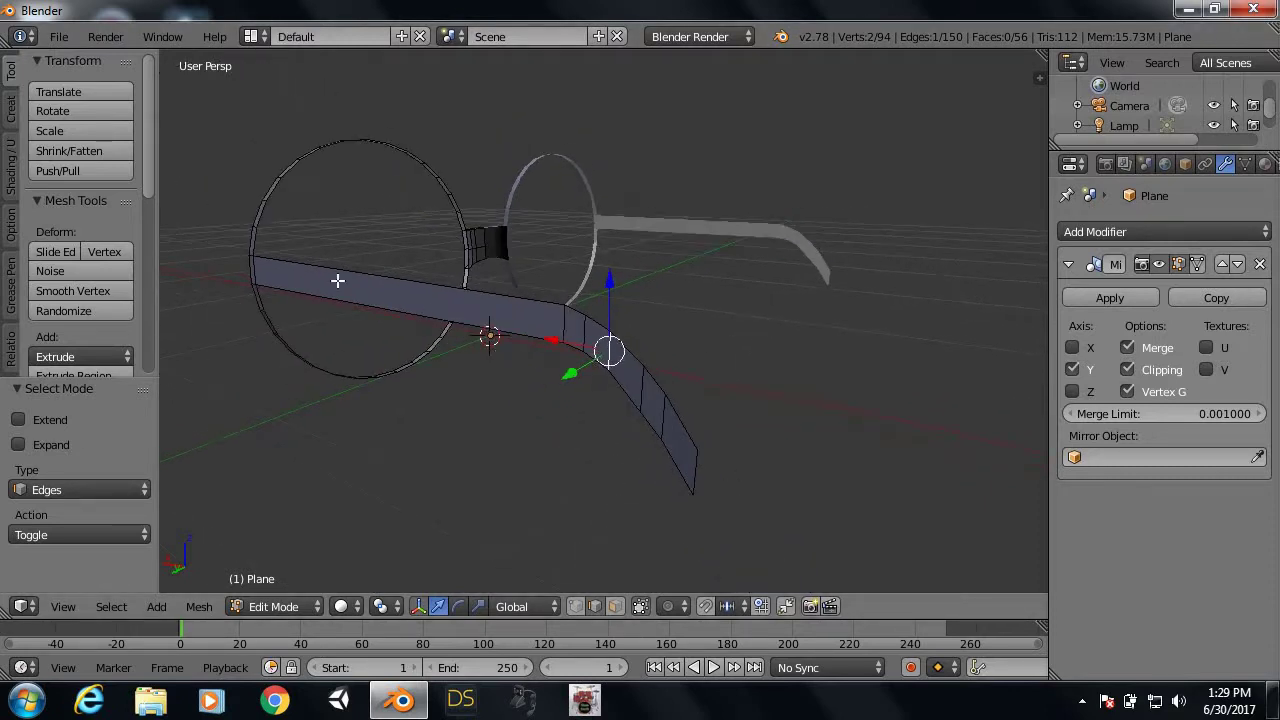
# Step: In wireframe, lower the cylinder onto the arm, tilt it about -10 degrees and slide it along
pyautogui.moveTo(471, 293)
pyautogui.mouseDown(button='middle')
pyautogui.moveTo(451, 306)
pyautogui.moveTo(546, 340)
pyautogui.moveTo(512, 295)
pyautogui.mouseUp(button='middle')
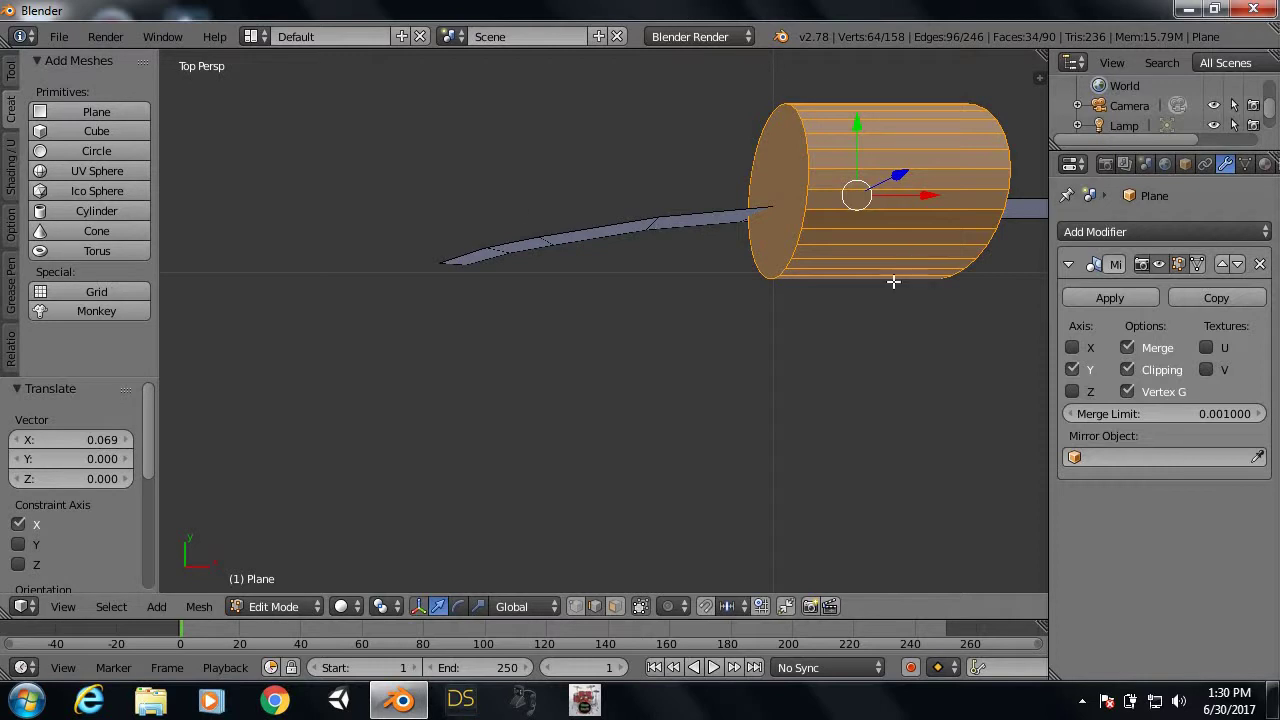
pyautogui.moveTo(894, 280)
pyautogui.mouseDown(button='middle')
pyautogui.moveTo(743, 286)
pyautogui.moveTo(808, 260)
pyautogui.mouseUp(button='middle')
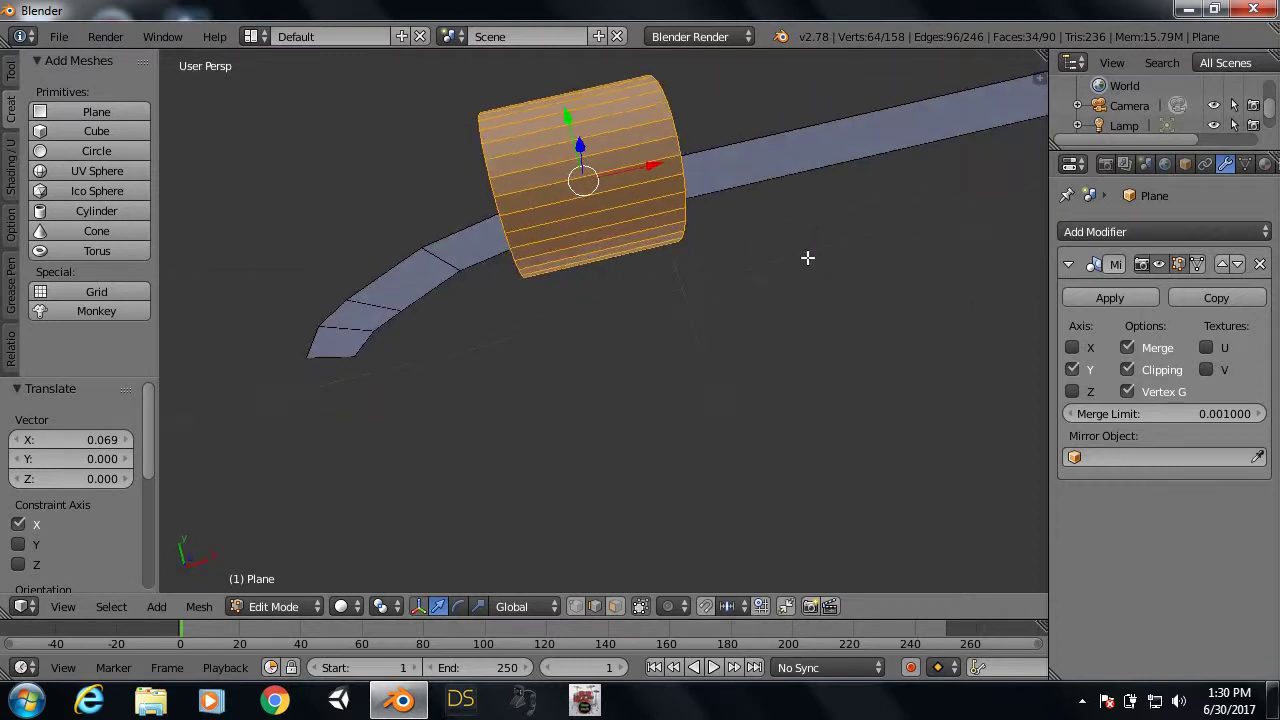
pyautogui.press('z')
pyautogui.scroll(3, 708, 283)
pyautogui.scroll(-4, 660, 246)
pyautogui.moveTo(672, 234)
pyautogui.mouseDown(button='middle')
pyautogui.moveTo(646, 271)
pyautogui.moveTo(686, 409)
pyautogui.moveTo(677, 309)
pyautogui.moveTo(680, 354)
pyautogui.moveTo(582, 194)
pyautogui.mouseUp(button='middle')
pyautogui.moveTo(543, 132); pyautogui.dragTo(543, 171)
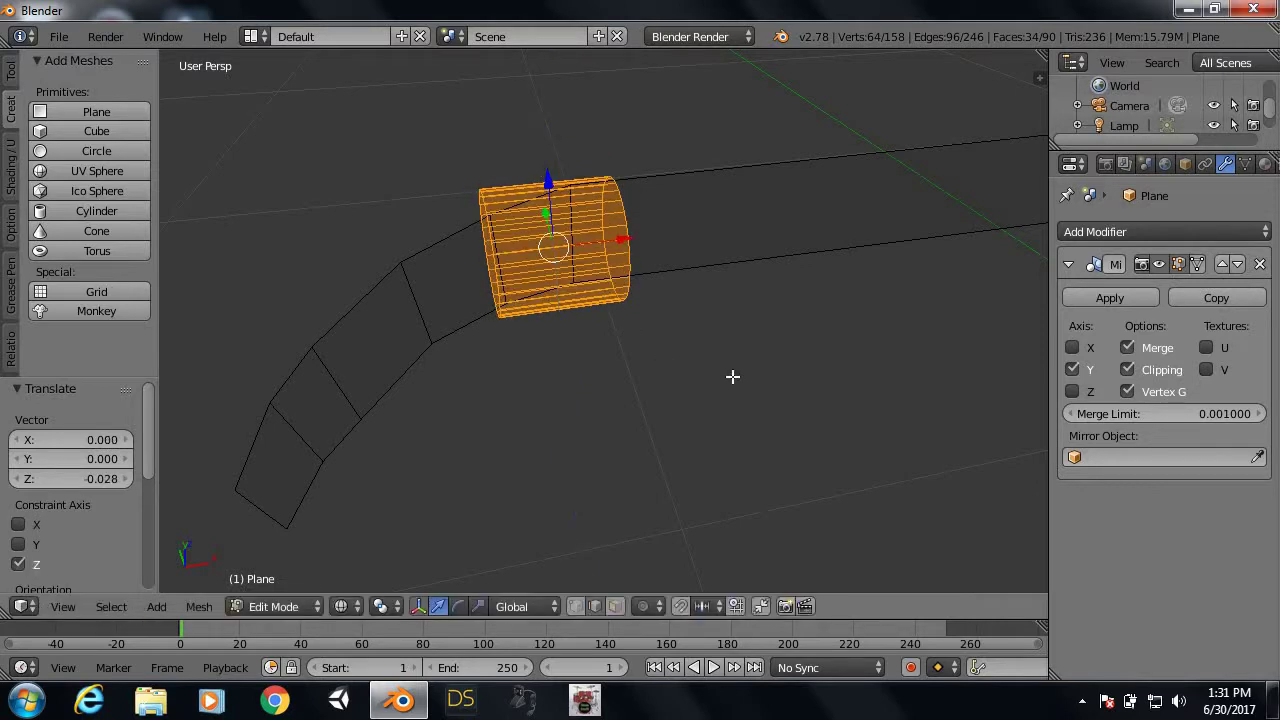
pyautogui.press('r')
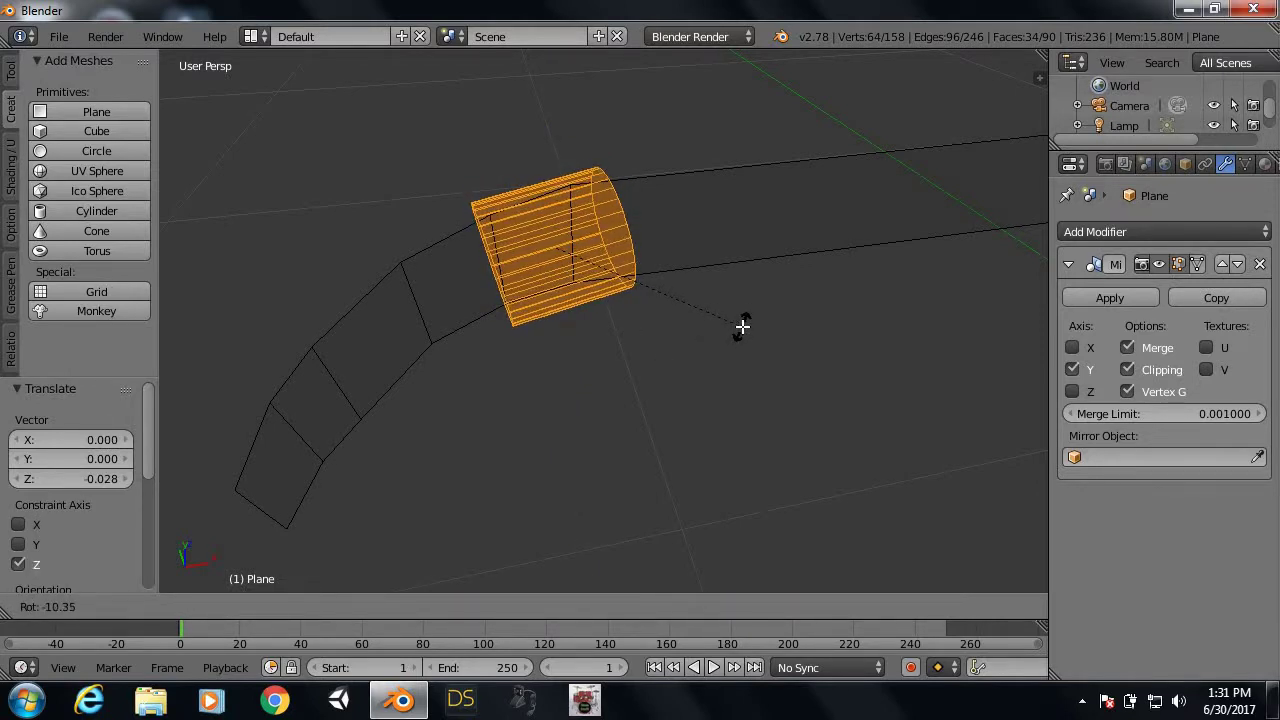
pyautogui.click(666, 261)
pyautogui.moveTo(634, 246)
pyautogui.mouseDown()
pyautogui.moveTo(578, 272)
pyautogui.moveTo(606, 257)
pyautogui.mouseUp()
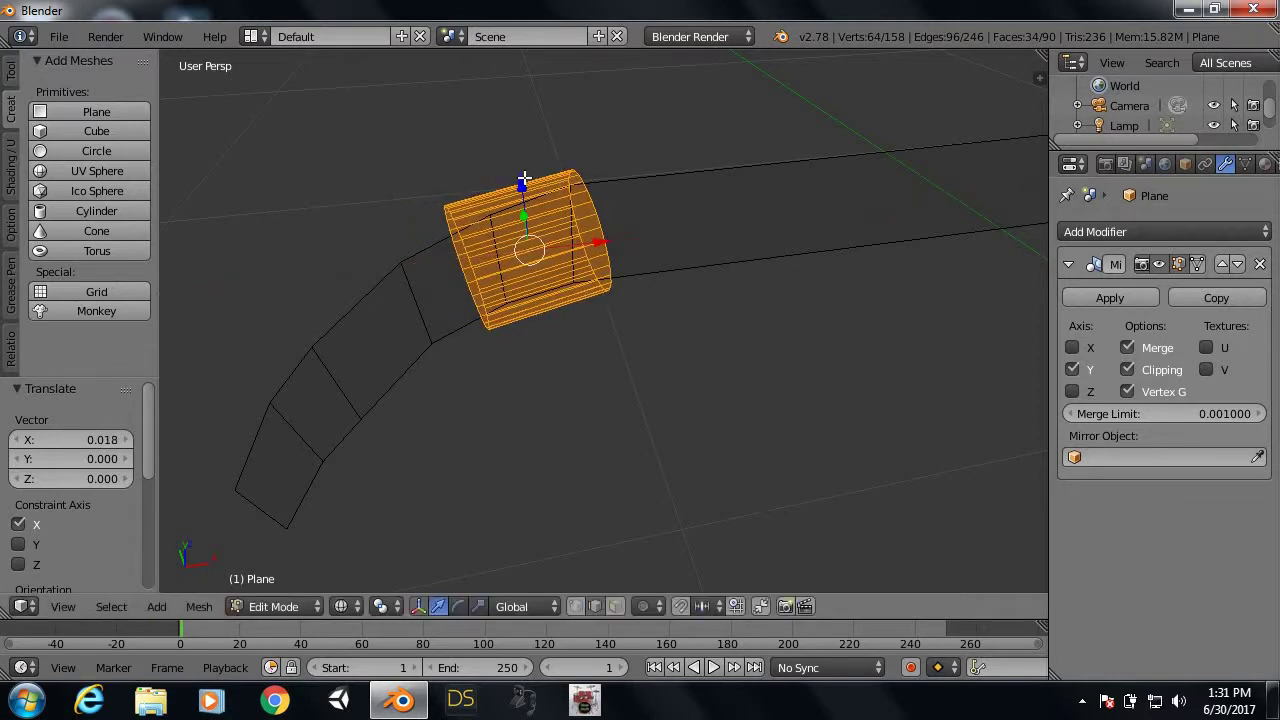
pyautogui.moveTo(524, 180); pyautogui.dragTo(537, 210)
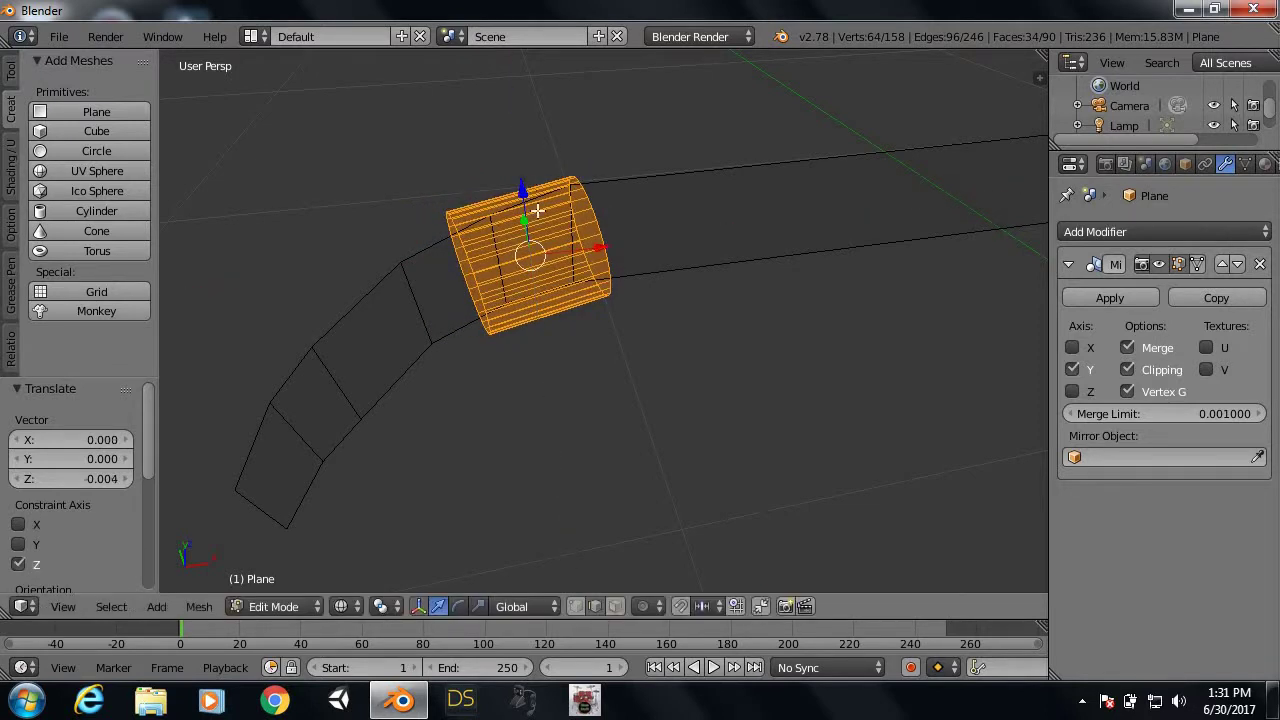
# Step: Try a small Y rotation, undo it, and flatten the cylinder along Y to 0.256
pyautogui.moveTo(537, 210)
pyautogui.mouseDown(button='middle')
pyautogui.moveTo(729, 226)
pyautogui.moveTo(831, 286)
pyautogui.moveTo(703, 343)
pyautogui.moveTo(620, 345)
pyautogui.moveTo(772, 414)
pyautogui.mouseUp(button='middle')
pyautogui.press('r')
pyautogui.press('y')
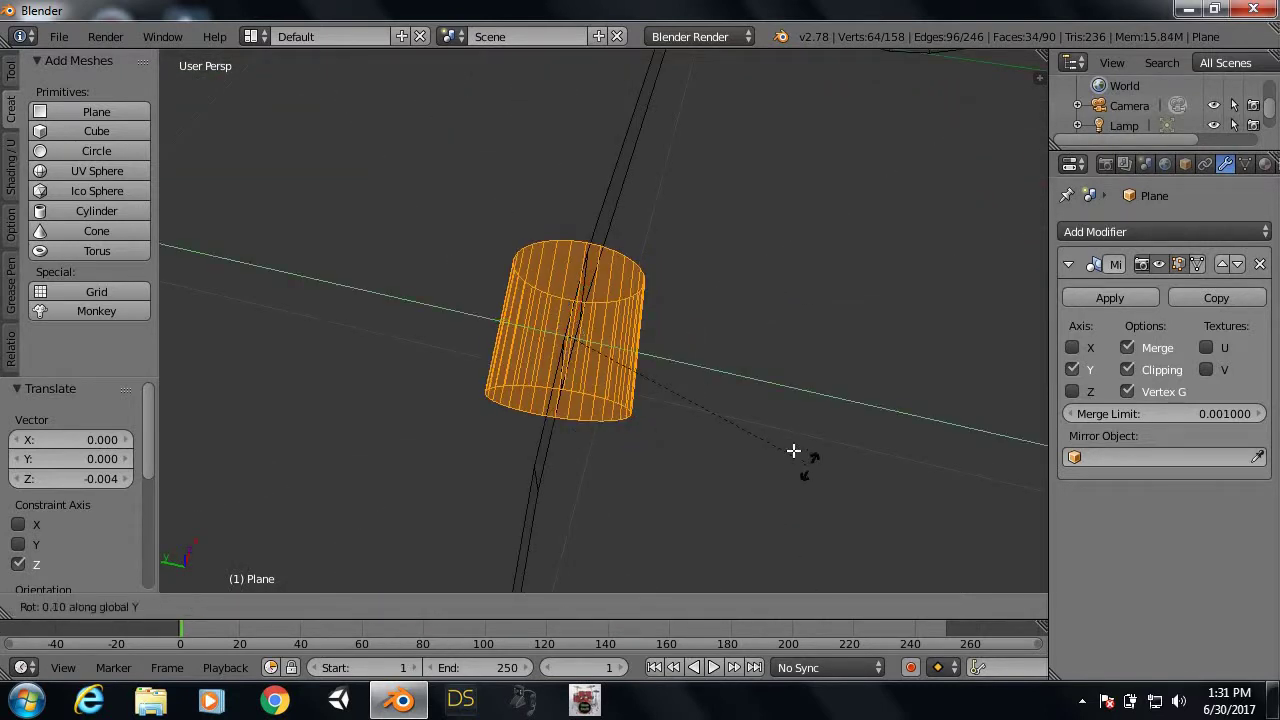
pyautogui.click(713, 422)
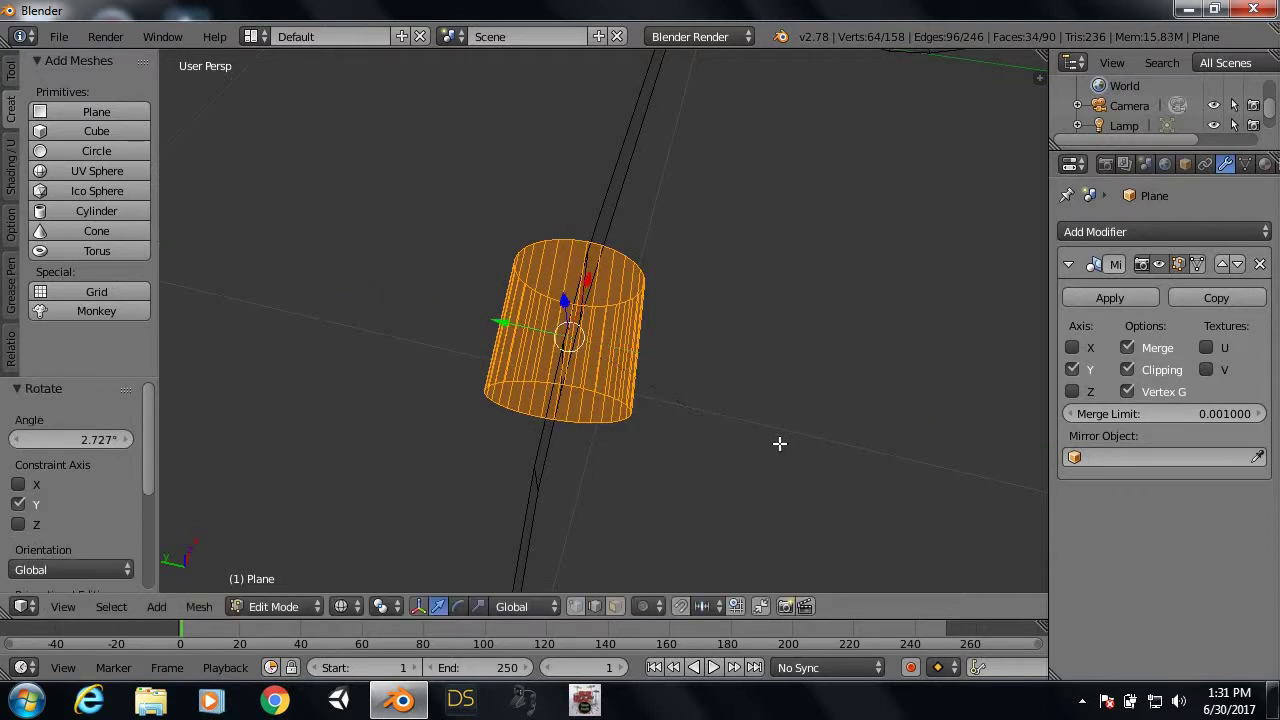
pyautogui.hotkey('ctrl', 'z')
pyautogui.press('s')
pyautogui.press('y')
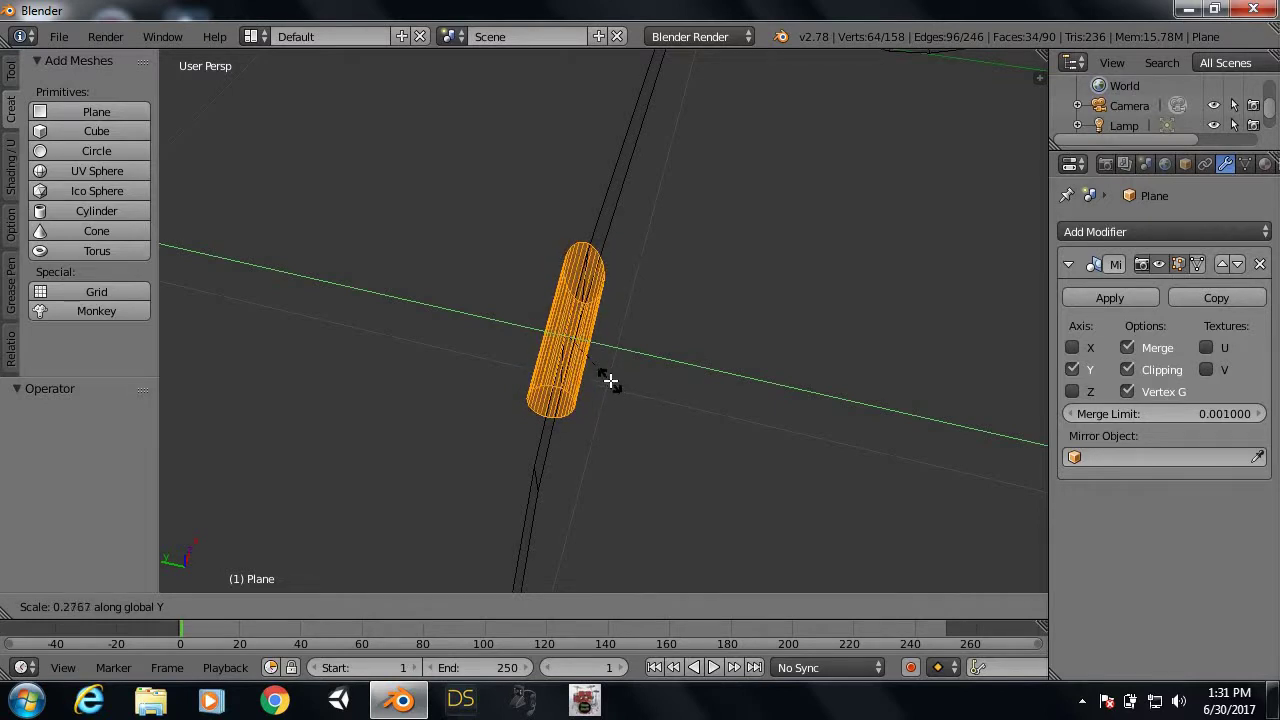
pyautogui.click(608, 380)
# Step: Nudge the cylinder slightly along Y and Z onto the strip's bend
pyautogui.moveTo(669, 363)
pyautogui.mouseDown(button='middle')
pyautogui.moveTo(454, 303)
pyautogui.moveTo(494, 274)
pyautogui.moveTo(669, 269)
pyautogui.moveTo(689, 283)
pyautogui.mouseUp(button='middle')
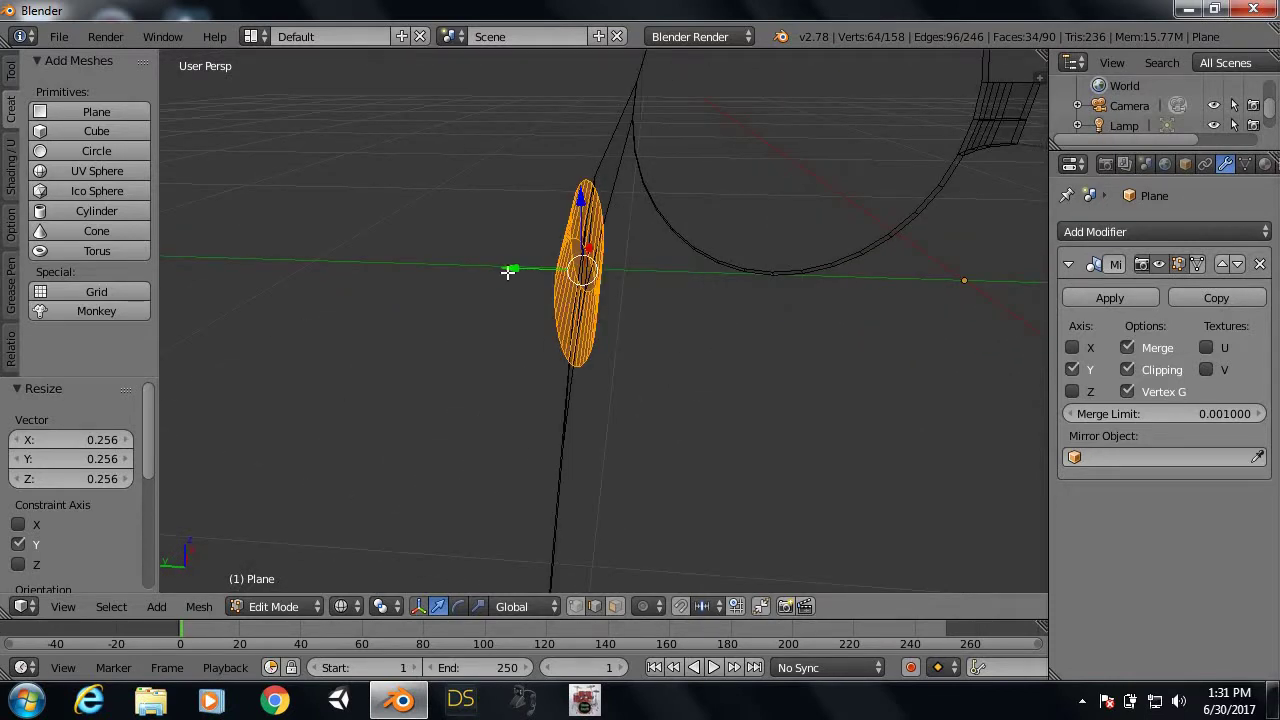
pyautogui.moveTo(508, 272); pyautogui.dragTo(517, 271)
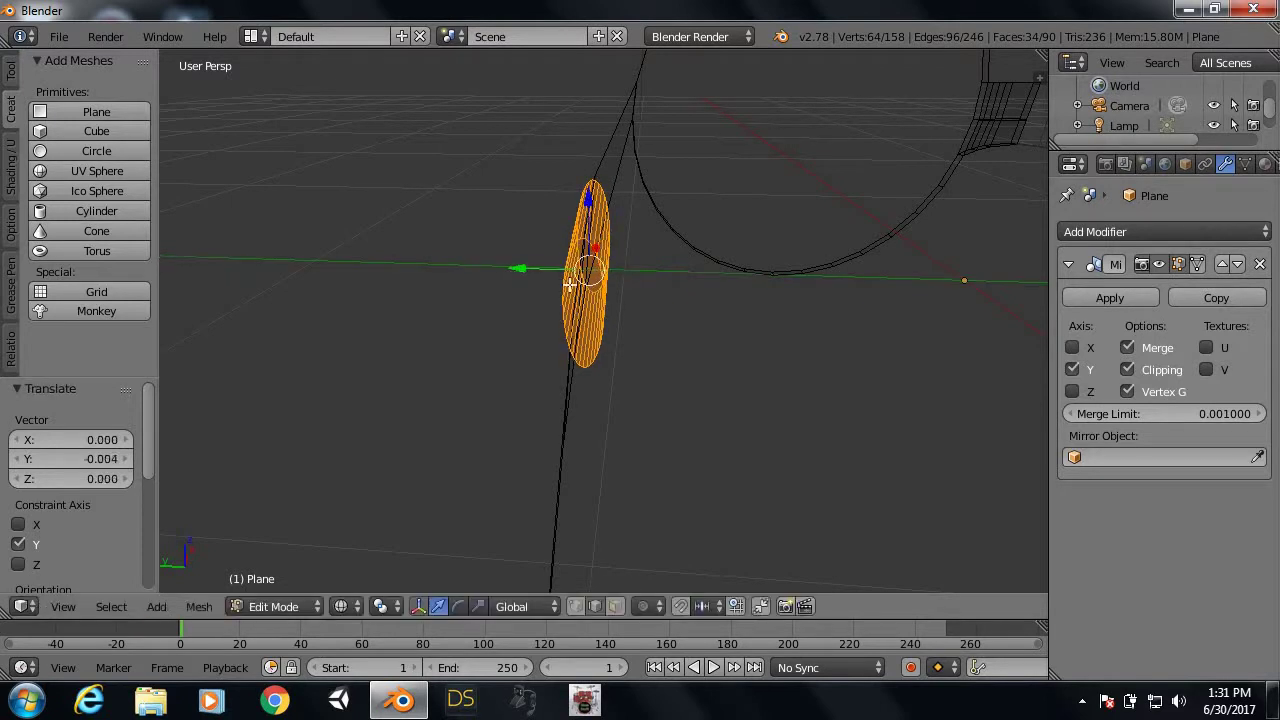
pyautogui.moveTo(517, 271)
pyautogui.mouseDown(button='middle')
pyautogui.moveTo(571, 320)
pyautogui.moveTo(590, 374)
pyautogui.moveTo(657, 380)
pyautogui.moveTo(620, 390)
pyautogui.moveTo(562, 359)
pyautogui.mouseUp(button='middle')
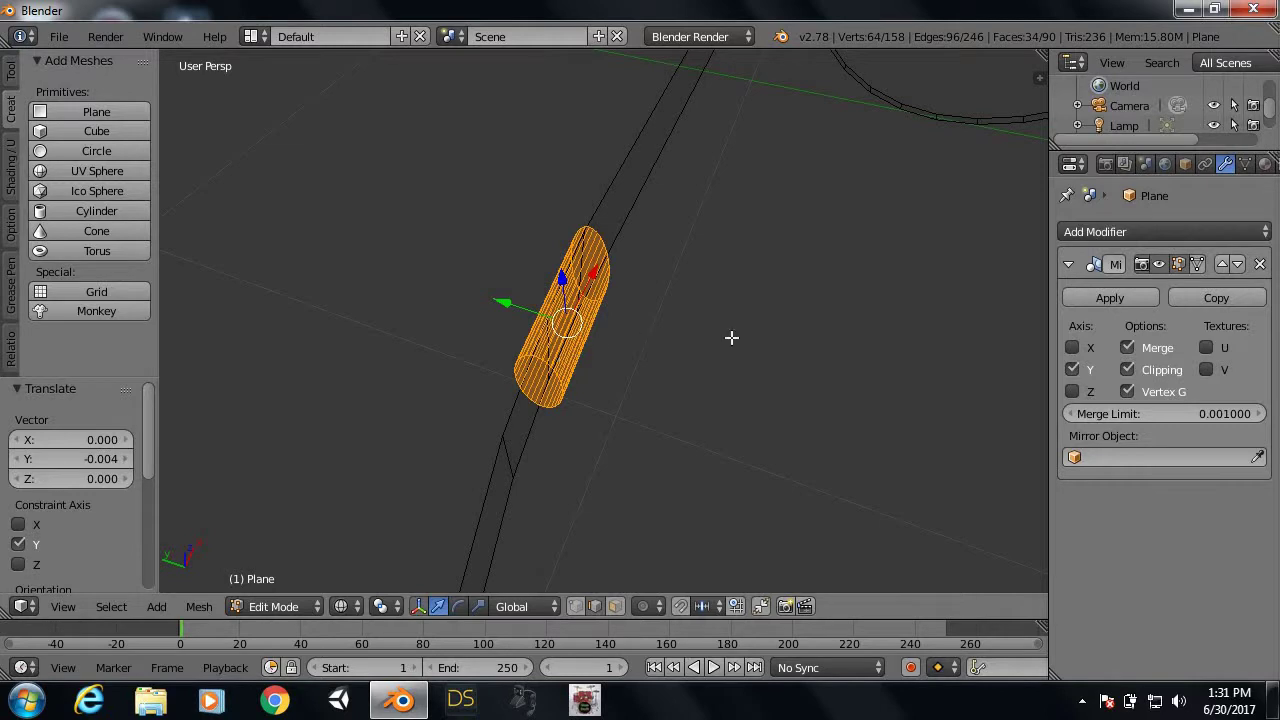
pyautogui.moveTo(766, 370); pyautogui.dragTo(592, 273, button='middle')
pyautogui.moveTo(532, 163); pyautogui.dragTo(537, 155)
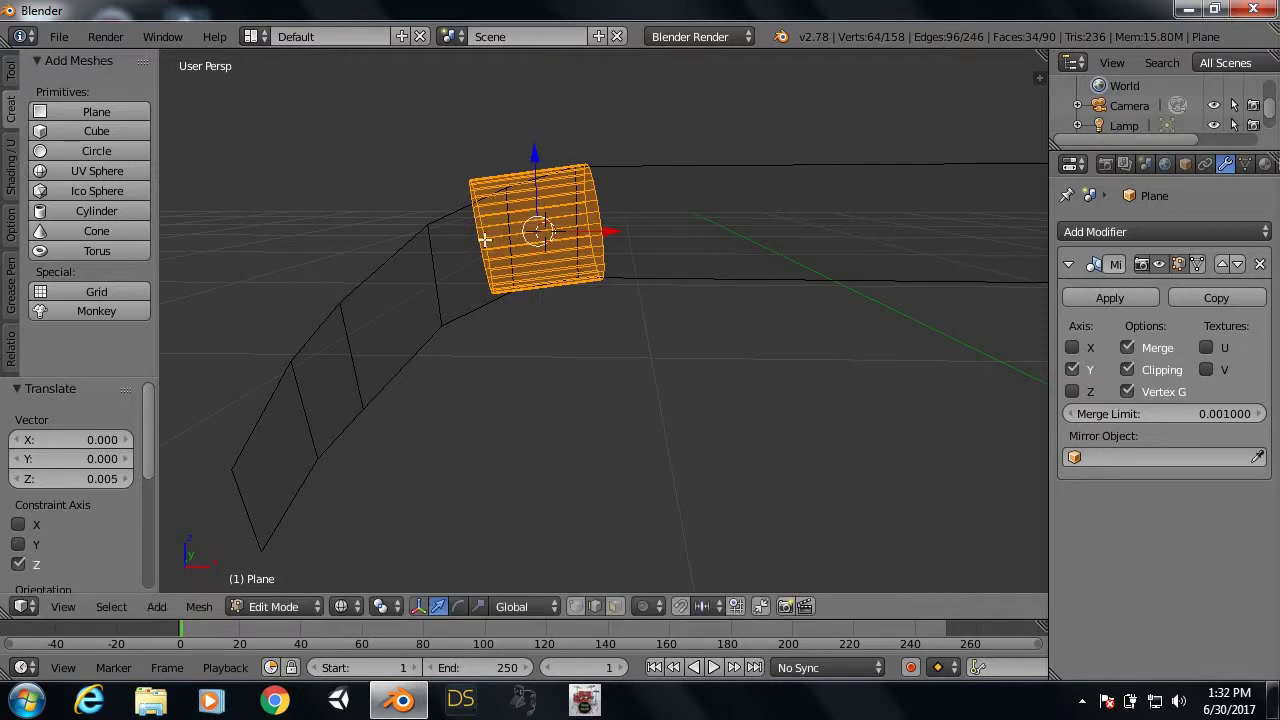
pyautogui.moveTo(484, 238); pyautogui.dragTo(548, 236, button='middle')
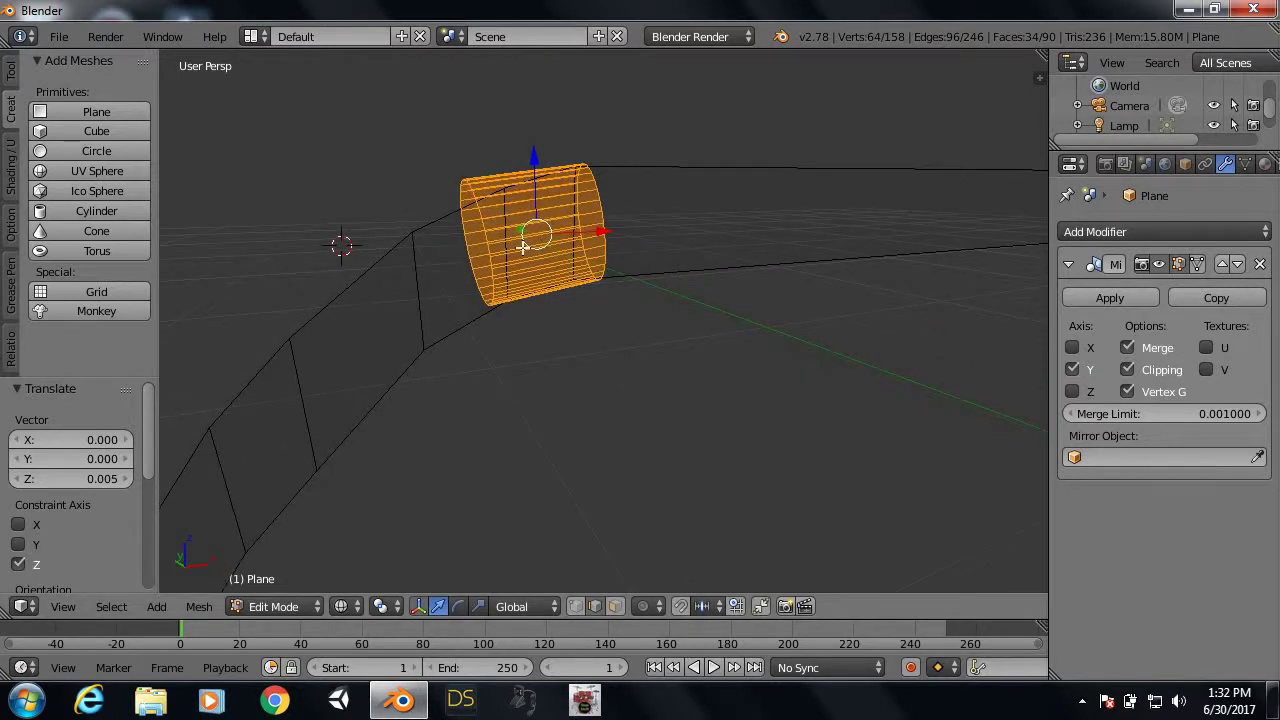
# Step: Return to Object Mode, leave Weight Paint, enable solid shading and re-enter Edit Mode
pyautogui.press('Tab')
pyautogui.hotkey('ctrl', 'Tab')
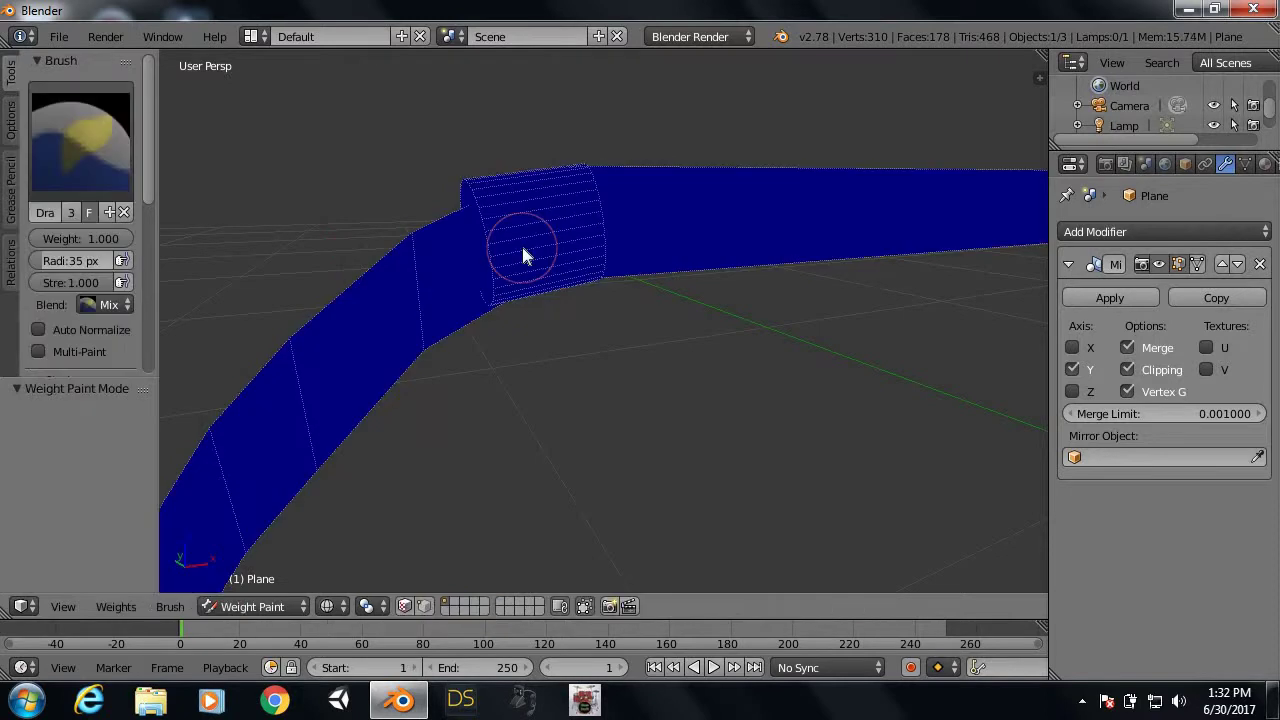
pyautogui.hotkey('ctrl', 'Tab')
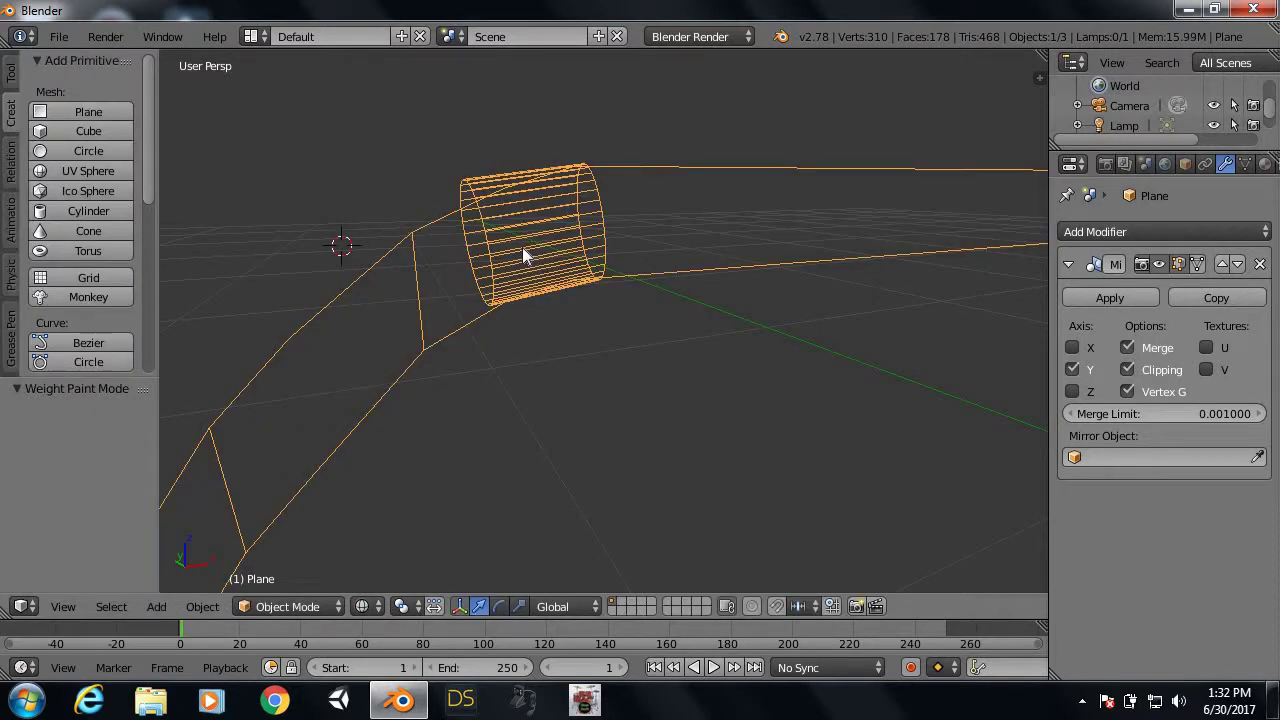
pyautogui.press('z')
pyautogui.moveTo(481, 258)
pyautogui.mouseDown(button='middle')
pyautogui.moveTo(404, 252)
pyautogui.moveTo(514, 280)
pyautogui.moveTo(491, 300)
pyautogui.moveTo(594, 277)
pyautogui.moveTo(481, 270)
pyautogui.mouseUp(button='middle')
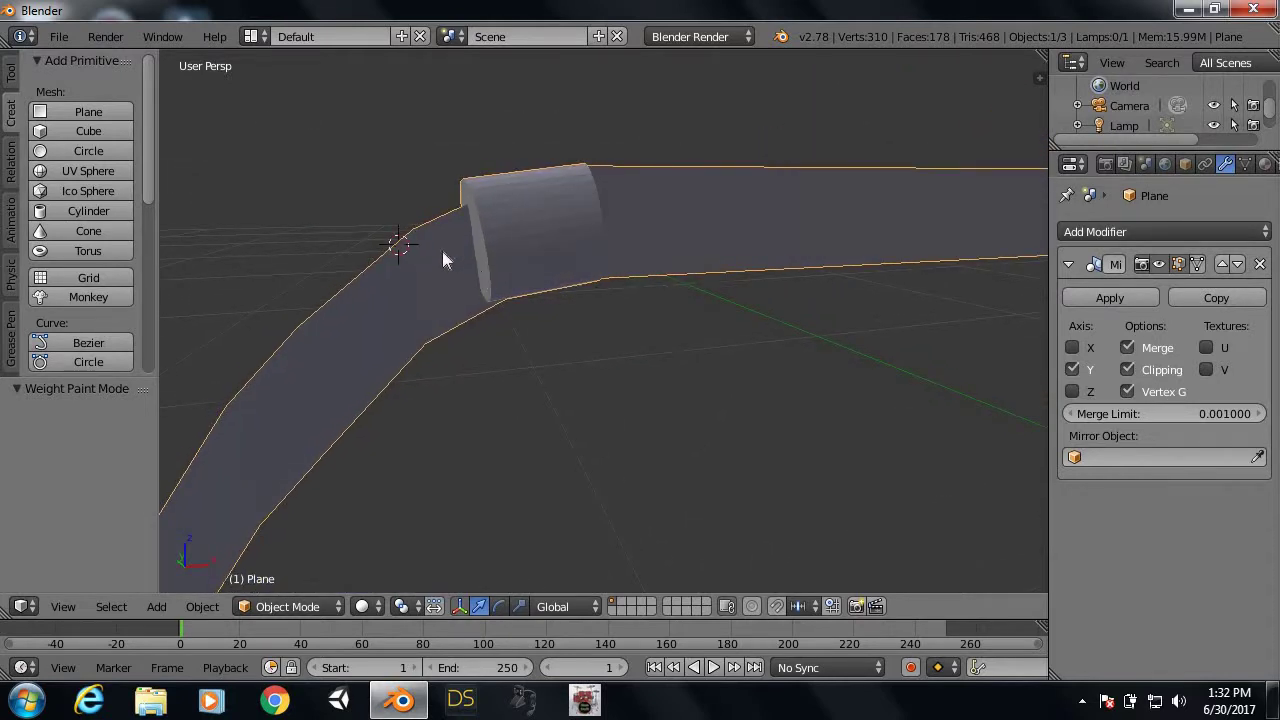
pyautogui.press('Tab')
# Step: Switch to face select mode and select the cylinder's end cap face
pyautogui.hotkey('ctrl', 'Tab')
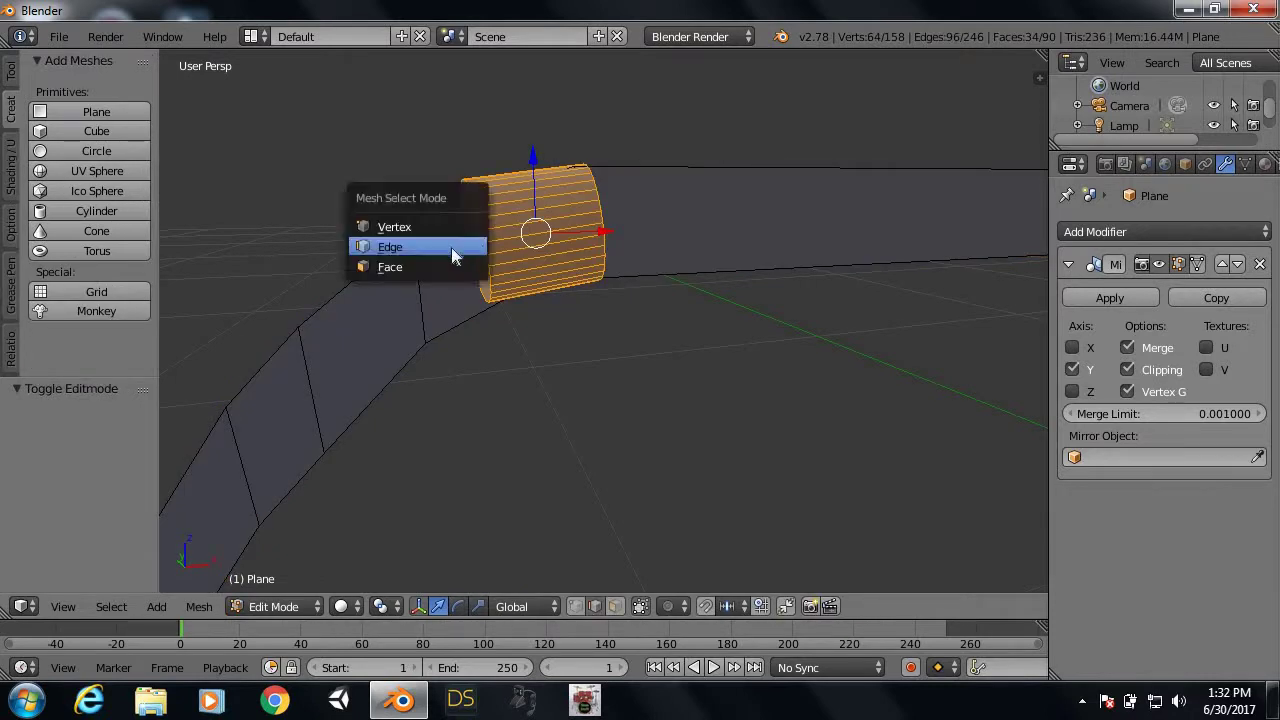
pyautogui.click(464, 264)
pyautogui.rightClick(473, 249)
pyautogui.rightClick(481, 241)
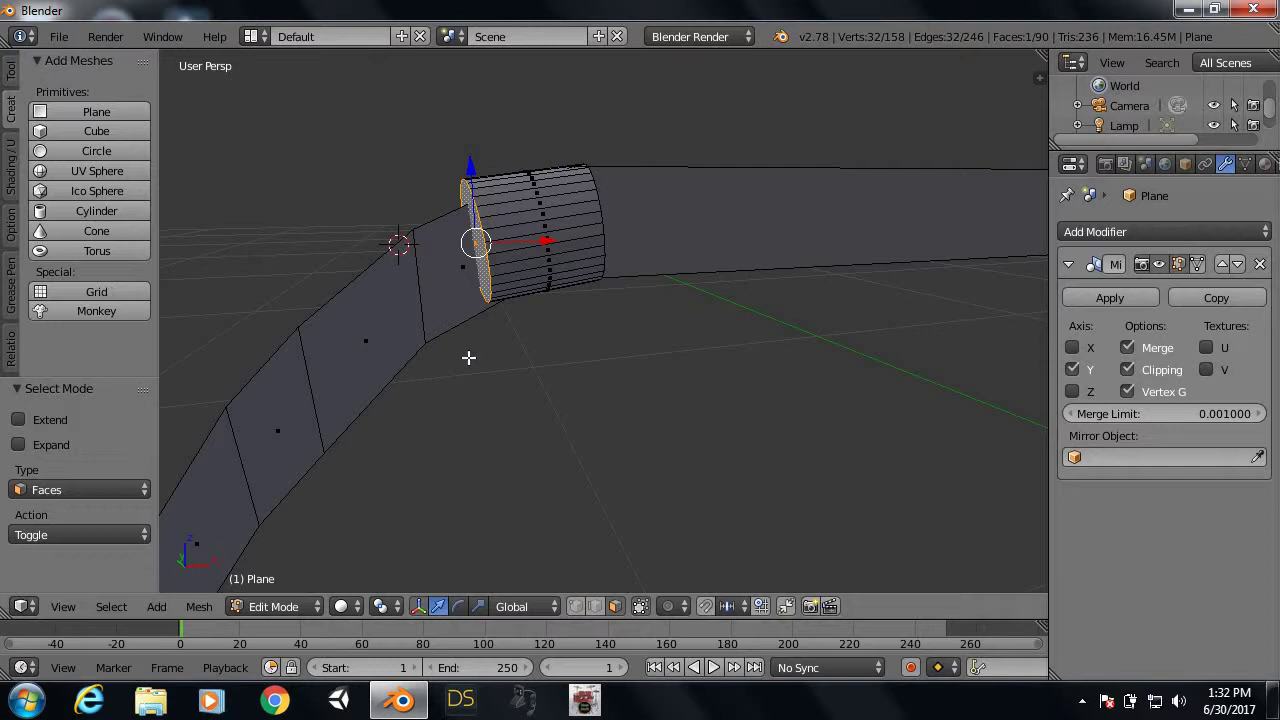
# Step: Extrude the end cap into two tube sections, lowering each new end along Z
pyautogui.press('e')
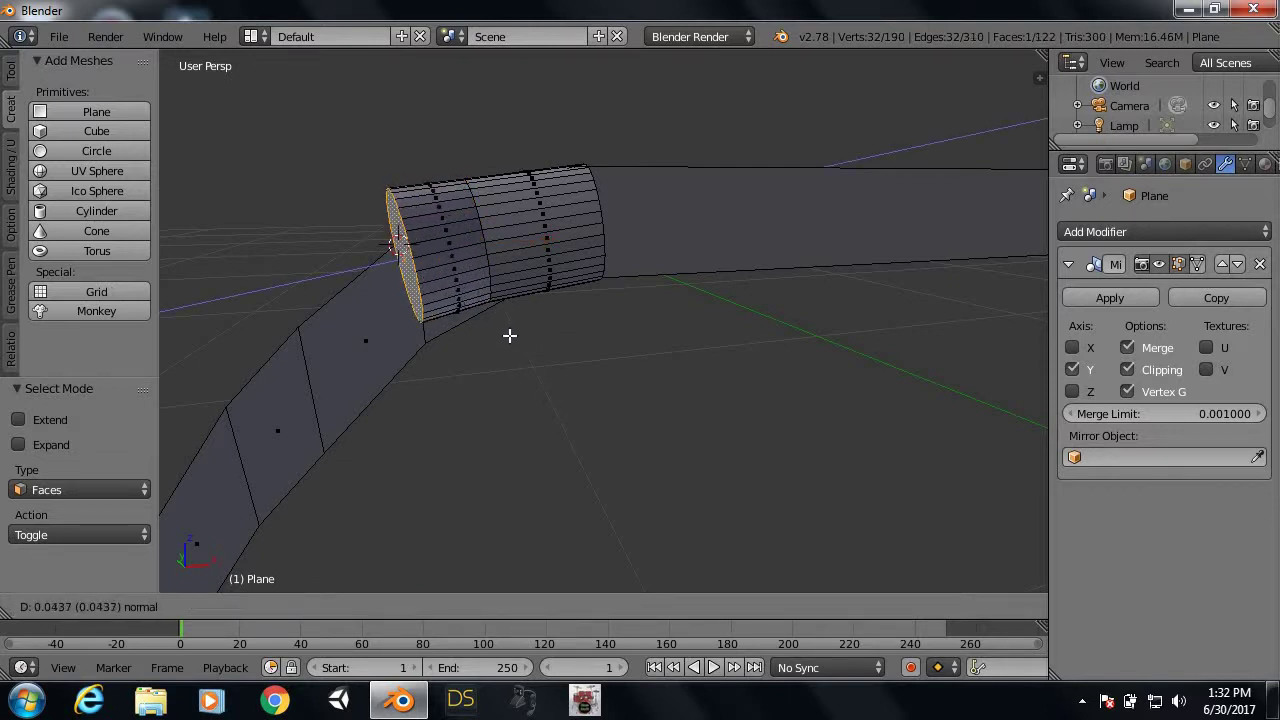
pyautogui.click(518, 333)
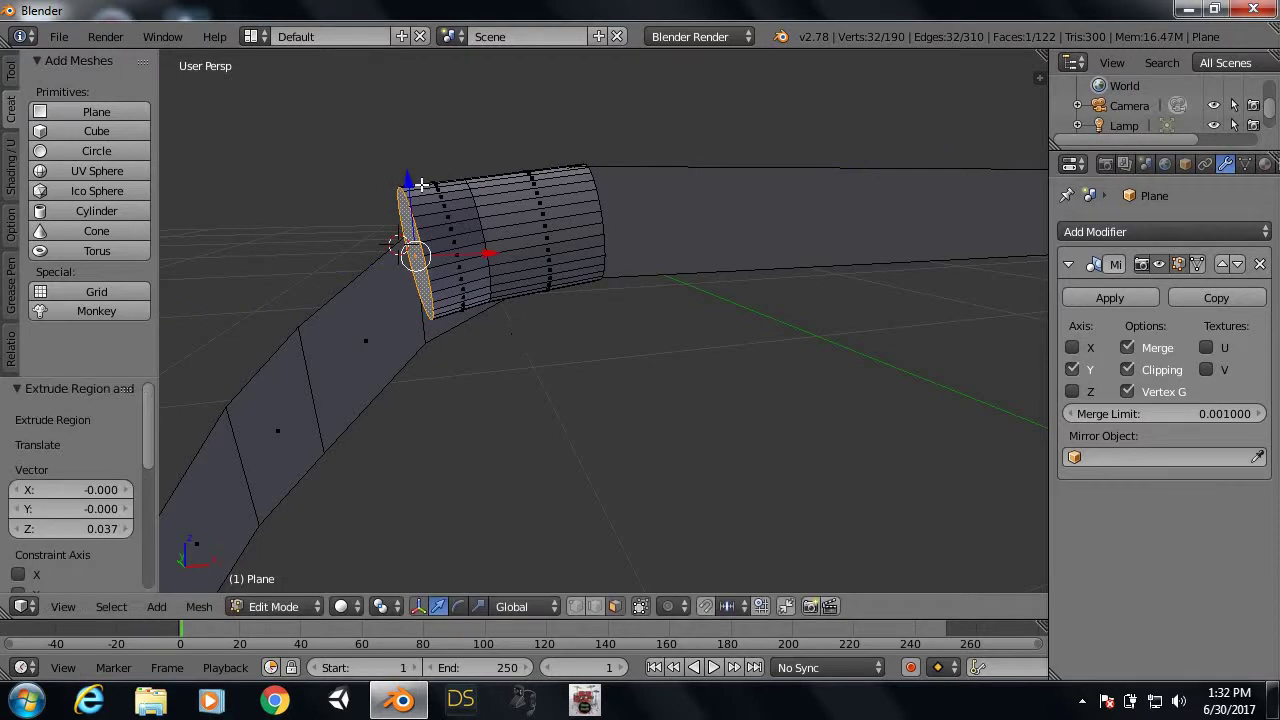
pyautogui.moveTo(410, 180); pyautogui.dragTo(418, 206)
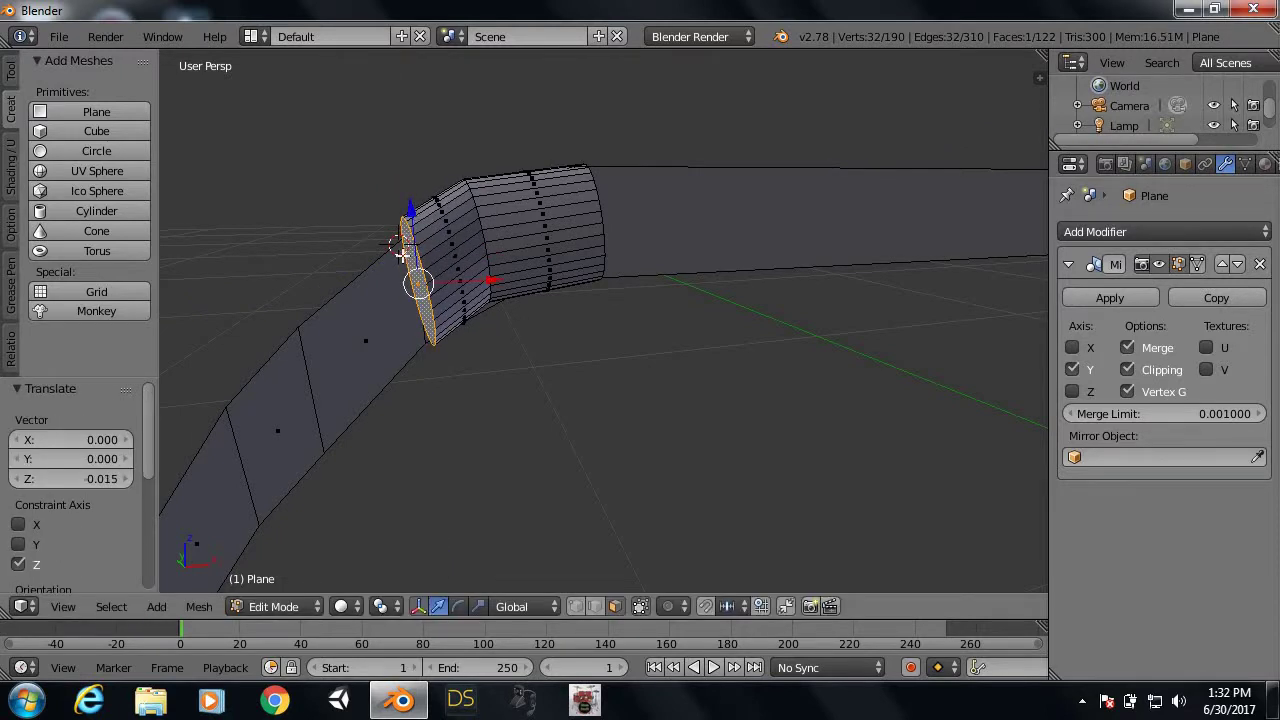
pyautogui.press('e')
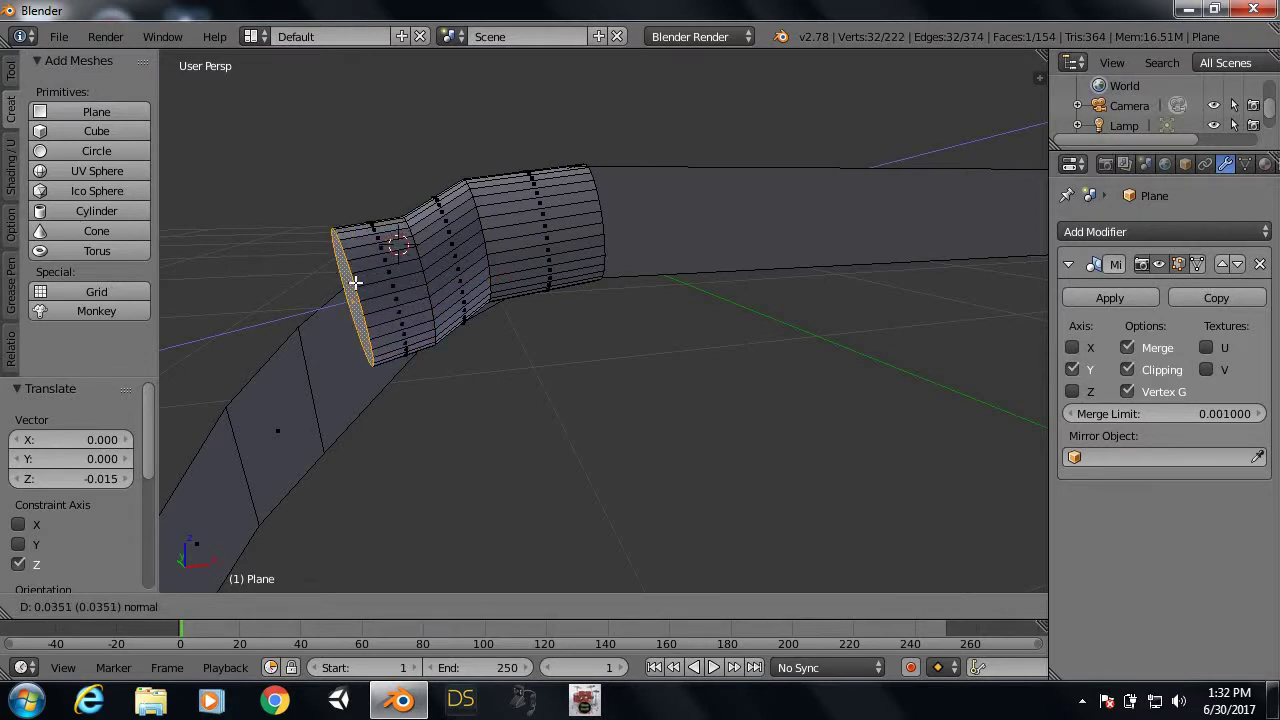
pyautogui.click(355, 283)
pyautogui.moveTo(346, 223); pyautogui.dragTo(338, 258)
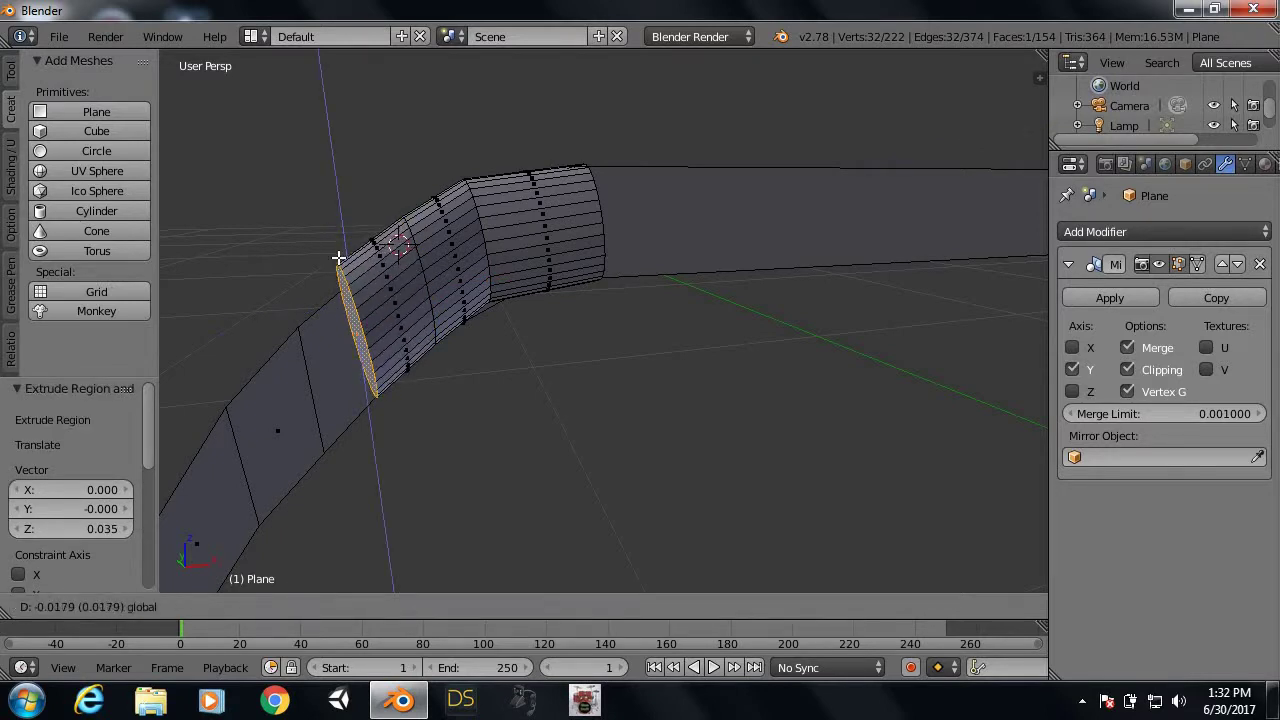
pyautogui.click(339, 258)
pyautogui.moveTo(339, 258); pyautogui.dragTo(357, 286, button='middle')
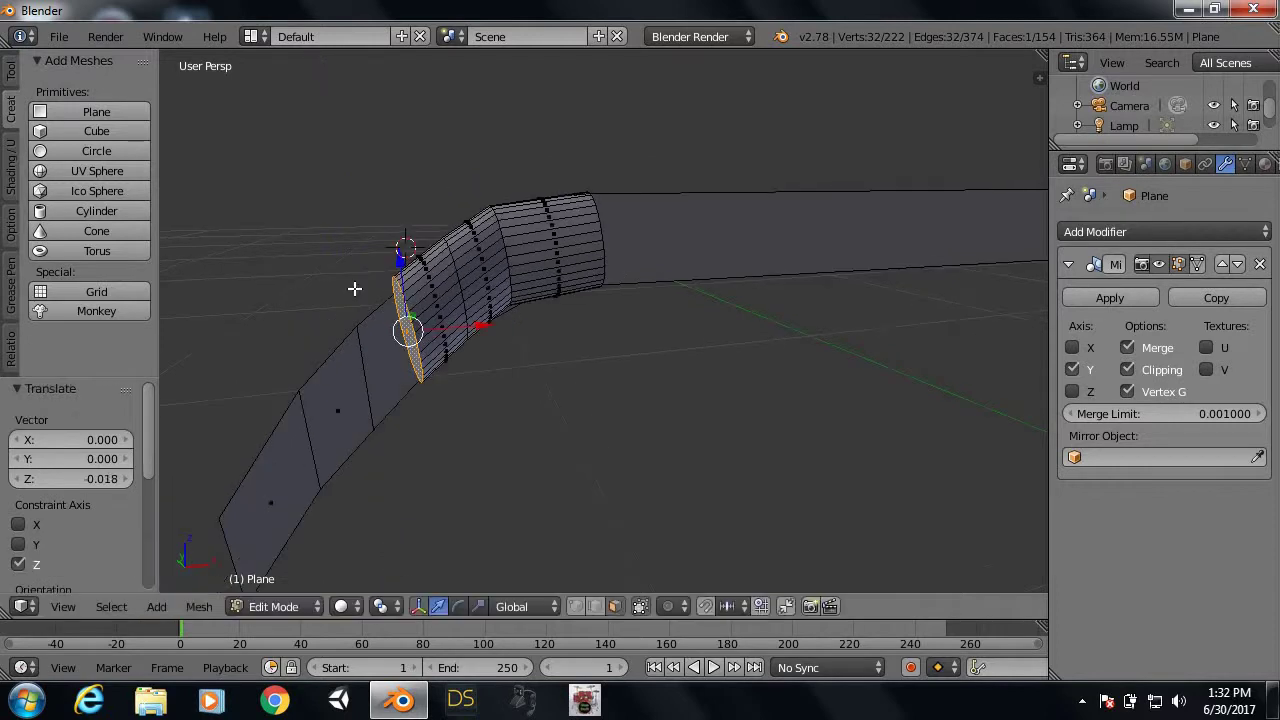
# Step: Extrude four more tube sections, lowering the end ring along Z so the arm curves down
pyautogui.press('e')
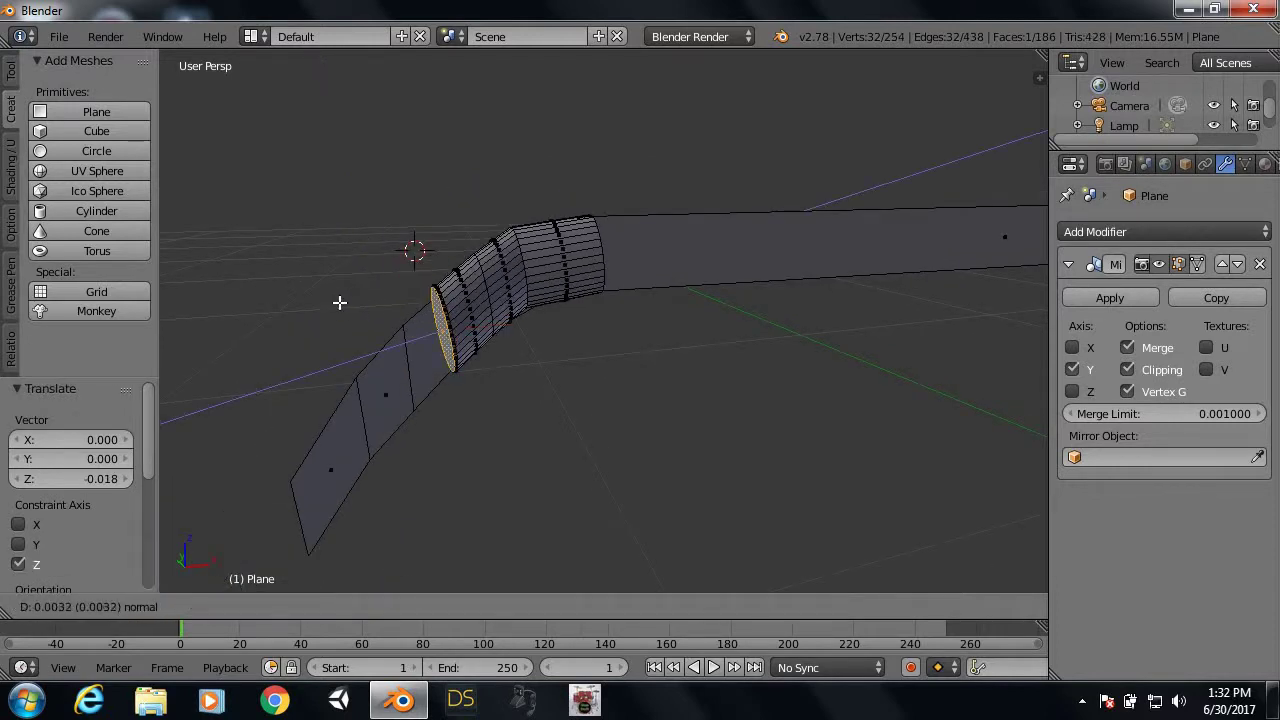
pyautogui.click(320, 315)
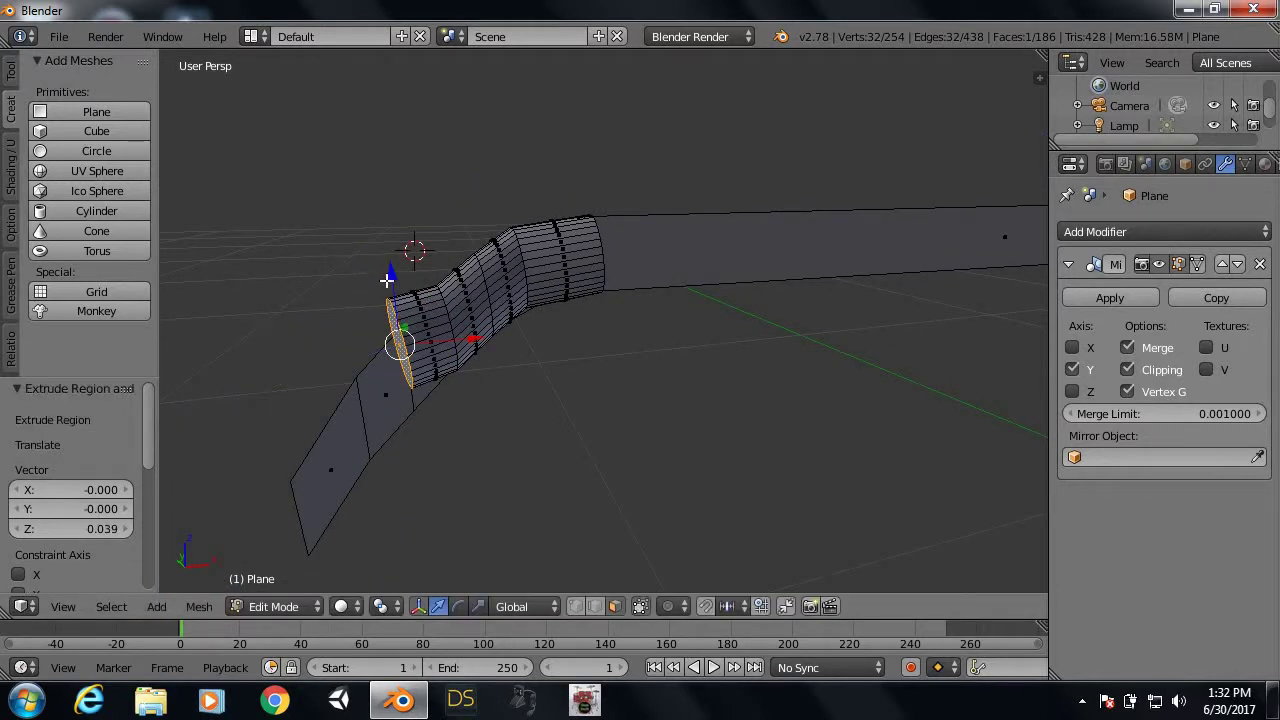
pyautogui.moveTo(387, 280)
pyautogui.mouseDown()
pyautogui.moveTo(397, 302)
pyautogui.moveTo(343, 348)
pyautogui.mouseUp()
pyautogui.press('e')
pyautogui.click(364, 322)
pyautogui.press('e')
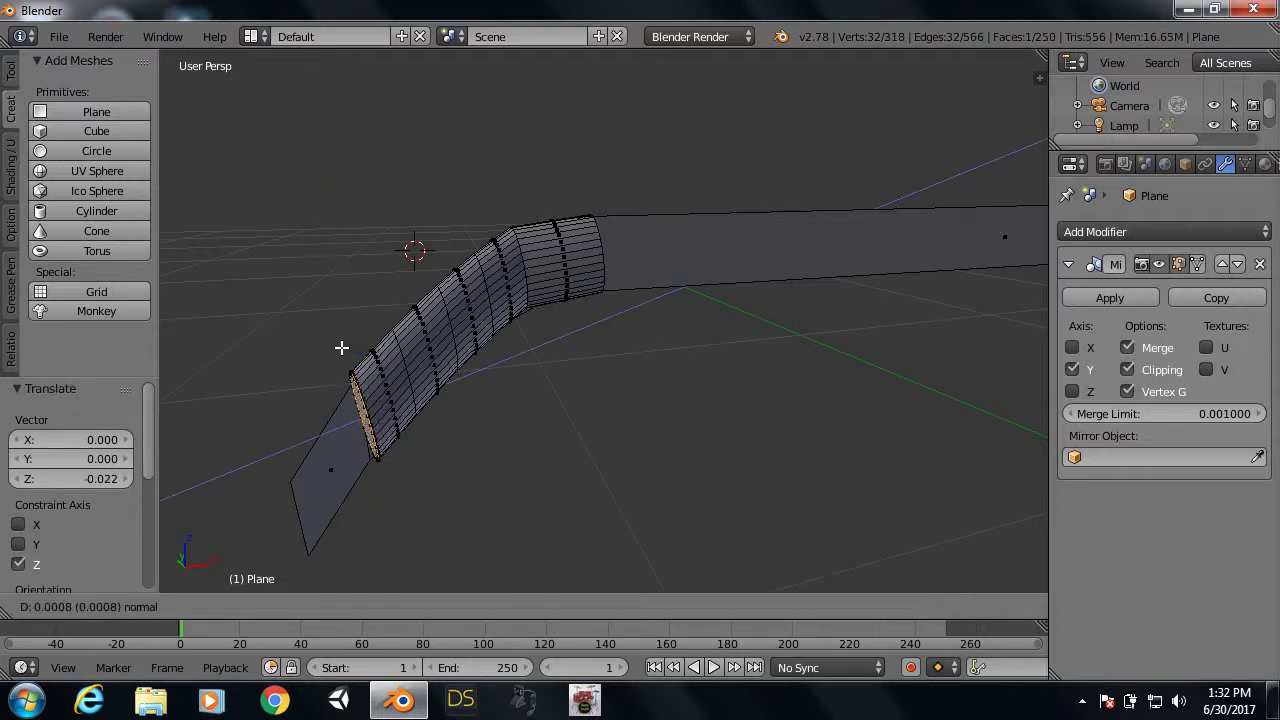
pyautogui.click(298, 360)
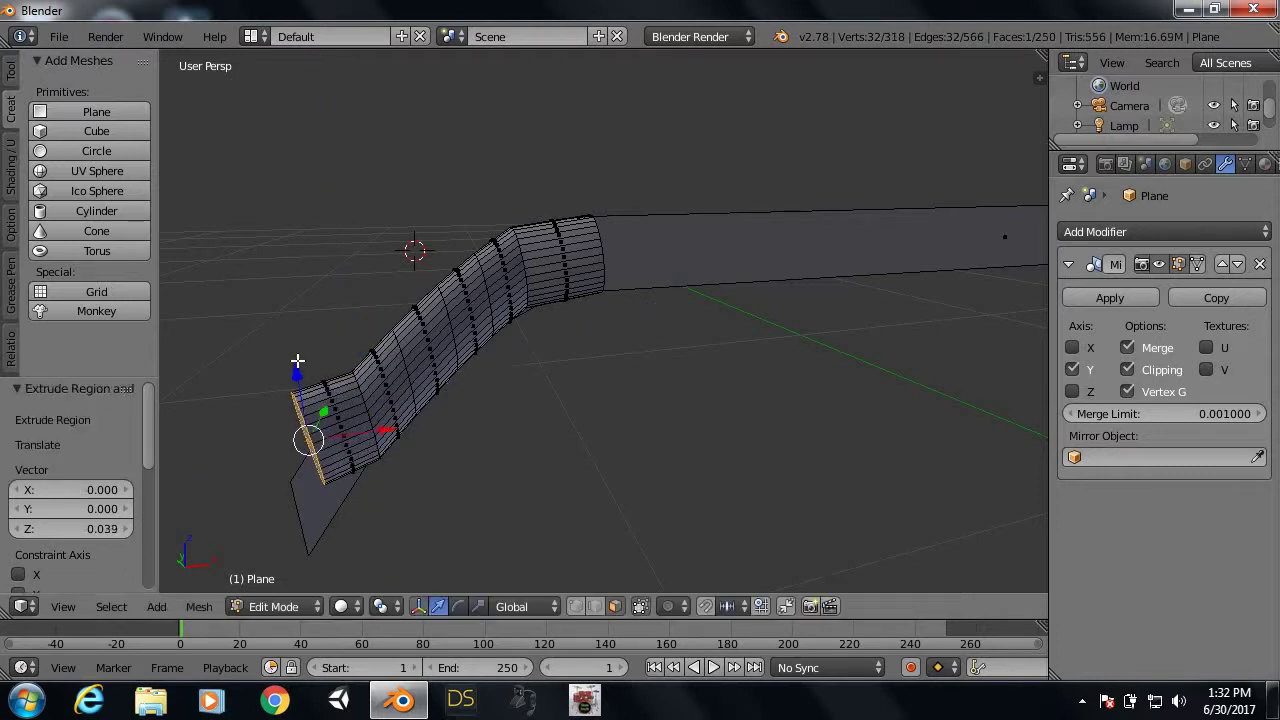
pyautogui.moveTo(293, 371); pyautogui.dragTo(300, 416)
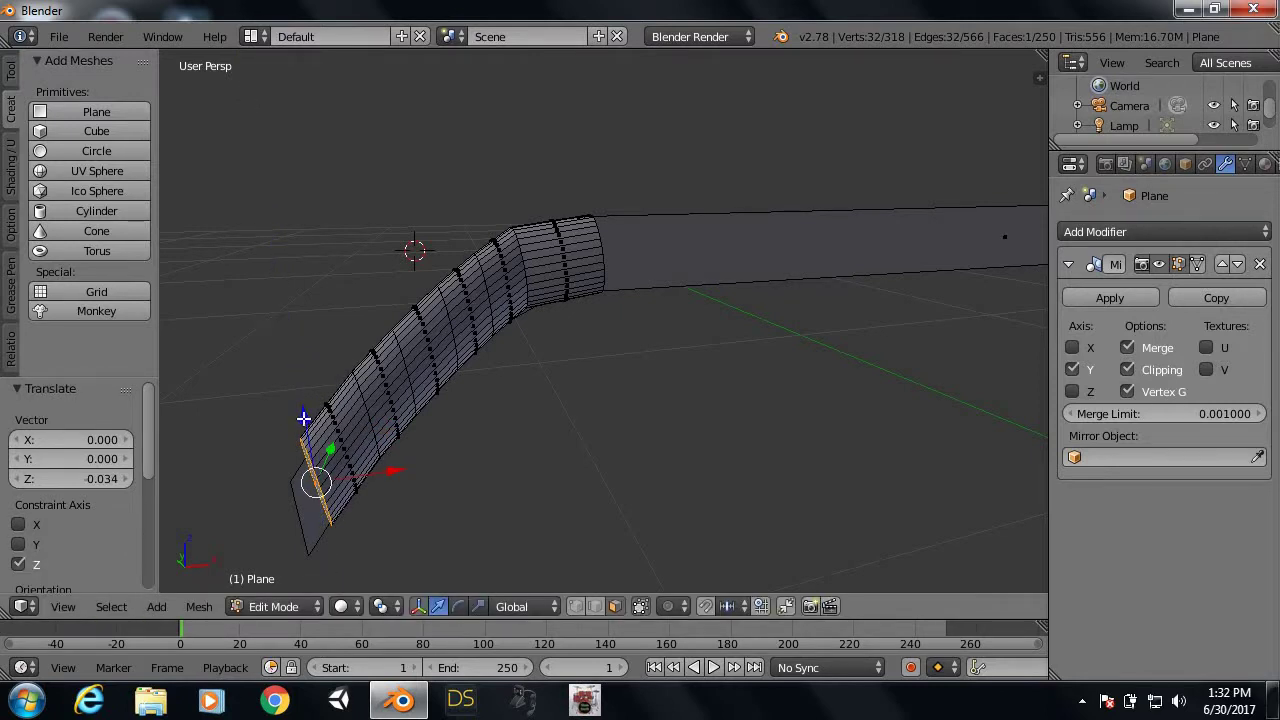
pyautogui.press('e')
pyautogui.click(269, 424)
pyautogui.moveTo(258, 428); pyautogui.dragTo(270, 466)
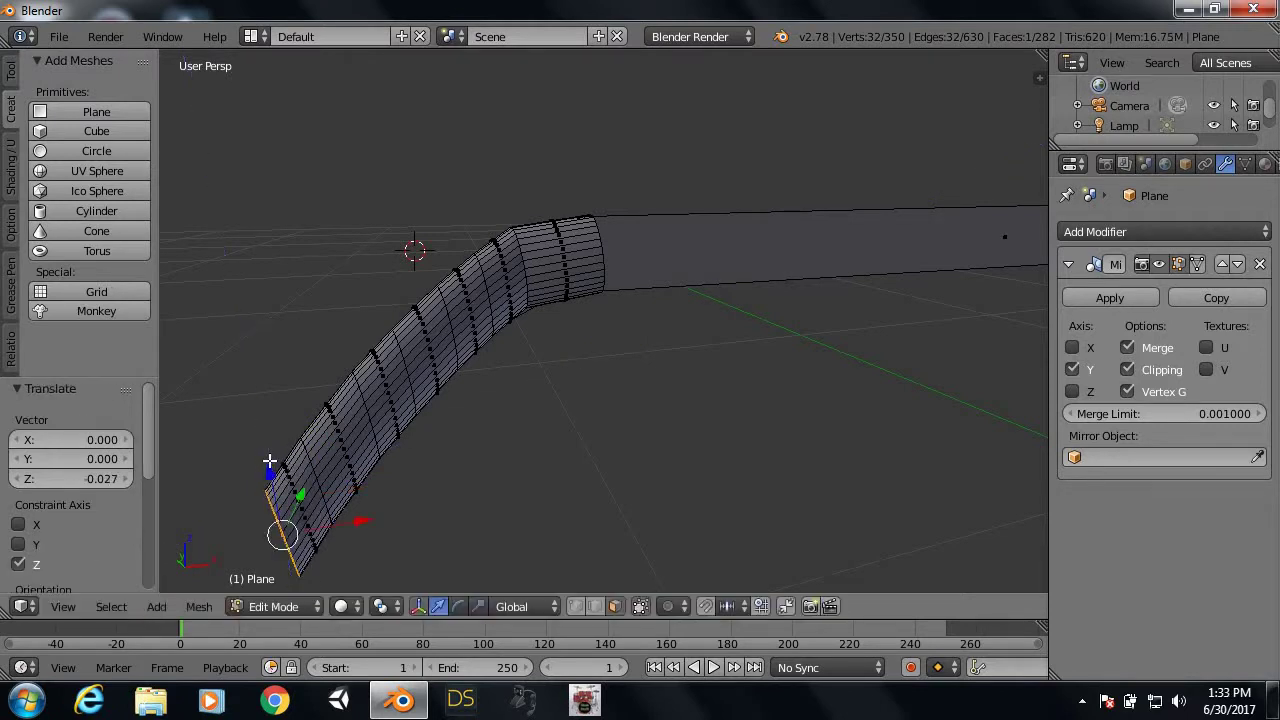
pyautogui.scroll(-1, 366, 455)
pyautogui.scroll(-1, 366, 460)
pyautogui.scroll(1, 366, 463)
pyautogui.moveTo(366, 468)
pyautogui.mouseDown(button='middle')
pyautogui.moveTo(557, 477)
pyautogui.moveTo(569, 529)
pyautogui.moveTo(626, 480)
pyautogui.moveTo(604, 468)
pyautogui.mouseUp(button='middle')
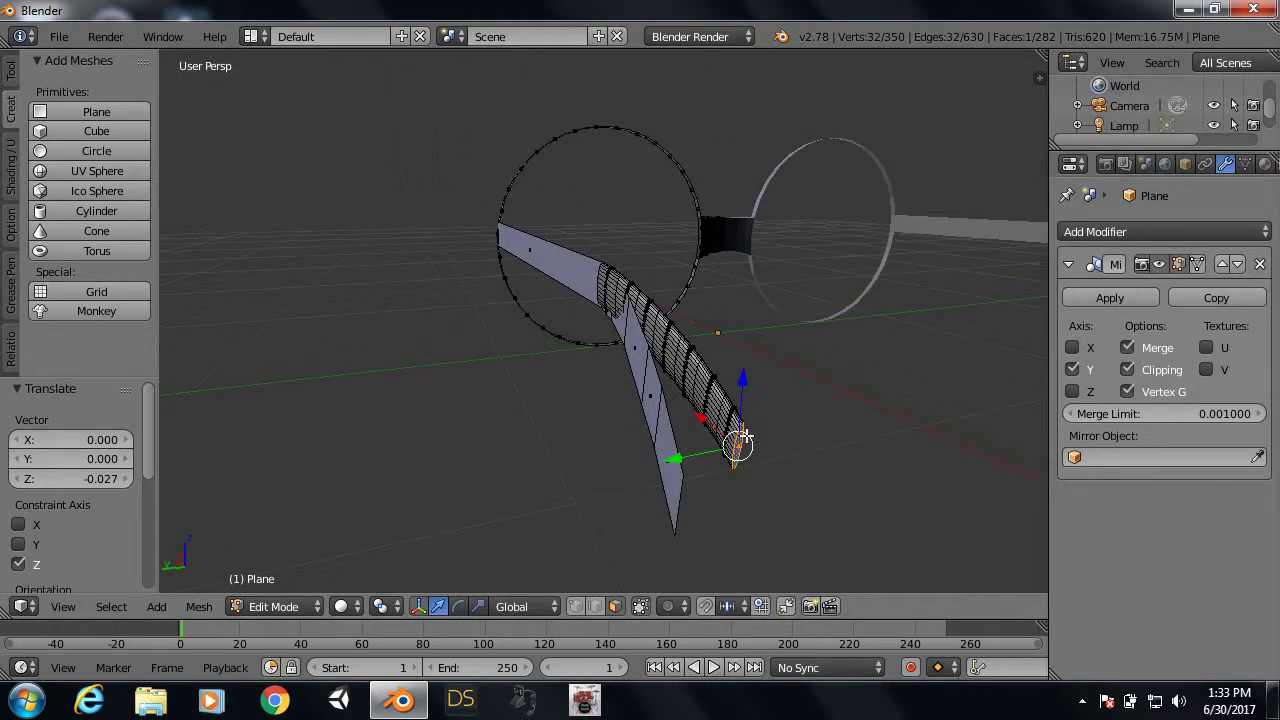
# Step: Select the tube's face rings, try moving them along Y, then undo the move
pyautogui.scroll(2, 743, 437)
pyautogui.moveTo(786, 437)
pyautogui.mouseDown(button='middle')
pyautogui.moveTo(663, 323)
pyautogui.moveTo(677, 315)
pyautogui.mouseUp(button='middle')
pyautogui.moveTo(561, 117); pyautogui.dragTo(542, 102, button='middle')
pyautogui.keyDown('alt'); pyautogui.rightClick(538, 91); pyautogui.keyUp('alt')
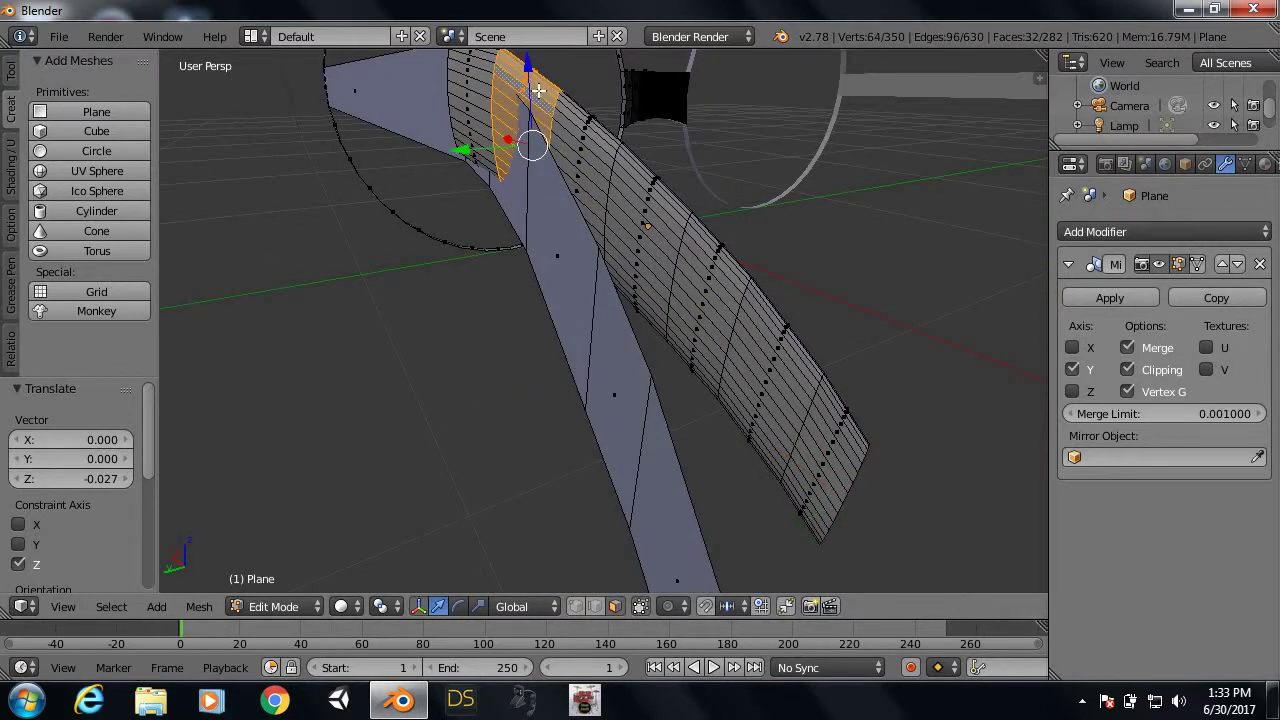
pyautogui.keyDown('alt'); pyautogui.keyDown('shift'); pyautogui.rightClick(580, 162); pyautogui.keyUp('shift'); pyautogui.keyUp('alt')
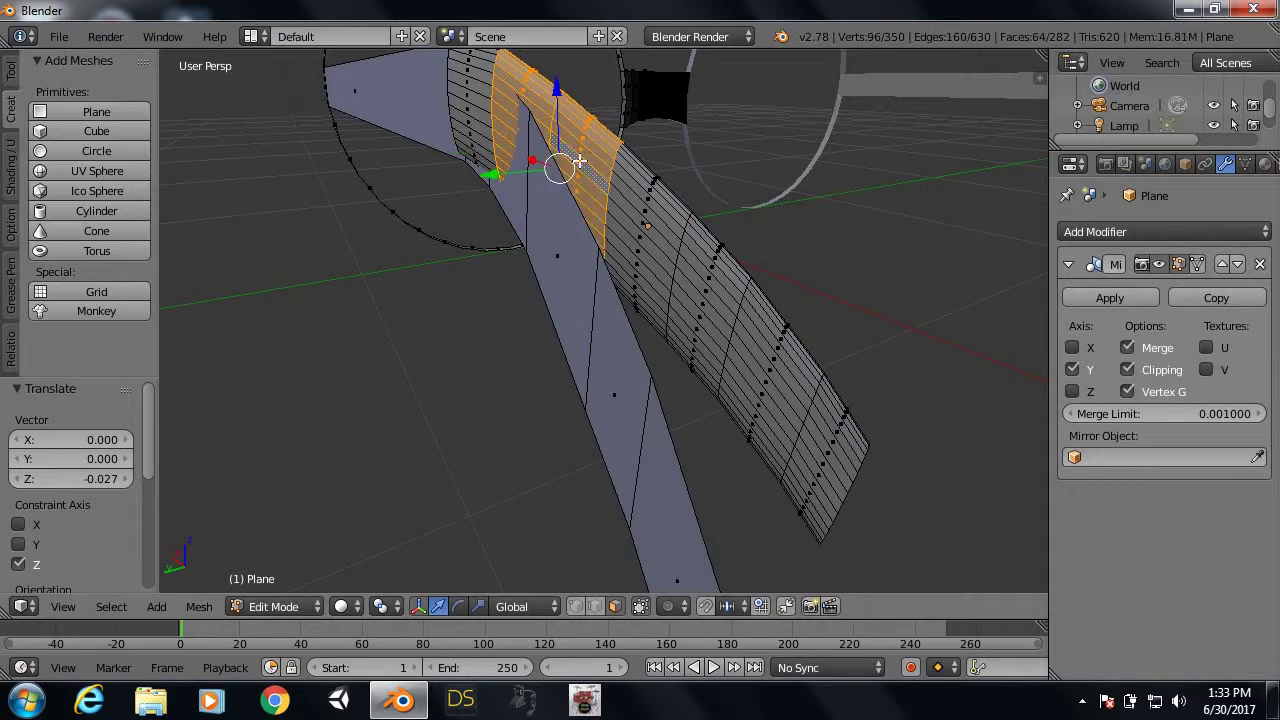
pyautogui.keyDown('alt'); pyautogui.keyDown('shift'); pyautogui.rightClick(686, 282); pyautogui.keyUp('shift'); pyautogui.keyUp('alt')
pyautogui.keyDown('alt'); pyautogui.keyDown('shift'); pyautogui.rightClick(737, 331); pyautogui.keyUp('shift'); pyautogui.keyUp('alt')
pyautogui.keyDown('alt'); pyautogui.keyDown('shift'); pyautogui.rightClick(792, 409); pyautogui.keyUp('shift'); pyautogui.keyUp('alt')
pyautogui.keyDown('alt'); pyautogui.keyDown('shift'); pyautogui.rightClick(778, 423); pyautogui.keyUp('shift'); pyautogui.keyUp('alt')
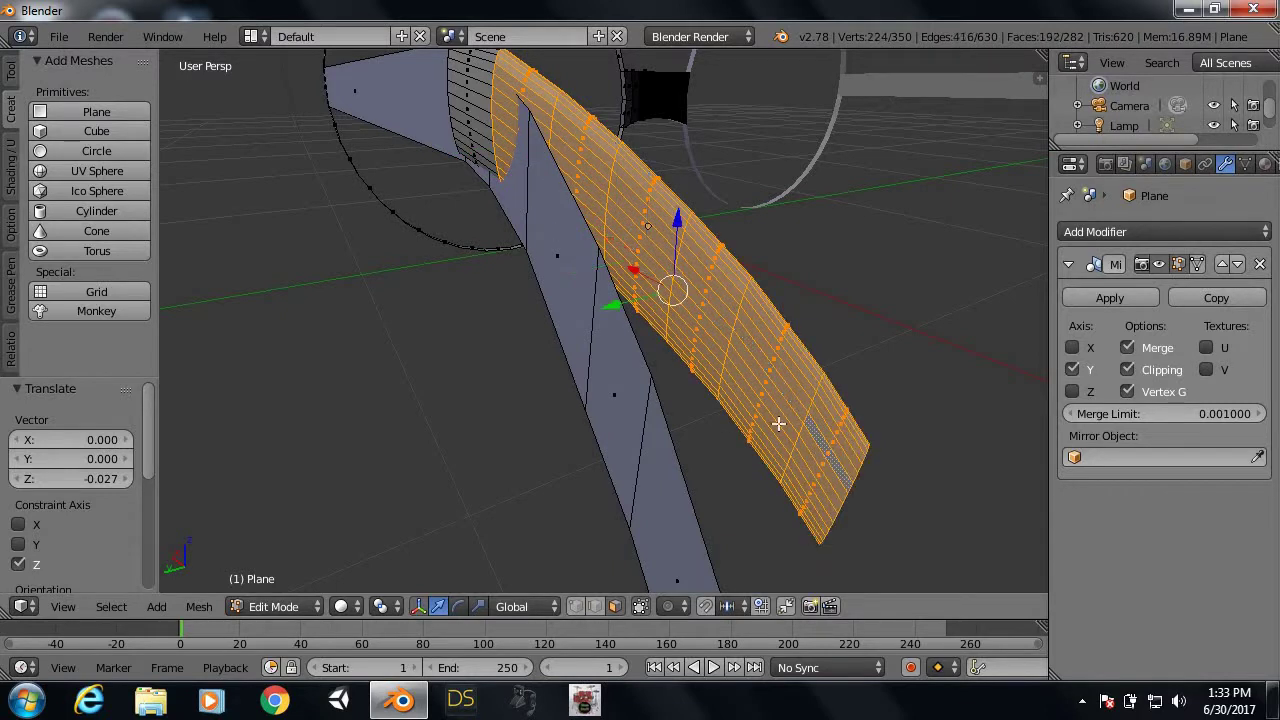
pyautogui.press('g')
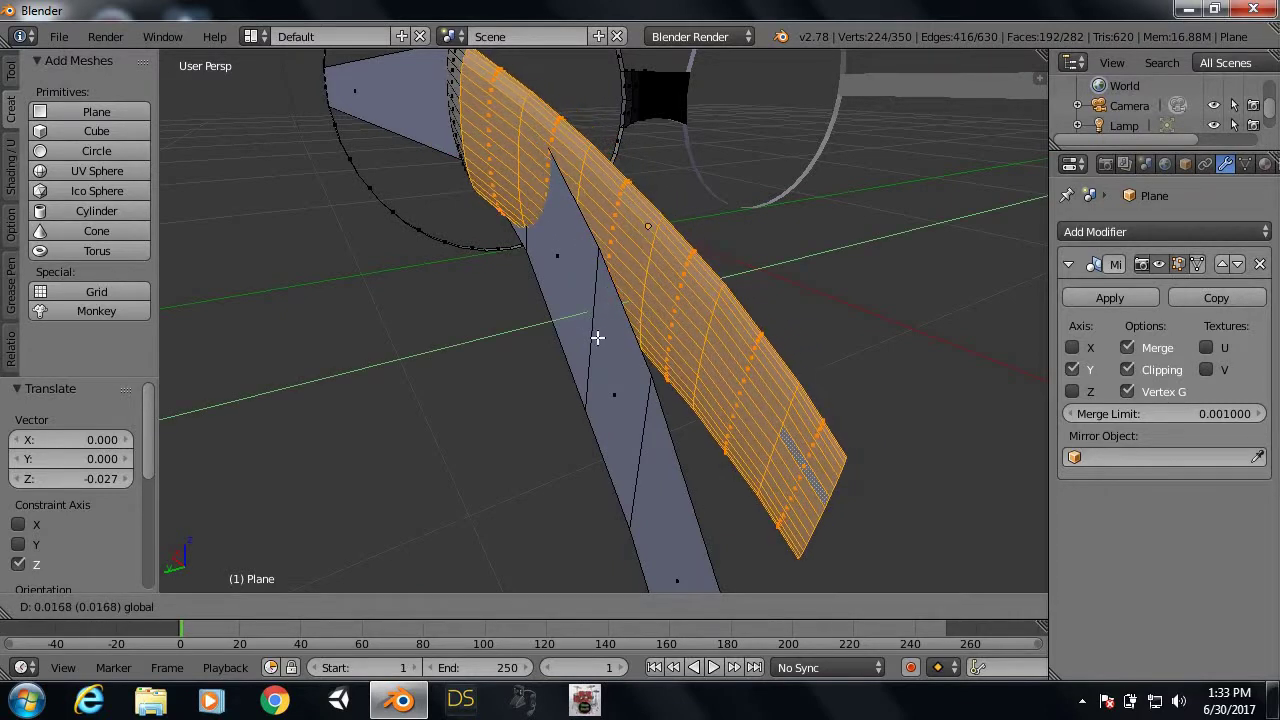
pyautogui.press('y')
pyautogui.click(604, 350)
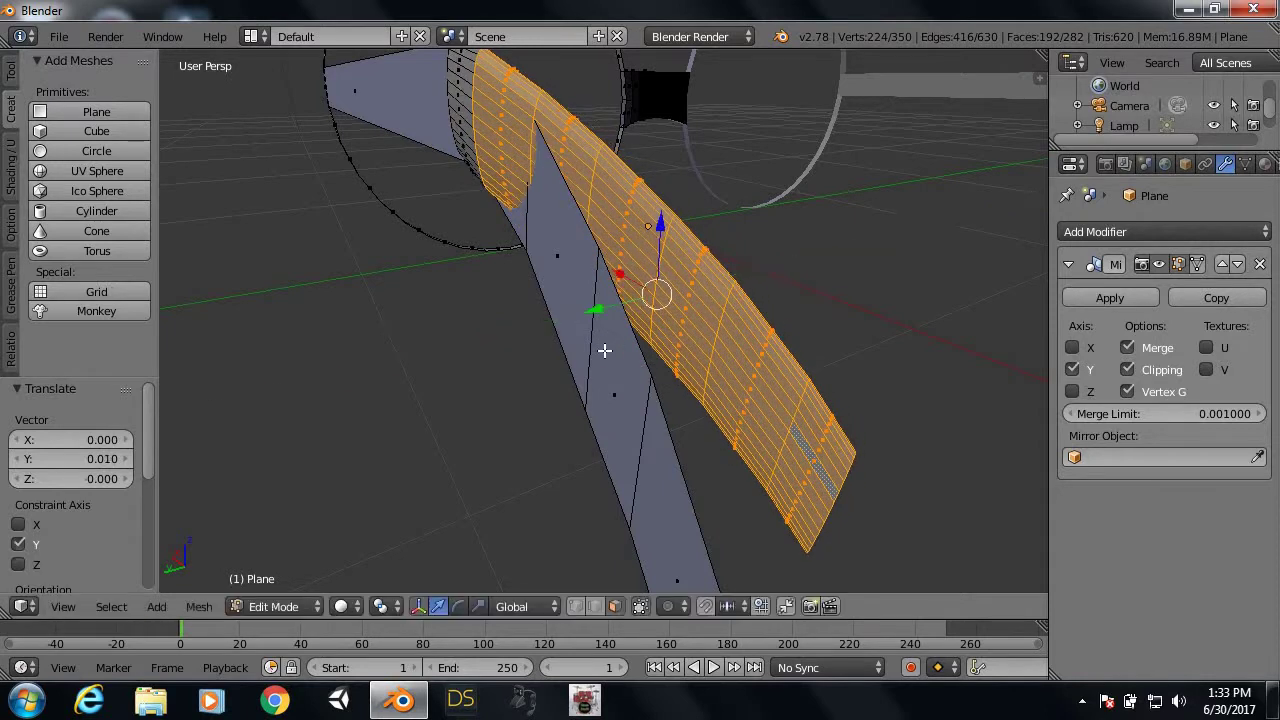
pyautogui.hotkey('ctrl', 'z')
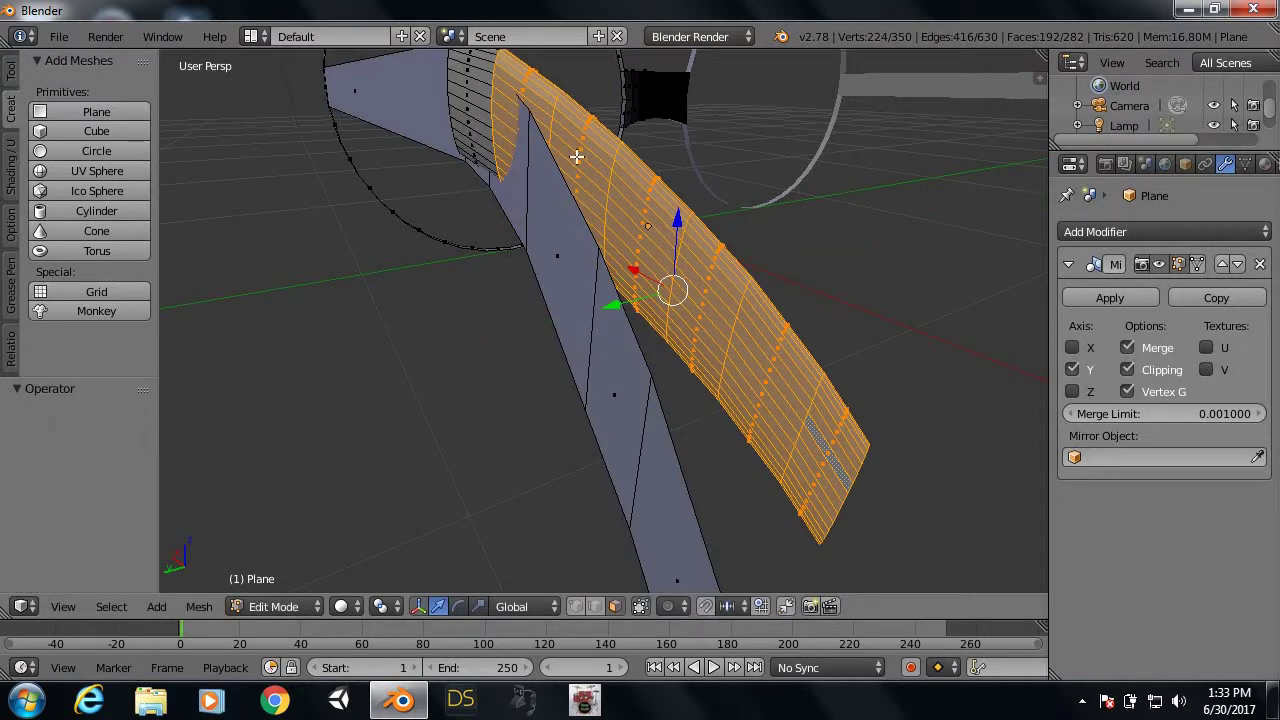
# Step: Select one face loop near the tube's start and shift it 0.015 along Y
pyautogui.rightClick(577, 155)
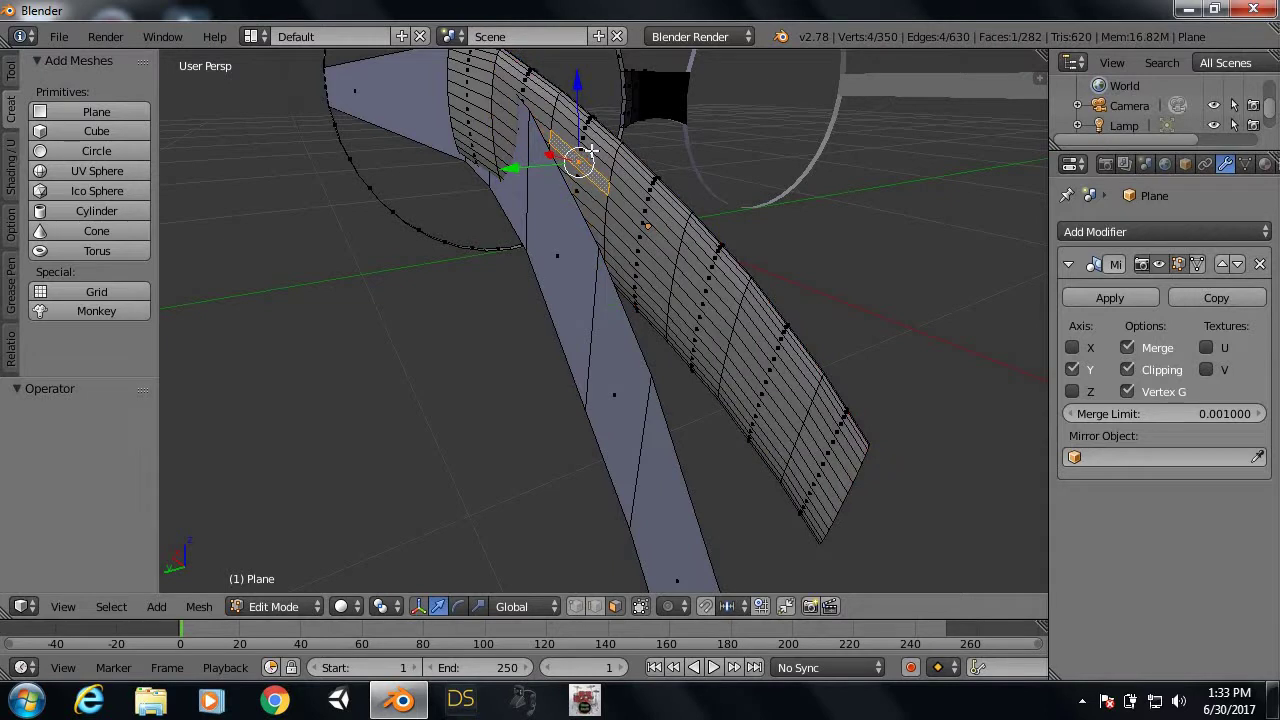
pyautogui.keyDown('alt'); pyautogui.rightClick(592, 150); pyautogui.keyUp('alt')
pyautogui.moveTo(534, 203); pyautogui.dragTo(494, 160)
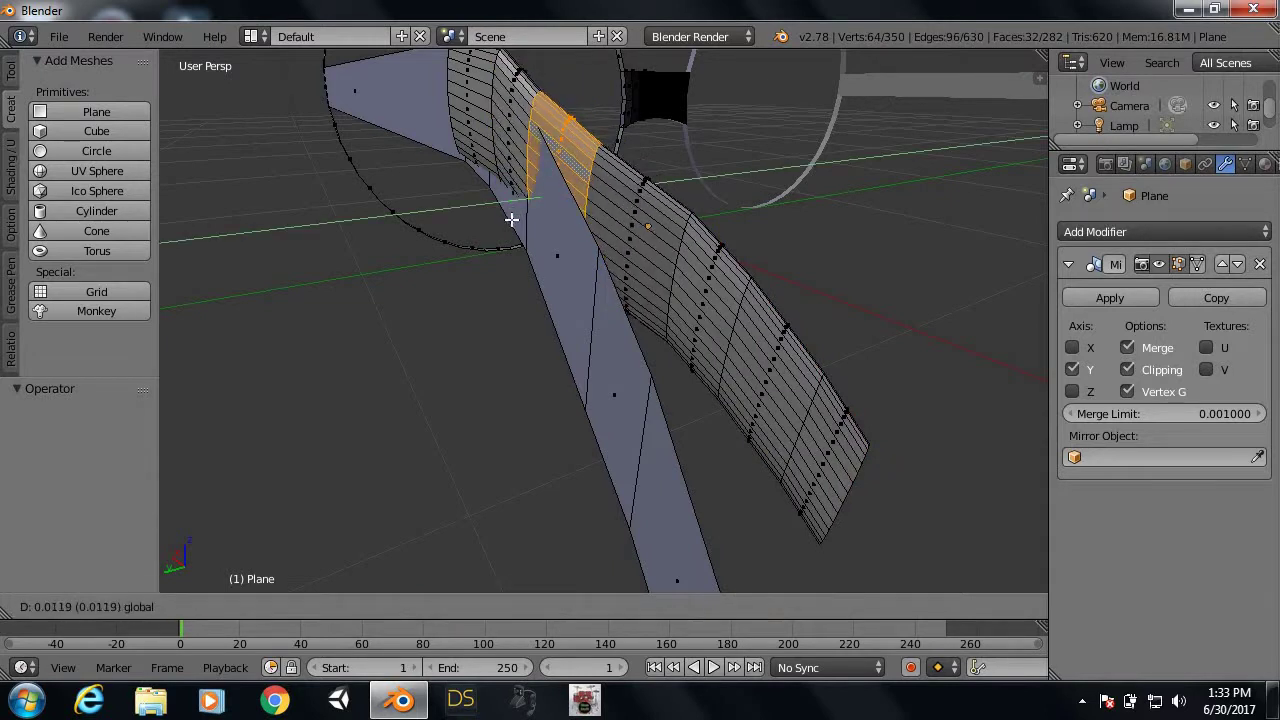
pyautogui.moveTo(492, 113); pyautogui.dragTo(572, 127, button='middle')
pyautogui.hotkey('ctrl', 'Tab')
# Step: In edge select mode, shift the first two cross loops at the arm's bend along Y
pyautogui.click(563, 118)
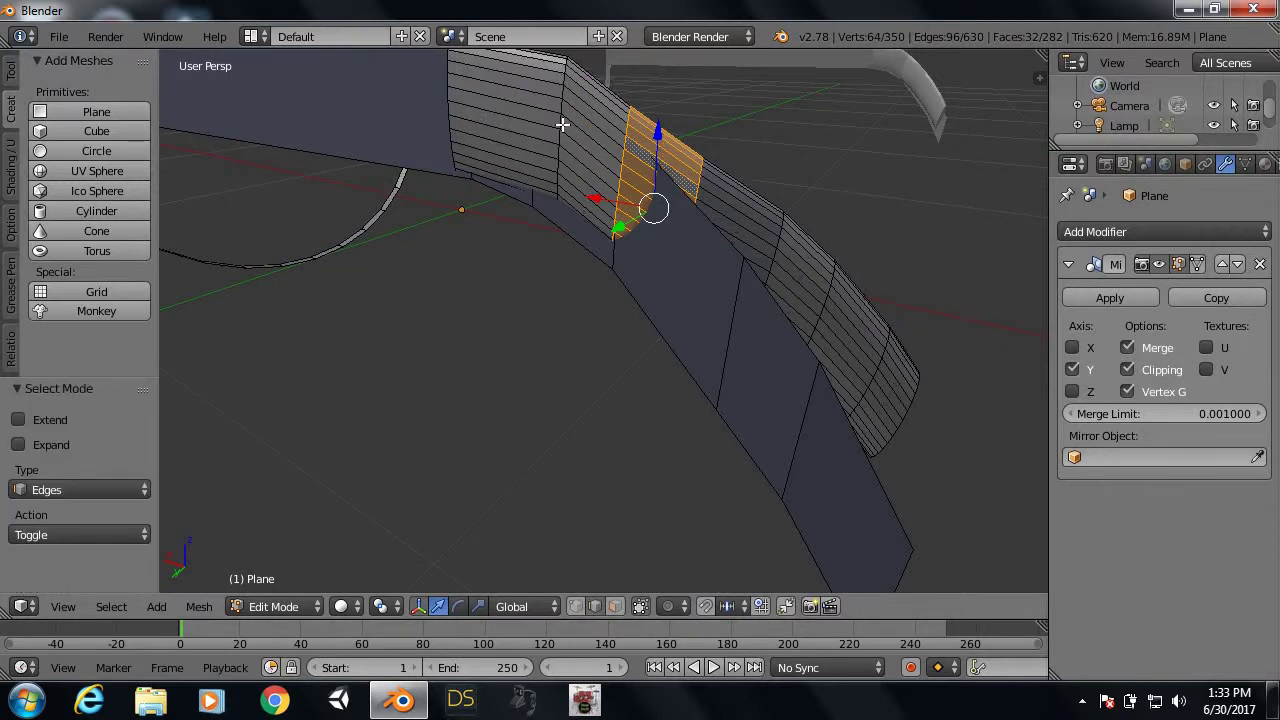
pyautogui.keyDown('alt'); pyautogui.rightClick(557, 135); pyautogui.keyUp('alt')
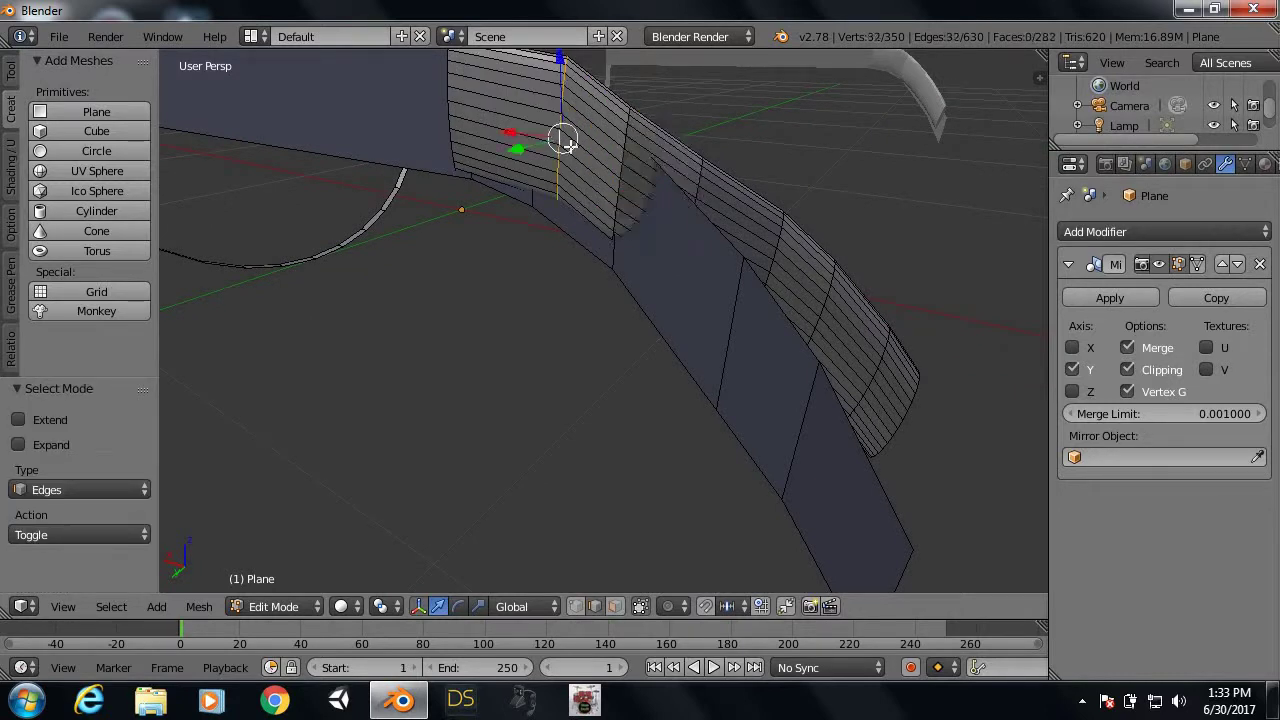
pyautogui.moveTo(563, 137)
pyautogui.mouseDown(button='middle')
pyautogui.moveTo(528, 216)
pyautogui.moveTo(543, 208)
pyautogui.mouseUp(button='middle')
pyautogui.press('g')
pyautogui.press('y')
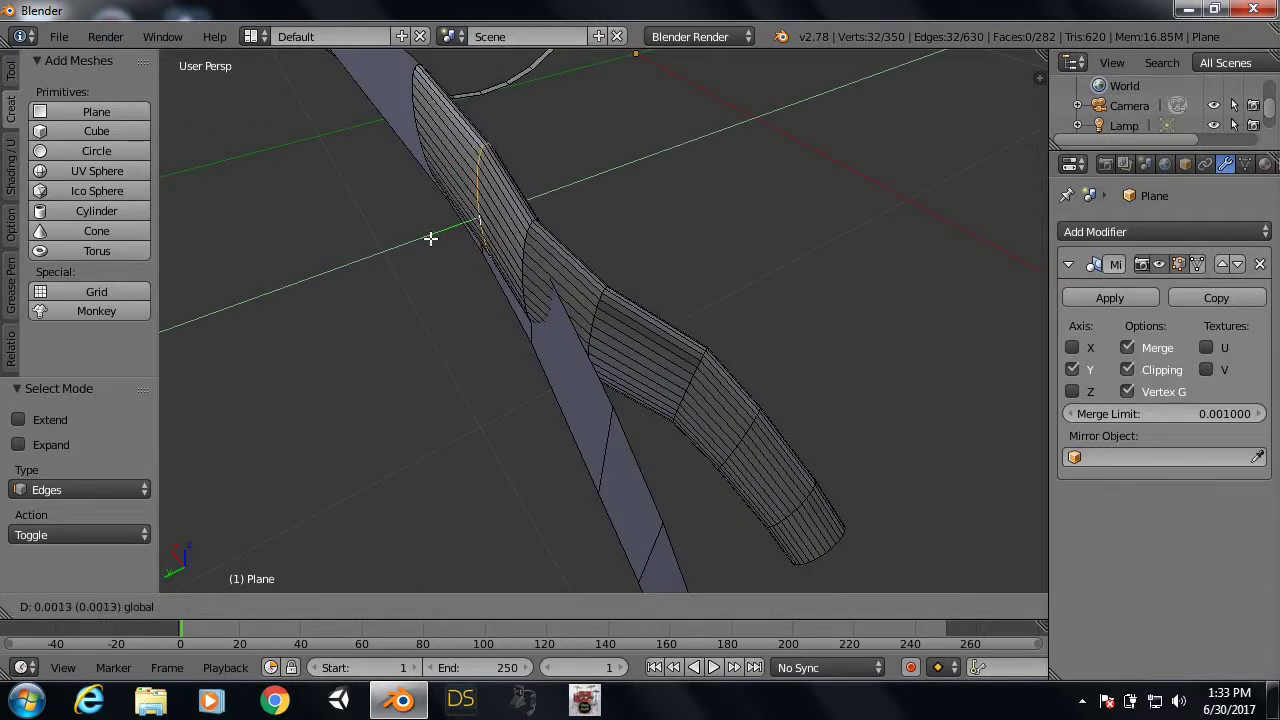
pyautogui.click(429, 242)
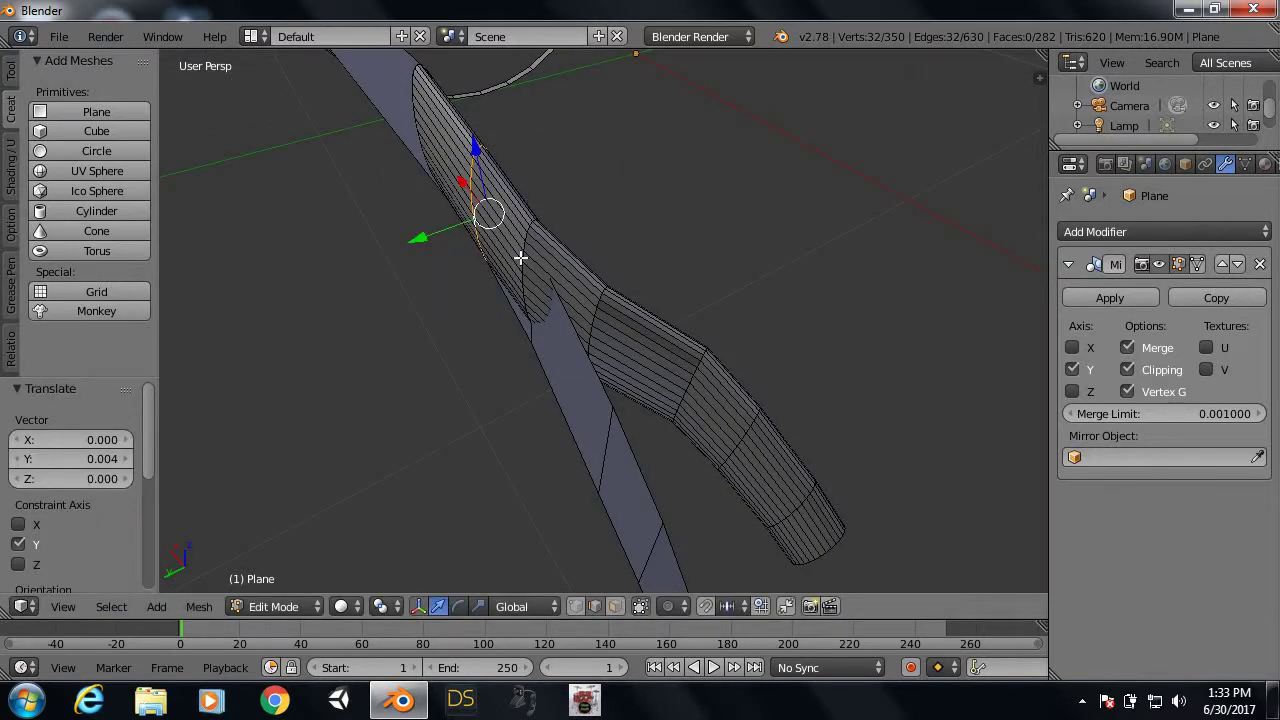
pyautogui.keyDown('alt'); pyautogui.rightClick(520, 258); pyautogui.keyUp('alt')
pyautogui.keyDown('alt'); pyautogui.rightClick(523, 254); pyautogui.keyUp('alt')
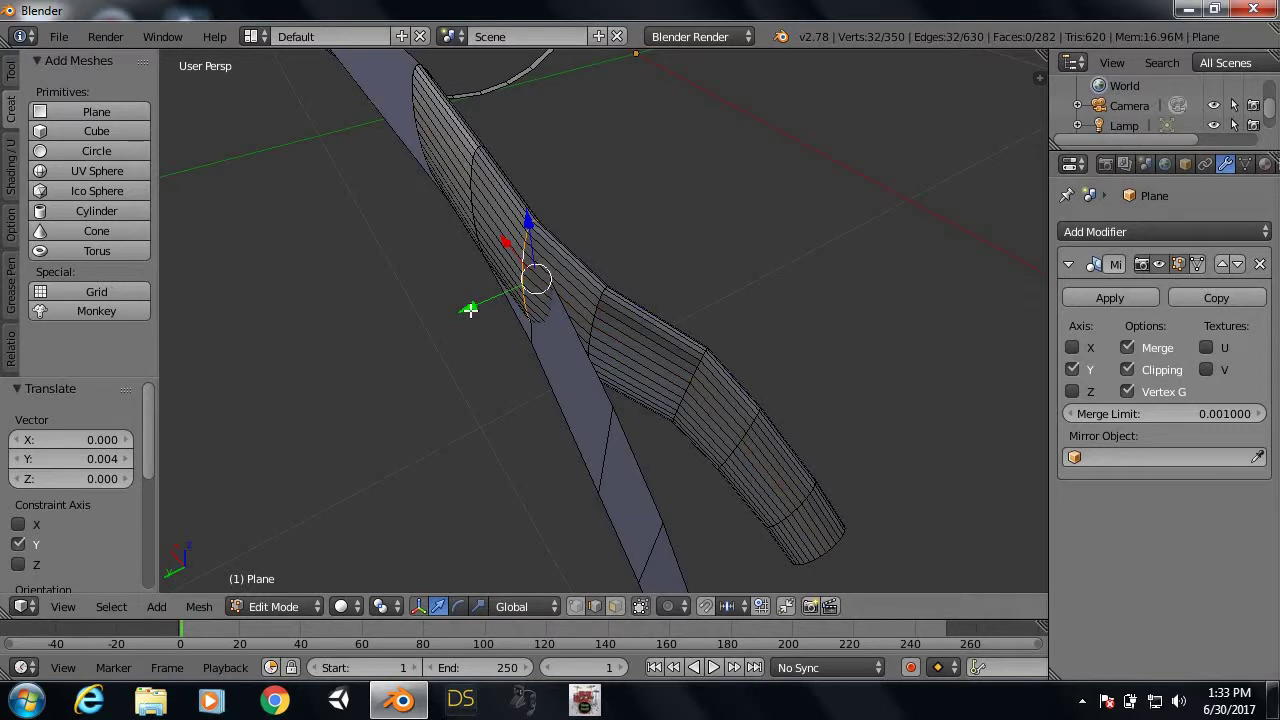
pyautogui.press('g')
pyautogui.press('y')
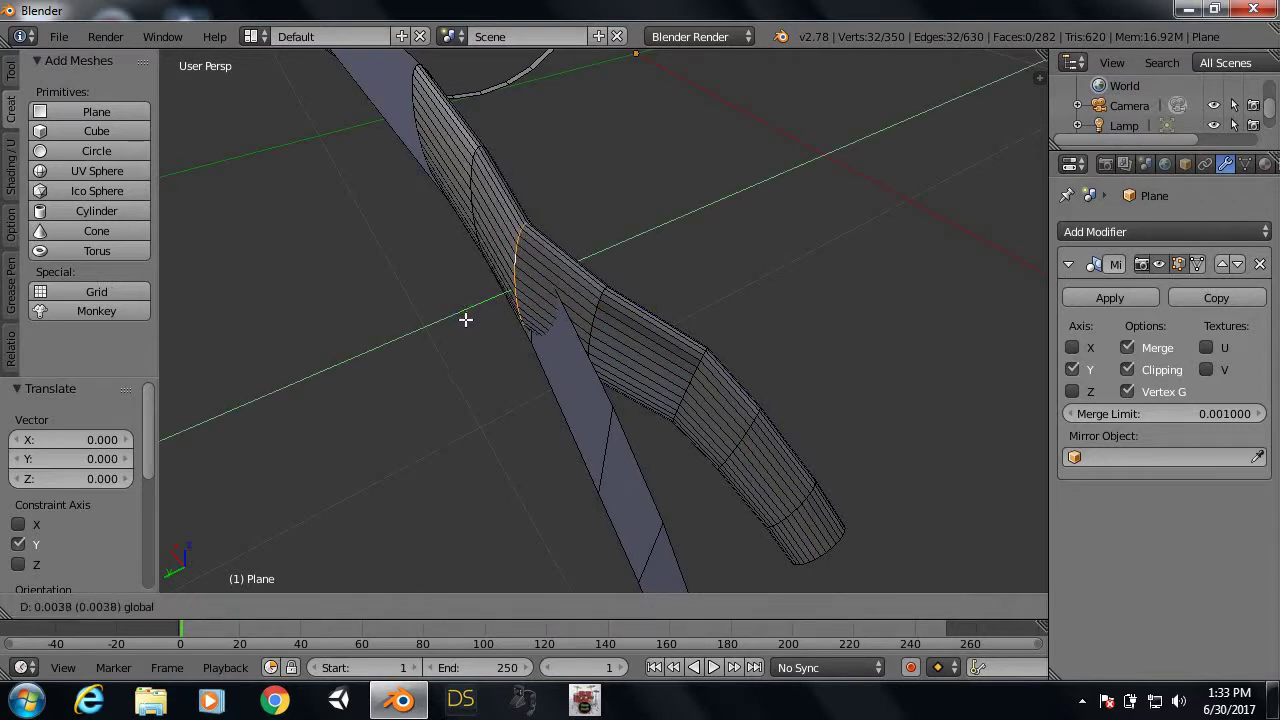
pyautogui.click(464, 322)
# Step: Move the next cross loop to Y 0.021 and shift the following loop further toward the tip
pyautogui.keyDown('alt'); pyautogui.rightClick(594, 316); pyautogui.keyUp('alt')
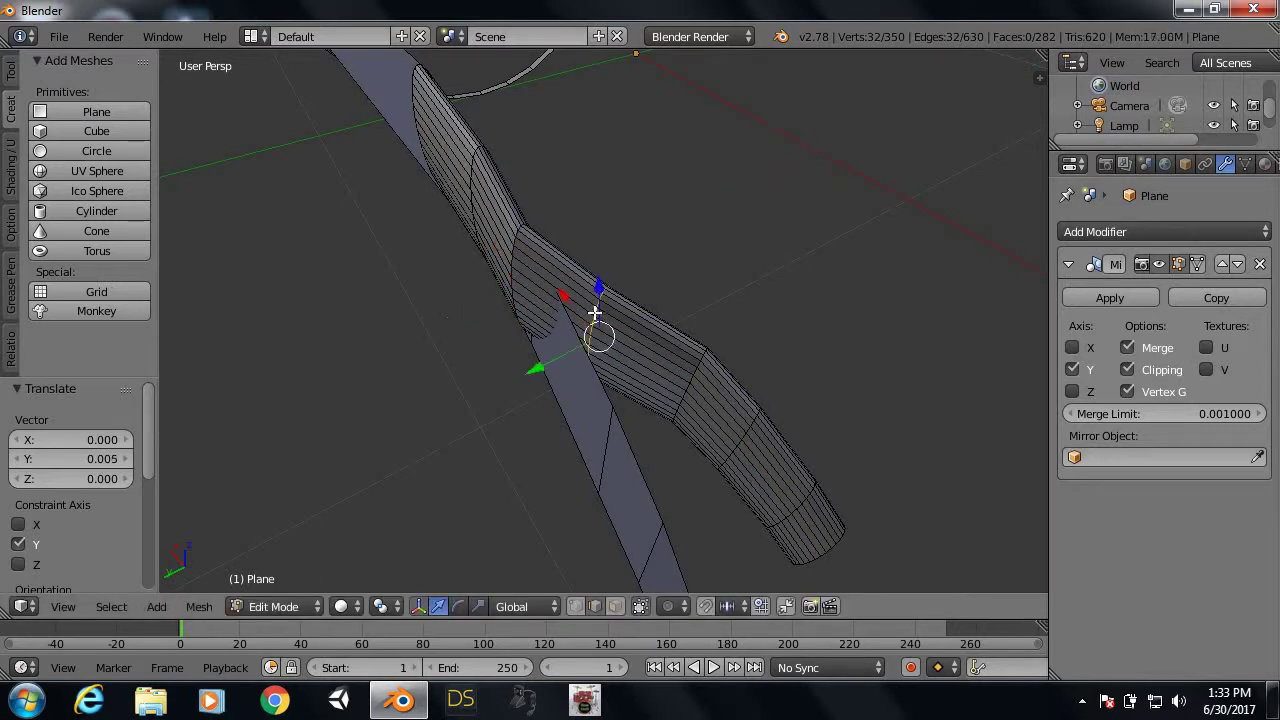
pyautogui.moveTo(628, 328); pyautogui.dragTo(620, 288, button='middle')
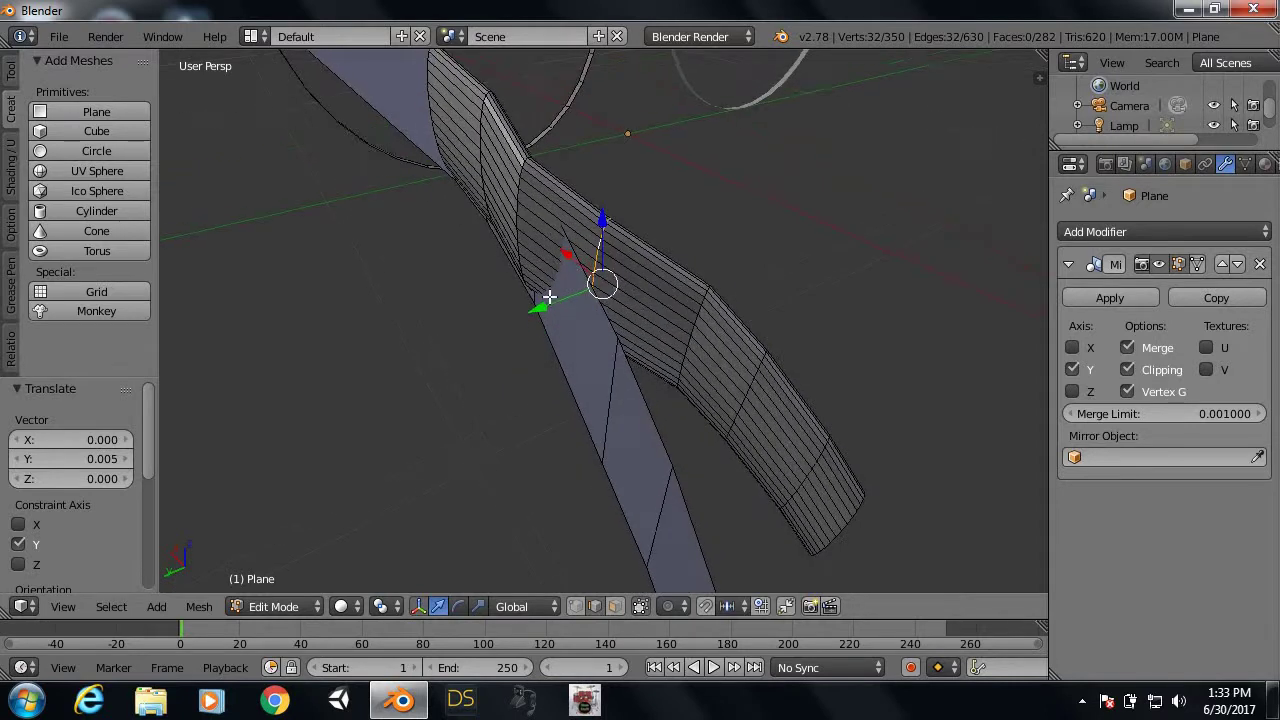
pyautogui.press('g')
pyautogui.press('y')
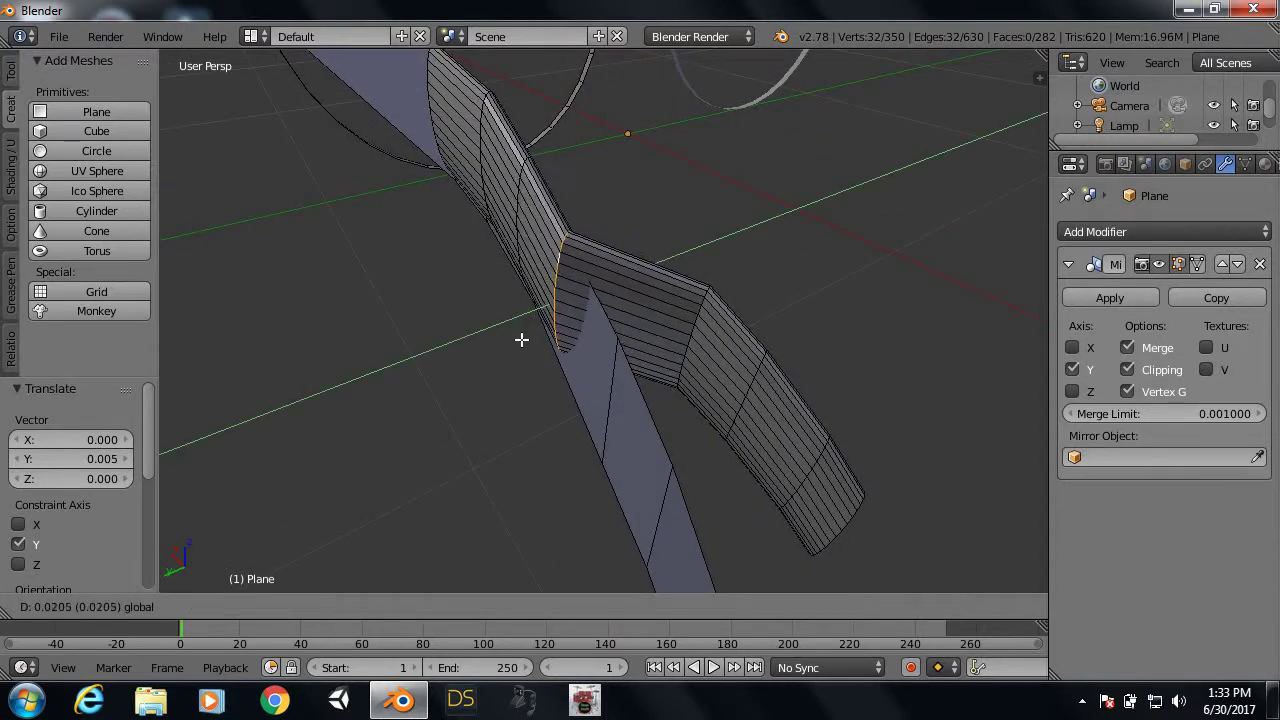
pyautogui.click(553, 350)
pyautogui.keyDown('alt'); pyautogui.rightClick(688, 353); pyautogui.keyUp('alt')
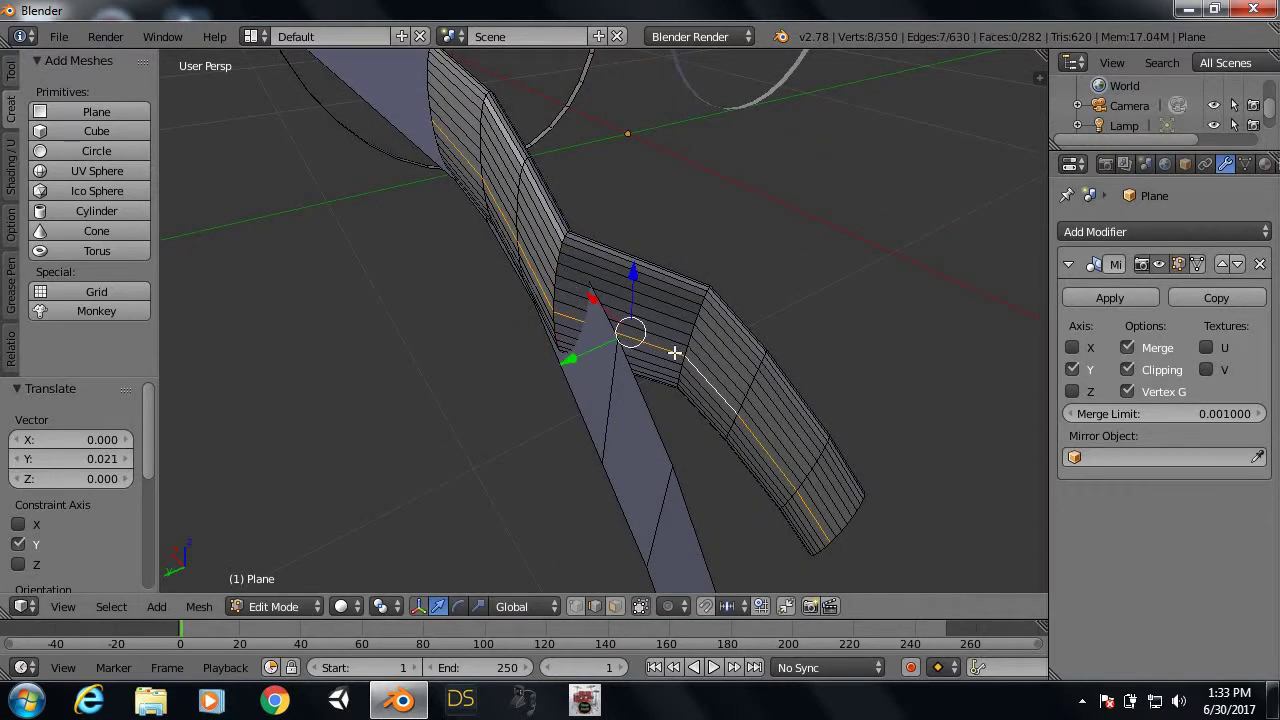
pyautogui.keyDown('alt'); pyautogui.rightClick(686, 336); pyautogui.keyUp('alt')
pyautogui.keyDown('alt'); pyautogui.rightClick(691, 337); pyautogui.keyUp('alt')
pyautogui.keyDown('alt'); pyautogui.rightClick(689, 340); pyautogui.keyUp('alt')
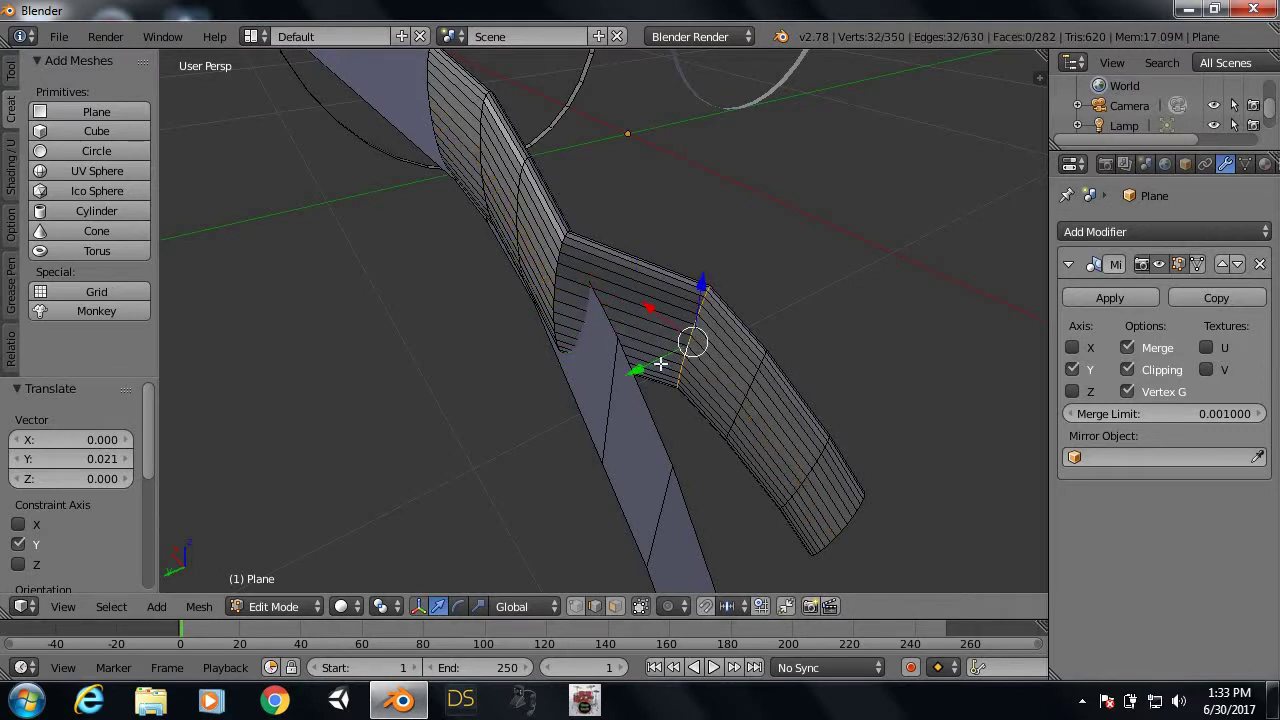
pyautogui.press('g')
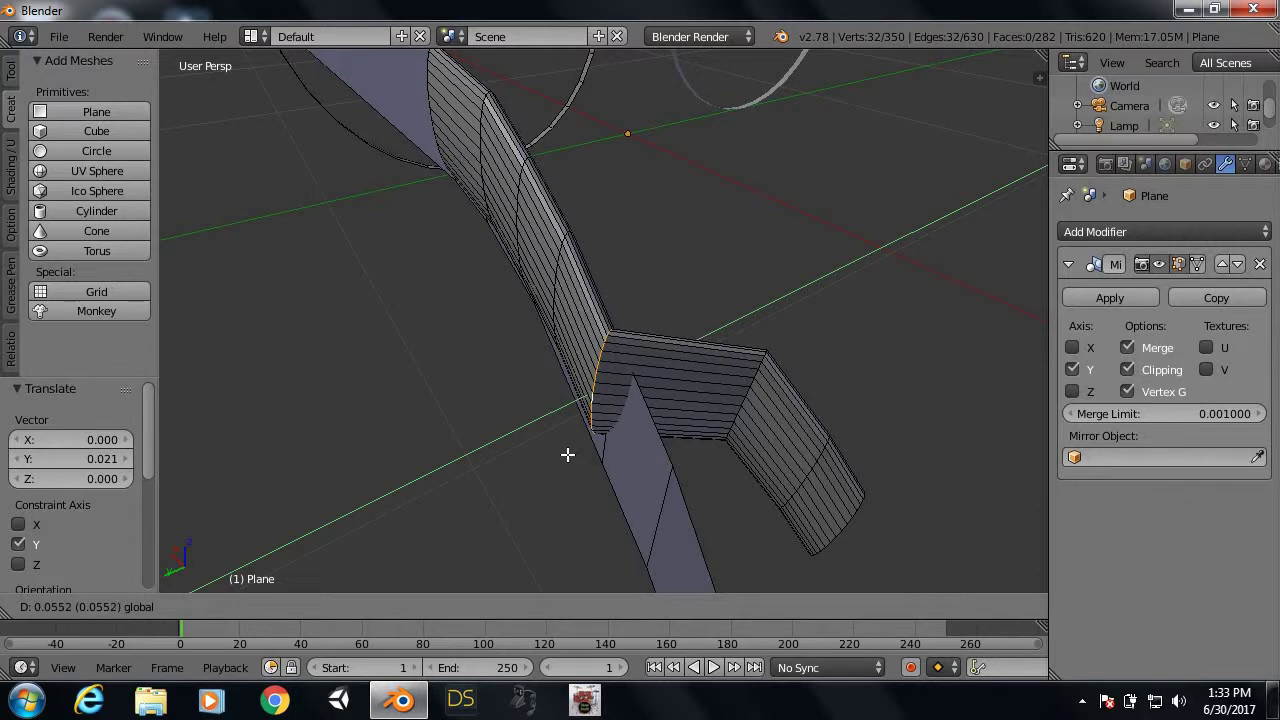
pyautogui.click(567, 454)
# Step: Shift the next cross loop toward the tip to Y 0.071
pyautogui.keyDown('alt'); pyautogui.rightClick(741, 406); pyautogui.keyUp('alt')
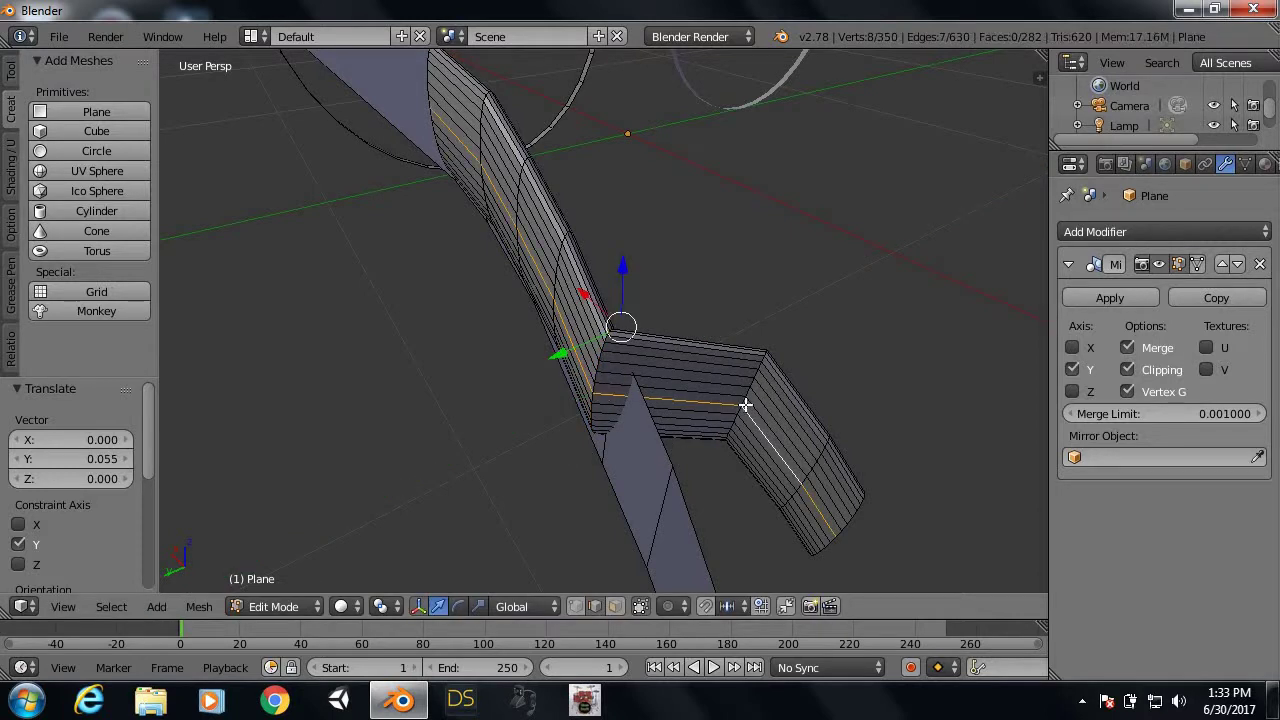
pyautogui.keyDown('ctrl'); pyautogui.keyDown('alt'); pyautogui.rightClick(745, 405); pyautogui.keyUp('alt'); pyautogui.keyUp('ctrl')
pyautogui.press('g')
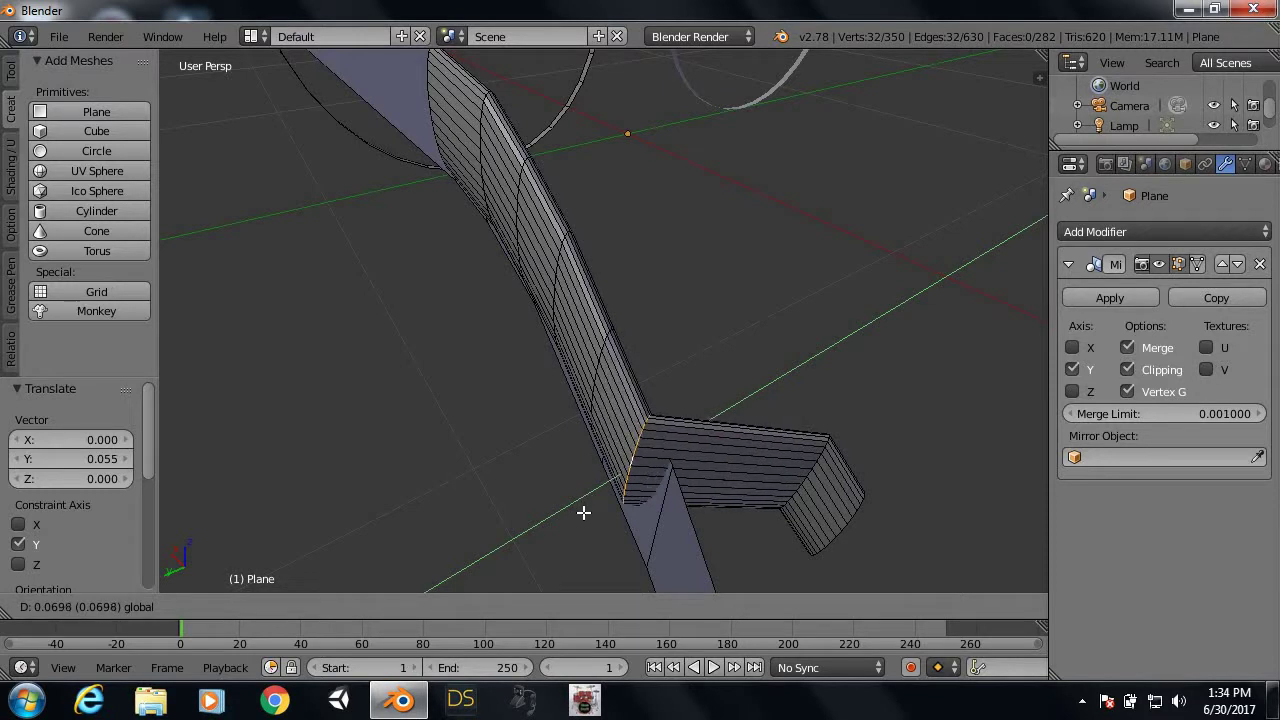
pyautogui.click(583, 512)
pyautogui.scroll(-3, 681, 437)
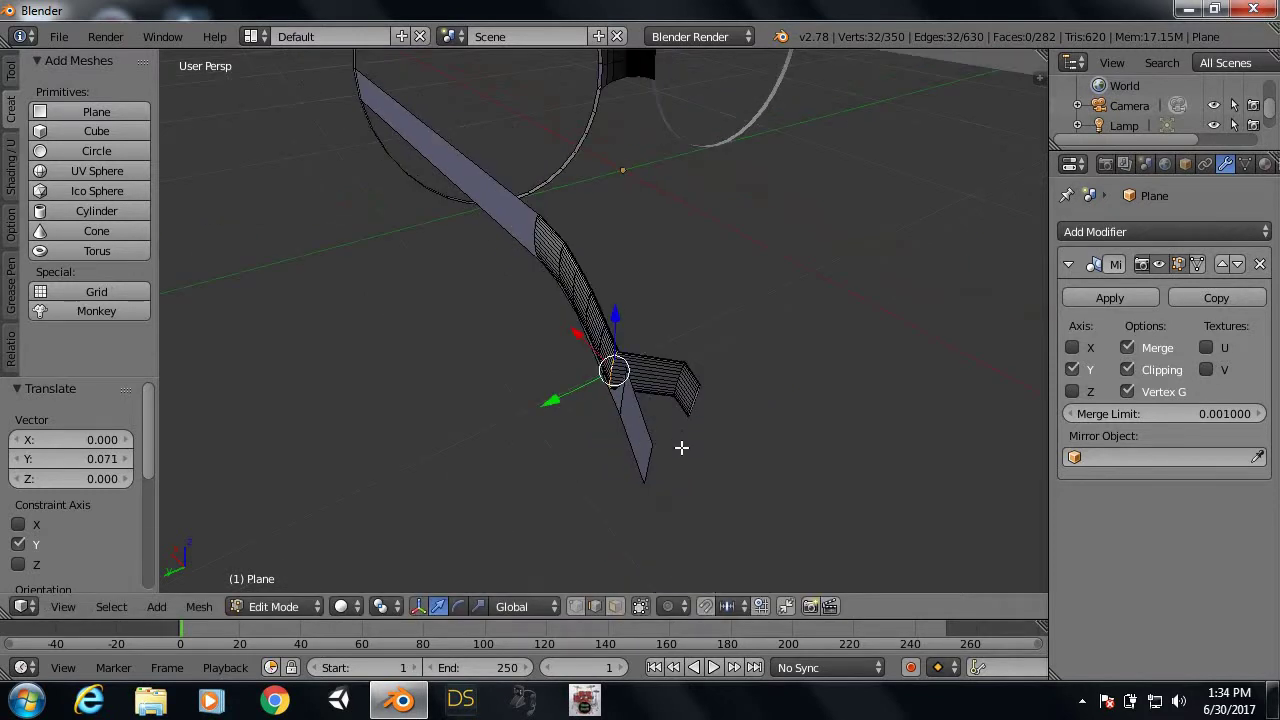
pyautogui.scroll(3, 681, 447)
pyautogui.moveTo(666, 446); pyautogui.dragTo(716, 391, button='middle')
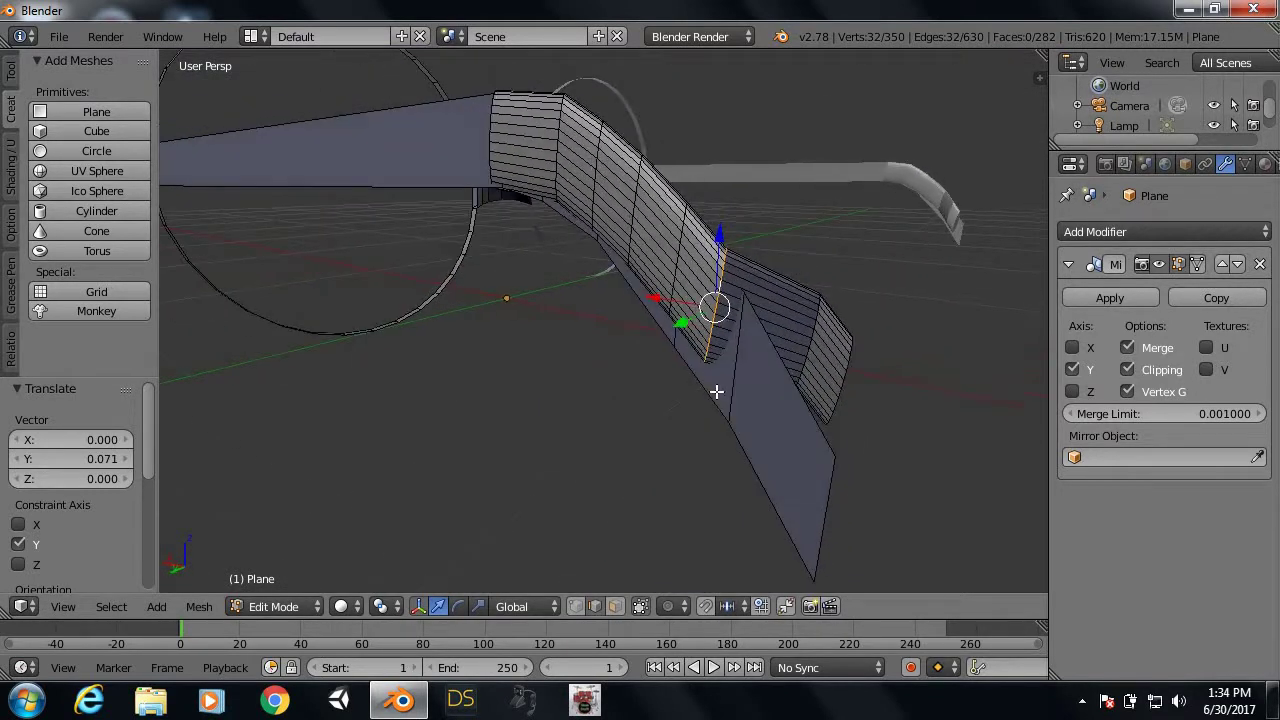
# Step: Move the tip's middle loop to Y 0.098 and the end loop to Y 0.111
pyautogui.keyDown('alt'); pyautogui.rightClick(809, 342); pyautogui.keyUp('alt')
pyautogui.keyDown('alt'); pyautogui.rightClick(811, 340); pyautogui.keyUp('alt')
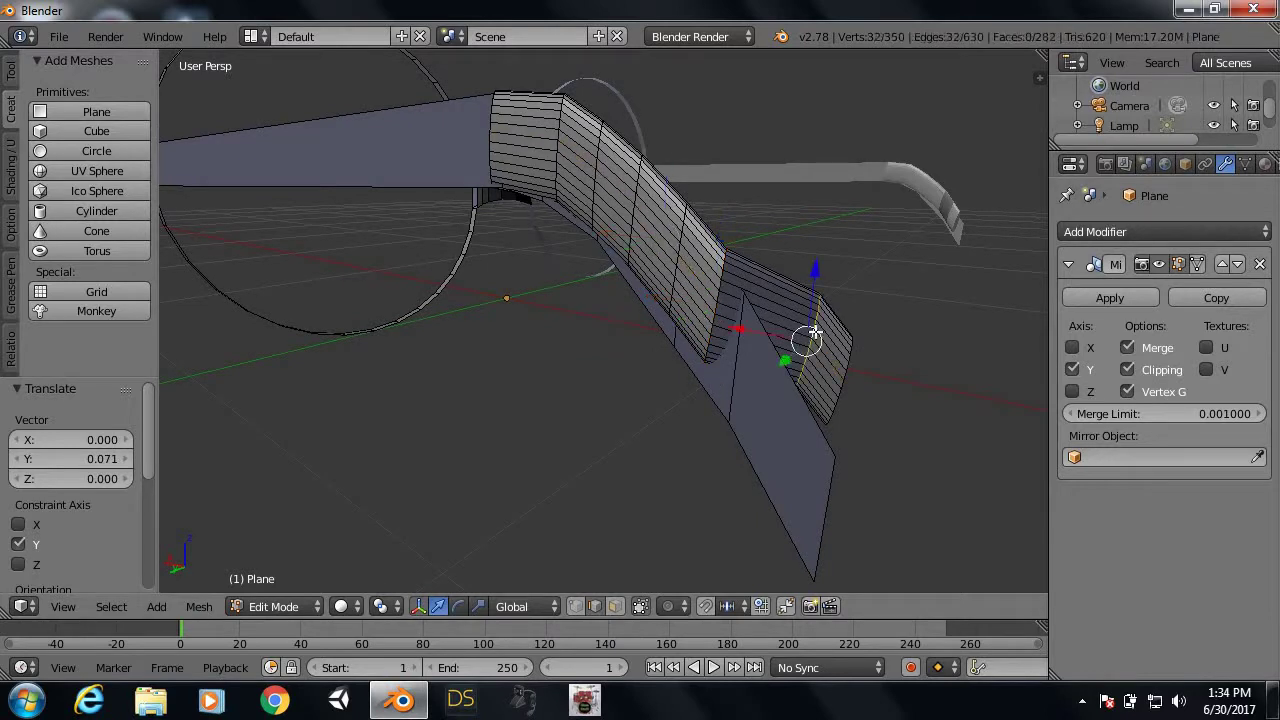
pyautogui.press('g')
pyautogui.press('y')
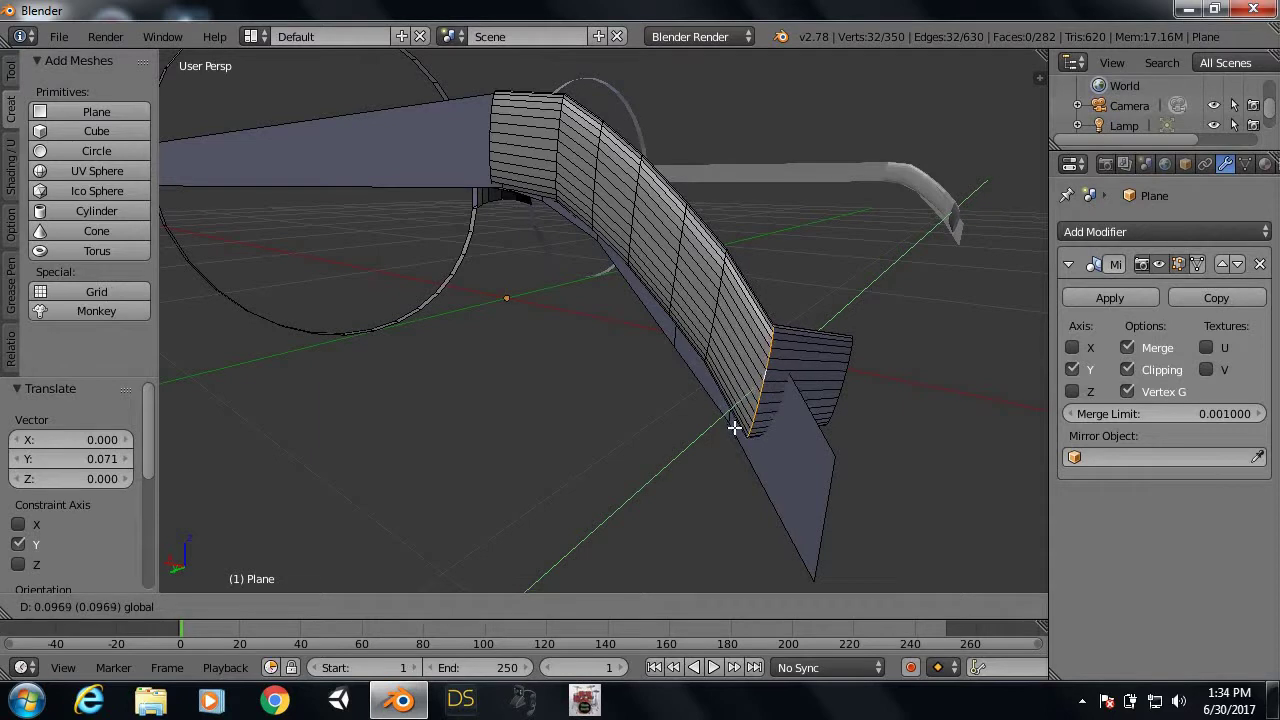
pyautogui.click(735, 423)
pyautogui.keyDown('alt'); pyautogui.rightClick(845, 387); pyautogui.keyUp('alt')
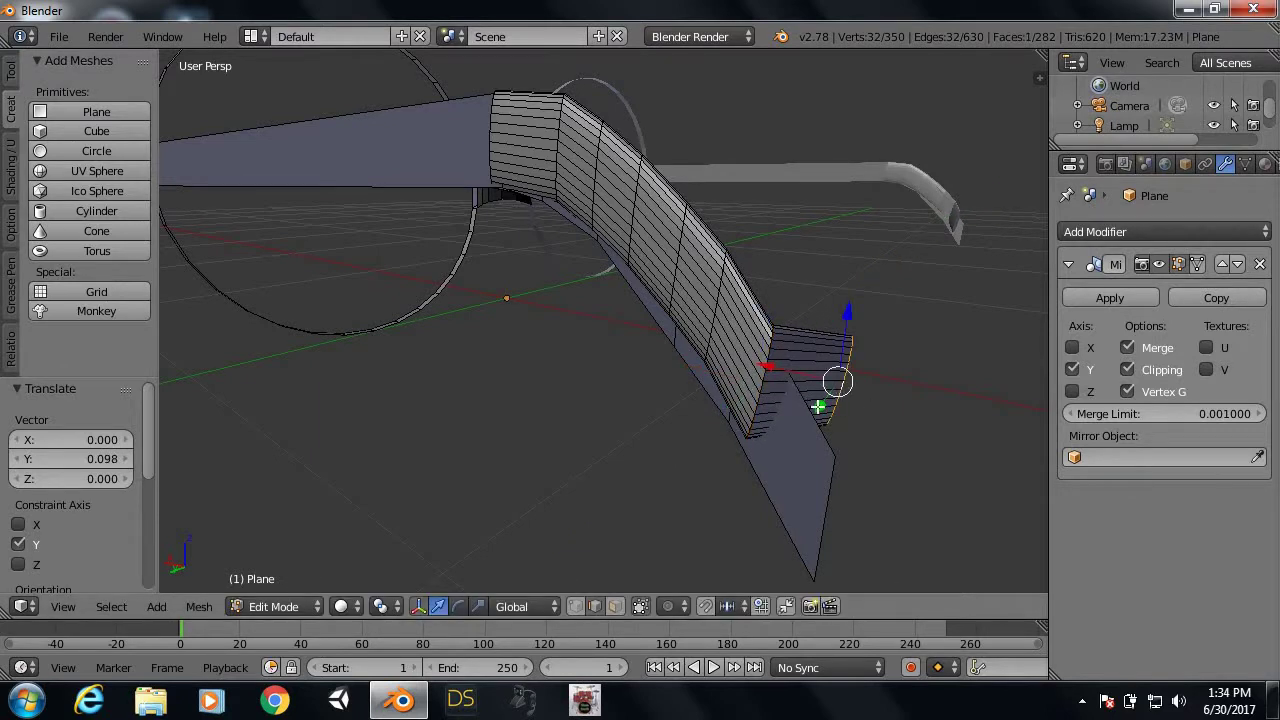
pyautogui.press('g')
pyautogui.press('y')
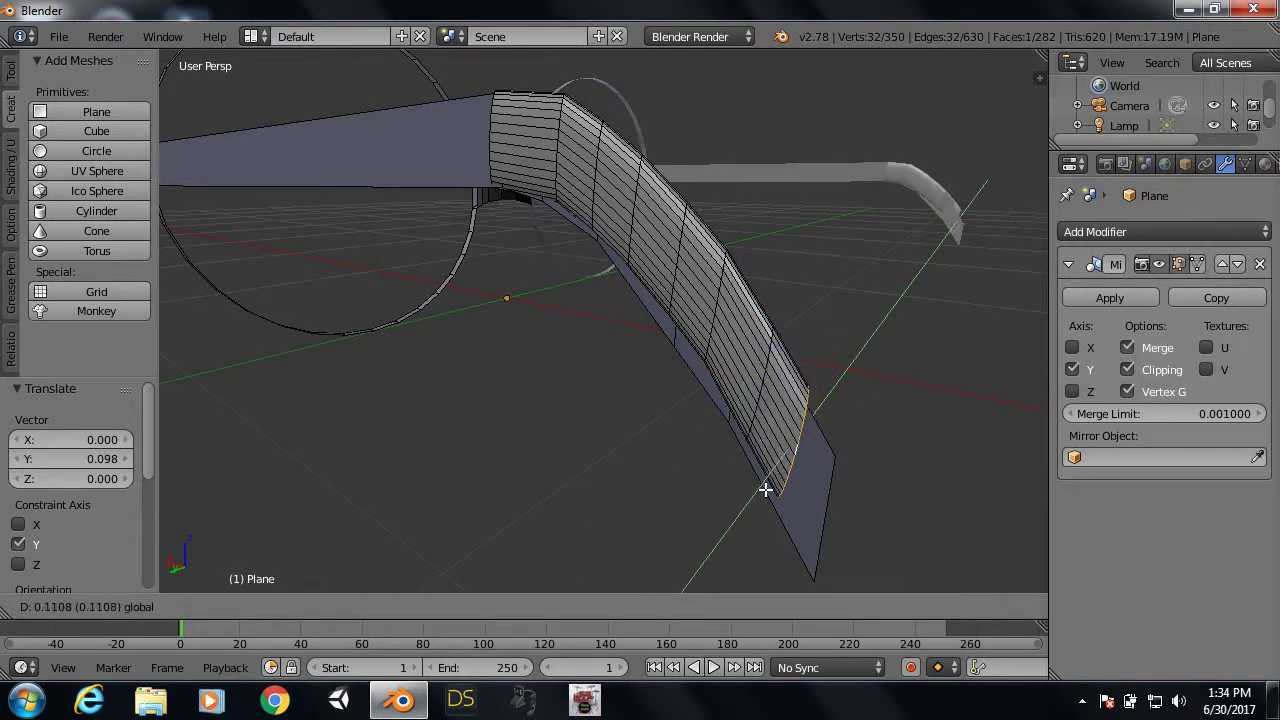
pyautogui.click(765, 490)
# Step: Slide the arm's elliptical end face slightly along Y
pyautogui.moveTo(834, 366)
pyautogui.mouseDown(button='middle')
pyautogui.moveTo(623, 331)
pyautogui.moveTo(526, 357)
pyautogui.moveTo(516, 336)
pyautogui.moveTo(574, 380)
pyautogui.moveTo(631, 377)
pyautogui.moveTo(749, 409)
pyautogui.mouseUp(button='middle')
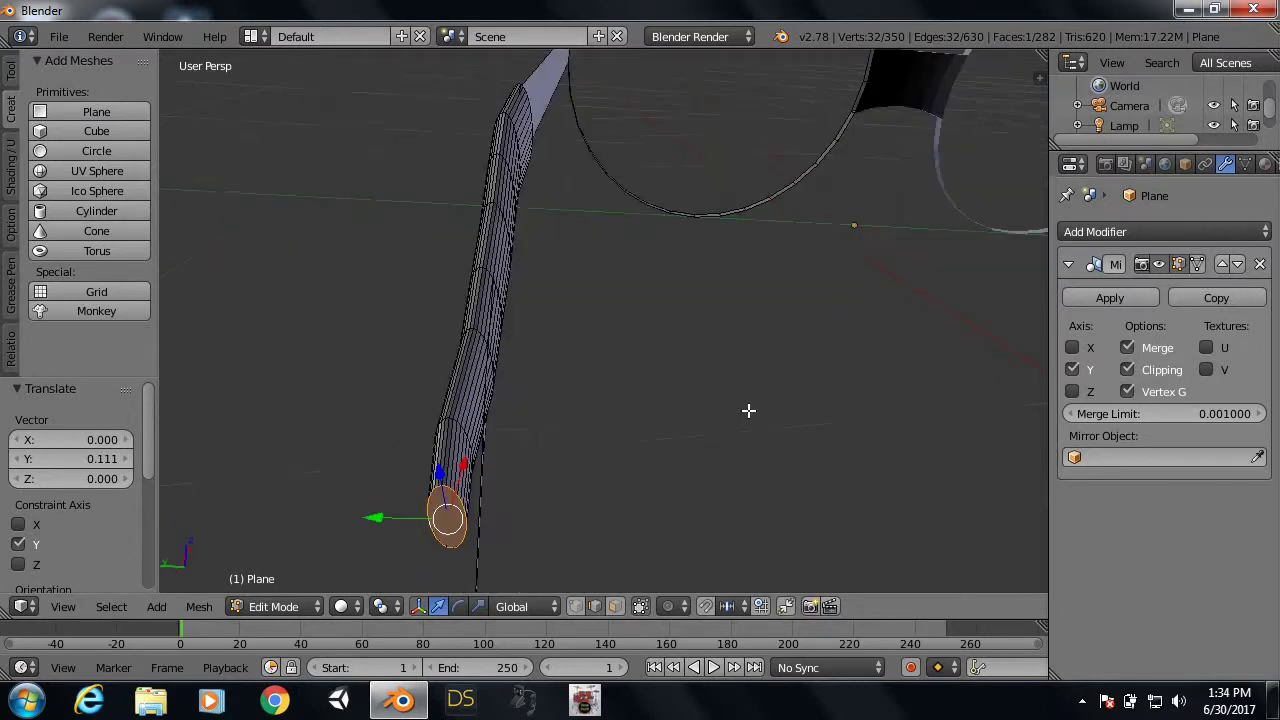
pyautogui.press('KP_7')
pyautogui.scroll(-4, 570, 240)
pyautogui.moveTo(574, 240)
pyautogui.mouseDown(button='middle')
pyautogui.moveTo(574, 257)
pyautogui.moveTo(537, 234)
pyautogui.mouseUp(button='middle')
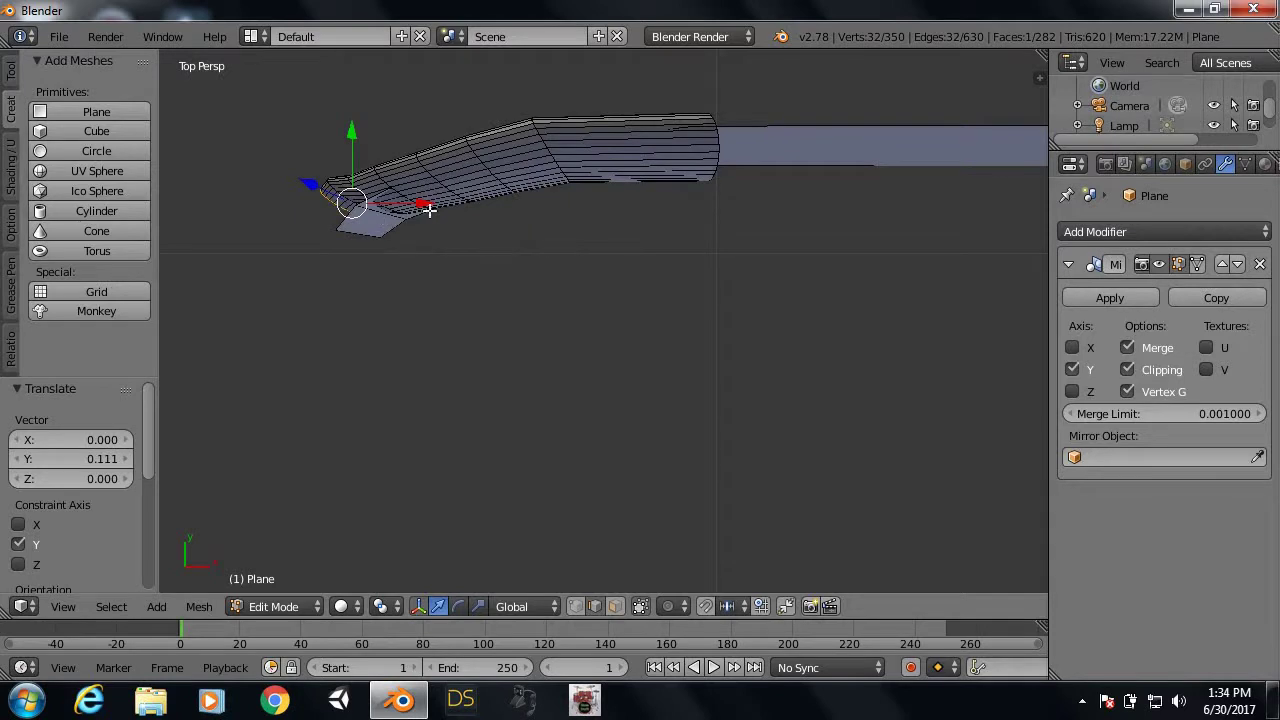
pyautogui.moveTo(391, 206)
pyautogui.mouseDown(button='middle')
pyautogui.moveTo(428, 206)
pyautogui.moveTo(457, 134)
pyautogui.moveTo(503, 111)
pyautogui.moveTo(623, 137)
pyautogui.moveTo(520, 431)
pyautogui.moveTo(634, 305)
pyautogui.mouseUp(button='middle')
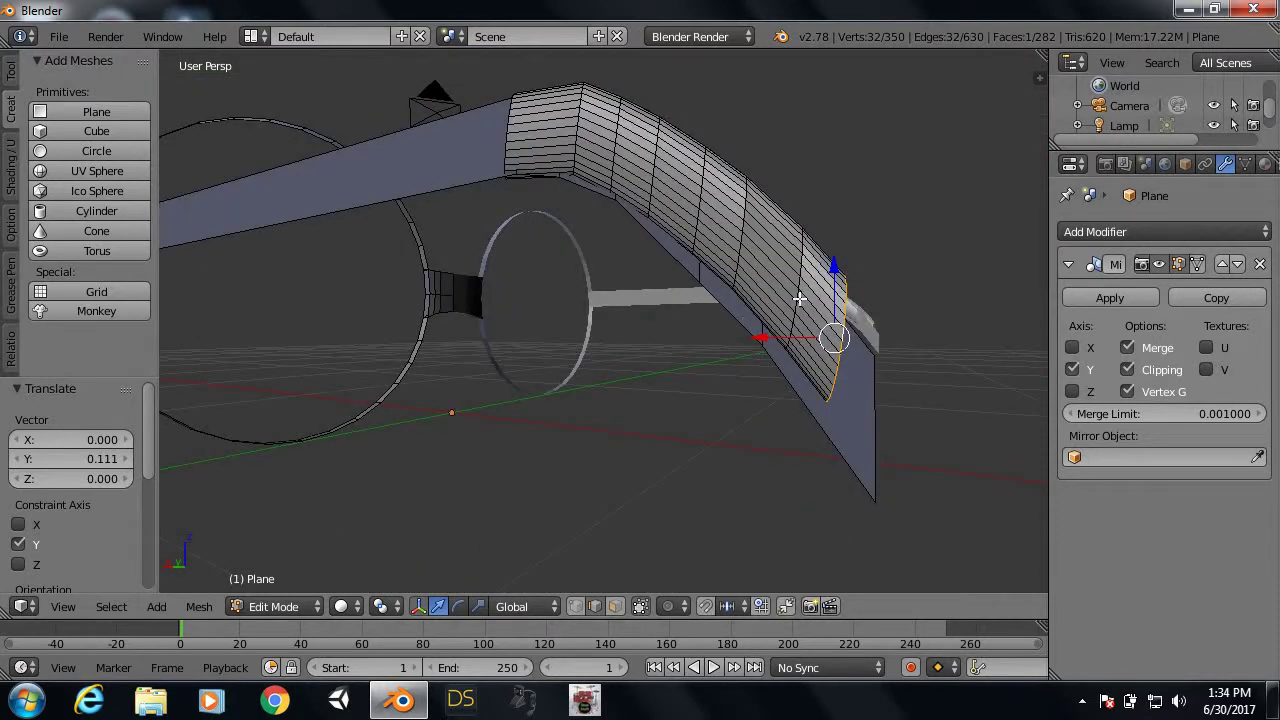
pyautogui.moveTo(789, 278)
pyautogui.mouseDown(button='middle')
pyautogui.moveTo(691, 314)
pyautogui.moveTo(669, 343)
pyautogui.mouseUp(button='middle')
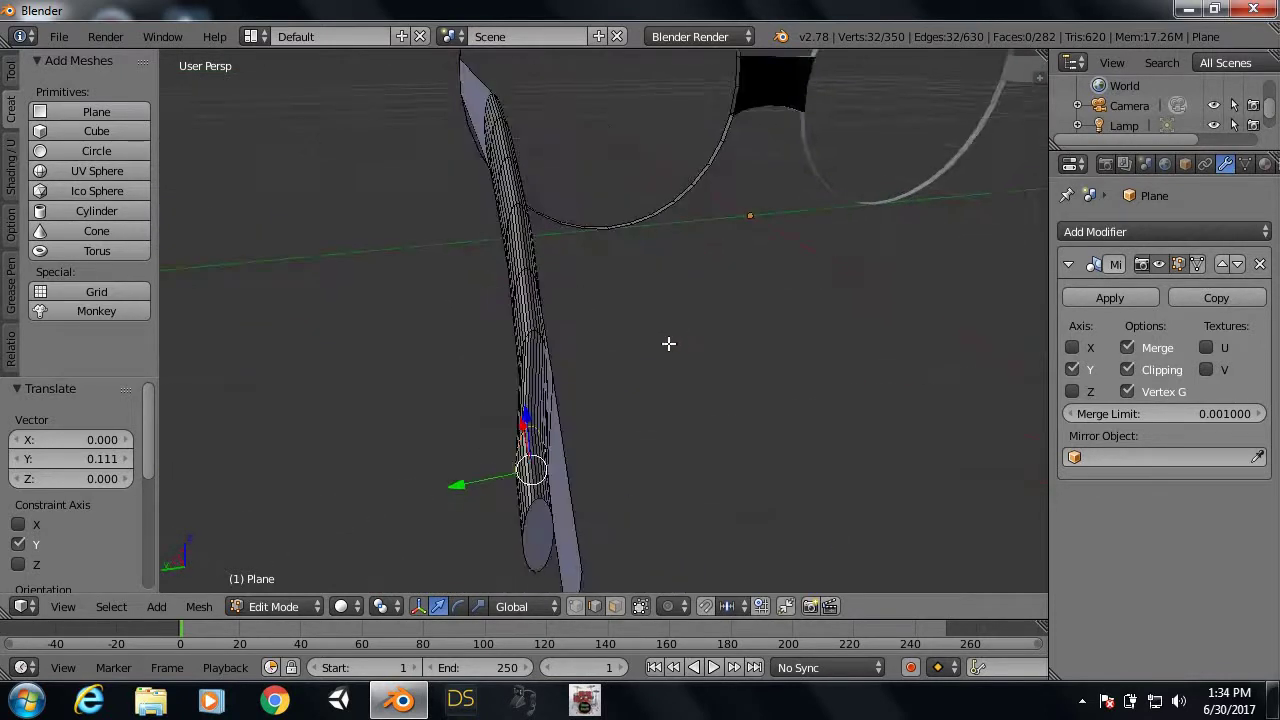
pyautogui.moveTo(455, 485); pyautogui.dragTo(467, 486)
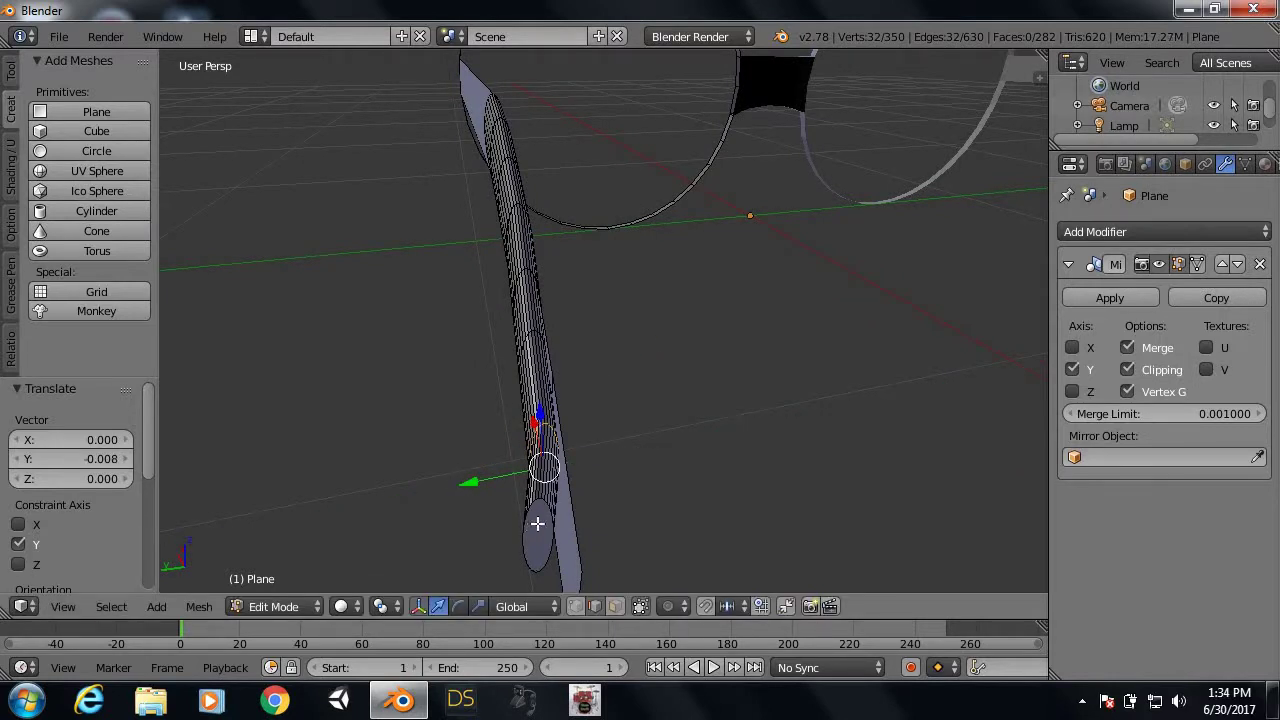
pyautogui.rightClick(537, 523)
pyautogui.moveTo(477, 558); pyautogui.dragTo(482, 558)
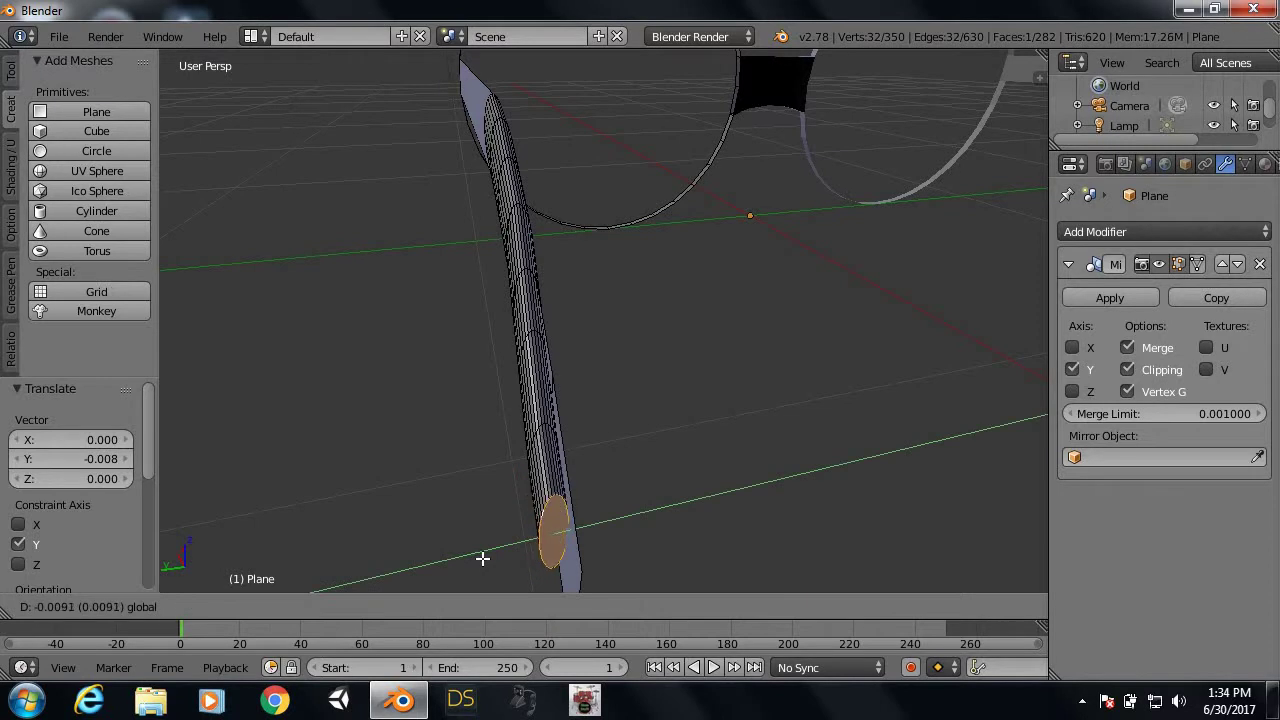
# Step: Select the edge loop at the arm's bend
pyautogui.moveTo(544, 476)
pyautogui.mouseDown(button='middle')
pyautogui.moveTo(562, 449)
pyautogui.moveTo(700, 426)
pyautogui.moveTo(668, 418)
pyautogui.mouseUp(button='middle')
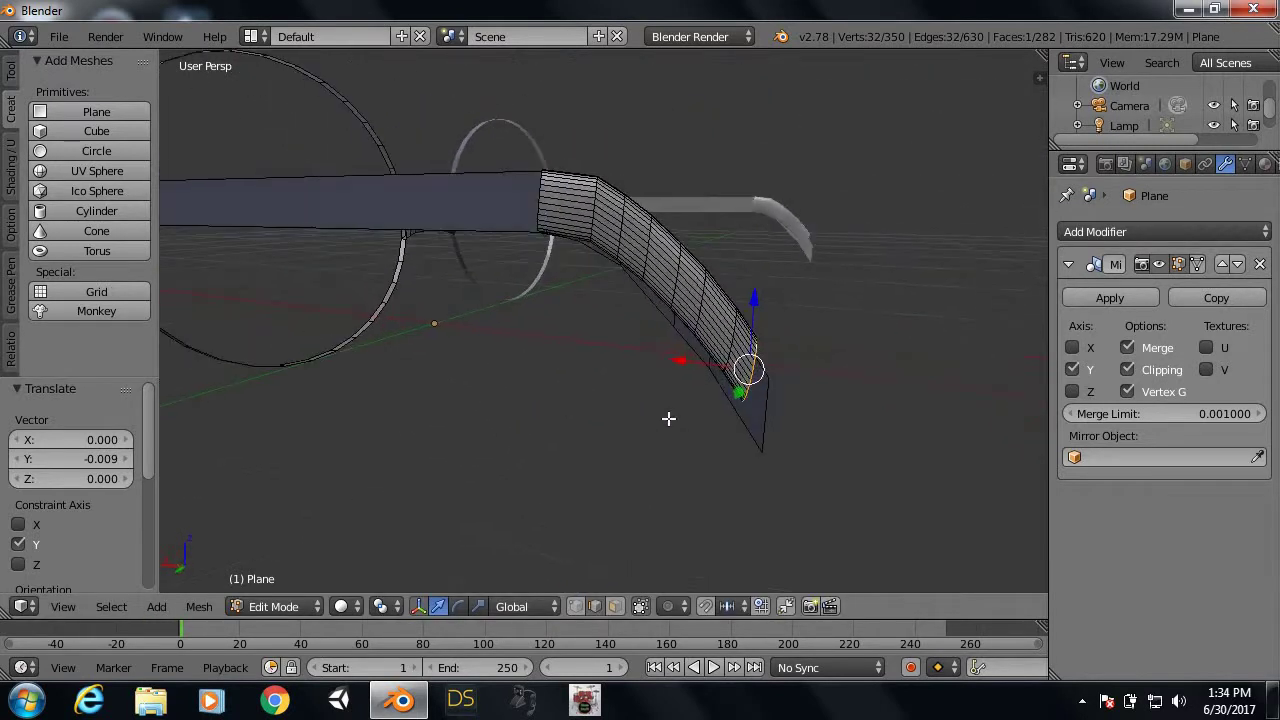
pyautogui.keyDown('alt'); pyautogui.rightClick(622, 212); pyautogui.keyUp('alt')
pyautogui.scroll(3, 630, 278)
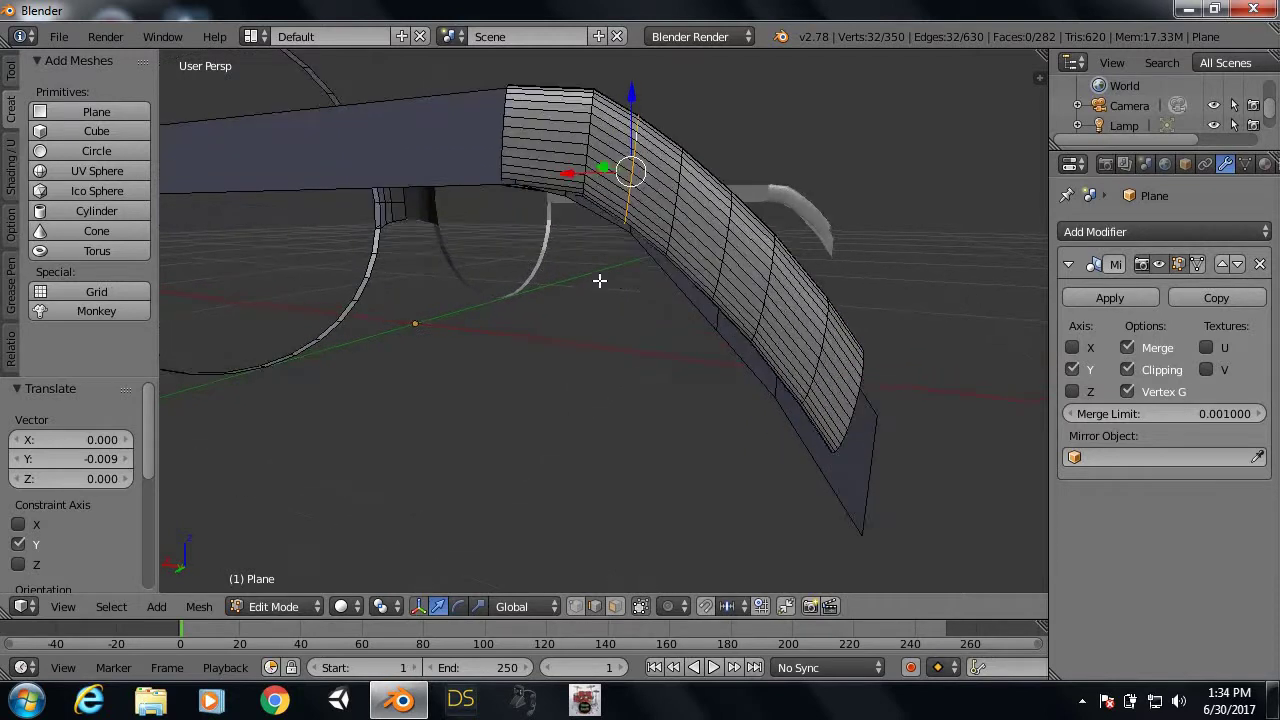
pyautogui.moveTo(647, 324); pyautogui.dragTo(632, 336, button='middle')
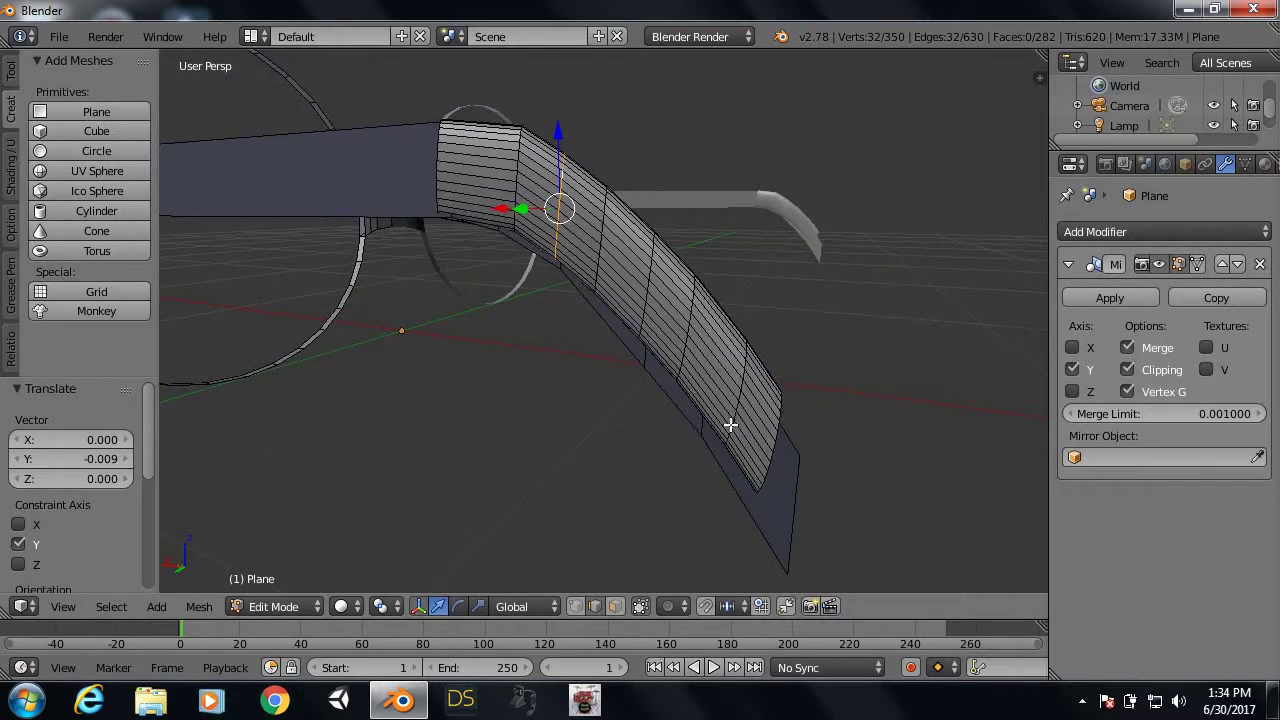
pyautogui.moveTo(726, 410)
pyautogui.mouseDown(button='middle')
pyautogui.moveTo(757, 343)
pyautogui.moveTo(720, 405)
pyautogui.mouseUp(button='middle')
# Step: Shrink the bend loop to 0.934 and slightly enlarge the next loop along the arm
pyautogui.press('s')
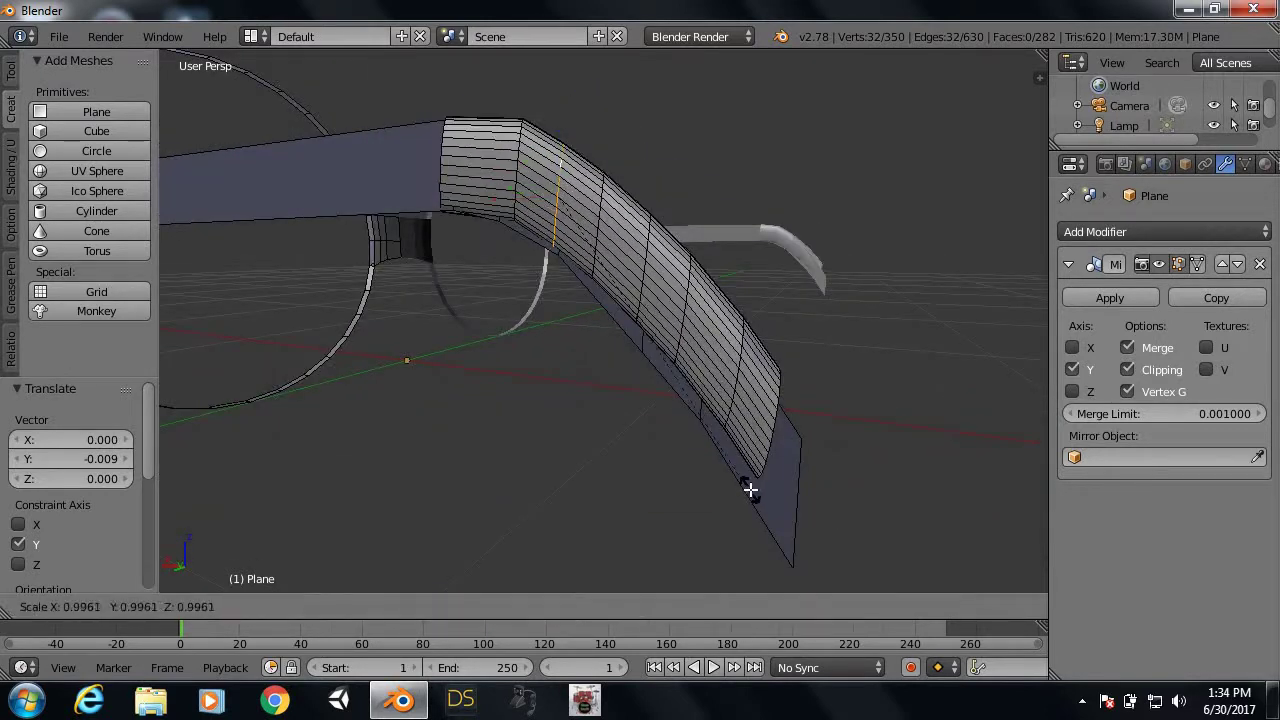
pyautogui.click(735, 458)
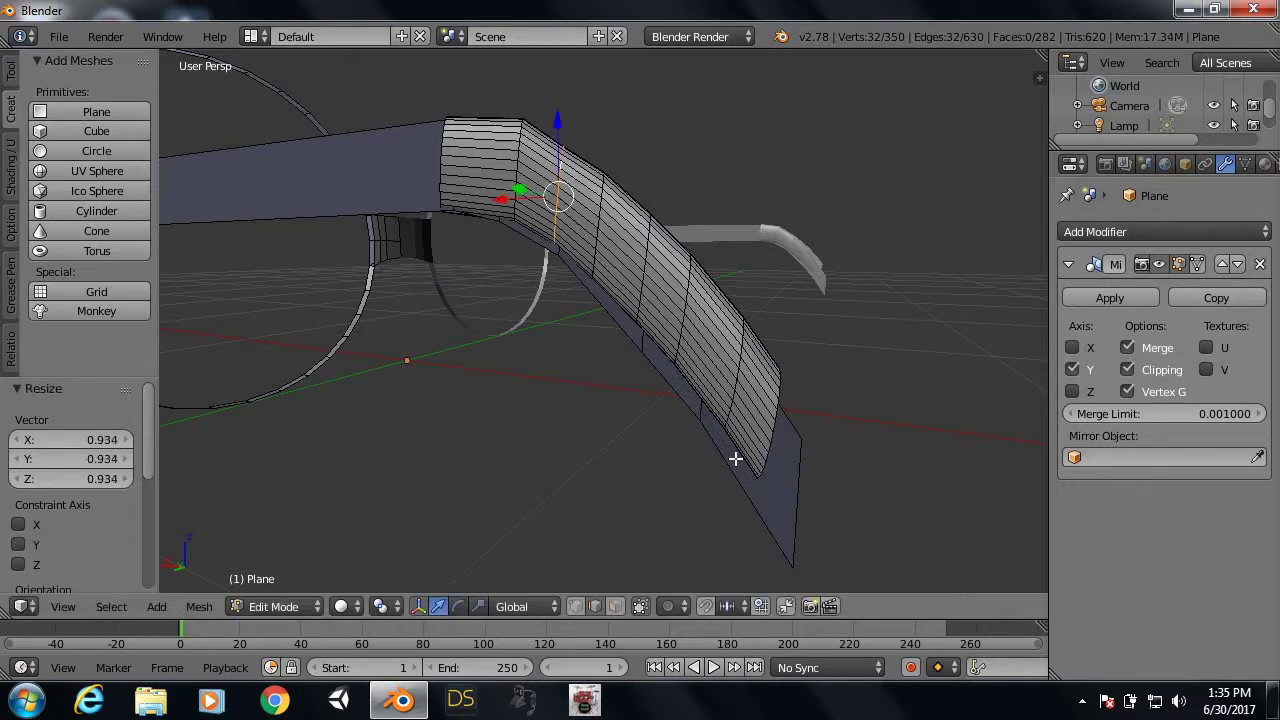
pyautogui.keyDown('alt'); pyautogui.rightClick(598, 245); pyautogui.keyUp('alt')
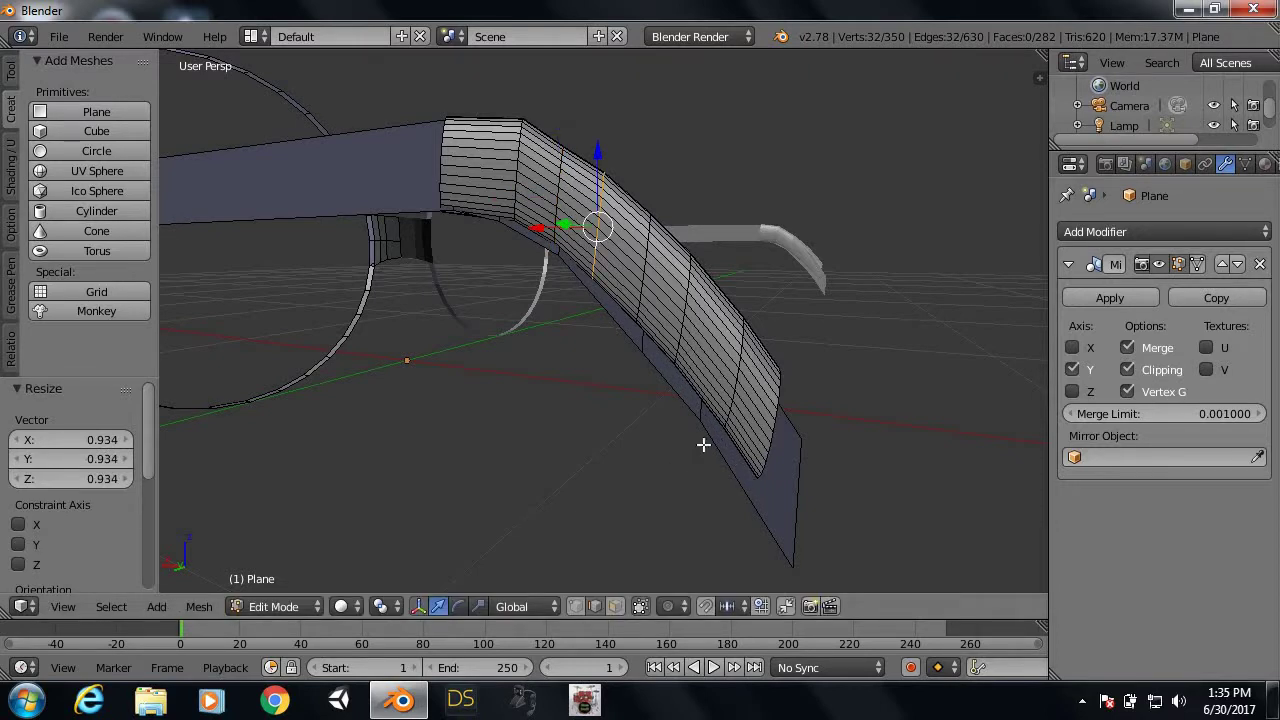
pyautogui.keyDown('alt'); pyautogui.rightClick(638, 298); pyautogui.keyUp('alt')
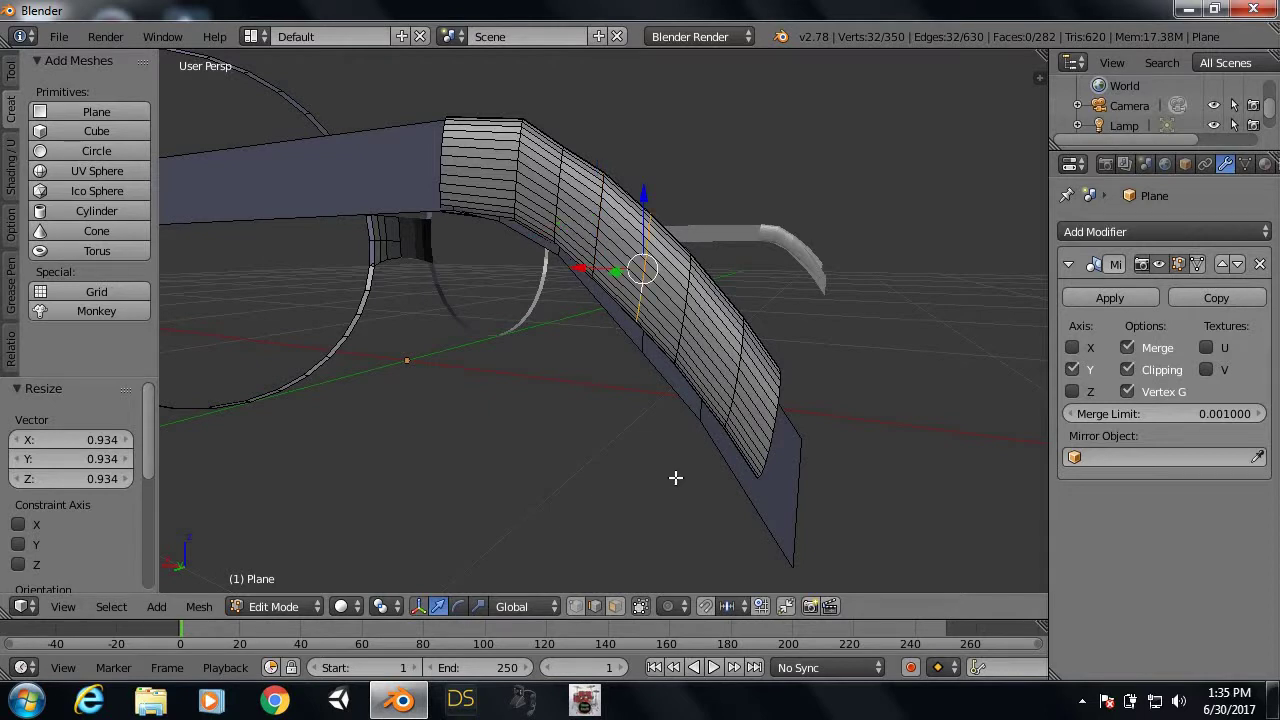
pyautogui.press('s')
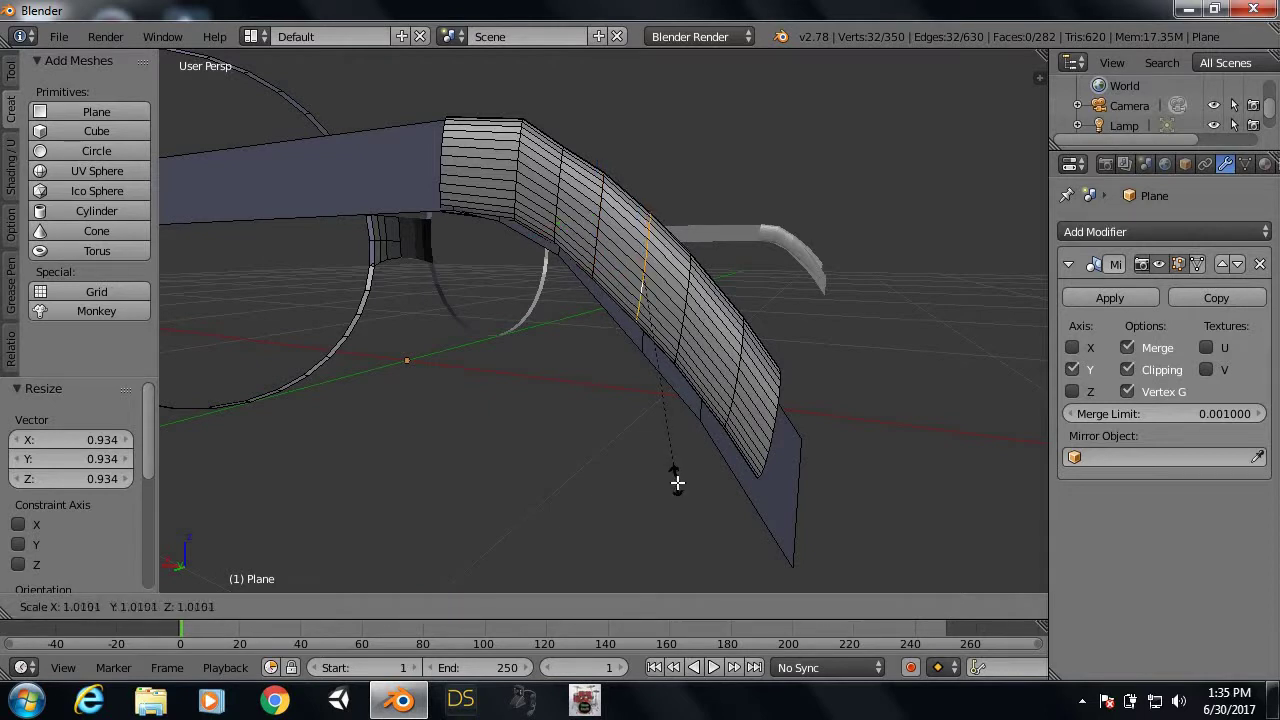
pyautogui.click(677, 487)
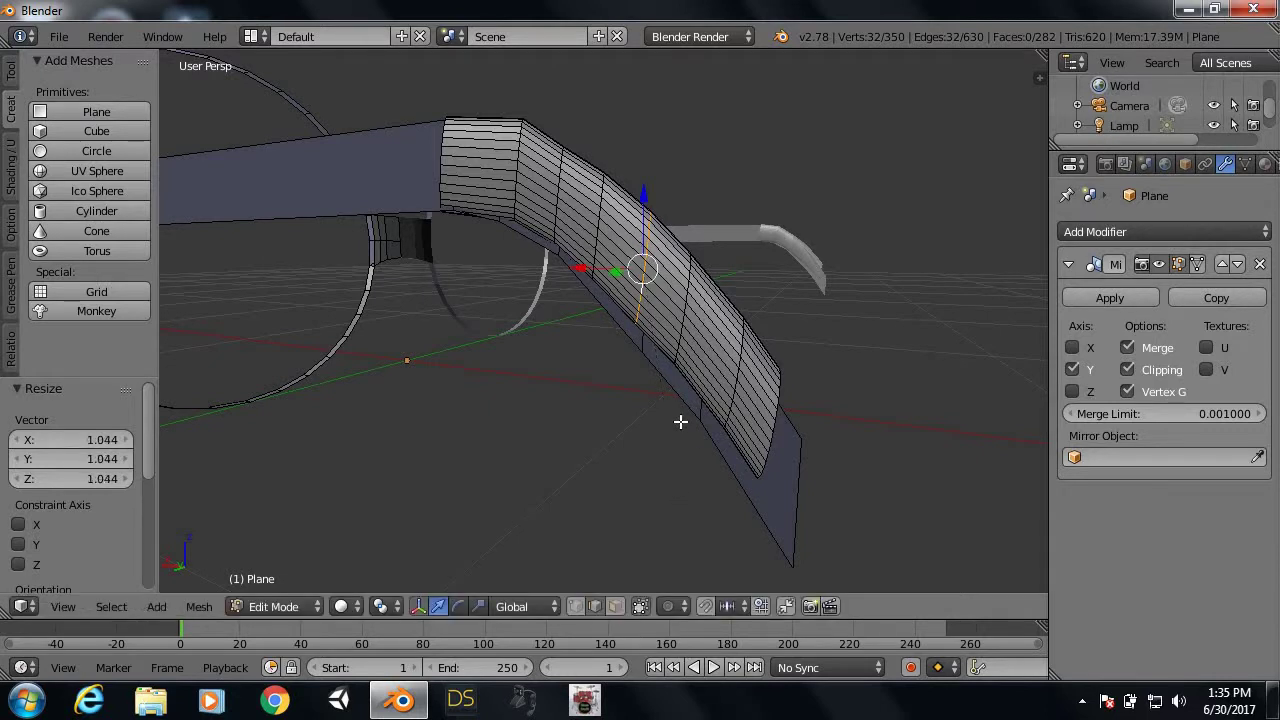
# Step: Enlarge each following loop progressively, scaling the end loop of the tip to 1.409
pyautogui.keyDown('alt'); pyautogui.rightClick(679, 345); pyautogui.keyUp('alt')
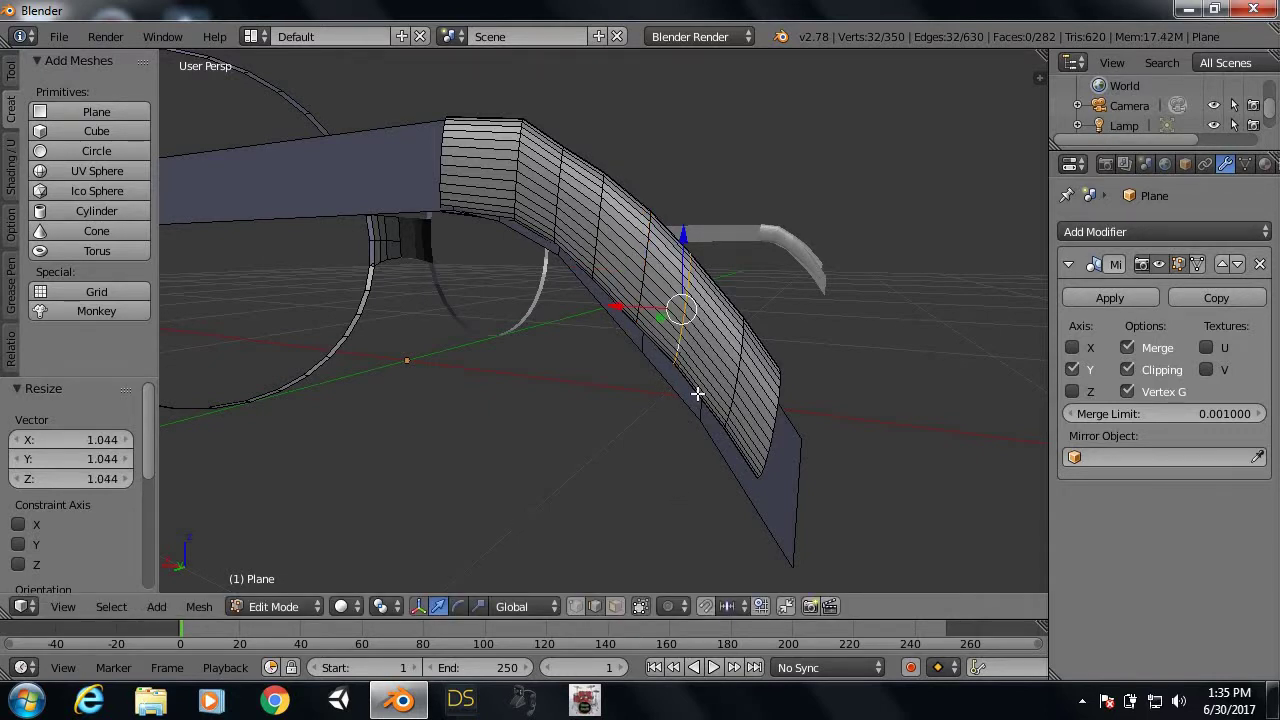
pyautogui.press('s')
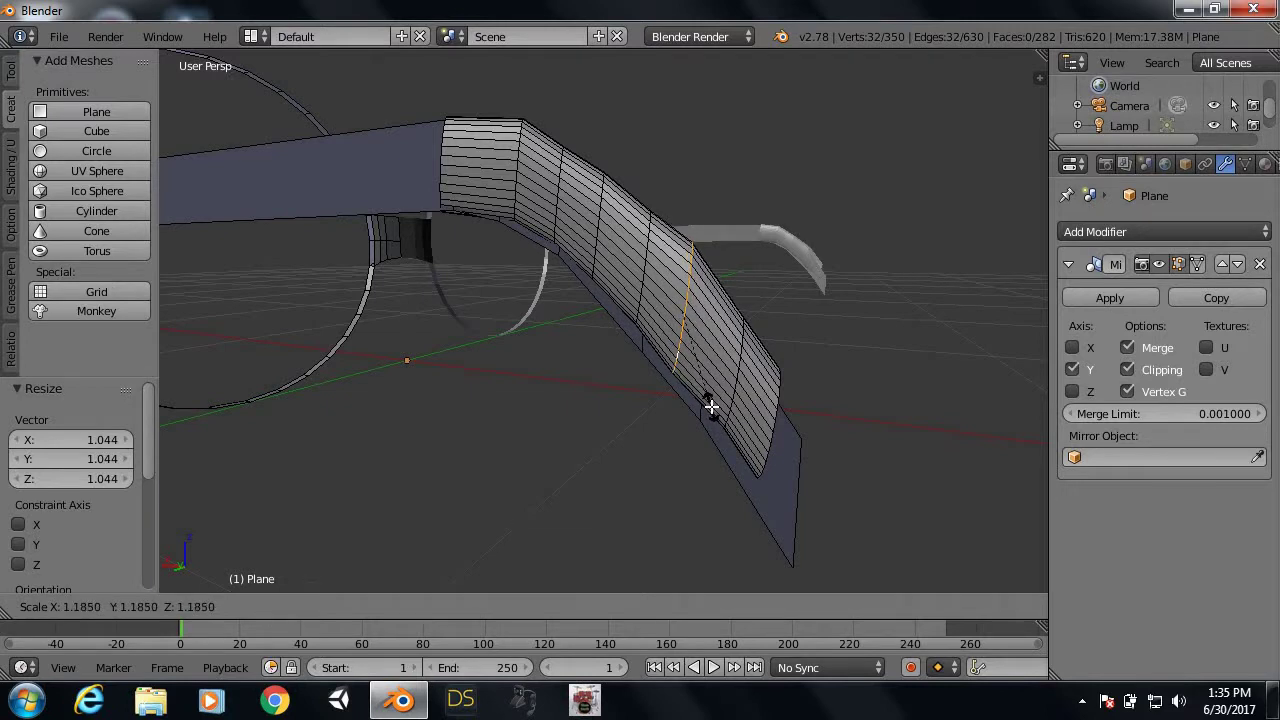
pyautogui.click(709, 404)
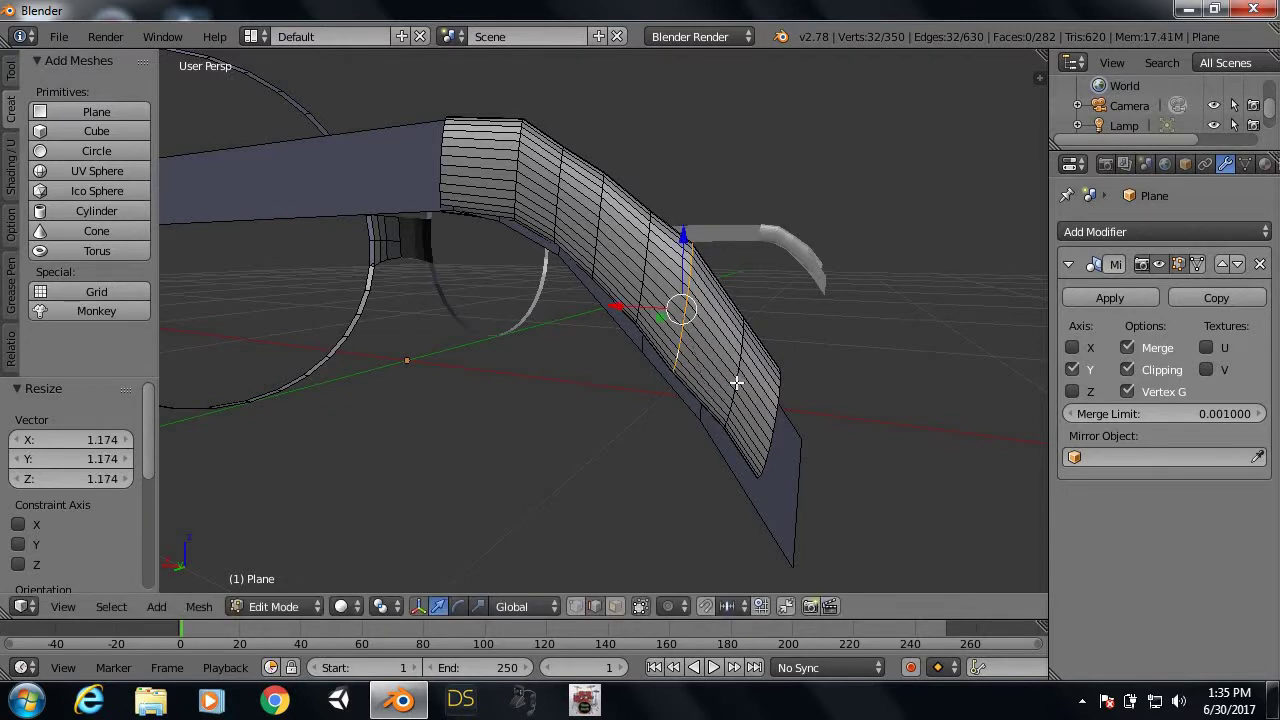
pyautogui.keyDown('alt'); pyautogui.rightClick(736, 386); pyautogui.keyUp('alt')
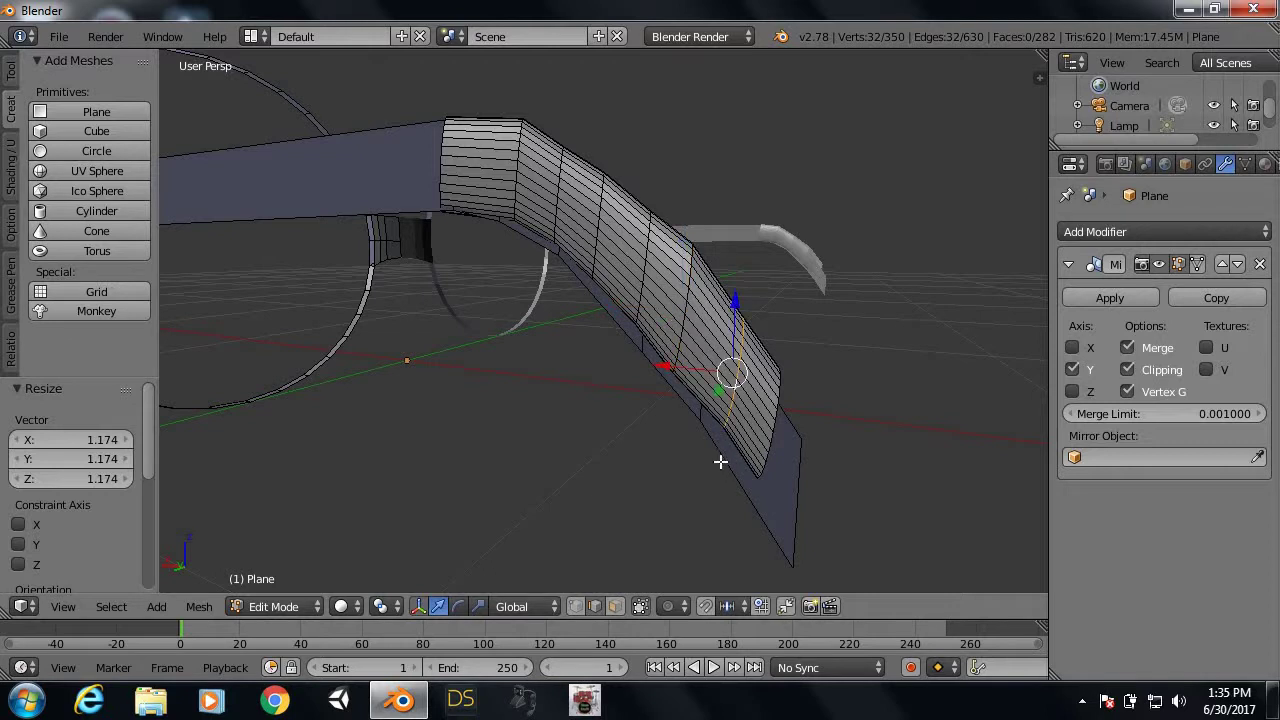
pyautogui.press('s')
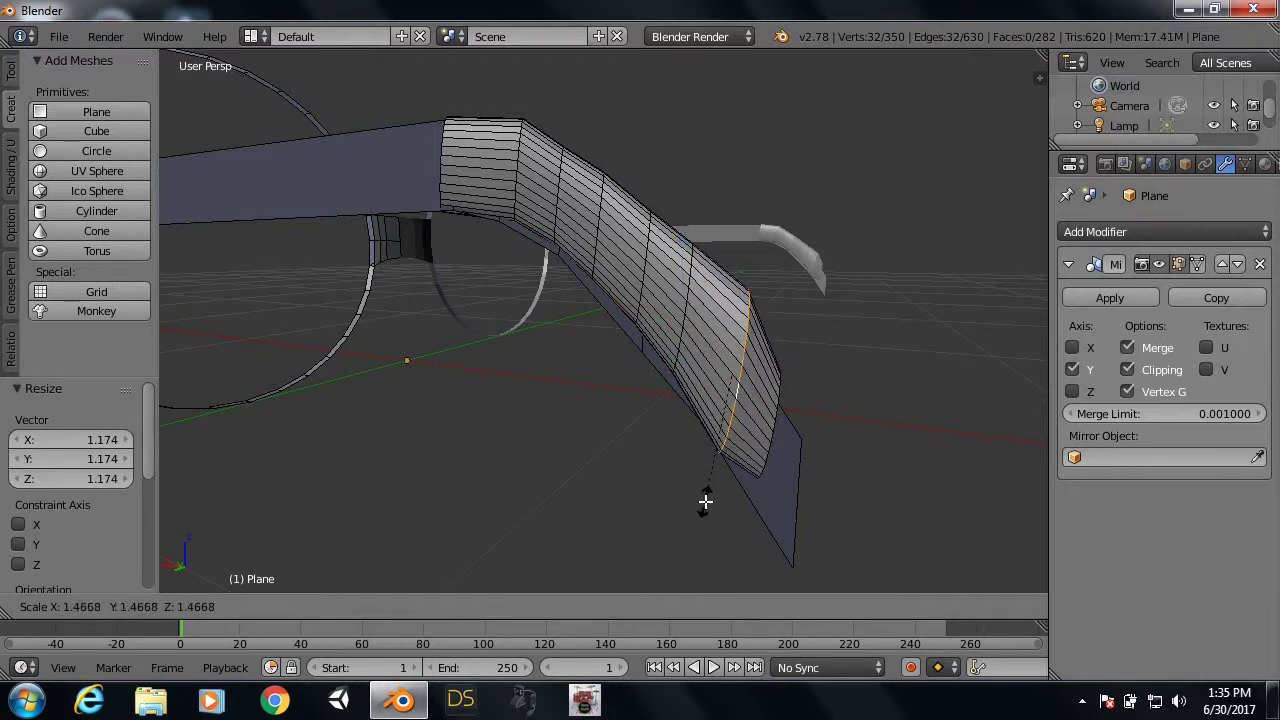
pyautogui.click(754, 455)
pyautogui.keyDown('alt'); pyautogui.rightClick(771, 442); pyautogui.keyUp('alt')
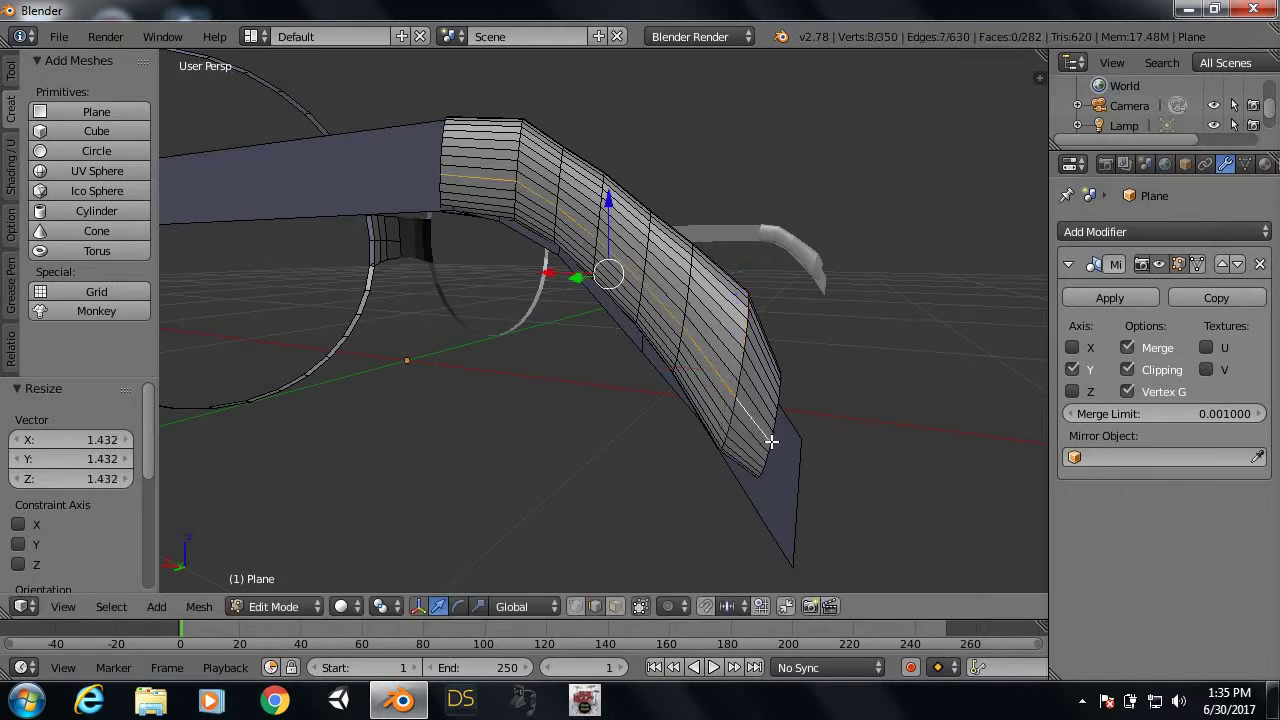
pyautogui.keyDown('alt'); pyautogui.rightClick(765, 468); pyautogui.keyUp('alt')
pyautogui.press('s')
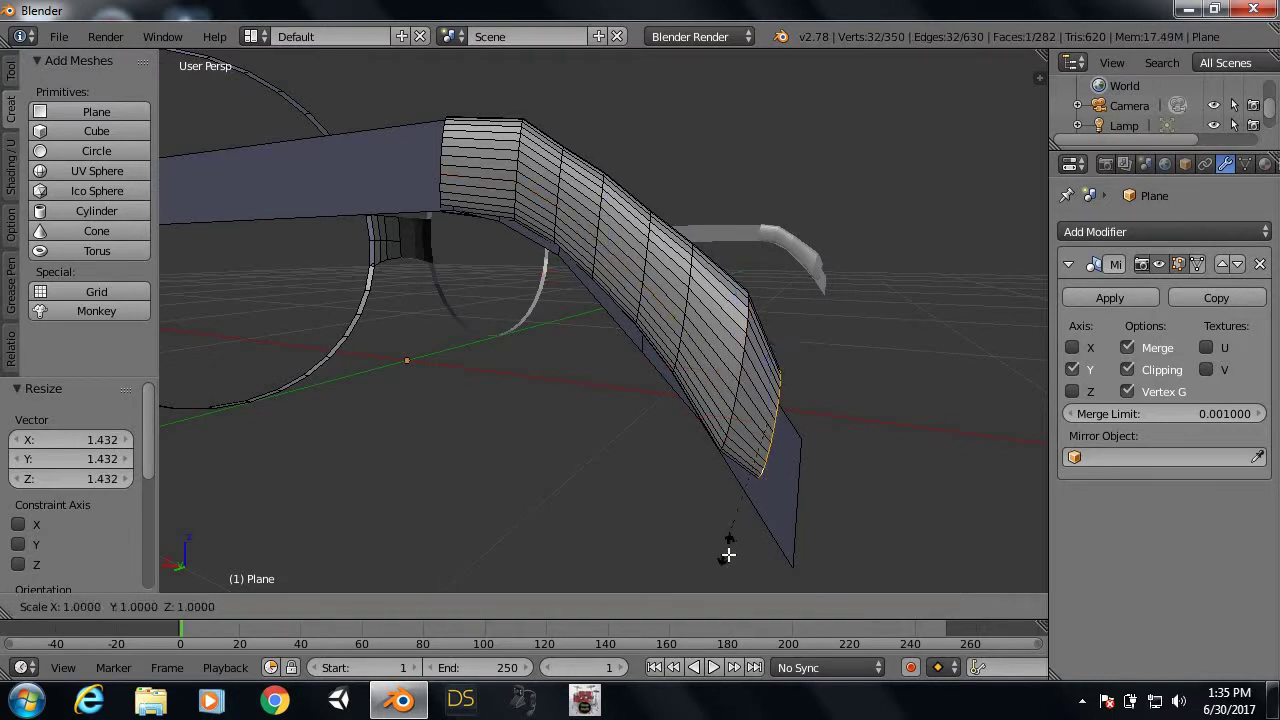
pyautogui.click(794, 62)
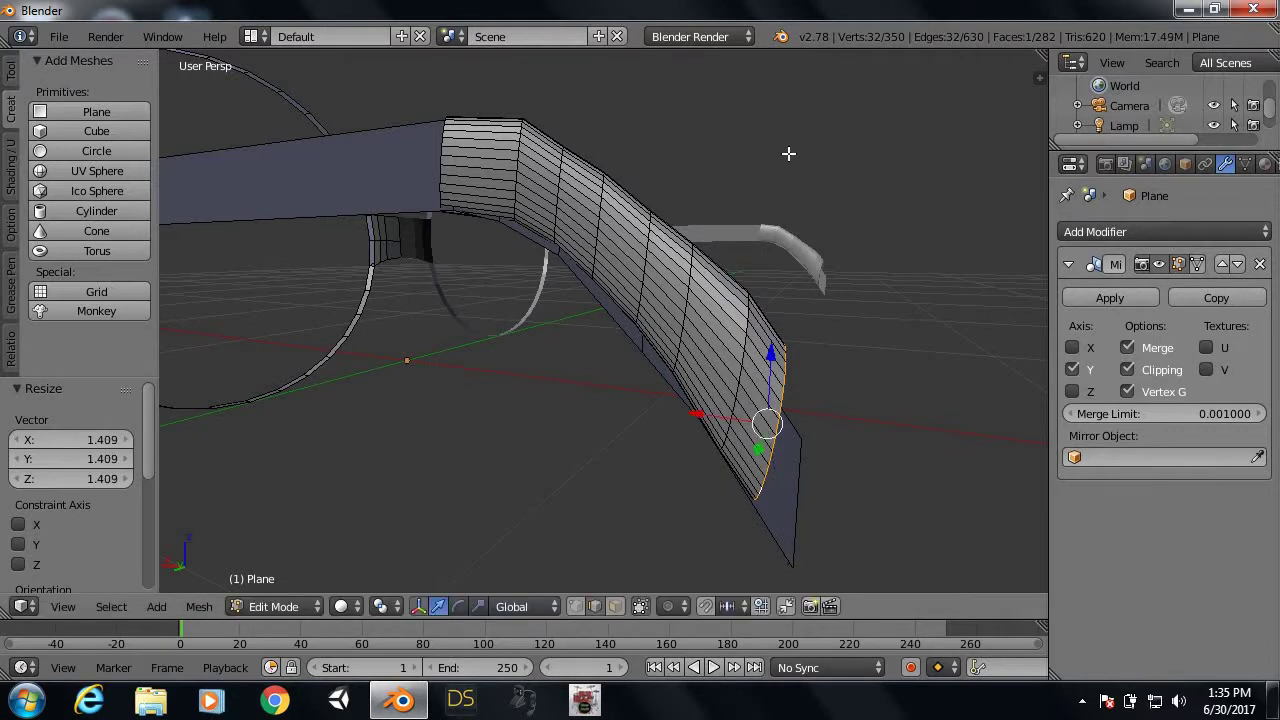
pyautogui.moveTo(792, 318)
pyautogui.mouseDown(button='middle')
pyautogui.moveTo(720, 249)
pyautogui.moveTo(700, 197)
pyautogui.moveTo(799, 228)
pyautogui.mouseUp(button='middle')
# Step: Extrude a new ring from the end loop, lowering it slightly and shifting it along Y
pyautogui.press('e')
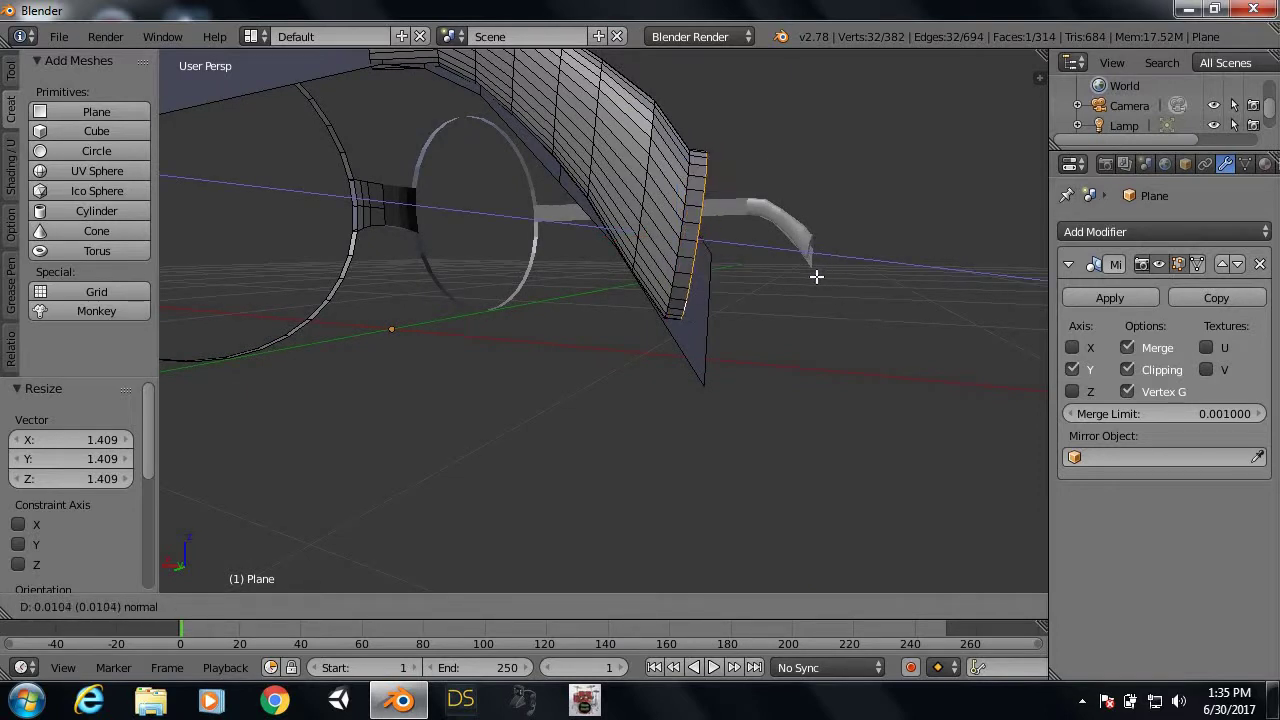
pyautogui.click(817, 277)
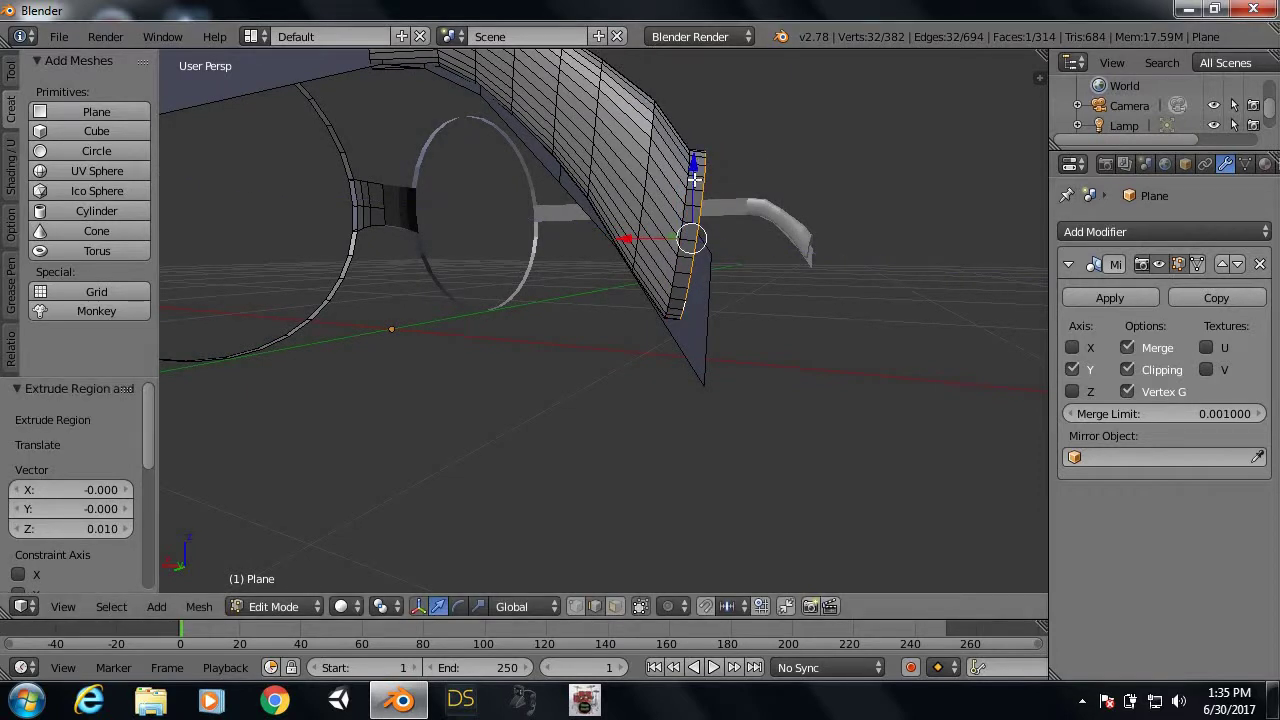
pyautogui.moveTo(694, 178); pyautogui.dragTo(696, 190)
pyautogui.moveTo(690, 240); pyautogui.dragTo(579, 326, button='middle')
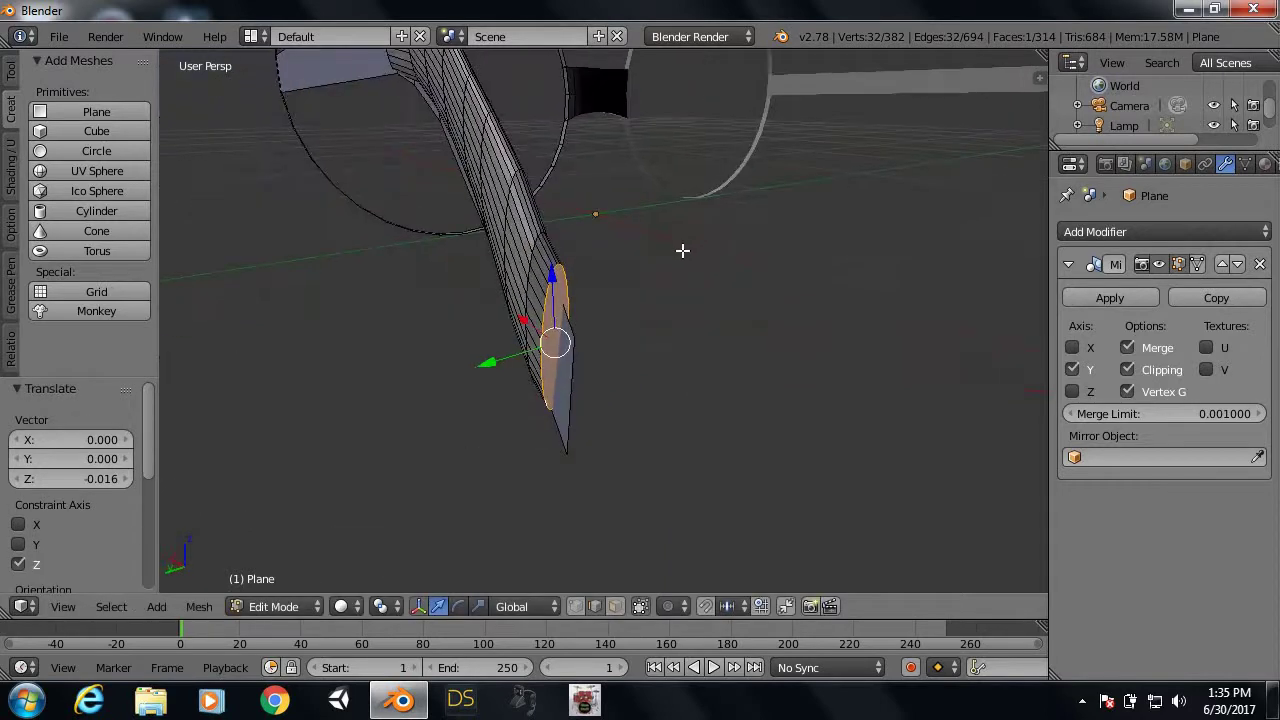
pyautogui.moveTo(448, 391); pyautogui.dragTo(440, 400)
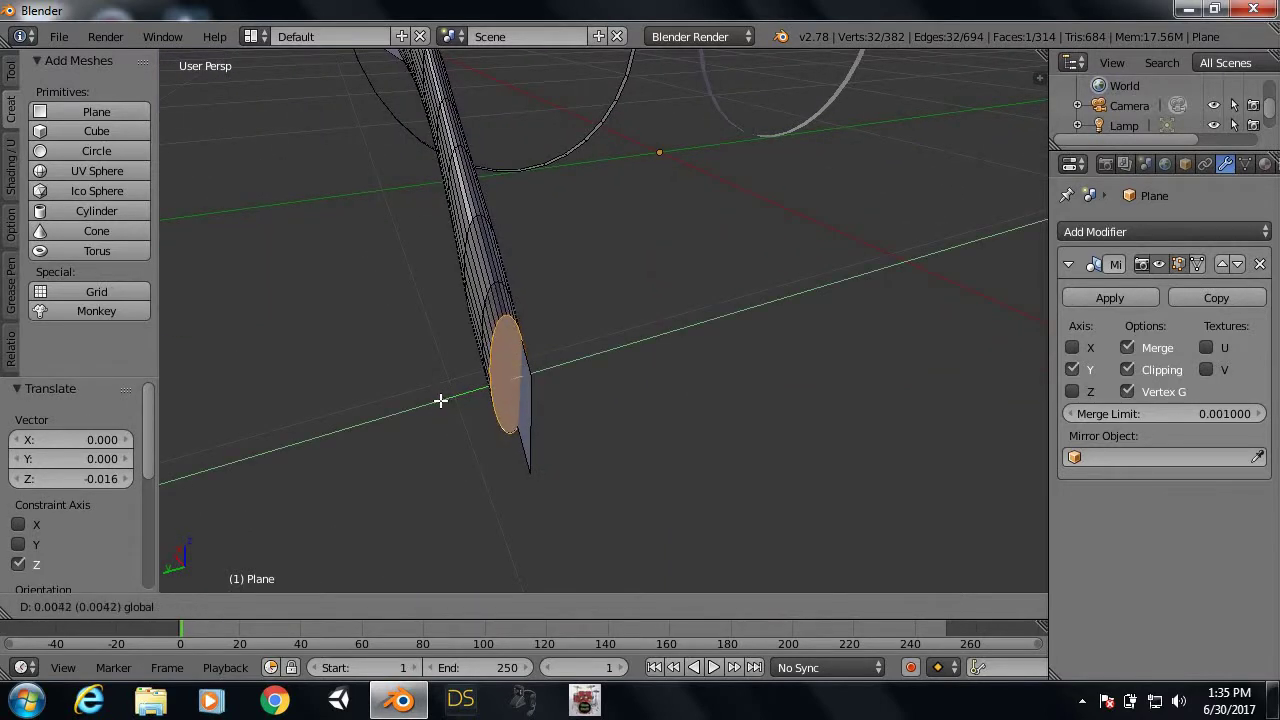
pyautogui.click(442, 400)
pyautogui.moveTo(577, 343); pyautogui.dragTo(705, 296, button='middle')
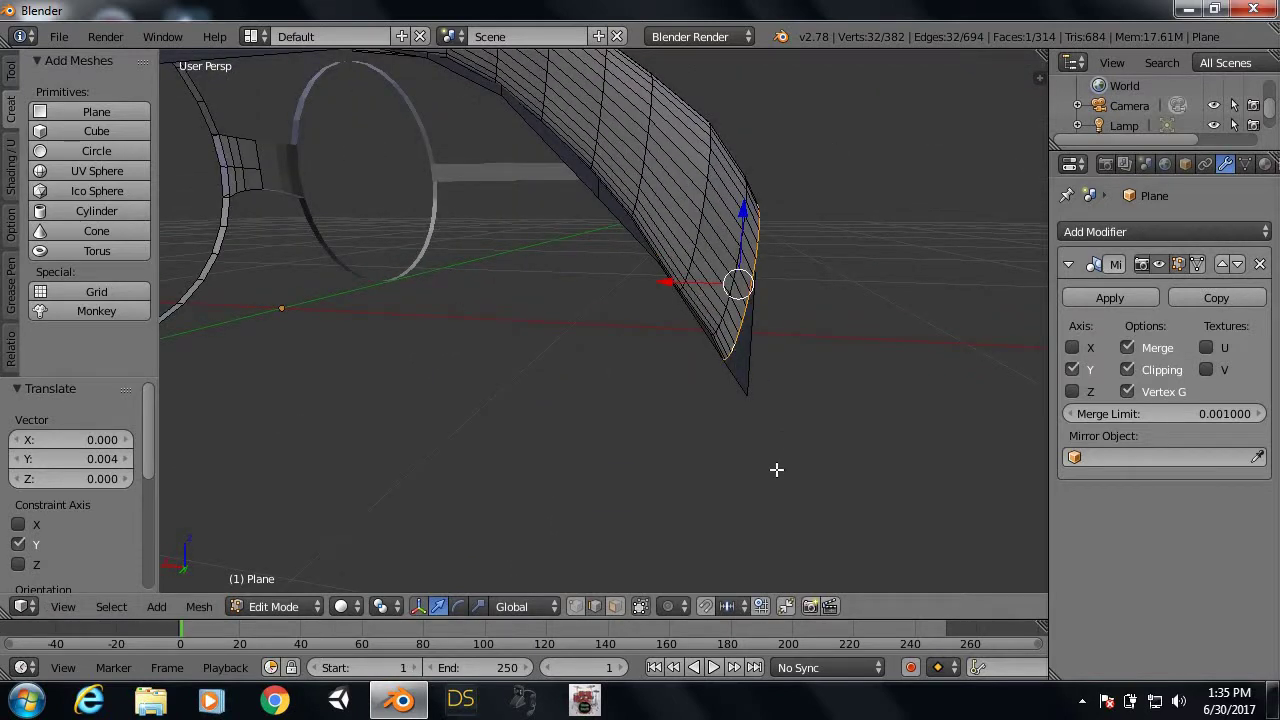
# Step: Shrink the new end ring to 0.875 scale
pyautogui.press('s')
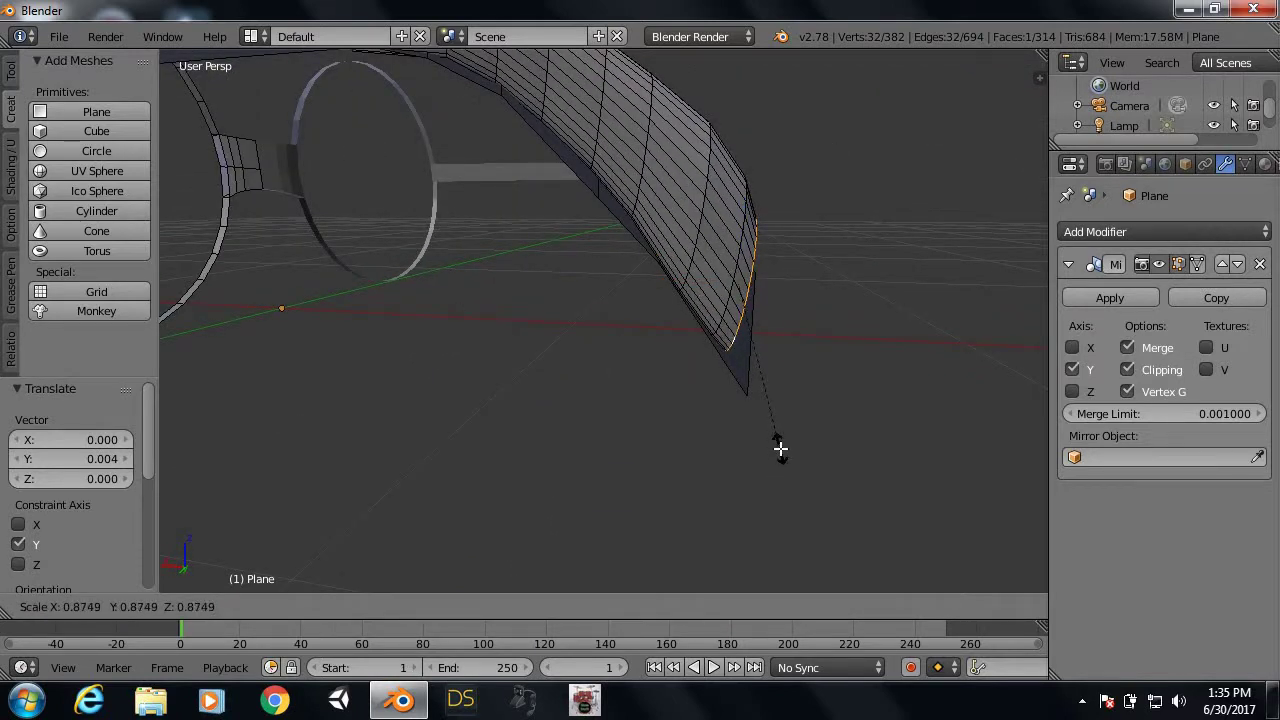
pyautogui.click(780, 448)
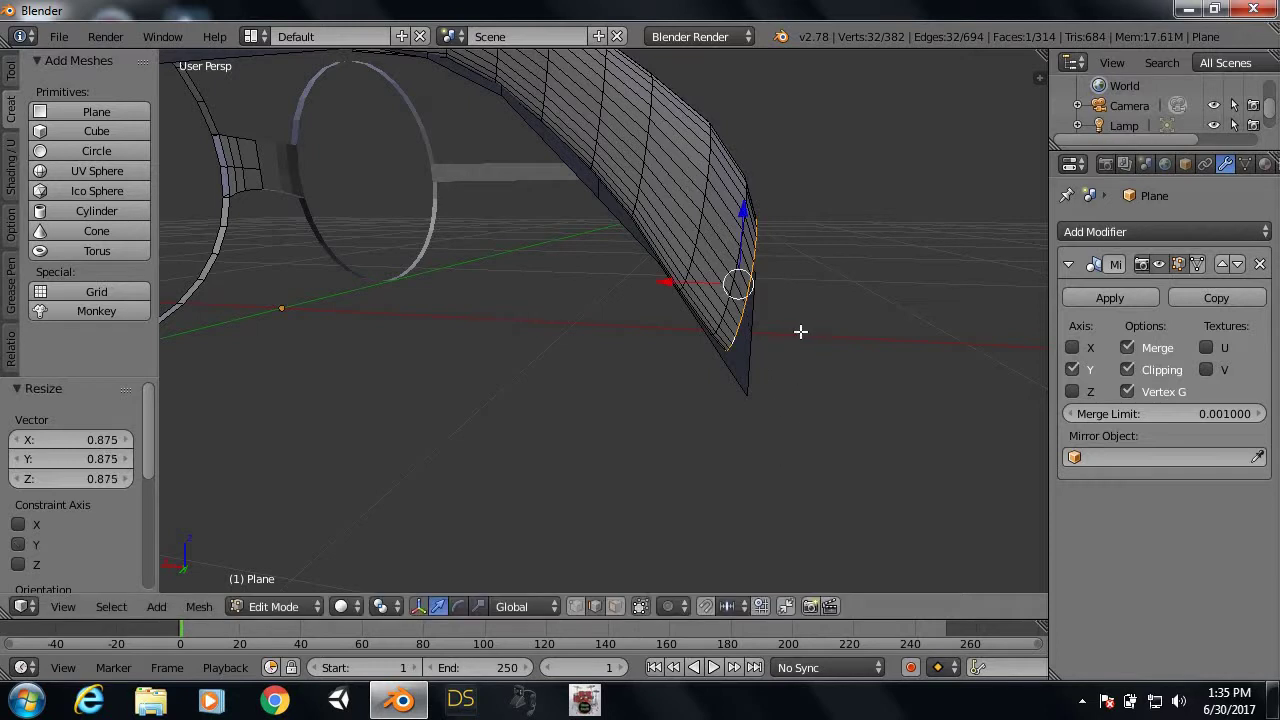
pyautogui.scroll(-2, 800, 331)
pyautogui.scroll(-1, 709, 309)
pyautogui.moveTo(598, 320); pyautogui.dragTo(523, 306, button='middle')
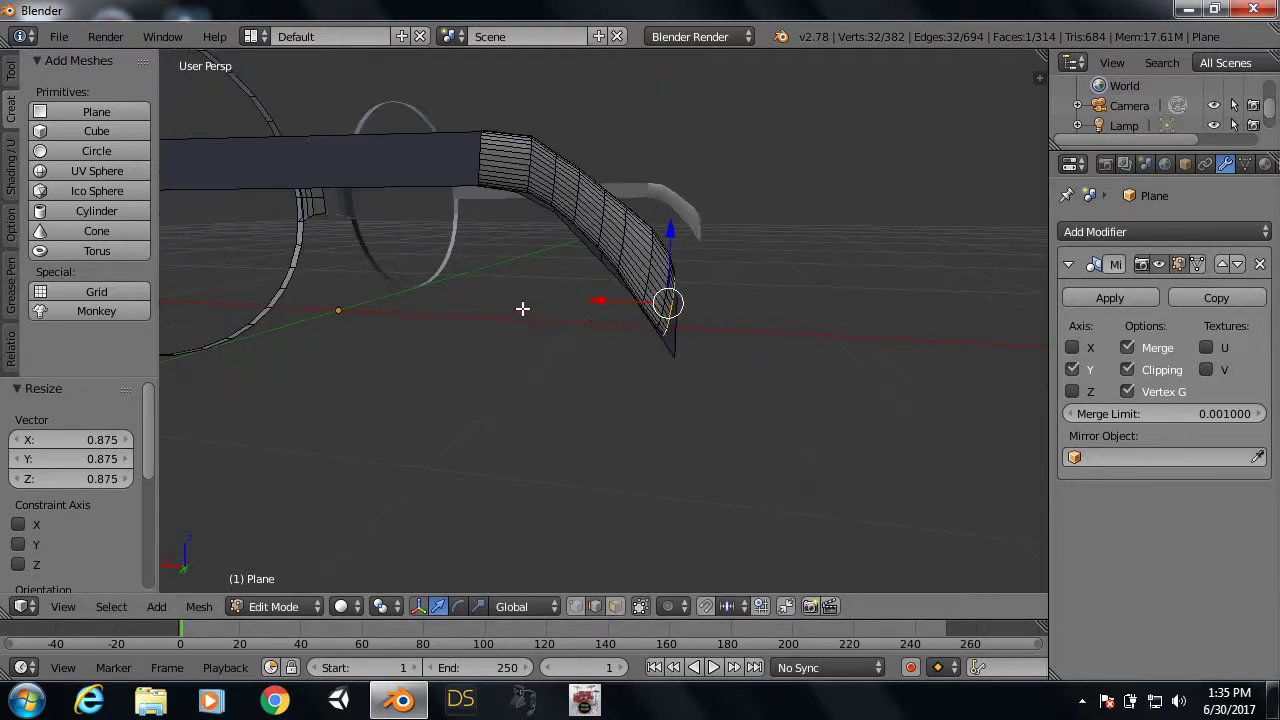
pyautogui.scroll(2, 523, 306)
pyautogui.moveTo(723, 309)
pyautogui.mouseDown(button='middle')
pyautogui.moveTo(609, 320)
pyautogui.moveTo(786, 263)
pyautogui.moveTo(414, 345)
pyautogui.moveTo(480, 314)
pyautogui.moveTo(757, 294)
pyautogui.moveTo(551, 300)
pyautogui.moveTo(614, 309)
pyautogui.moveTo(683, 377)
pyautogui.moveTo(800, 360)
pyautogui.moveTo(897, 296)
pyautogui.mouseUp(button='middle')
# Step: Inspect the temple arm from Object Mode, then return to Edit Mode on the frame mesh
pyautogui.scroll(1, 757, 292)
pyautogui.press('Tab')
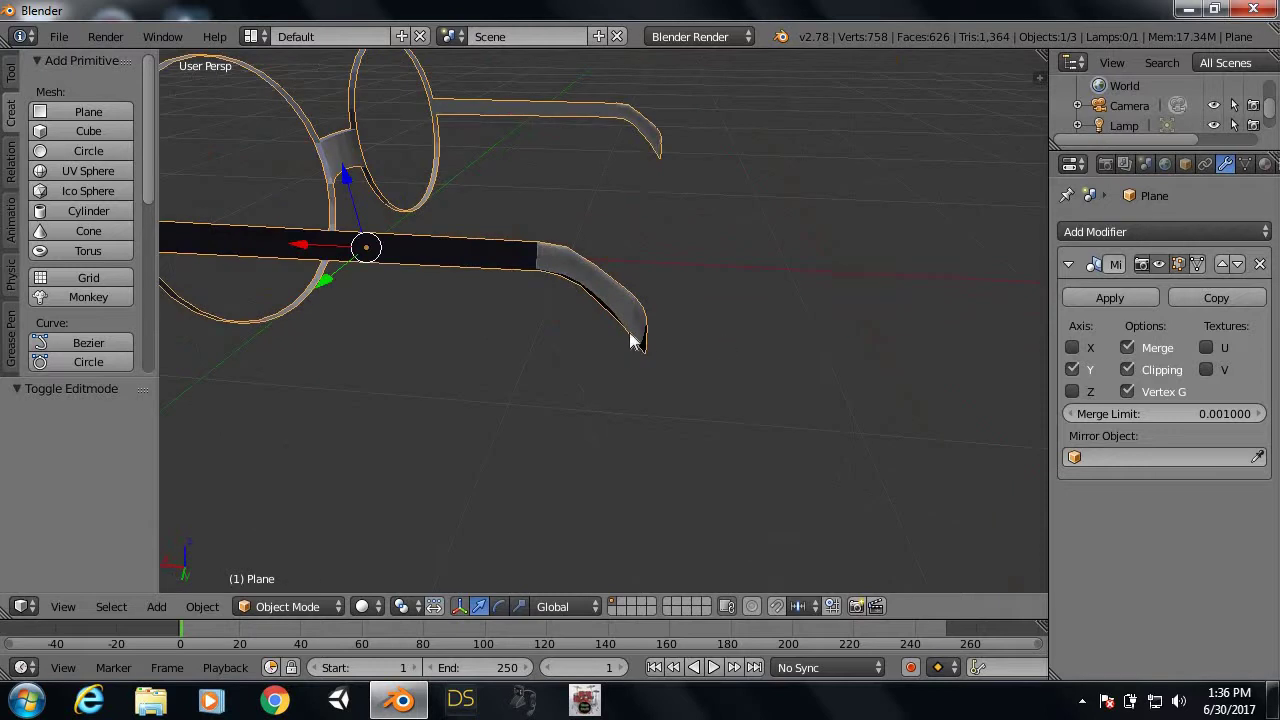
pyautogui.moveTo(630, 341)
pyautogui.mouseDown(button='middle')
pyautogui.moveTo(694, 251)
pyautogui.moveTo(780, 349)
pyautogui.moveTo(837, 357)
pyautogui.moveTo(495, 324)
pyautogui.moveTo(653, 293)
pyautogui.moveTo(632, 268)
pyautogui.moveTo(669, 286)
pyautogui.mouseUp(button='middle')
pyautogui.press('Tab')
pyautogui.scroll(4, 603, 303)
pyautogui.scroll(2, 587, 313)
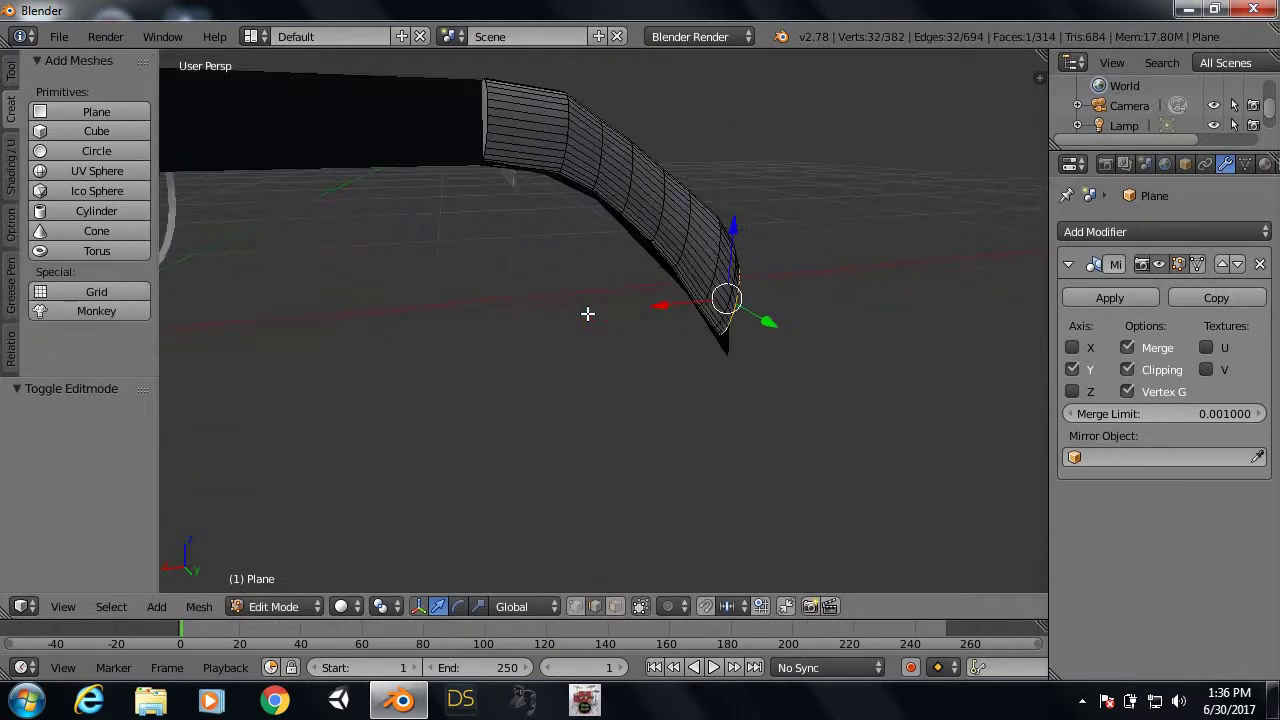
pyautogui.scroll(2, 587, 313)
pyautogui.scroll(-2, 563, 274)
# Step: Switch to vertex selection and raise two temple-arm tip vertices slightly
pyautogui.hotkey('ctrl', 'Tab')
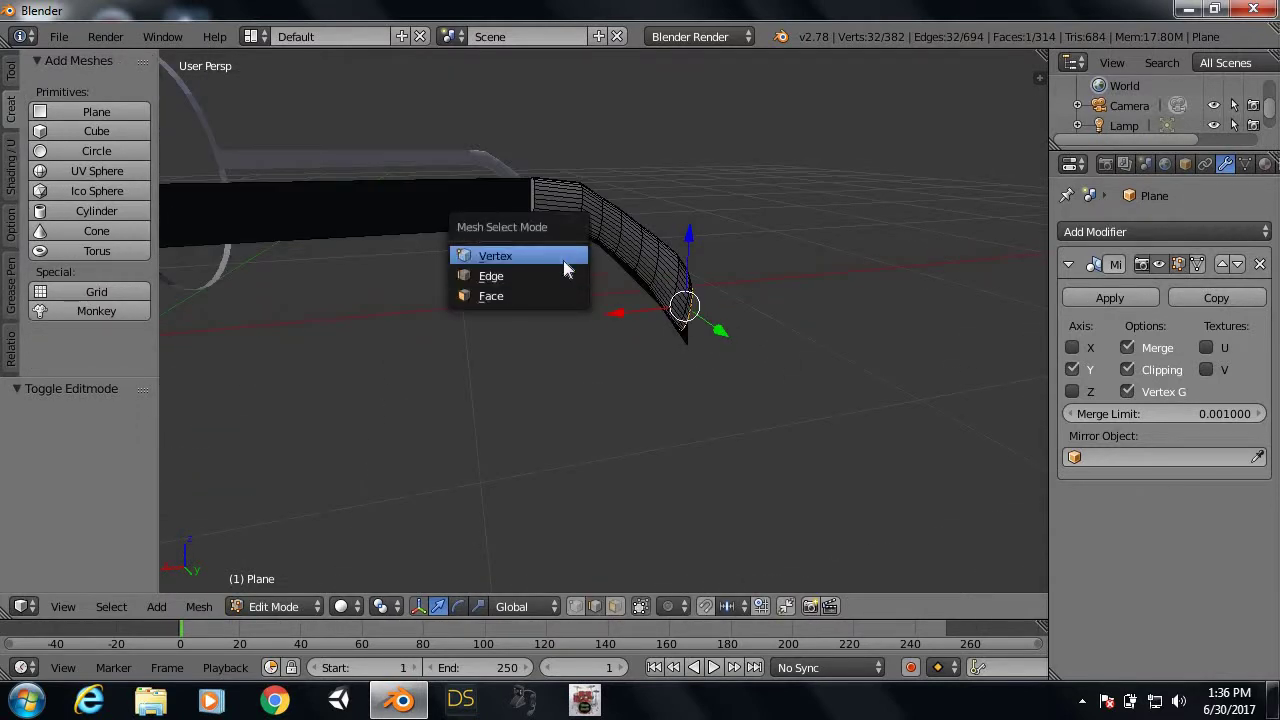
pyautogui.click(565, 262)
pyautogui.moveTo(571, 266)
pyautogui.mouseDown(button='middle')
pyautogui.moveTo(471, 240)
pyautogui.moveTo(478, 140)
pyautogui.mouseUp(button='middle')
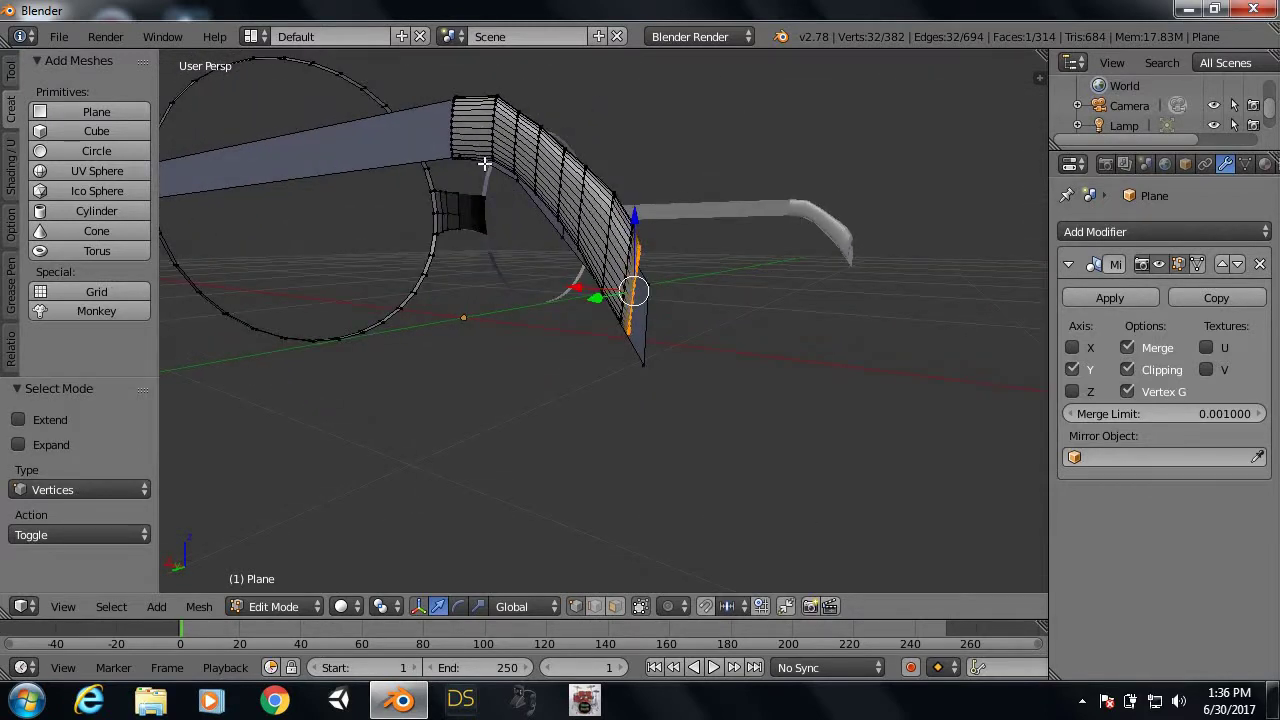
pyautogui.rightClick(484, 163)
pyautogui.moveTo(484, 87); pyautogui.dragTo(525, 90)
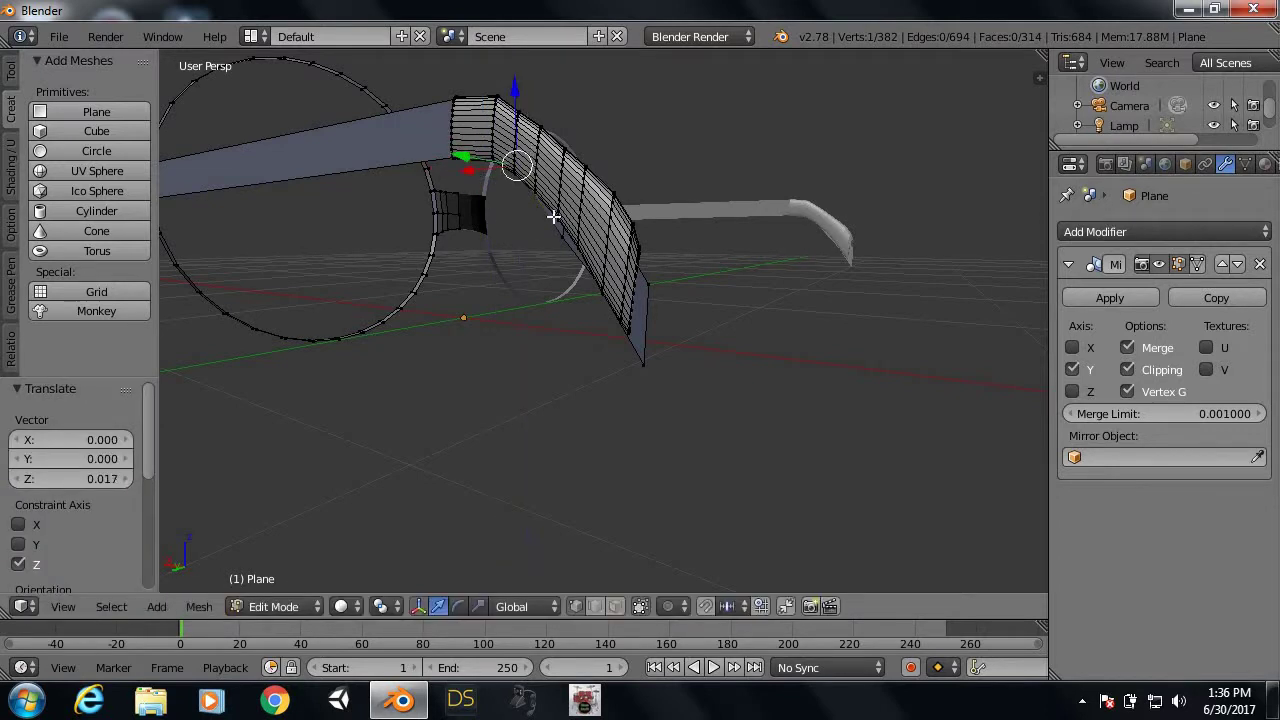
pyautogui.rightClick(563, 248)
pyautogui.moveTo(562, 160); pyautogui.dragTo(576, 145)
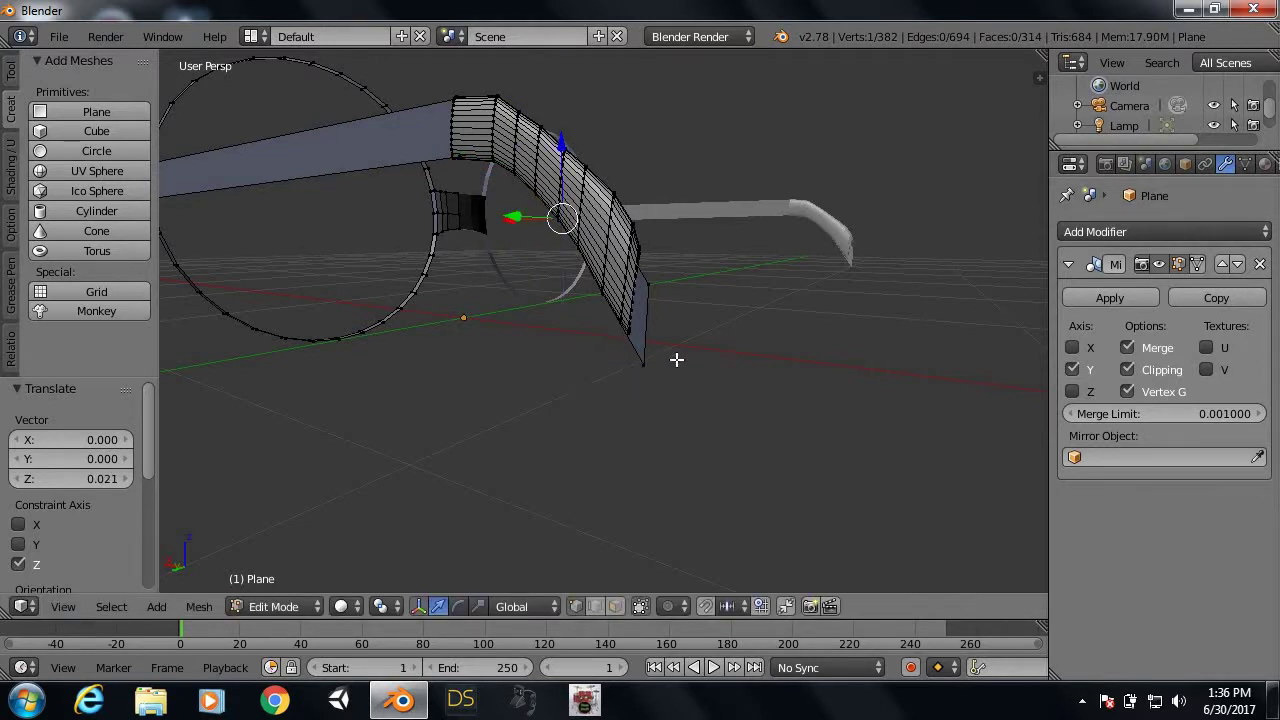
# Step: From the other side, shift the tip's lowest vertex to 0.021 along X and raise it along Z
pyautogui.moveTo(676, 359)
pyautogui.mouseDown(button='middle')
pyautogui.moveTo(452, 369)
pyautogui.moveTo(469, 354)
pyautogui.moveTo(387, 367)
pyautogui.mouseUp(button='middle')
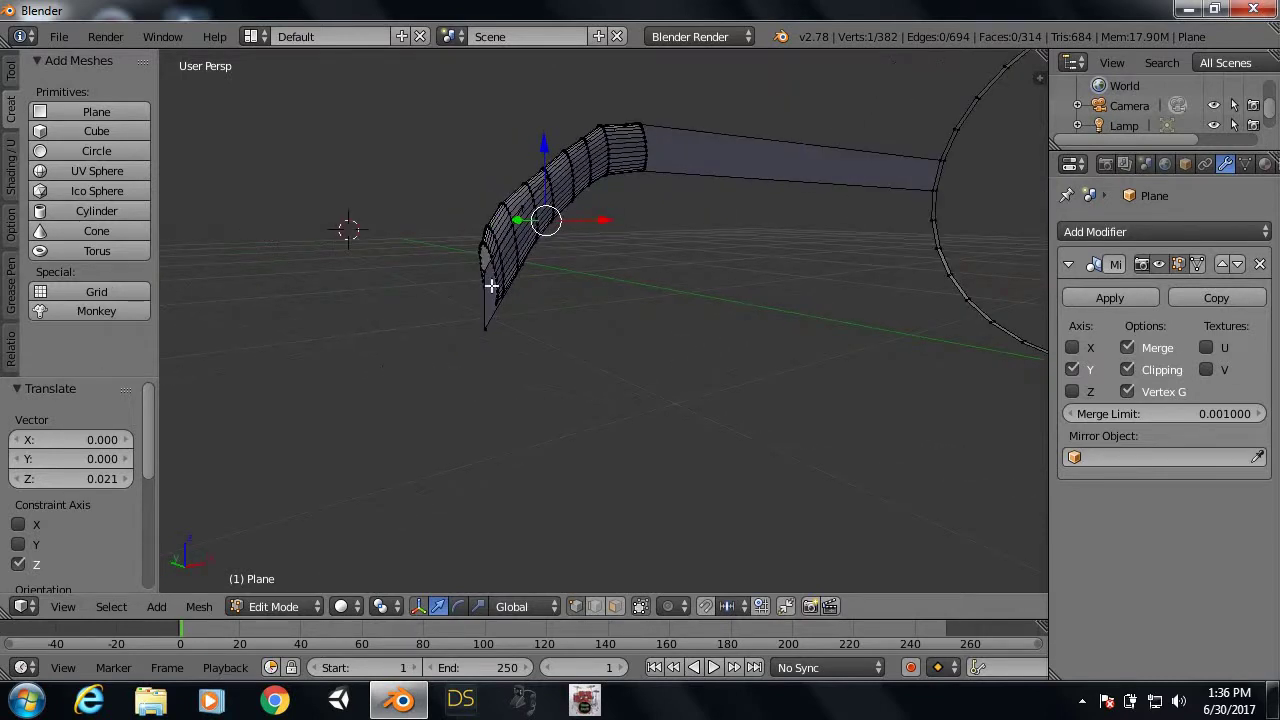
pyautogui.scroll(2, 490, 272)
pyautogui.scroll(2, 463, 268)
pyautogui.scroll(1, 440, 246)
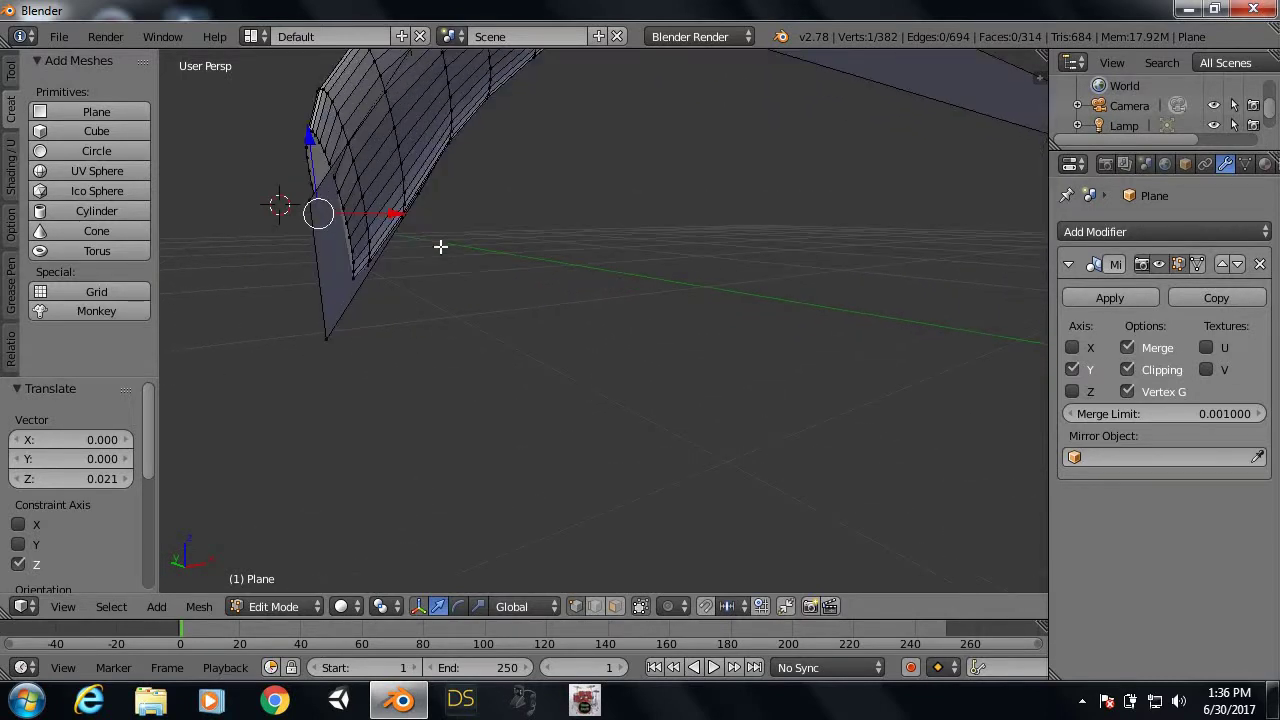
pyautogui.moveTo(398, 214); pyautogui.dragTo(440, 192)
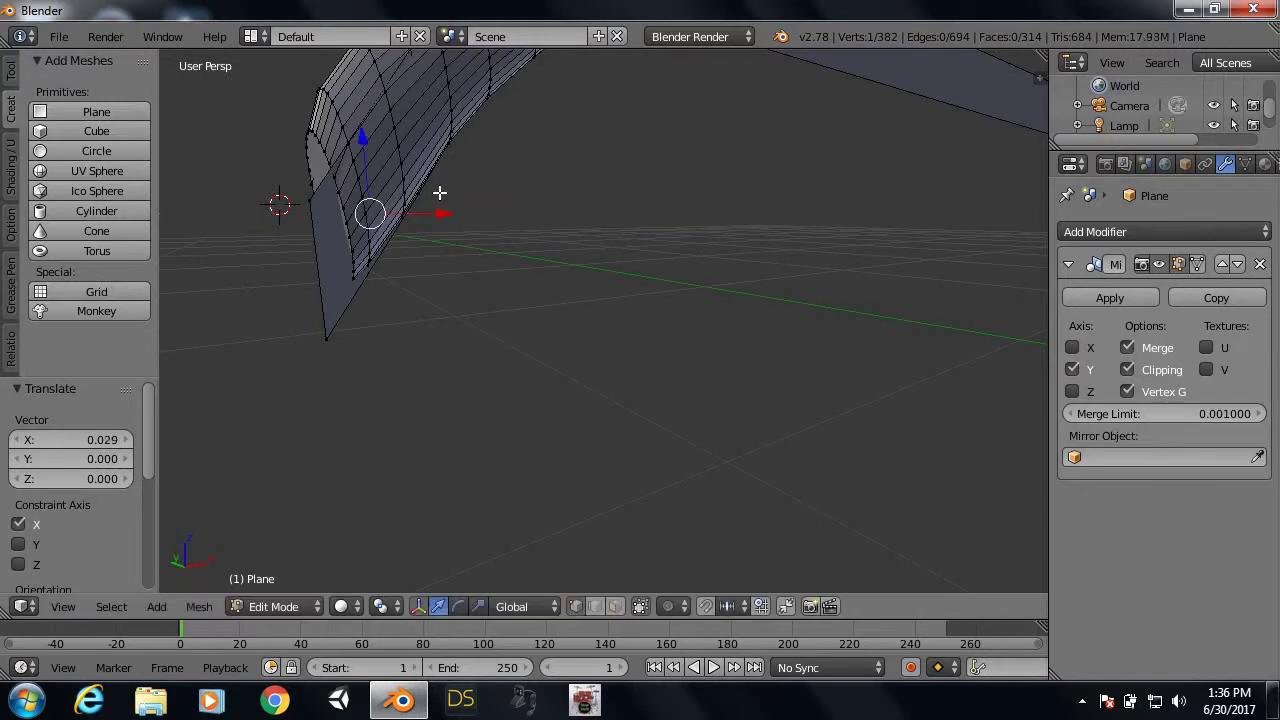
pyautogui.hotkey('ctrl', 'z')
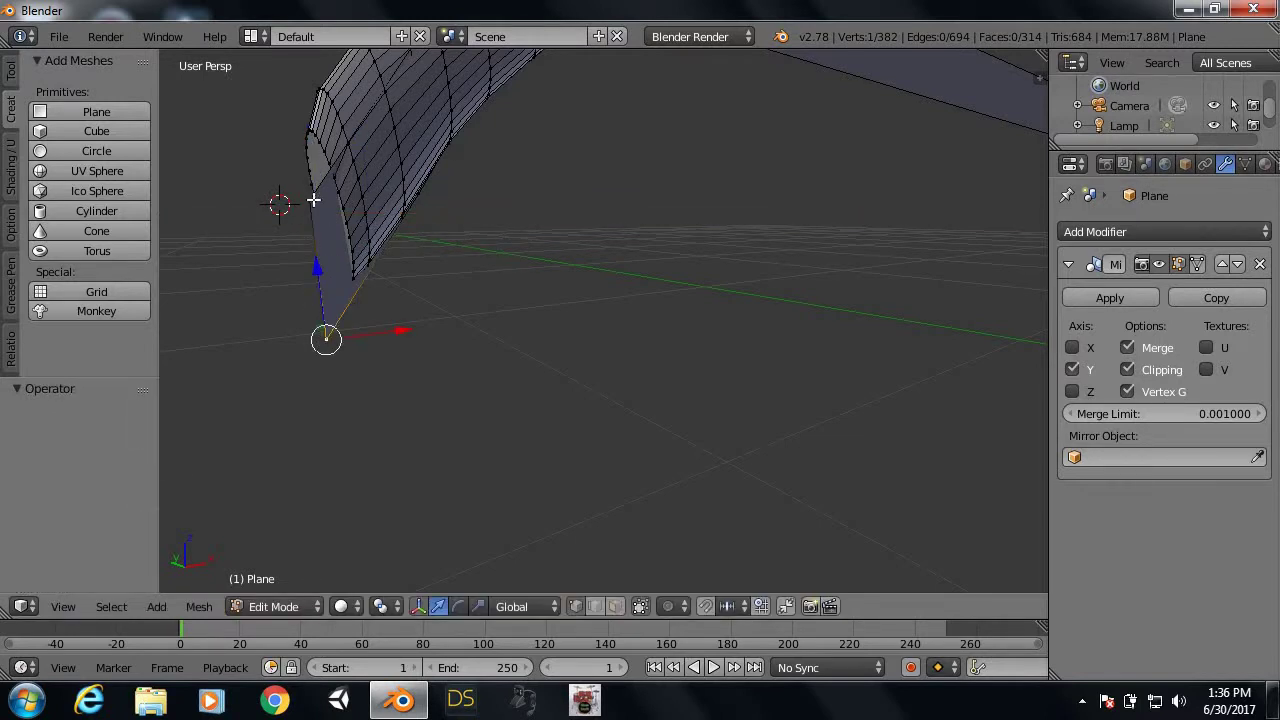
pyautogui.moveTo(388, 203); pyautogui.dragTo(411, 199)
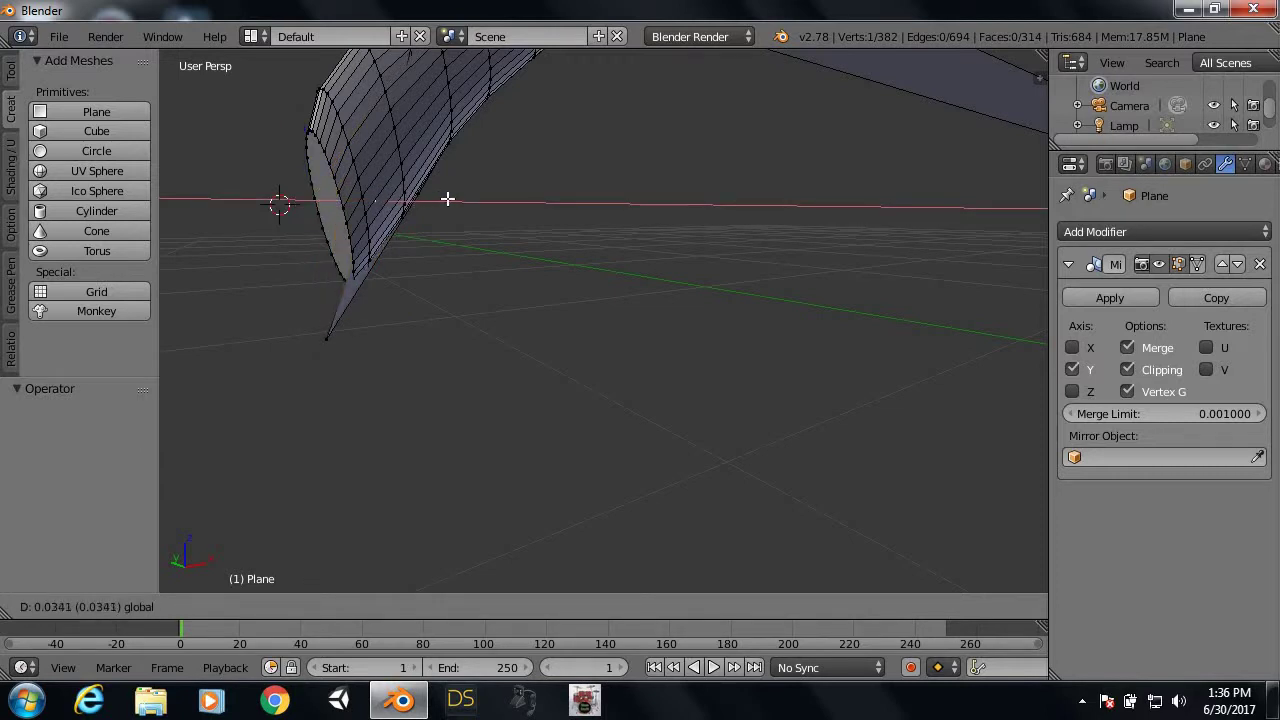
pyautogui.moveTo(438, 199); pyautogui.dragTo(448, 200)
pyautogui.moveTo(319, 279)
pyautogui.mouseDown()
pyautogui.moveTo(324, 231)
pyautogui.moveTo(350, 210)
pyautogui.moveTo(421, 233)
pyautogui.mouseUp()
pyautogui.moveTo(391, 274)
pyautogui.mouseDown(button='middle')
pyautogui.moveTo(414, 266)
pyautogui.moveTo(590, 332)
pyautogui.moveTo(500, 306)
pyautogui.moveTo(571, 309)
pyautogui.moveTo(691, 269)
pyautogui.moveTo(721, 245)
pyautogui.moveTo(674, 340)
pyautogui.moveTo(609, 360)
pyautogui.moveTo(531, 289)
pyautogui.moveTo(429, 257)
pyautogui.moveTo(588, 277)
pyautogui.moveTo(358, 197)
pyautogui.moveTo(527, 225)
pyautogui.moveTo(563, 268)
pyautogui.moveTo(477, 241)
pyautogui.moveTo(484, 214)
pyautogui.moveTo(517, 242)
pyautogui.mouseUp(button='middle')
# Step: Return to Object Mode, frame the 758-vertex glasses at an angle, and bring up Add Modifier
pyautogui.press('Tab')
pyautogui.moveTo(645, 313)
pyautogui.mouseDown(button='middle')
pyautogui.moveTo(766, 329)
pyautogui.moveTo(598, 389)
pyautogui.moveTo(440, 352)
pyautogui.moveTo(445, 340)
pyautogui.moveTo(443, 375)
pyautogui.moveTo(494, 400)
pyautogui.moveTo(393, 365)
pyautogui.moveTo(674, 320)
pyautogui.moveTo(400, 263)
pyautogui.mouseUp(button='middle')
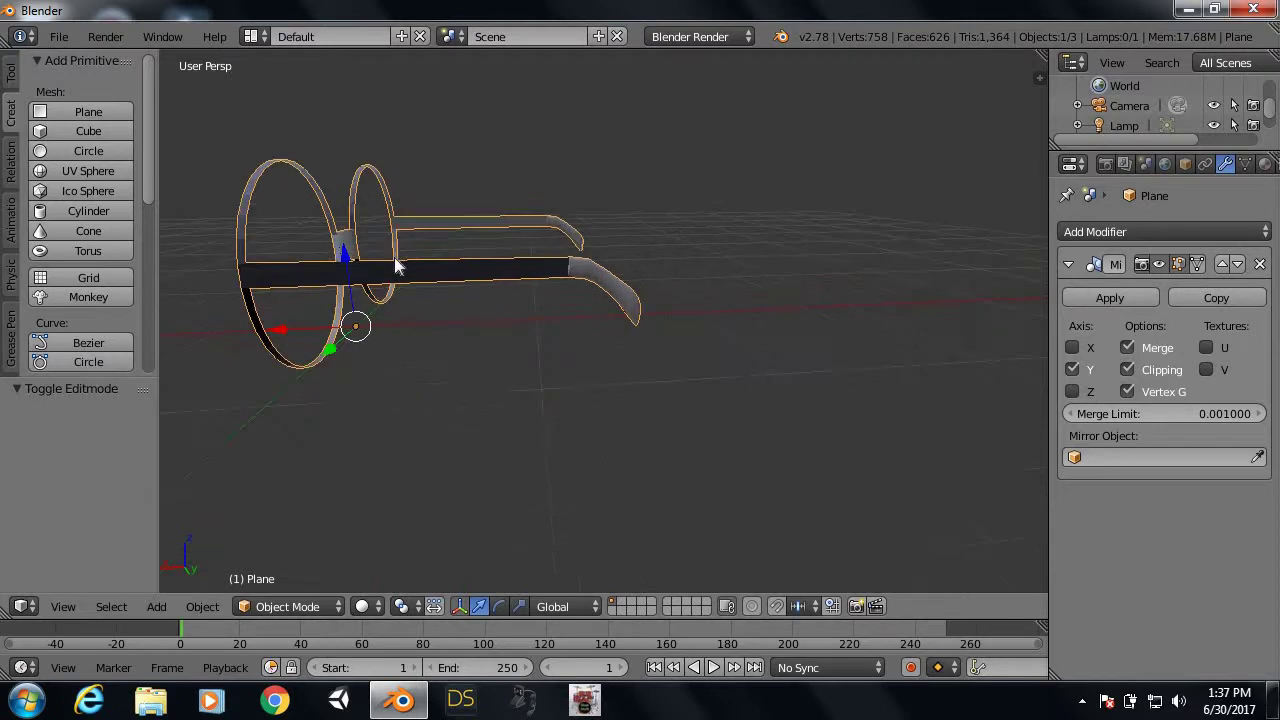
pyautogui.scroll(3, 460, 263)
pyautogui.moveTo(528, 263)
pyautogui.mouseDown(button='middle')
pyautogui.moveTo(386, 300)
pyautogui.moveTo(559, 243)
pyautogui.mouseUp(button='middle')
pyautogui.click(1085, 231)
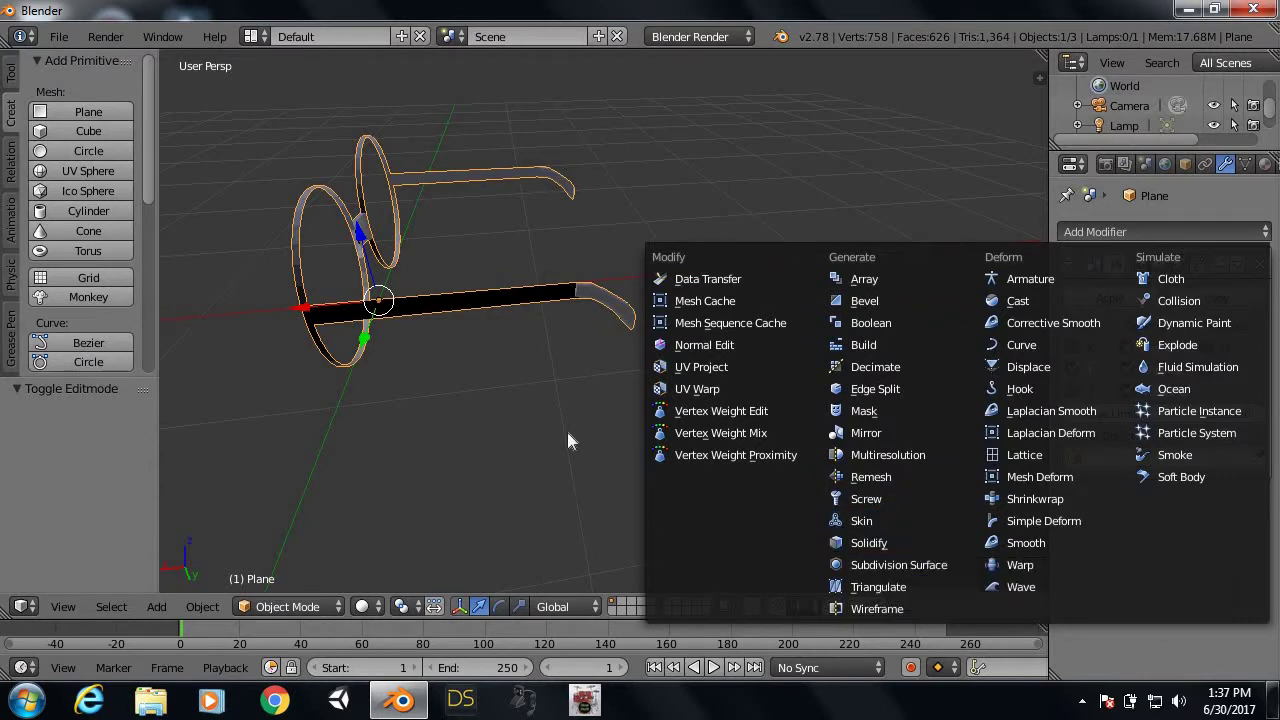
# Step: Give the frame a Mirror modifier and a Solidify modifier with thickness 0.0120
pyautogui.click(866, 432)
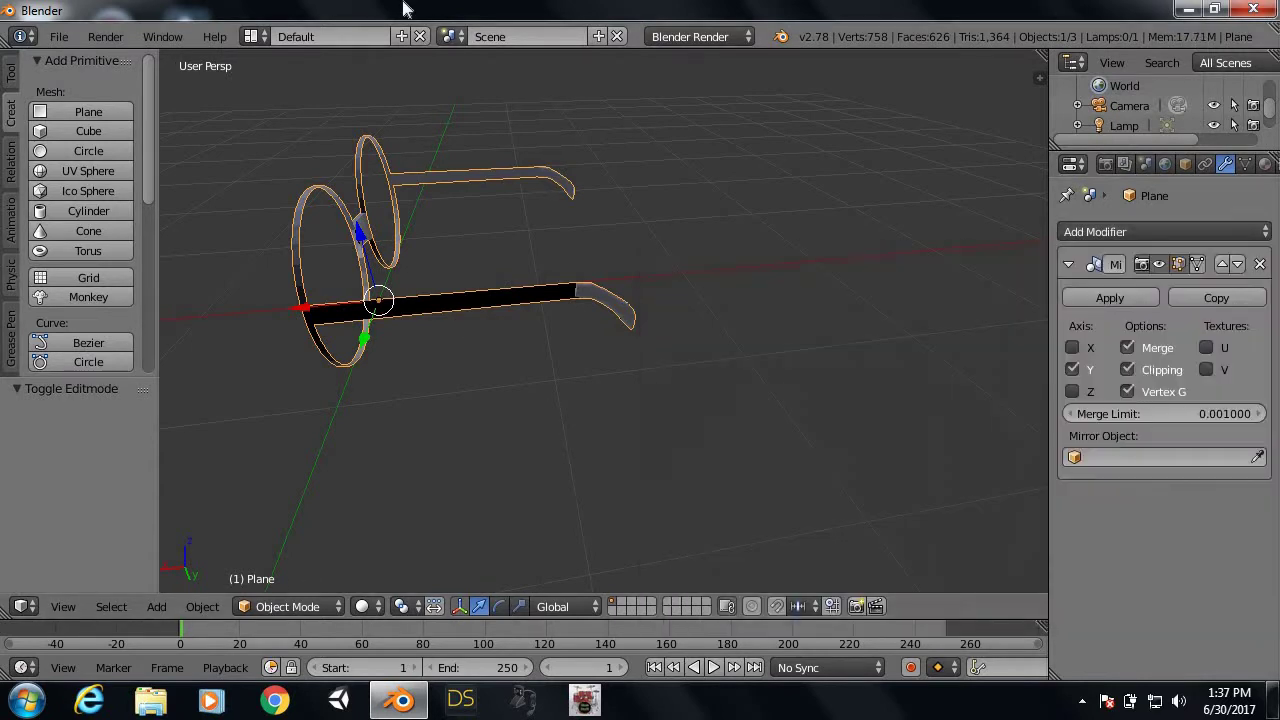
pyautogui.click(1080, 231)
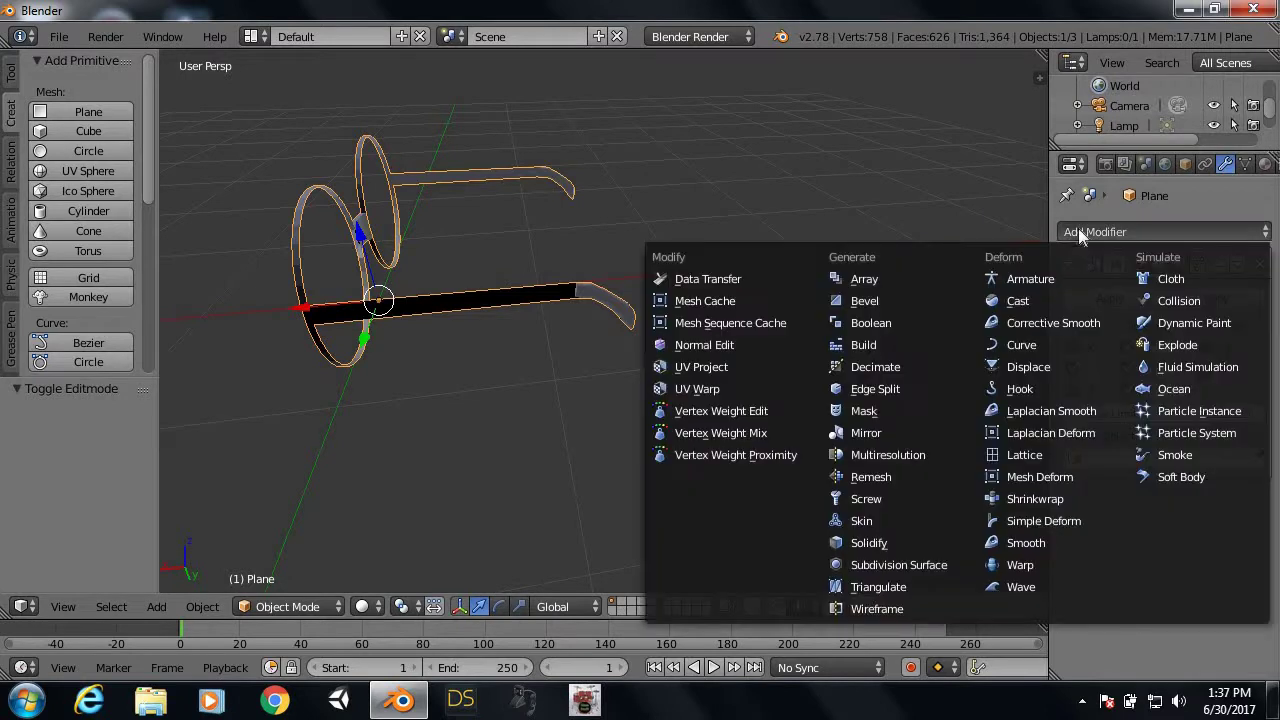
pyautogui.click(894, 543)
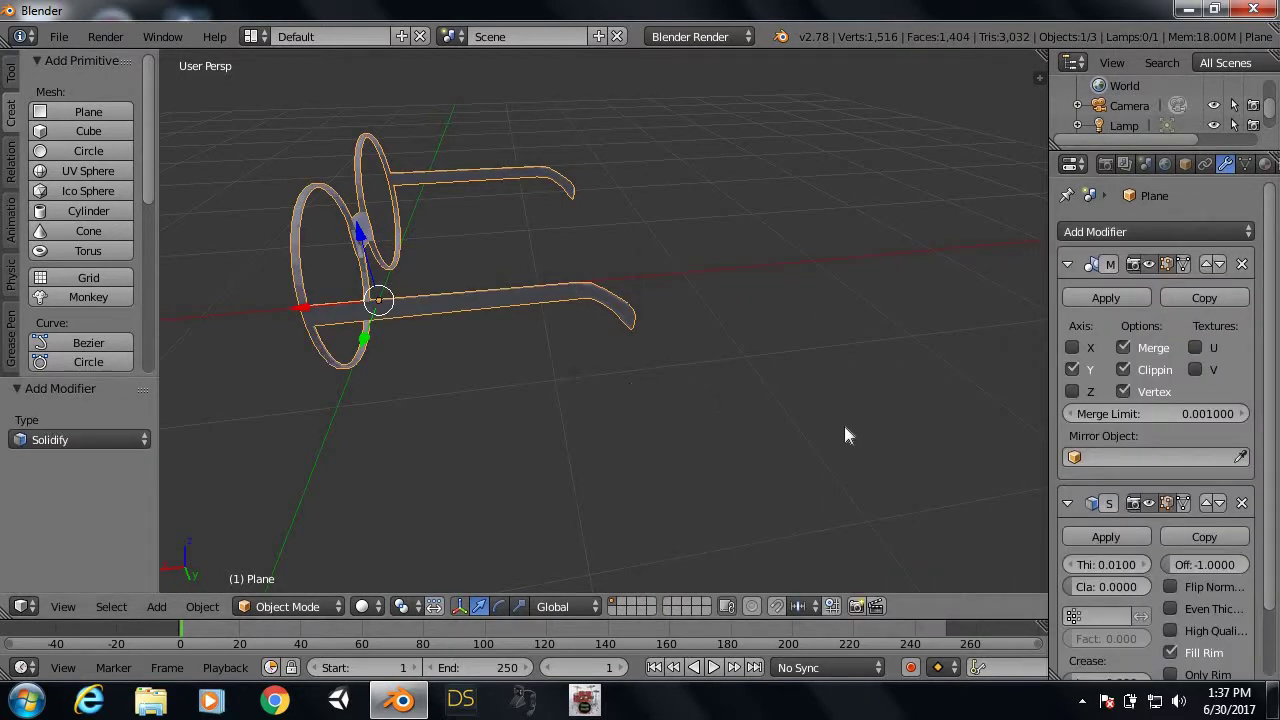
pyautogui.click(1144, 564)
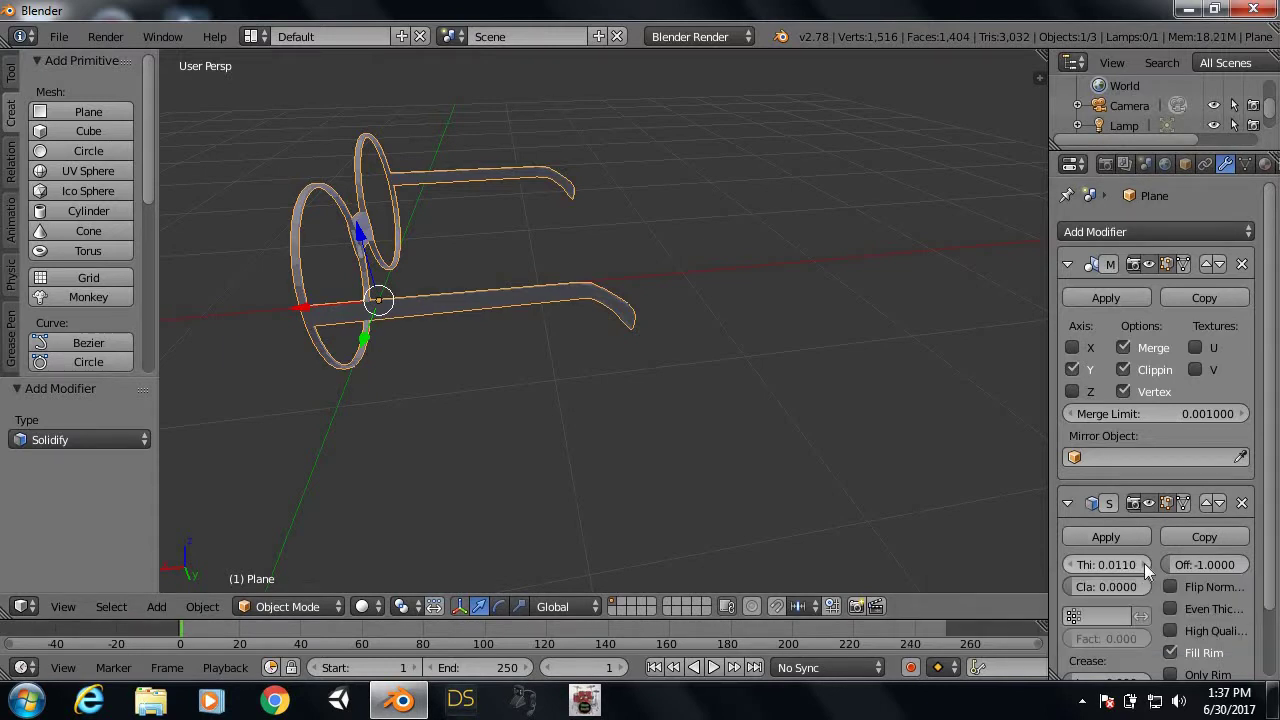
pyautogui.click(1144, 564)
pyautogui.moveTo(712, 440)
pyautogui.mouseDown(button='middle')
pyautogui.moveTo(582, 412)
pyautogui.moveTo(539, 385)
pyautogui.mouseUp(button='middle')
pyautogui.scroll(3, 615, 355)
pyautogui.scroll(-4, 423, 340)
pyautogui.moveTo(423, 340)
pyautogui.mouseDown(button='middle')
pyautogui.moveTo(738, 354)
pyautogui.moveTo(711, 353)
pyautogui.moveTo(681, 375)
pyautogui.moveTo(638, 338)
pyautogui.moveTo(482, 357)
pyautogui.moveTo(667, 361)
pyautogui.moveTo(515, 357)
pyautogui.mouseUp(button='middle')
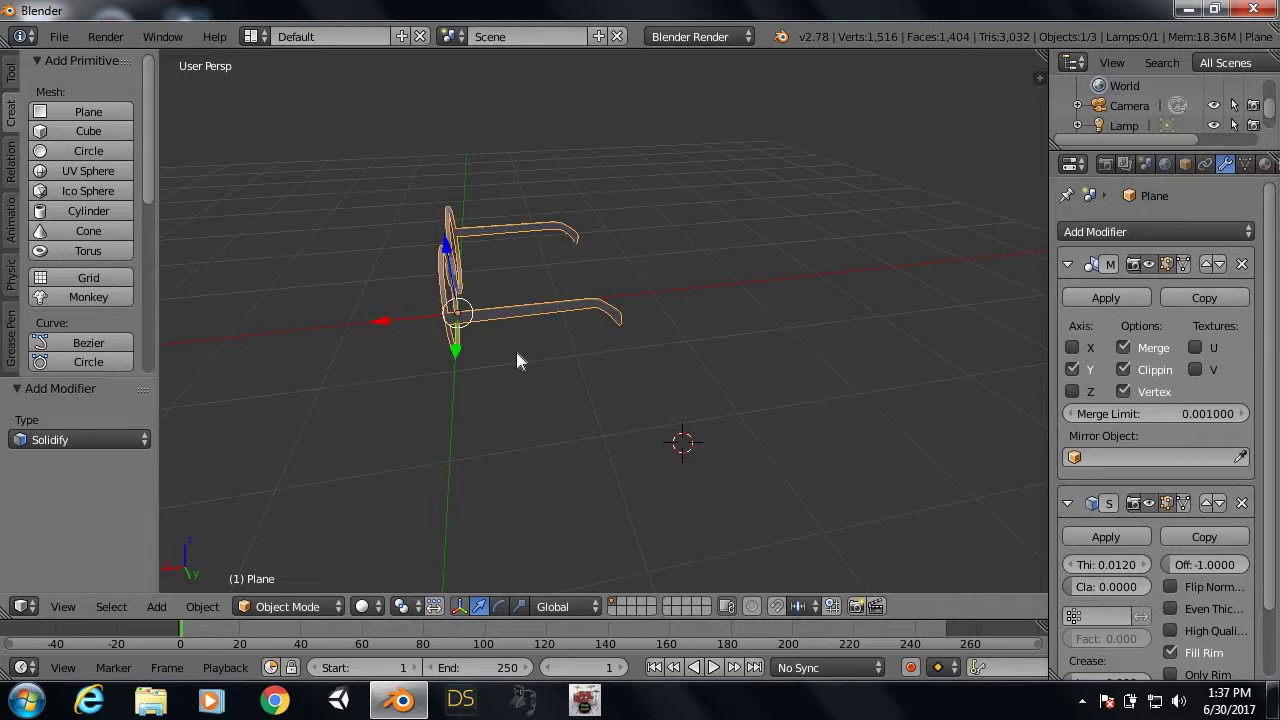
pyautogui.moveTo(538, 366)
pyautogui.mouseDown(button='middle')
pyautogui.moveTo(514, 371)
pyautogui.moveTo(740, 337)
pyautogui.mouseUp(button='middle')
pyautogui.scroll(-1, 740, 337)
pyautogui.scroll(-3, 737, 334)
pyautogui.moveTo(840, 363); pyautogui.dragTo(591, 380, button='middle')
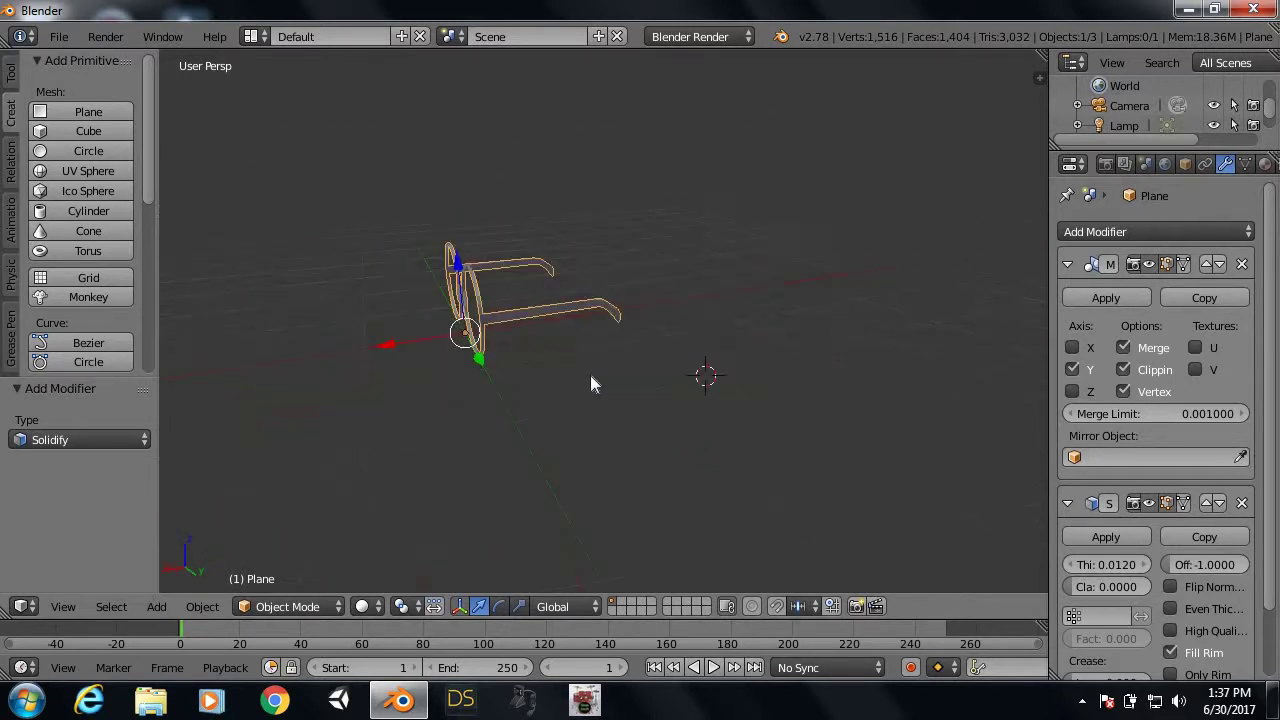
pyautogui.scroll(3, 591, 380)
pyautogui.scroll(2, 630, 358)
pyautogui.moveTo(657, 357)
pyautogui.mouseDown(button='middle')
pyautogui.moveTo(677, 374)
pyautogui.moveTo(620, 391)
pyautogui.moveTo(506, 389)
pyautogui.moveTo(477, 406)
pyautogui.moveTo(550, 466)
pyautogui.moveTo(683, 461)
pyautogui.moveTo(697, 395)
pyautogui.moveTo(665, 337)
pyautogui.moveTo(683, 302)
pyautogui.moveTo(627, 307)
pyautogui.moveTo(609, 343)
pyautogui.moveTo(651, 324)
pyautogui.mouseUp(button='middle')
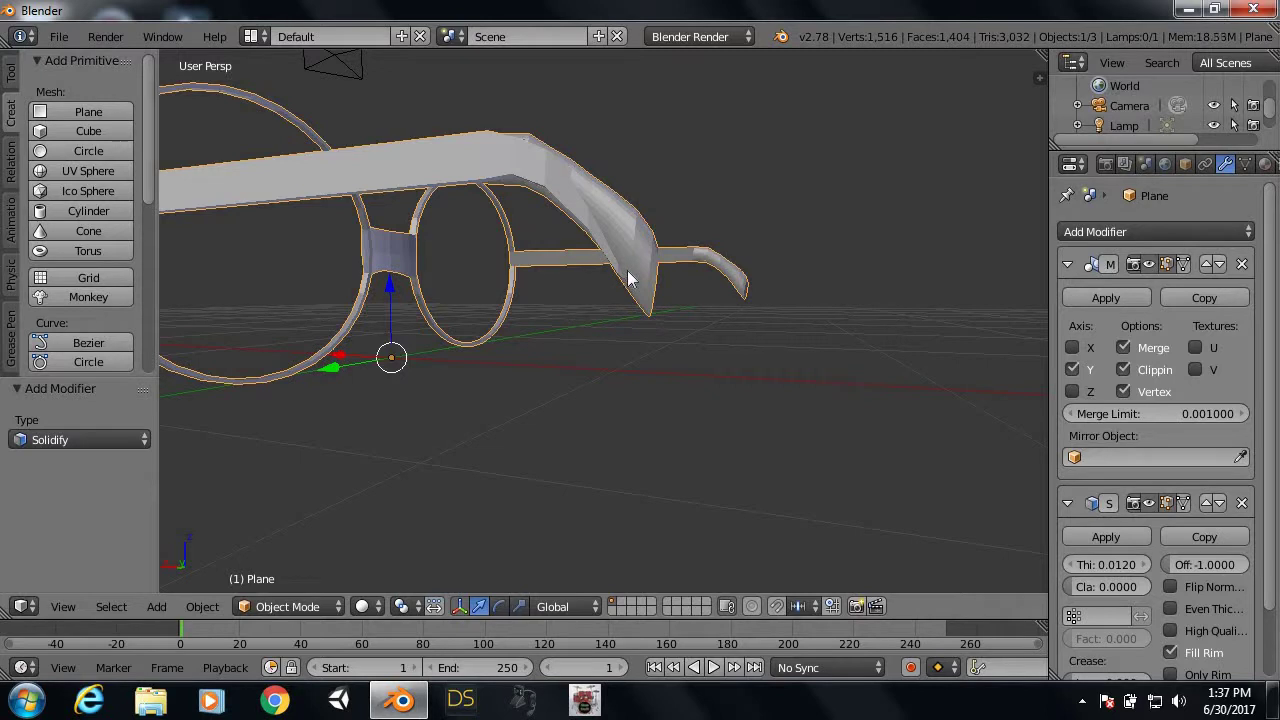
# Step: Enter Edit Mode and select the whole temple piece with L
pyautogui.press('Tab')
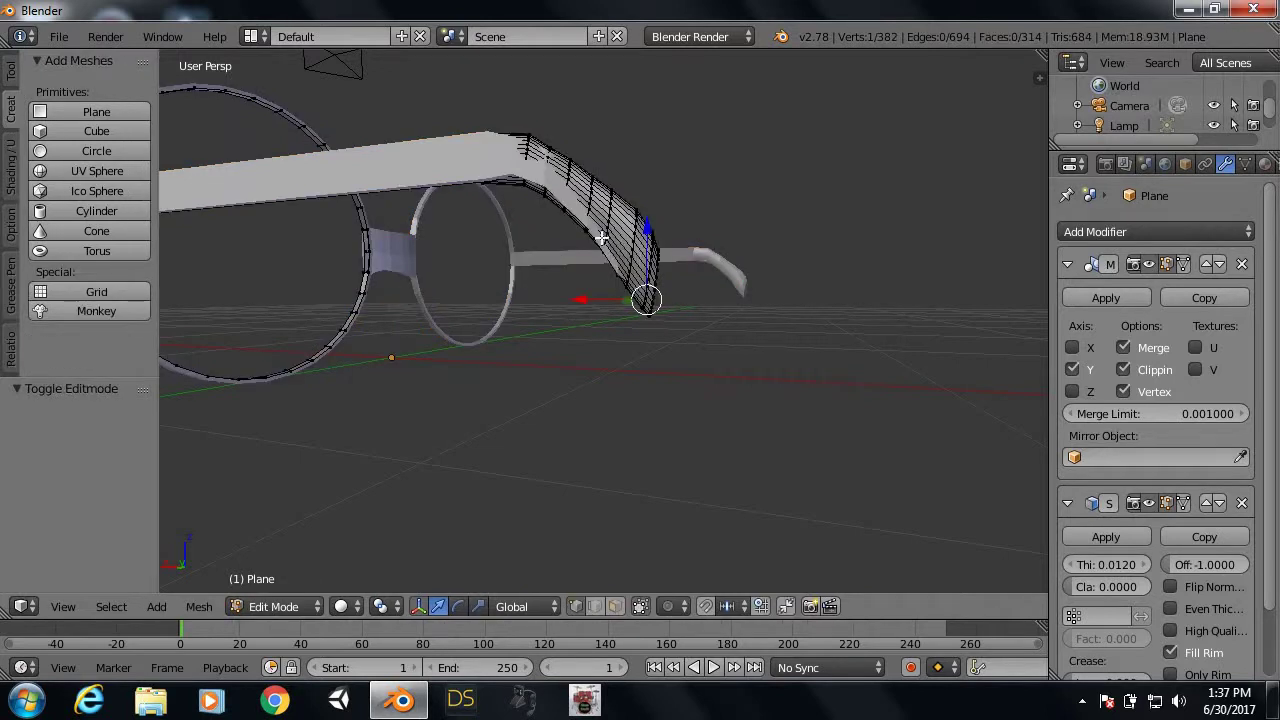
pyautogui.scroll(1, 601, 237)
pyautogui.moveTo(655, 241)
pyautogui.mouseDown(button='middle')
pyautogui.moveTo(660, 310)
pyautogui.moveTo(640, 380)
pyautogui.moveTo(604, 394)
pyautogui.mouseUp(button='middle')
pyautogui.moveTo(377, 307); pyautogui.dragTo(377, 288, button='middle')
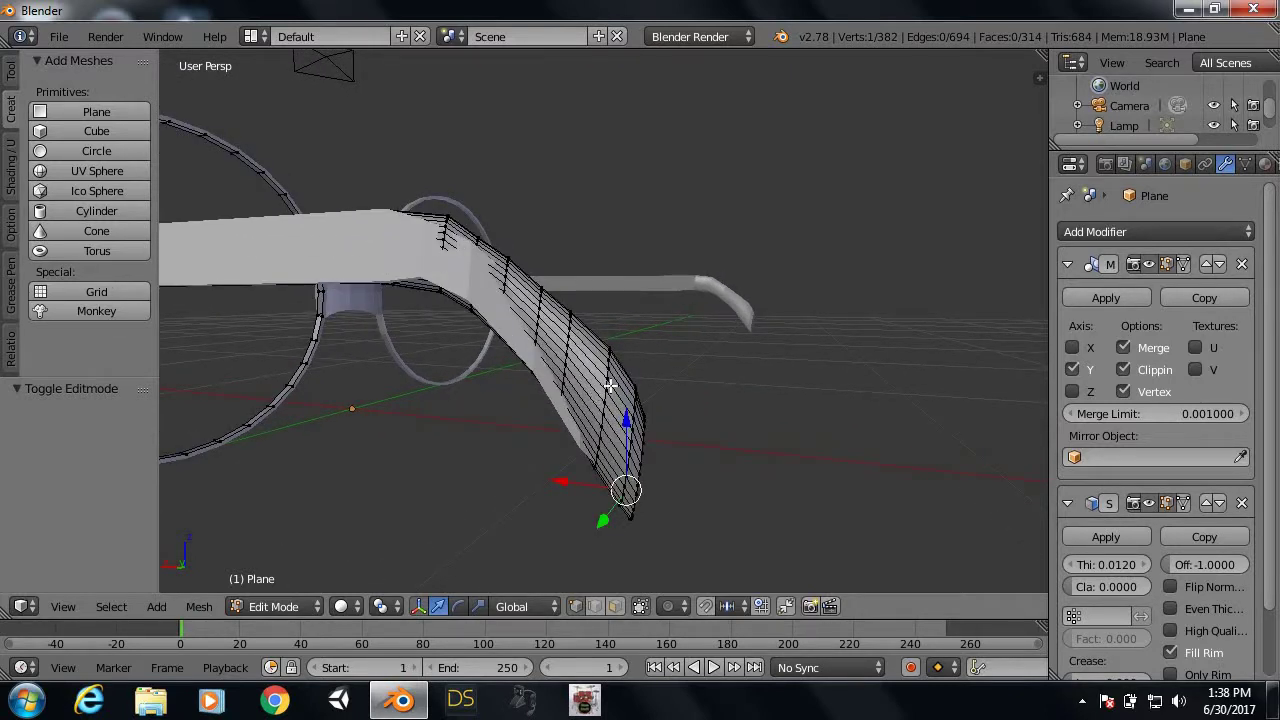
pyautogui.press('l')
pyautogui.moveTo(610, 385)
pyautogui.mouseDown(button='middle')
pyautogui.moveTo(363, 392)
pyautogui.moveTo(538, 450)
pyautogui.moveTo(610, 428)
pyautogui.mouseUp(button='middle')
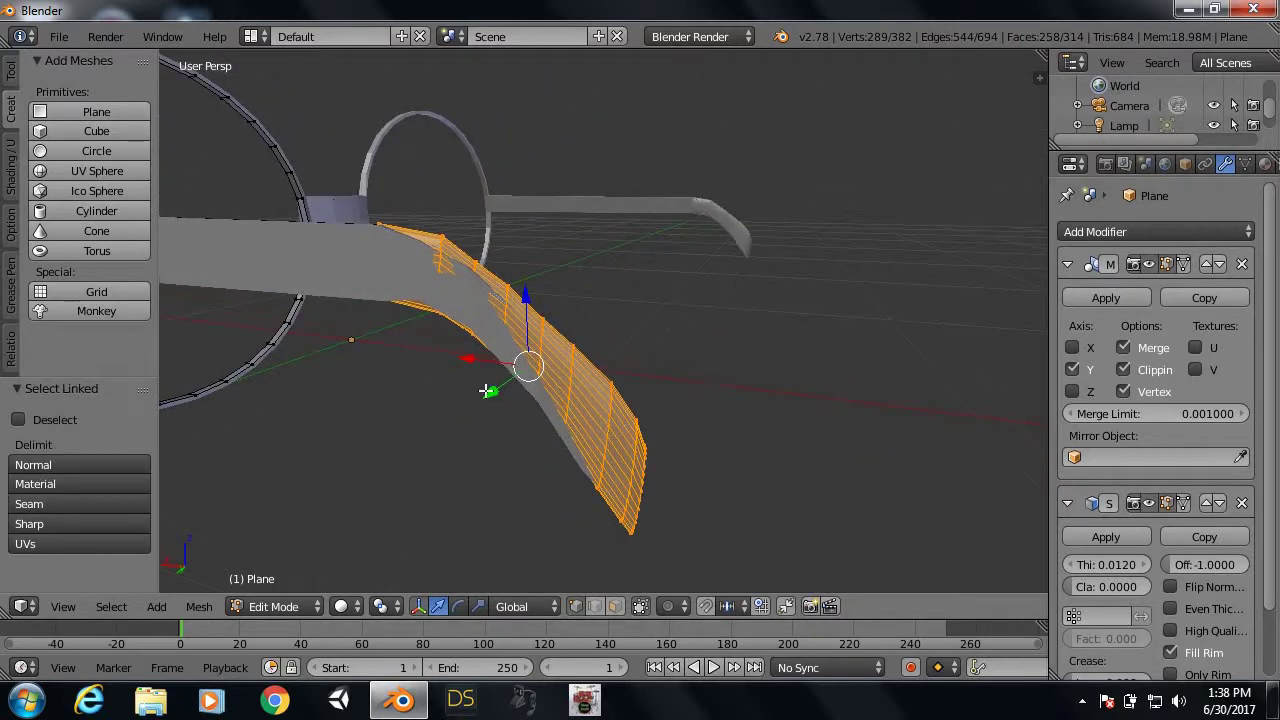
pyautogui.moveTo(492, 391); pyautogui.dragTo(506, 396)
pyautogui.moveTo(506, 396)
pyautogui.mouseDown(button='middle')
pyautogui.moveTo(486, 357)
pyautogui.moveTo(310, 361)
pyautogui.mouseUp(button='middle')
pyautogui.moveTo(510, 300)
pyautogui.mouseDown(button='middle')
pyautogui.moveTo(534, 349)
pyautogui.moveTo(613, 351)
pyautogui.mouseUp(button='middle')
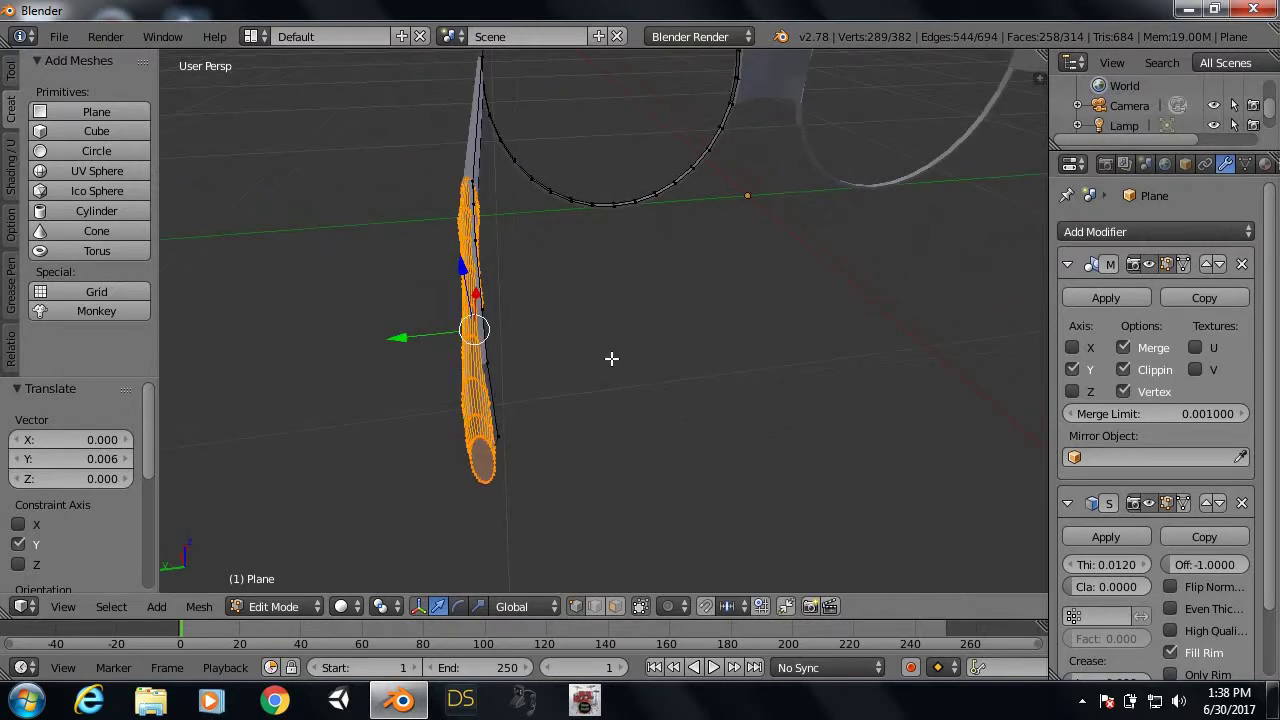
# Step: Scale the selected temple 1.930 along Y, then return to Object Mode
pyautogui.press('s')
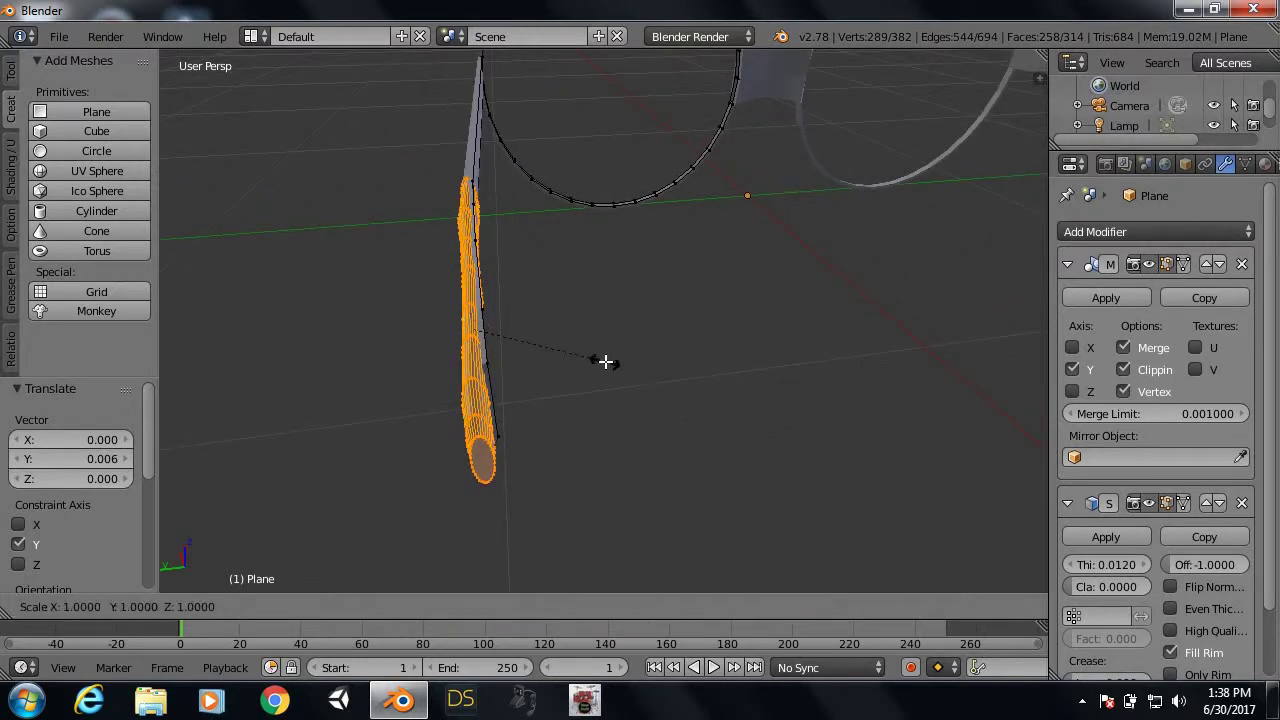
pyautogui.press('y')
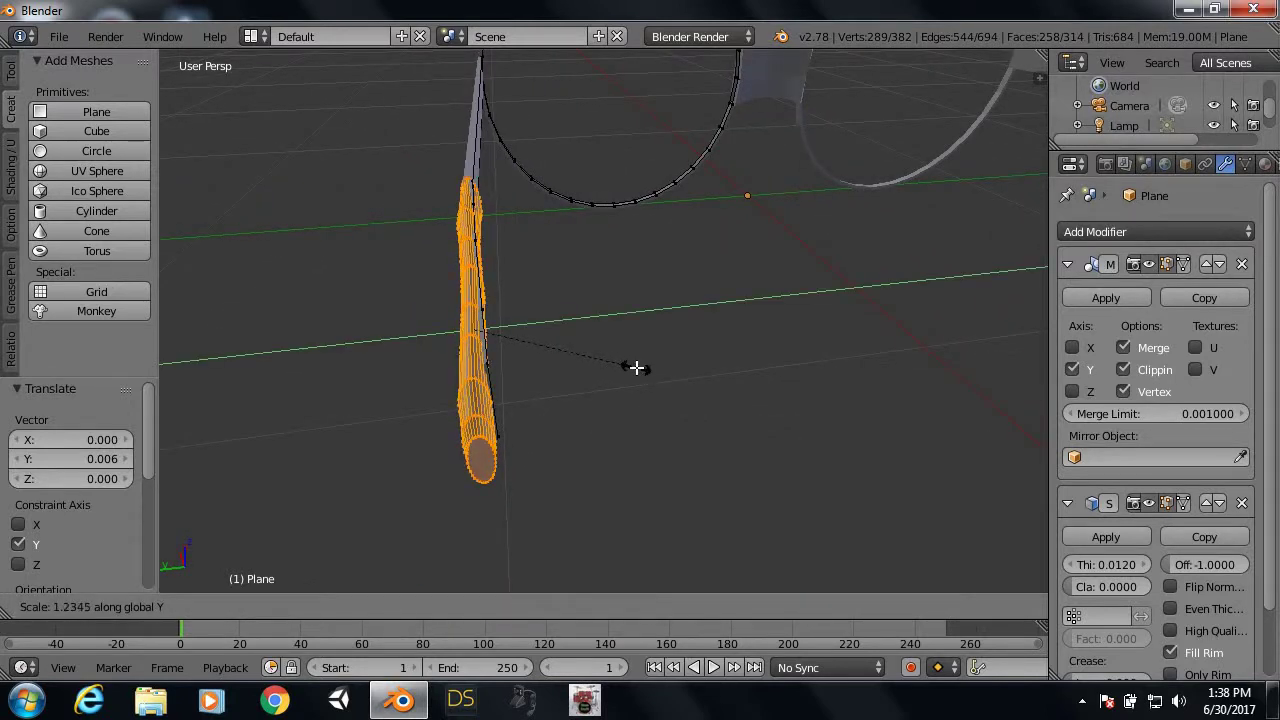
pyautogui.click(722, 408)
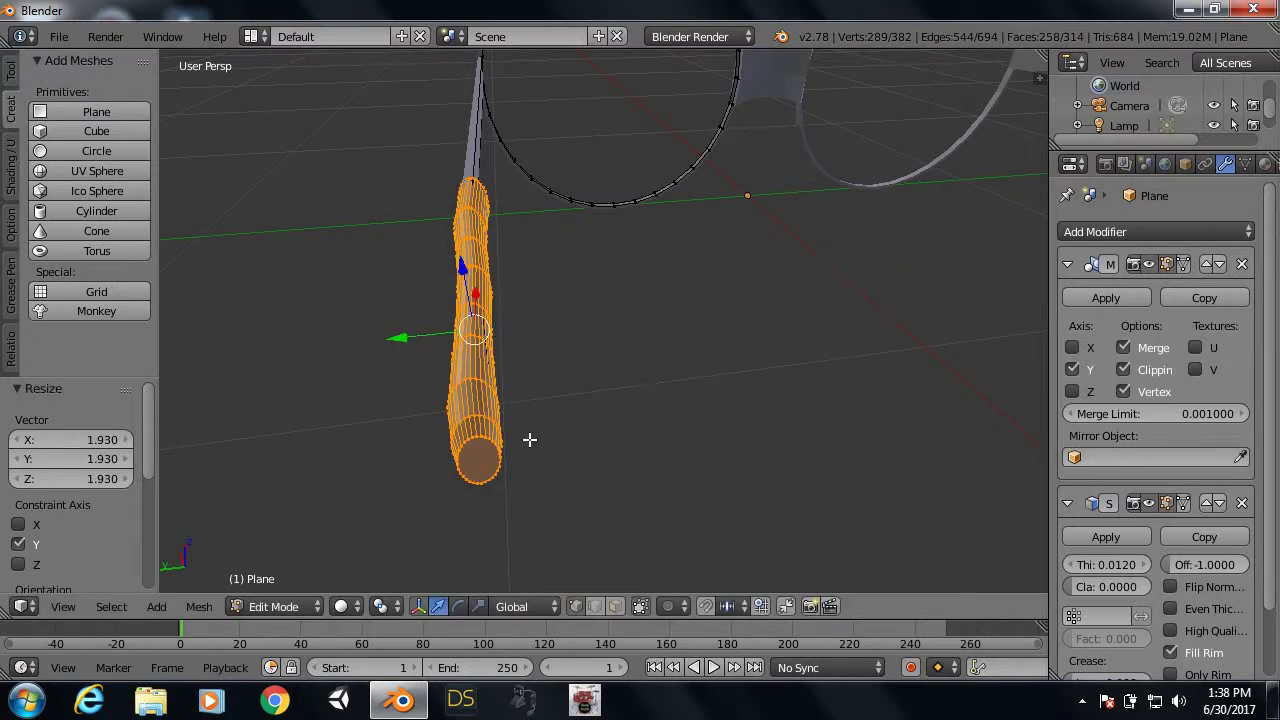
pyautogui.moveTo(529, 437)
pyautogui.mouseDown(button='middle')
pyautogui.moveTo(720, 349)
pyautogui.moveTo(671, 343)
pyautogui.moveTo(403, 406)
pyautogui.moveTo(660, 343)
pyautogui.moveTo(491, 363)
pyautogui.moveTo(584, 350)
pyautogui.moveTo(737, 403)
pyautogui.moveTo(889, 374)
pyautogui.moveTo(726, 351)
pyautogui.moveTo(764, 289)
pyautogui.moveTo(571, 407)
pyautogui.moveTo(522, 408)
pyautogui.moveTo(668, 435)
pyautogui.moveTo(681, 393)
pyautogui.mouseUp(button='middle')
pyautogui.press('Tab')
pyautogui.press('Tab')
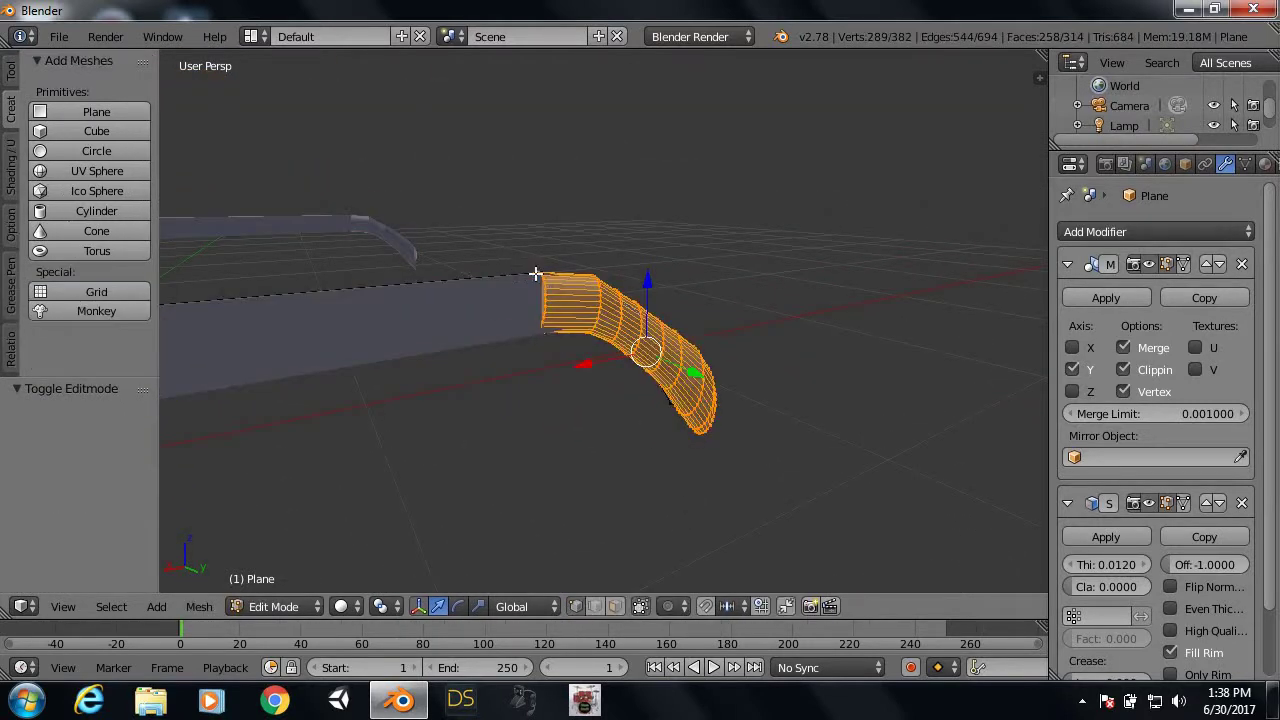
# Step: Raise a lower vertex at the temple-to-bar joint along Z
pyautogui.rightClick(535, 273)
pyautogui.moveTo(520, 290)
pyautogui.mouseDown(button='middle')
pyautogui.moveTo(603, 346)
pyautogui.moveTo(370, 394)
pyautogui.mouseUp(button='middle')
pyautogui.moveTo(509, 315)
pyautogui.mouseDown(button='middle')
pyautogui.moveTo(549, 292)
pyautogui.moveTo(514, 263)
pyautogui.moveTo(498, 216)
pyautogui.mouseUp(button='middle')
pyautogui.moveTo(626, 112); pyautogui.dragTo(626, 116)
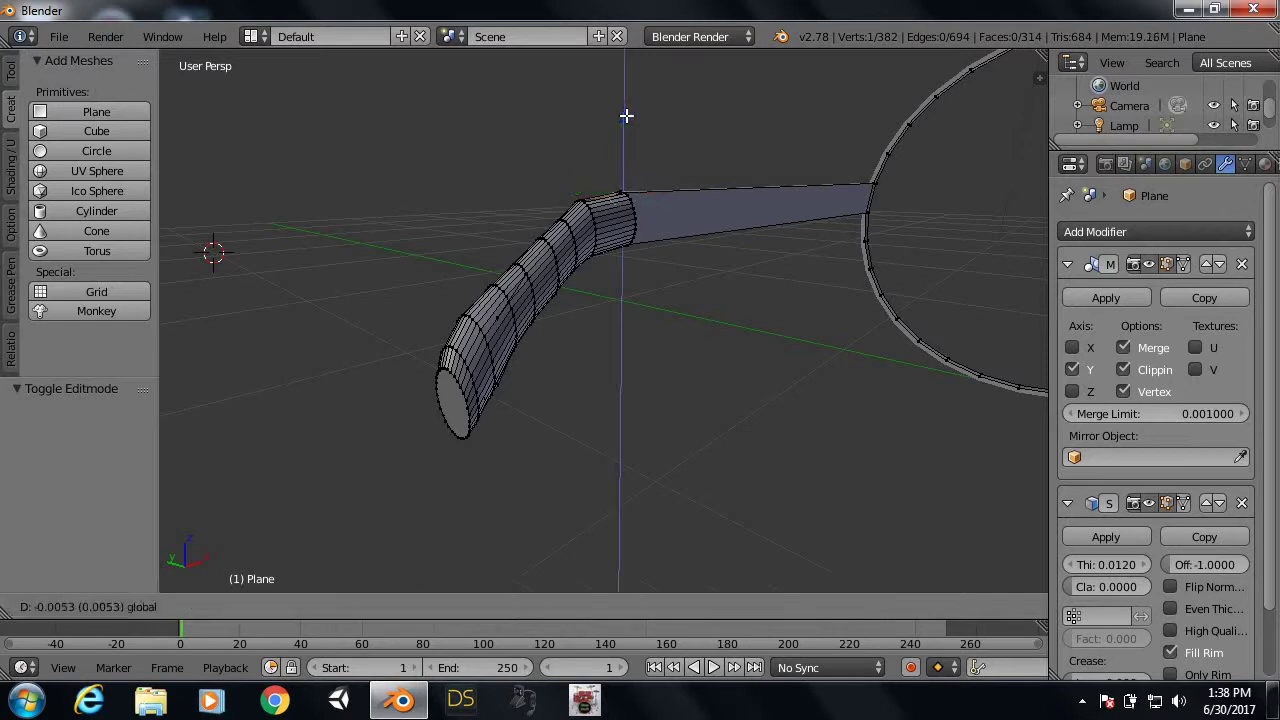
pyautogui.moveTo(626, 116)
pyautogui.mouseDown(button='middle')
pyautogui.moveTo(737, 289)
pyautogui.moveTo(856, 277)
pyautogui.moveTo(517, 371)
pyautogui.moveTo(554, 351)
pyautogui.moveTo(546, 377)
pyautogui.moveTo(377, 359)
pyautogui.mouseUp(button='middle')
pyautogui.rightClick(369, 319)
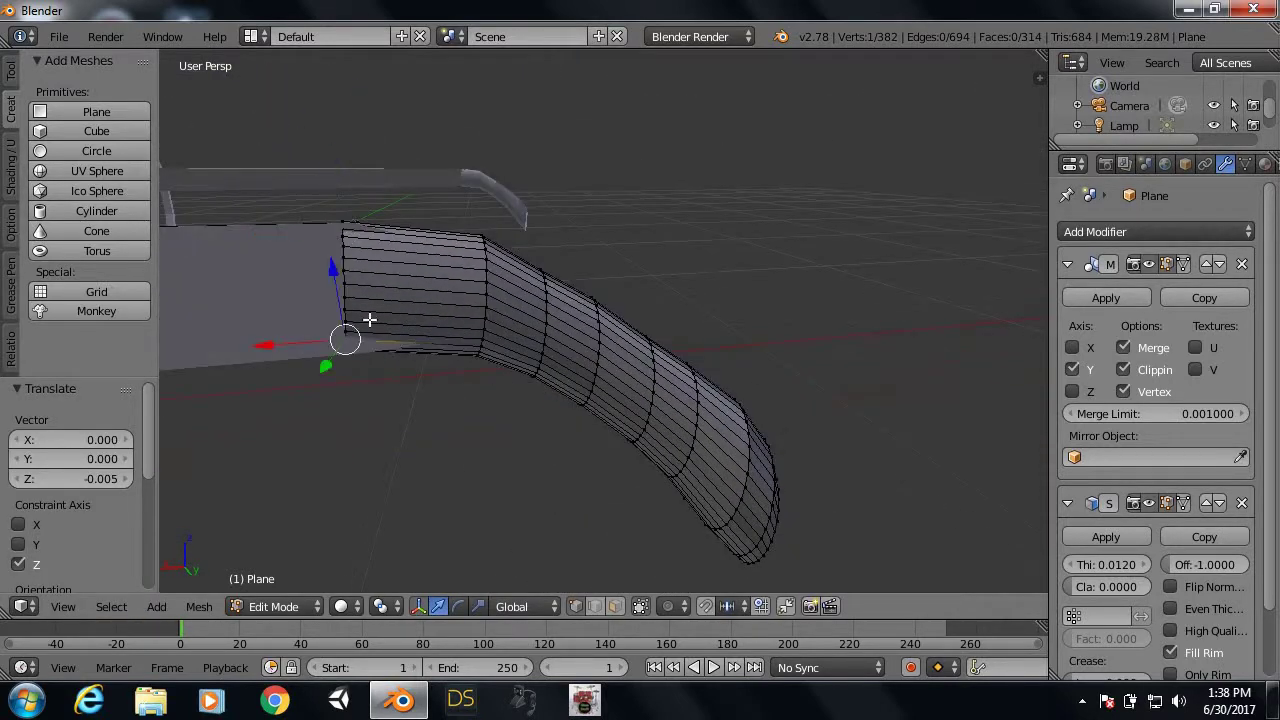
pyautogui.rightClick(331, 230)
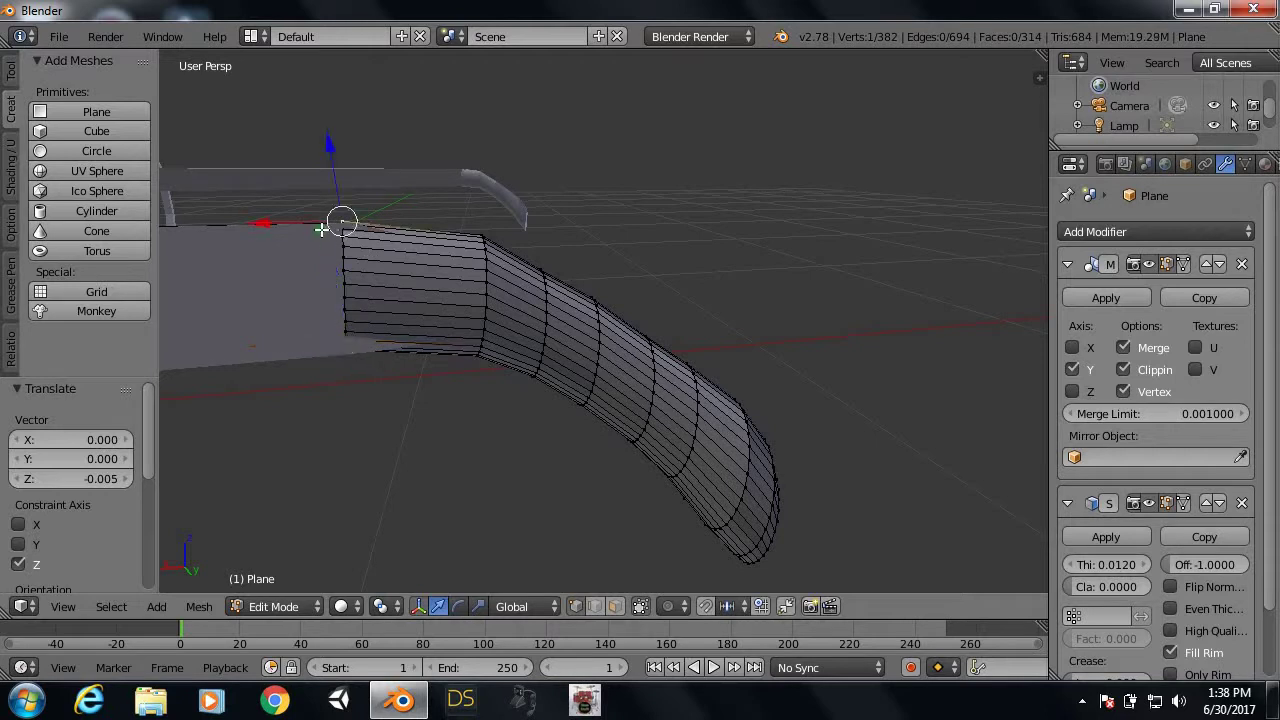
pyautogui.rightClick(340, 357)
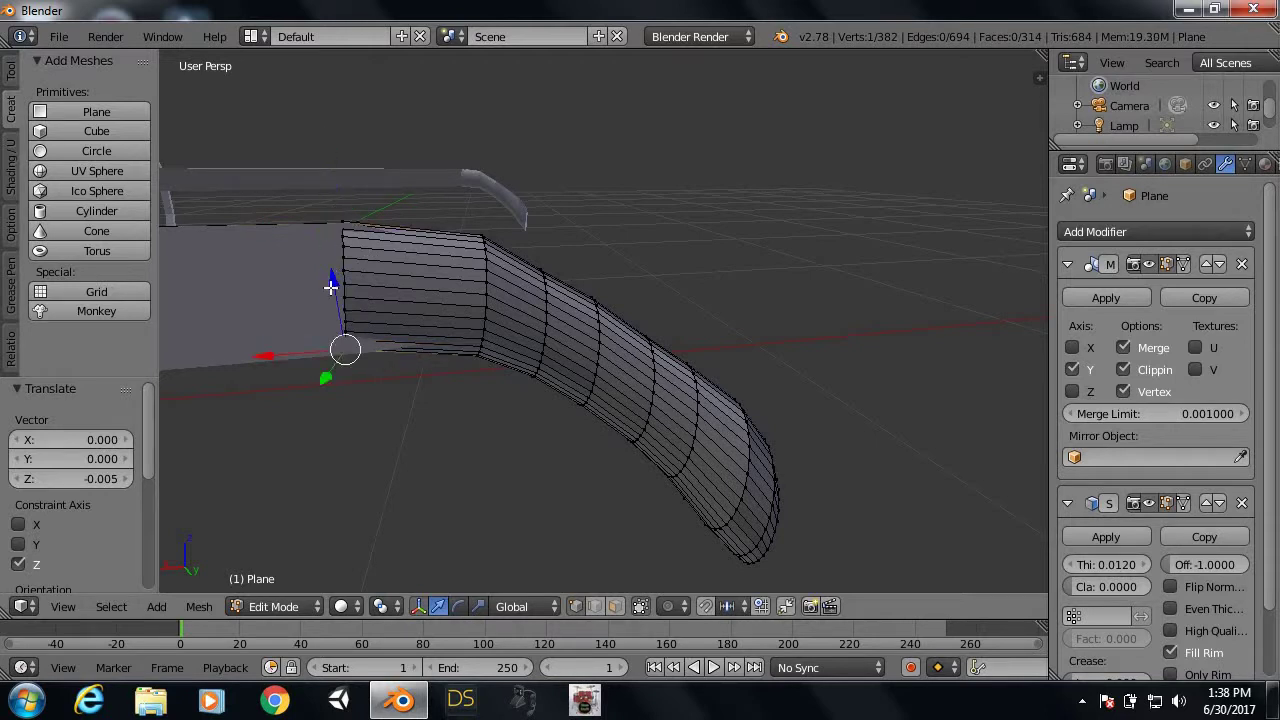
pyautogui.press('g')
pyautogui.press('z')
pyautogui.click(359, 320)
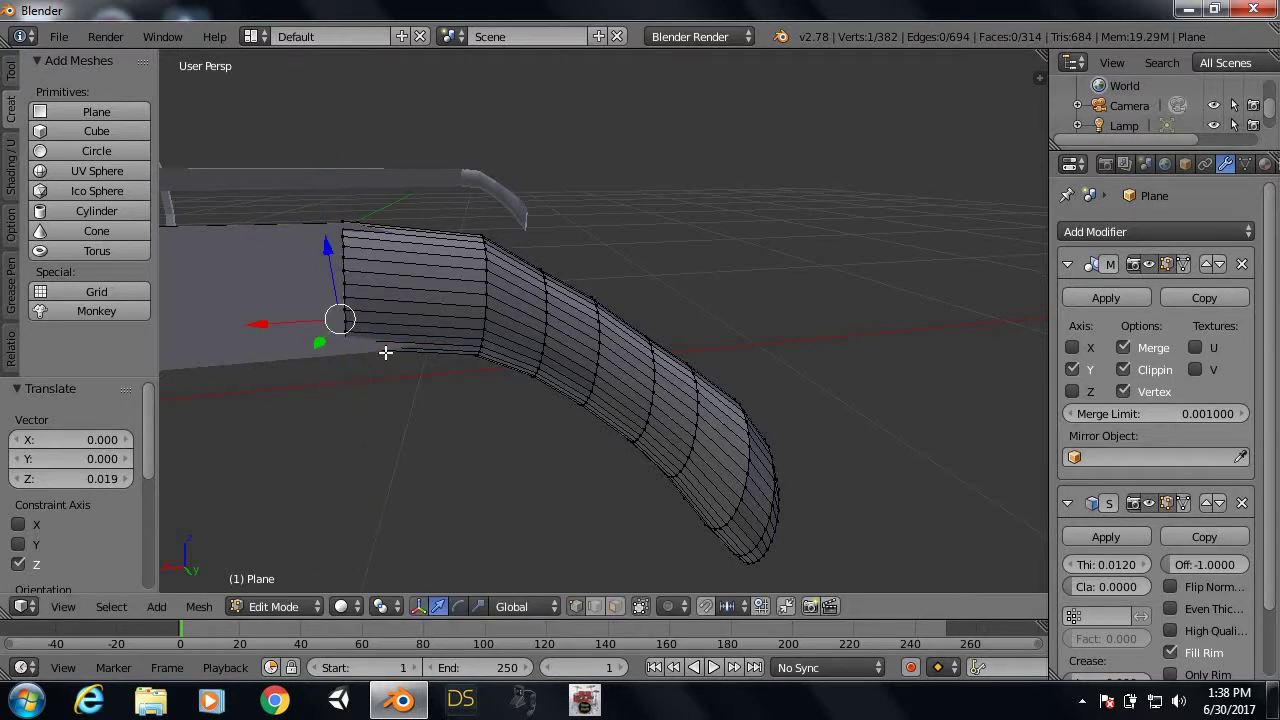
# Step: Raise the corner vertex at the joint 0.019 along Z so the parts align
pyautogui.moveTo(360, 397); pyautogui.dragTo(448, 224, button='middle')
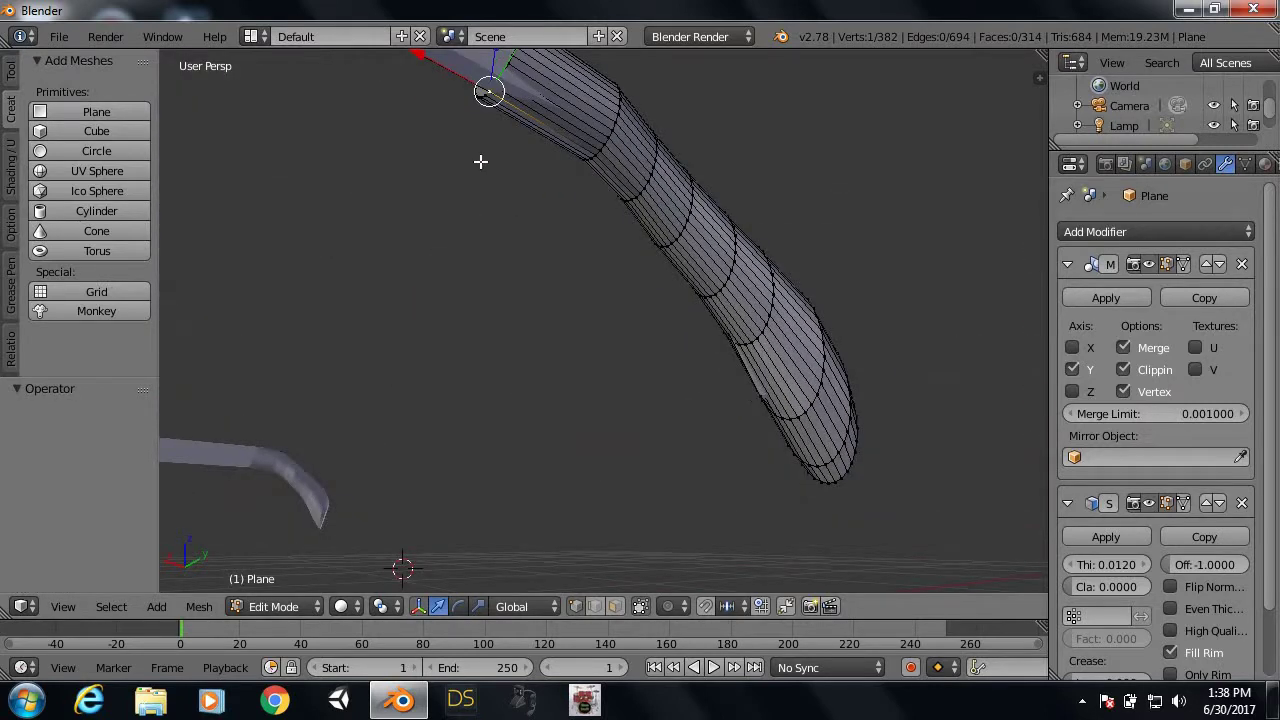
pyautogui.moveTo(480, 161)
pyautogui.mouseDown(button='middle')
pyautogui.moveTo(643, 223)
pyautogui.moveTo(514, 258)
pyautogui.mouseUp(button='middle')
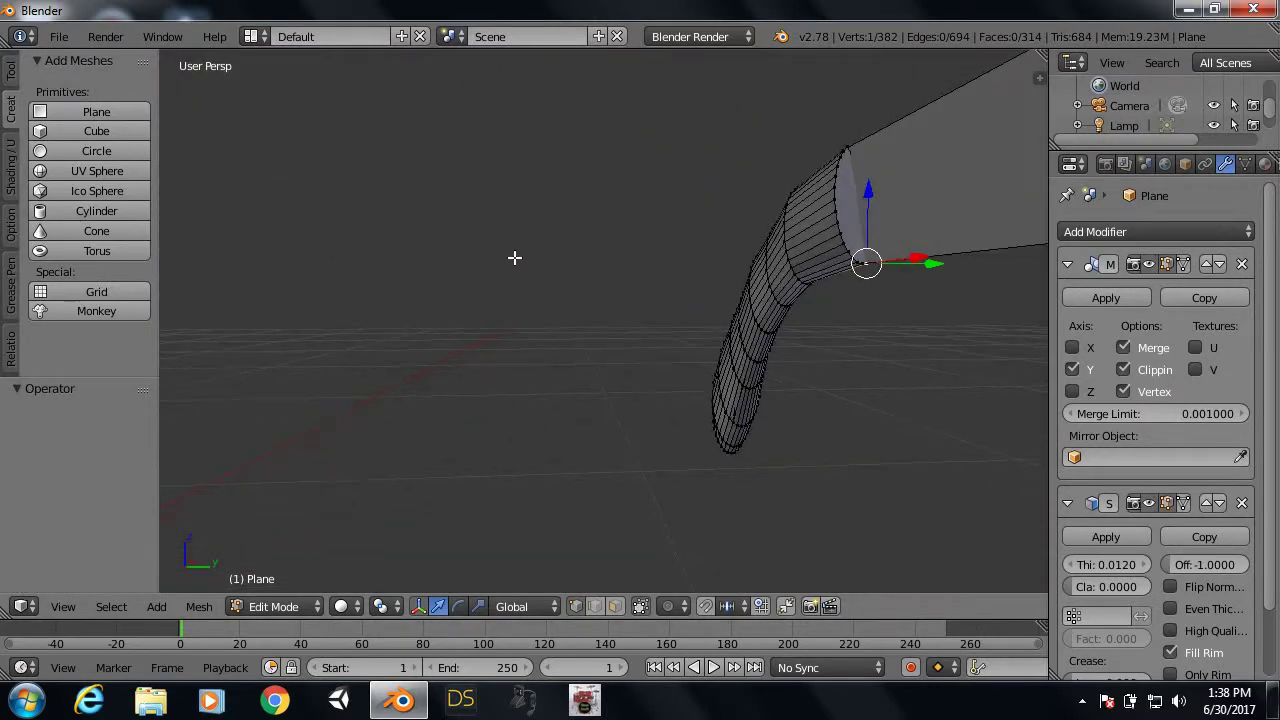
pyautogui.rightClick(860, 146)
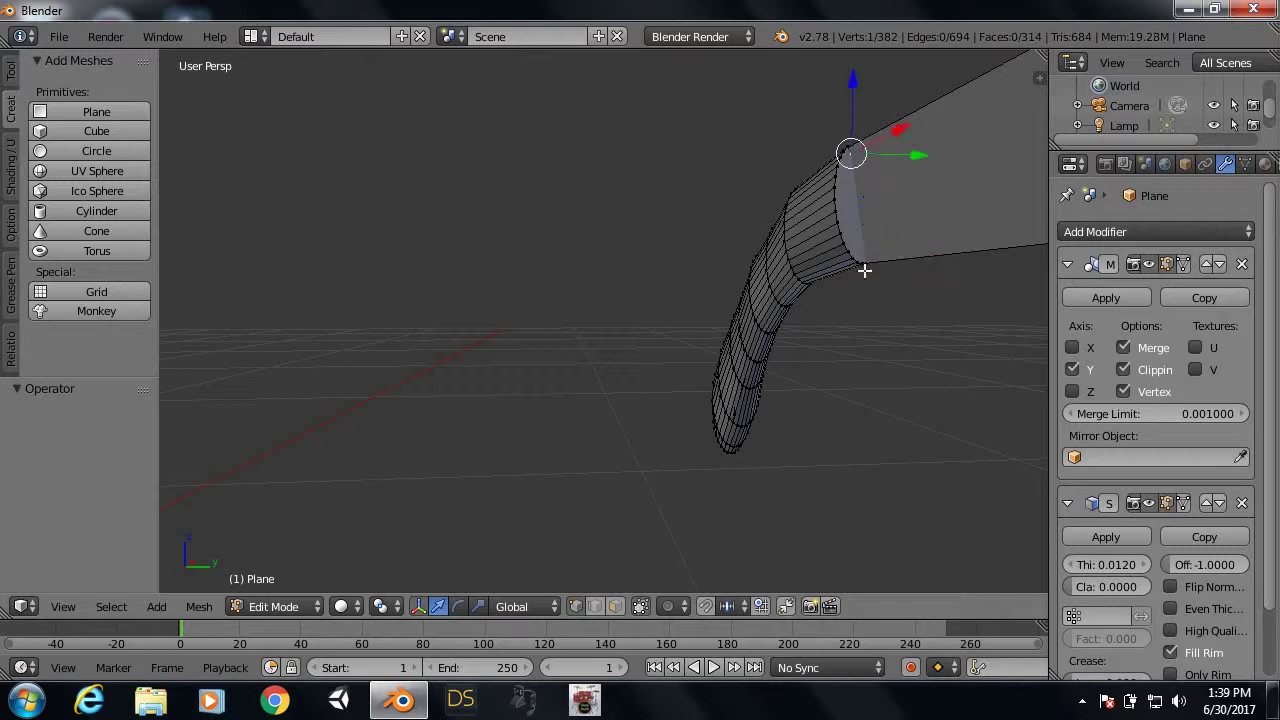
pyautogui.rightClick(882, 260)
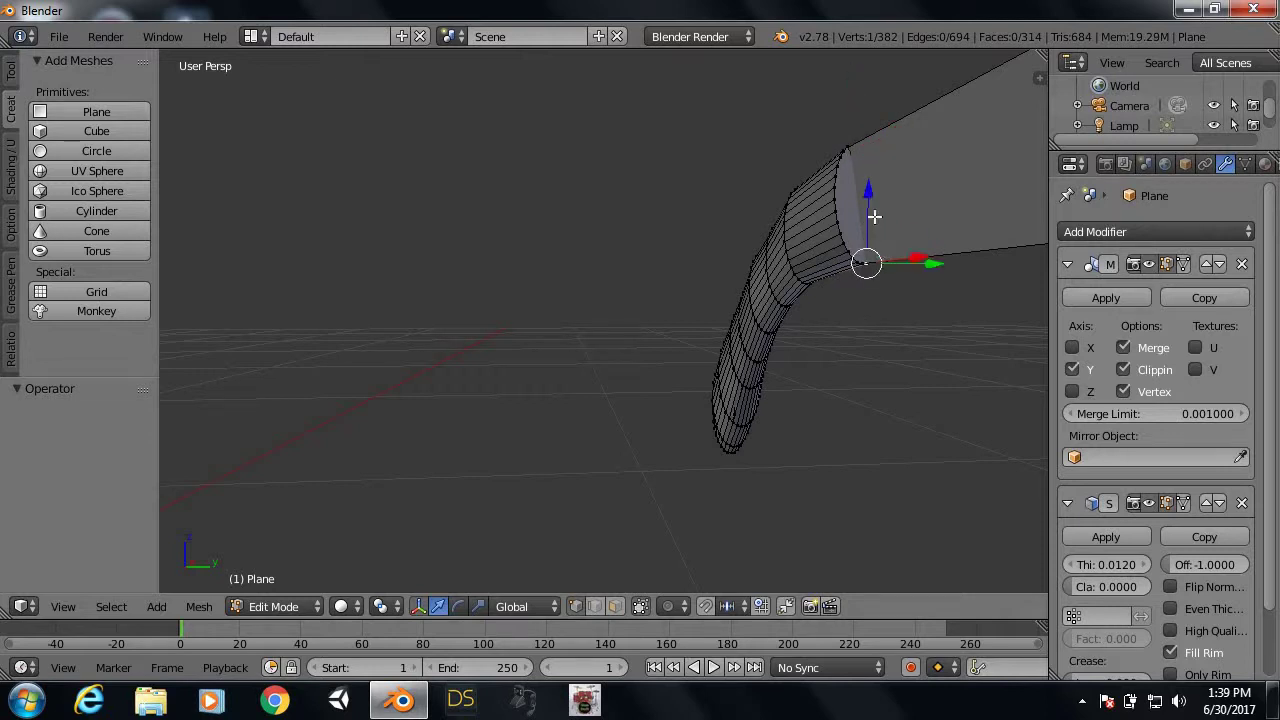
pyautogui.press('g')
pyautogui.press('z')
pyautogui.click(886, 165)
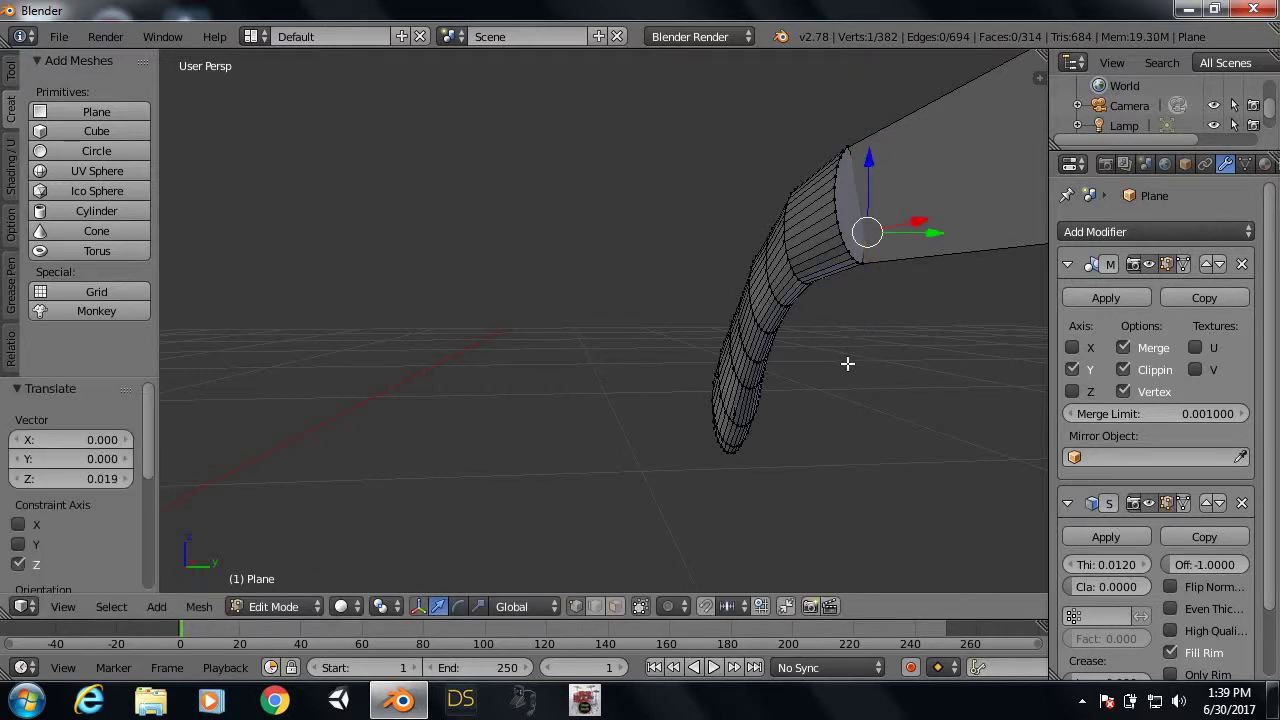
pyautogui.moveTo(846, 363)
pyautogui.mouseDown(button='middle')
pyautogui.moveTo(848, 273)
pyautogui.moveTo(897, 310)
pyautogui.mouseUp(button='middle')
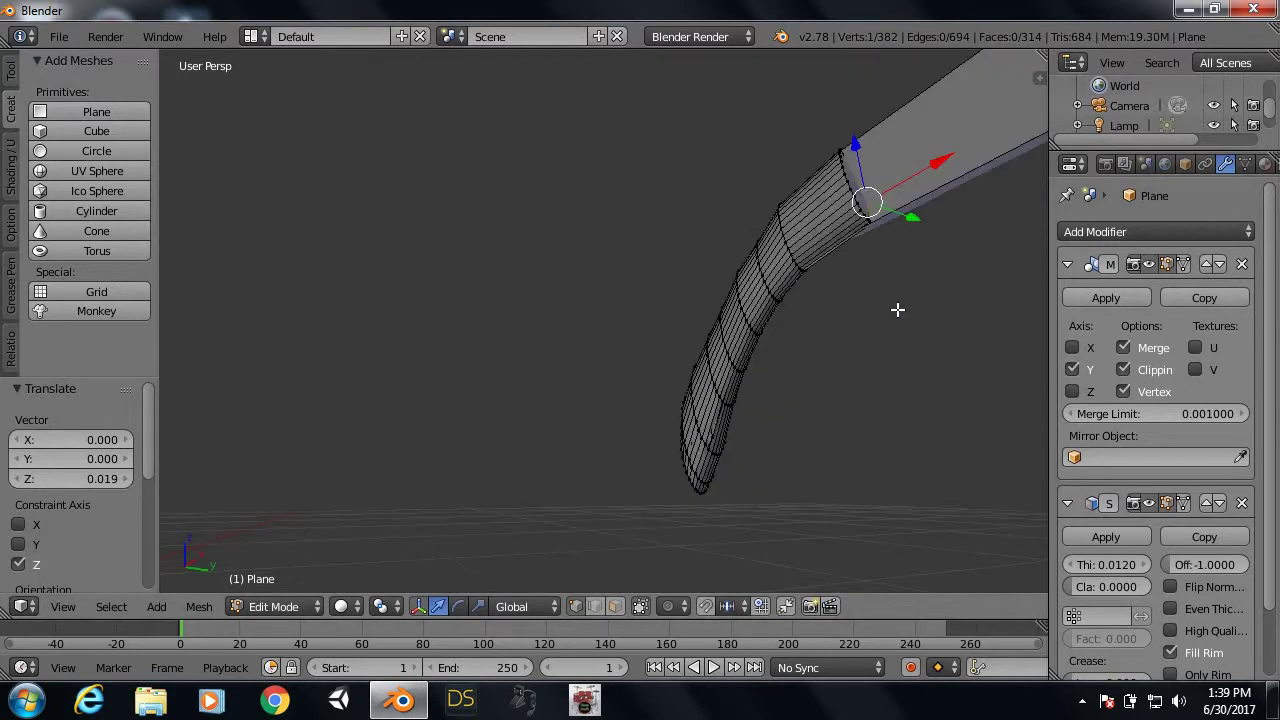
pyautogui.scroll(2, 877, 303)
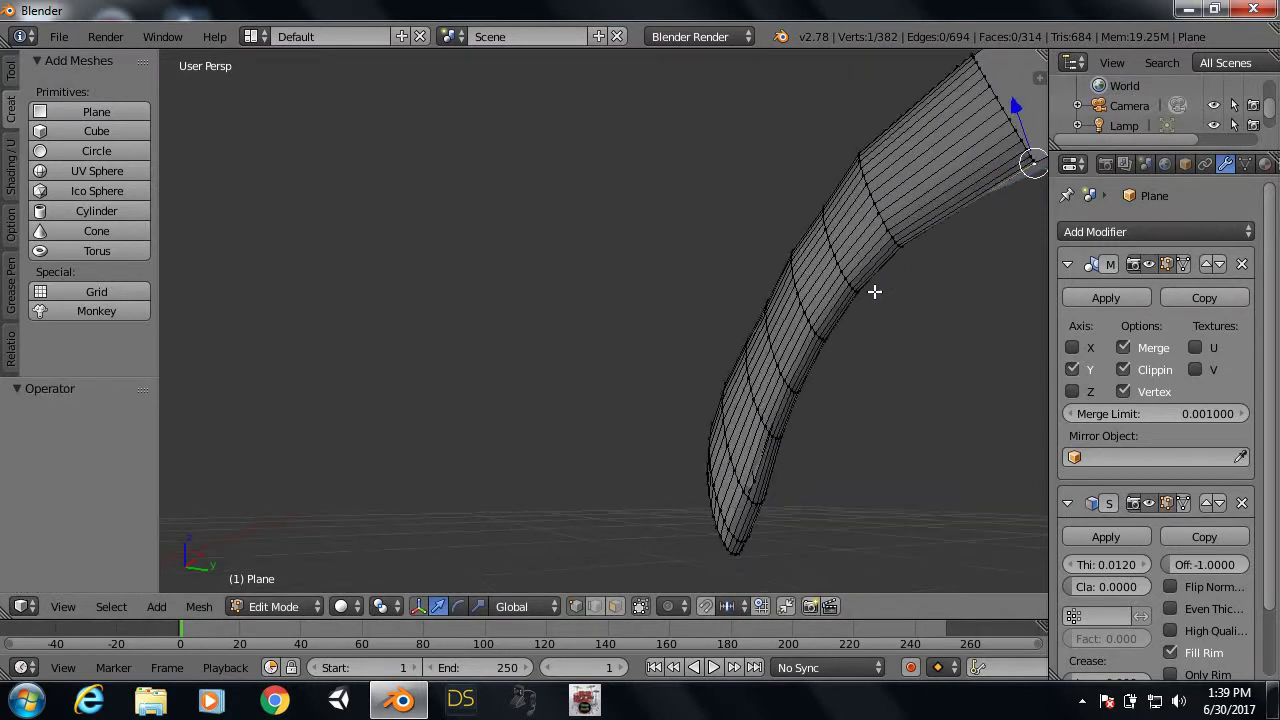
pyautogui.scroll(2, 914, 265)
pyautogui.moveTo(954, 240)
pyautogui.mouseDown(button='middle')
pyautogui.moveTo(537, 423)
pyautogui.moveTo(654, 354)
pyautogui.moveTo(666, 320)
pyautogui.moveTo(650, 405)
pyautogui.mouseUp(button='middle')
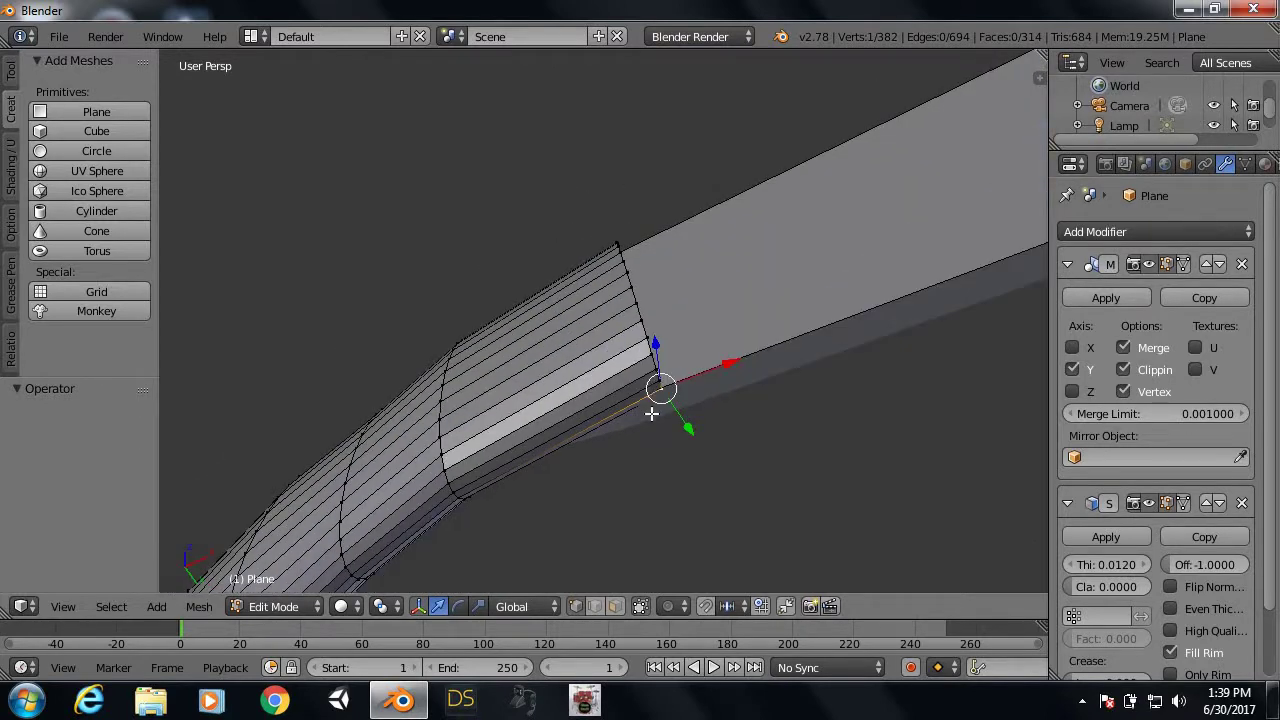
# Step: In orthographic wireframe view, raise a vertex at the arm's end slightly along Z
pyautogui.press('KP_5')
pyautogui.scroll(3, 615, 415)
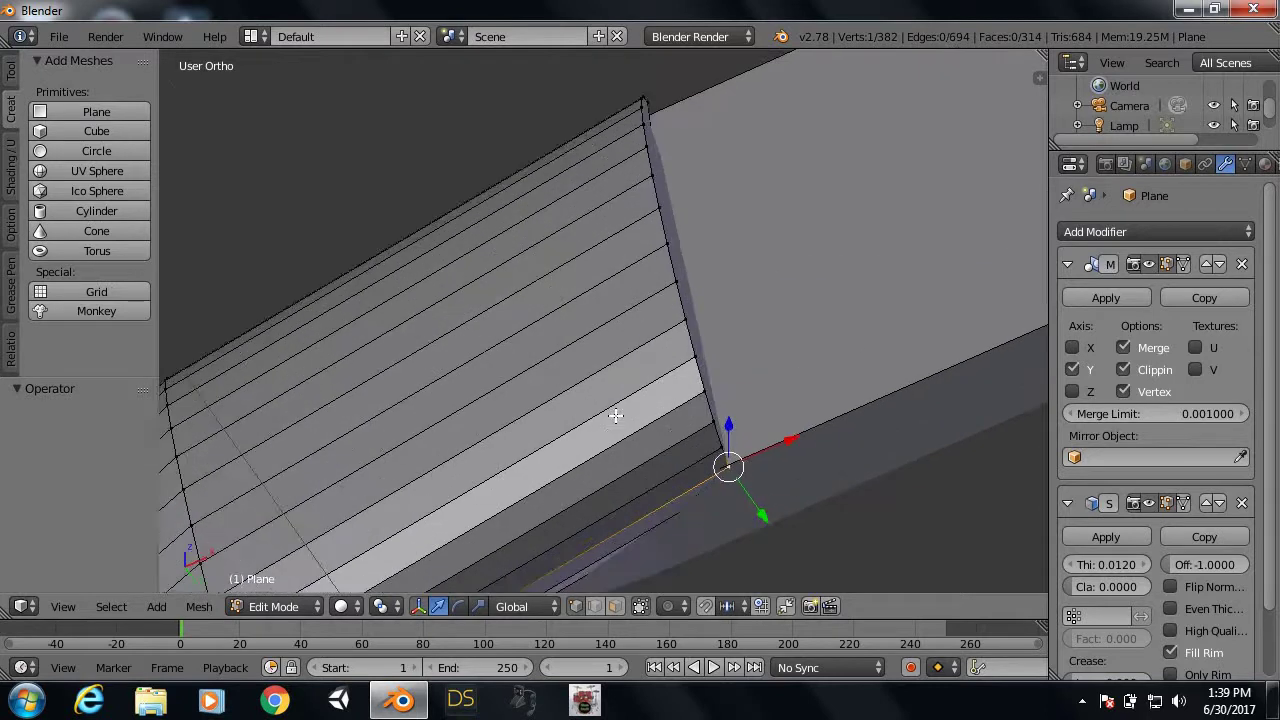
pyautogui.keyDown('shift'); pyautogui.moveTo(754, 464); pyautogui.dragTo(708, 384, button='middle'); pyautogui.keyUp('shift')
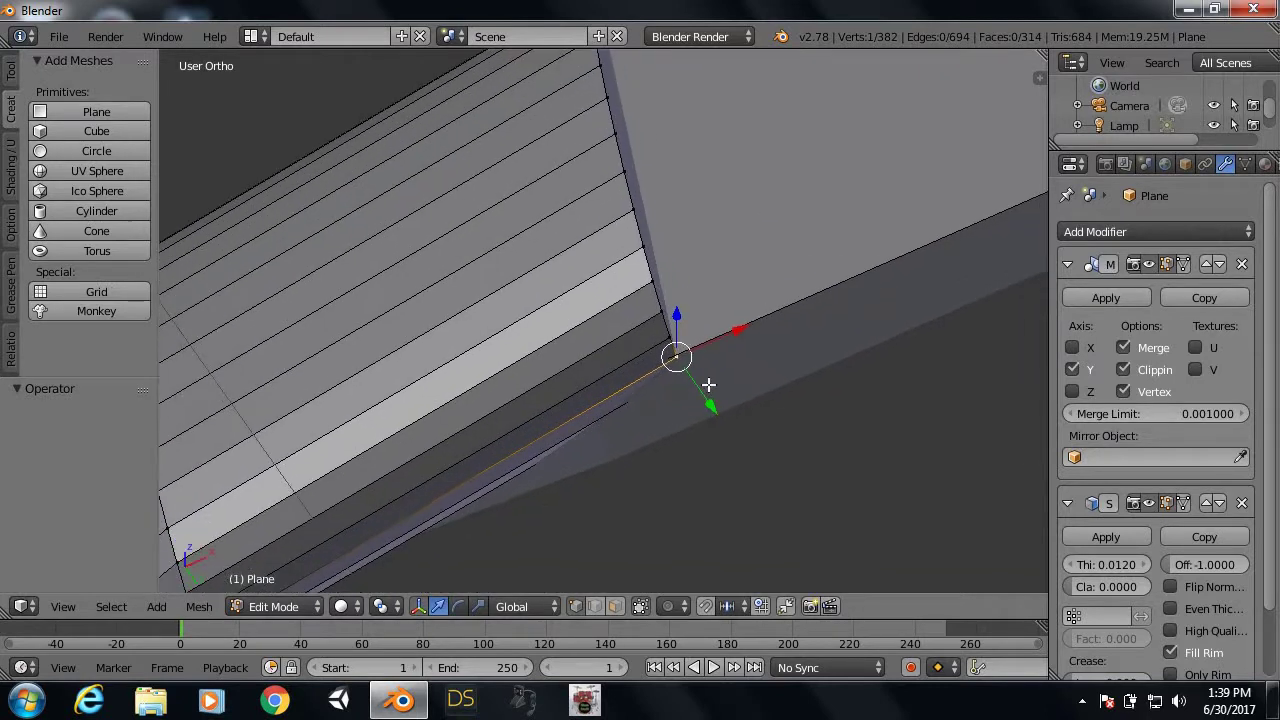
pyautogui.click(753, 324)
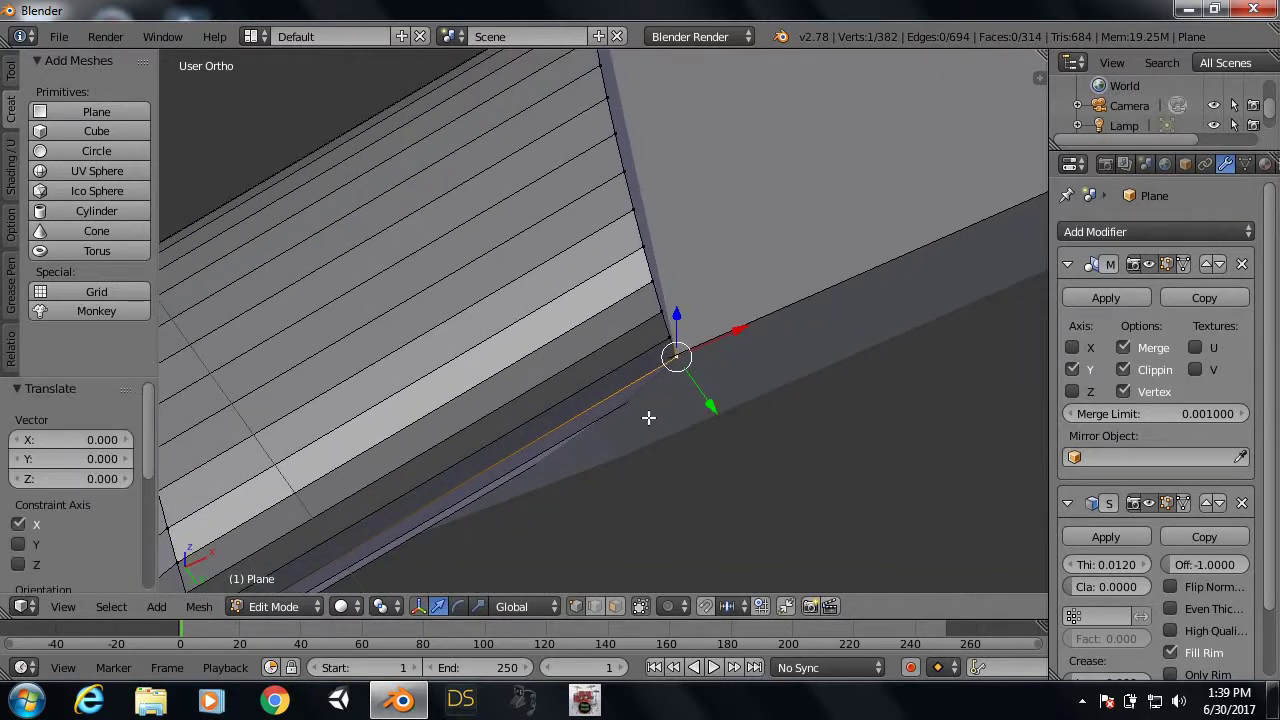
pyautogui.press('z')
pyautogui.rightClick(584, 397)
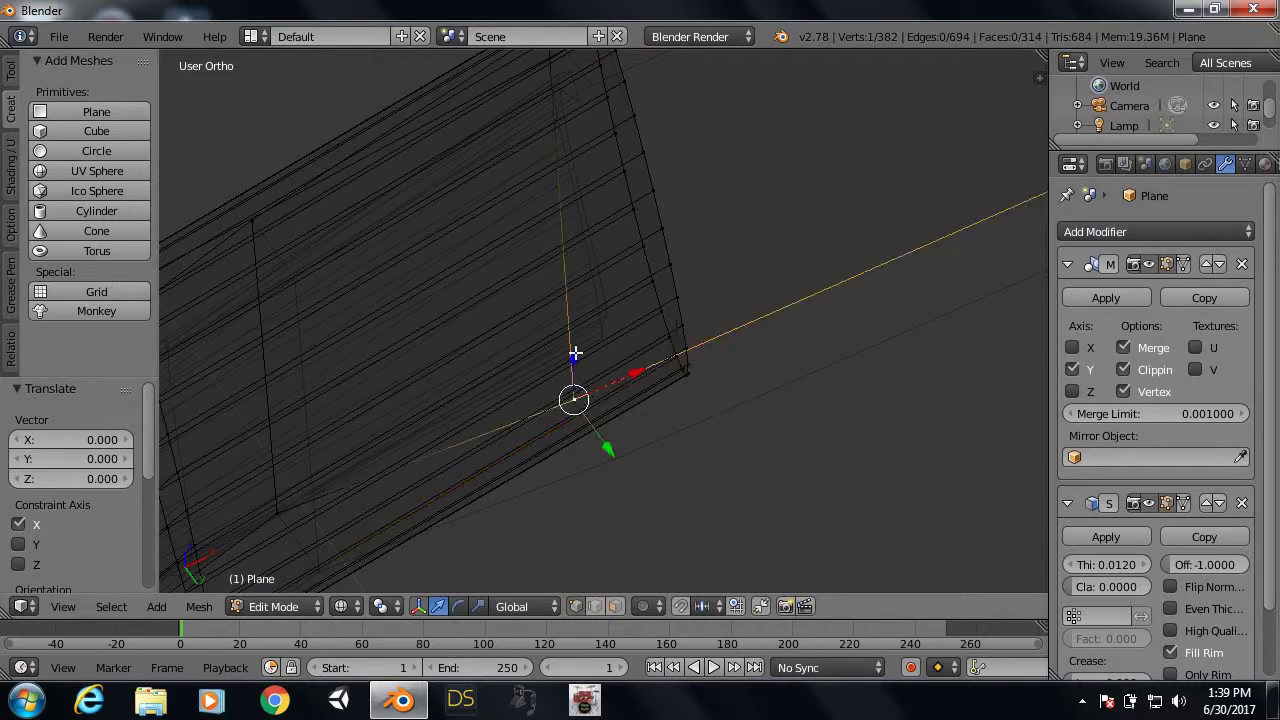
pyautogui.moveTo(571, 358); pyautogui.dragTo(593, 297)
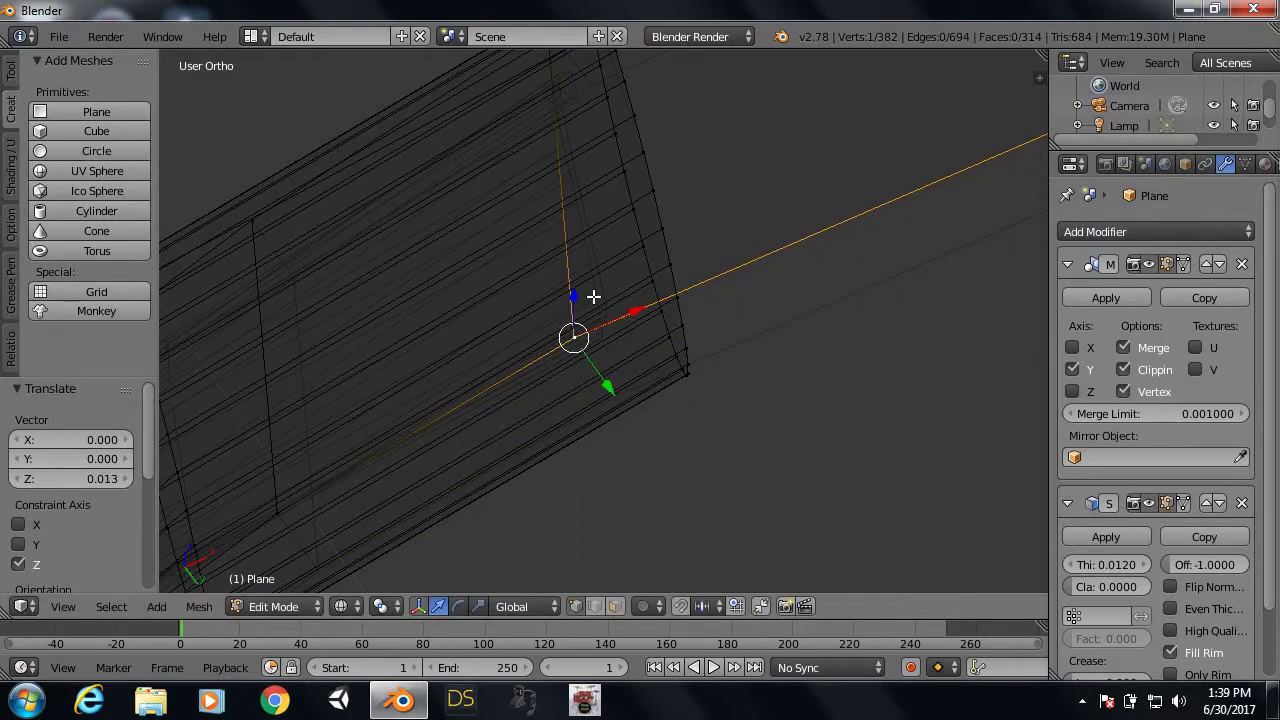
pyautogui.press('z')
# Step: Check the shape in rendered view, then raise a vertex at the arm's corner along Z
pyautogui.moveTo(688, 407)
pyautogui.mouseDown(button='middle')
pyautogui.moveTo(461, 489)
pyautogui.moveTo(403, 534)
pyautogui.moveTo(380, 451)
pyautogui.moveTo(523, 486)
pyautogui.moveTo(680, 500)
pyautogui.mouseUp(button='middle')
pyautogui.scroll(2, 380, 451)
pyautogui.hotkey('shift', 'z')
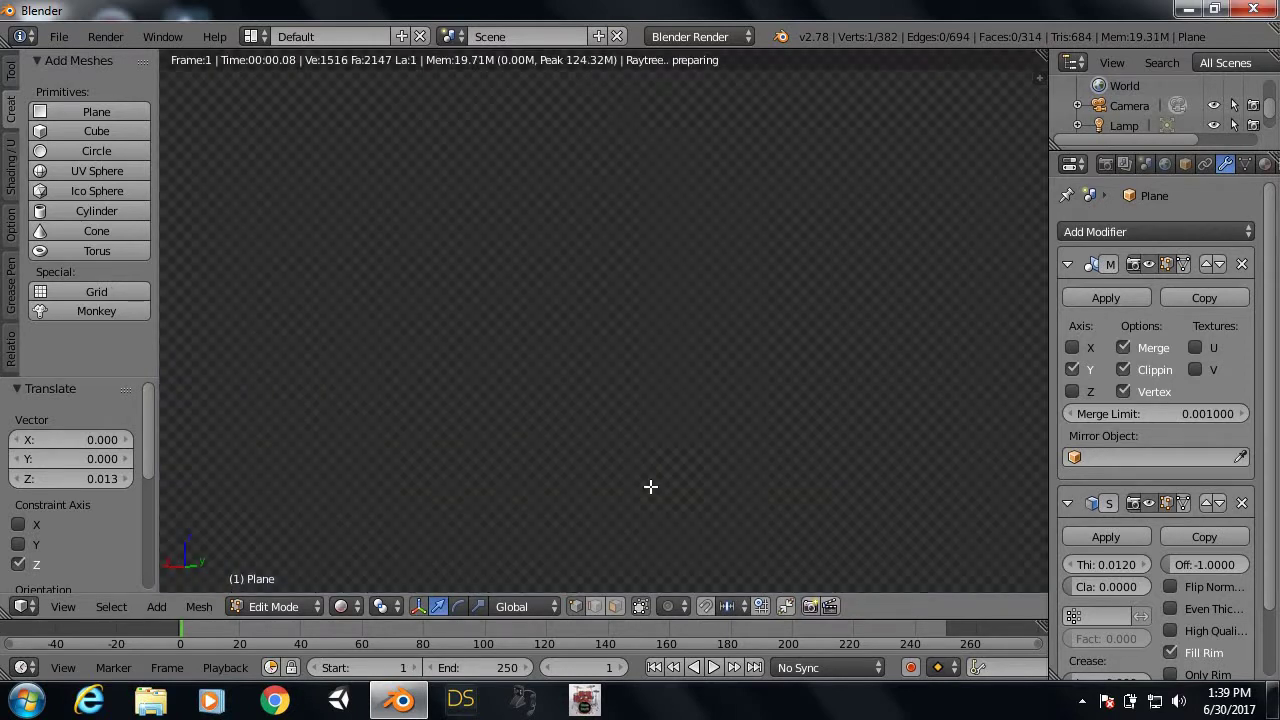
pyautogui.hotkey('shift', 'z')
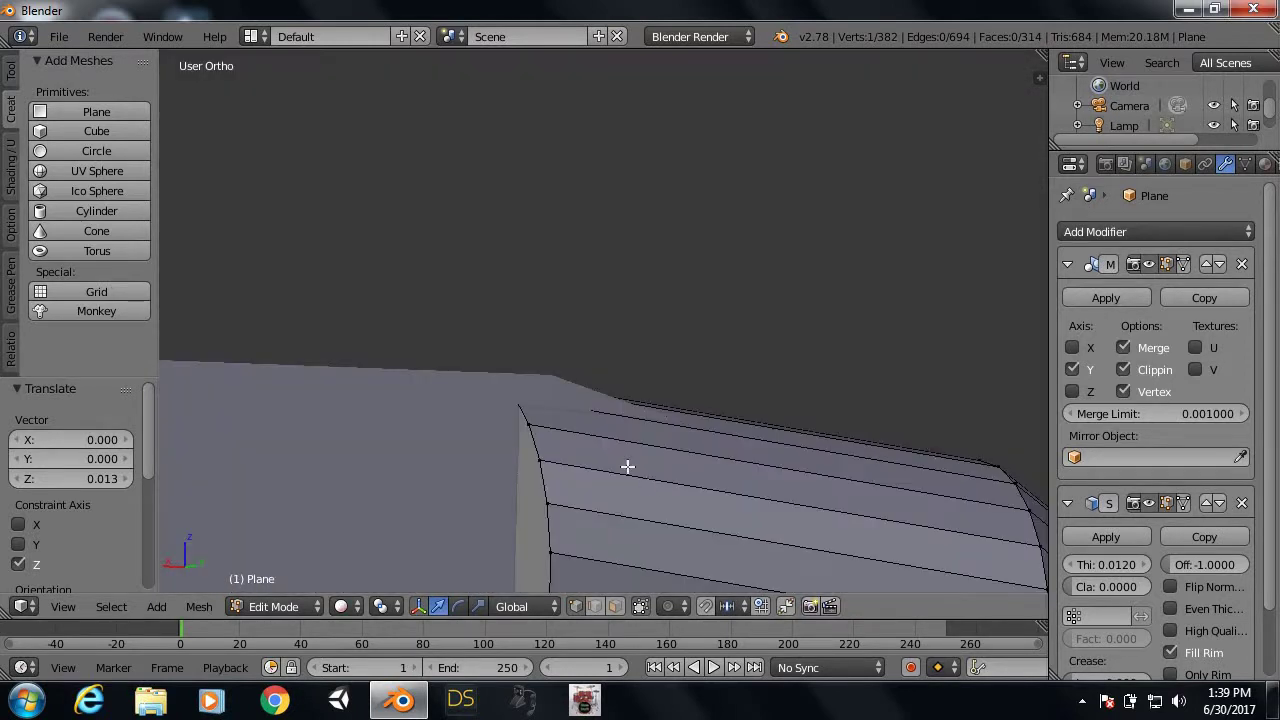
pyautogui.press('z')
pyautogui.moveTo(596, 425); pyautogui.dragTo(544, 404, button='middle')
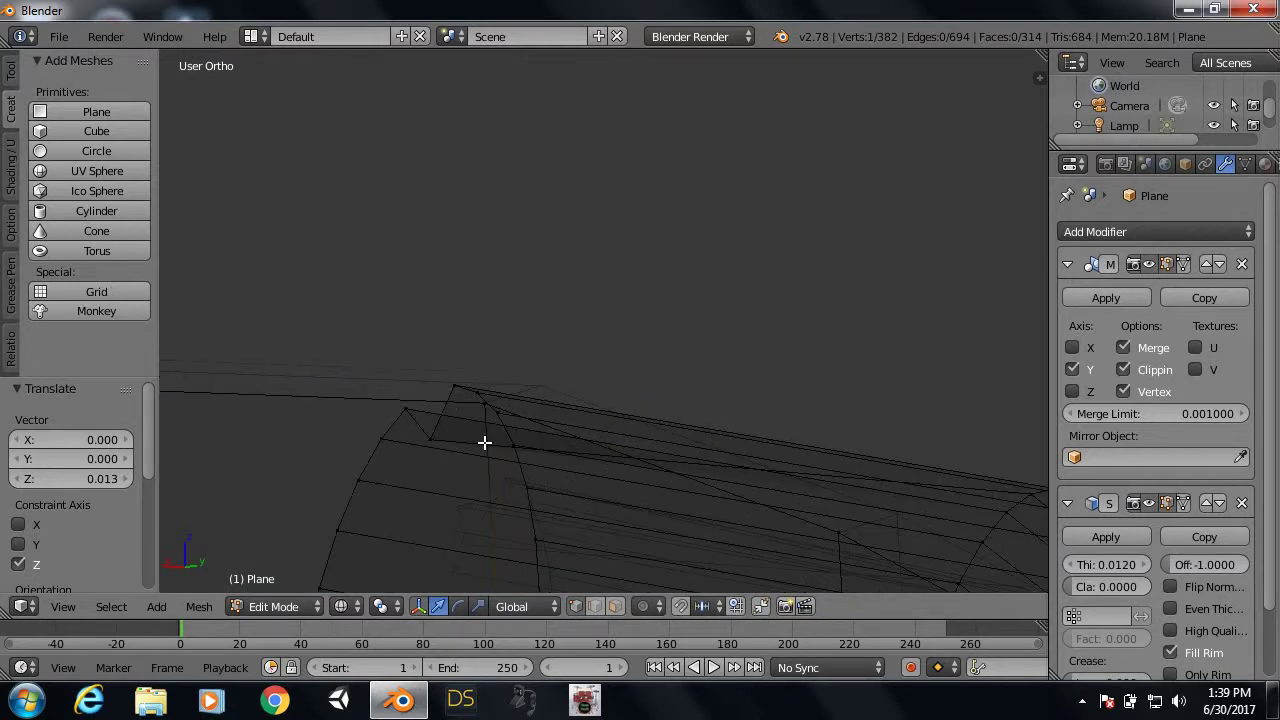
pyautogui.rightClick(440, 431)
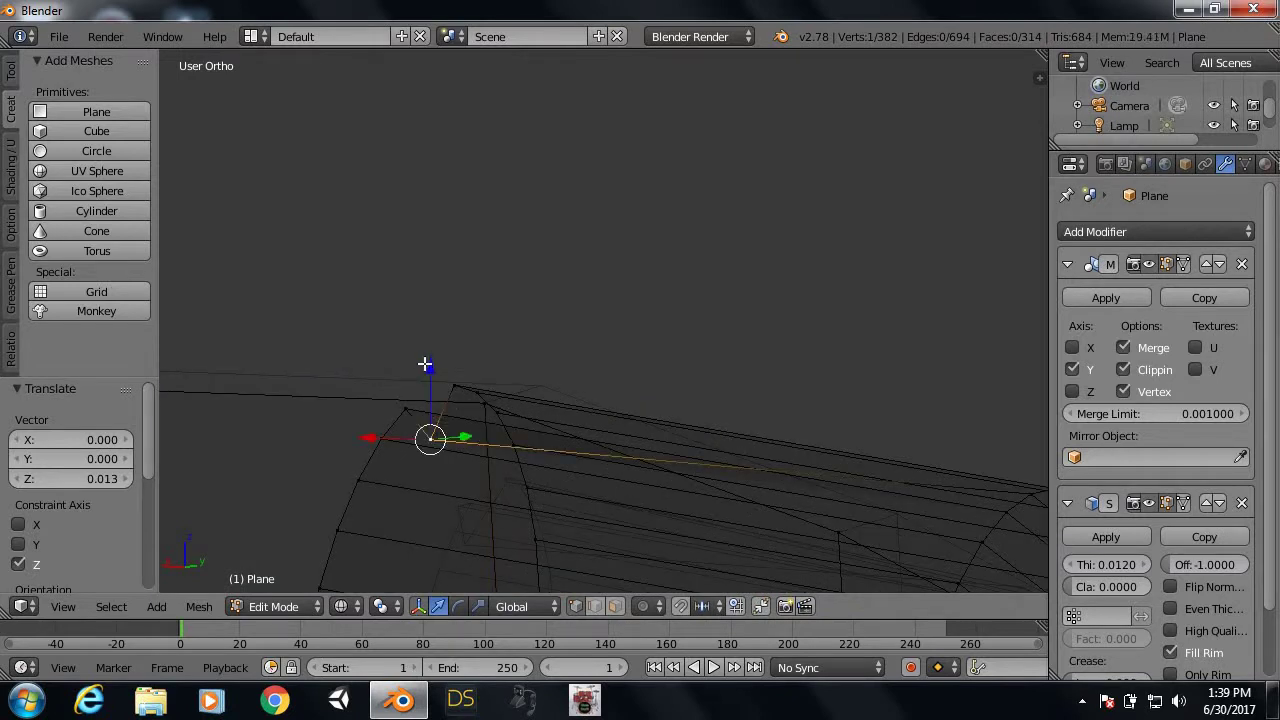
pyautogui.moveTo(427, 355); pyautogui.dragTo(445, 312)
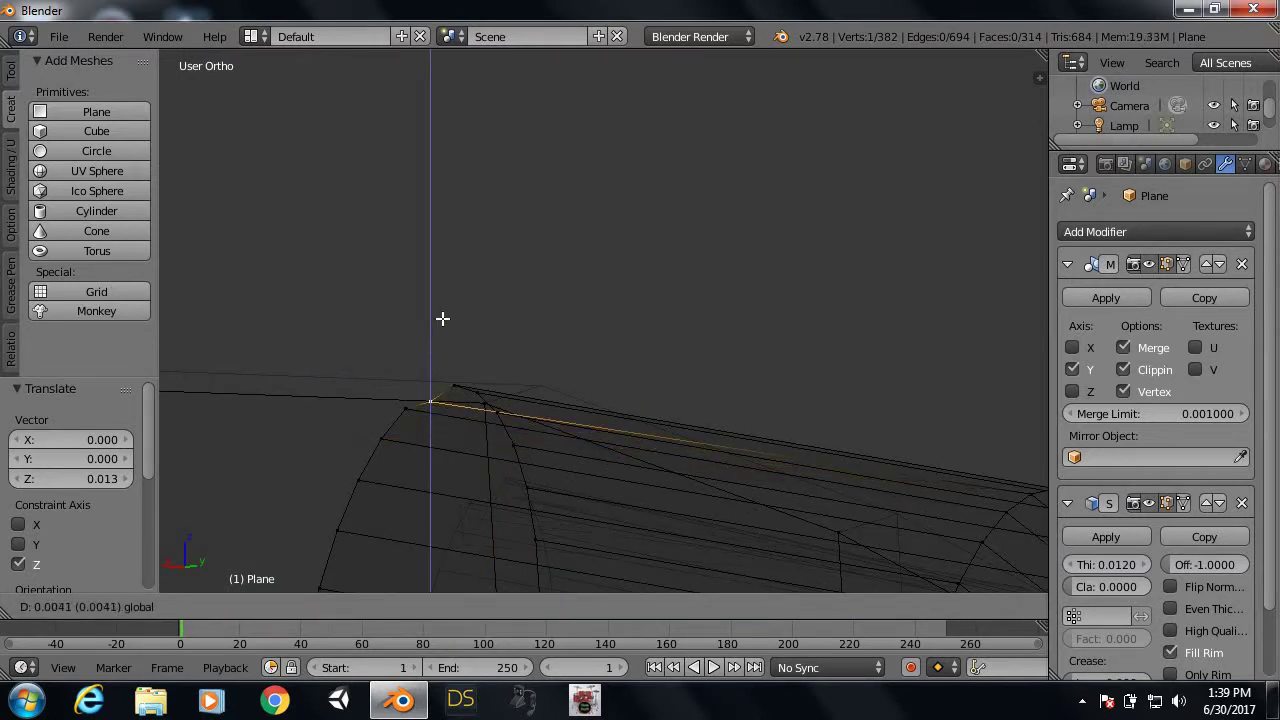
pyautogui.click(445, 312)
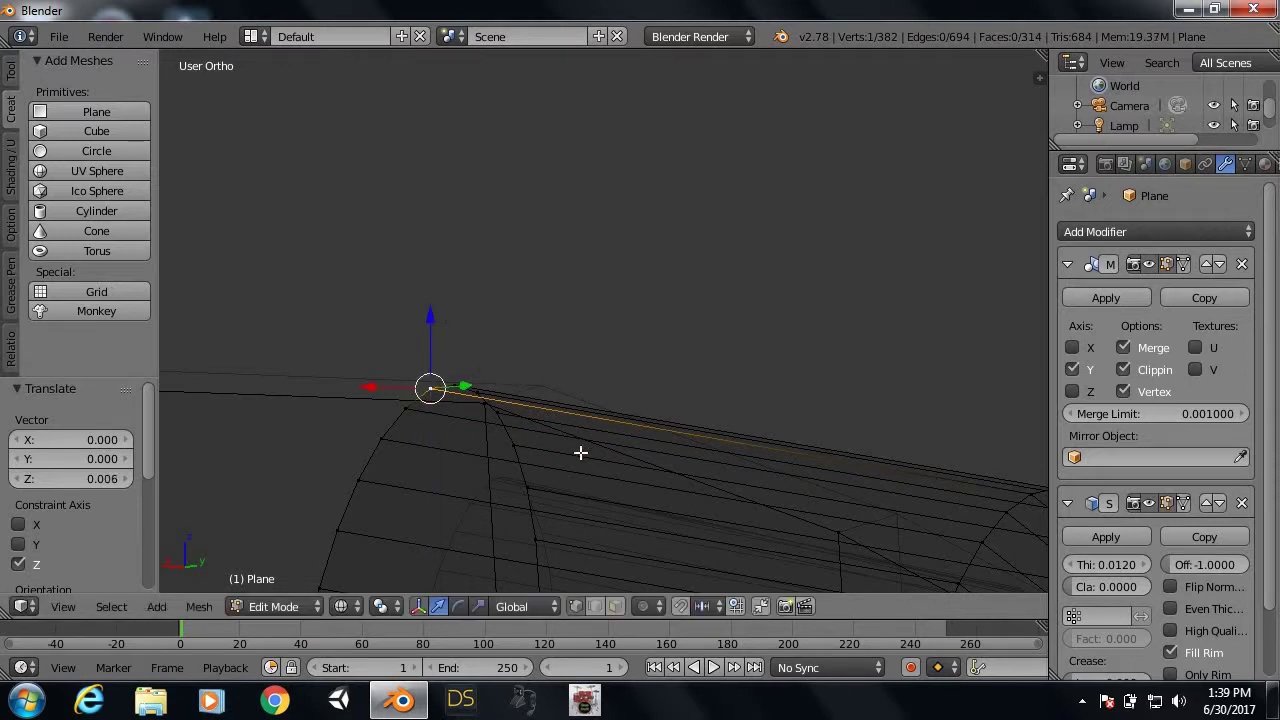
# Step: Lower another vertex at the arm's bend 0.004 along Z
pyautogui.scroll(-3, 580, 451)
pyautogui.scroll(-3, 583, 463)
pyautogui.moveTo(582, 464)
pyautogui.mouseDown(button='middle')
pyautogui.moveTo(531, 454)
pyautogui.moveTo(765, 490)
pyautogui.moveTo(660, 477)
pyautogui.moveTo(683, 478)
pyautogui.mouseUp(button='middle')
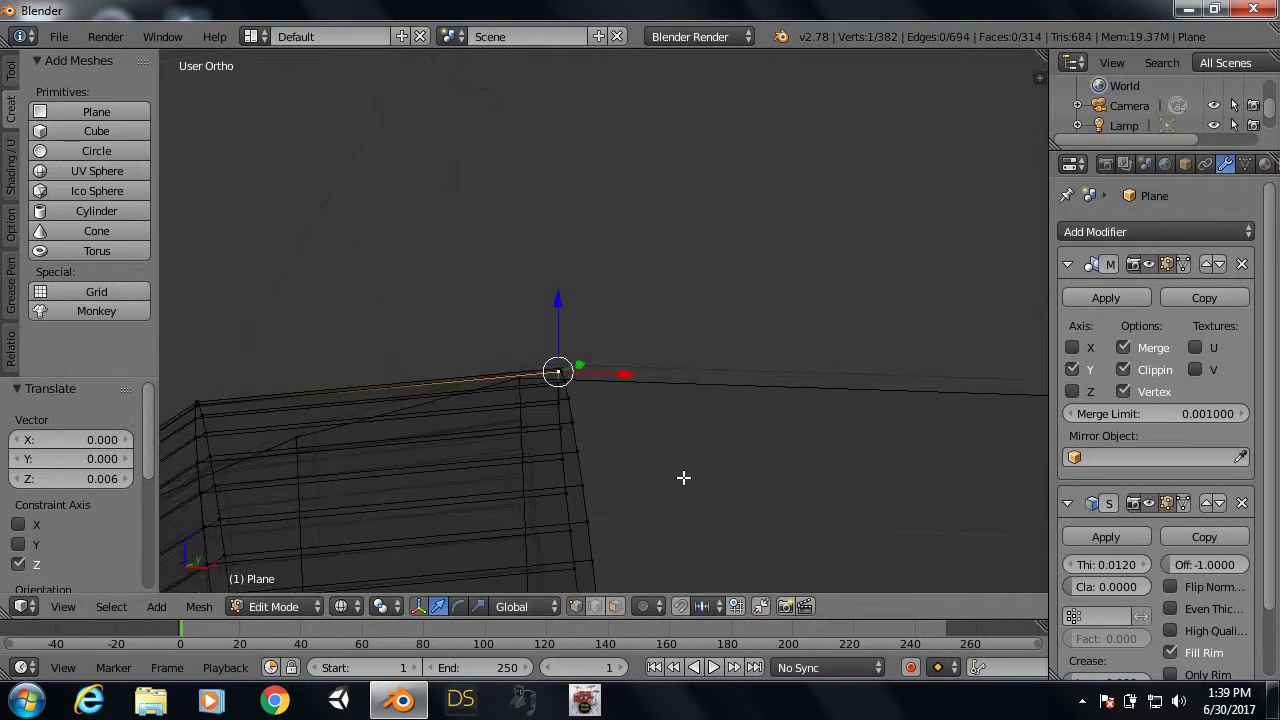
pyautogui.rightClick(517, 381)
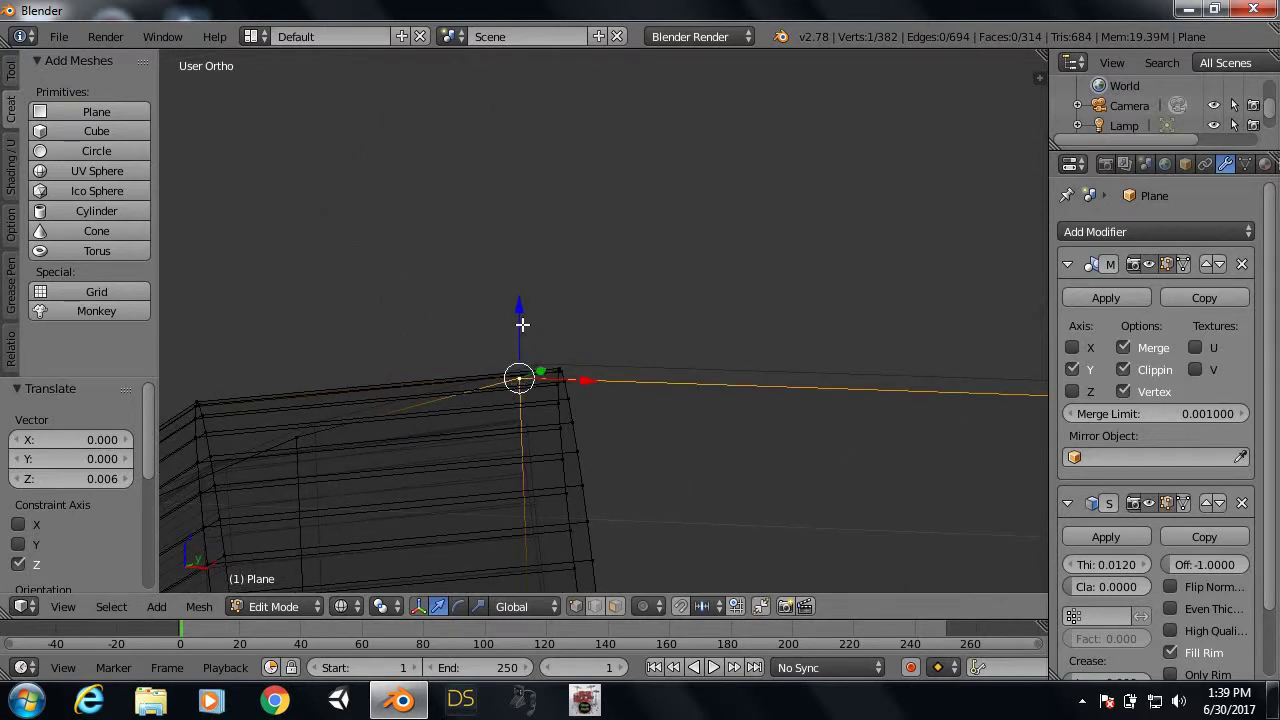
pyautogui.press('g')
pyautogui.press('z')
pyautogui.click(745, 458)
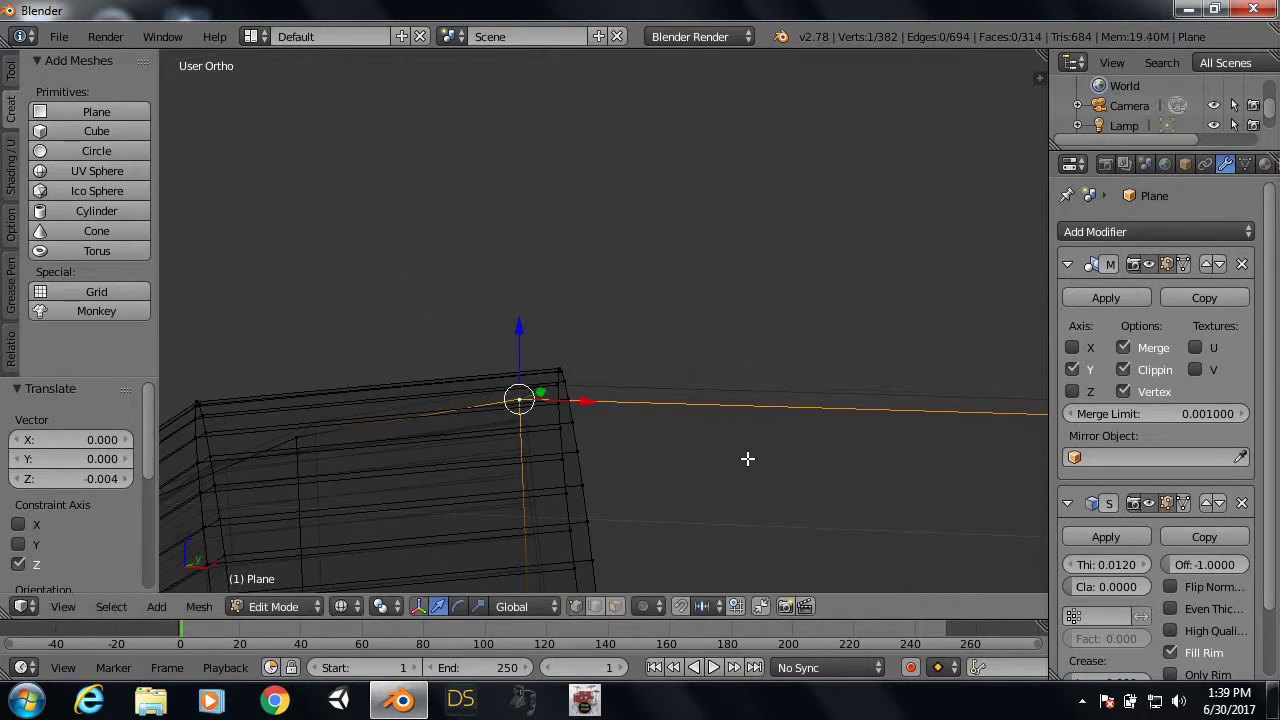
pyautogui.press('z')
pyautogui.moveTo(748, 458)
pyautogui.mouseDown(button='middle')
pyautogui.moveTo(626, 494)
pyautogui.moveTo(467, 495)
pyautogui.moveTo(571, 487)
pyautogui.mouseUp(button='middle')
pyautogui.scroll(-2, 467, 495)
pyautogui.scroll(-2, 571, 487)
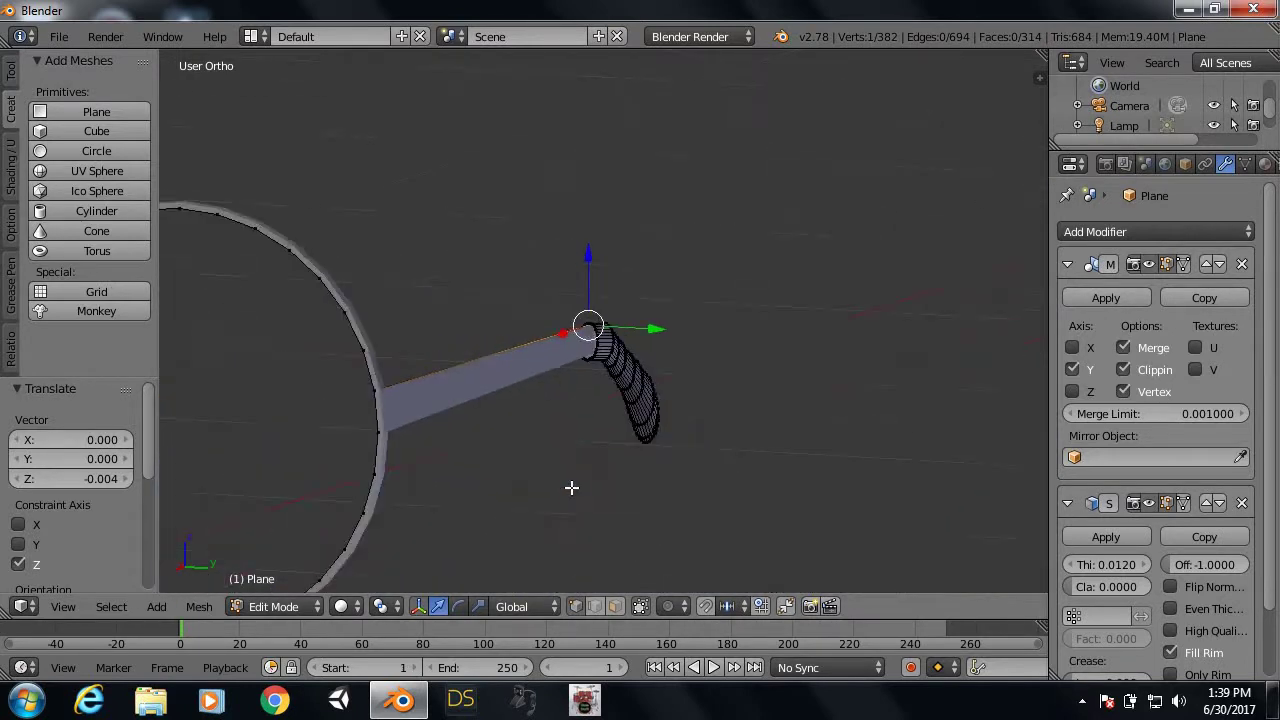
# Step: Return to Object Mode after briefly re-checking the arm's end vertices in Edit Mode
pyautogui.press('Tab')
pyautogui.moveTo(597, 471)
pyautogui.mouseDown(button='middle')
pyautogui.moveTo(634, 457)
pyautogui.moveTo(448, 455)
pyautogui.moveTo(623, 457)
pyautogui.moveTo(447, 478)
pyautogui.moveTo(375, 509)
pyautogui.moveTo(404, 547)
pyautogui.moveTo(406, 579)
pyautogui.moveTo(525, 558)
pyautogui.mouseUp(button='middle')
pyautogui.scroll(2, 448, 470)
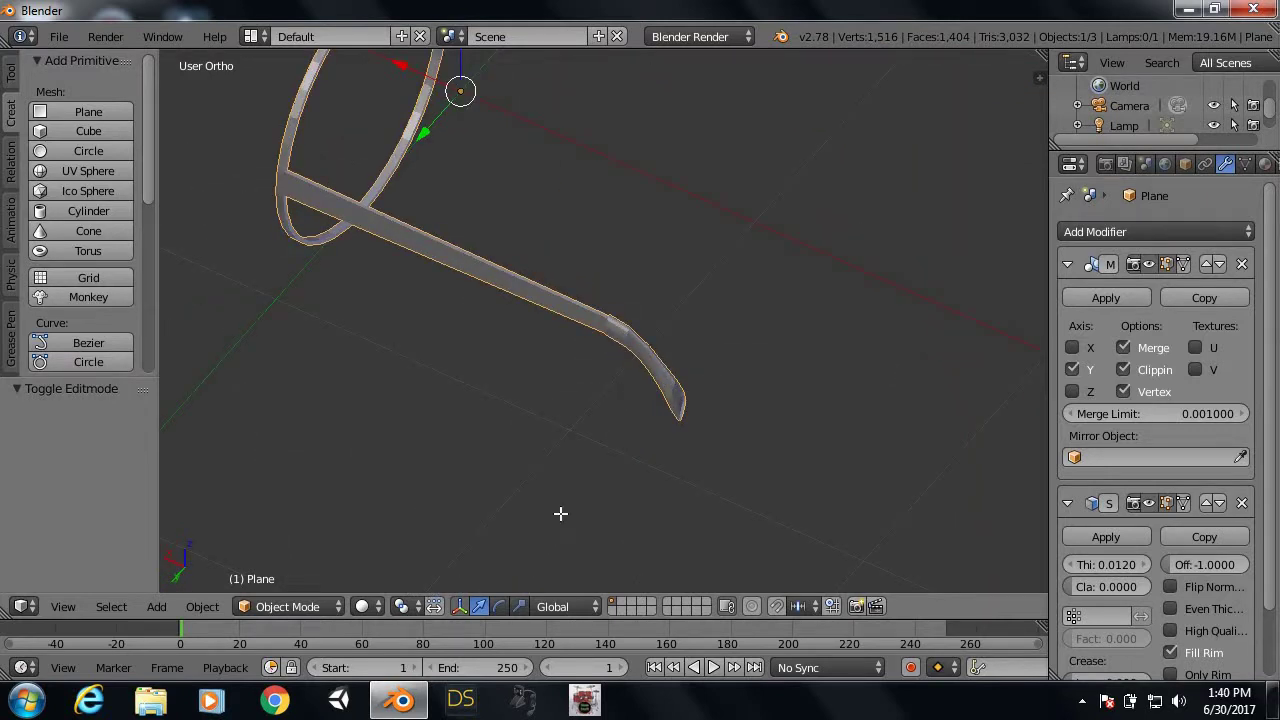
pyautogui.press('Tab')
pyautogui.press('KP_Decimal')
pyautogui.moveTo(614, 503)
pyautogui.mouseDown(button='middle')
pyautogui.moveTo(697, 443)
pyautogui.moveTo(655, 398)
pyautogui.moveTo(668, 404)
pyautogui.moveTo(523, 311)
pyautogui.moveTo(612, 314)
pyautogui.moveTo(631, 349)
pyautogui.moveTo(700, 317)
pyautogui.moveTo(668, 322)
pyautogui.moveTo(597, 377)
pyautogui.moveTo(335, 378)
pyautogui.moveTo(432, 322)
pyautogui.mouseUp(button='middle')
pyautogui.scroll(-4, 693, 381)
pyautogui.press('Tab')
pyautogui.scroll(-2, 432, 322)
pyautogui.moveTo(406, 391); pyautogui.dragTo(411, 407, button='middle')
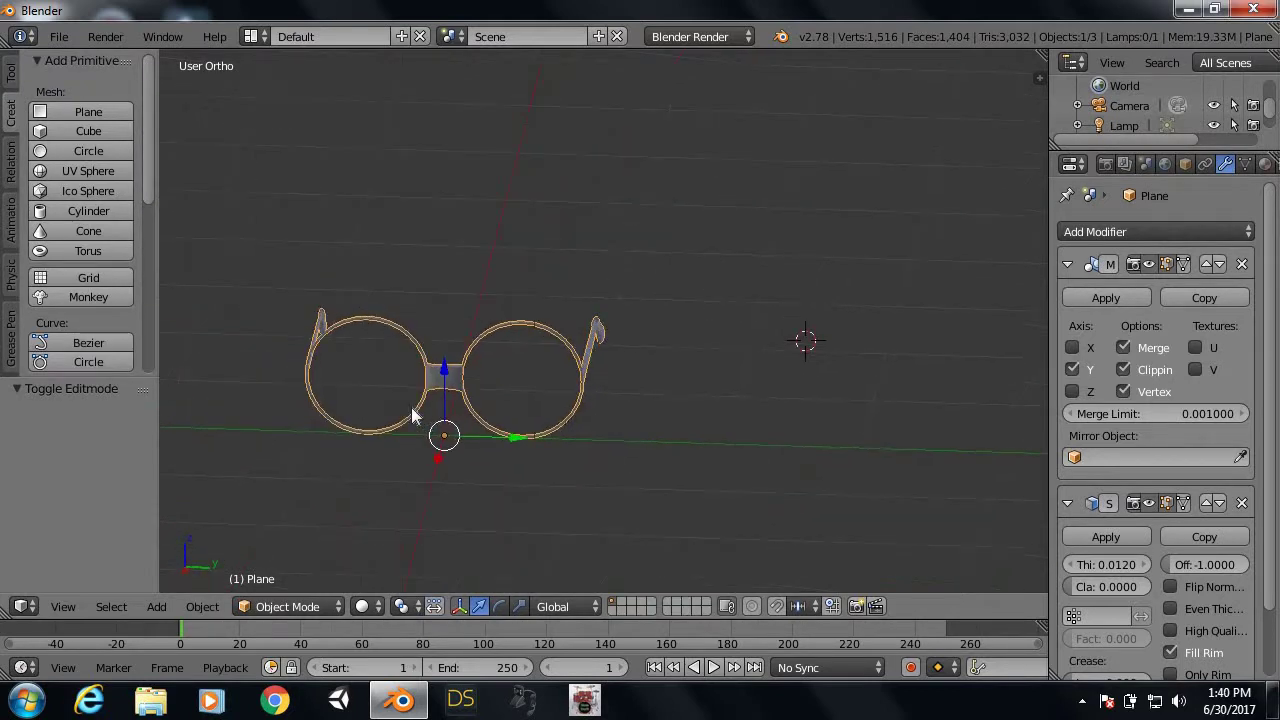
# Step: Apply Shading: Smooth to the frame from the Tools tab and deselect everything
pyautogui.click(11, 76)
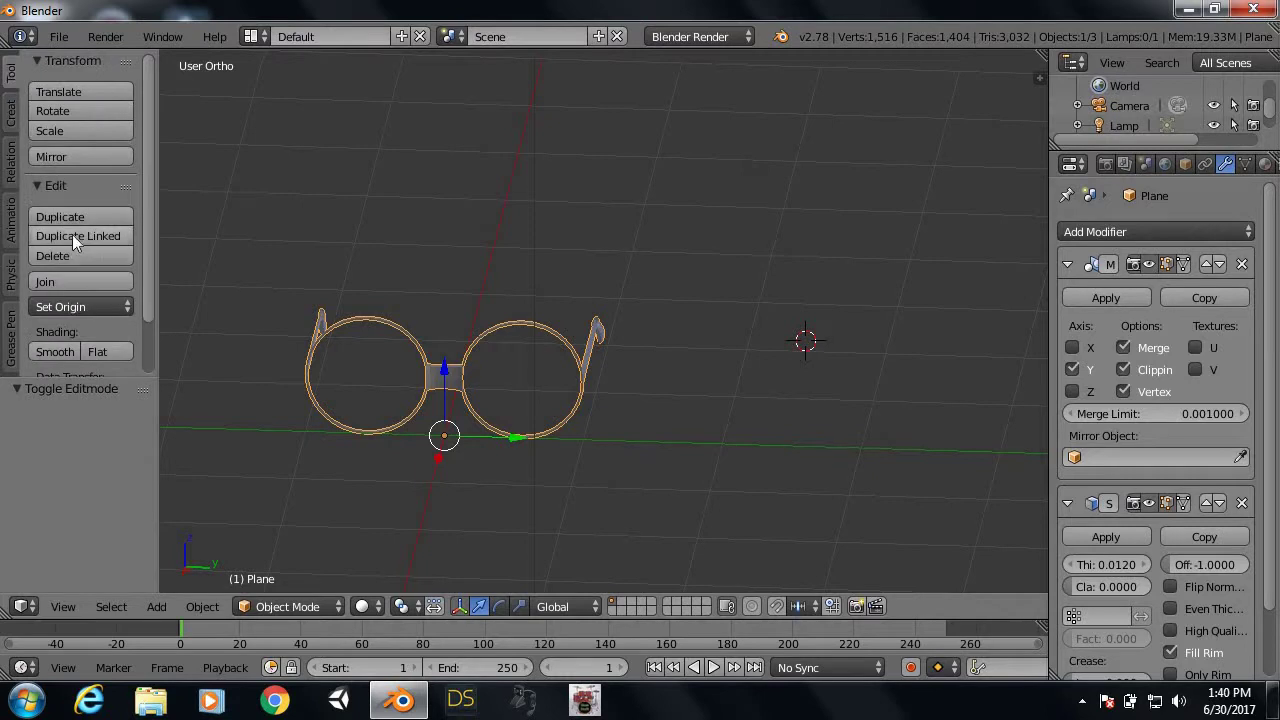
pyautogui.click(52, 351)
pyautogui.scroll(5, 456, 472)
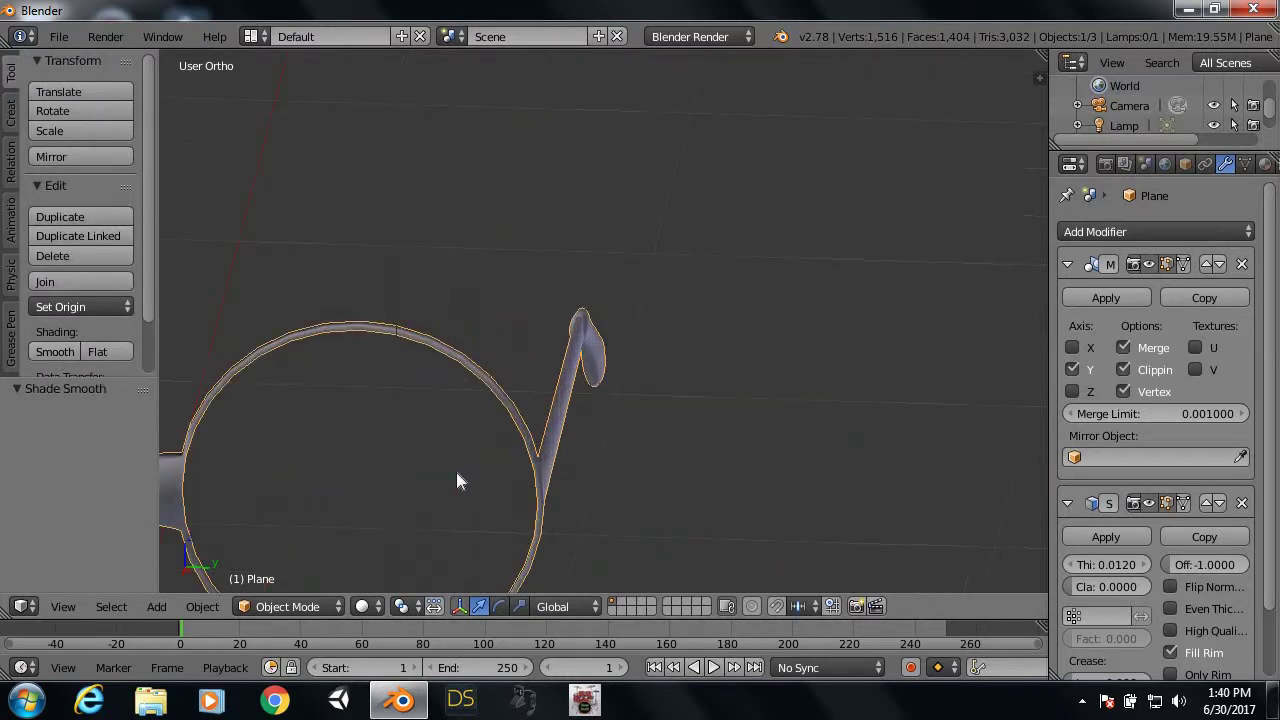
pyautogui.moveTo(456, 481); pyautogui.dragTo(456, 481, button='middle')
pyautogui.moveTo(585, 459); pyautogui.dragTo(437, 487, button='middle')
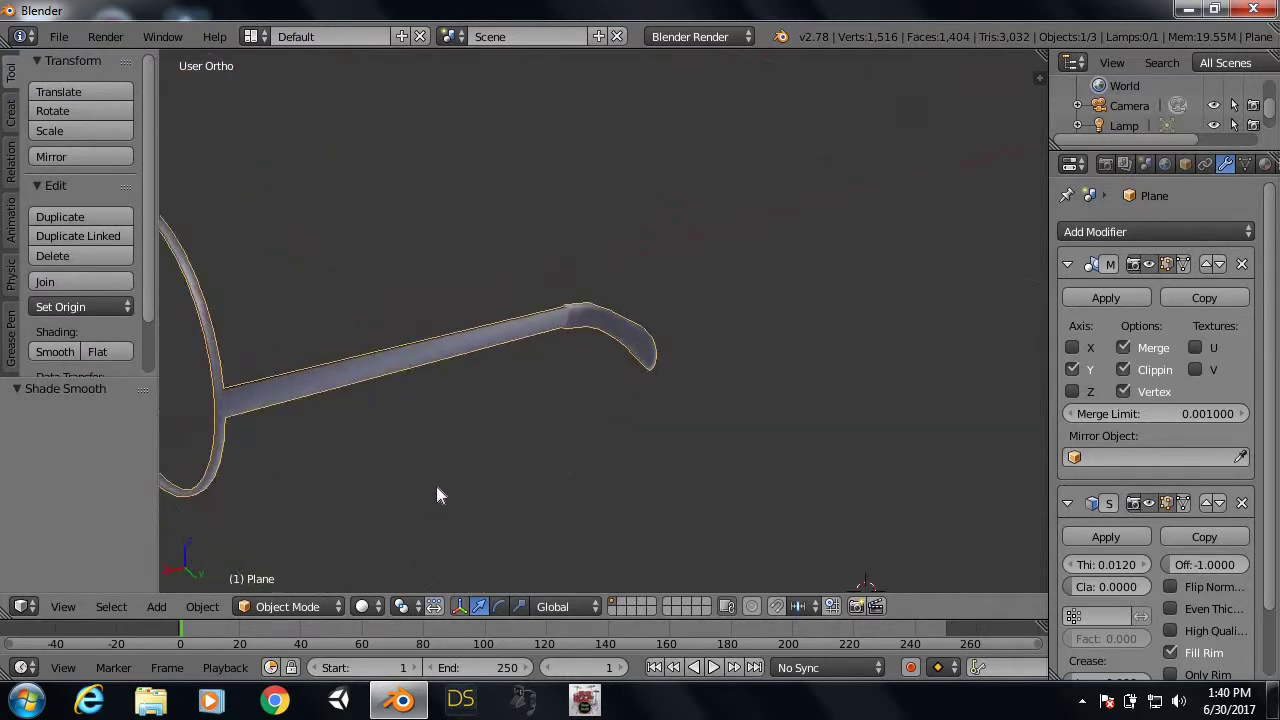
pyautogui.press('a')
pyautogui.moveTo(615, 387)
pyautogui.mouseDown(button='middle')
pyautogui.moveTo(457, 401)
pyautogui.moveTo(608, 343)
pyautogui.moveTo(491, 323)
pyautogui.moveTo(474, 354)
pyautogui.moveTo(731, 365)
pyautogui.moveTo(663, 343)
pyautogui.moveTo(431, 320)
pyautogui.moveTo(669, 268)
pyautogui.moveTo(371, 437)
pyautogui.moveTo(477, 567)
pyautogui.moveTo(560, 505)
pyautogui.moveTo(513, 478)
pyautogui.mouseUp(button='middle')
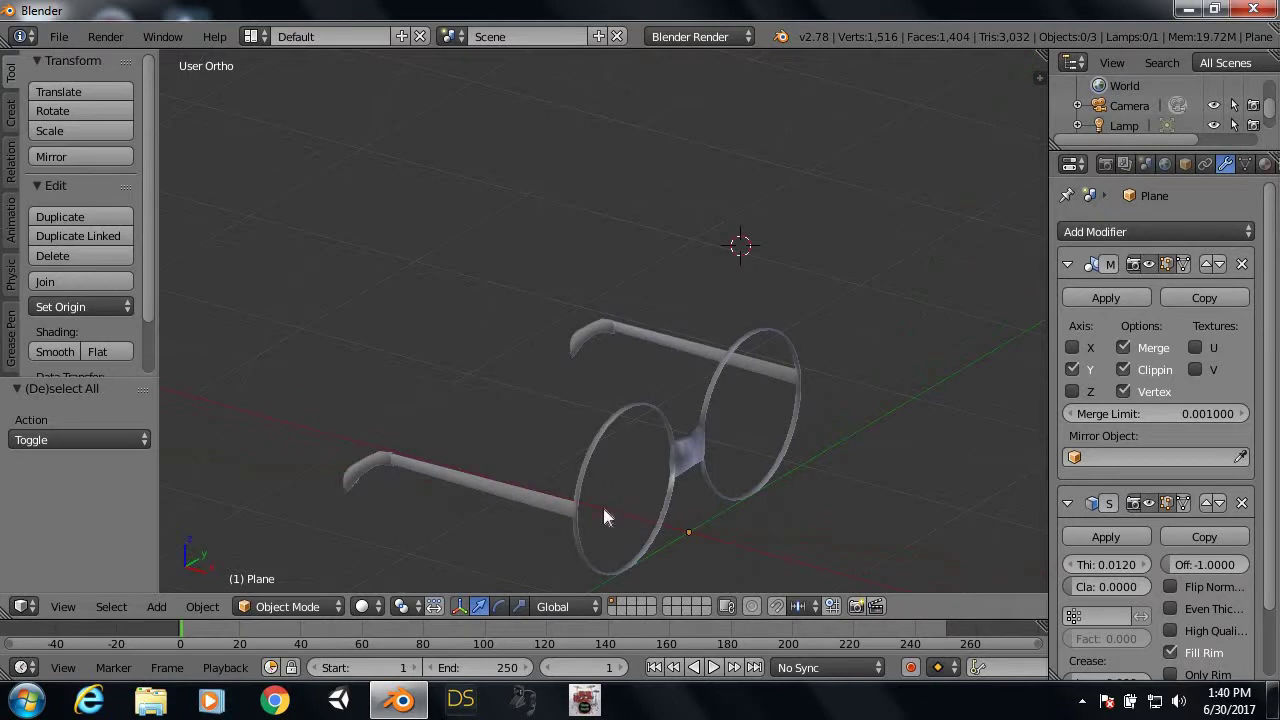
pyautogui.moveTo(857, 524)
pyautogui.mouseDown(button='middle')
pyautogui.moveTo(563, 486)
pyautogui.moveTo(561, 510)
pyautogui.moveTo(580, 500)
pyautogui.mouseUp(button='middle')
pyautogui.click(1185, 231)
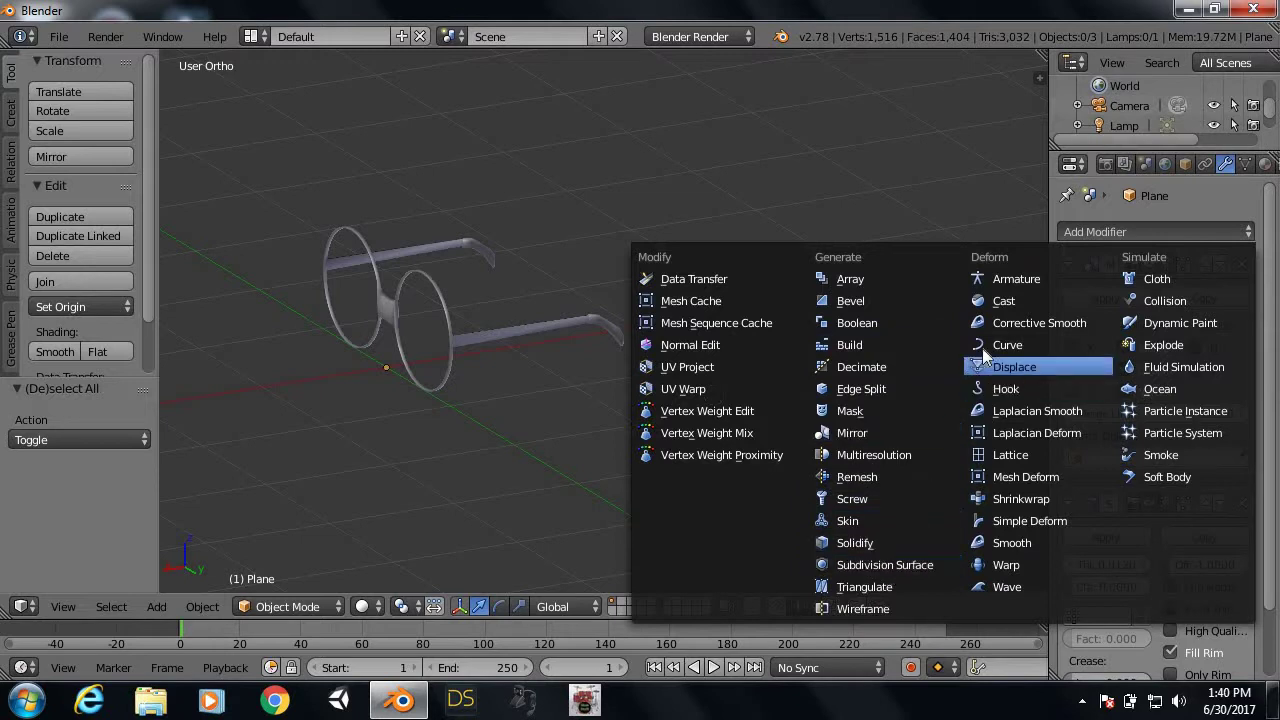
pyautogui.click(867, 394)
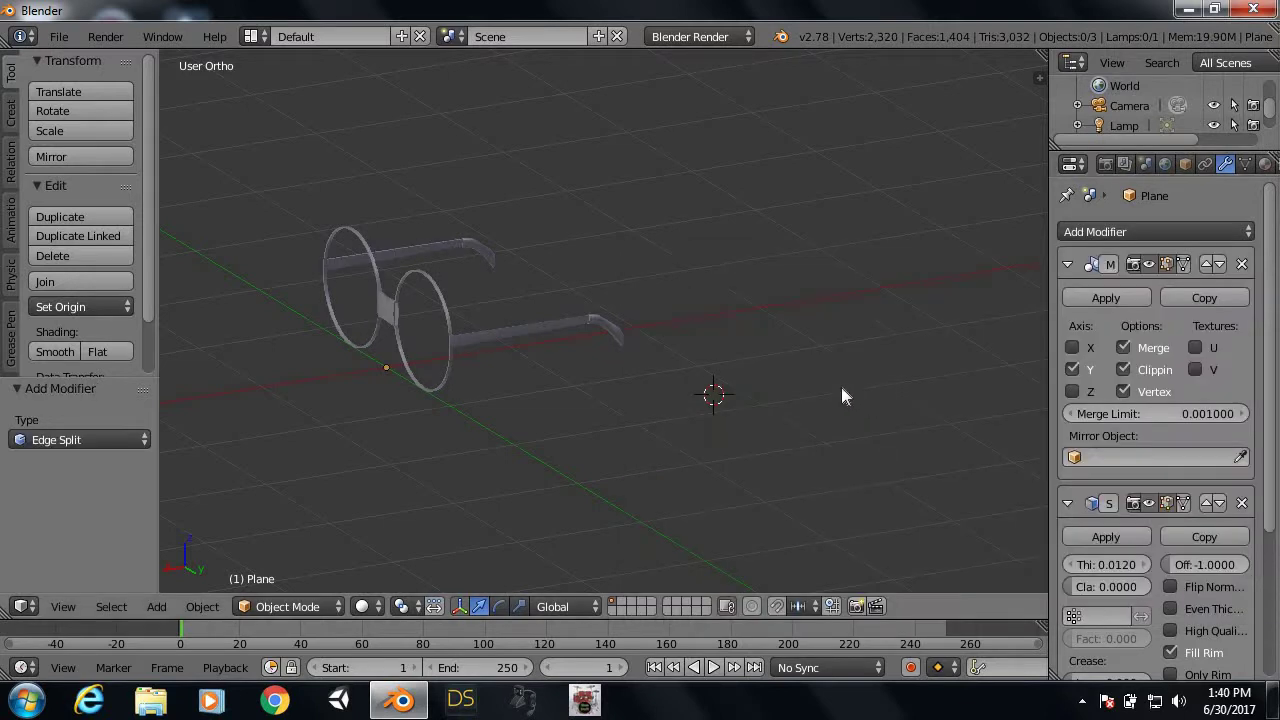
pyautogui.scroll(3, 531, 360)
pyautogui.scroll(3, 531, 360)
pyautogui.moveTo(526, 390)
pyautogui.mouseDown(button='middle')
pyautogui.moveTo(641, 400)
pyautogui.moveTo(684, 360)
pyautogui.mouseUp(button='middle')
pyautogui.scroll(-2, 558, 395)
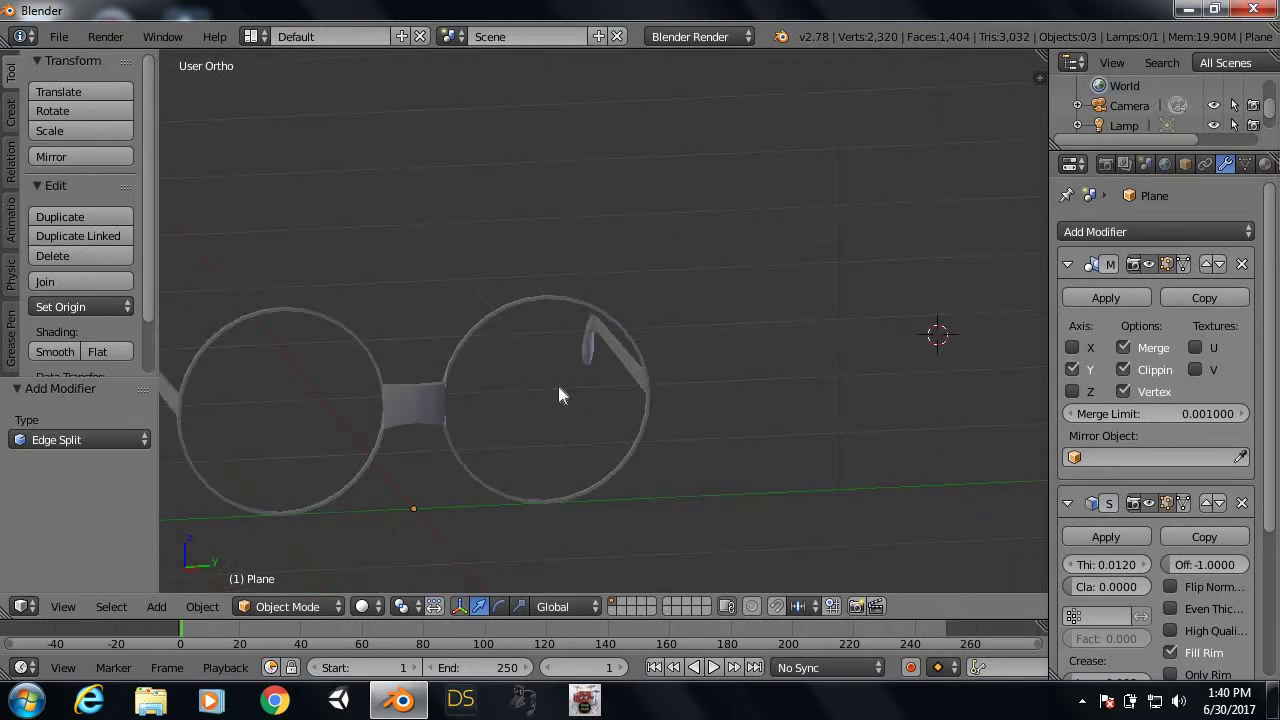
pyautogui.moveTo(558, 395)
pyautogui.mouseDown(button='middle')
pyautogui.moveTo(514, 394)
pyautogui.moveTo(608, 451)
pyautogui.moveTo(683, 467)
pyautogui.moveTo(817, 426)
pyautogui.moveTo(663, 394)
pyautogui.mouseUp(button='middle')
pyautogui.scroll(-4, 1075, 458)
pyautogui.scroll(-1, 1075, 458)
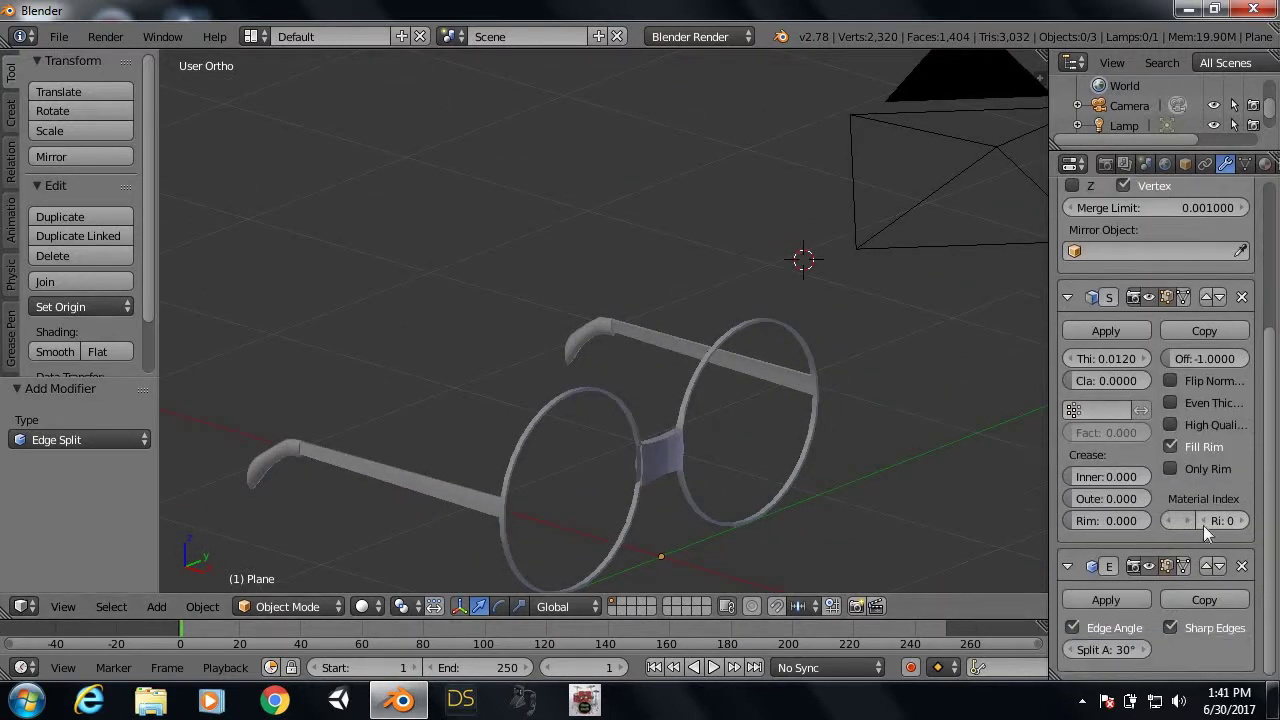
pyautogui.click(1242, 566)
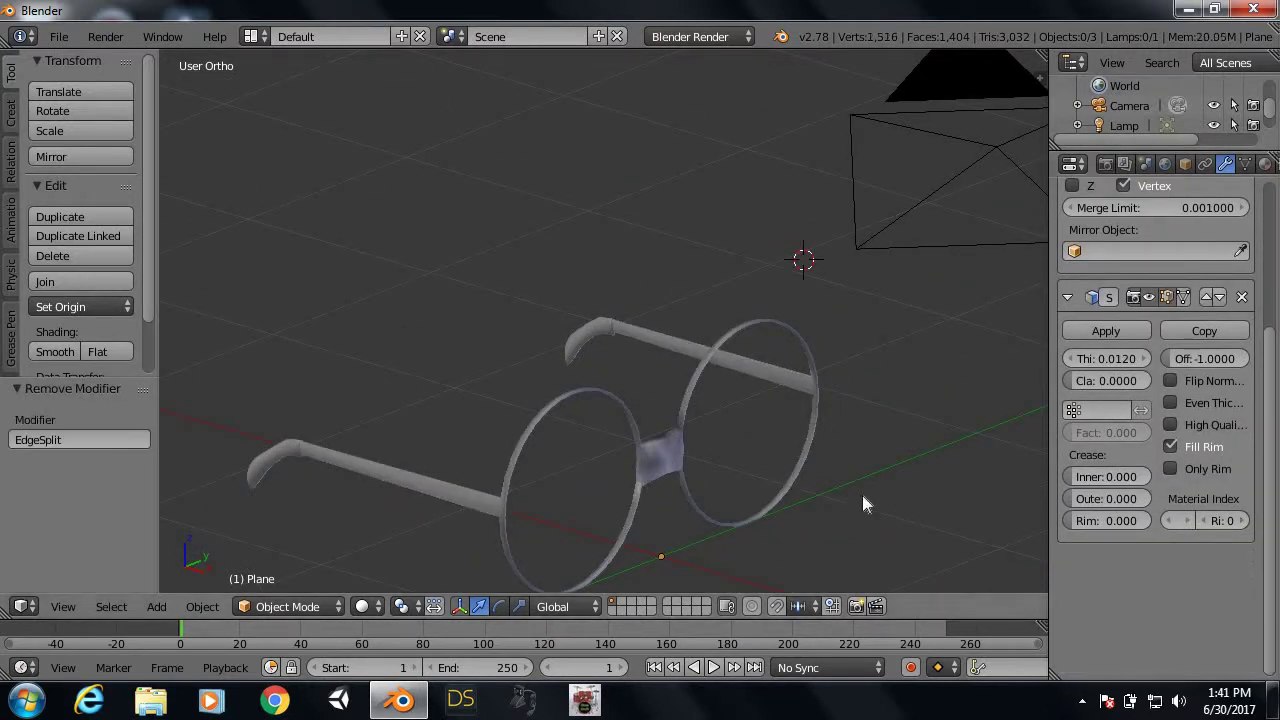
pyautogui.scroll(2, 862, 495)
pyautogui.scroll(-3, 862, 494)
pyautogui.moveTo(863, 492)
pyautogui.mouseDown(button='middle')
pyautogui.moveTo(686, 491)
pyautogui.moveTo(771, 443)
pyautogui.moveTo(722, 485)
pyautogui.mouseUp(button='middle')
pyautogui.scroll(2, 690, 475)
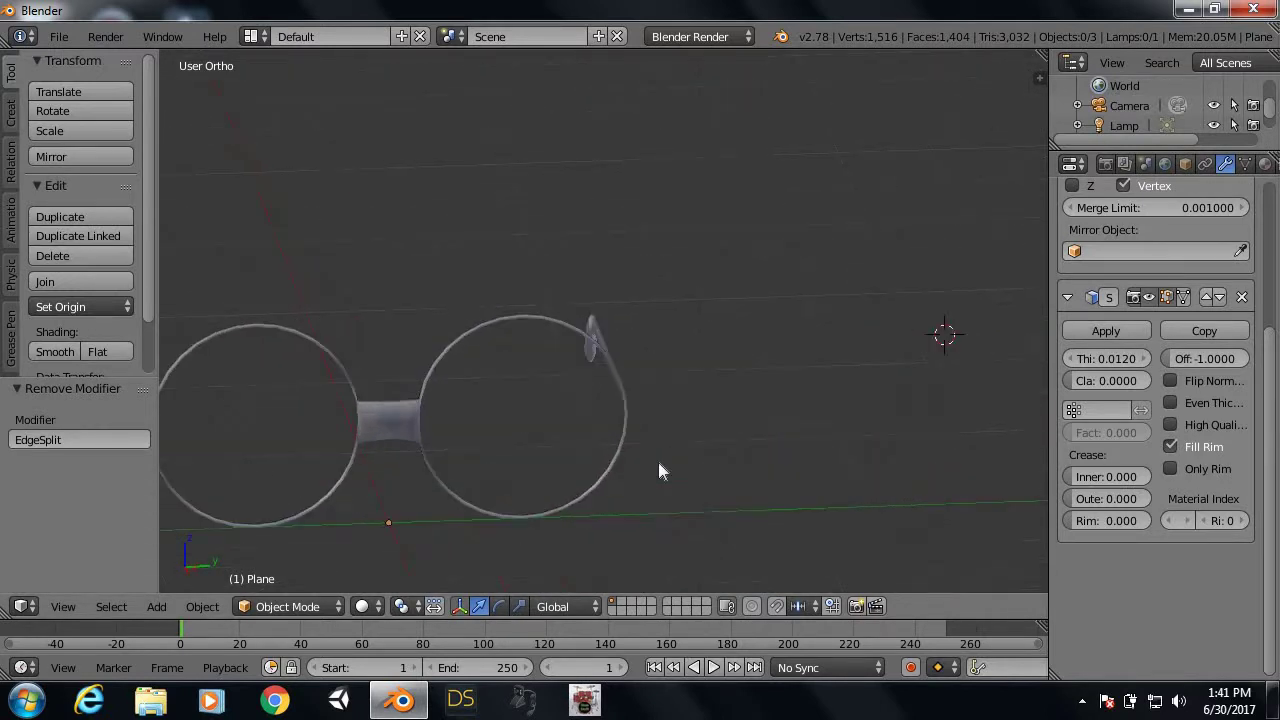
pyautogui.scroll(-3, 620, 445)
pyautogui.scroll(2, 570, 418)
# Step: Switch the glasses from Edit Mode back to Object Mode
pyautogui.moveTo(548, 410); pyautogui.dragTo(616, 399, button='middle')
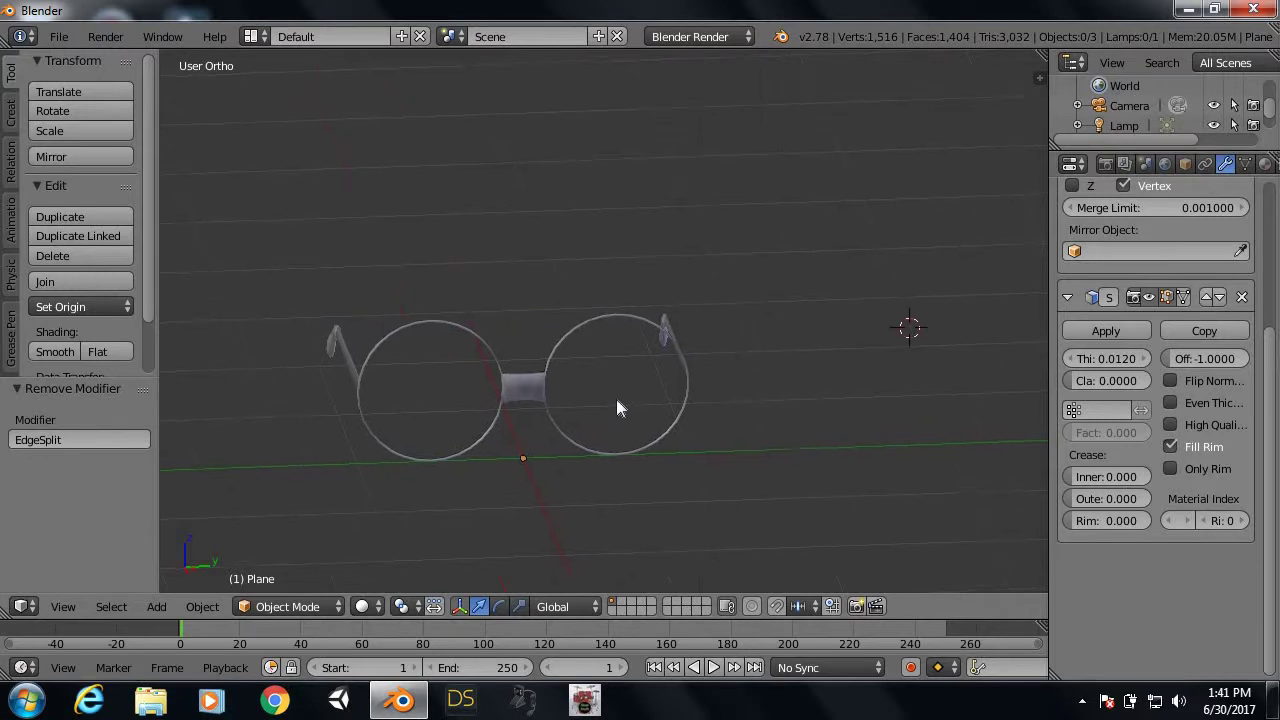
pyautogui.press('Tab')
pyautogui.scroll(2, 622, 398)
pyautogui.scroll(2, 622, 398)
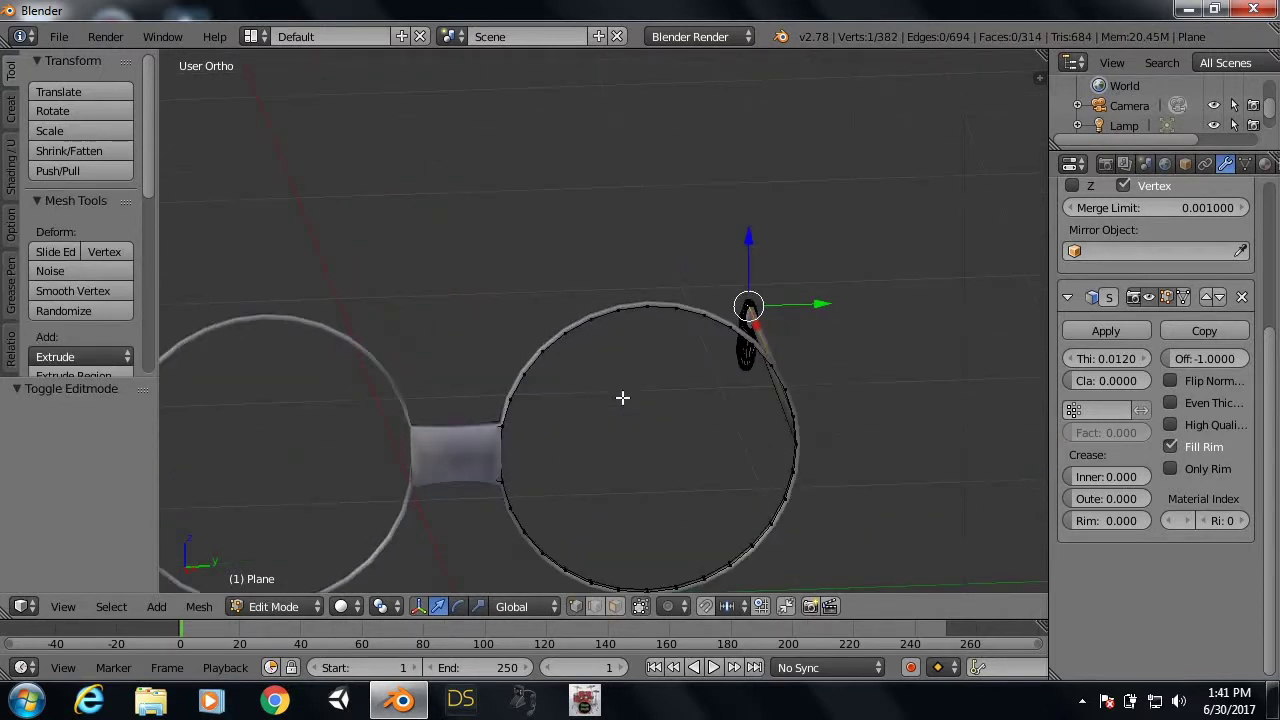
pyautogui.scroll(-2, 621, 397)
pyautogui.press('Tab')
pyautogui.scroll(2, 637, 406)
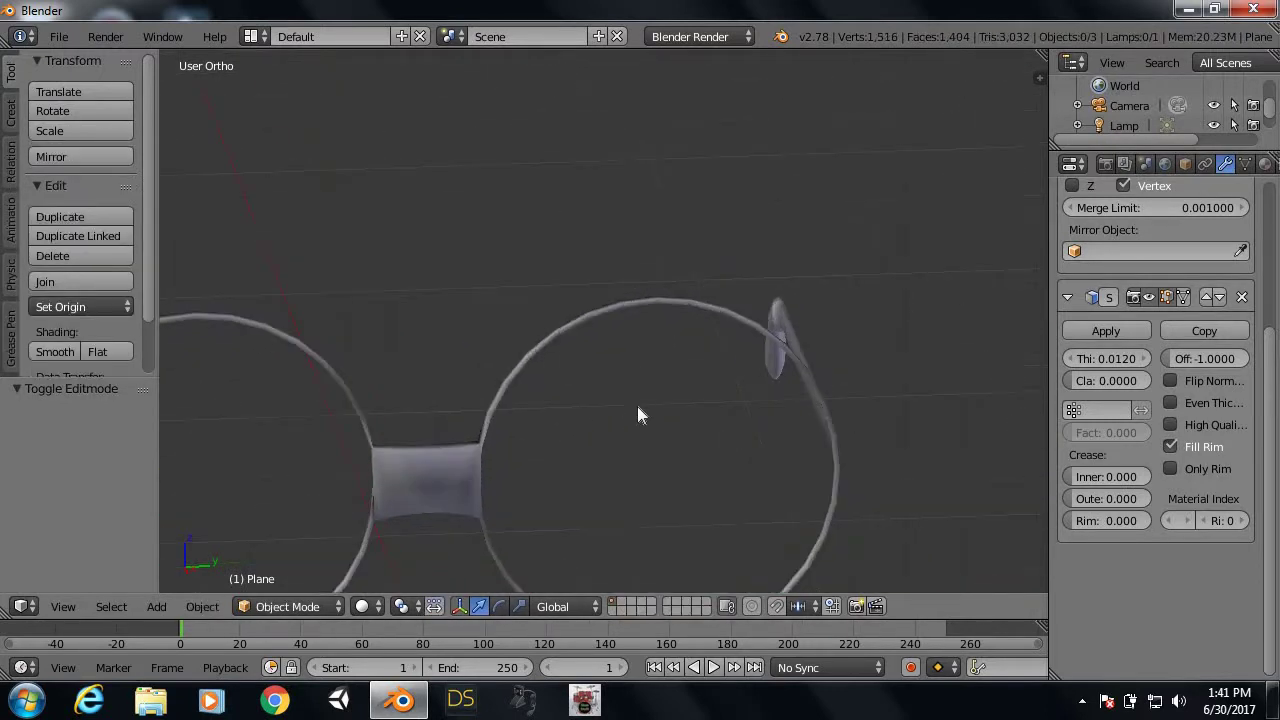
pyautogui.scroll(1, 625, 279)
pyautogui.moveTo(626, 280); pyautogui.dragTo(637, 252, button='middle')
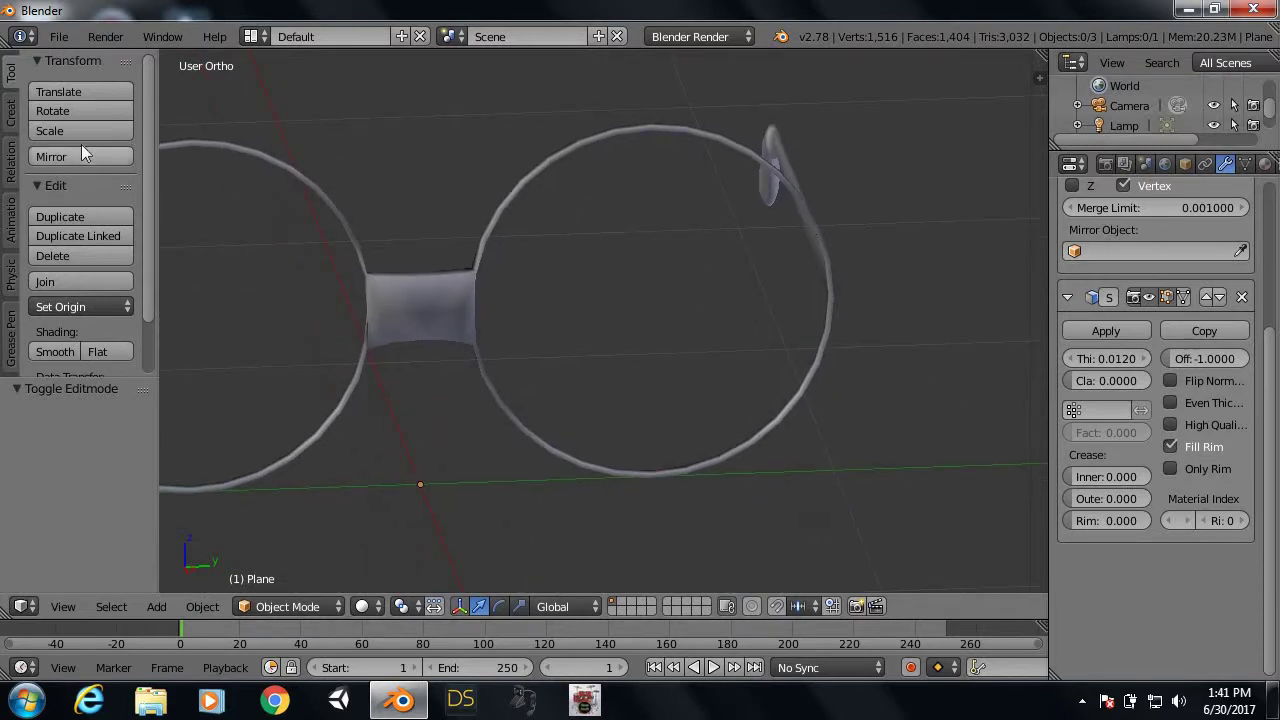
# Step: Add a cylinder, slide it beside the glasses, then delete it
pyautogui.click(14, 112)
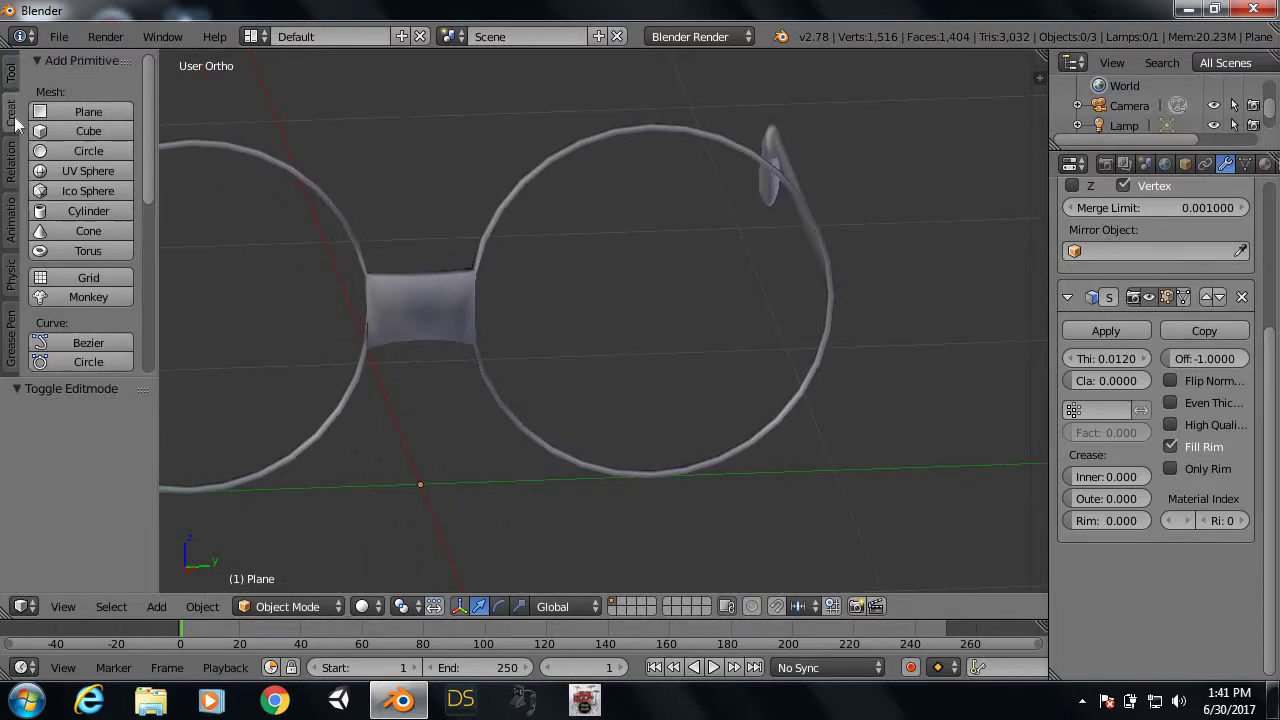
pyautogui.click(86, 206)
pyautogui.scroll(-3, 567, 303)
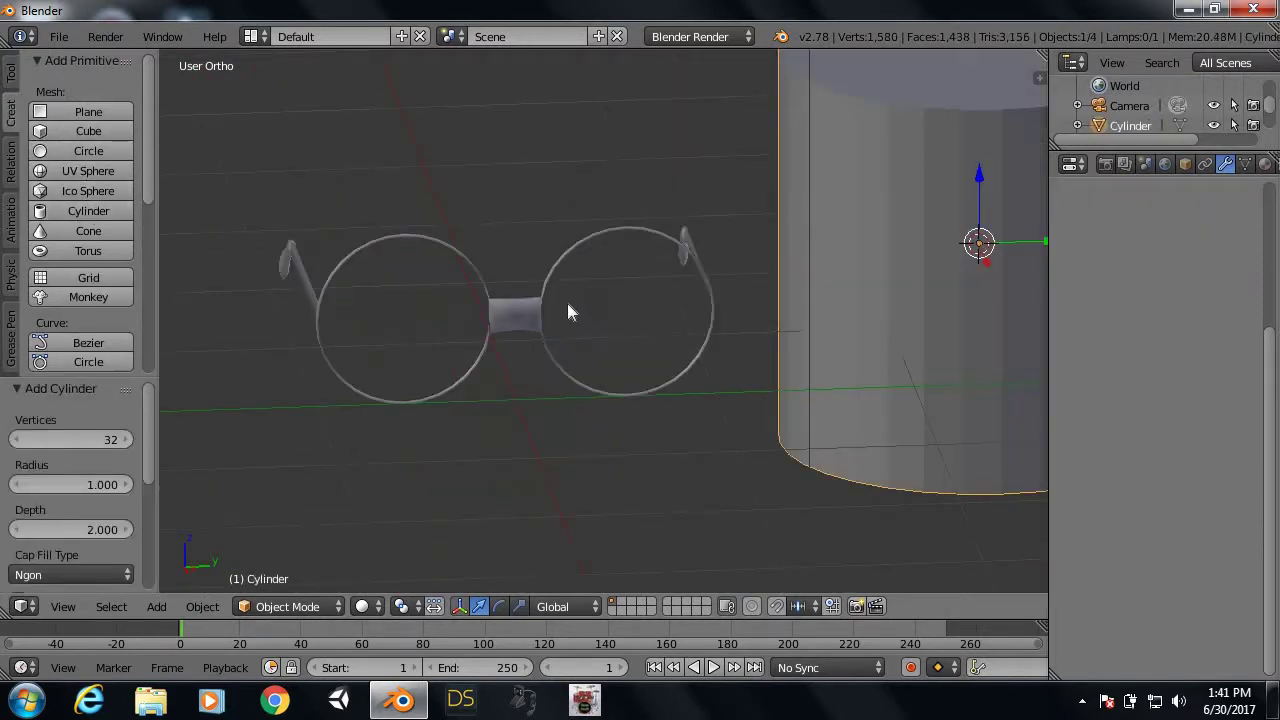
pyautogui.scroll(-4, 580, 303)
pyautogui.scroll(-2, 594, 303)
pyautogui.scroll(5, 460, 280)
pyautogui.scroll(3, 610, 314)
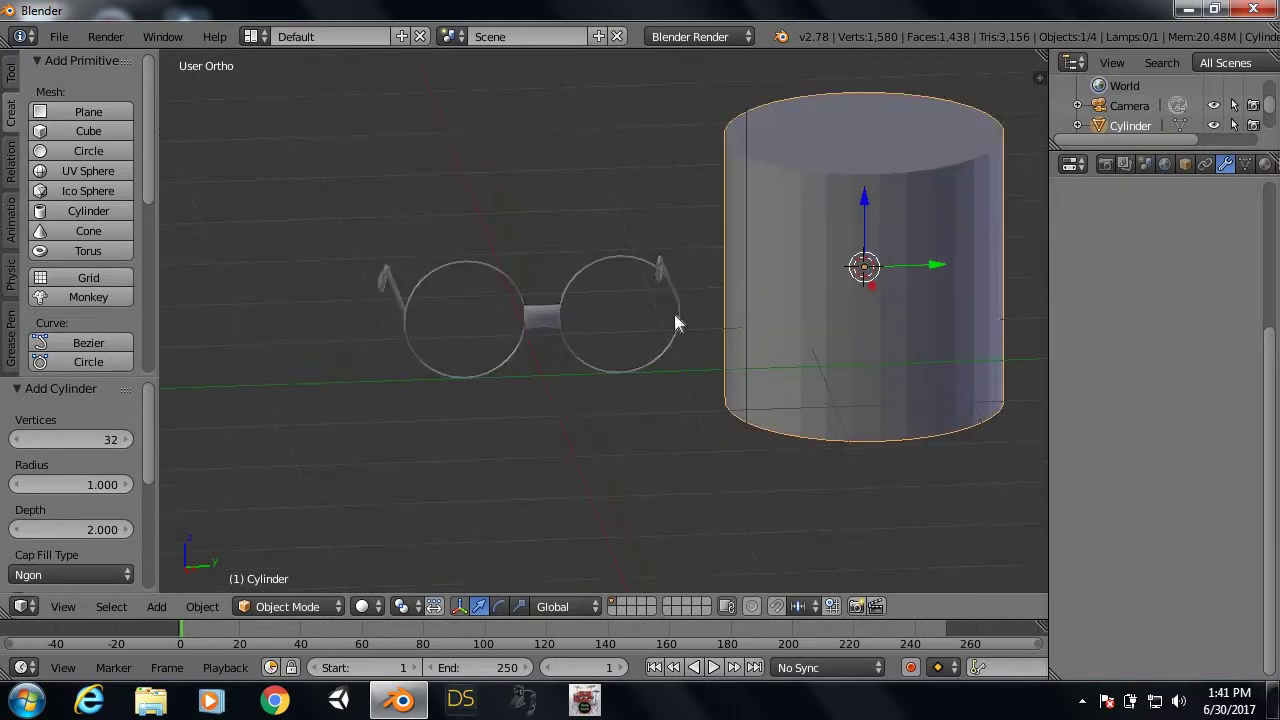
pyautogui.moveTo(940, 284); pyautogui.dragTo(686, 370)
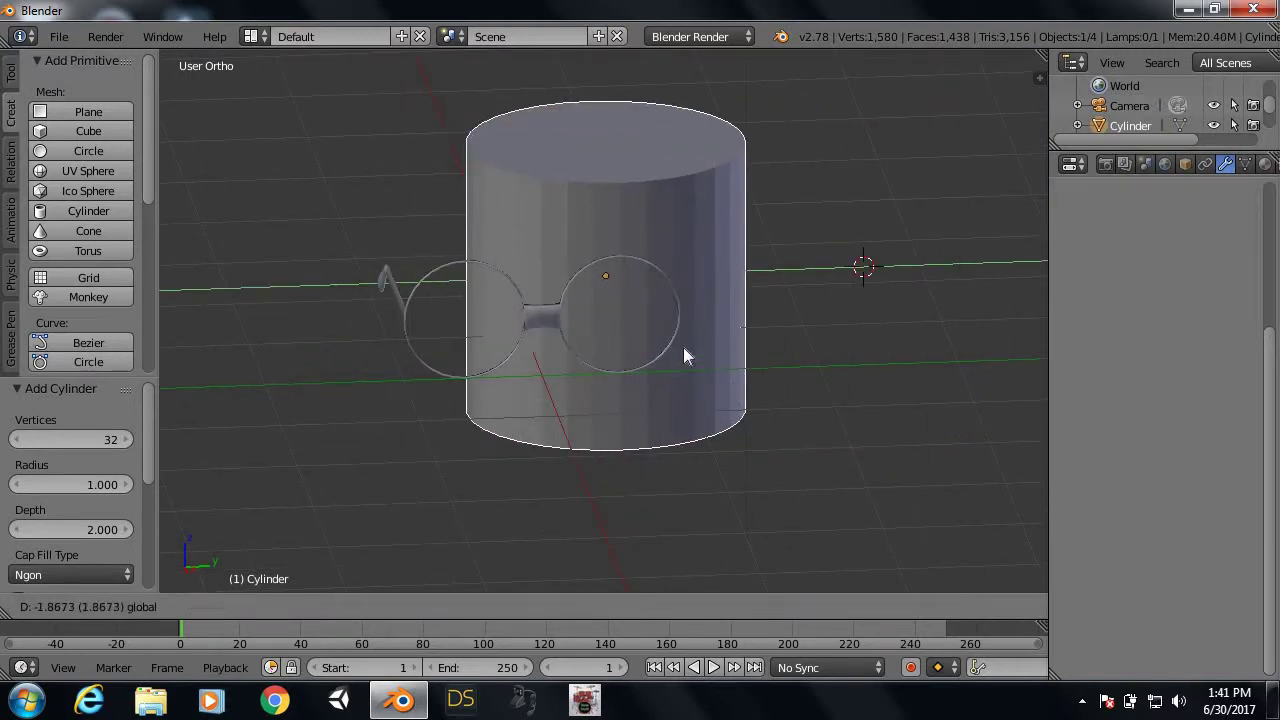
pyautogui.moveTo(675, 277); pyautogui.dragTo(870, 280)
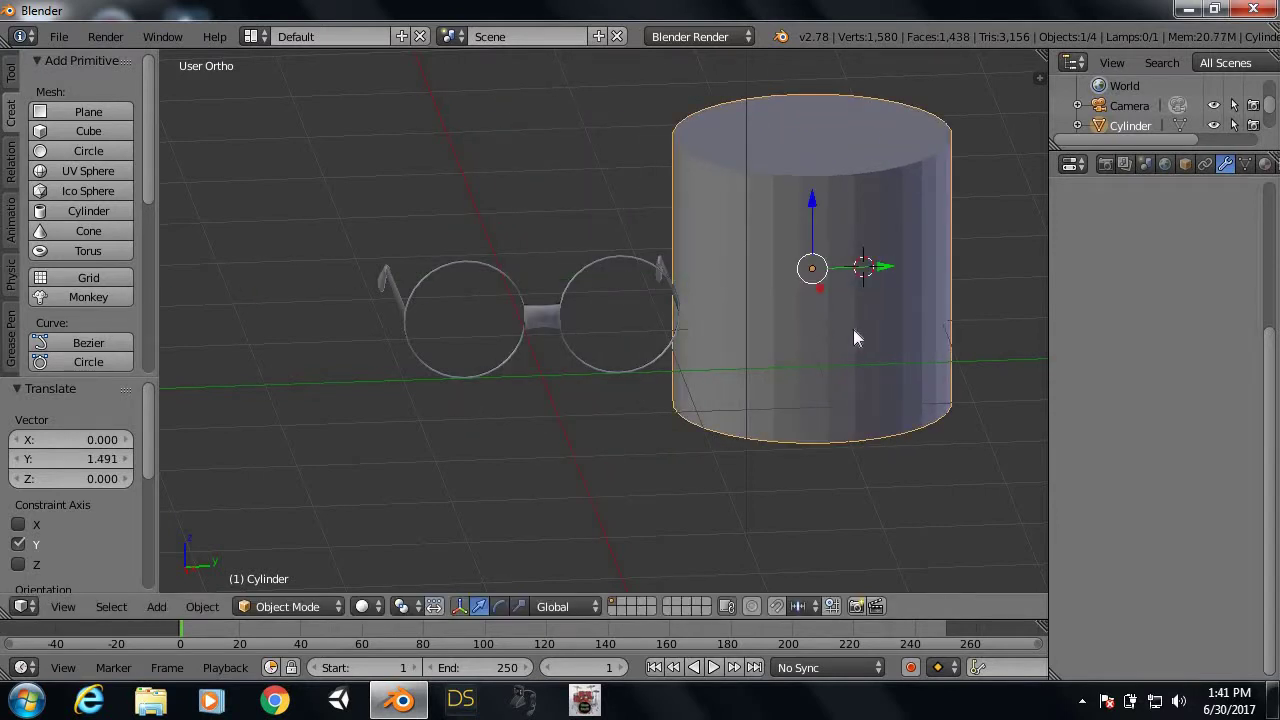
pyautogui.press('x')
pyautogui.click(853, 329)
# Step: Select the glasses, add another cylinder with Shift+A, nudge it along Y, and delete it
pyautogui.rightClick(602, 261)
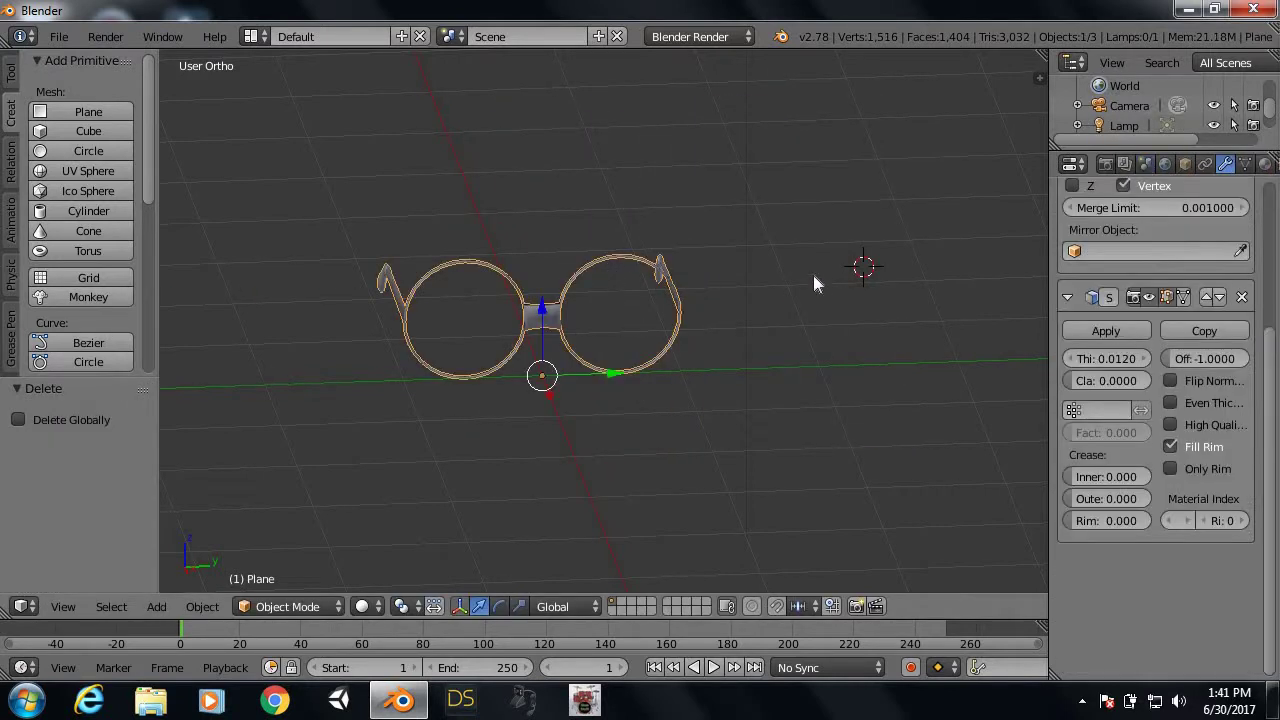
pyautogui.hotkey('shift', 'a')
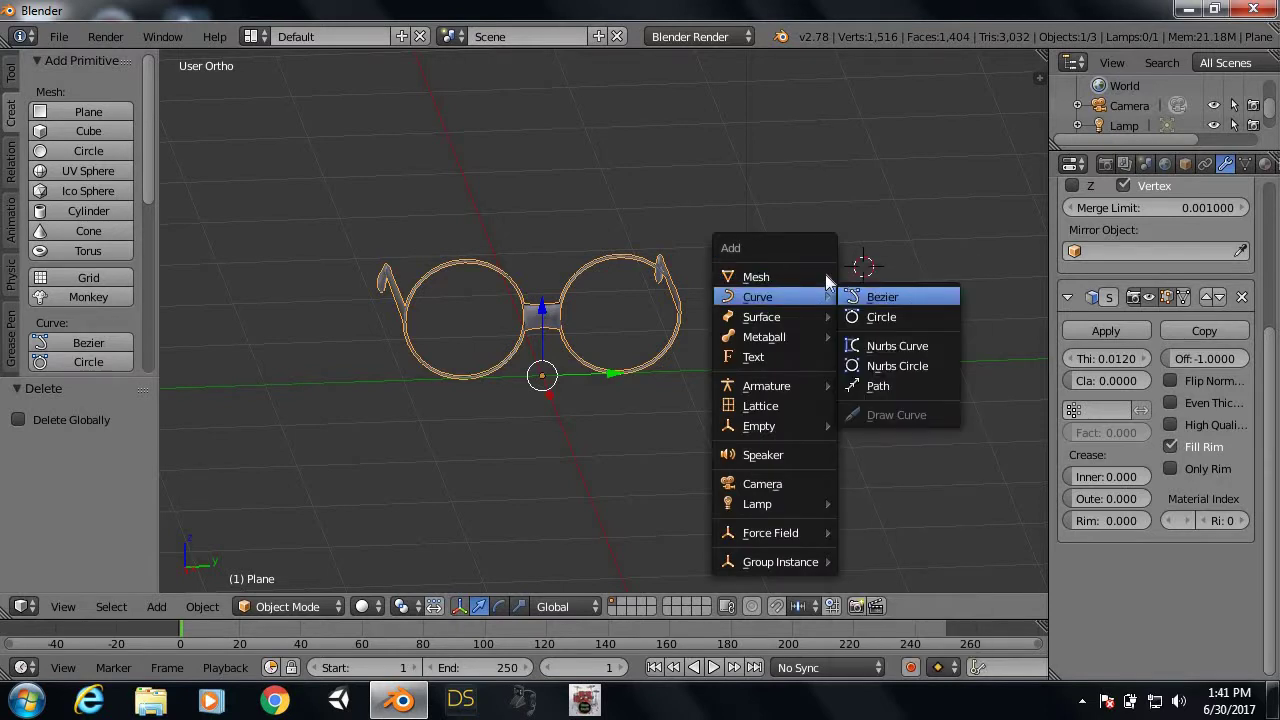
pyautogui.click(881, 377)
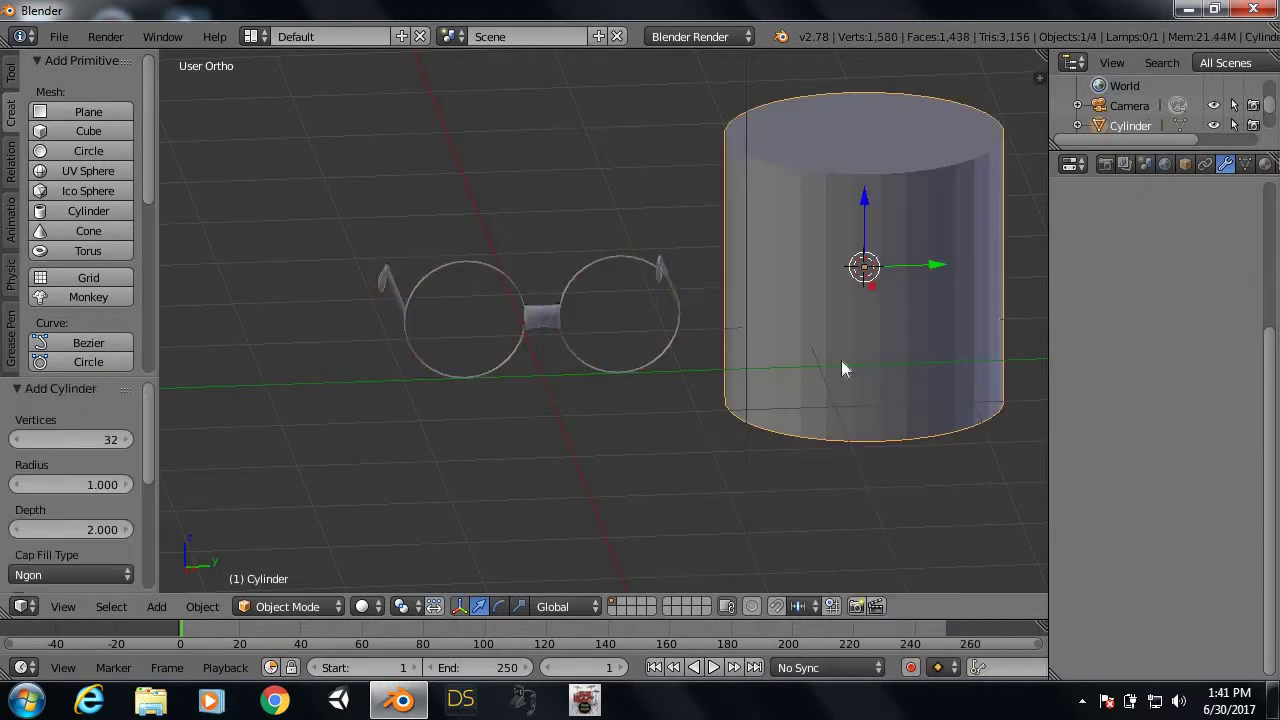
pyautogui.scroll(-5, 830, 355)
pyautogui.moveTo(787, 295); pyautogui.dragTo(790, 311)
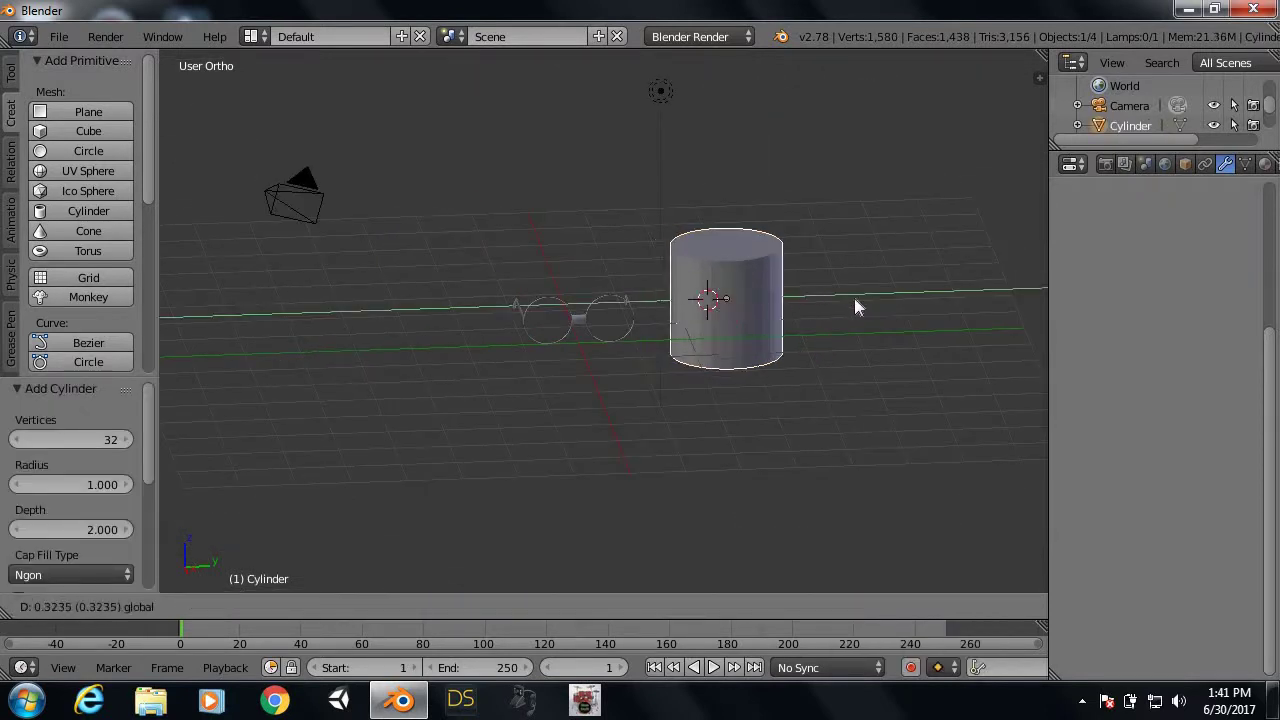
pyautogui.press('x')
pyautogui.click(788, 330)
# Step: Place the 3D cursor below the bridge, add a third cylinder there, shift it along Y, and delete it
pyautogui.scroll(3, 650, 330)
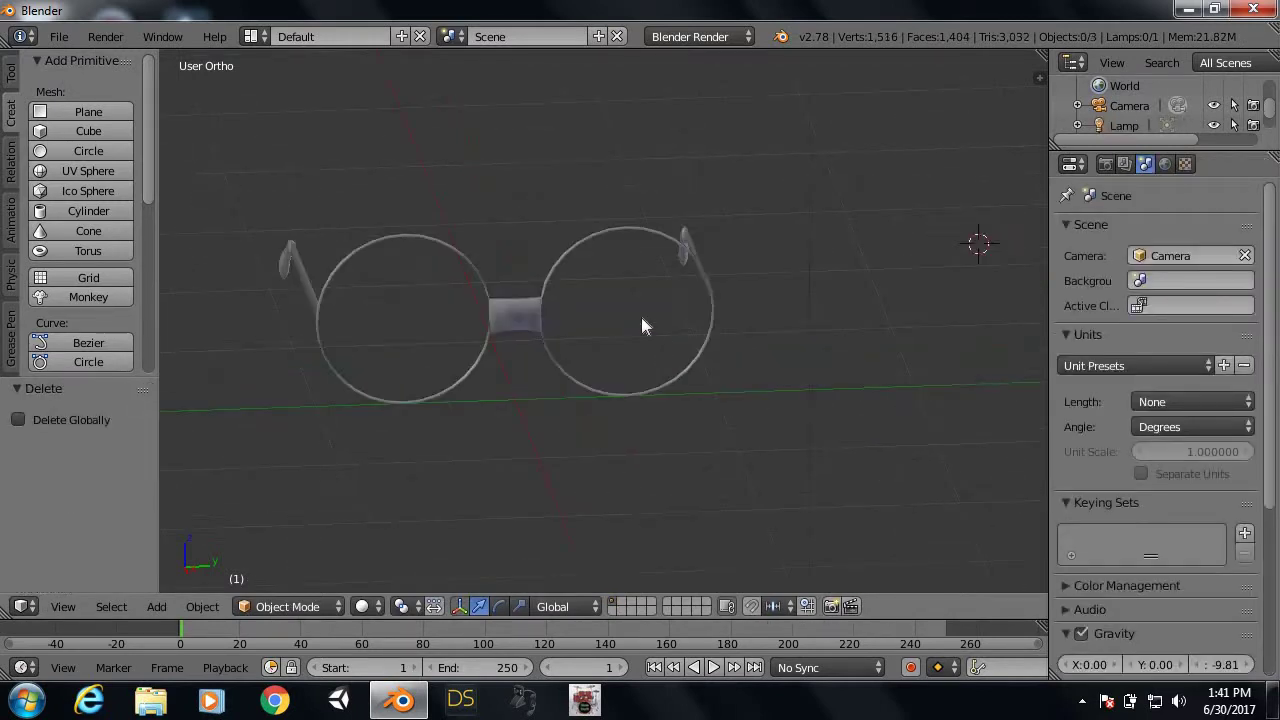
pyautogui.rightClick(608, 228)
pyautogui.moveTo(749, 251)
pyautogui.mouseDown(button='middle')
pyautogui.moveTo(451, 280)
pyautogui.moveTo(529, 251)
pyautogui.moveTo(668, 229)
pyautogui.moveTo(571, 200)
pyautogui.mouseUp(button='middle')
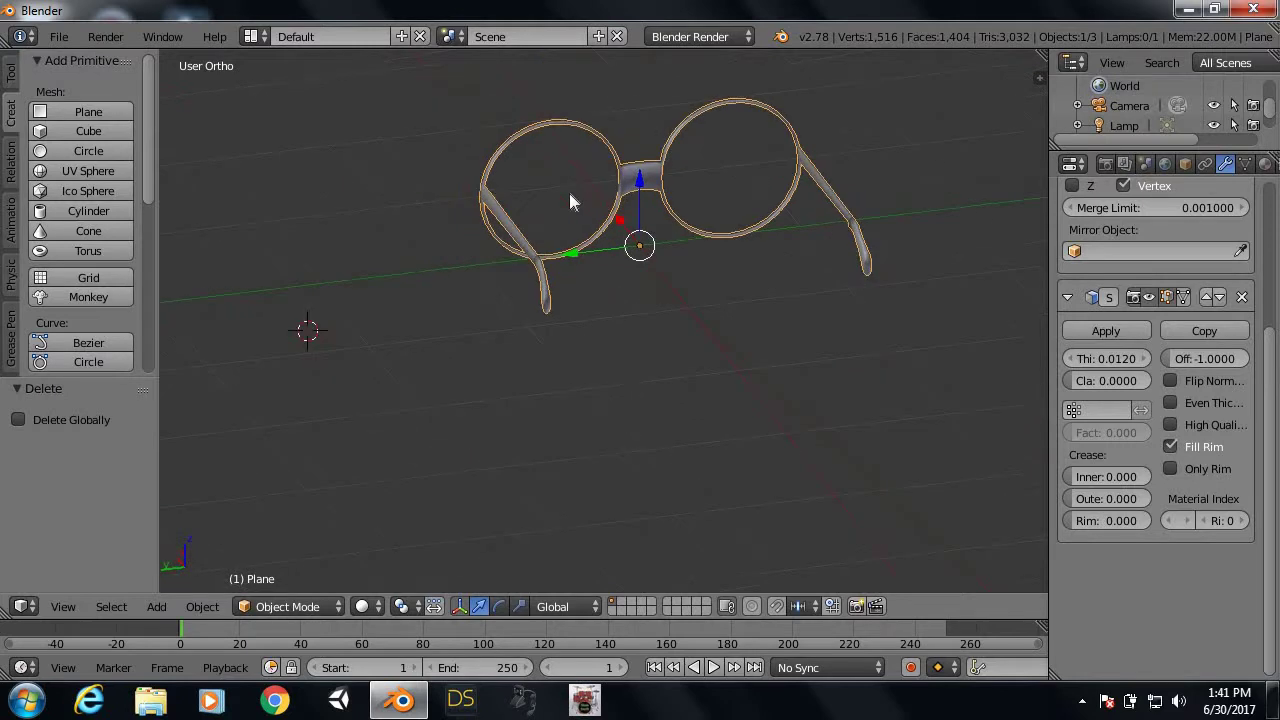
pyautogui.scroll(3, 1148, 421)
pyautogui.scroll(2, 1148, 421)
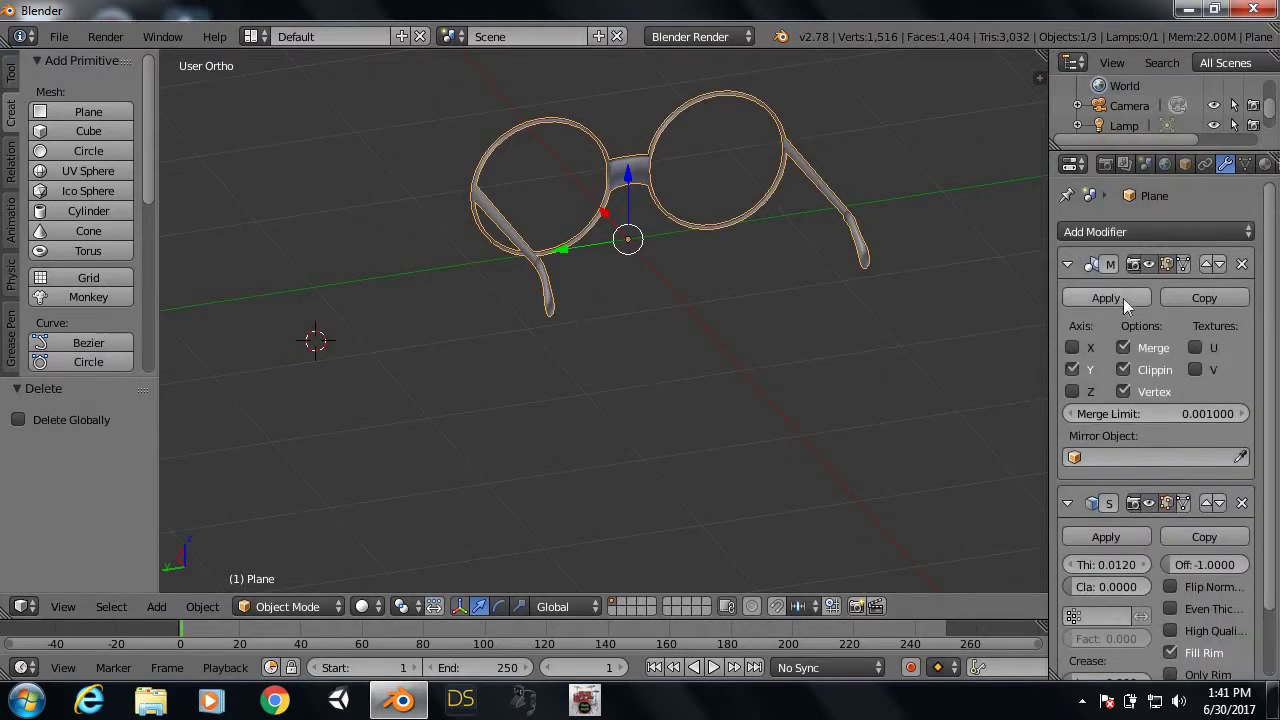
pyautogui.moveTo(741, 258)
pyautogui.mouseDown(button='middle')
pyautogui.moveTo(657, 243)
pyautogui.moveTo(640, 255)
pyautogui.mouseUp(button='middle')
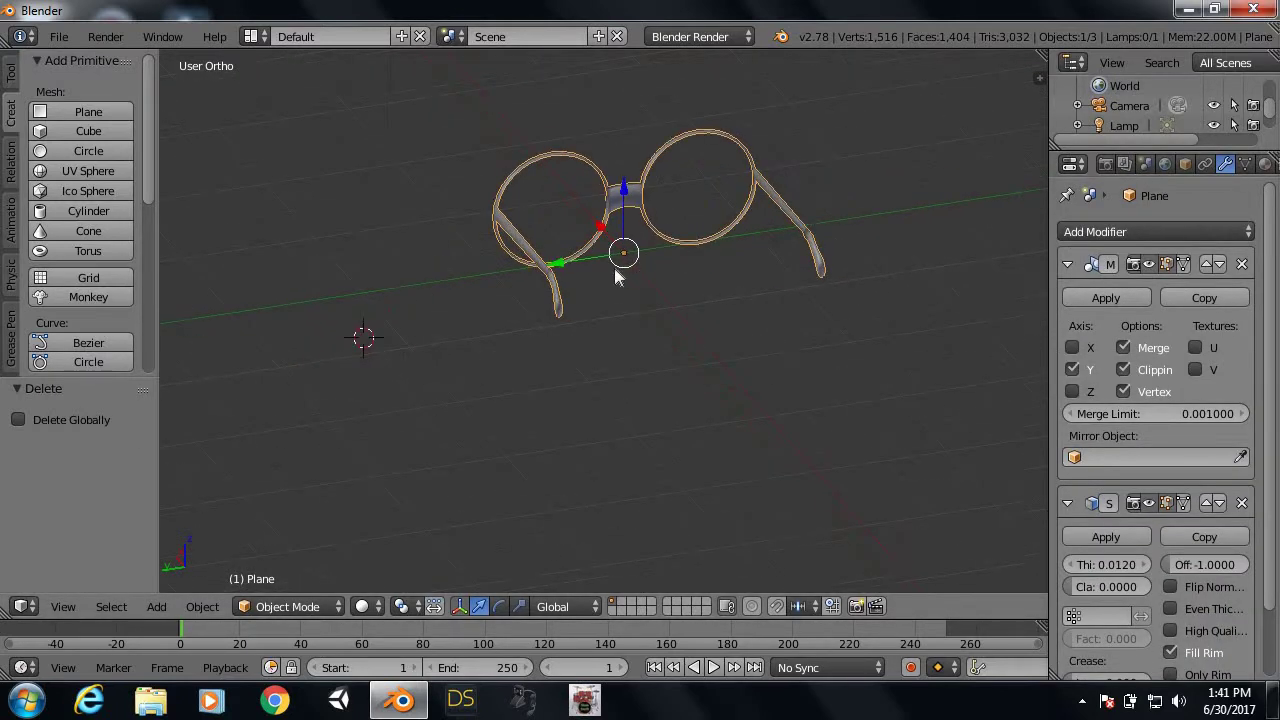
pyautogui.click(608, 270)
pyautogui.hotkey('shift', 'a')
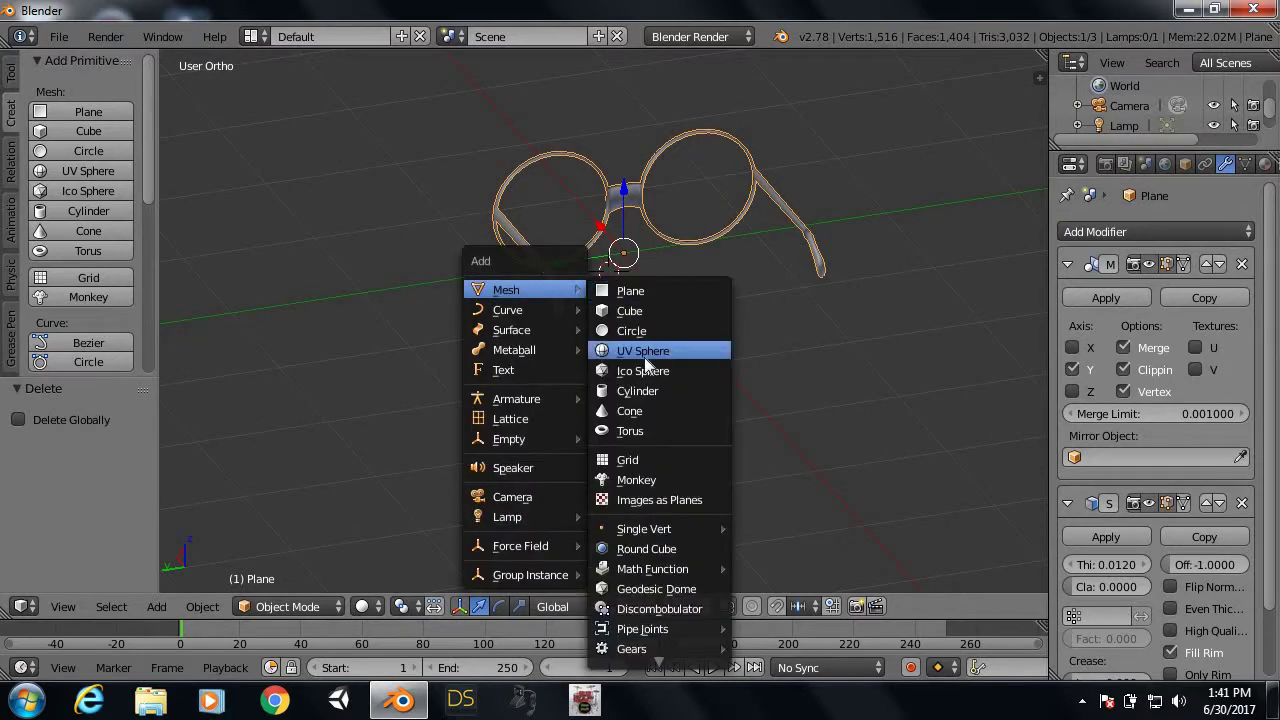
pyautogui.click(646, 392)
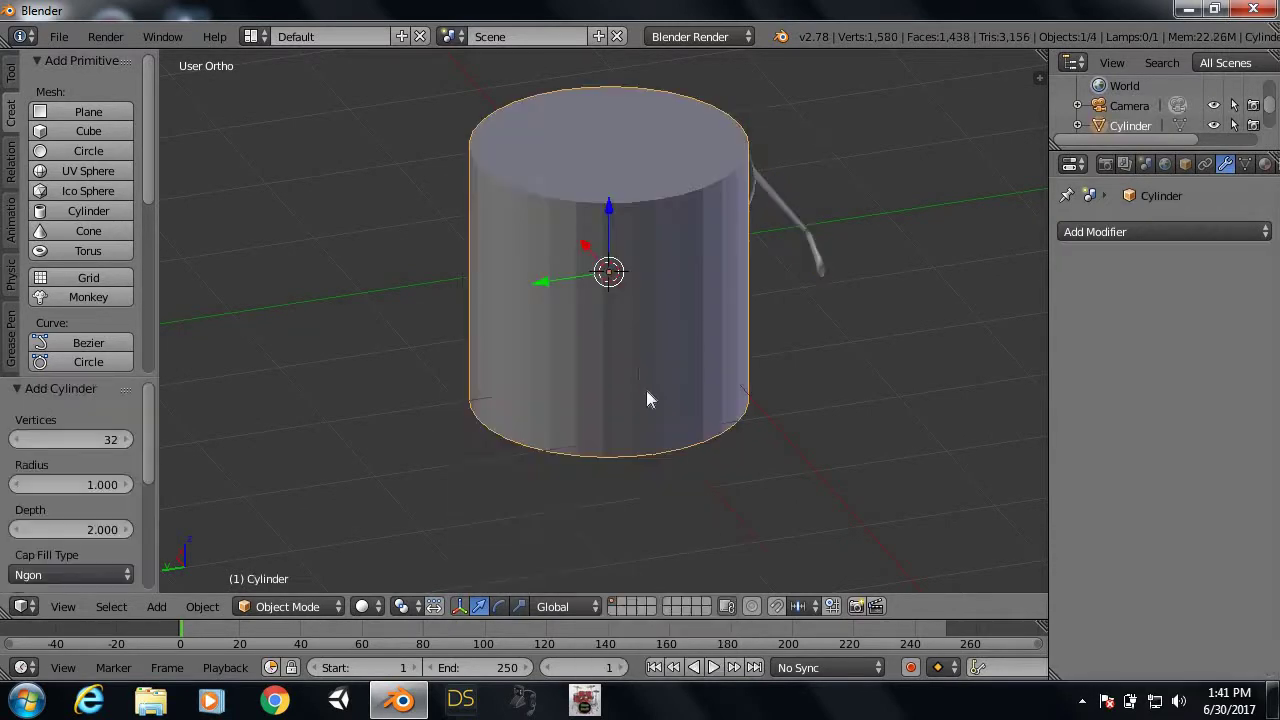
pyautogui.moveTo(546, 274); pyautogui.dragTo(453, 295)
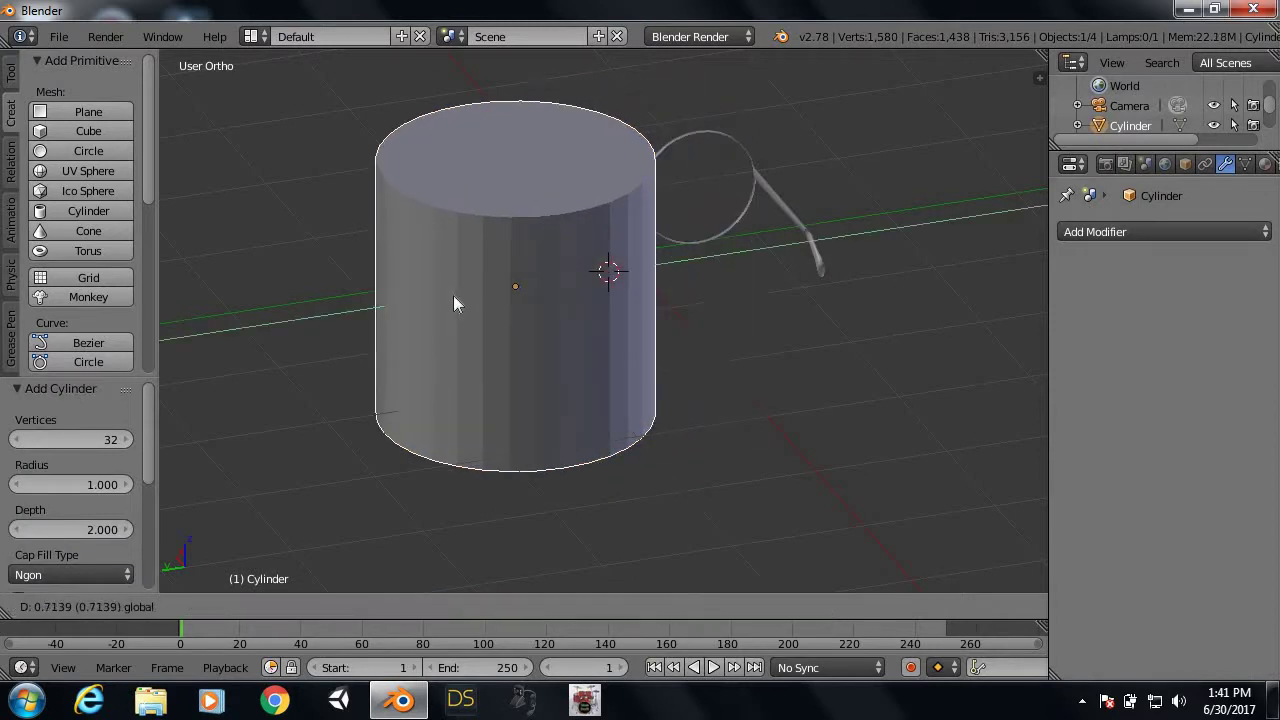
pyautogui.press('x')
pyautogui.click(670, 314)
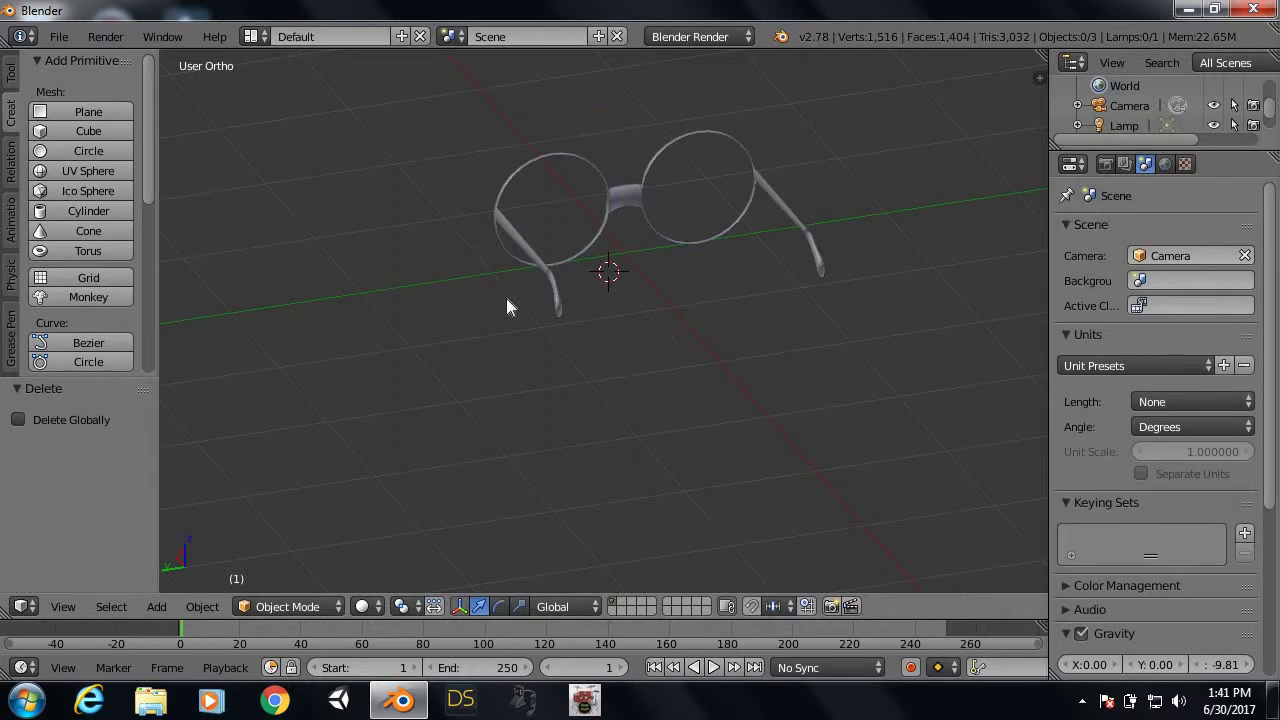
# Step: Move from the front to the right orthographic view and centre the glasses
pyautogui.moveTo(443, 267)
pyautogui.mouseDown(button='middle')
pyautogui.moveTo(437, 254)
pyautogui.moveTo(731, 280)
pyautogui.moveTo(515, 300)
pyautogui.moveTo(656, 273)
pyautogui.moveTo(617, 282)
pyautogui.mouseUp(button='middle')
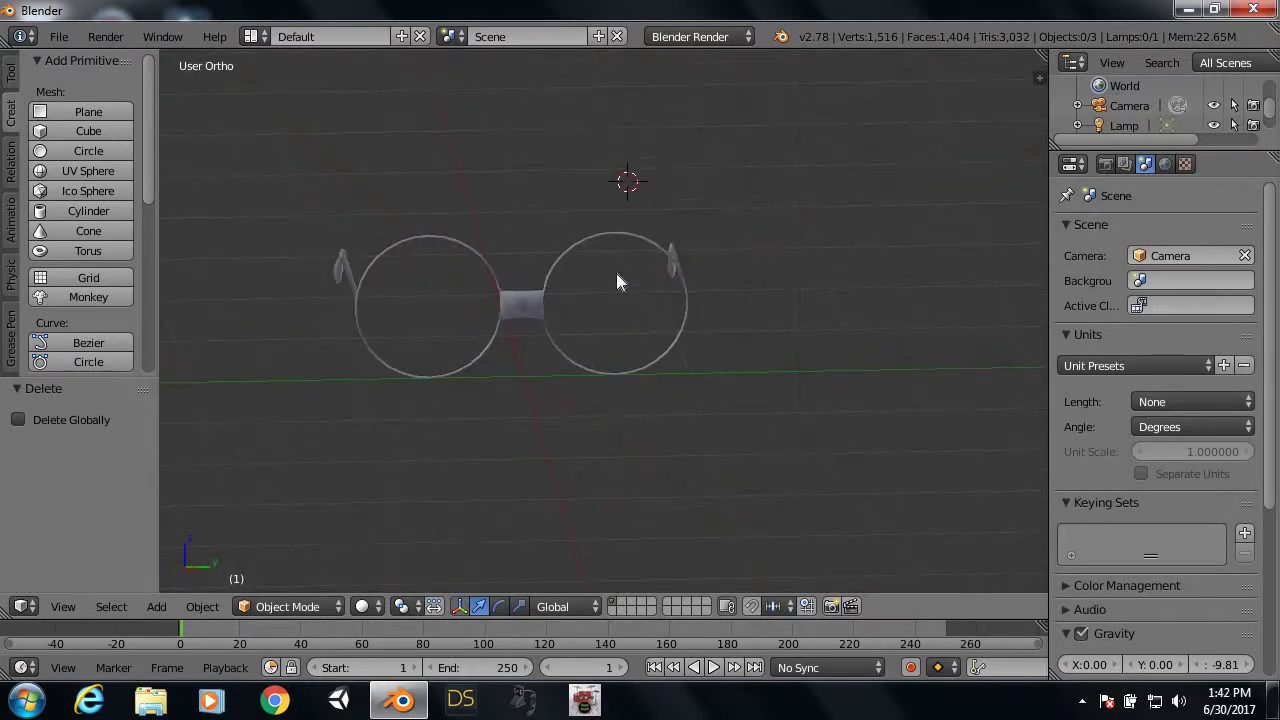
pyautogui.press('KP_1')
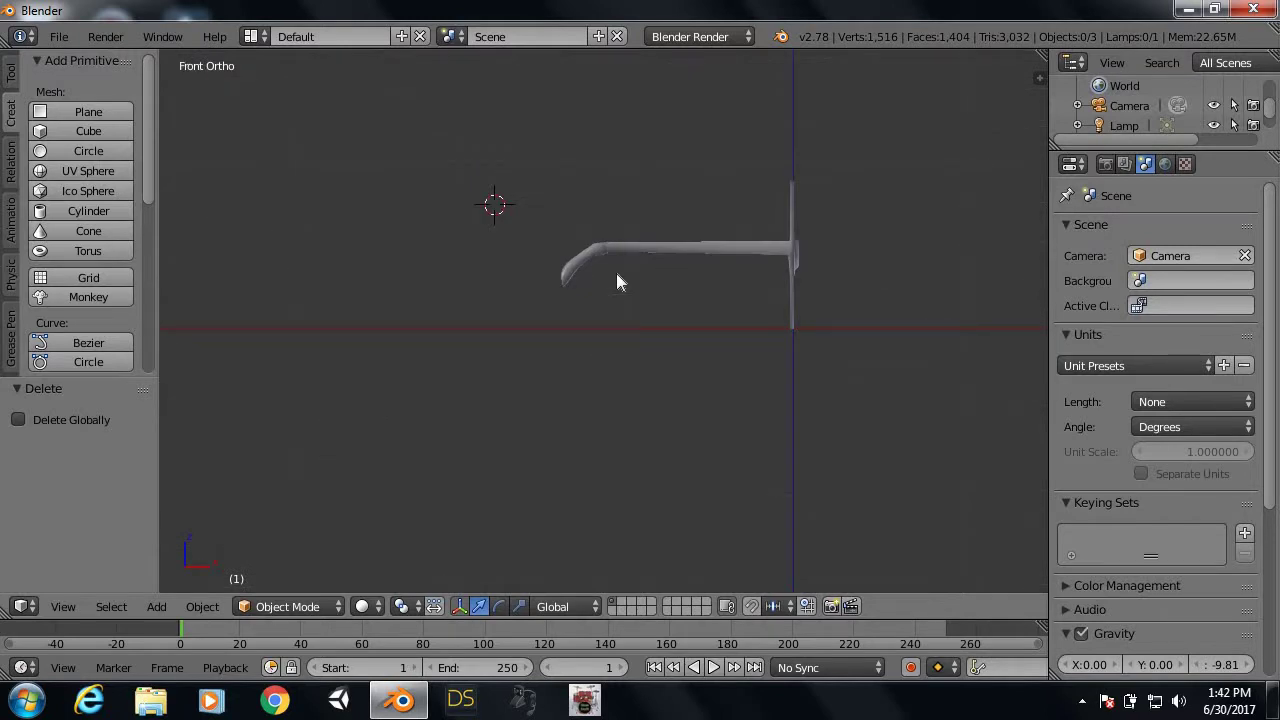
pyautogui.scroll(-4, 690, 295)
pyautogui.scroll(3, 845, 375)
pyautogui.scroll(1, 838, 384)
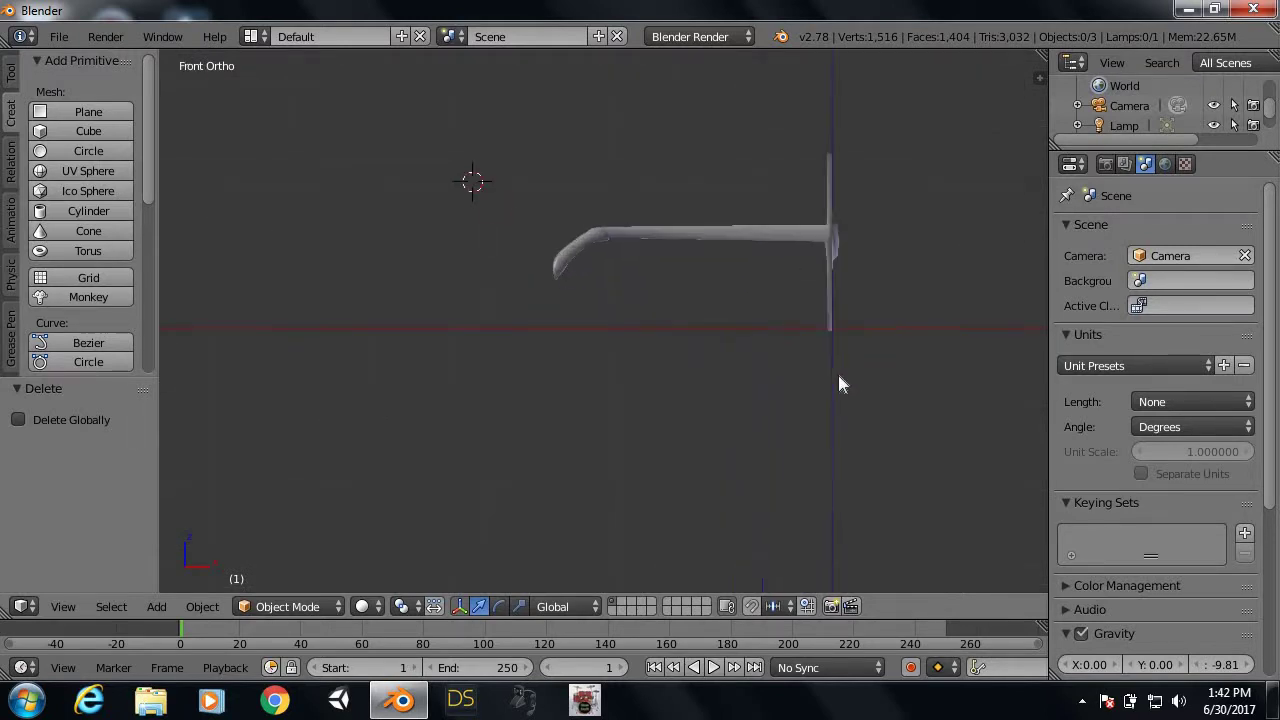
pyautogui.press('KP_3')
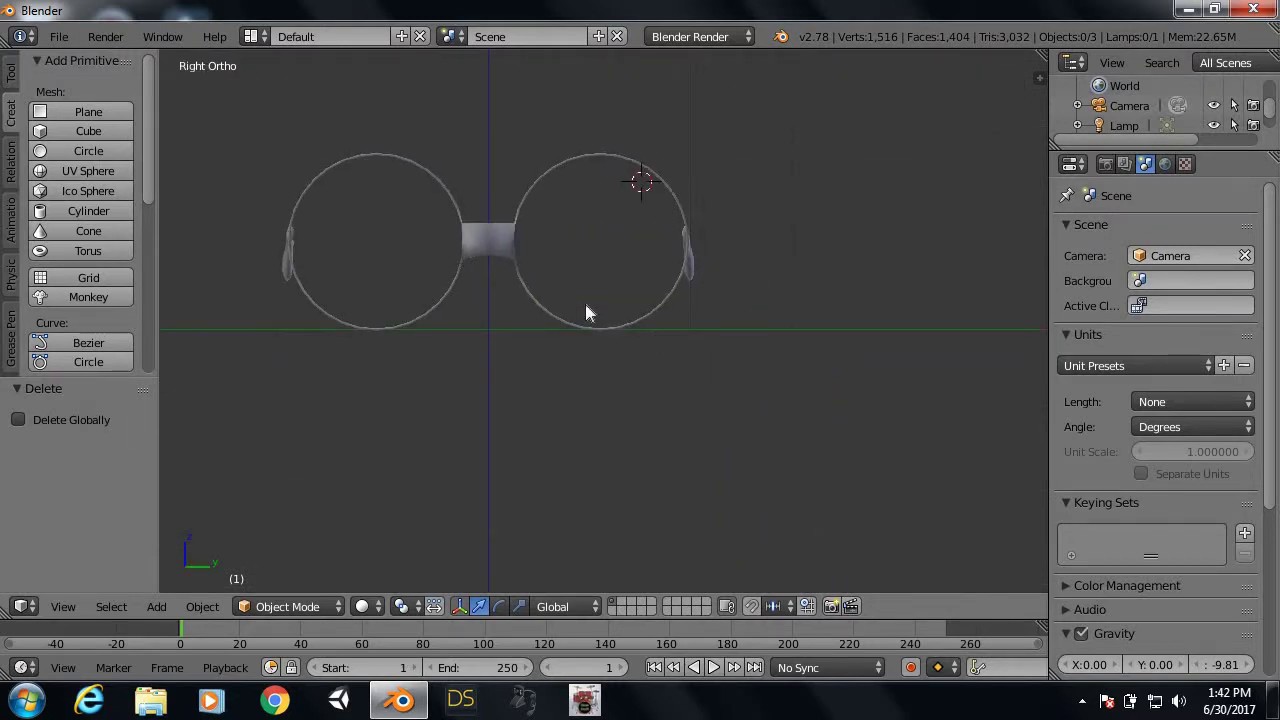
pyautogui.scroll(2, 559, 286)
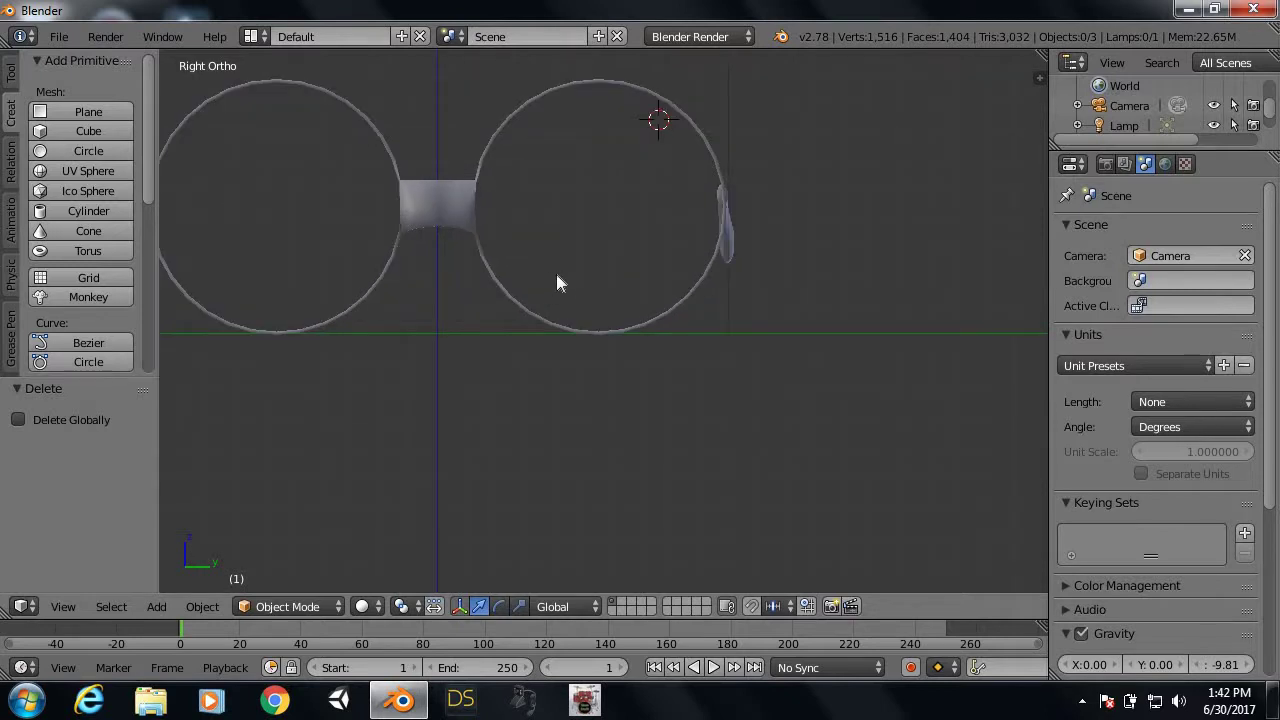
pyautogui.keyDown('shift'); pyautogui.moveTo(557, 283); pyautogui.dragTo(613, 309, button='middle'); pyautogui.keyUp('shift')
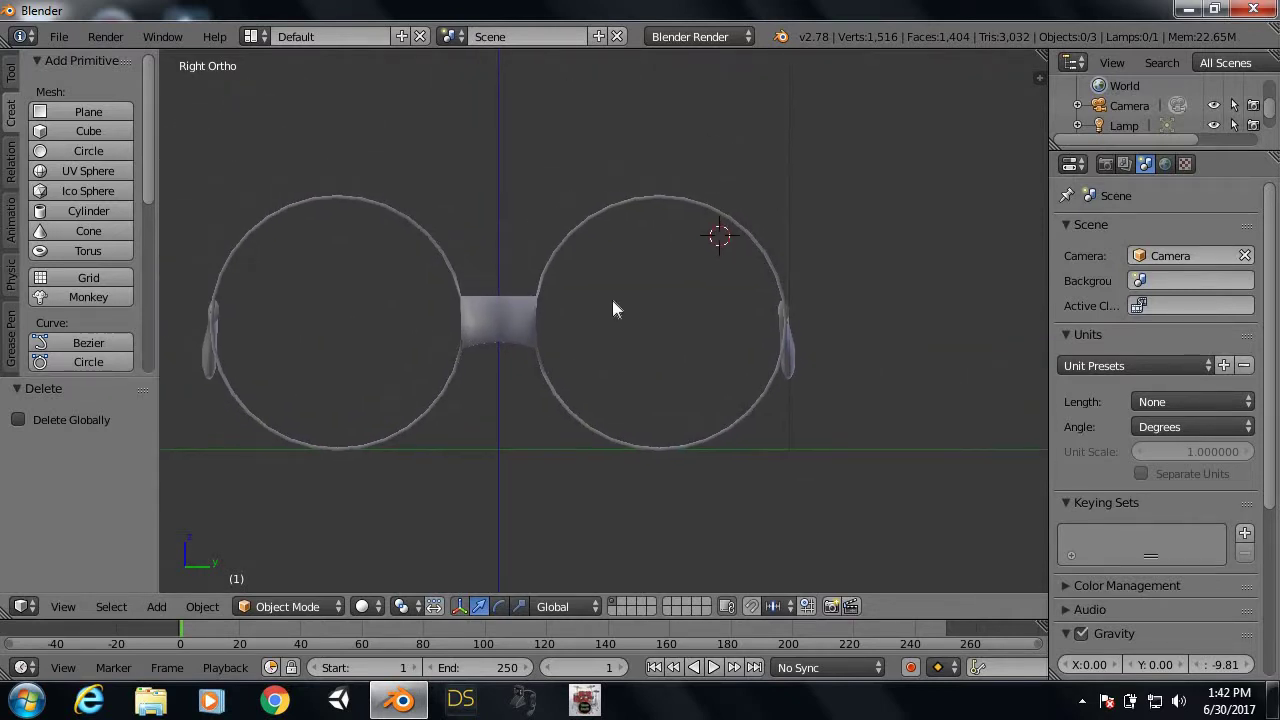
# Step: Add a trial cylinder, flatten it along Z into a thin bar, then delete it
pyautogui.hotkey('shift', 'a')
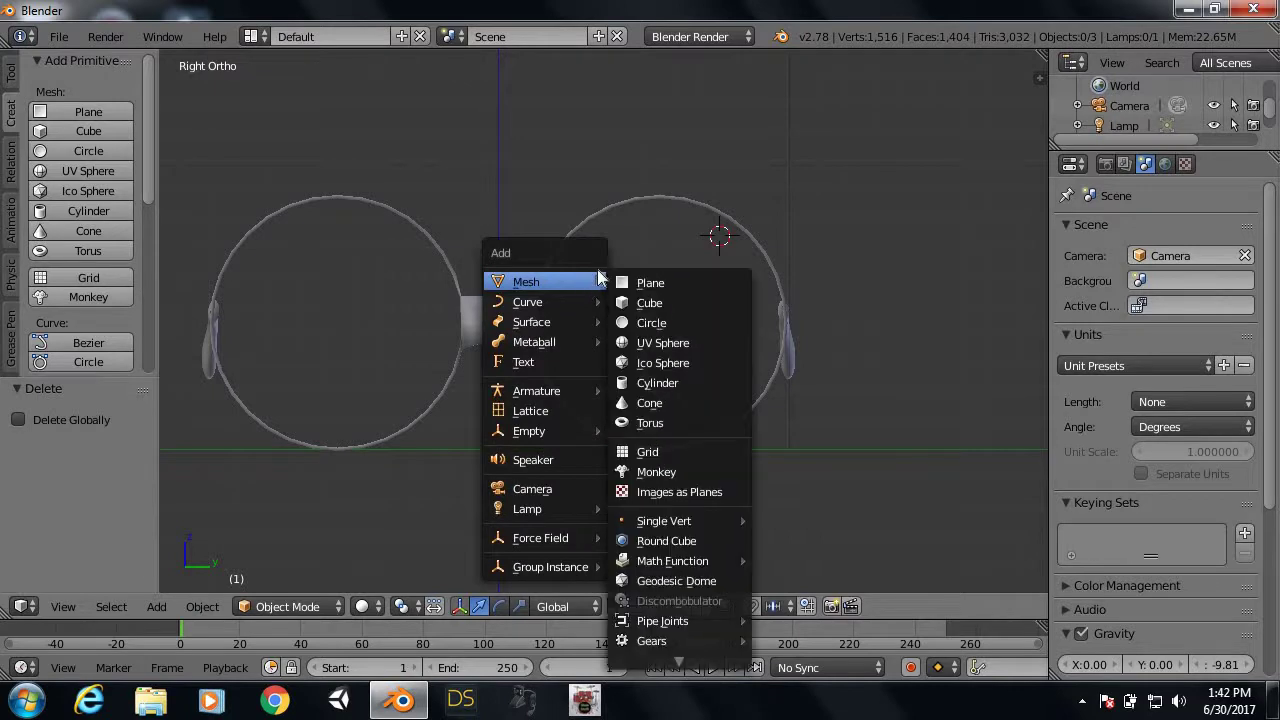
pyautogui.click(678, 380)
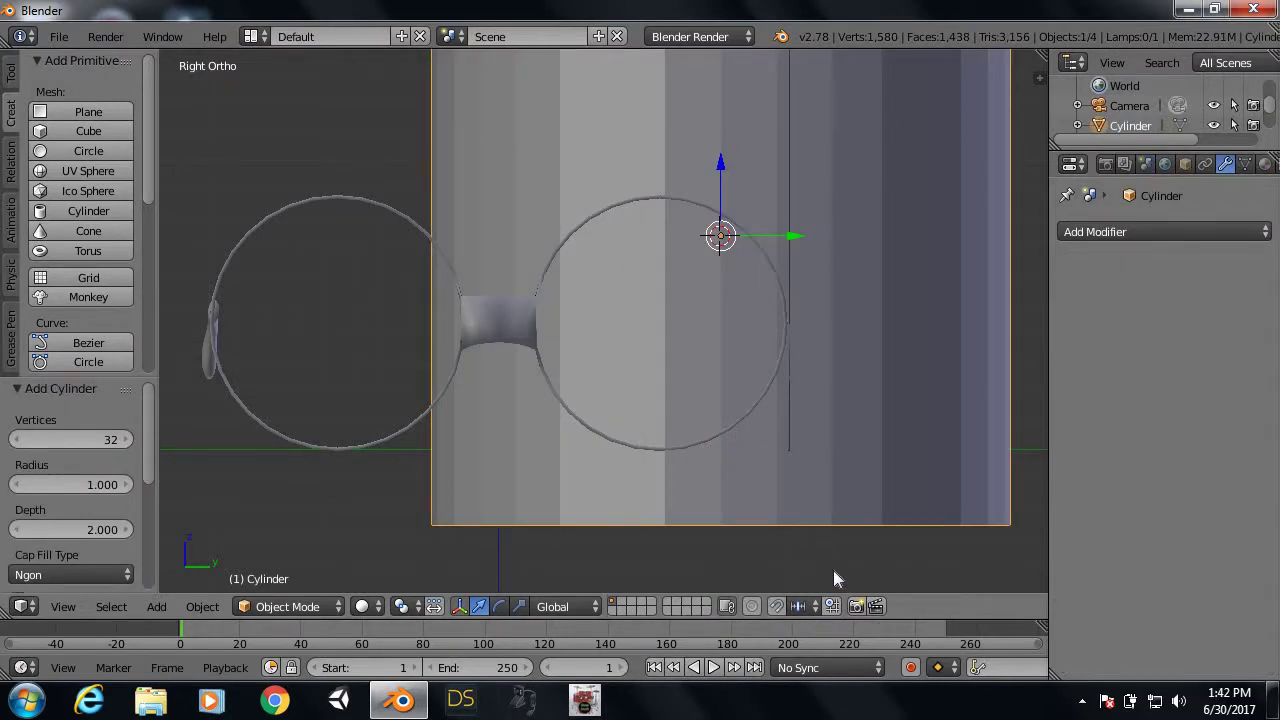
pyautogui.press('s')
pyautogui.press('z')
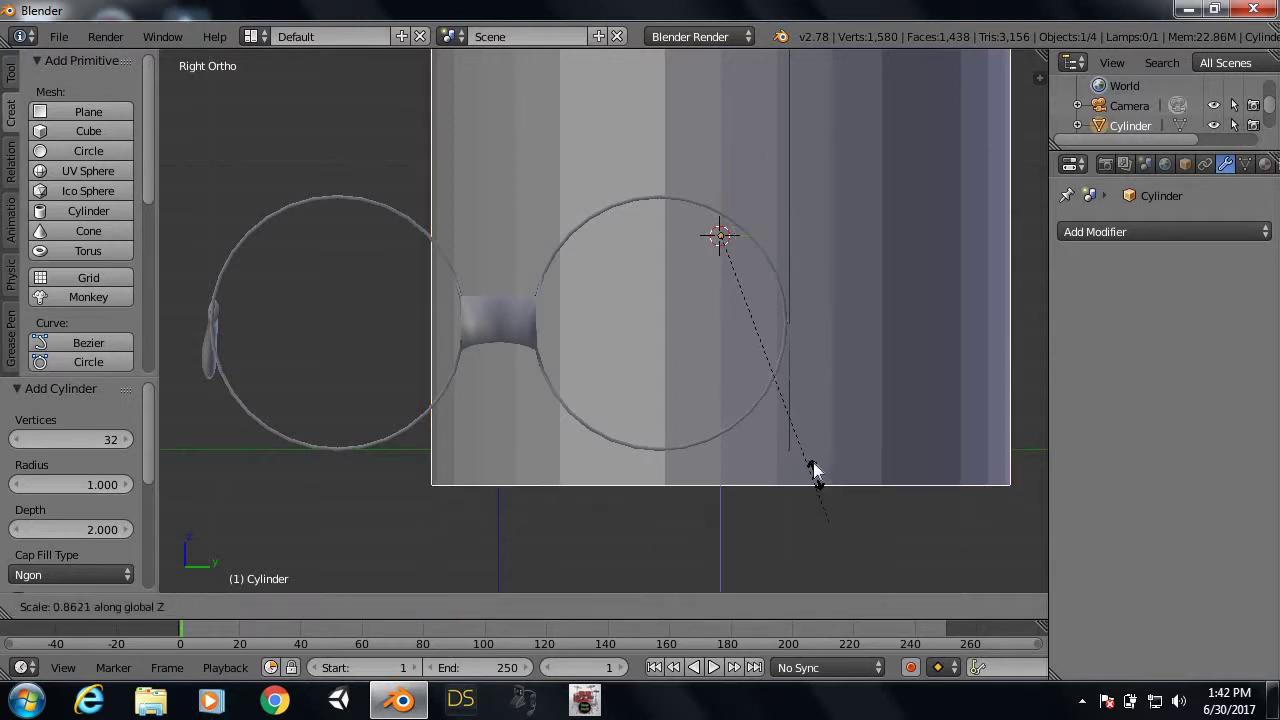
pyautogui.click(709, 240)
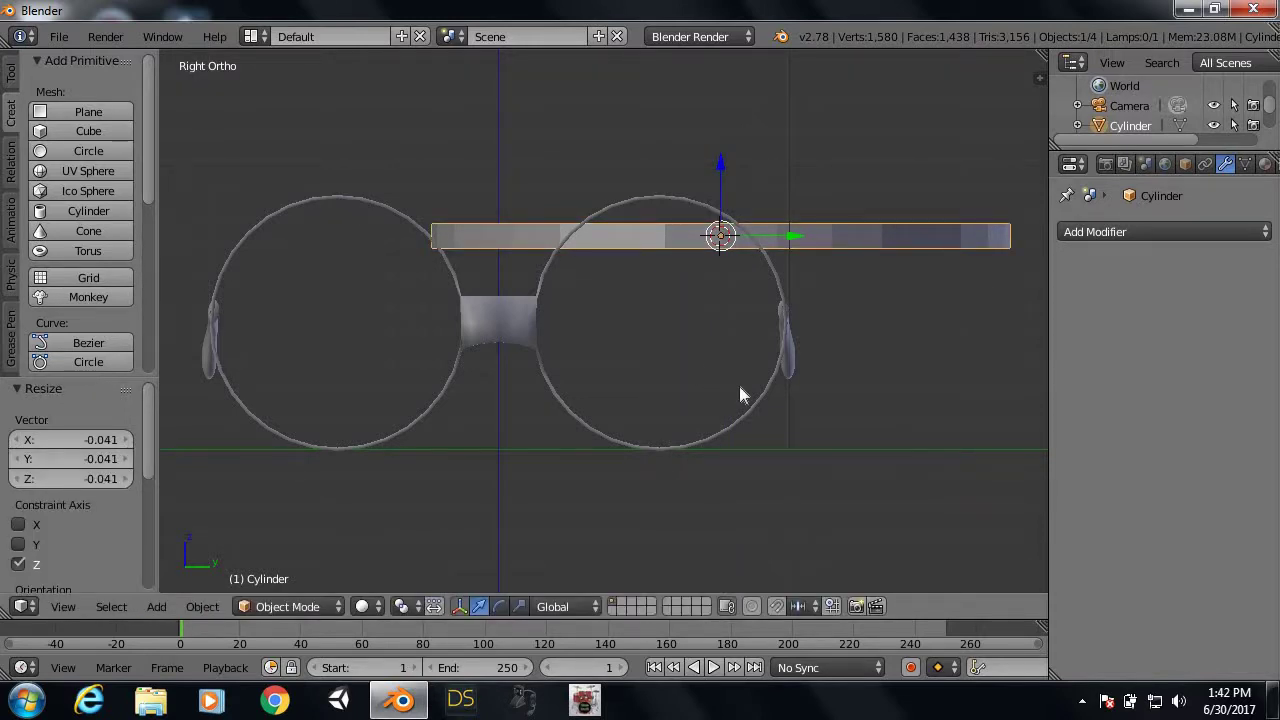
pyautogui.press('x')
pyautogui.click(777, 397)
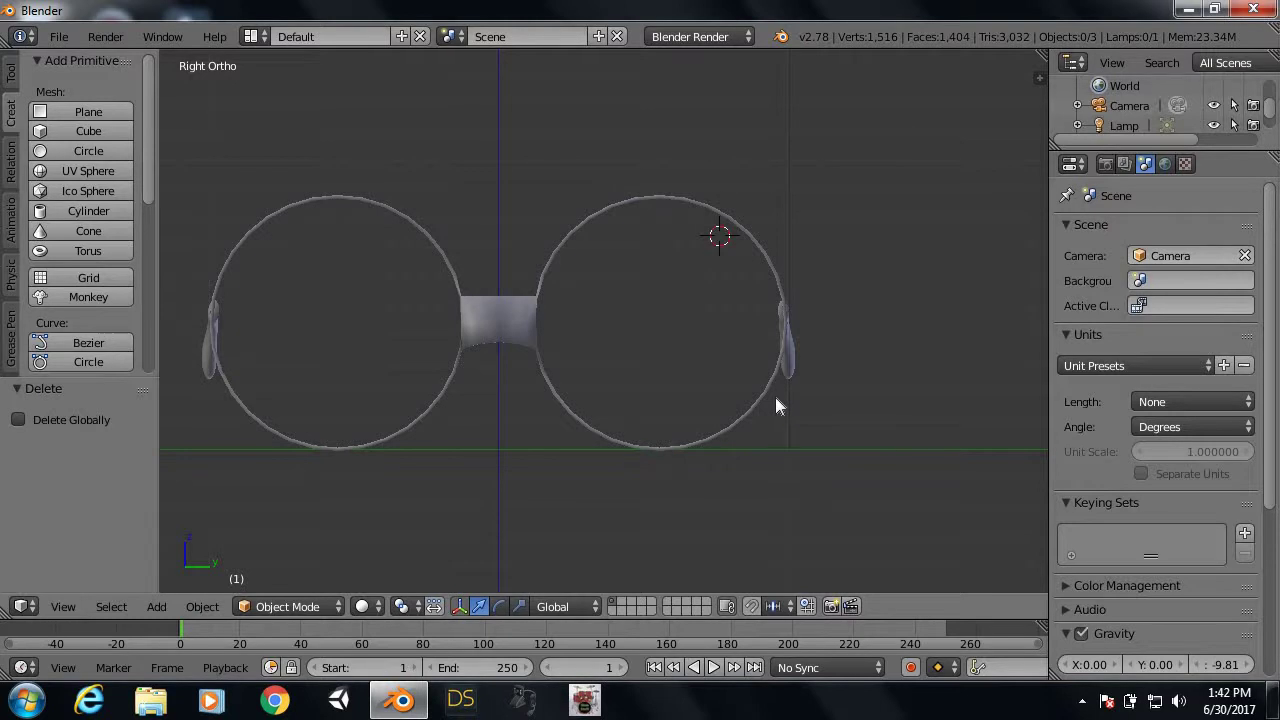
# Step: Add a new plane above the glasses and frame it in view
pyautogui.moveTo(503, 575); pyautogui.dragTo(669, 398, button='middle')
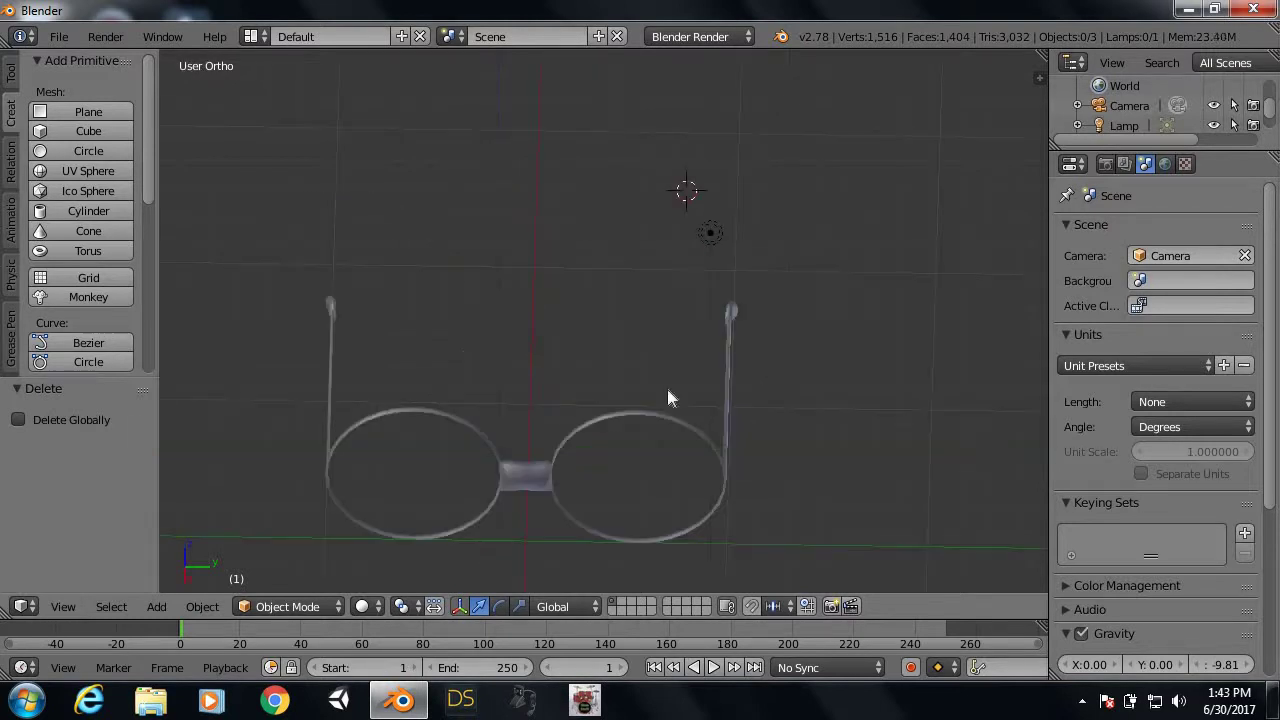
pyautogui.hotkey('shift', 'a')
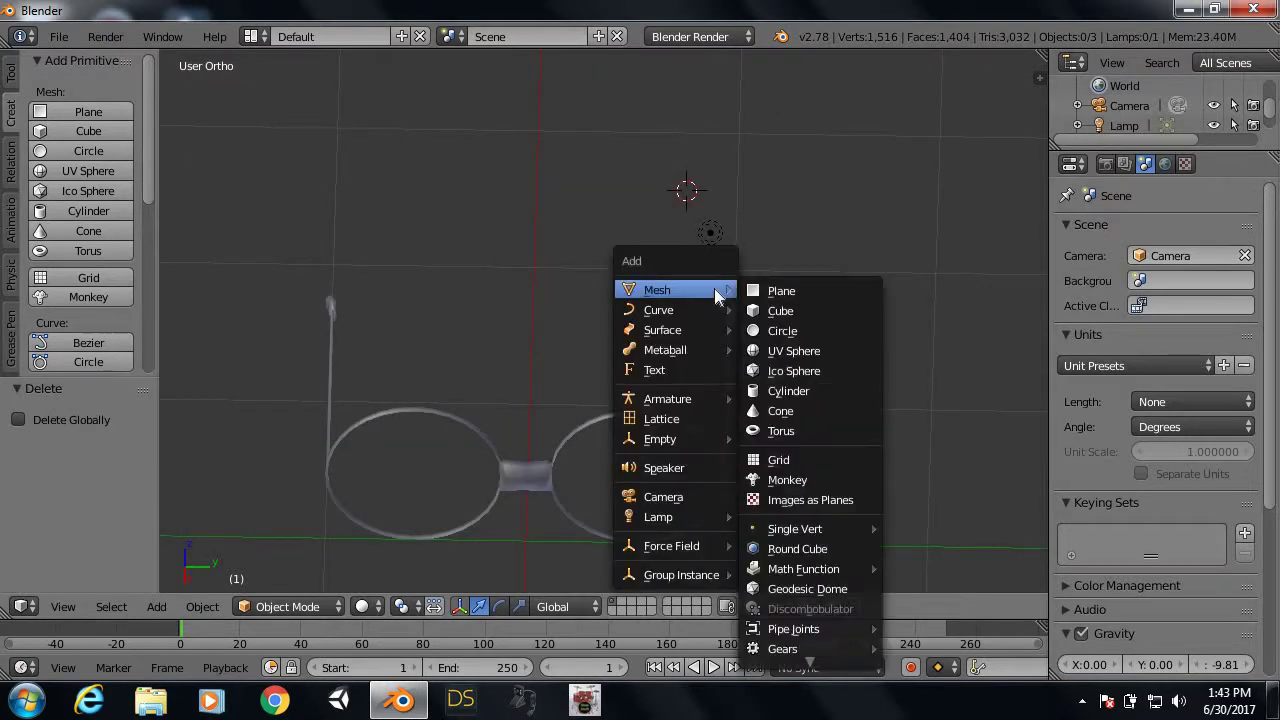
pyautogui.click(752, 291)
pyautogui.scroll(-3, 740, 290)
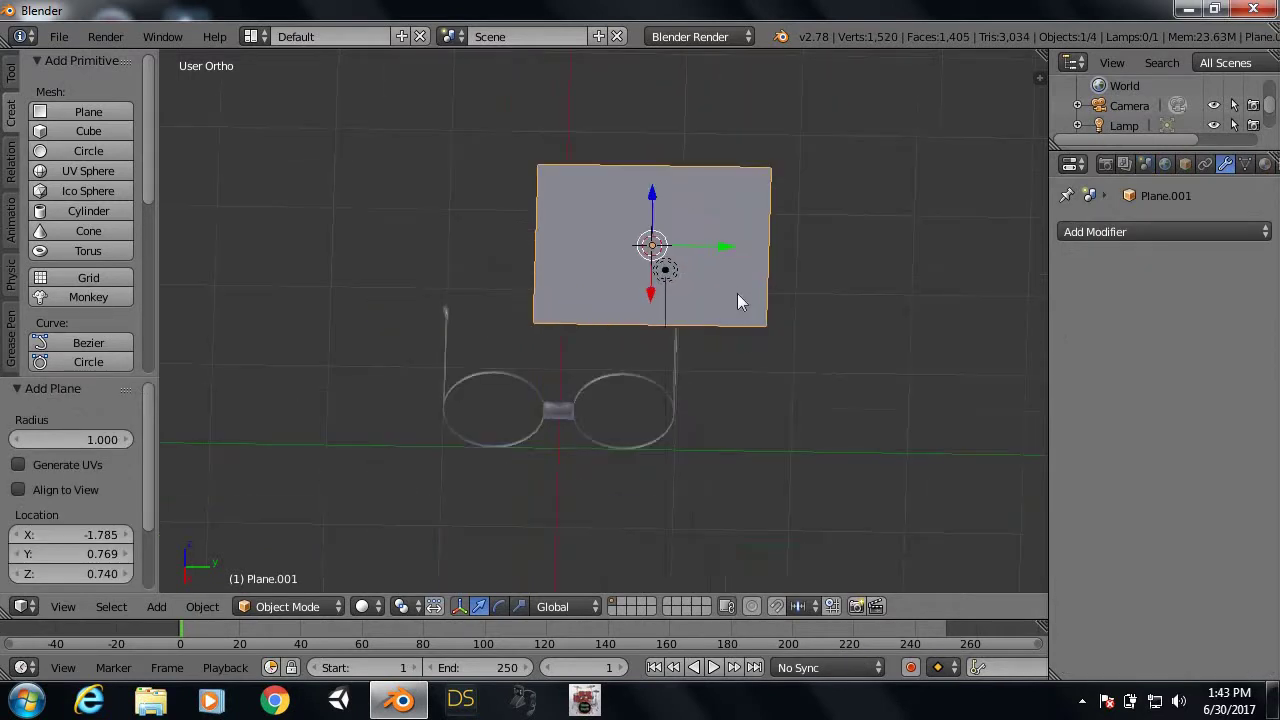
pyautogui.moveTo(710, 278)
pyautogui.keyDown('shift'); pyautogui.mouseDown(button='middle')
pyautogui.moveTo(675, 471)
pyautogui.moveTo(686, 381)
pyautogui.mouseUp(button='middle'); pyautogui.keyUp('shift')
# Step: Loop-cut the plane through its centre and delete the left face
pyautogui.press('Tab')
pyautogui.hotkey('ctrl', 'r')
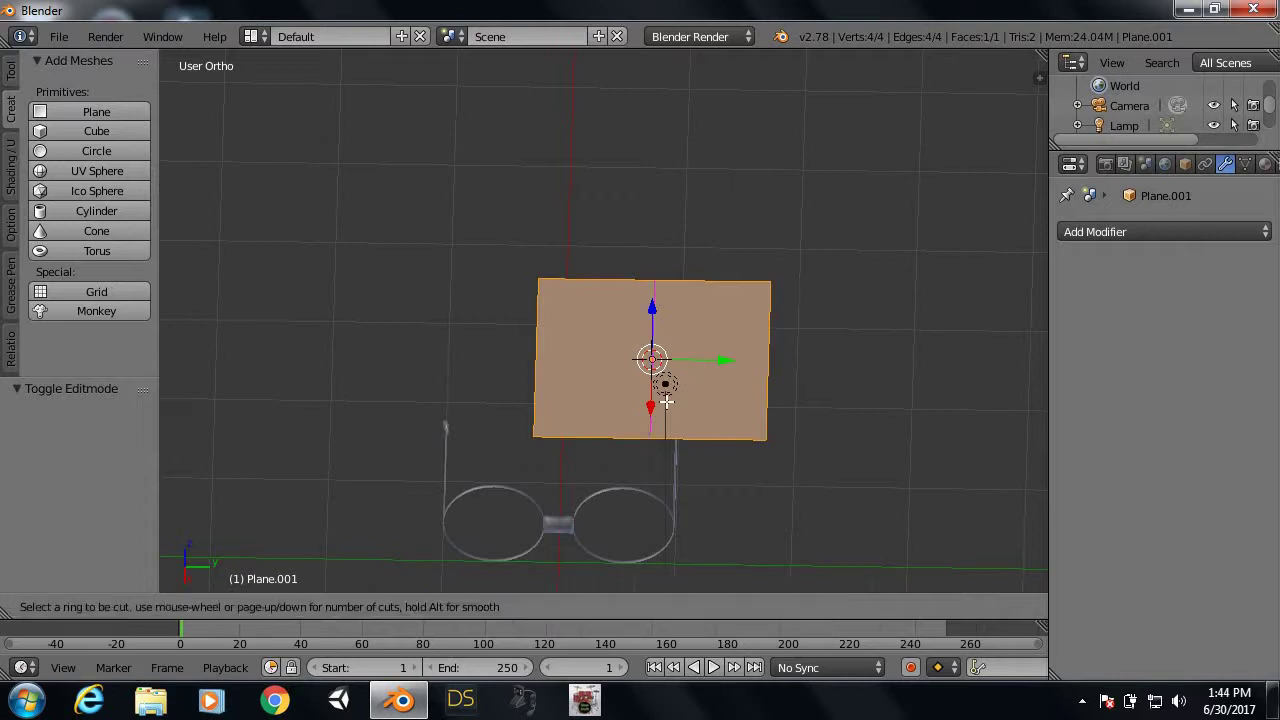
pyautogui.click(666, 396)
pyautogui.rightClick(666, 400)
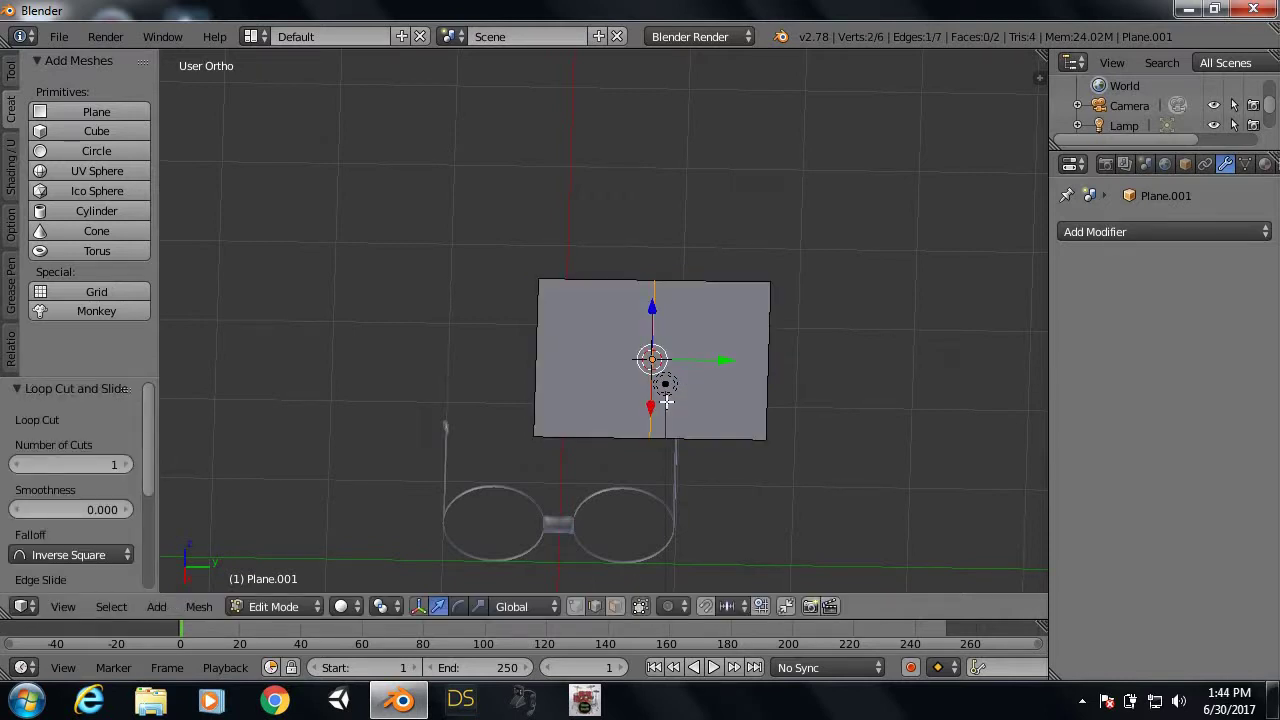
pyautogui.hotkey('ctrl', 'Tab')
pyautogui.click(625, 426)
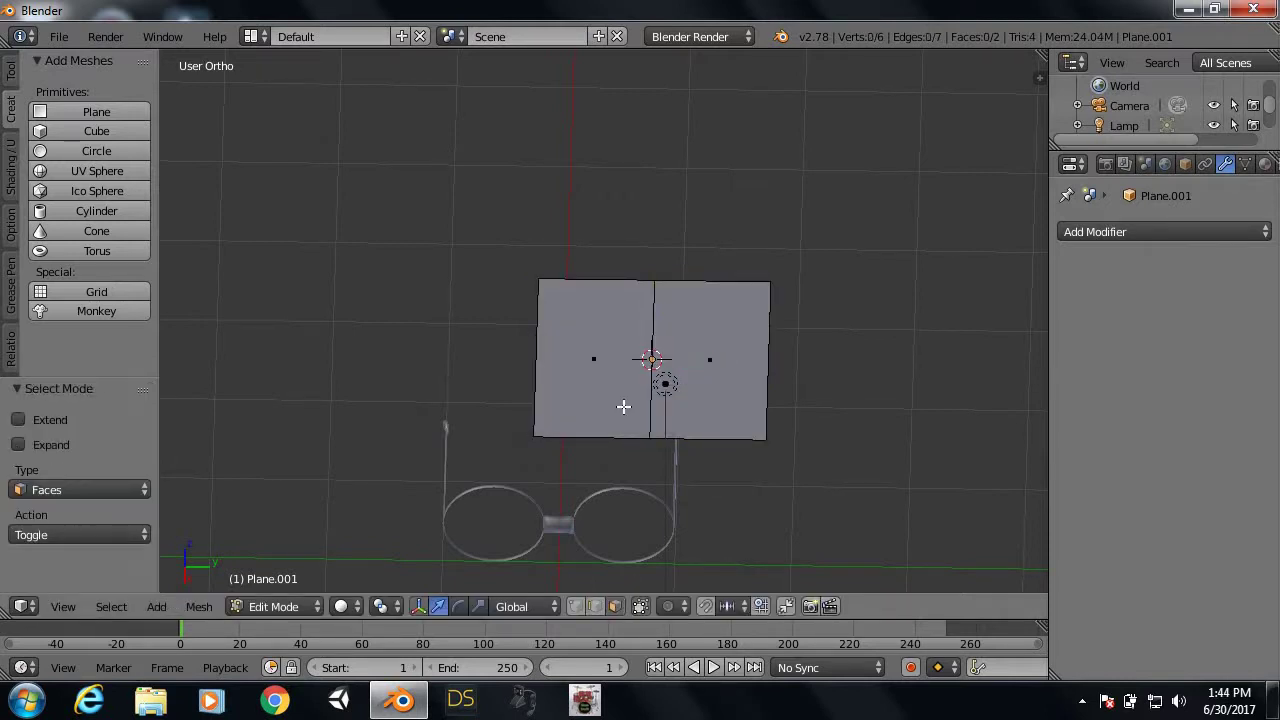
pyautogui.rightClick(623, 406)
pyautogui.press('x')
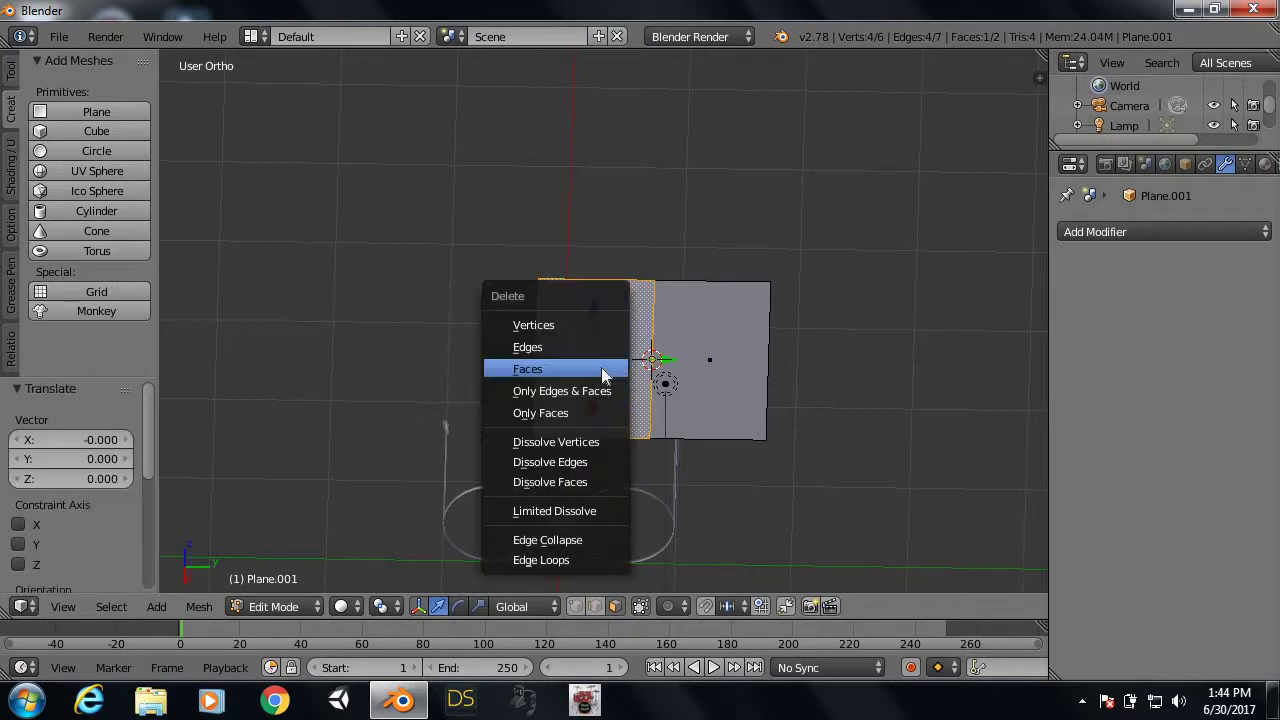
pyautogui.click(604, 376)
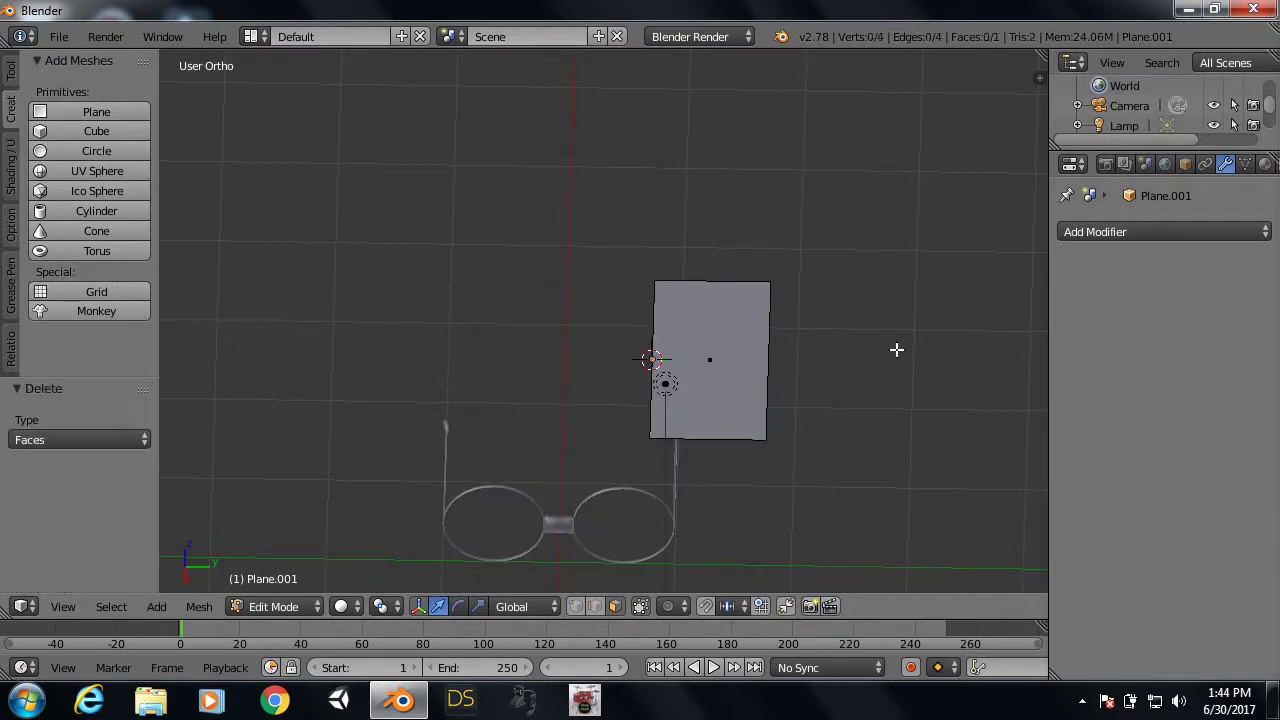
# Step: Add a Y-only Mirror modifier and move the half plane 0.594 along Y
pyautogui.click(1125, 239)
pyautogui.click(872, 431)
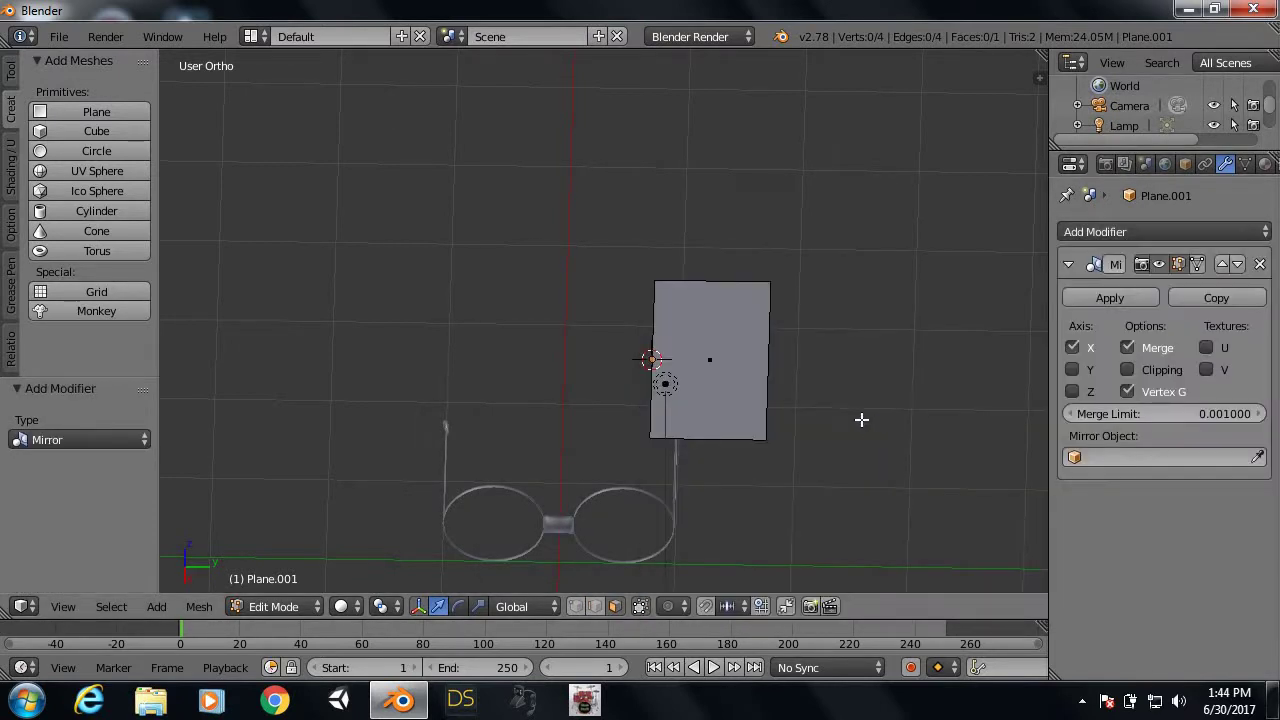
pyautogui.click(1072, 369)
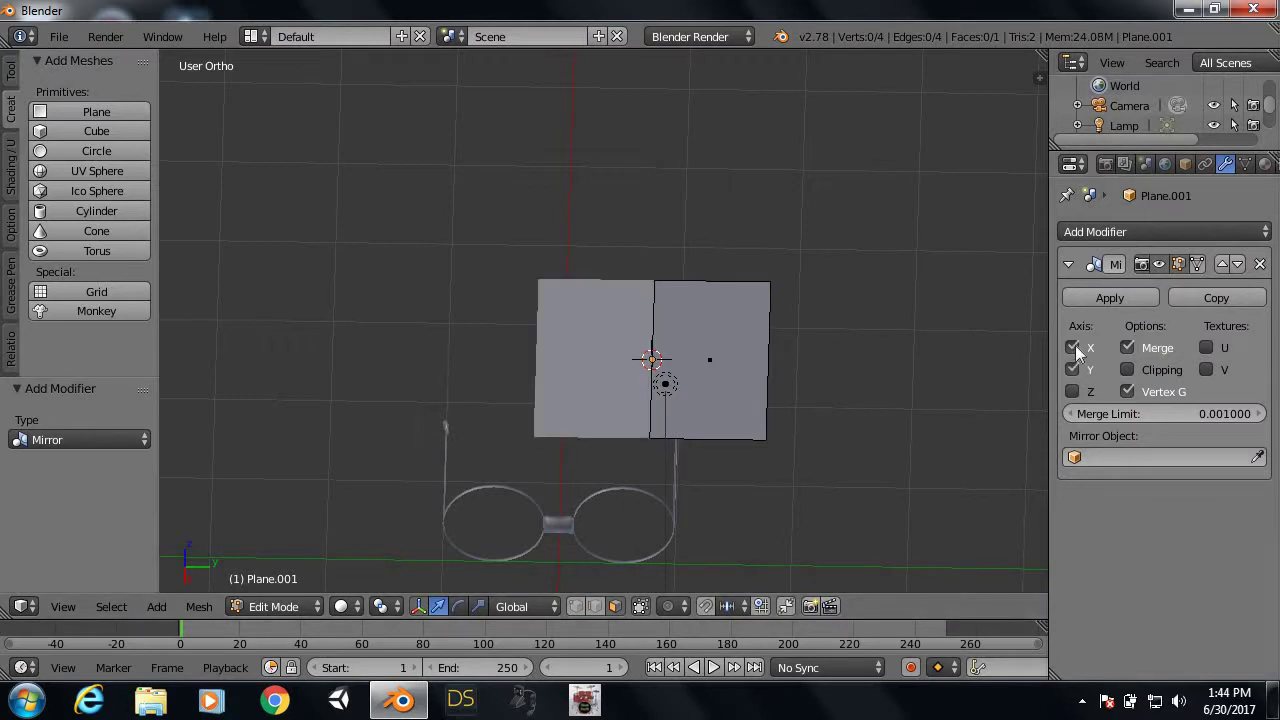
pyautogui.click(1075, 345)
pyautogui.scroll(1, 729, 394)
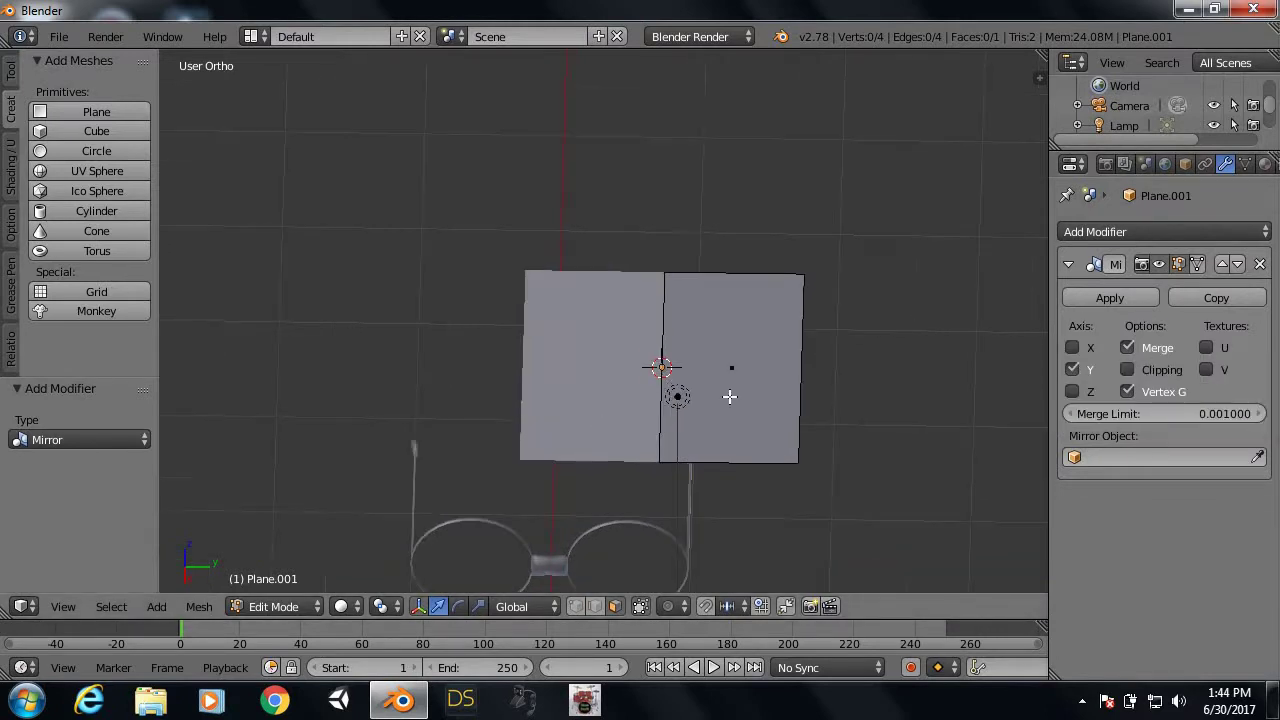
pyautogui.press('a')
pyautogui.moveTo(805, 370); pyautogui.dragTo(889, 370)
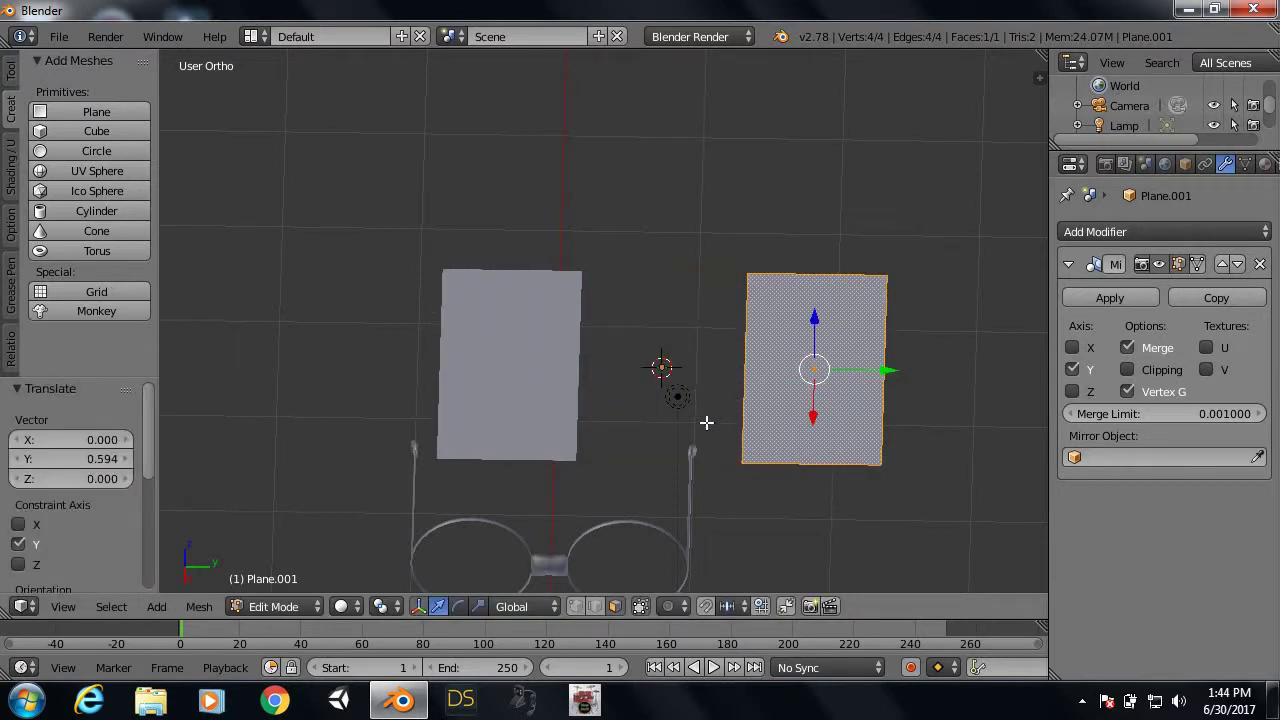
# Step: Add a cylinder, move it out along Y, and delete the leftover plane face
pyautogui.hotkey('shift', 'a')
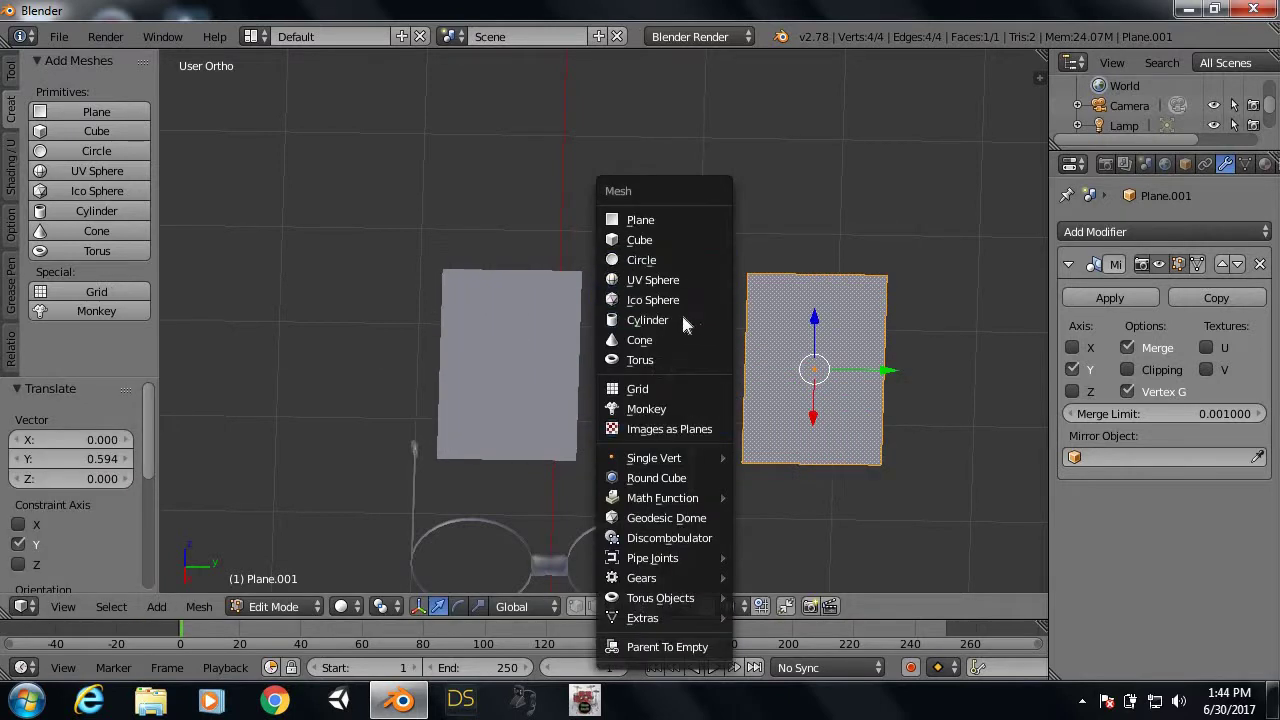
pyautogui.click(680, 320)
pyautogui.moveTo(735, 368); pyautogui.dragTo(995, 378)
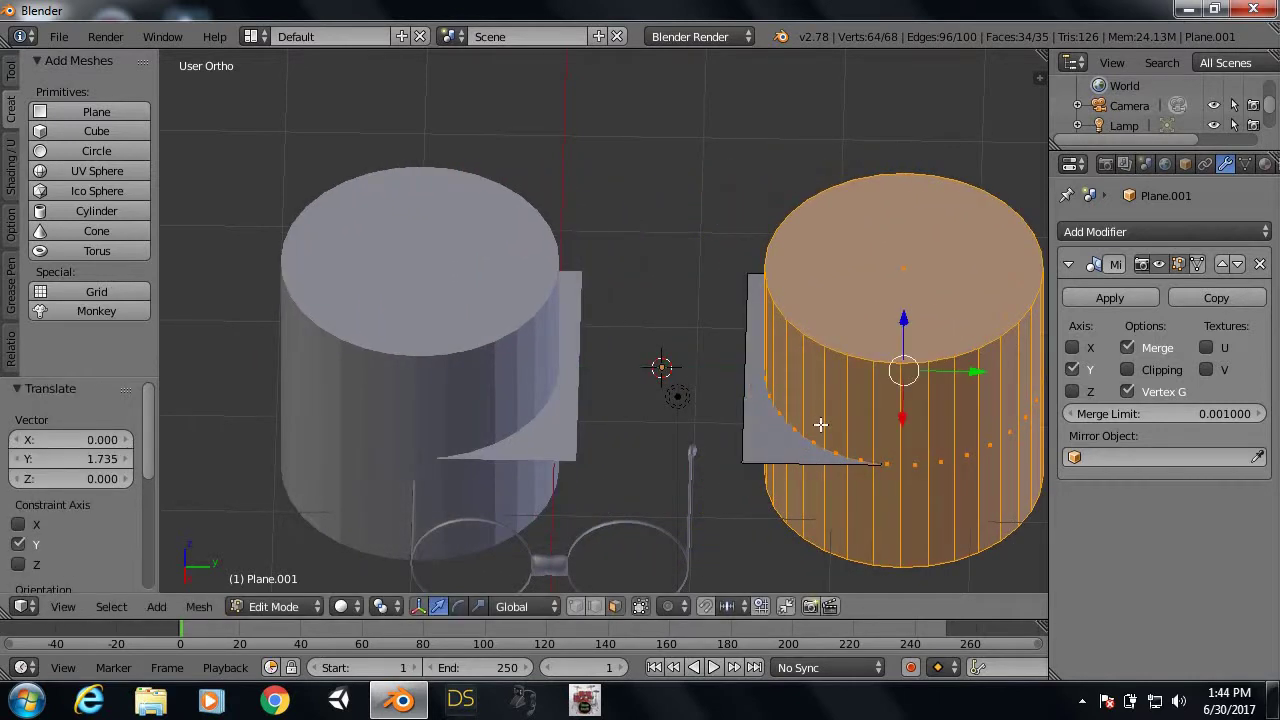
pyautogui.rightClick(791, 456)
pyautogui.press('x')
pyautogui.click(789, 457)
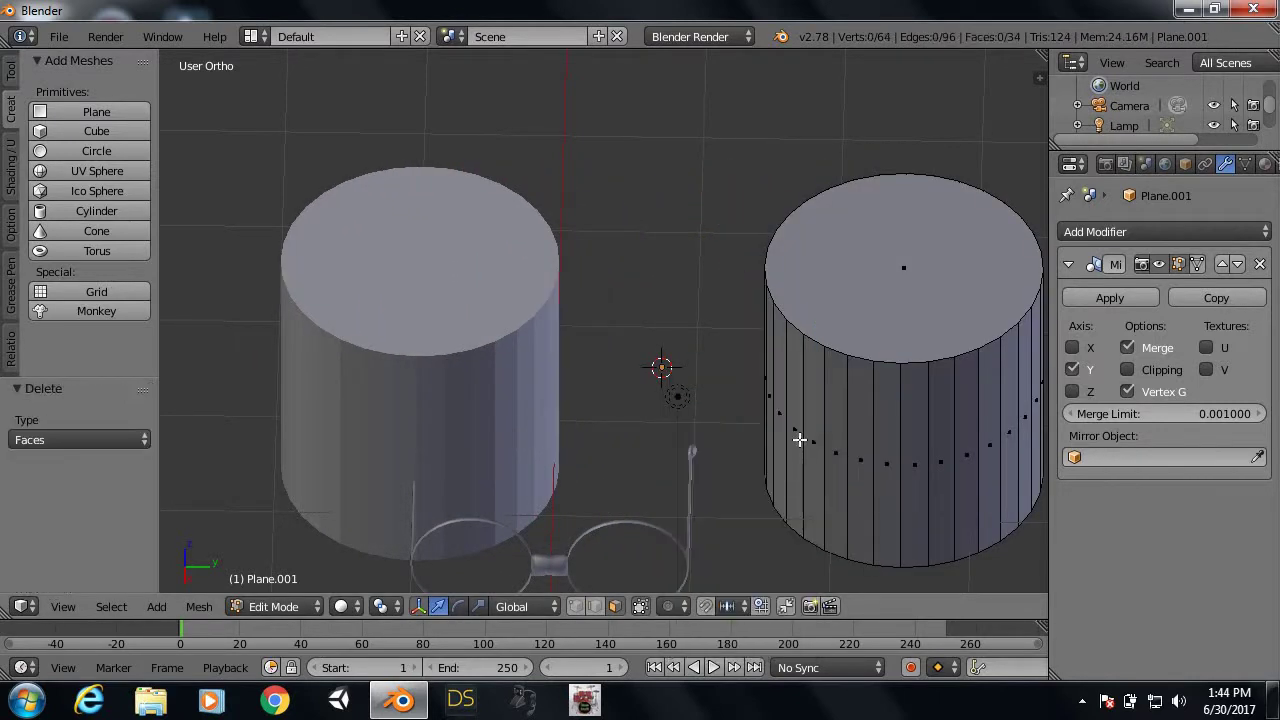
# Step: Select the right cylinder's top face and add a 32-vertex circle of radius 1.000
pyautogui.scroll(-3, 848, 375)
pyautogui.scroll(-1, 829, 377)
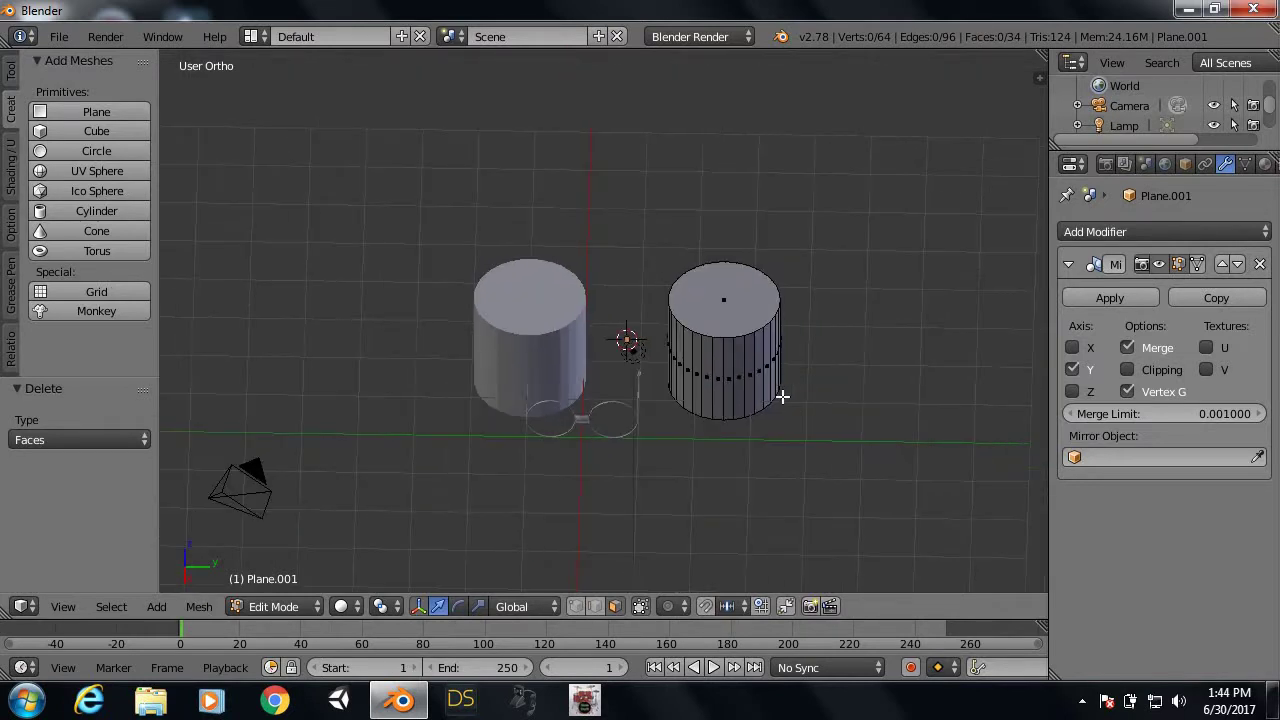
pyautogui.scroll(2, 780, 397)
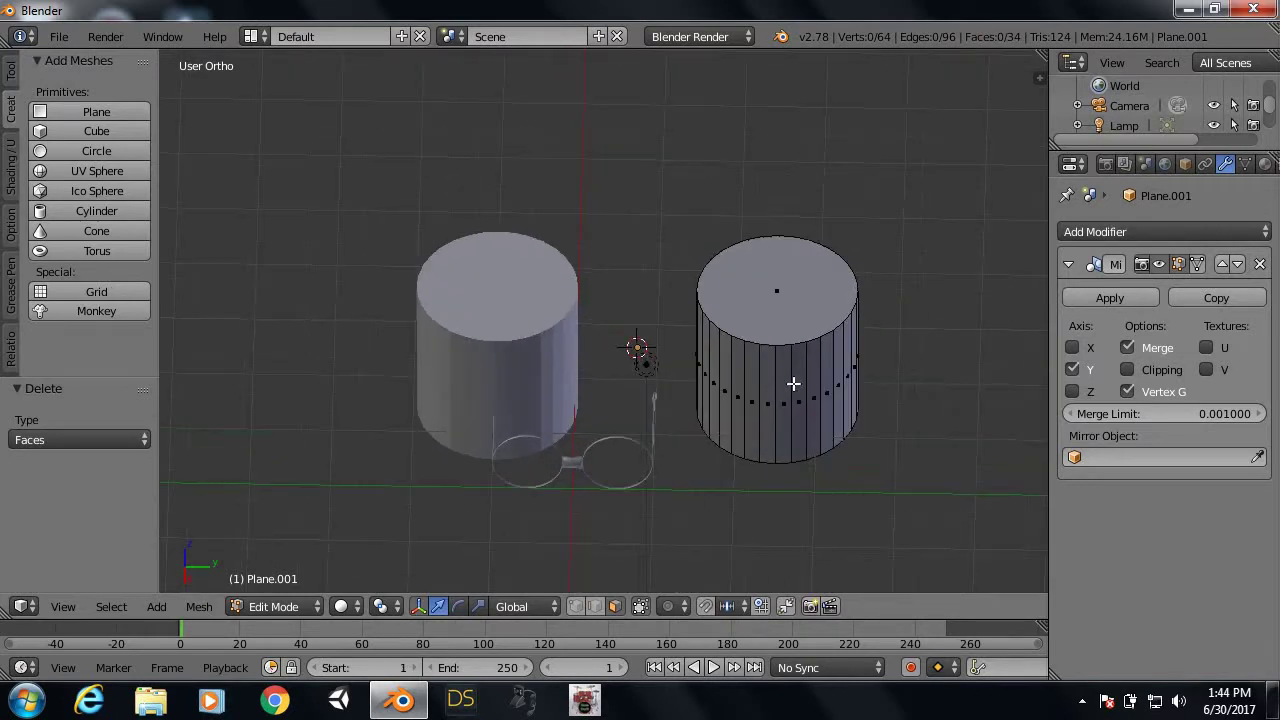
pyautogui.rightClick(777, 309)
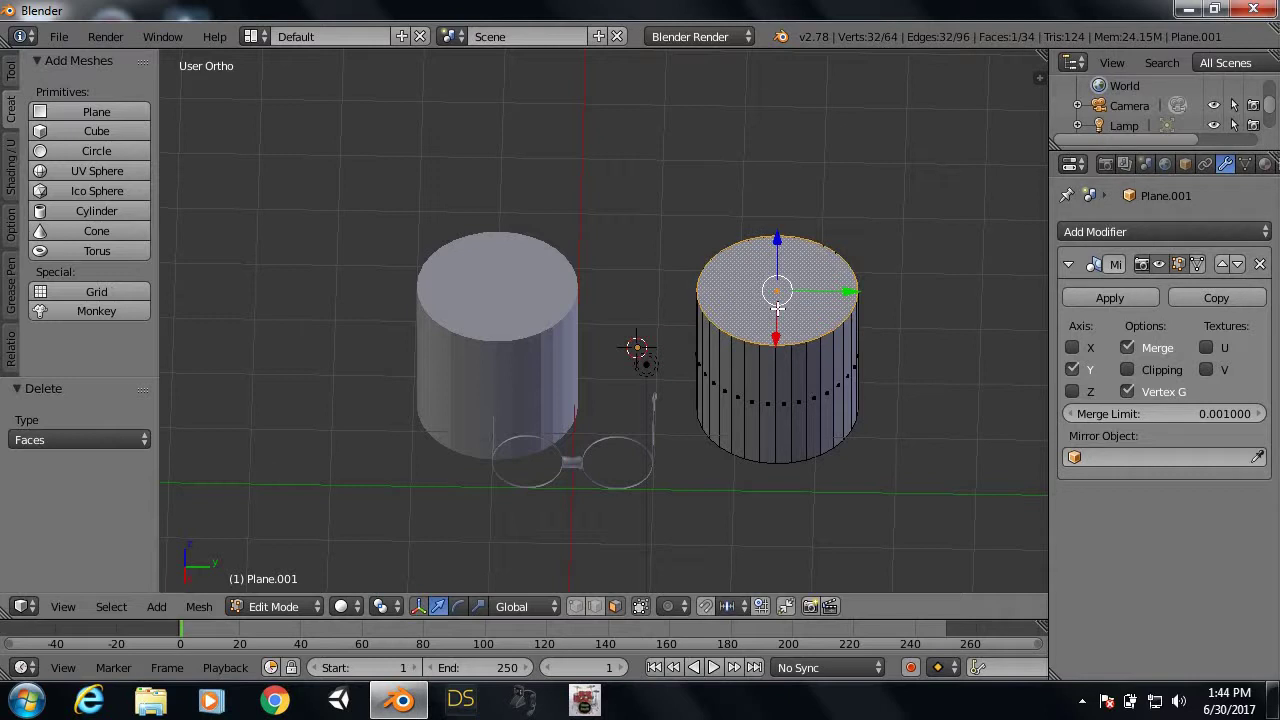
pyautogui.hotkey('shift', 'a')
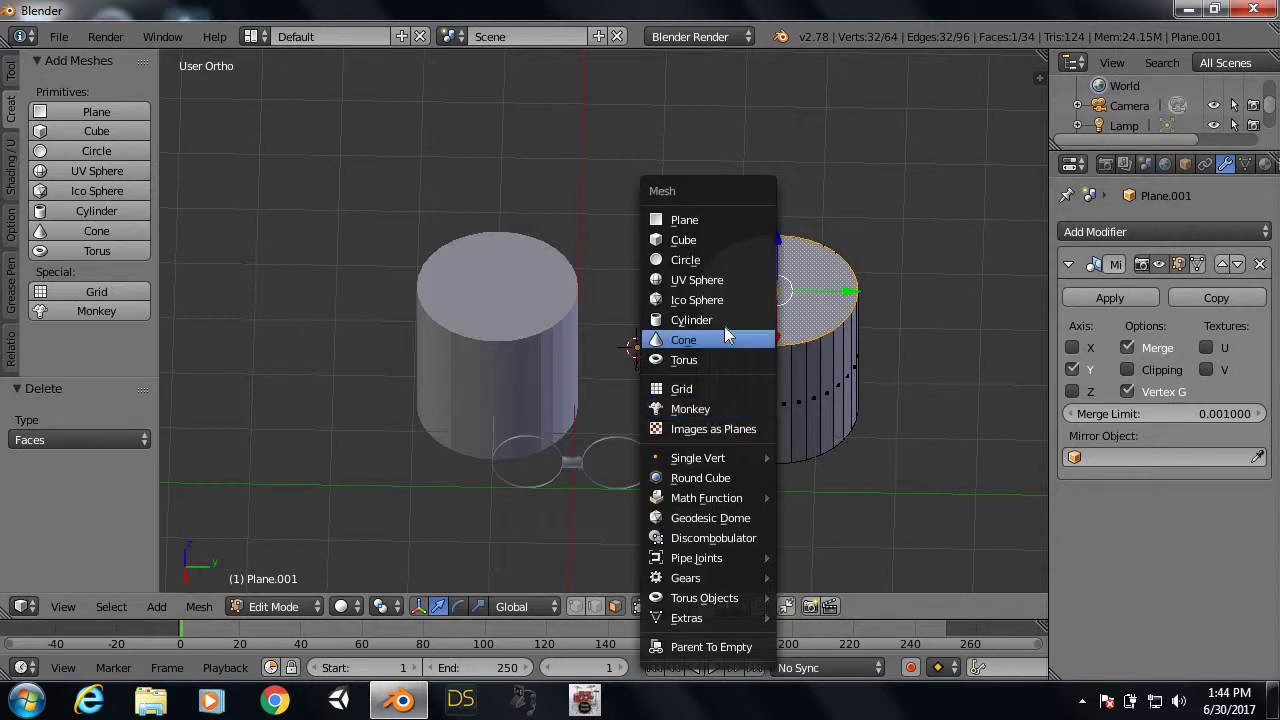
pyautogui.click(729, 263)
# Step: Place the new circle and shift the mirrored object slightly along Y
pyautogui.press('g')
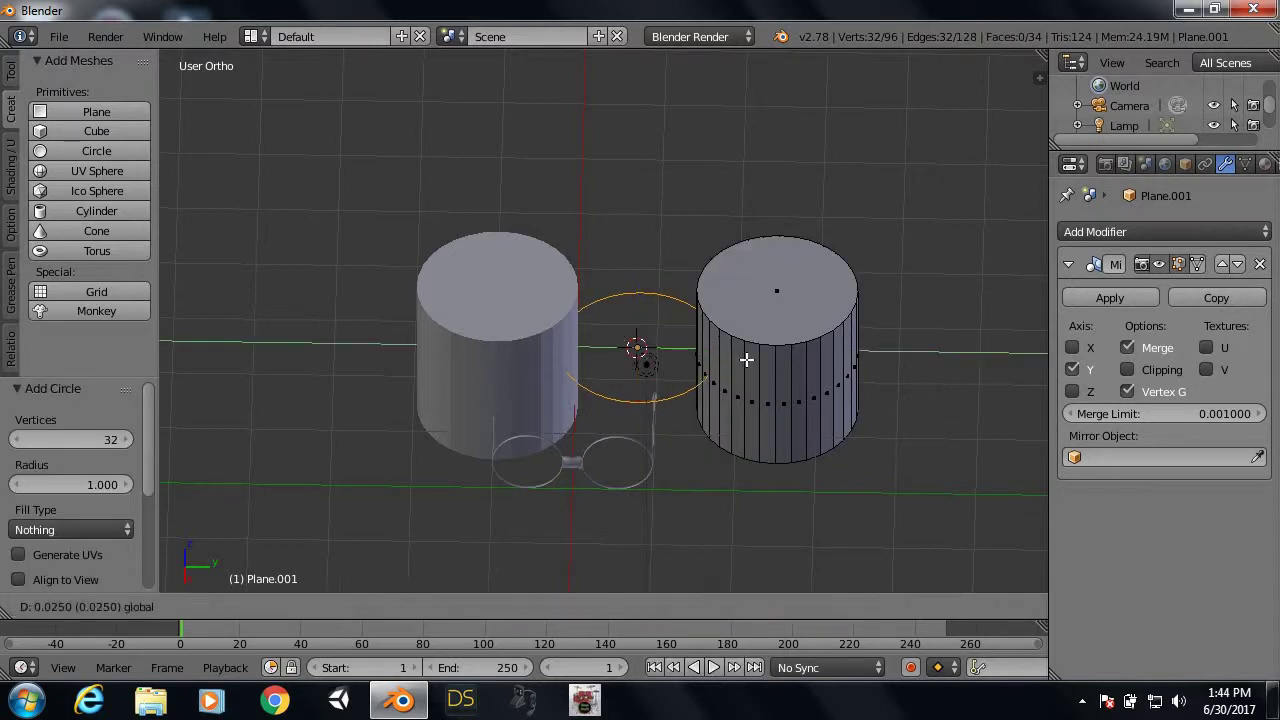
pyautogui.click(781, 359)
pyautogui.press('Tab')
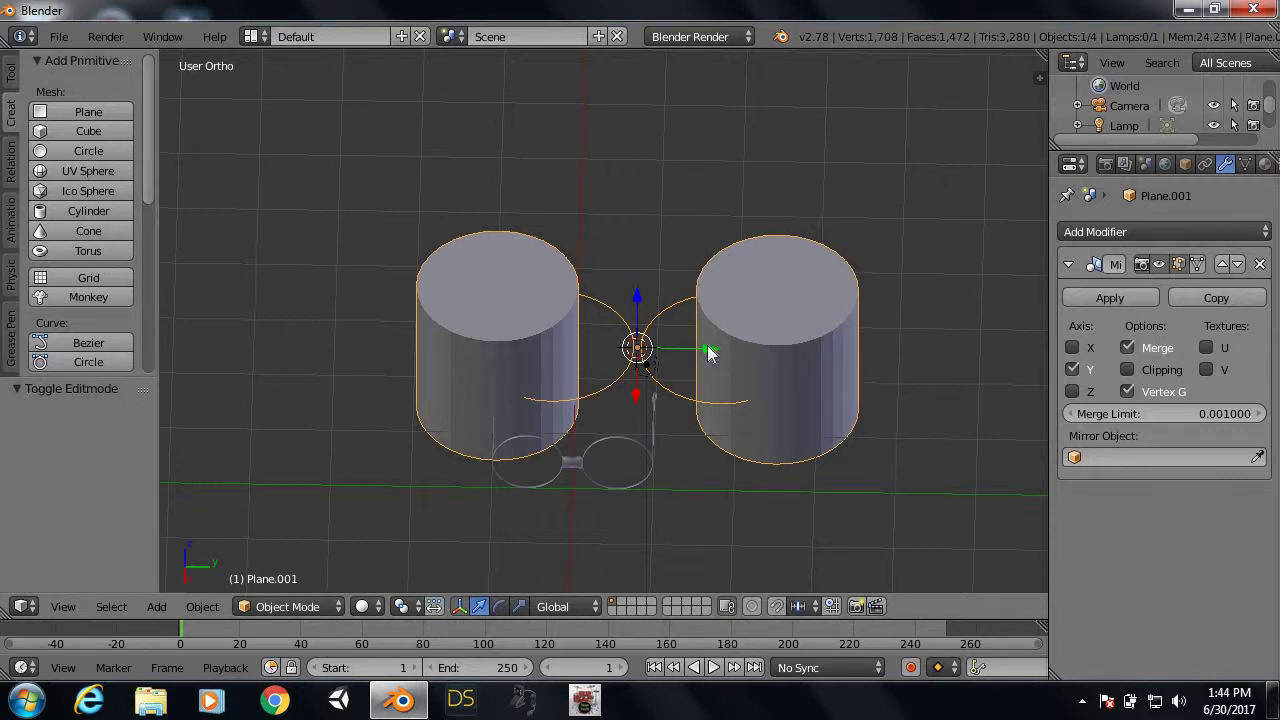
pyautogui.moveTo(708, 353); pyautogui.dragTo(698, 363)
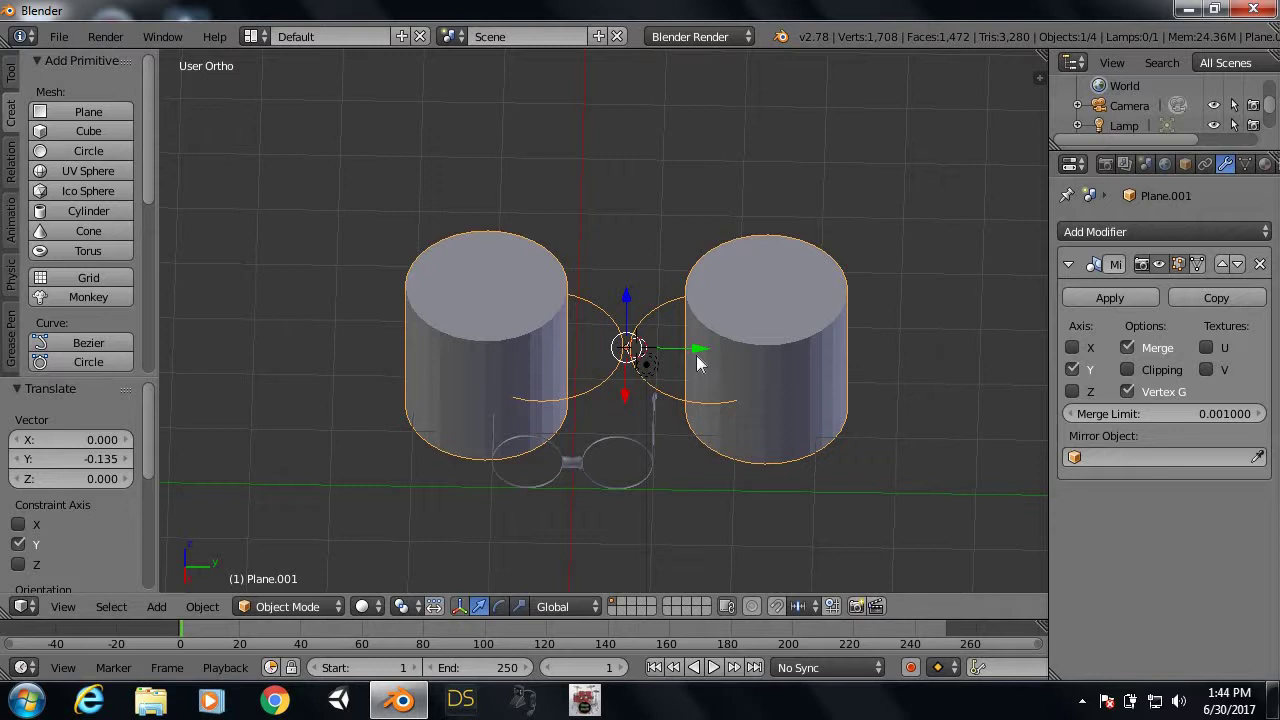
pyautogui.press('Tab')
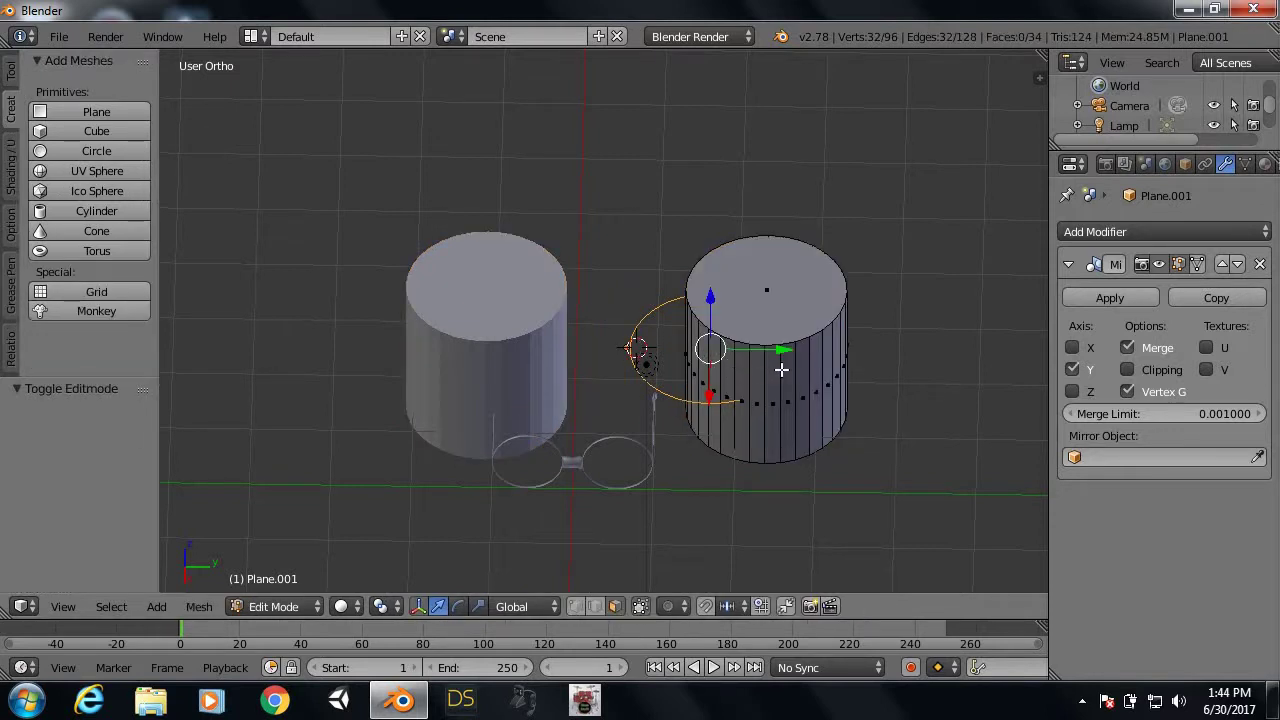
# Step: Select the linked cylinder geometry and delete its faces, leaving only the circle rings
pyautogui.press('l')
pyautogui.rightClick(781, 378)
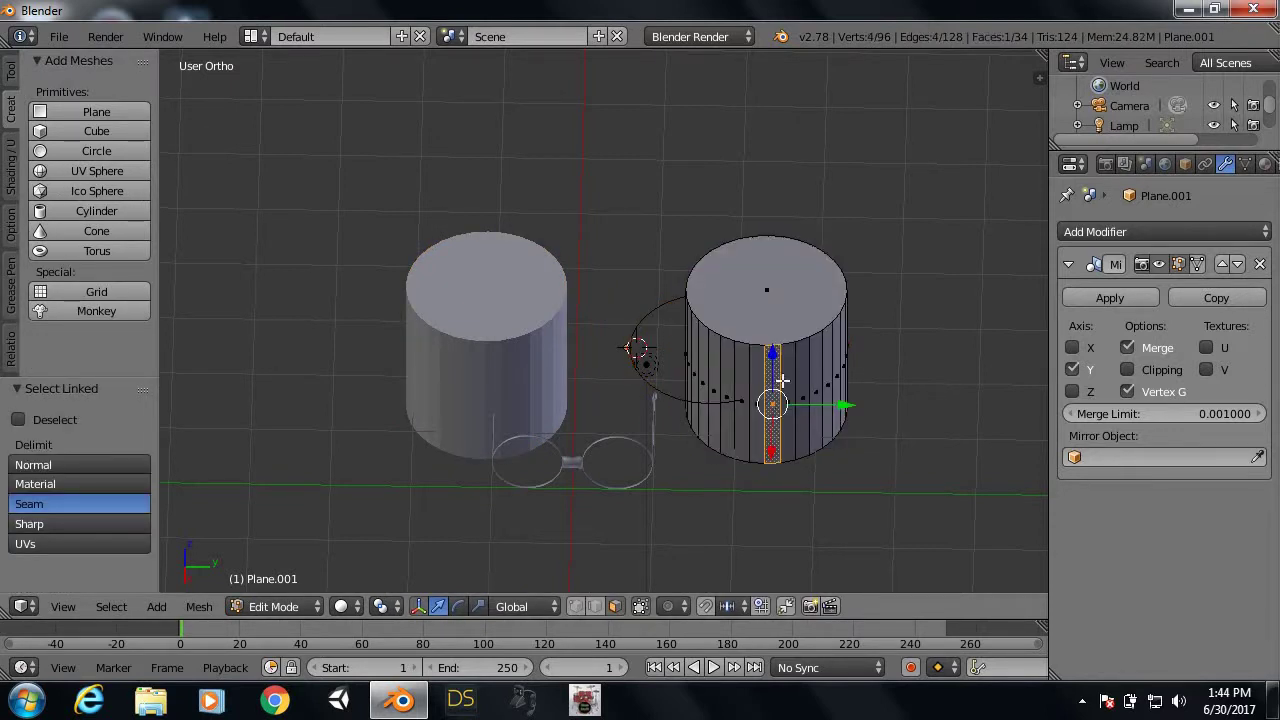
pyautogui.press('l')
pyautogui.press('x')
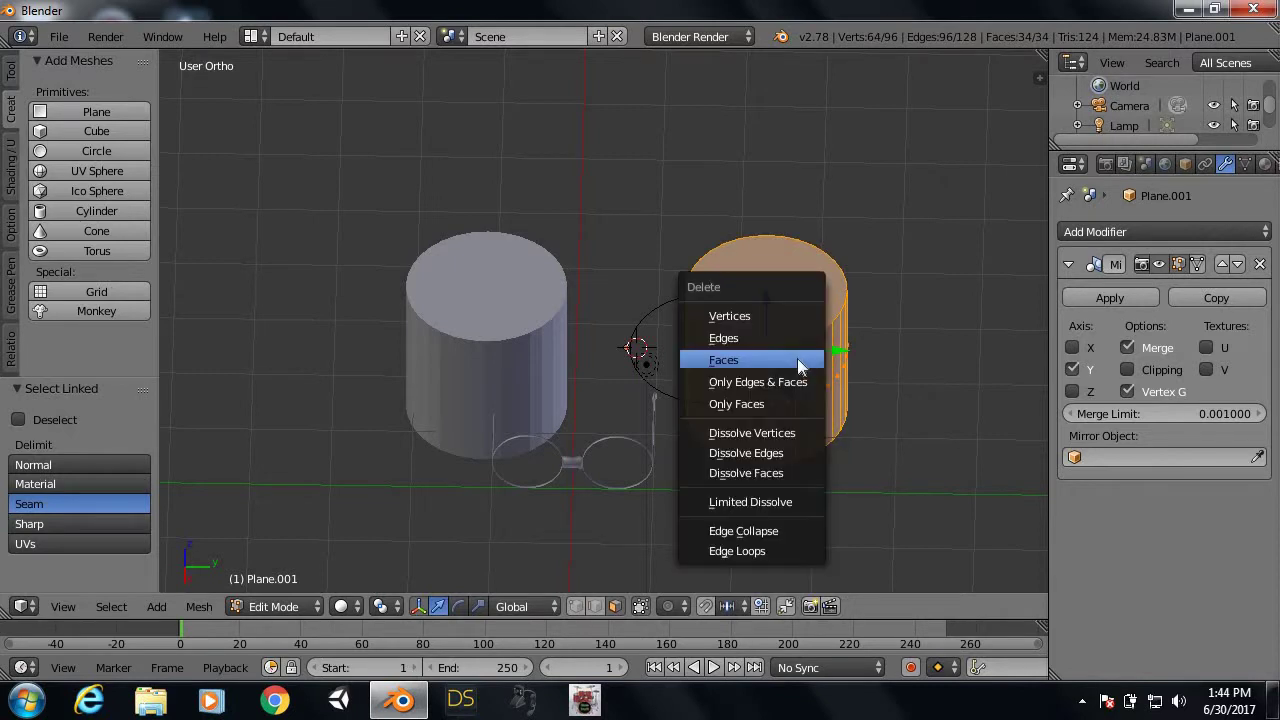
pyautogui.click(799, 357)
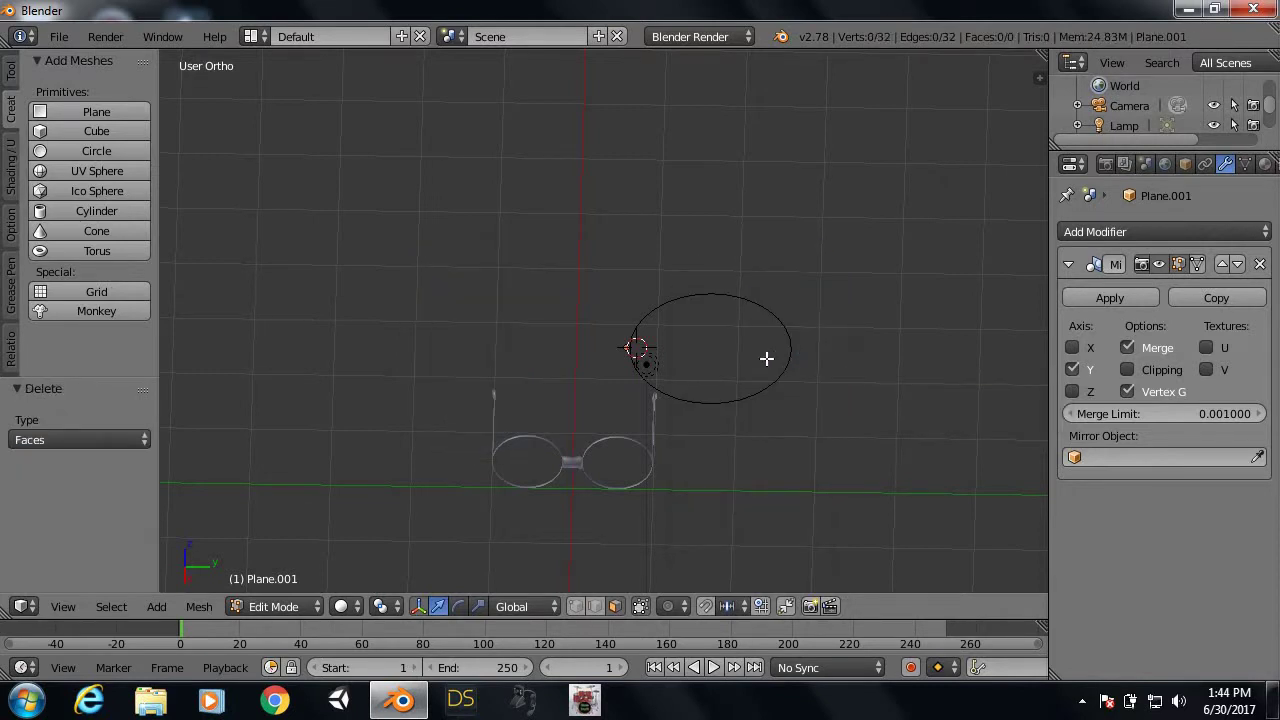
pyautogui.press('Tab')
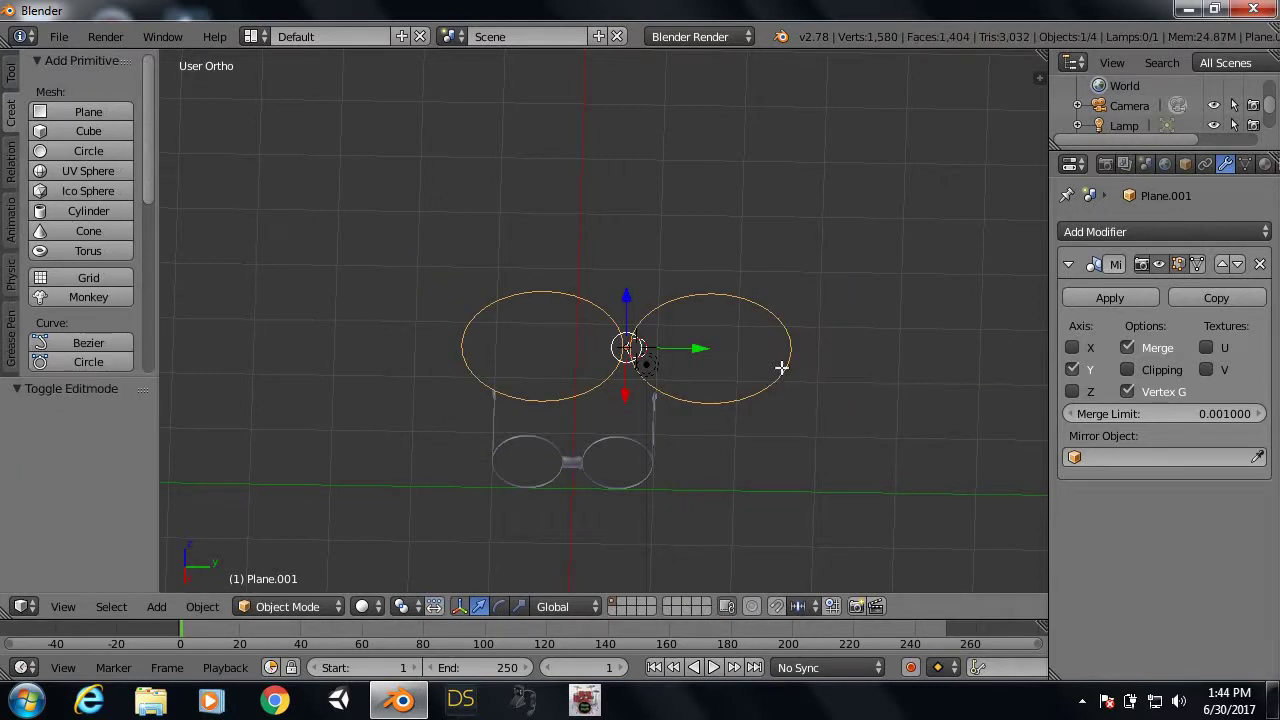
# Step: Select the whole circle in edge mode and raise it to lens height in Right view
pyautogui.press('Tab')
pyautogui.hotkey('ctrl', 'Tab')
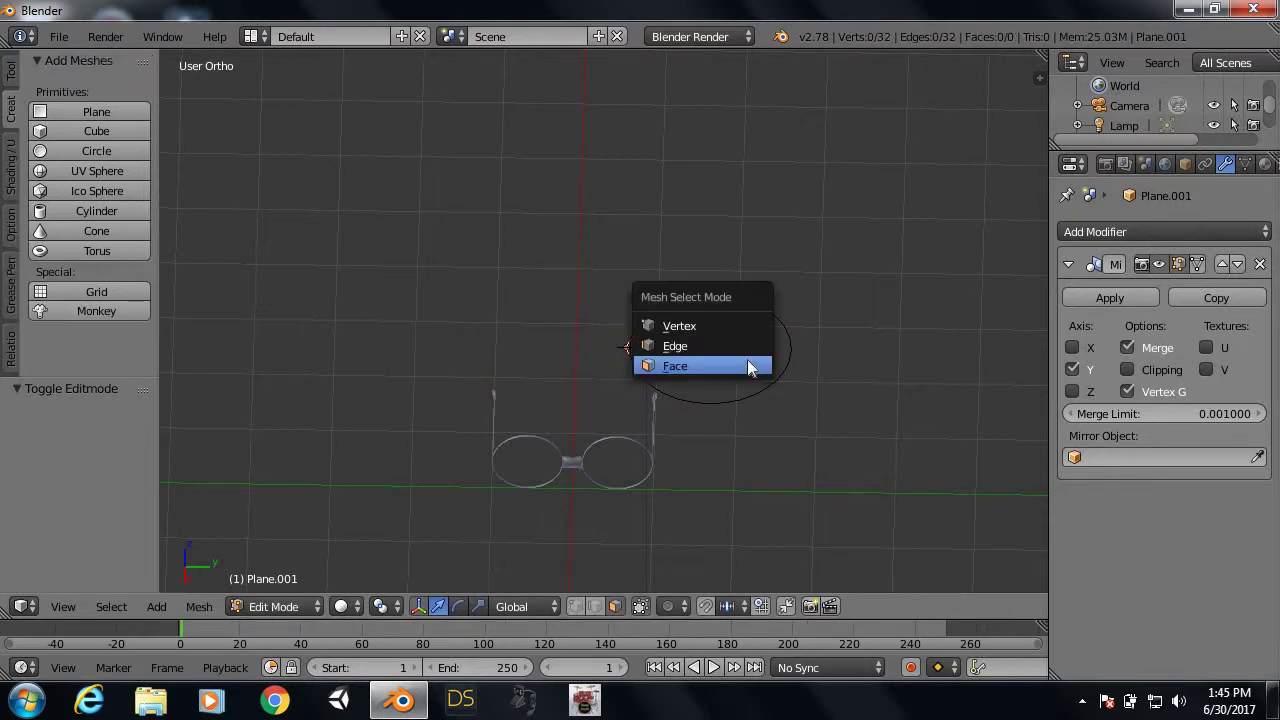
pyautogui.click(750, 349)
pyautogui.press('a')
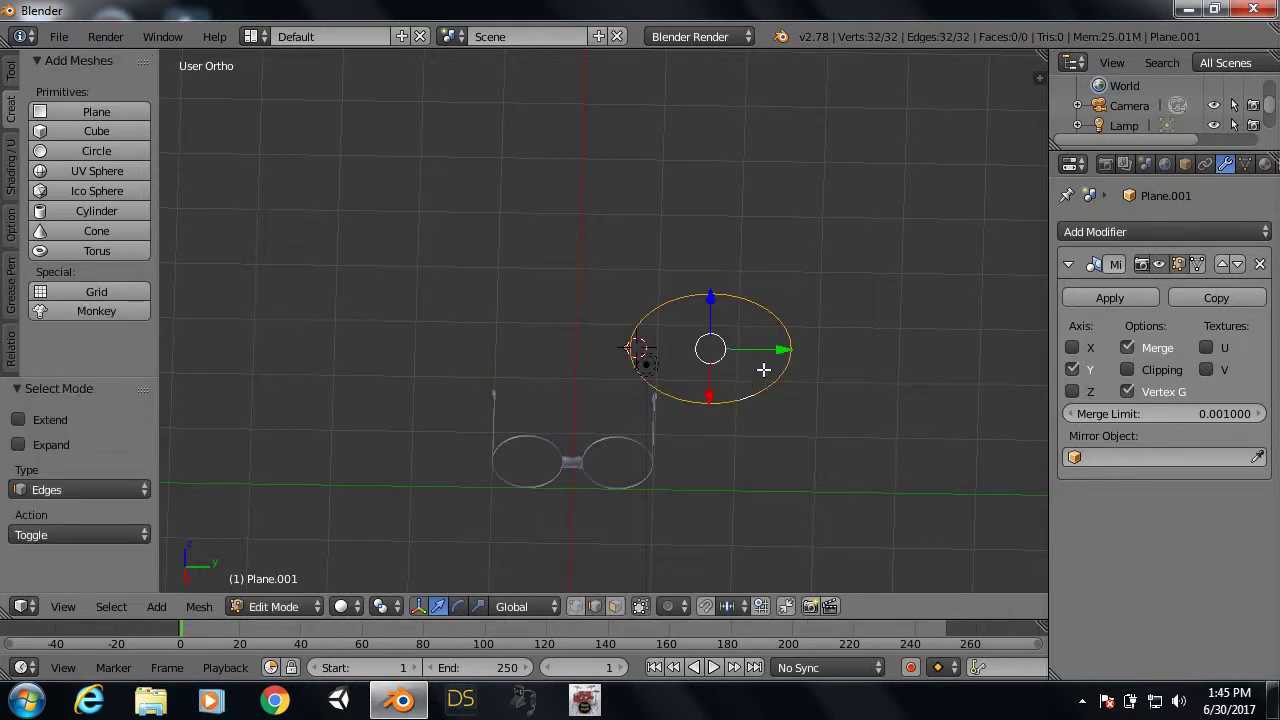
pyautogui.moveTo(712, 297); pyautogui.dragTo(708, 372)
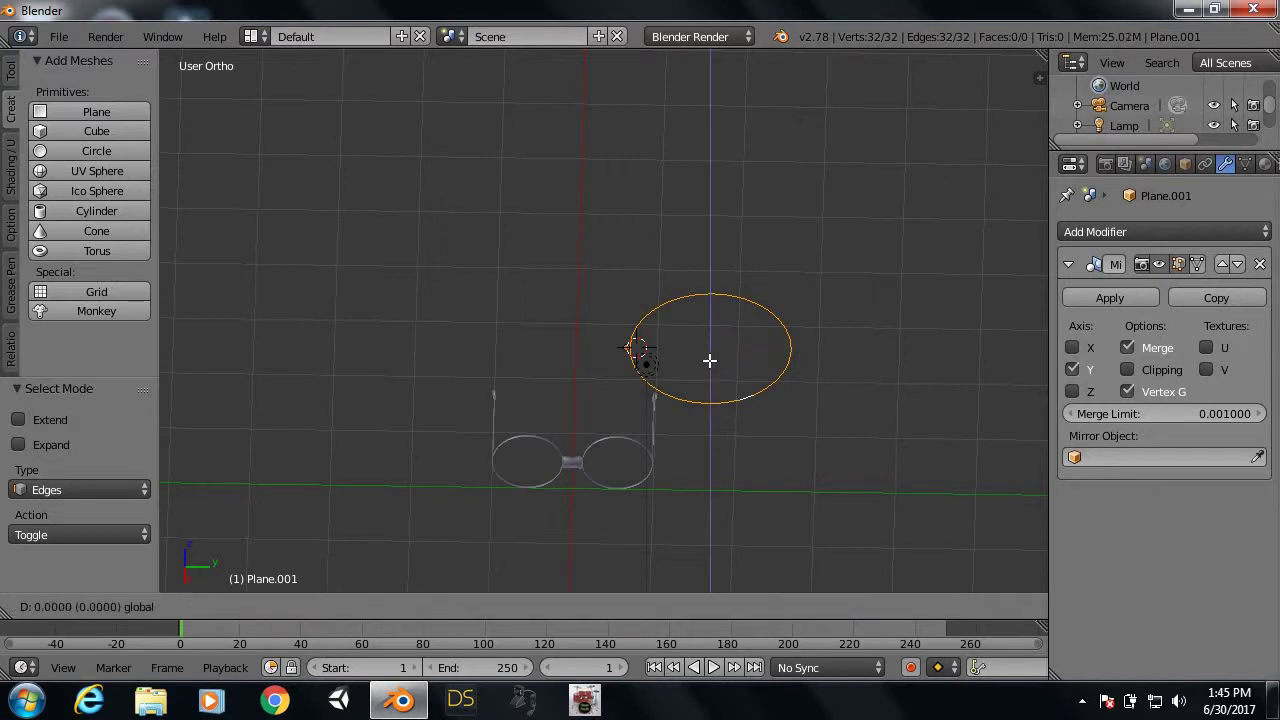
pyautogui.moveTo(702, 437)
pyautogui.mouseDown(button='middle')
pyautogui.moveTo(713, 287)
pyautogui.moveTo(711, 374)
pyautogui.moveTo(695, 373)
pyautogui.mouseUp(button='middle')
pyautogui.press('KP_3')
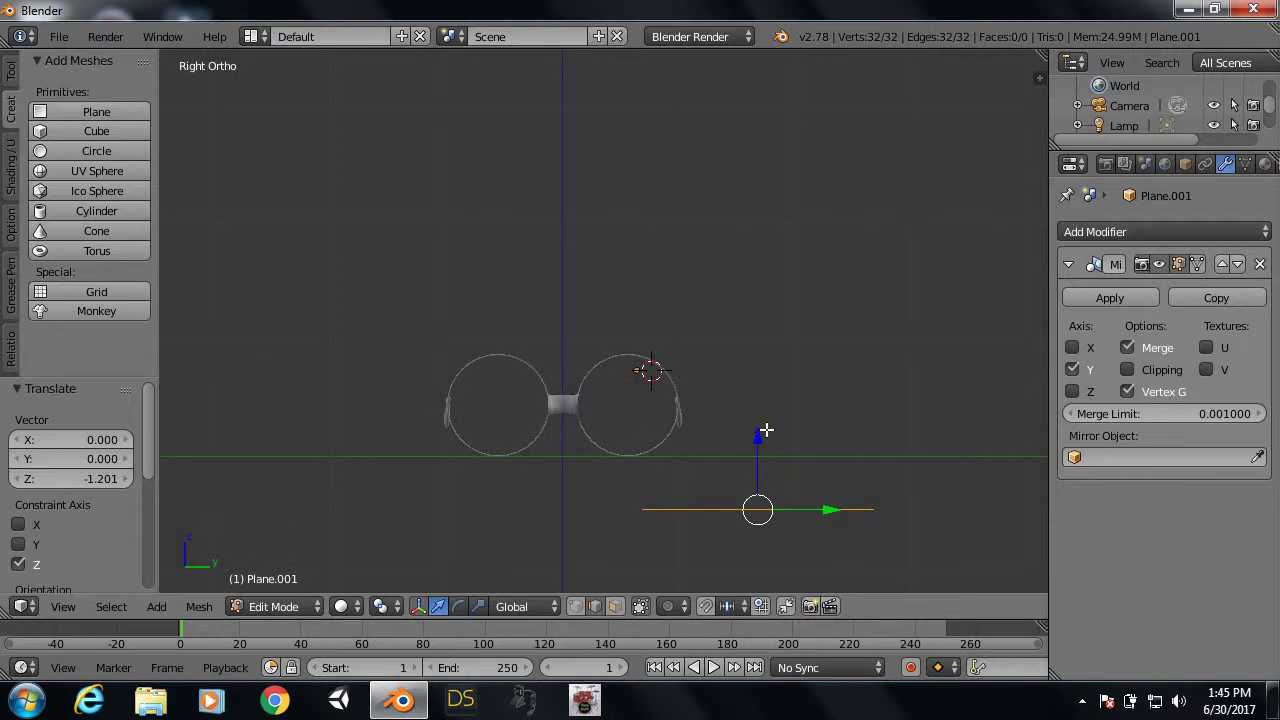
pyautogui.moveTo(766, 430); pyautogui.dragTo(757, 330)
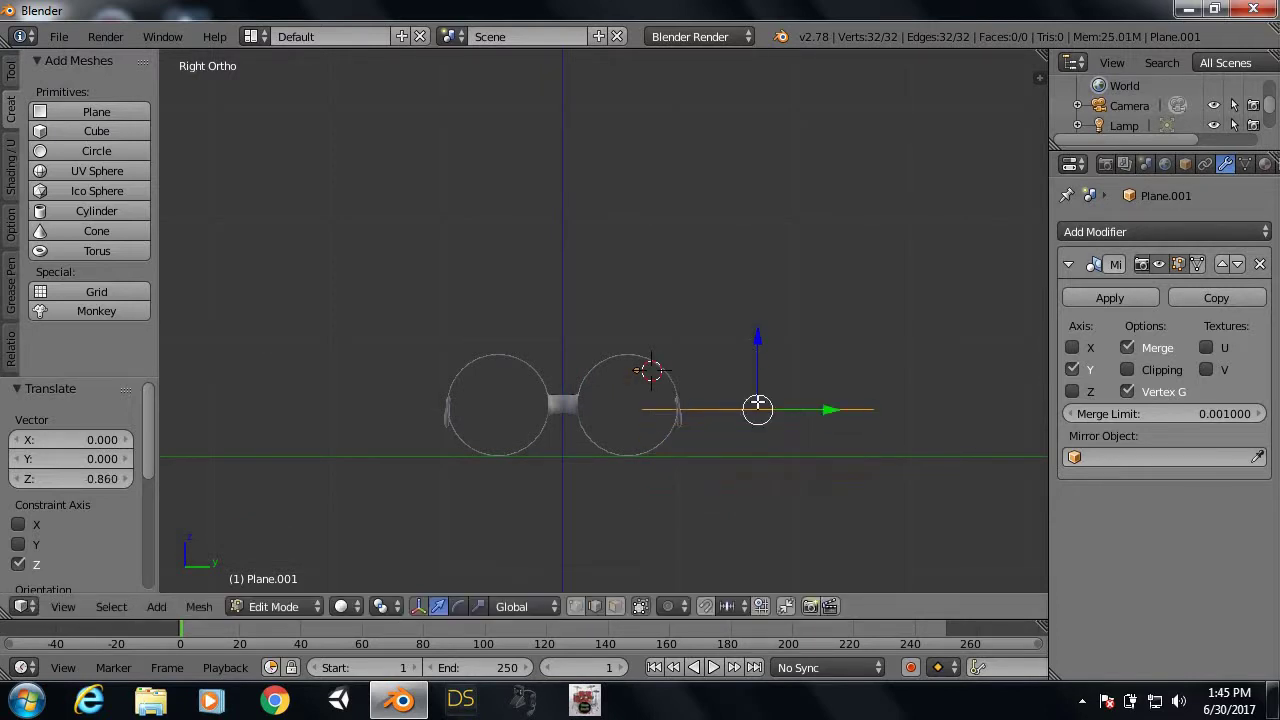
# Step: Rotate the circle 90° on X and 90° on Z to stand it upright
pyautogui.write('rx')
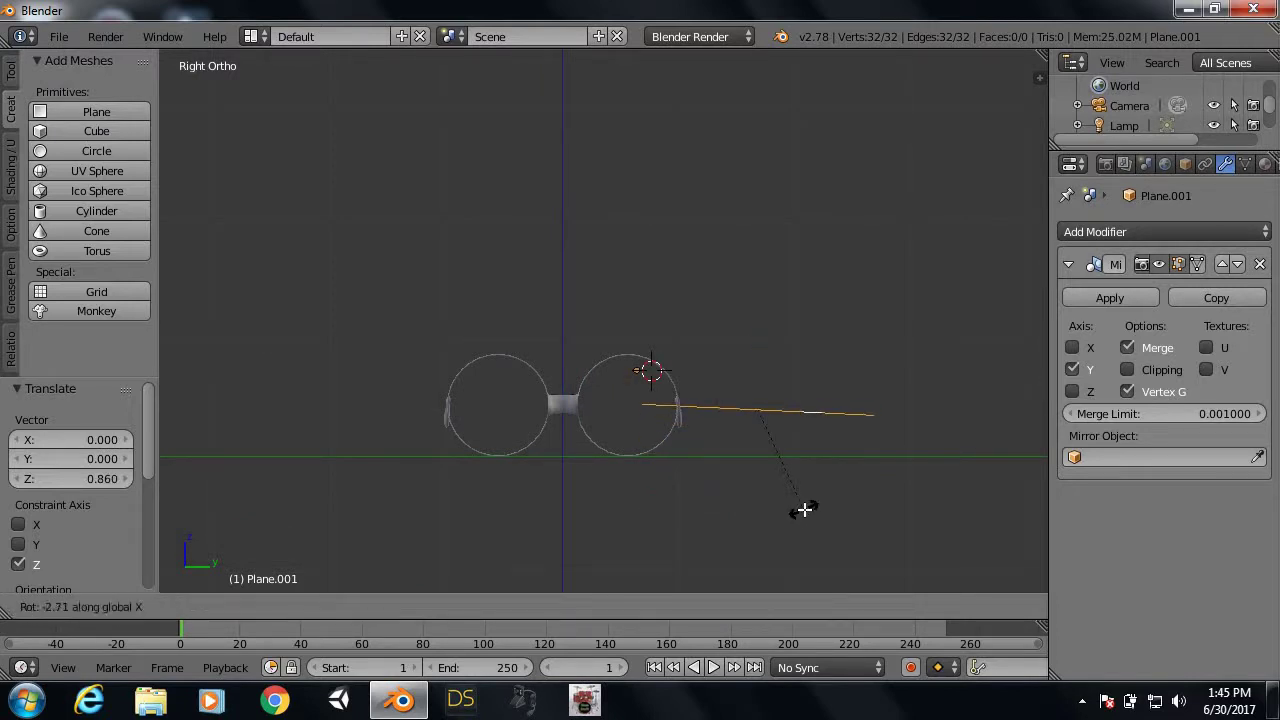
pyautogui.write('90')
pyautogui.press('Return')
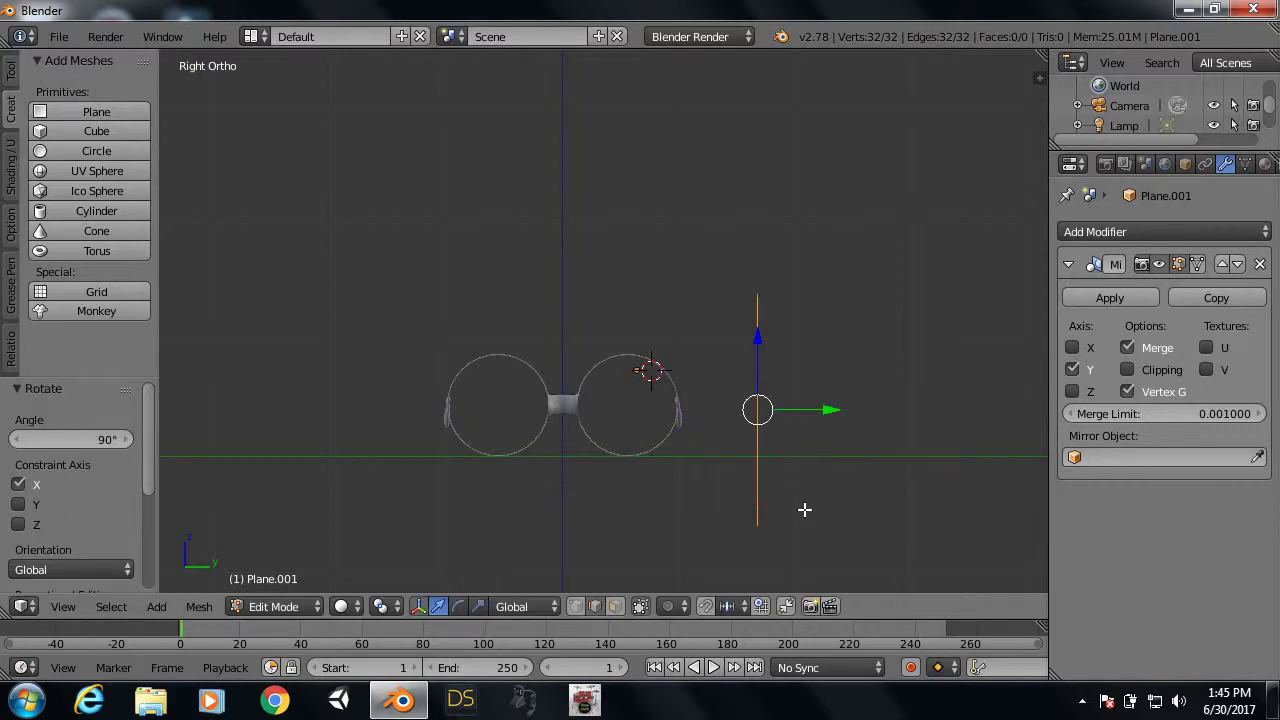
pyautogui.write('rz90')
pyautogui.press('Return')
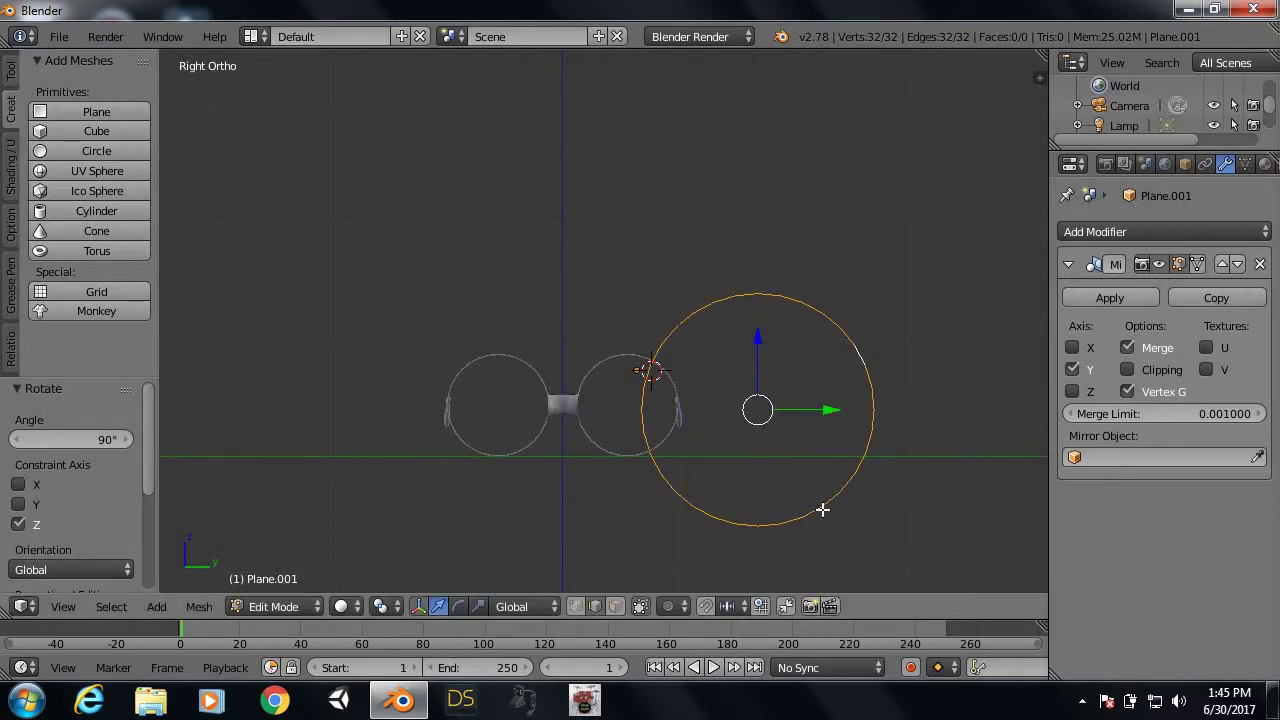
# Step: Slide the circle toward the right lens and nudge it sideways
pyautogui.moveTo(833, 406); pyautogui.dragTo(716, 466)
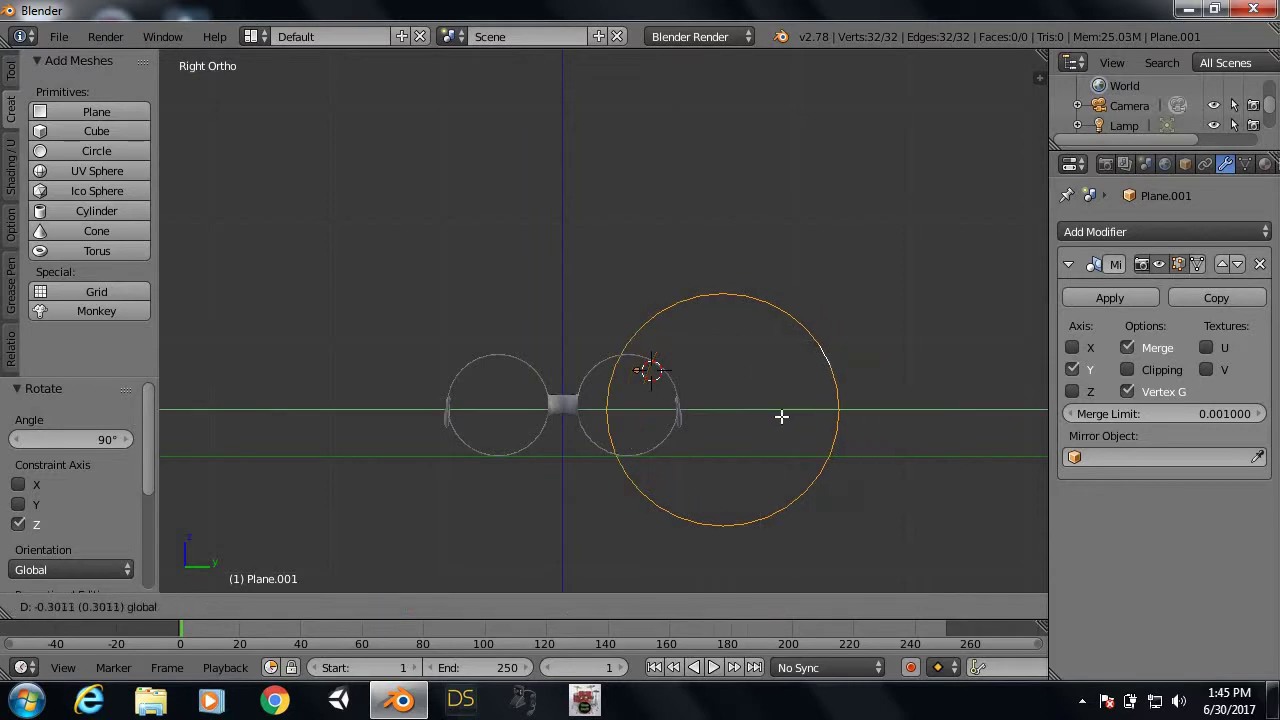
pyautogui.scroll(2, 716, 466)
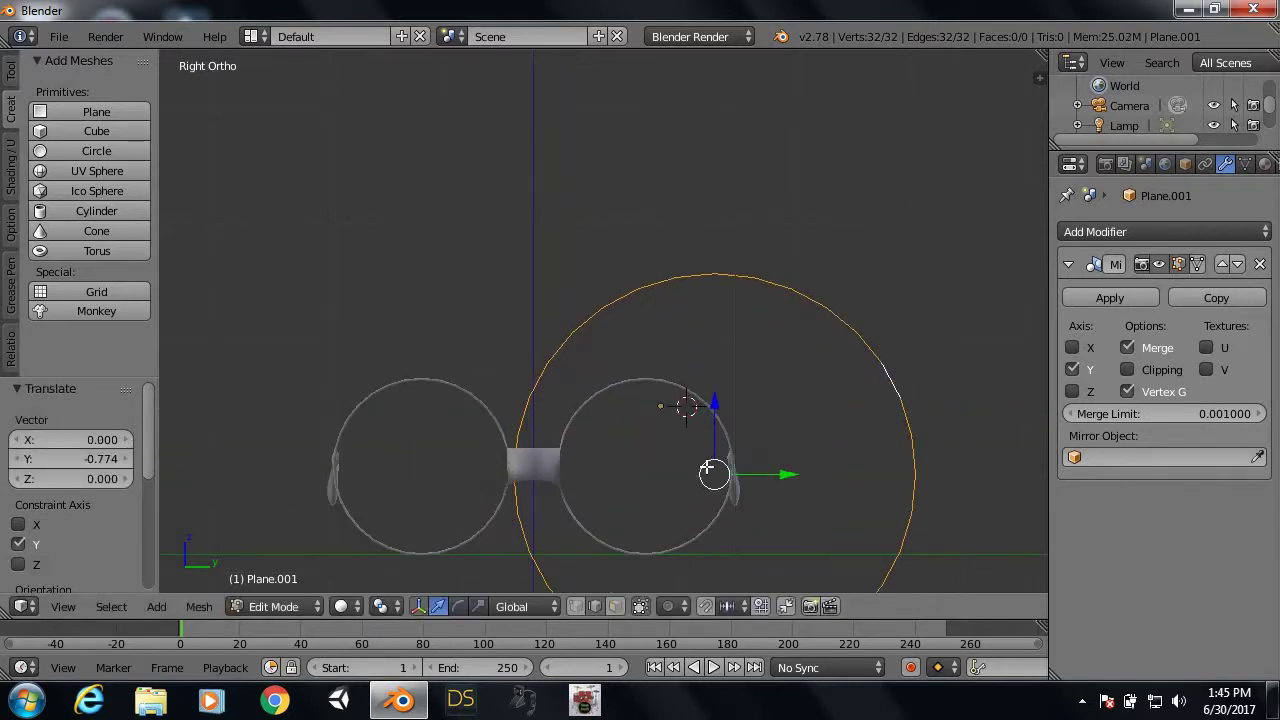
pyautogui.scroll(-3, 716, 466)
pyautogui.scroll(-1, 716, 466)
pyautogui.press('Tab')
pyautogui.press('Tab')
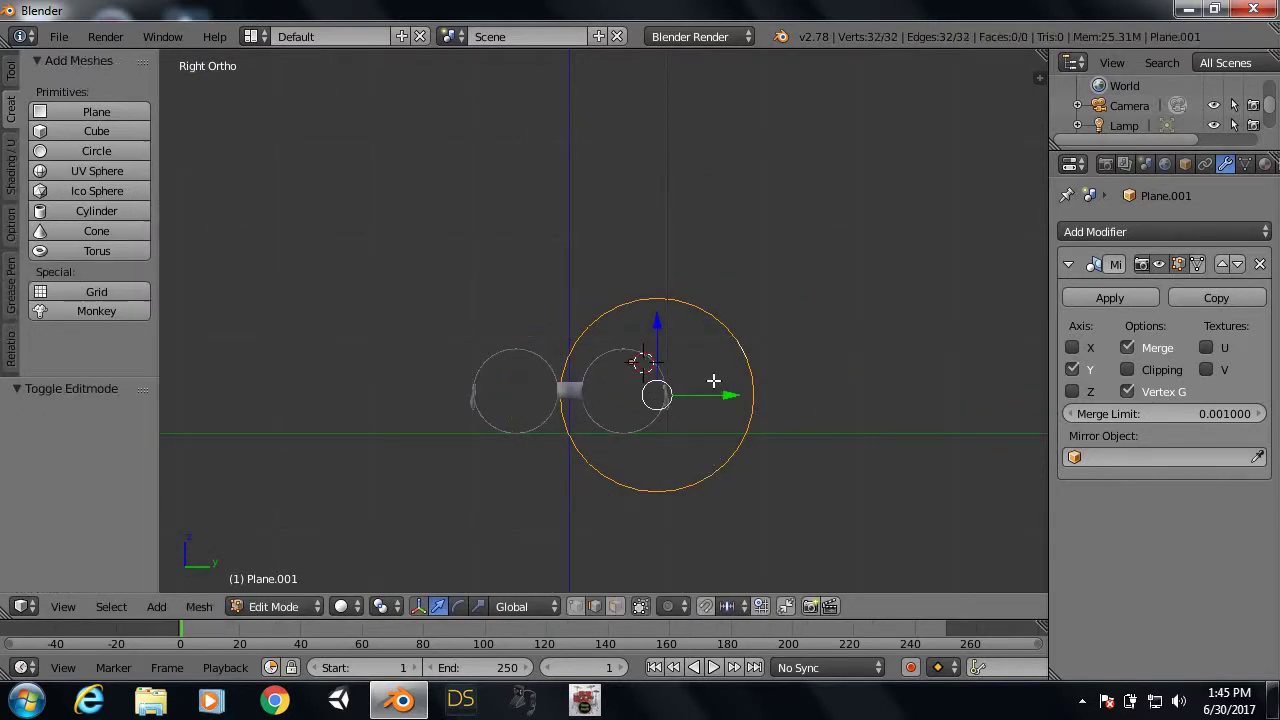
pyautogui.moveTo(731, 397); pyautogui.dragTo(751, 400)
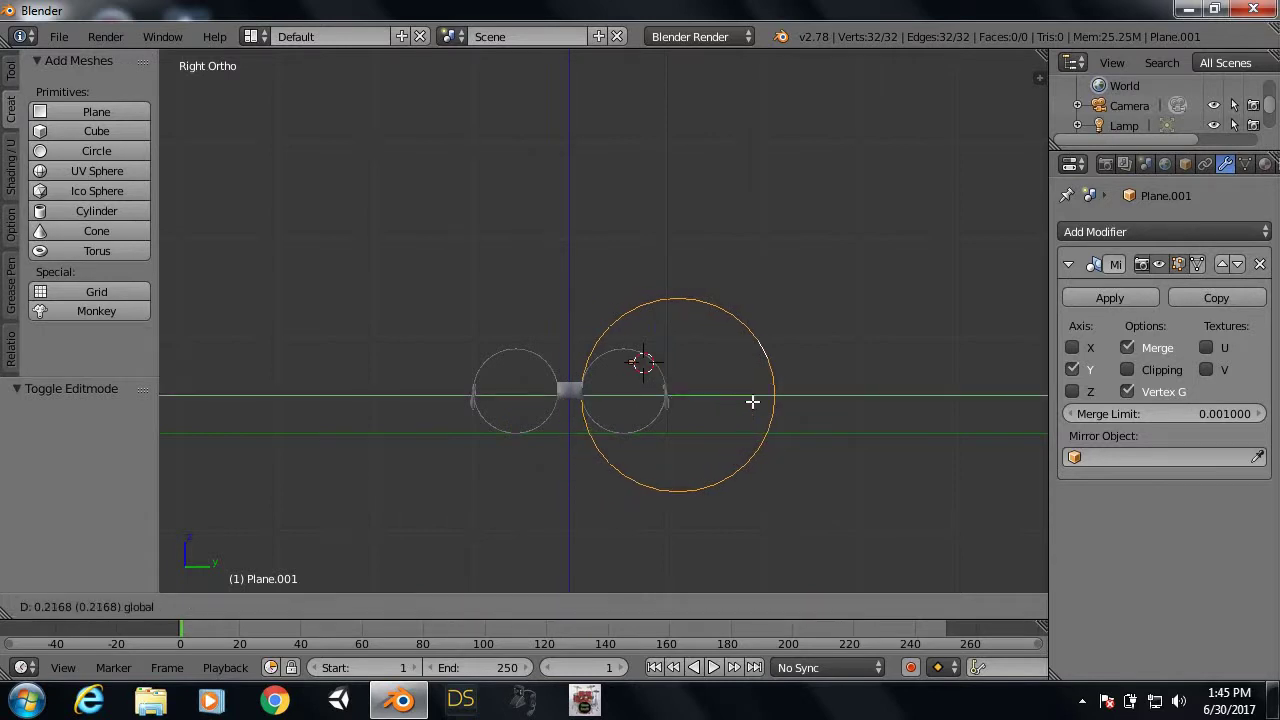
pyautogui.press('Tab')
pyautogui.press('Tab')
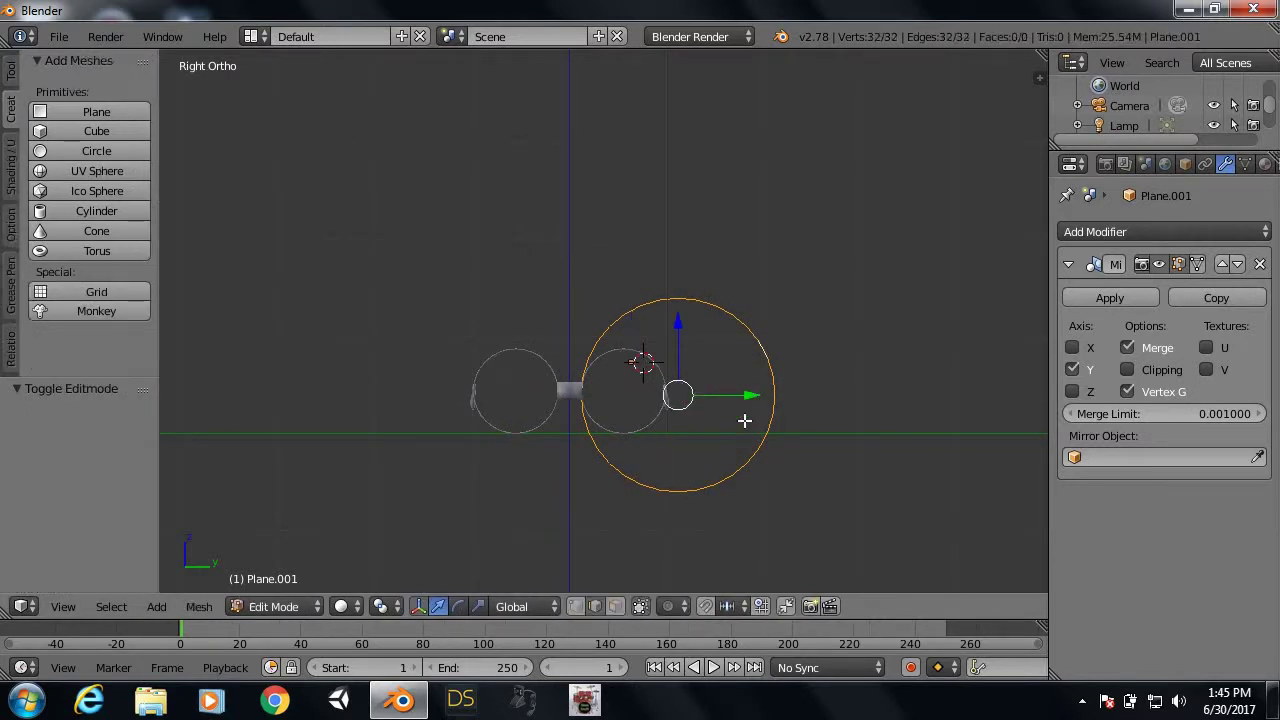
# Step: Shrink the circle and centre it inside the right rim
pyautogui.press('s')
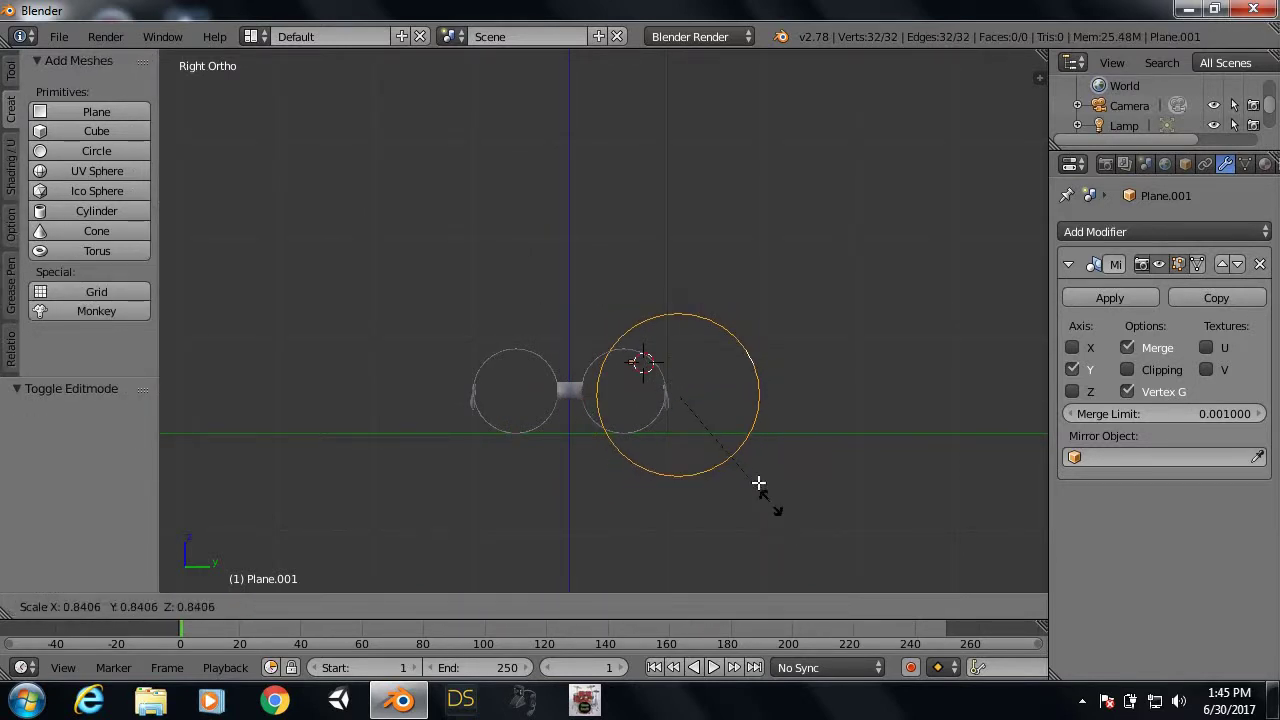
pyautogui.click(734, 436)
pyautogui.moveTo(752, 397)
pyautogui.mouseDown()
pyautogui.moveTo(703, 410)
pyautogui.moveTo(654, 471)
pyautogui.mouseUp()
pyautogui.scroll(4, 650, 472)
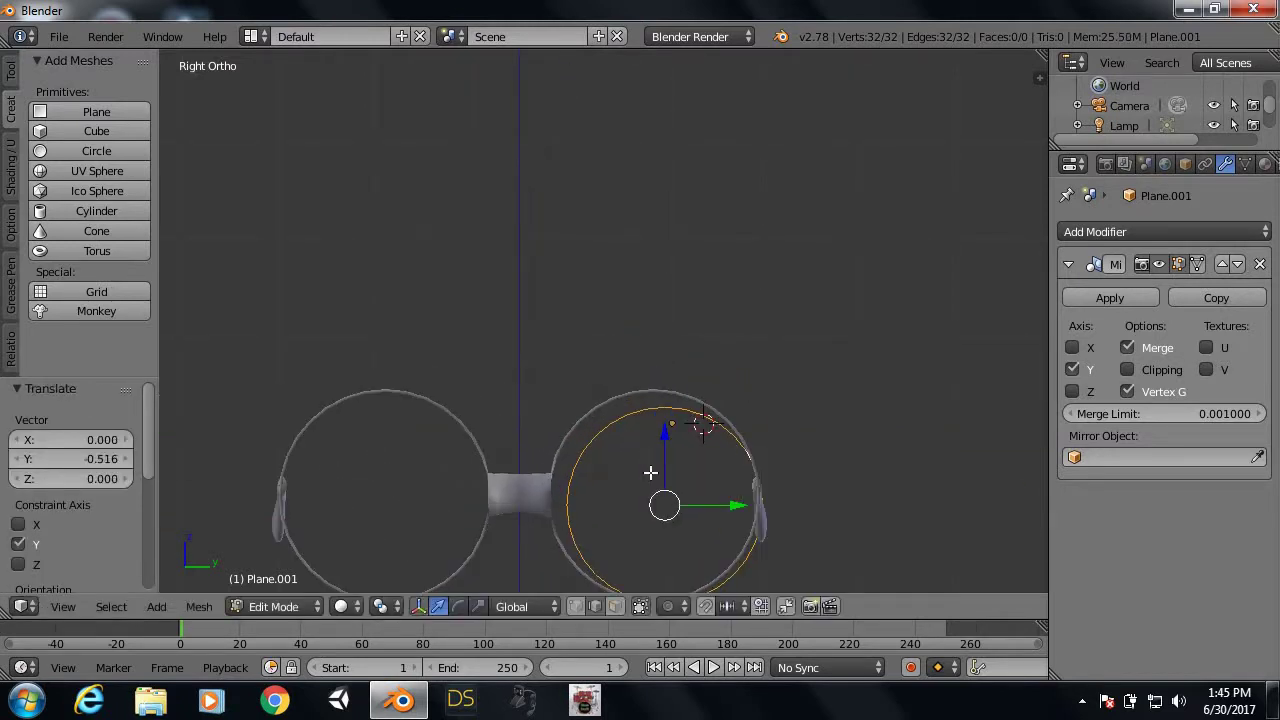
pyautogui.scroll(1, 634, 347)
pyautogui.scroll(2, 632, 347)
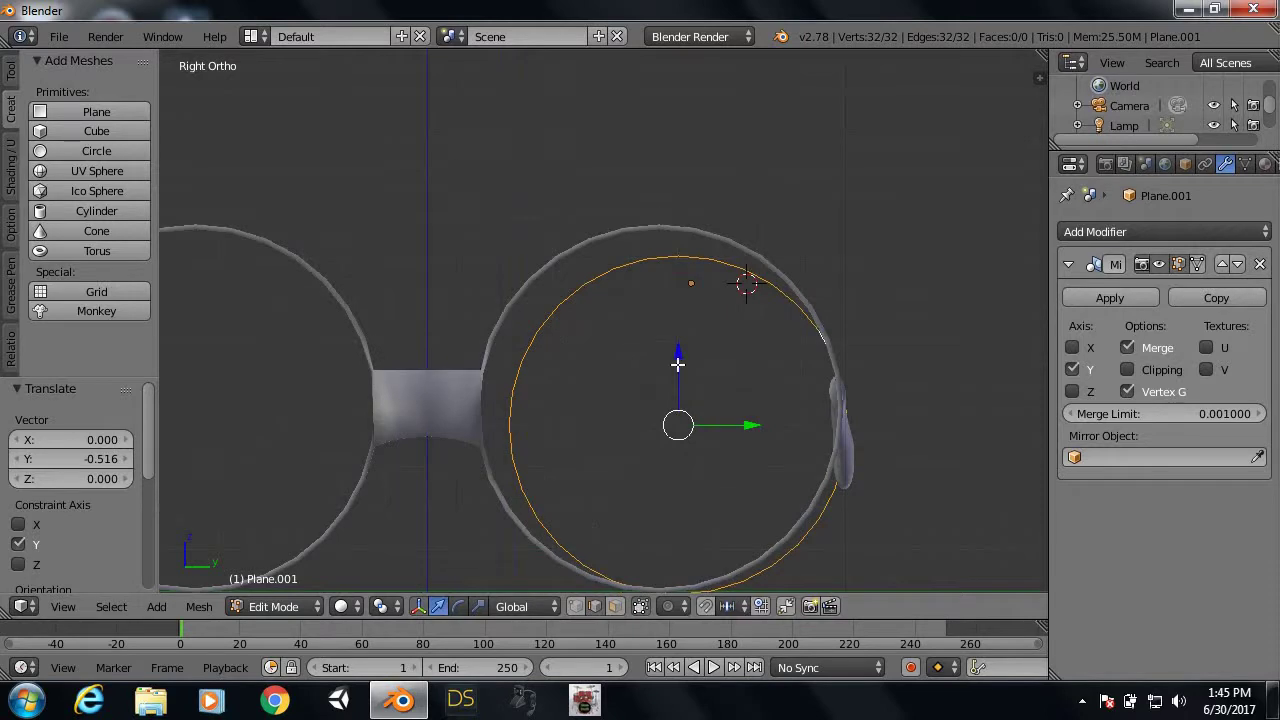
pyautogui.moveTo(677, 365); pyautogui.dragTo(677, 340)
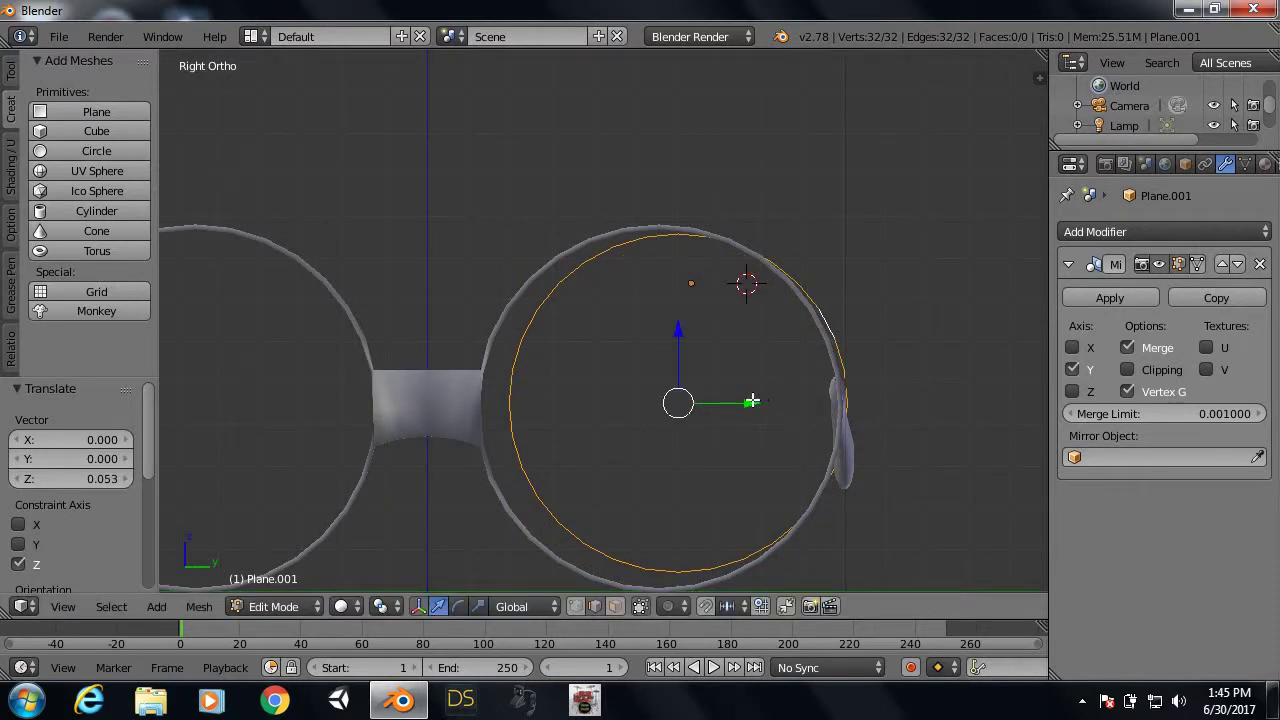
pyautogui.moveTo(751, 401); pyautogui.dragTo(731, 407)
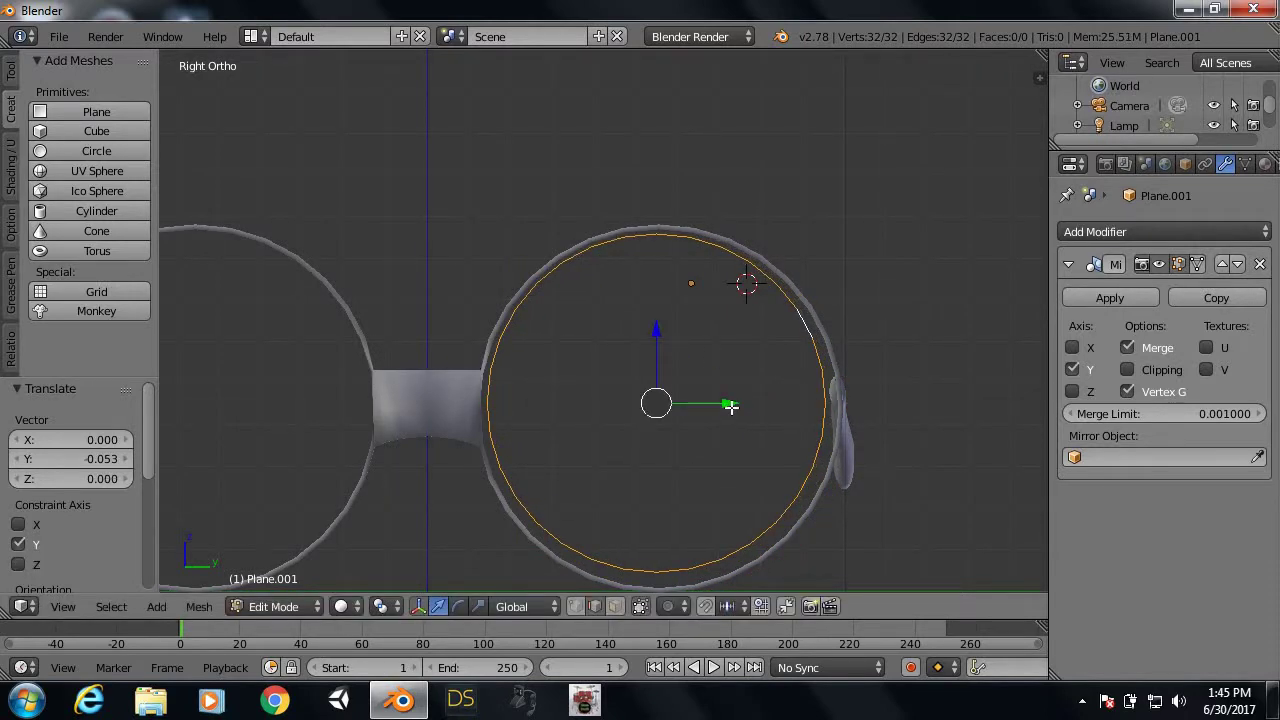
pyautogui.keyDown('shift'); pyautogui.moveTo(731, 407); pyautogui.dragTo(727, 321, button='middle'); pyautogui.keyUp('shift')
# Step: Enlarge the circle toward the rim size and adjust its height along Z
pyautogui.press('s')
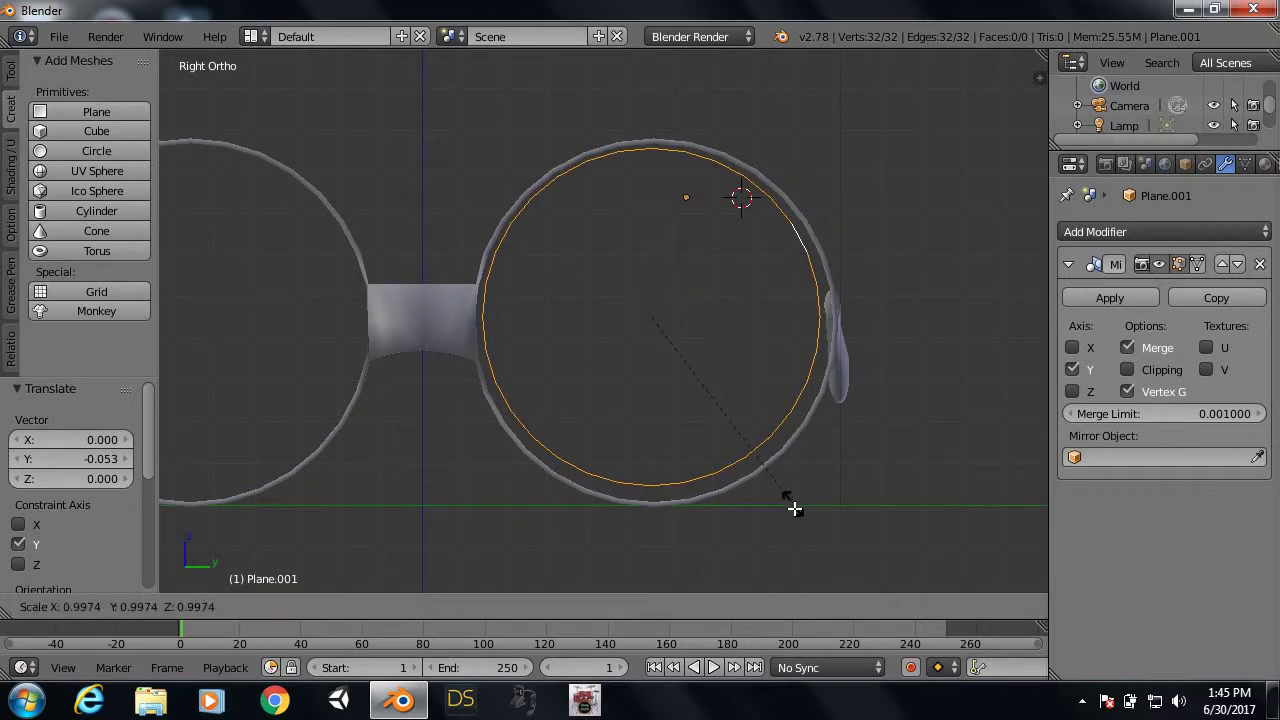
pyautogui.click(797, 514)
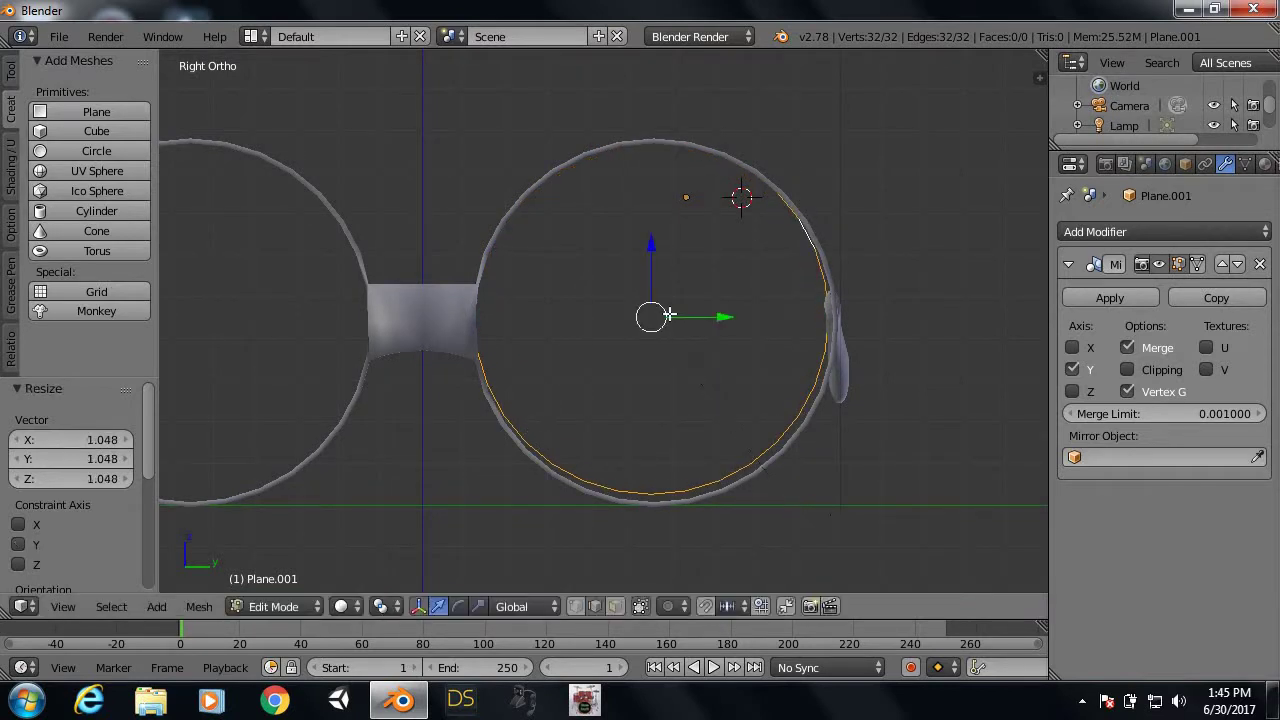
pyautogui.press('g')
pyautogui.press('z')
pyautogui.click(654, 258)
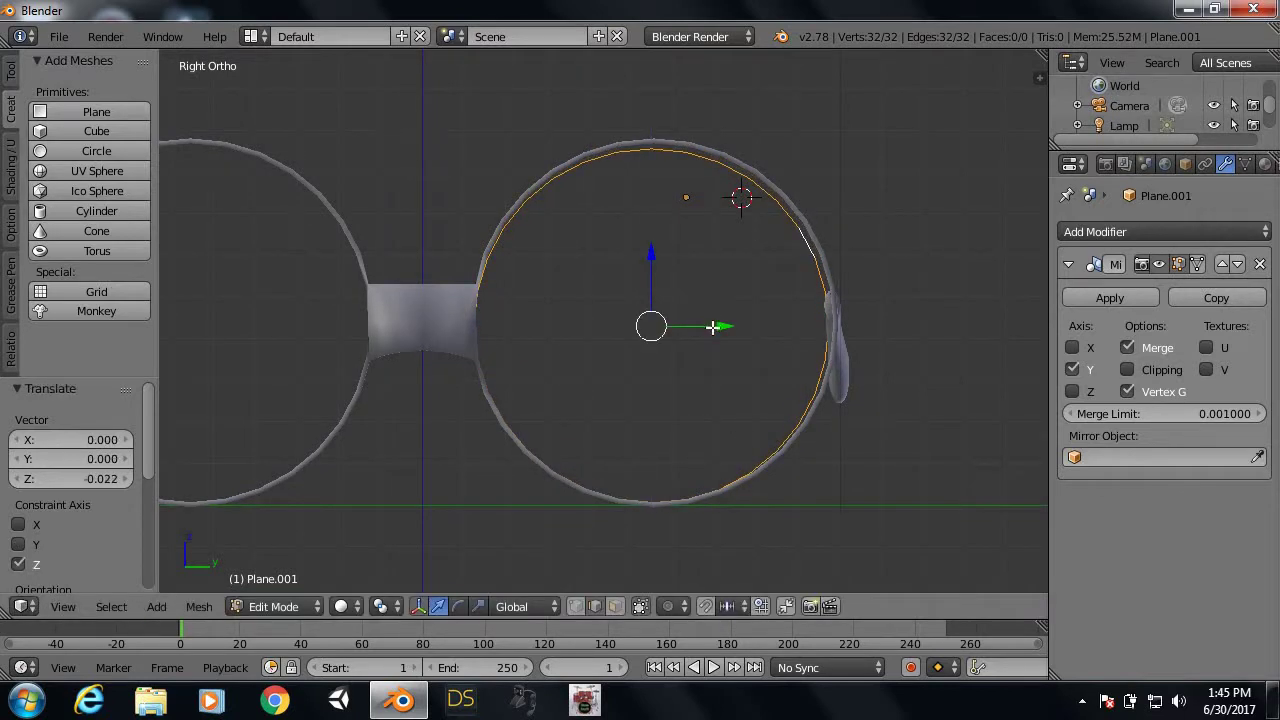
pyautogui.moveTo(712, 327); pyautogui.dragTo(714, 328)
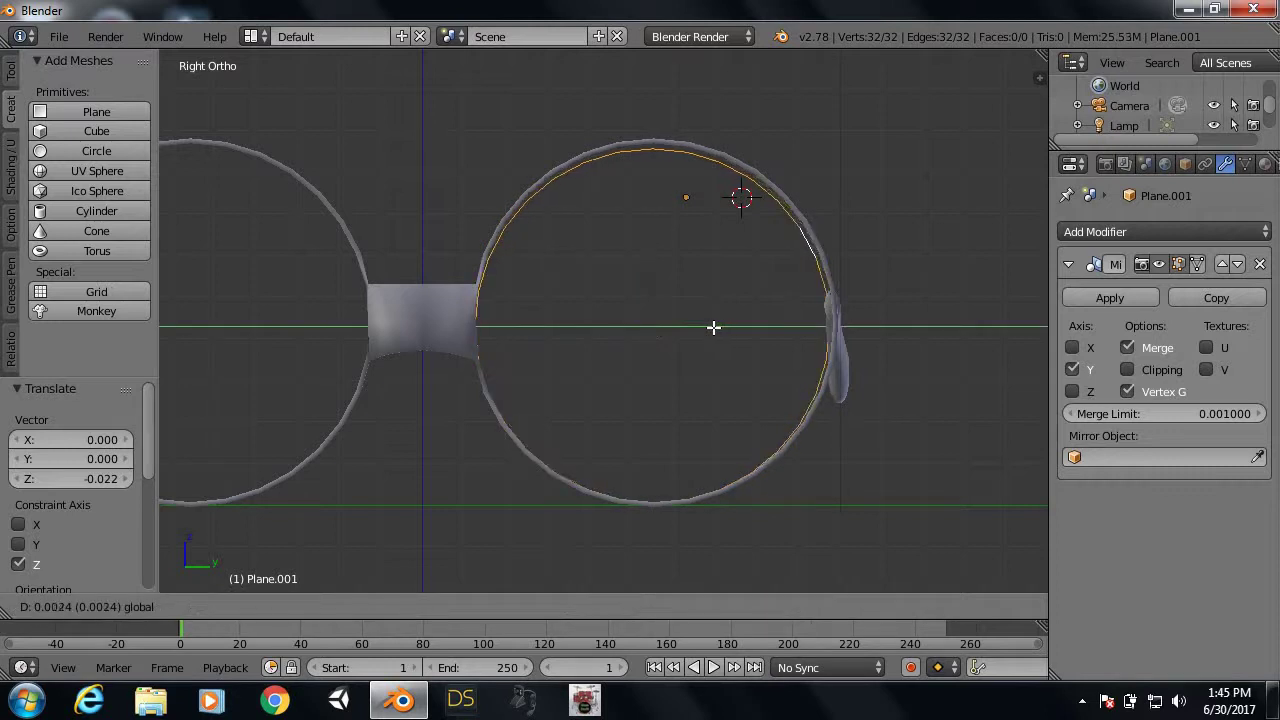
pyautogui.moveTo(652, 253); pyautogui.dragTo(652, 252)
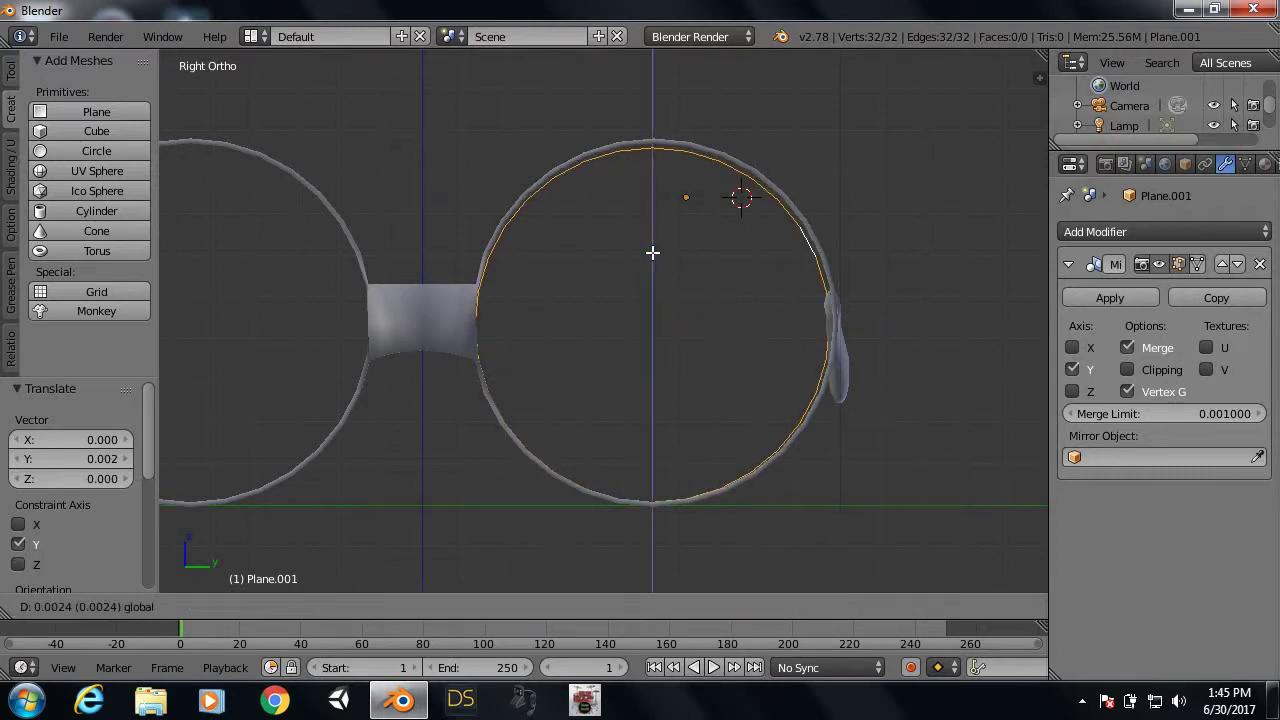
# Step: Scale the circle to 1.019, fine-tune its position by 0.005 on Y, and exit edit mode
pyautogui.press('s')
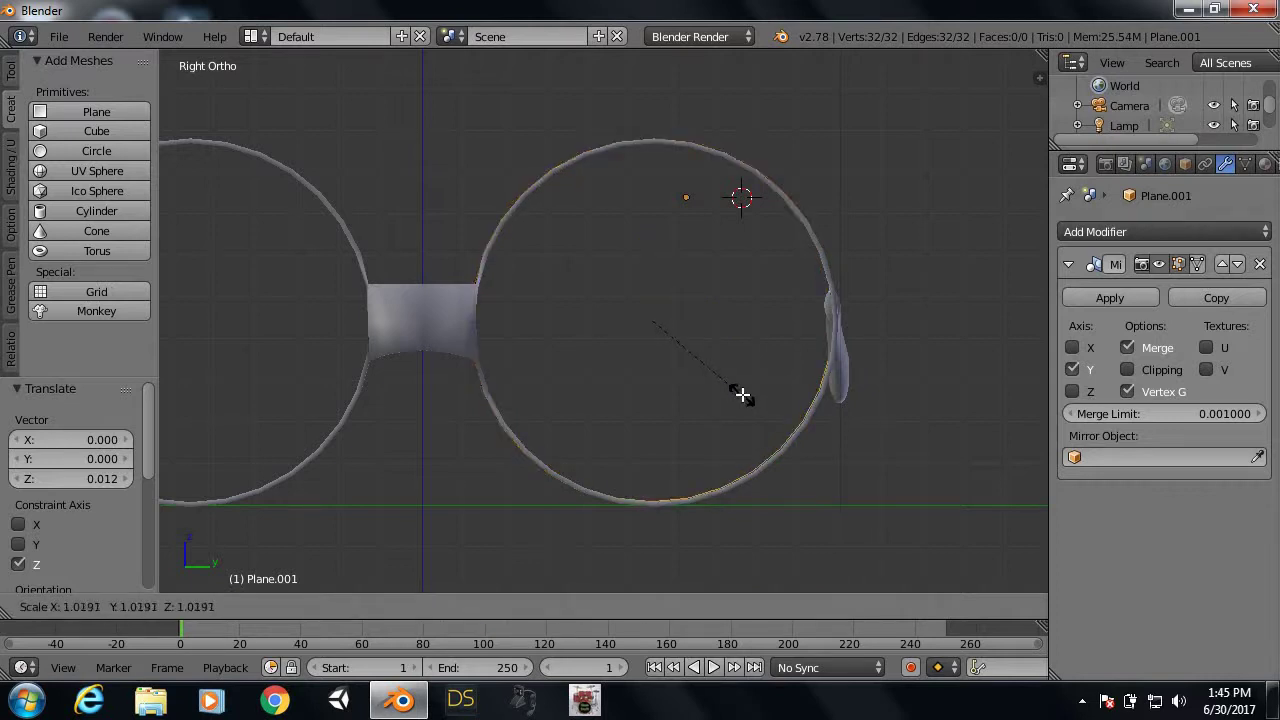
pyautogui.click(740, 393)
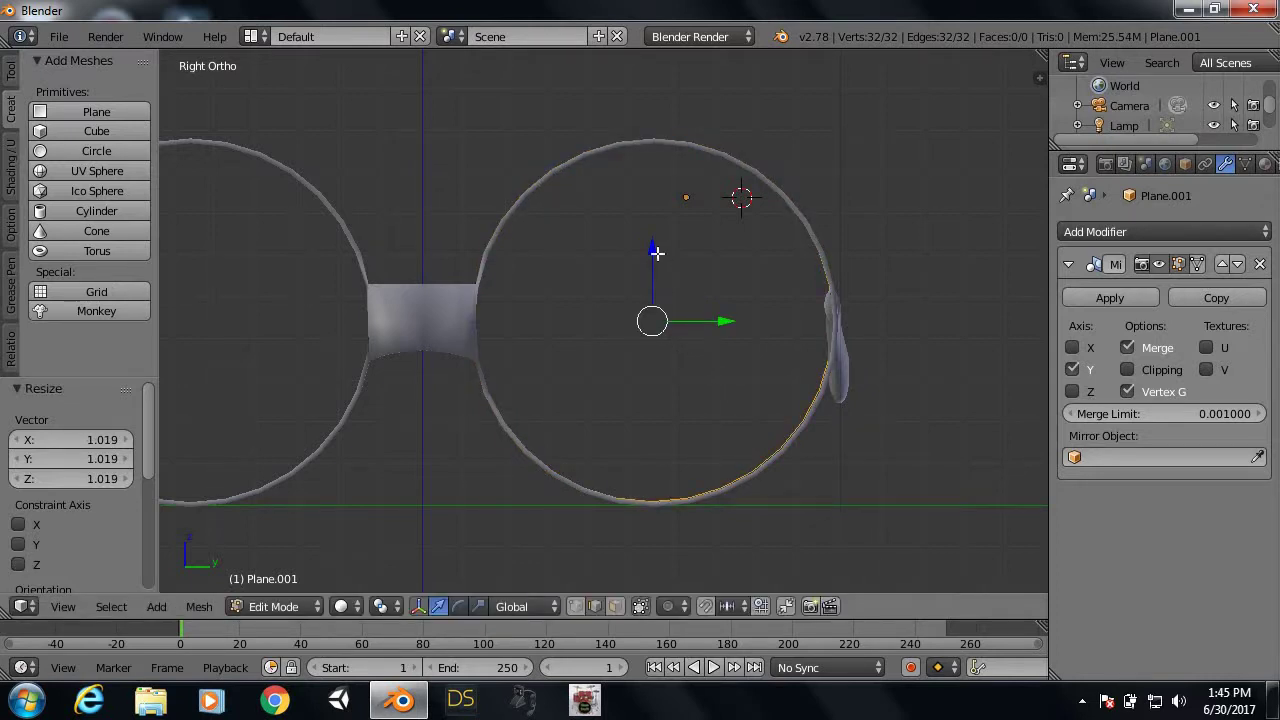
pyautogui.moveTo(656, 253); pyautogui.dragTo(656, 258)
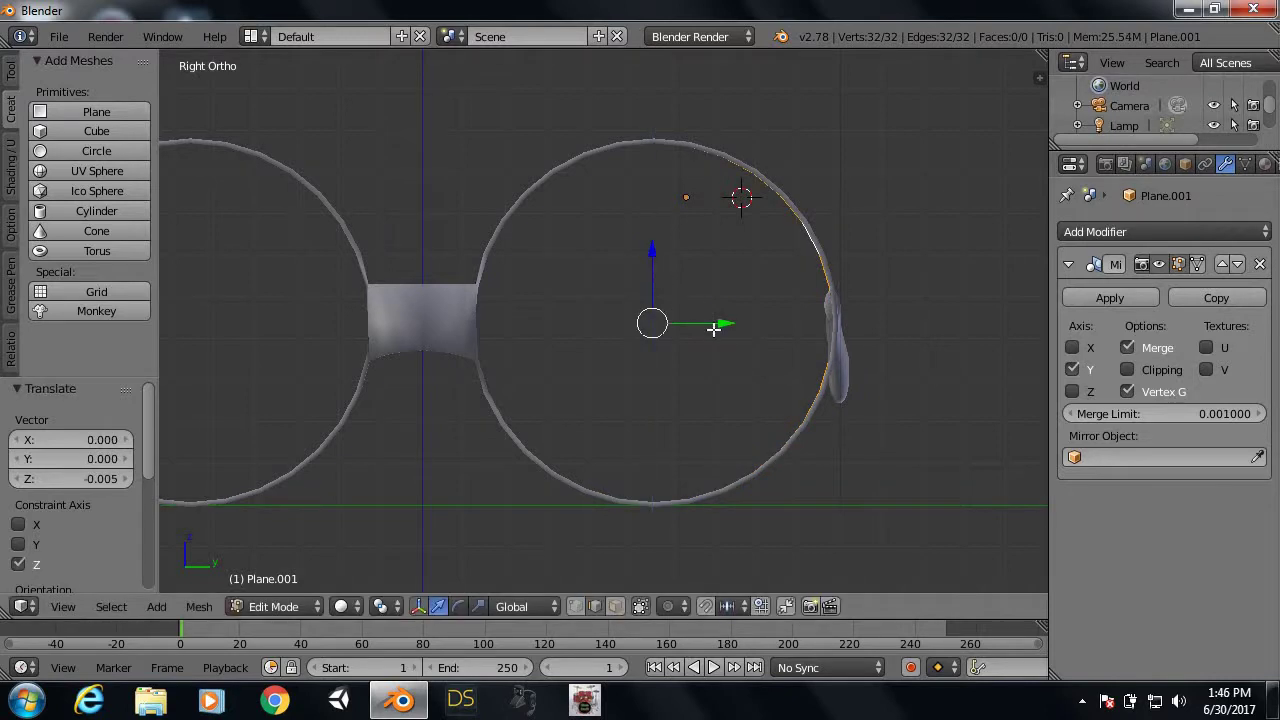
pyautogui.moveTo(722, 323); pyautogui.dragTo(726, 323)
pyautogui.moveTo(826, 360)
pyautogui.mouseDown(button='middle')
pyautogui.moveTo(700, 371)
pyautogui.moveTo(640, 406)
pyautogui.moveTo(570, 401)
pyautogui.moveTo(752, 413)
pyautogui.moveTo(815, 397)
pyautogui.moveTo(772, 361)
pyautogui.moveTo(801, 401)
pyautogui.moveTo(806, 443)
pyautogui.moveTo(805, 389)
pyautogui.mouseUp(button='middle')
pyautogui.press('Tab')
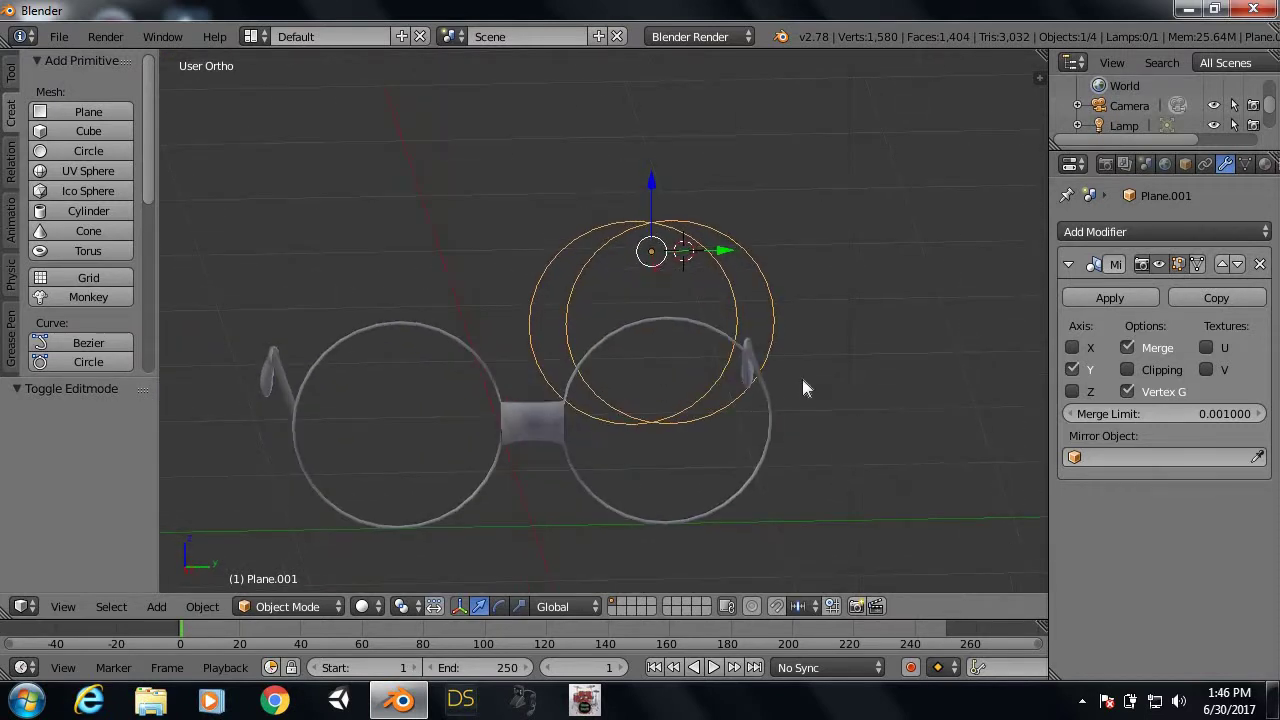
# Step: Toggle mirror clipping on and off while shifting the ring pair sideways
pyautogui.click(1128, 370)
pyautogui.moveTo(724, 252)
pyautogui.mouseDown()
pyautogui.moveTo(806, 251)
pyautogui.moveTo(737, 260)
pyautogui.mouseUp()
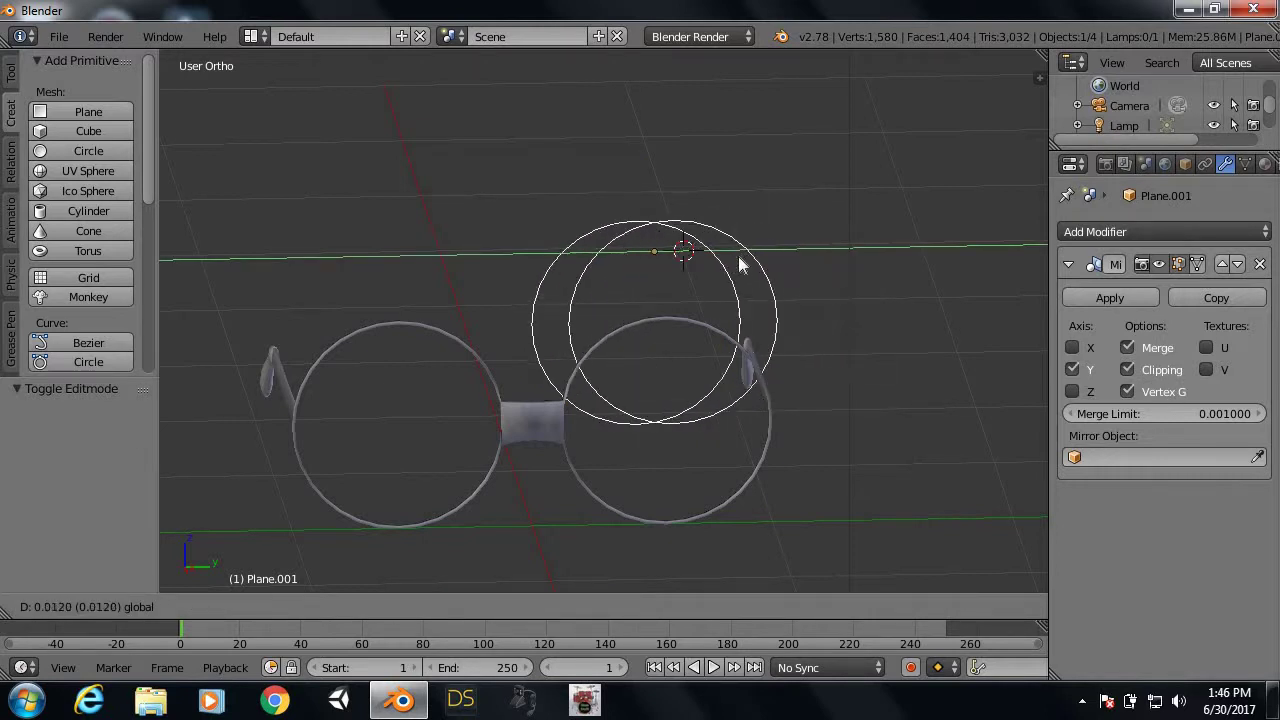
pyautogui.click(1130, 369)
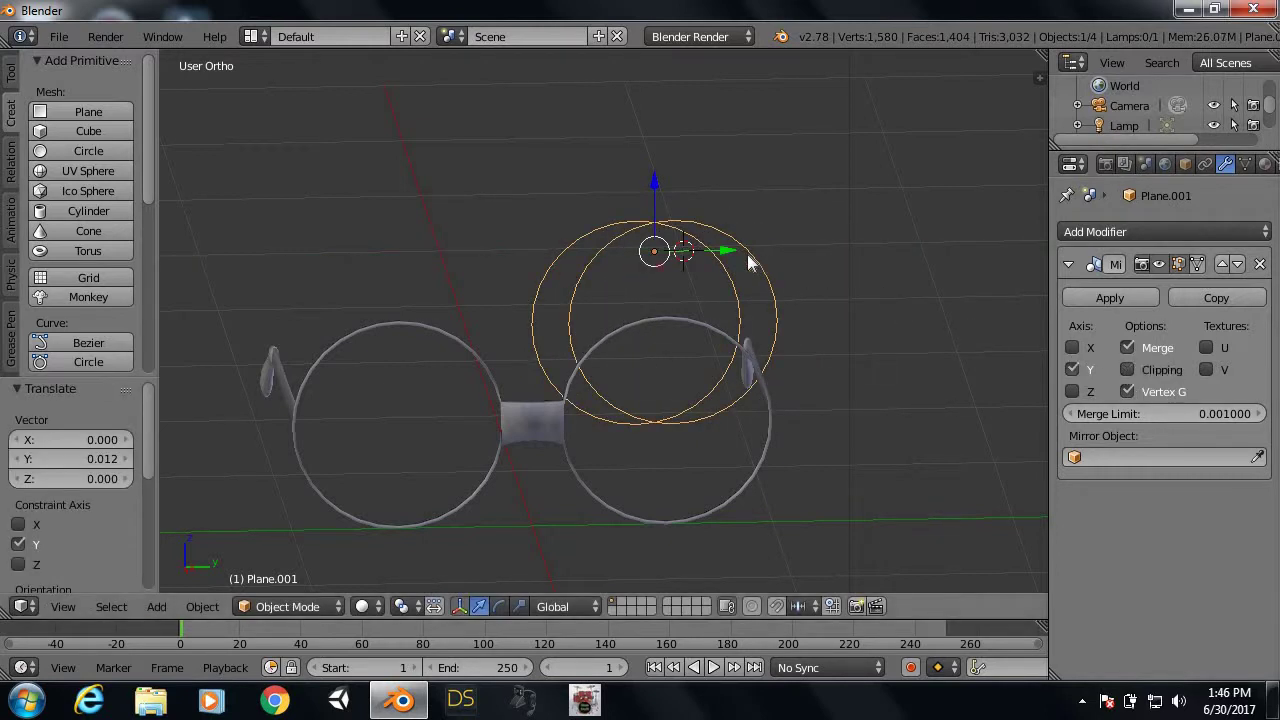
pyautogui.moveTo(724, 252); pyautogui.dragTo(733, 281)
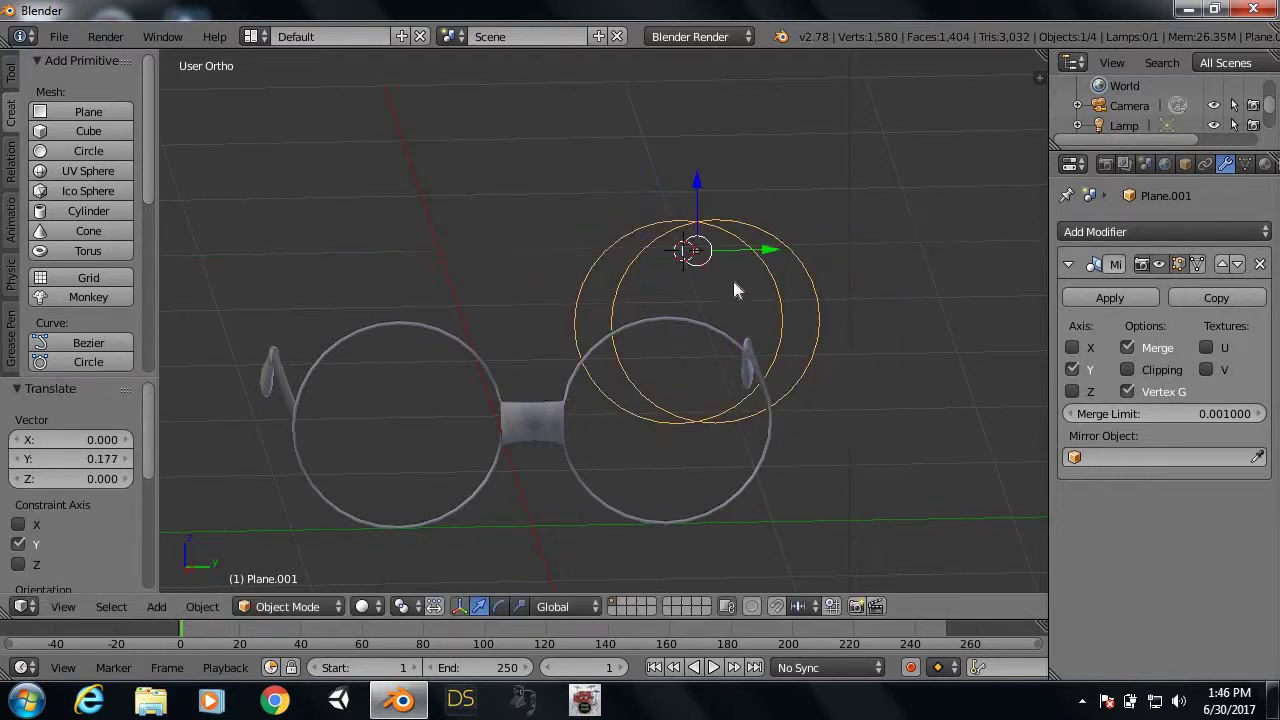
# Step: Move the ring along X in edit mode, then return to object mode
pyautogui.press('Tab')
pyautogui.moveTo(800, 323); pyautogui.dragTo(598, 357, button='middle')
pyautogui.press('g')
pyautogui.press('x')
pyautogui.click(266, 380)
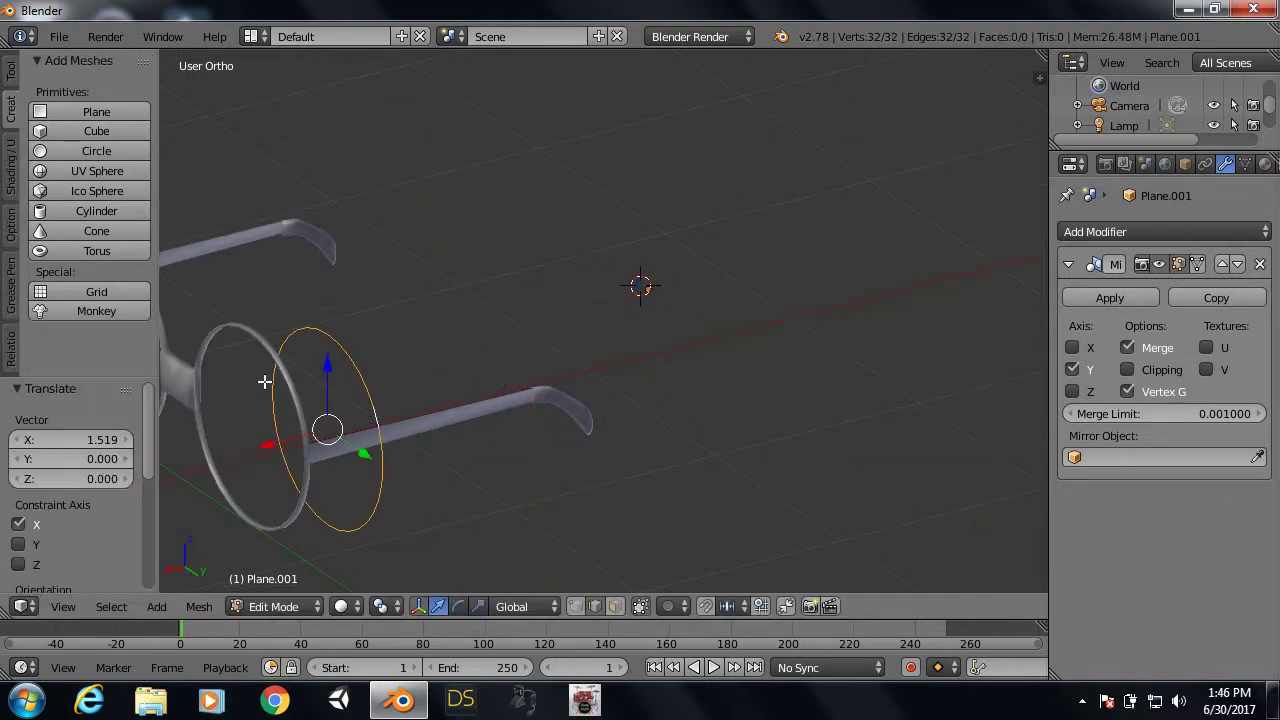
pyautogui.press('Tab')
# Step: Delete the mirrored circle object Plane.001 from a near-front view
pyautogui.moveTo(320, 368)
pyautogui.mouseDown(button='middle')
pyautogui.moveTo(503, 335)
pyautogui.moveTo(478, 338)
pyautogui.moveTo(470, 321)
pyautogui.mouseUp(button='middle')
pyautogui.scroll(2, 708, 404)
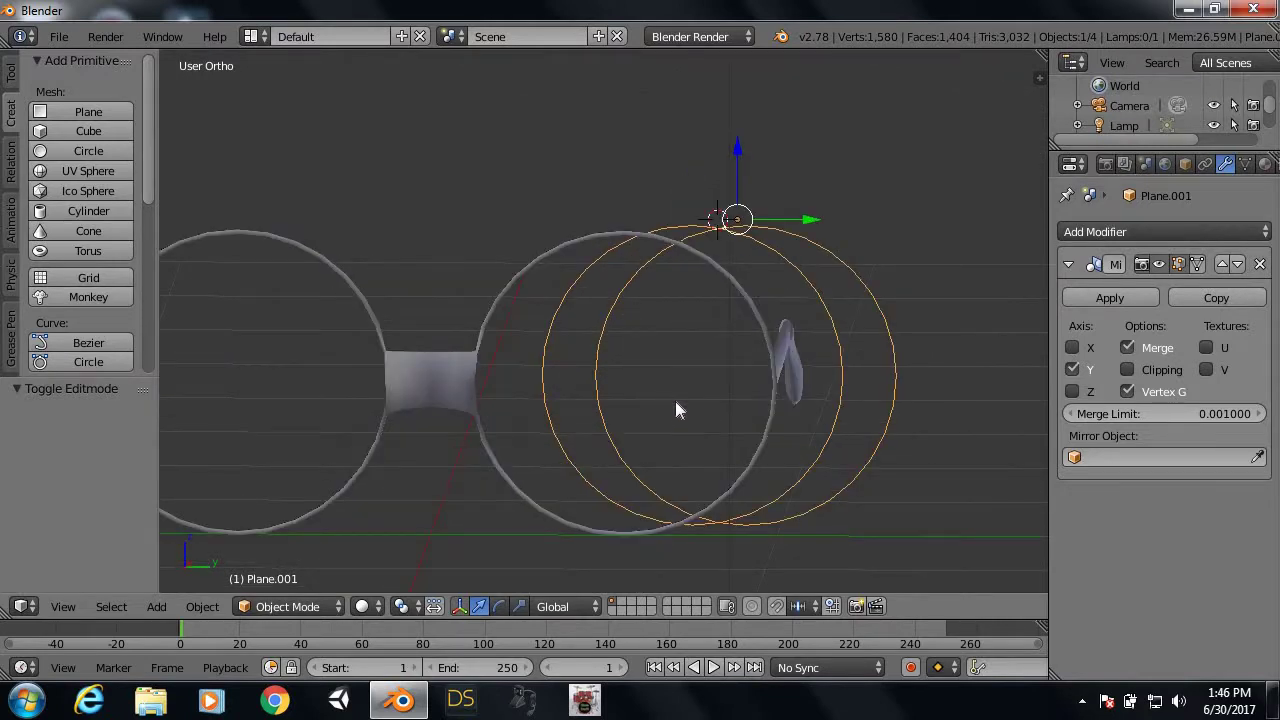
pyautogui.scroll(-3, 677, 409)
pyautogui.press('x')
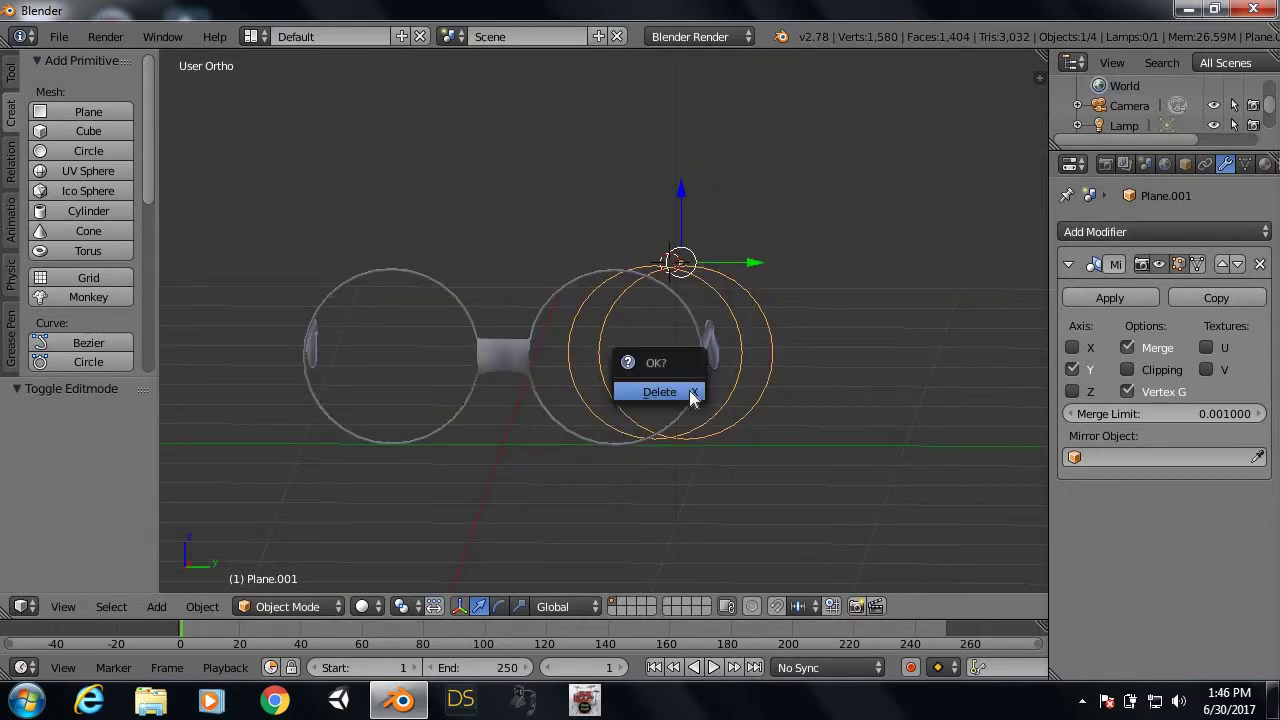
pyautogui.click(689, 390)
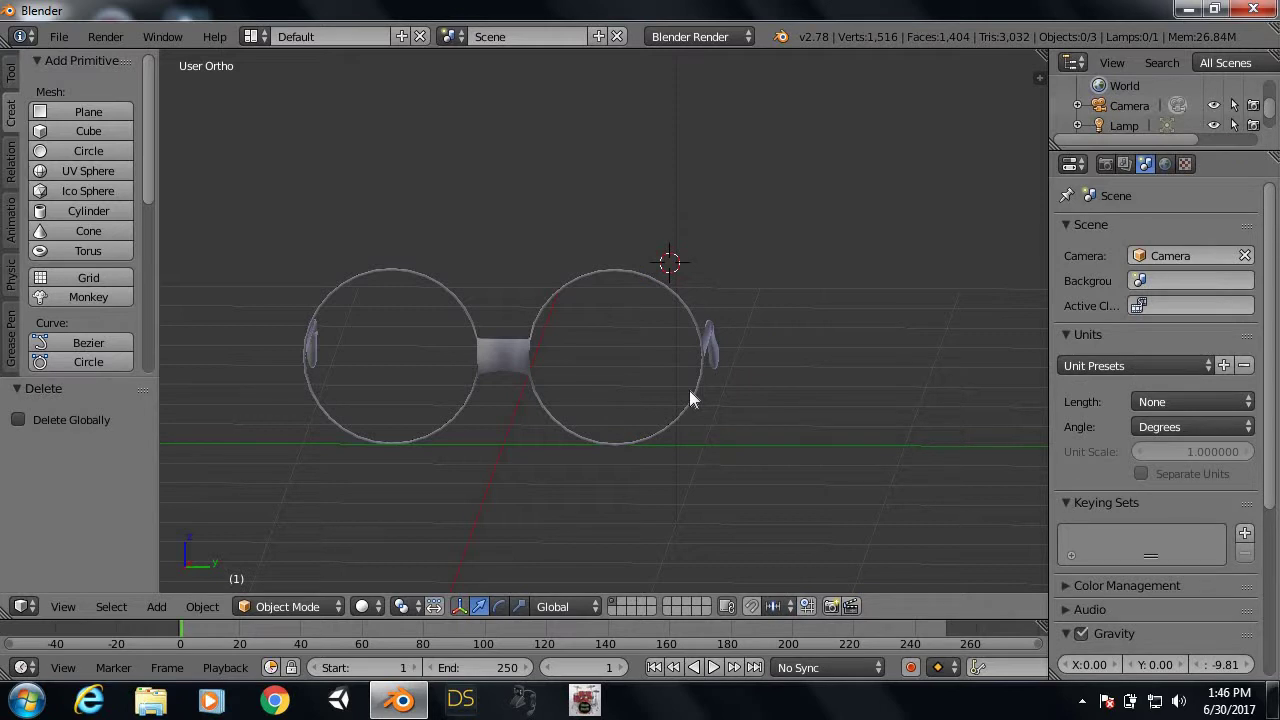
# Step: Select the glasses frame, then add, move along Y and delete a test cylinder
pyautogui.moveTo(710, 332); pyautogui.dragTo(707, 345, button='middle')
pyautogui.scroll(-1, 707, 314)
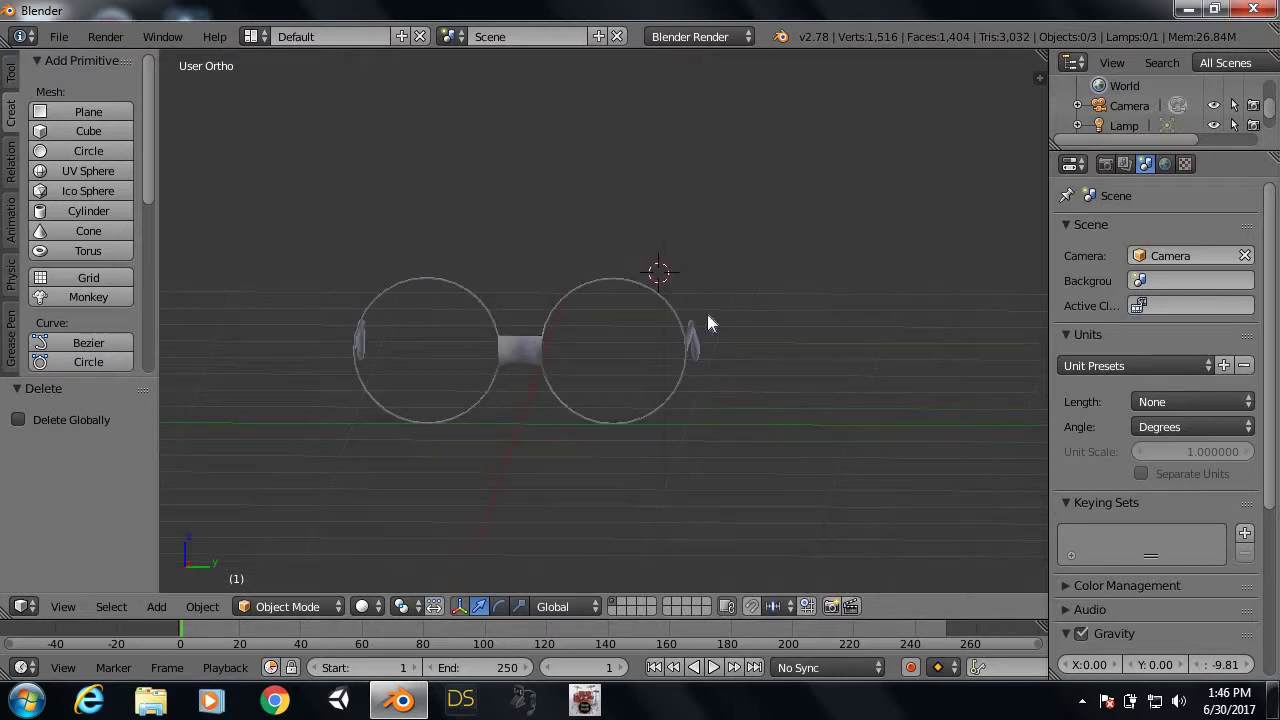
pyautogui.rightClick(688, 340)
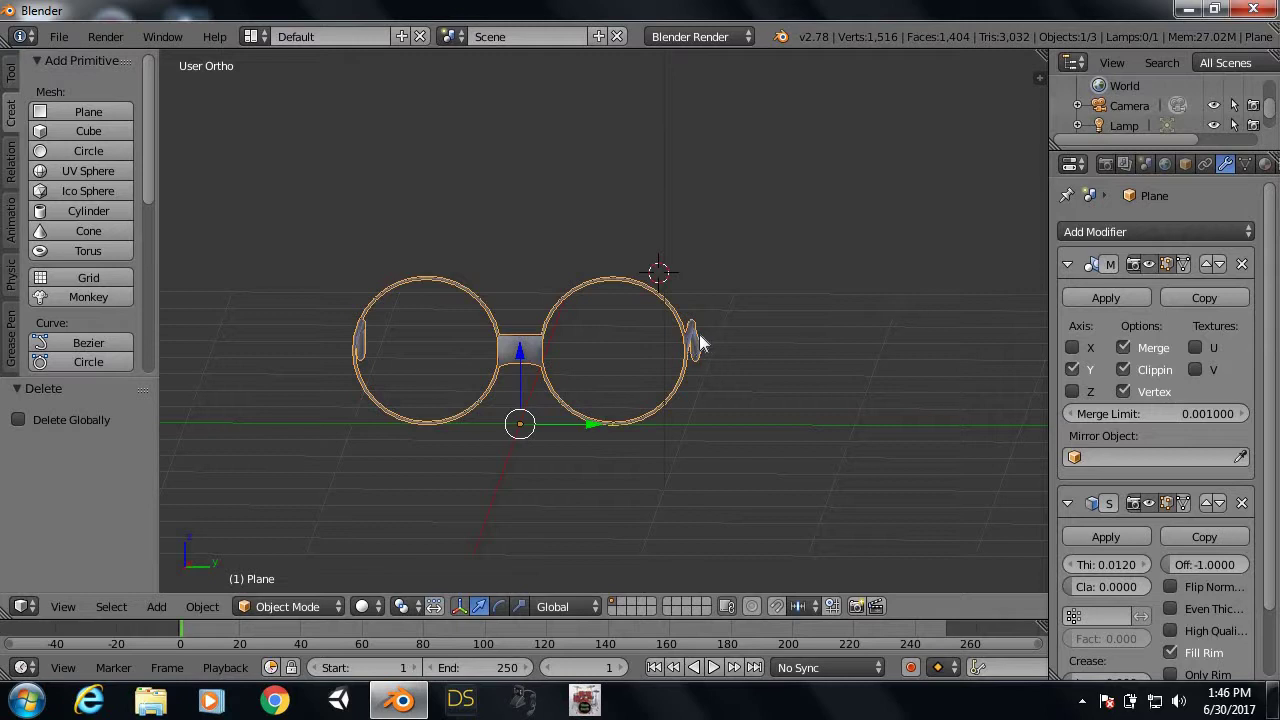
pyautogui.hotkey('shift', 'a')
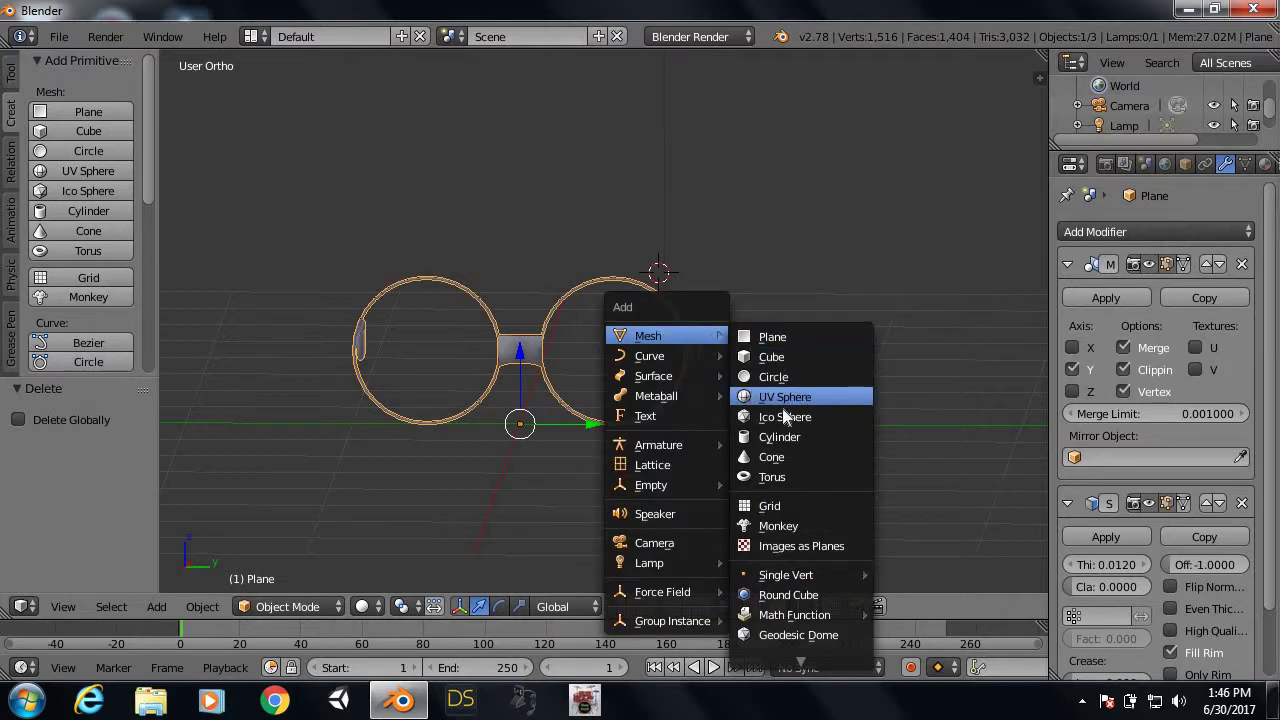
pyautogui.click(782, 437)
pyautogui.press('g')
pyautogui.press('y')
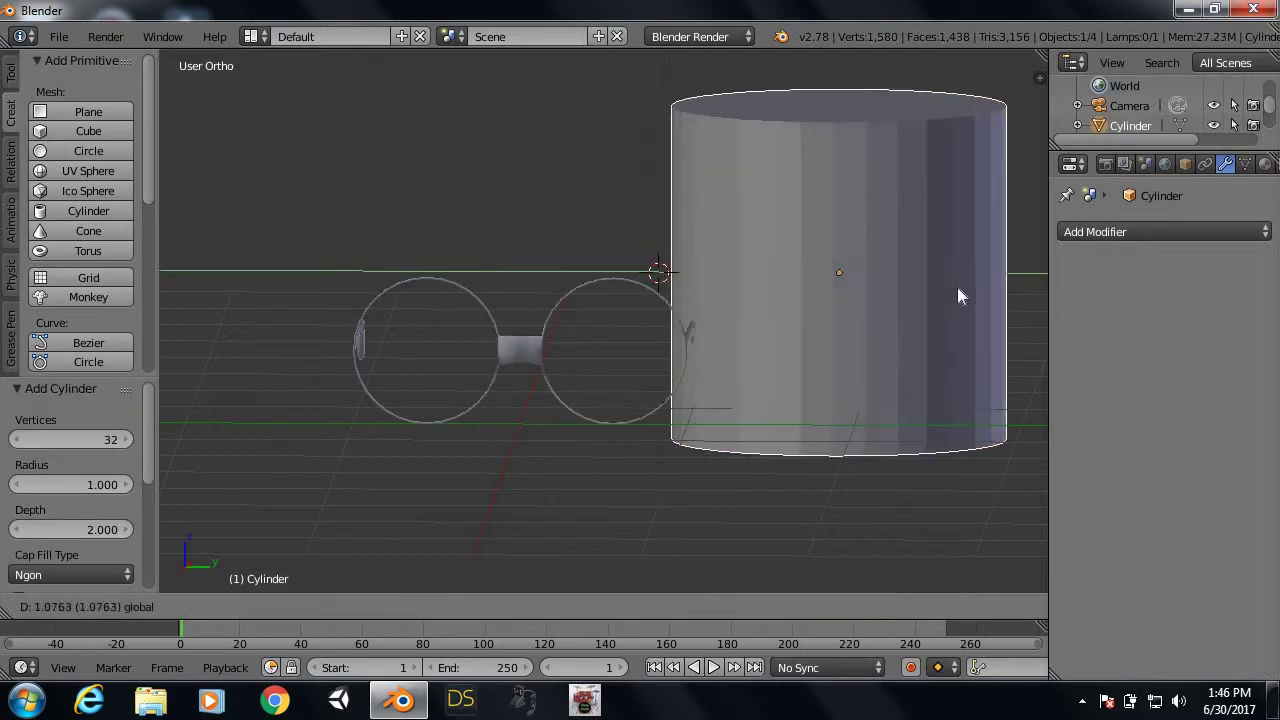
pyautogui.click(837, 334)
pyautogui.press('x')
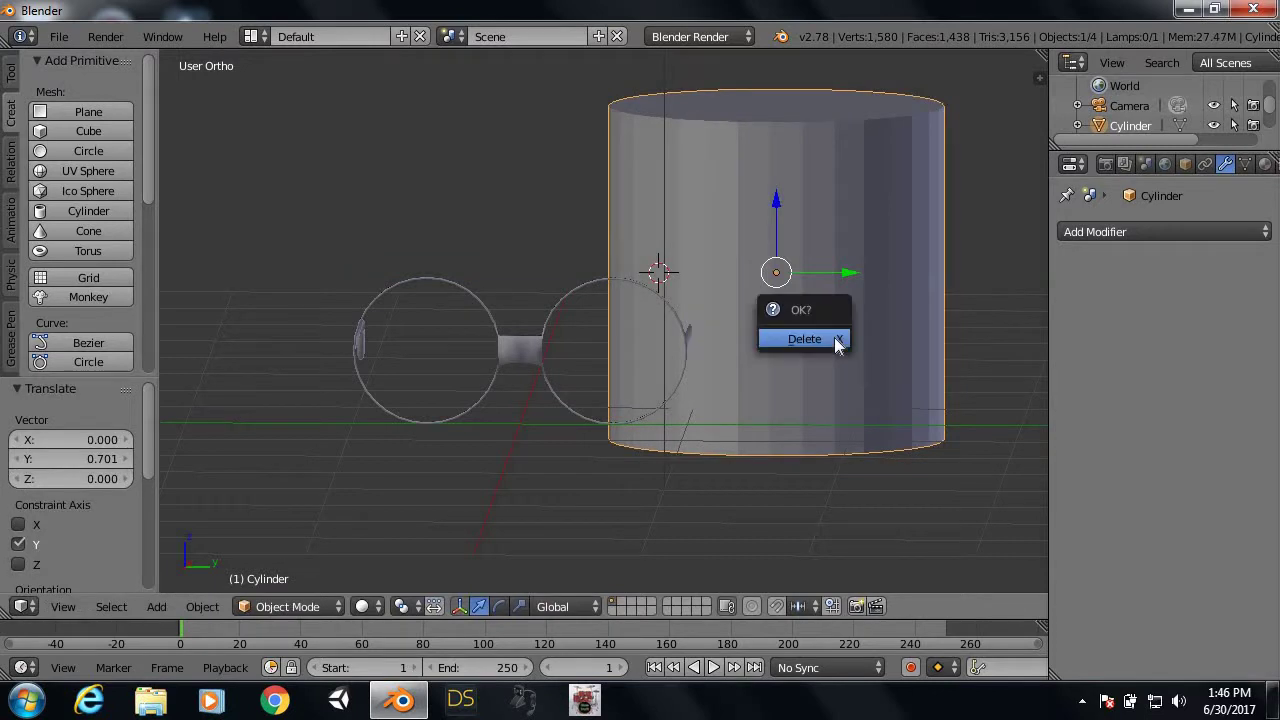
pyautogui.click(834, 340)
# Step: Add a test plane from above and undo it
pyautogui.moveTo(754, 343)
pyautogui.mouseDown(button='middle')
pyautogui.moveTo(748, 423)
pyautogui.moveTo(775, 405)
pyautogui.moveTo(758, 402)
pyautogui.mouseUp(button='middle')
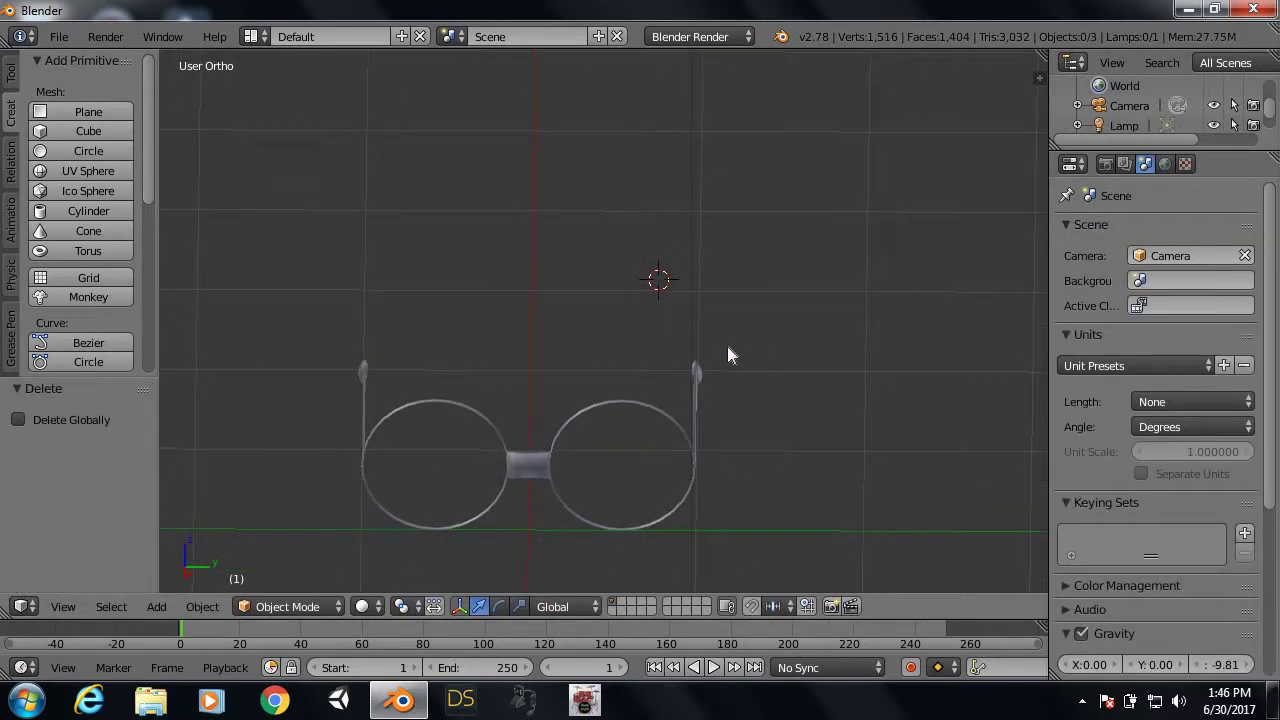
pyautogui.hotkey('shift', 'a')
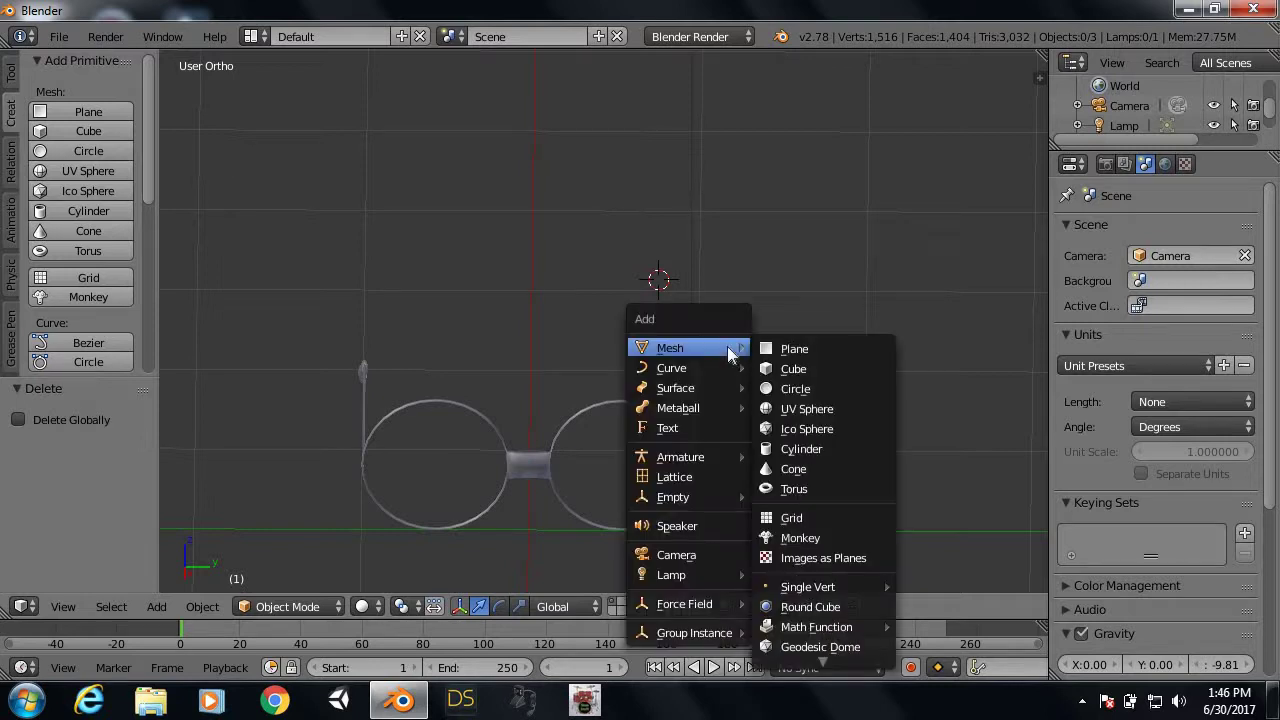
pyautogui.click(785, 348)
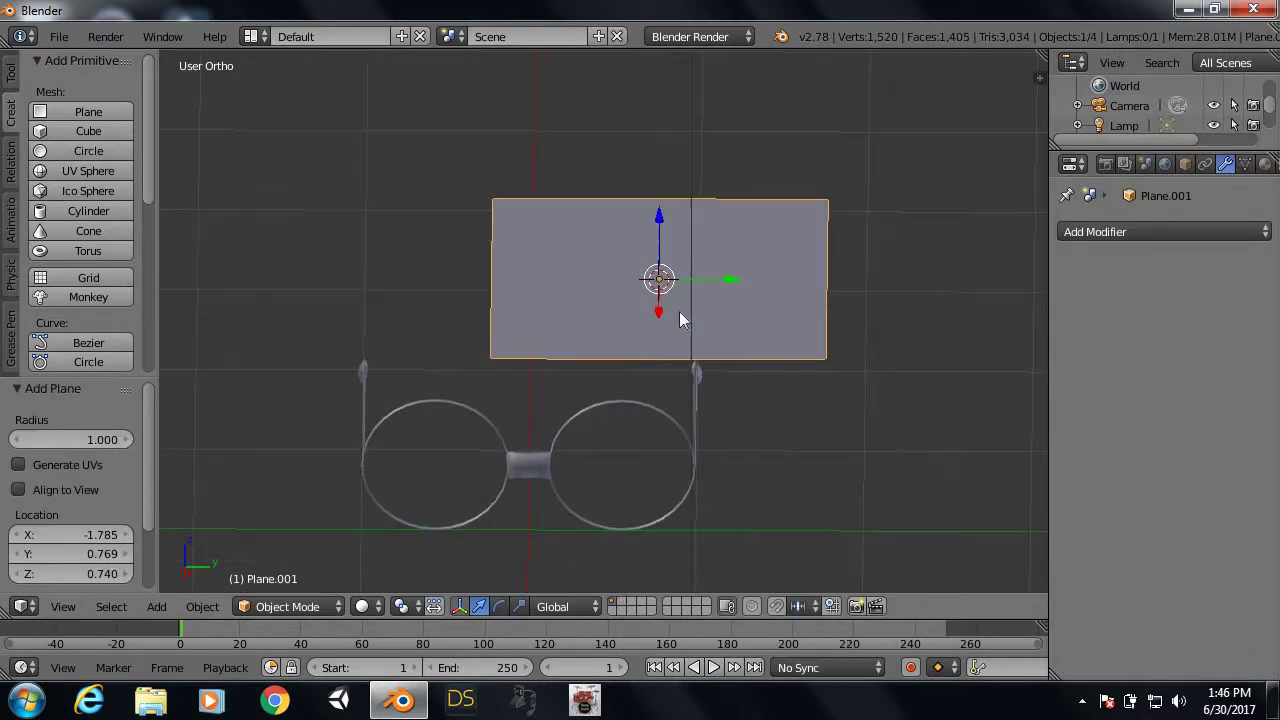
pyautogui.hotkey('ctrl', 'z')
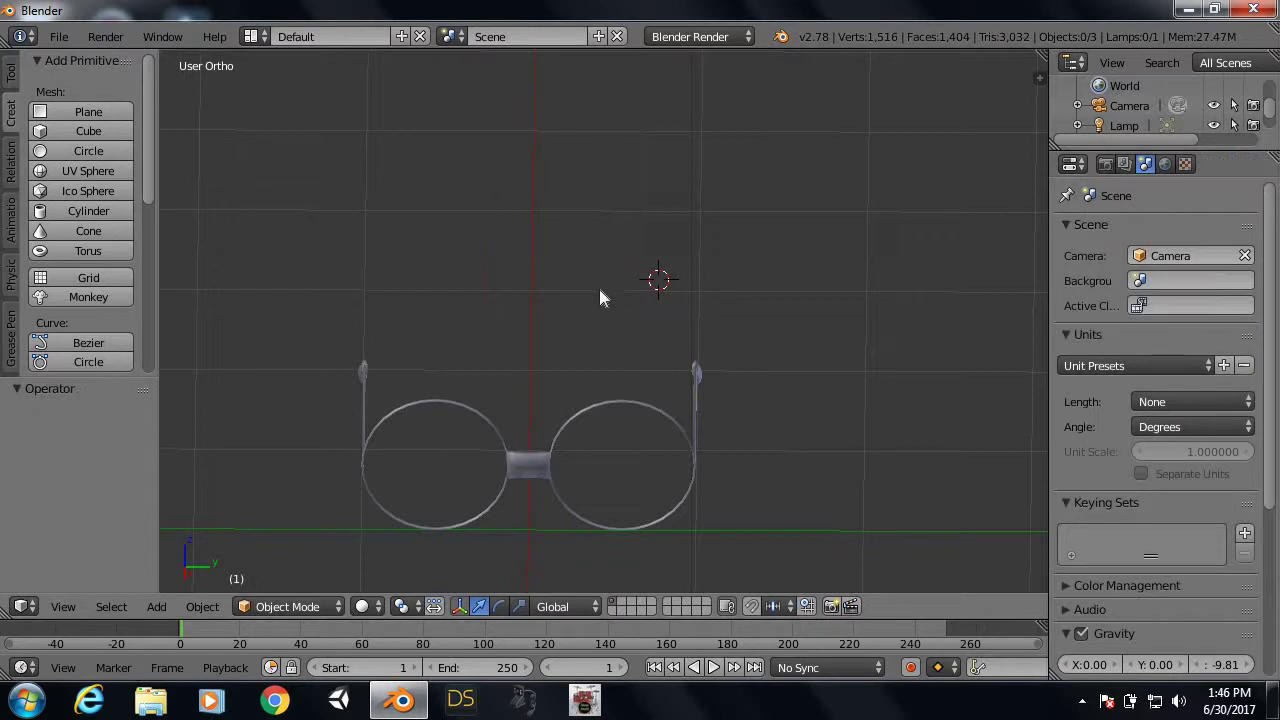
# Step: Reset the 3D cursor to the origin with Shift+C and centre the glasses in view
pyautogui.hotkey('ctrl', 'c')
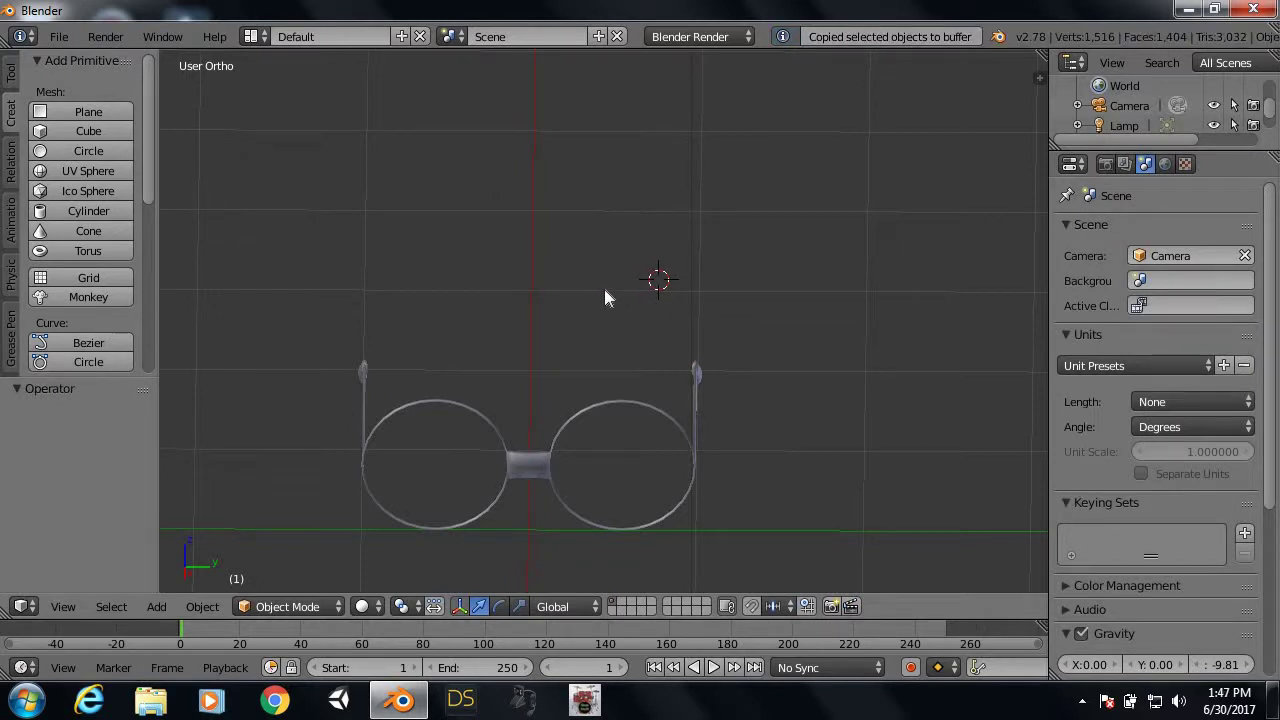
pyautogui.hotkey('shift', 'c')
pyautogui.scroll(5, 728, 432)
pyautogui.scroll(4, 826, 431)
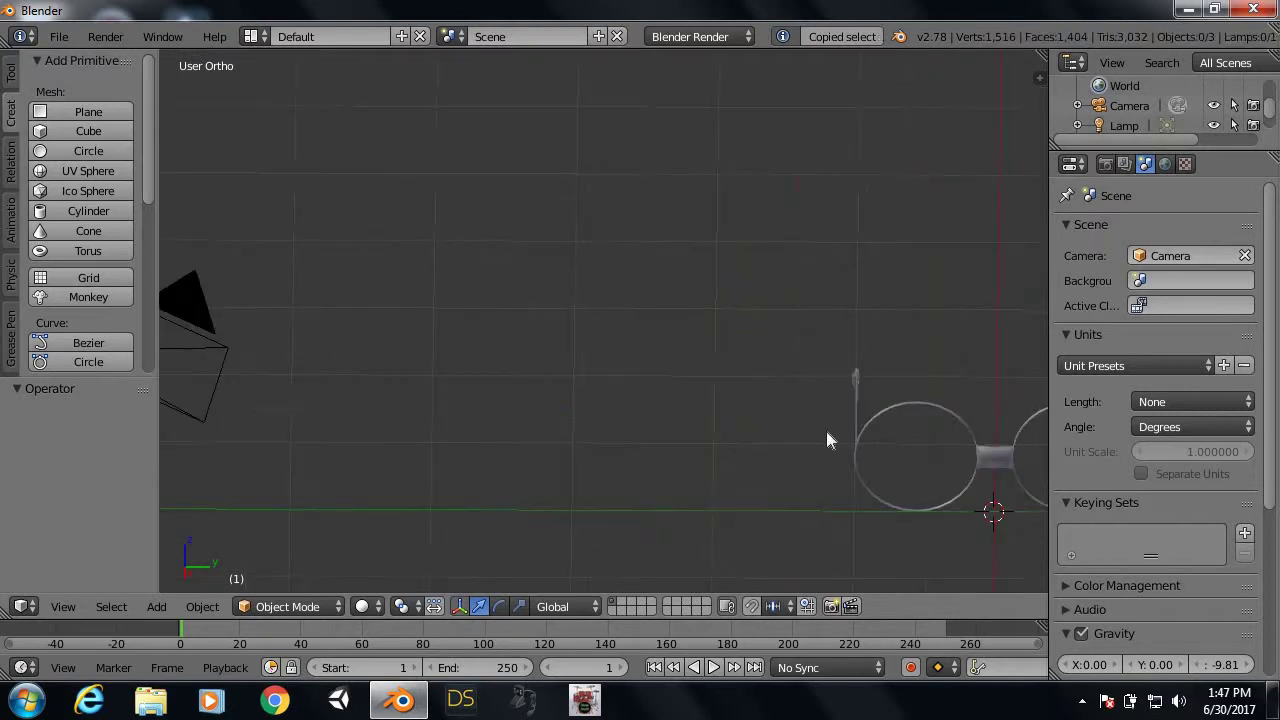
pyautogui.keyDown('shift'); pyautogui.moveTo(871, 448); pyautogui.dragTo(550, 299, button='middle'); pyautogui.keyUp('shift')
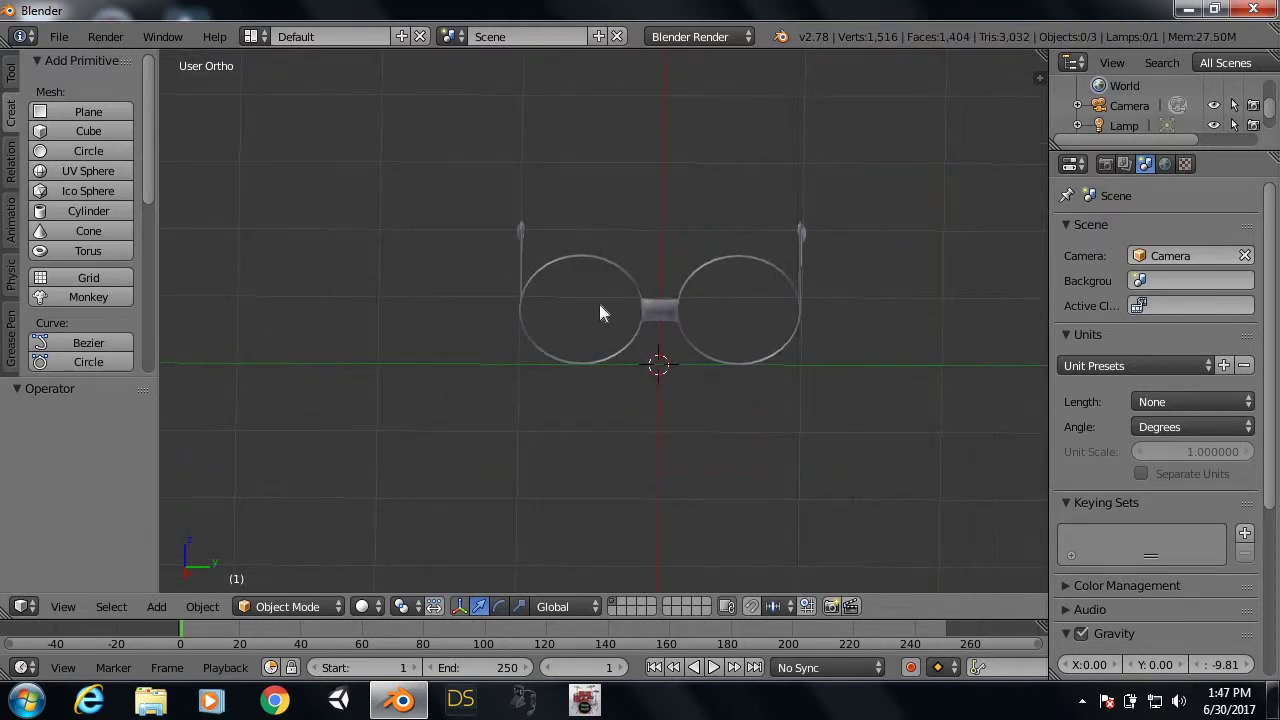
# Step: Add a plane at the origin and loop-cut it through the middle
pyautogui.hotkey('shift', 'a')
pyautogui.click(629, 305)
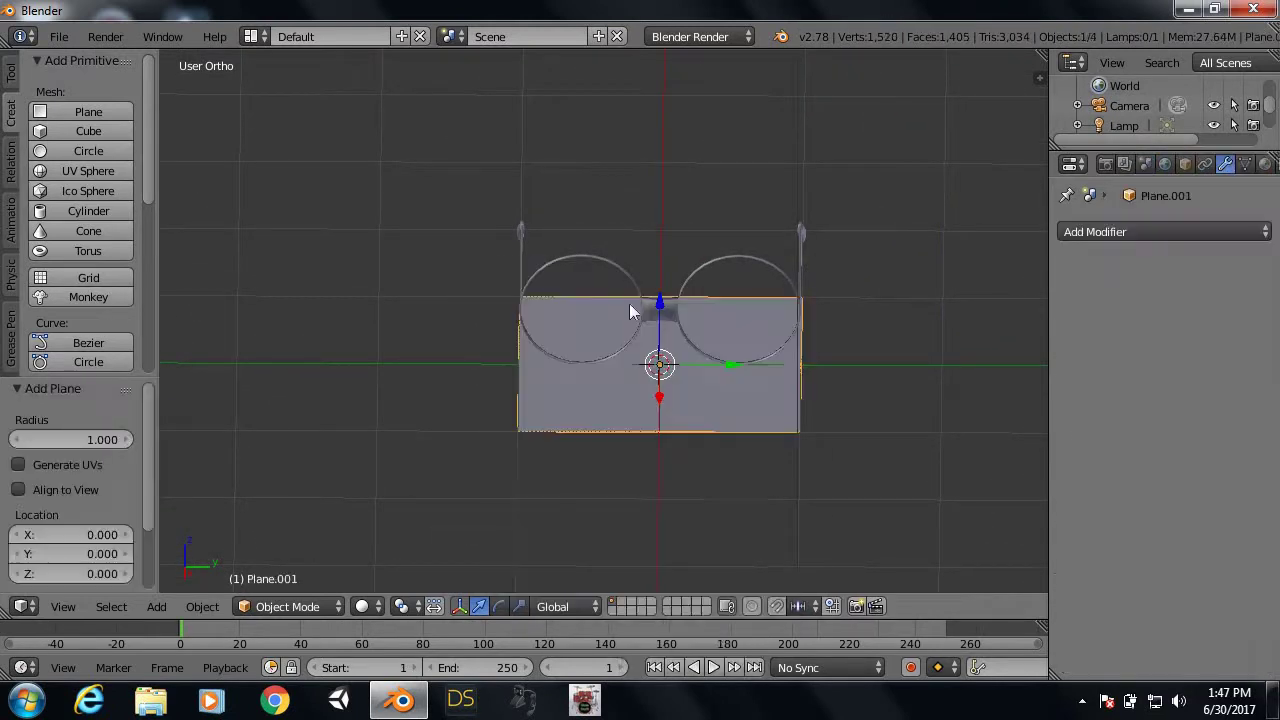
pyautogui.scroll(3, 693, 484)
pyautogui.press('Tab')
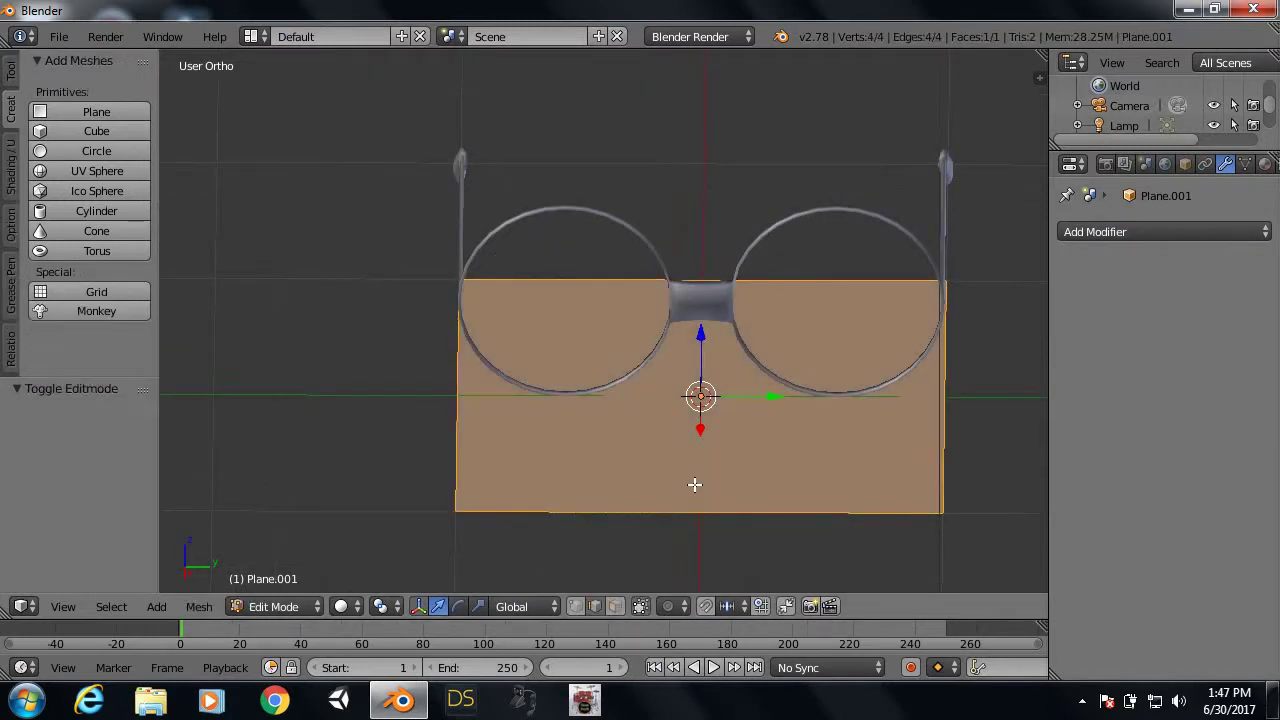
pyautogui.hotkey('ctrl', 'r')
pyautogui.click(699, 484)
pyautogui.rightClick(699, 484)
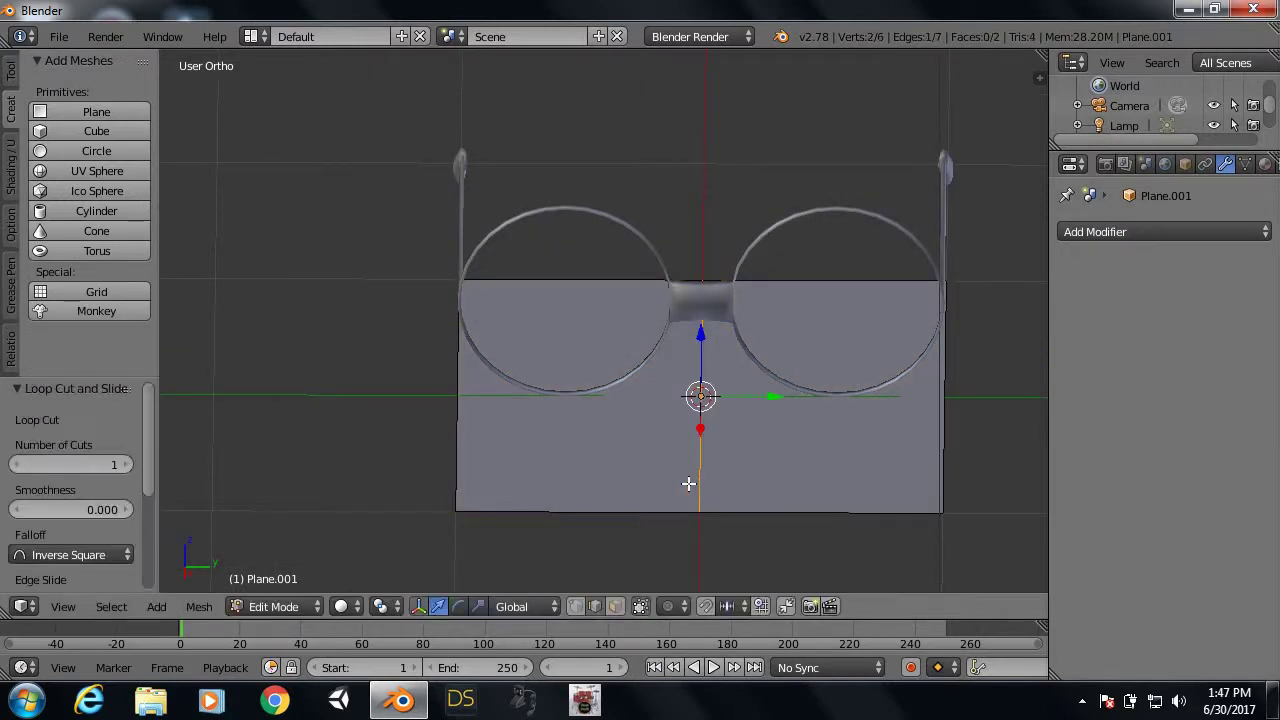
# Step: Delete the plane's left half face in face select mode
pyautogui.hotkey('ctrl', 'Tab')
pyautogui.press('Return')
pyautogui.rightClick(638, 479)
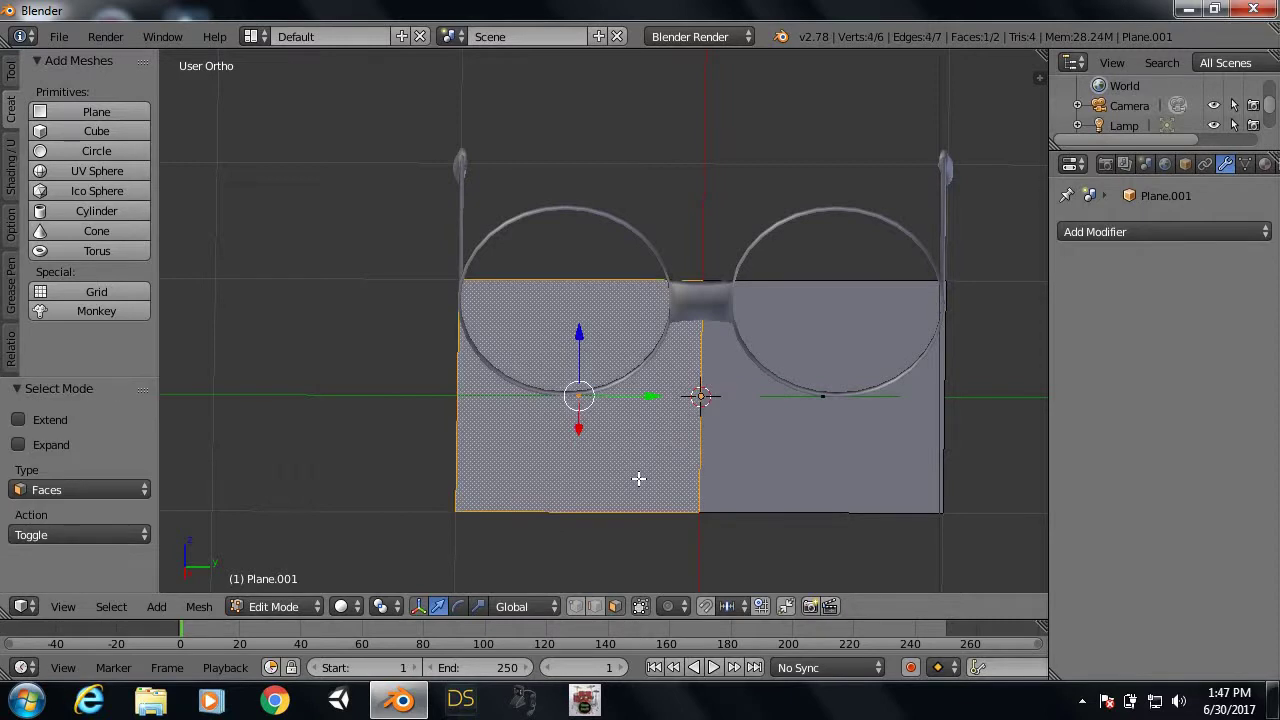
pyautogui.press('x')
pyautogui.click(638, 467)
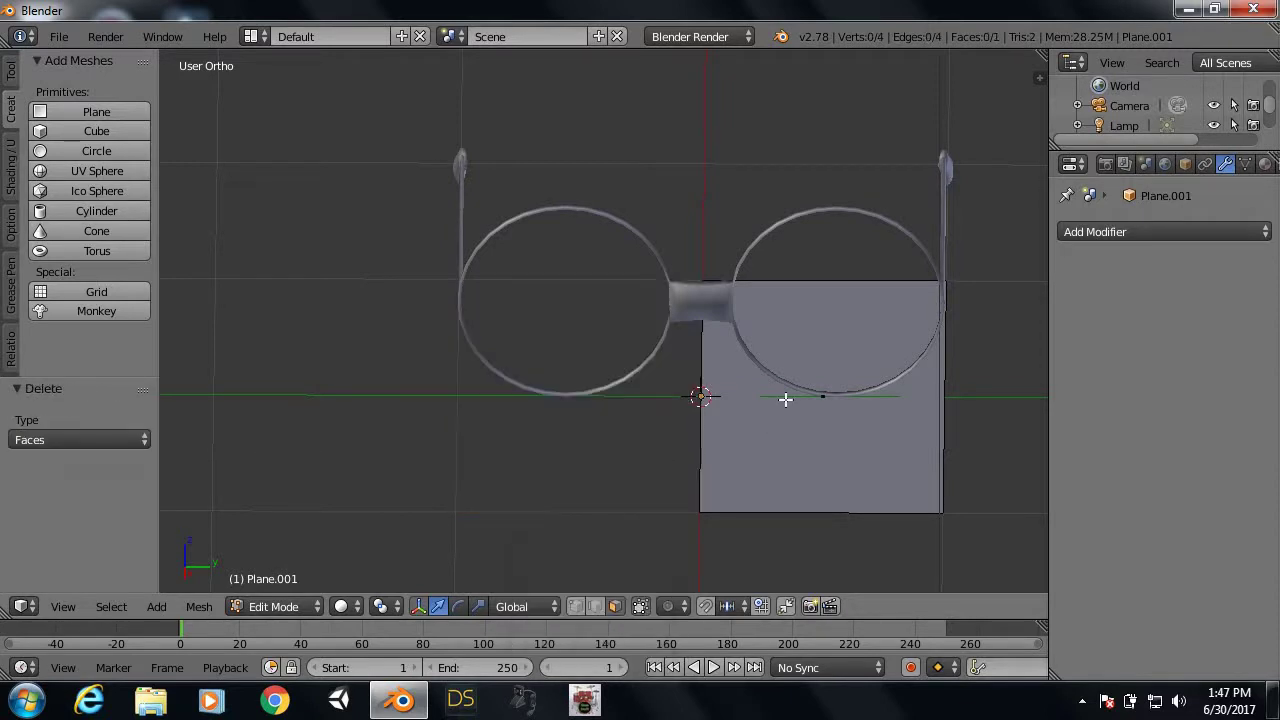
# Step: Add a Mirror modifier that mirrors across Y only, with X turned off
pyautogui.click(1071, 231)
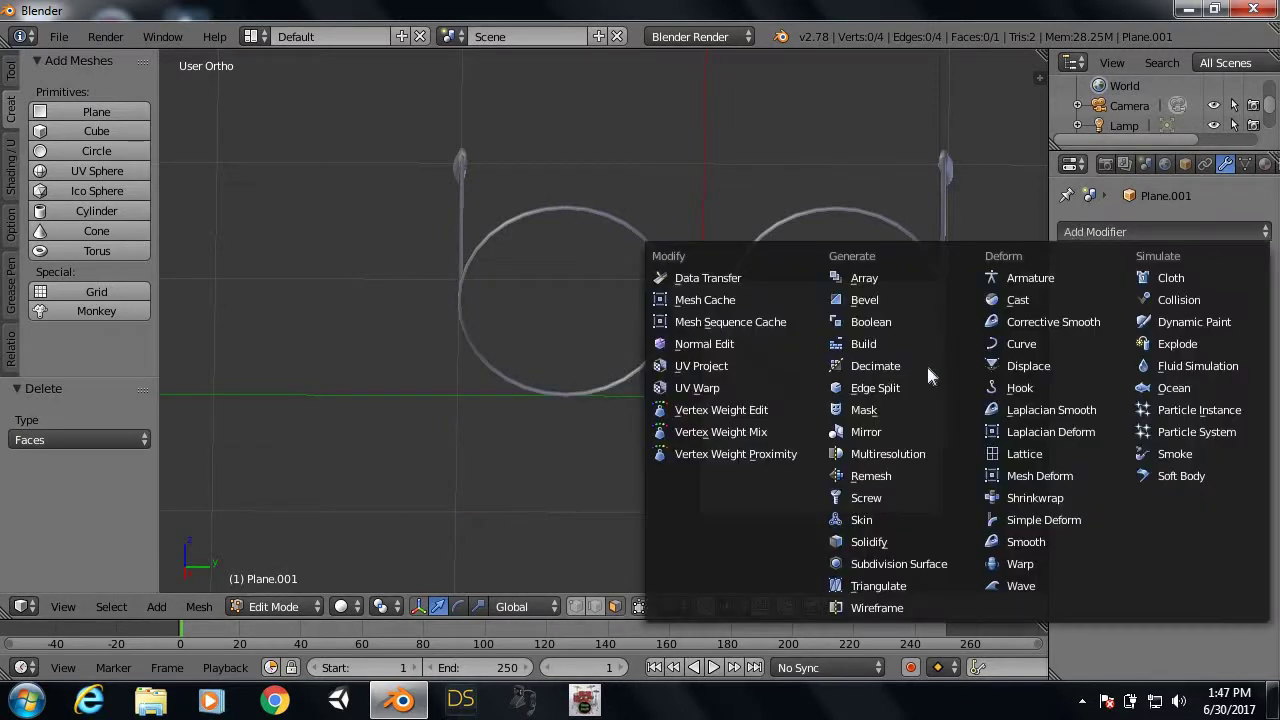
pyautogui.click(866, 431)
pyautogui.click(1072, 370)
pyautogui.click(1081, 344)
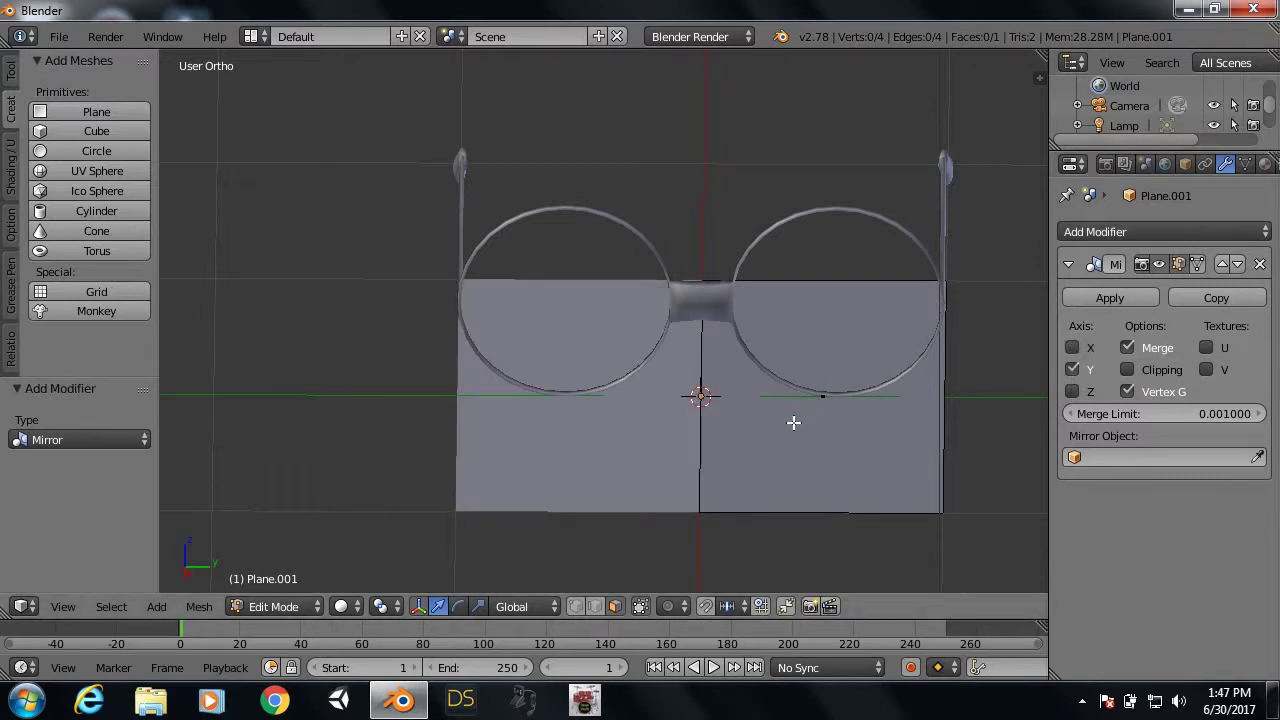
pyautogui.hotkey('shift', 'a')
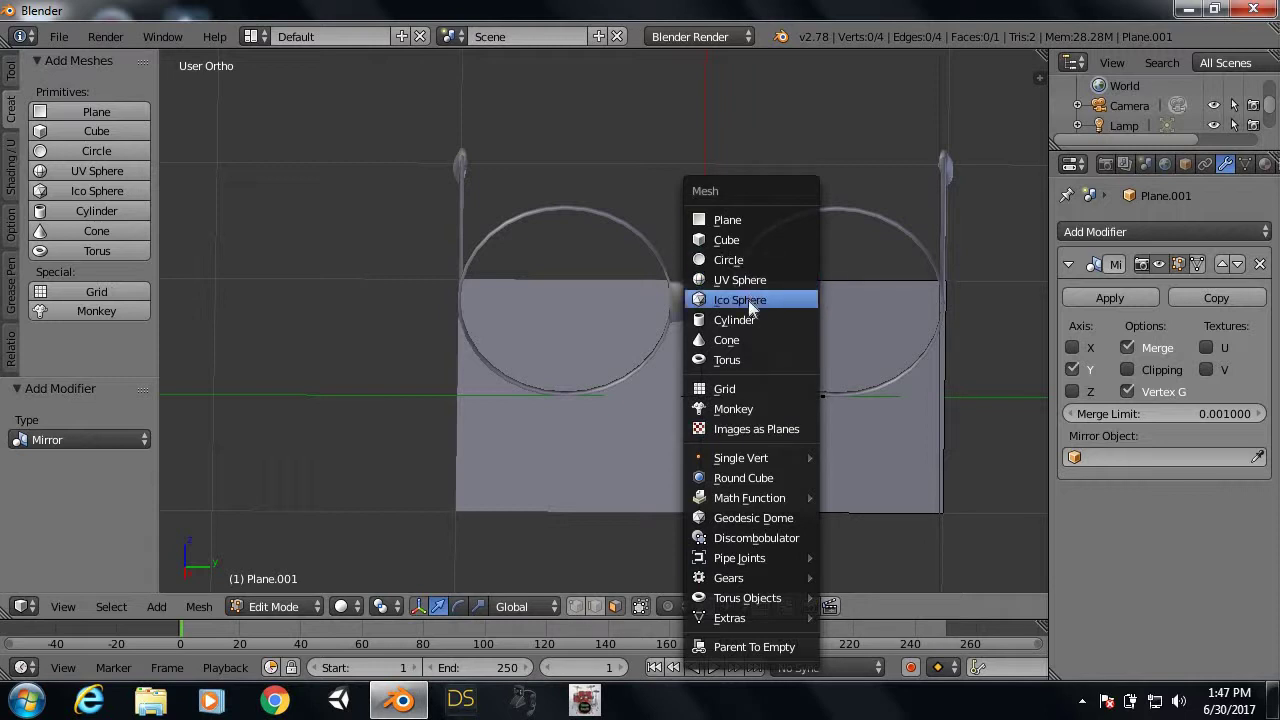
# Step: Add a 32-vertex circle to the plane mesh and move it right along Y
pyautogui.click(752, 252)
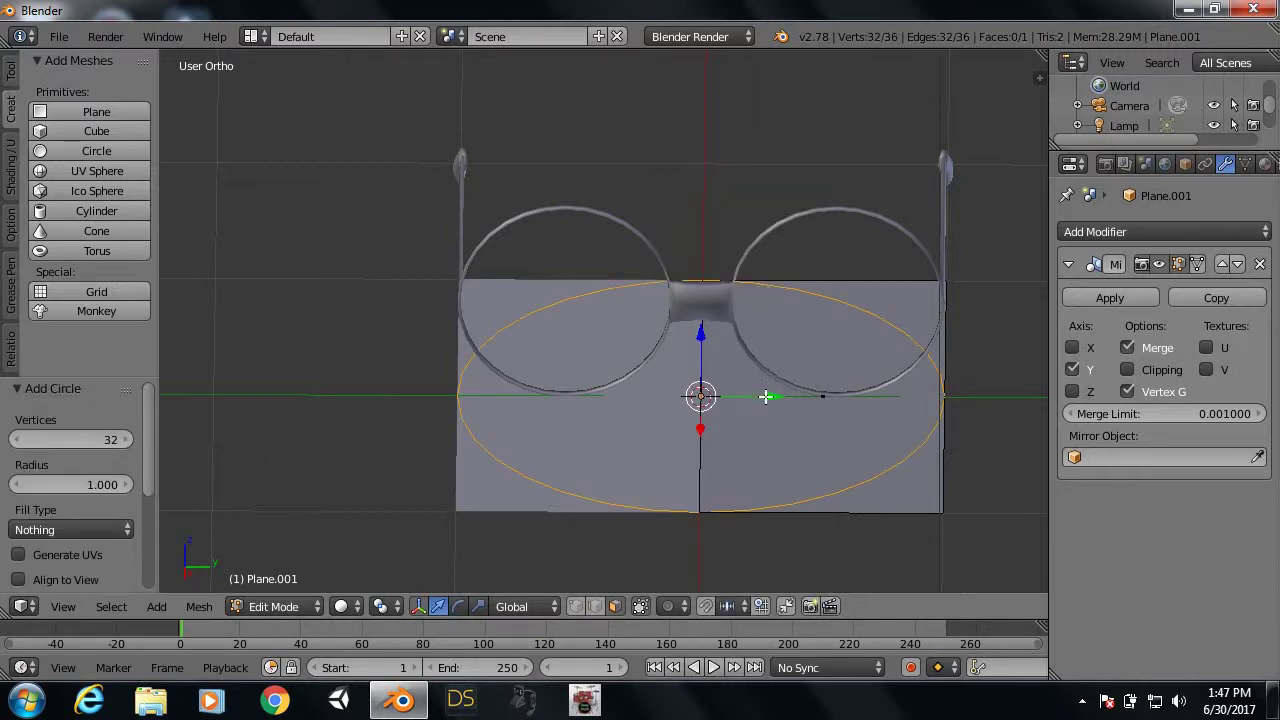
pyautogui.press('g')
pyautogui.click(897, 417)
pyautogui.press('Tab')
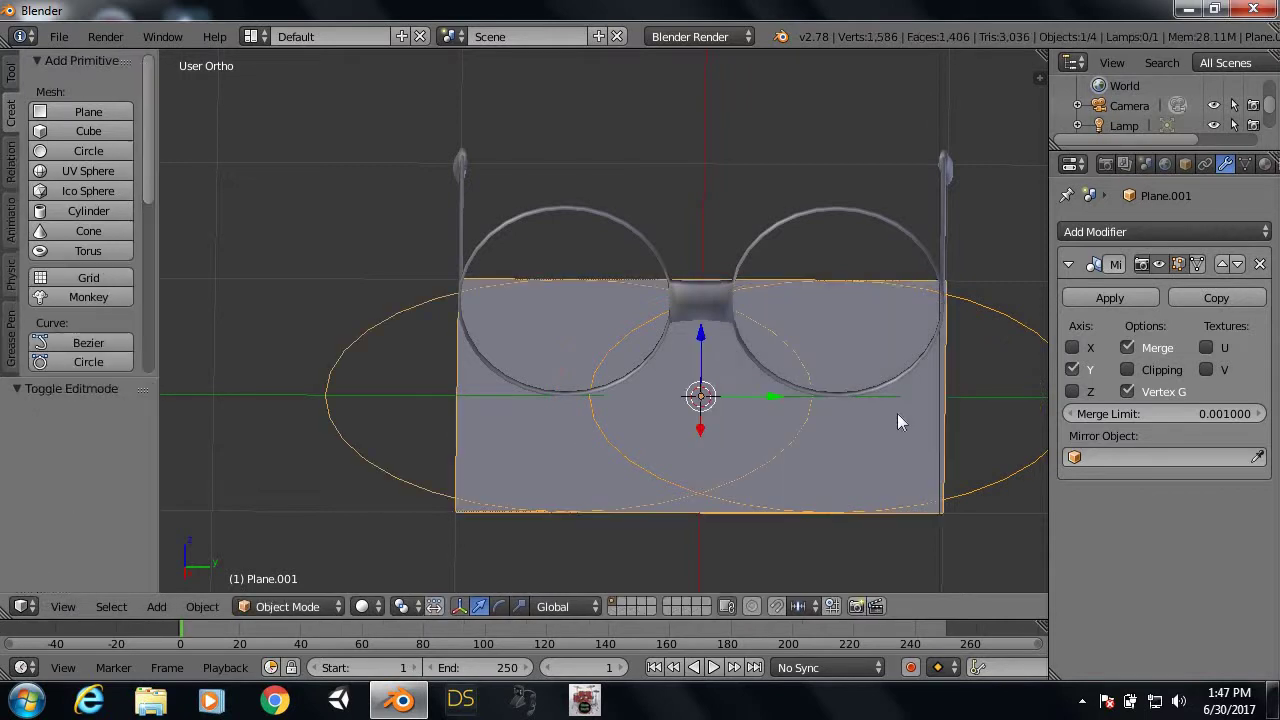
pyautogui.press('Tab')
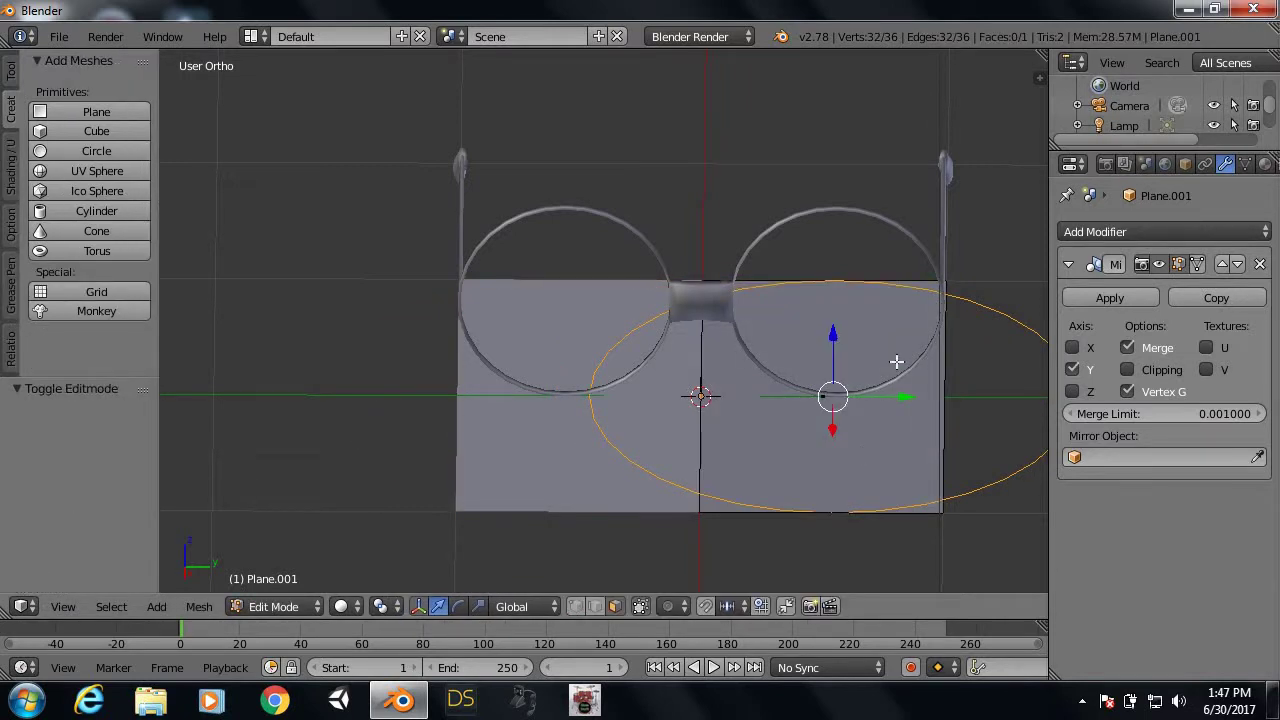
# Step: Delete the plane's remaining right face and switch to edge selection
pyautogui.rightClick(717, 459)
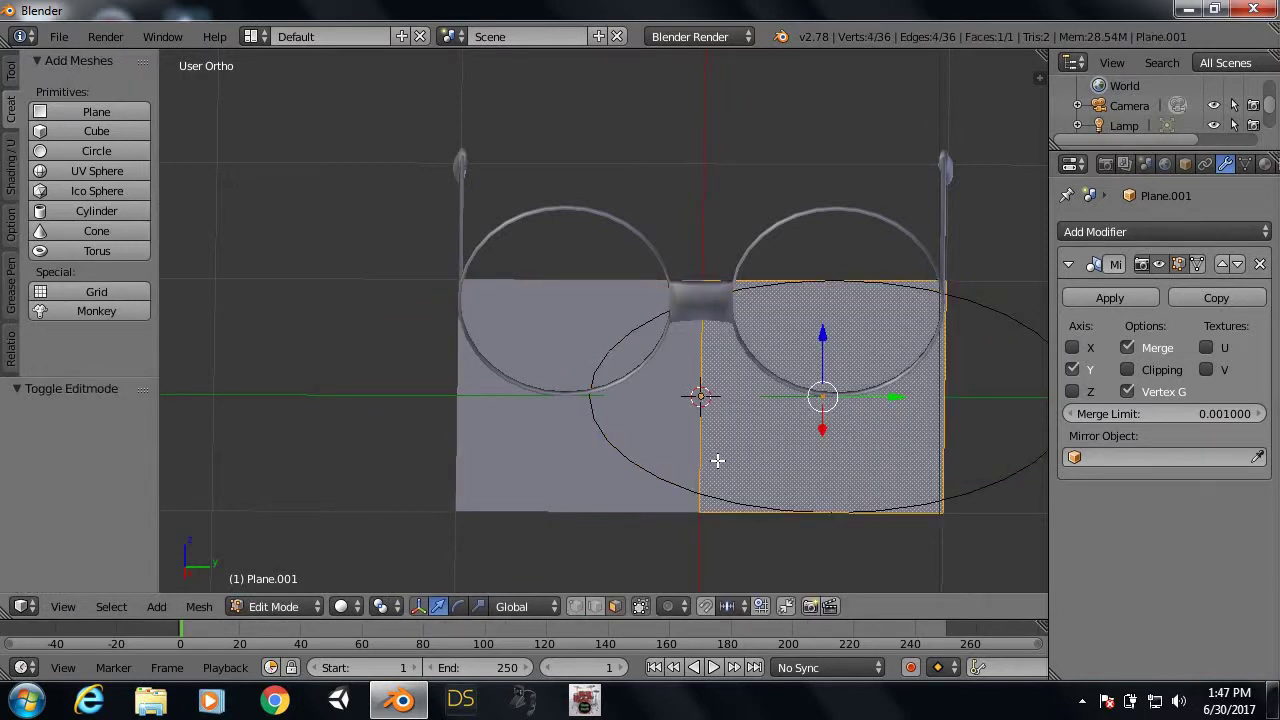
pyautogui.press('x')
pyautogui.click(728, 464)
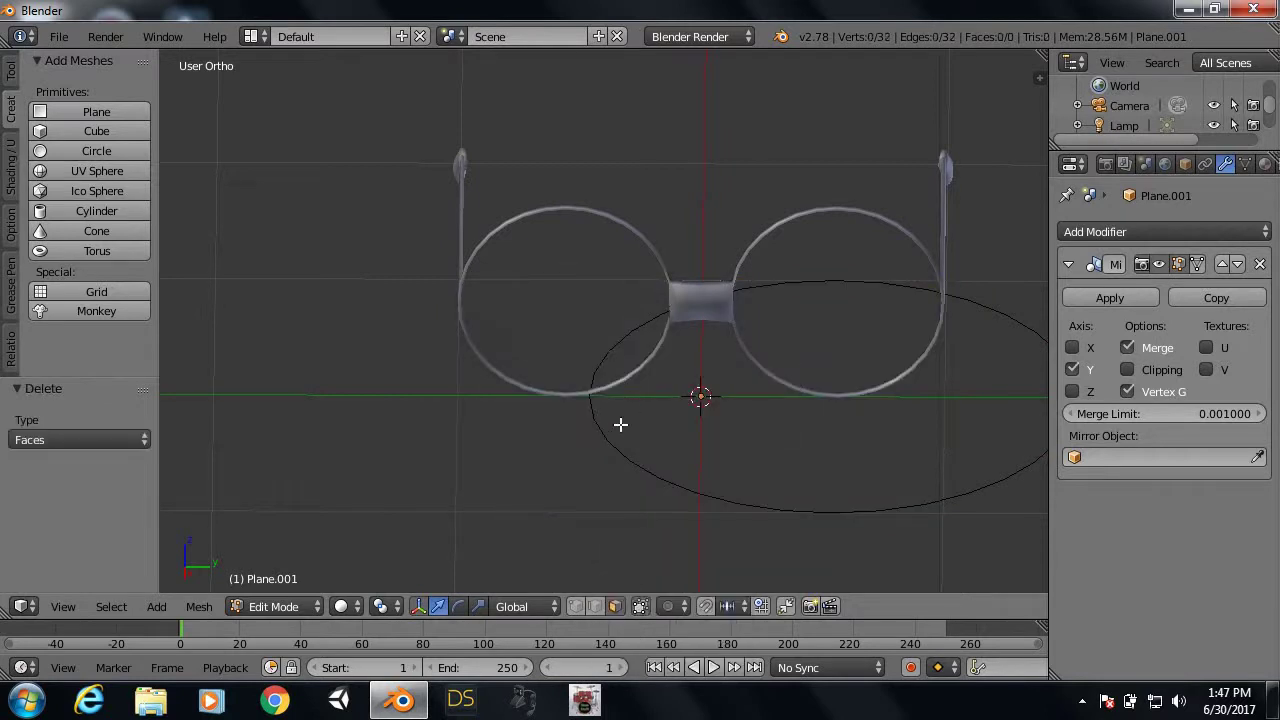
pyautogui.hotkey('ctrl', 'Tab')
pyautogui.click(615, 421)
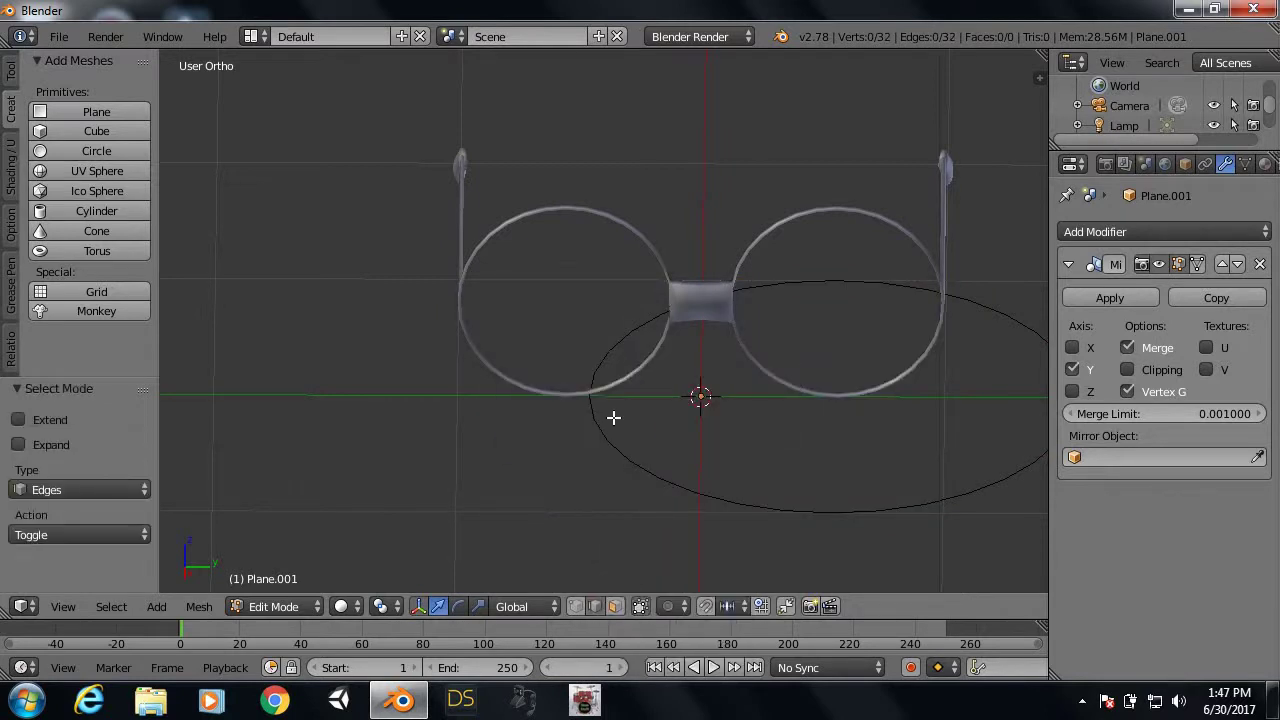
# Step: Shrink the circle loop to about 0.463 and rotate it 90° on X and 90° on Z
pyautogui.keyDown('alt'); pyautogui.rightClick(618, 447); pyautogui.keyUp('alt')
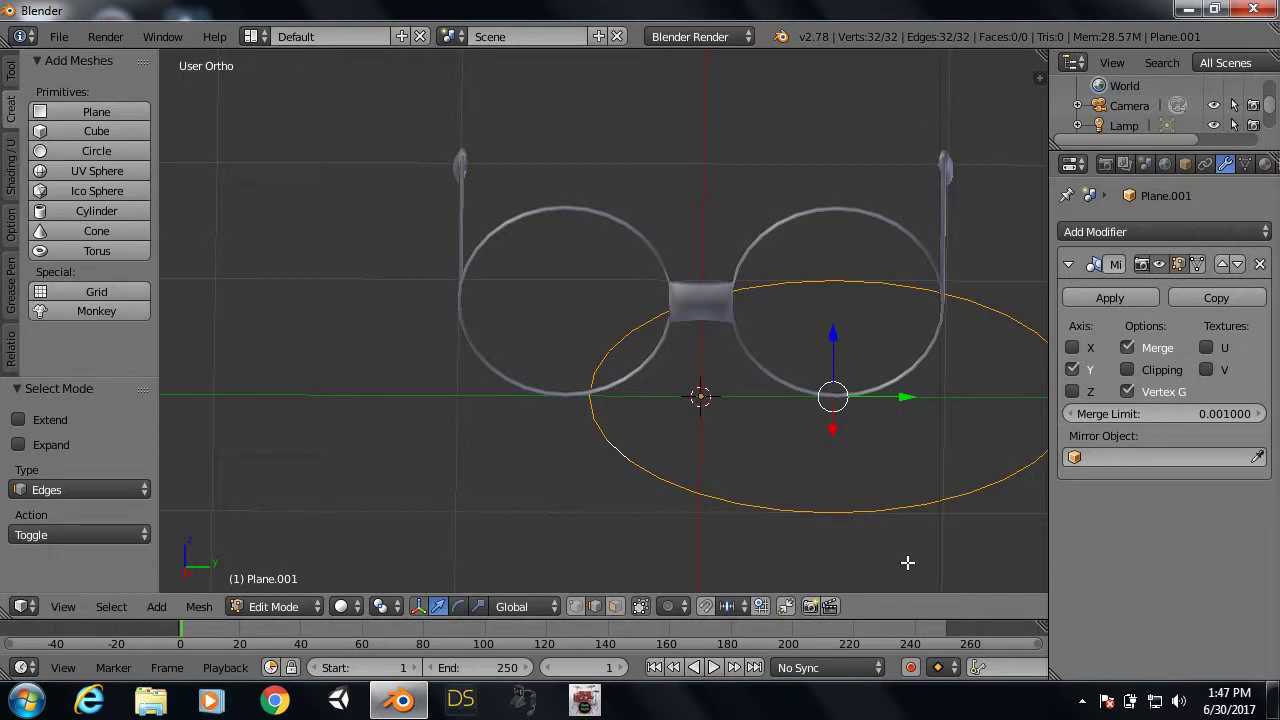
pyautogui.press('s')
pyautogui.click(851, 477)
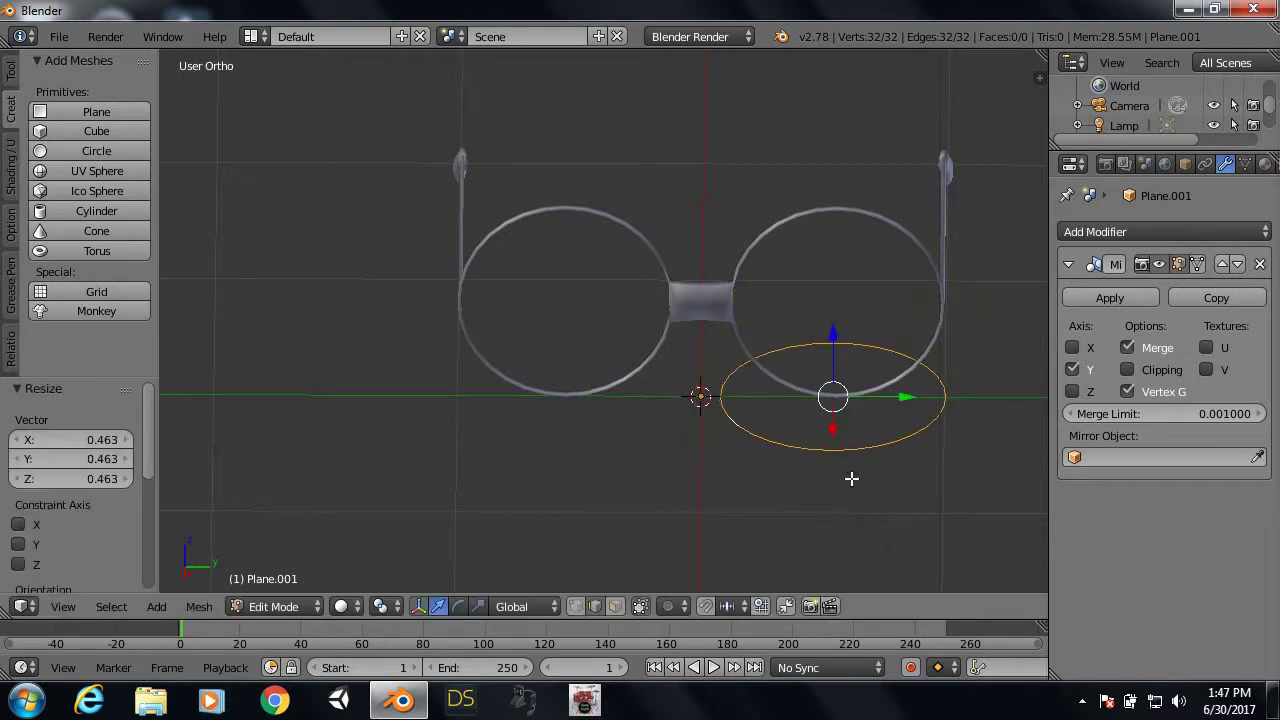
pyautogui.press('Tab')
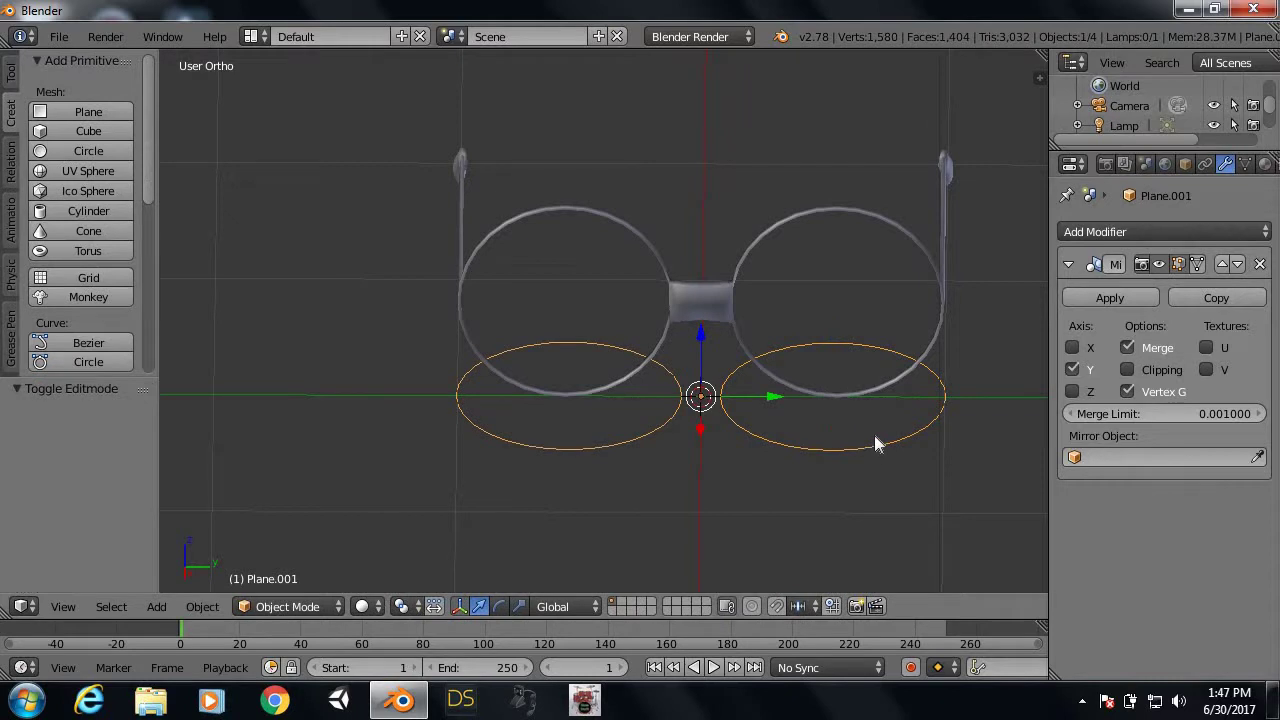
pyautogui.press('Tab')
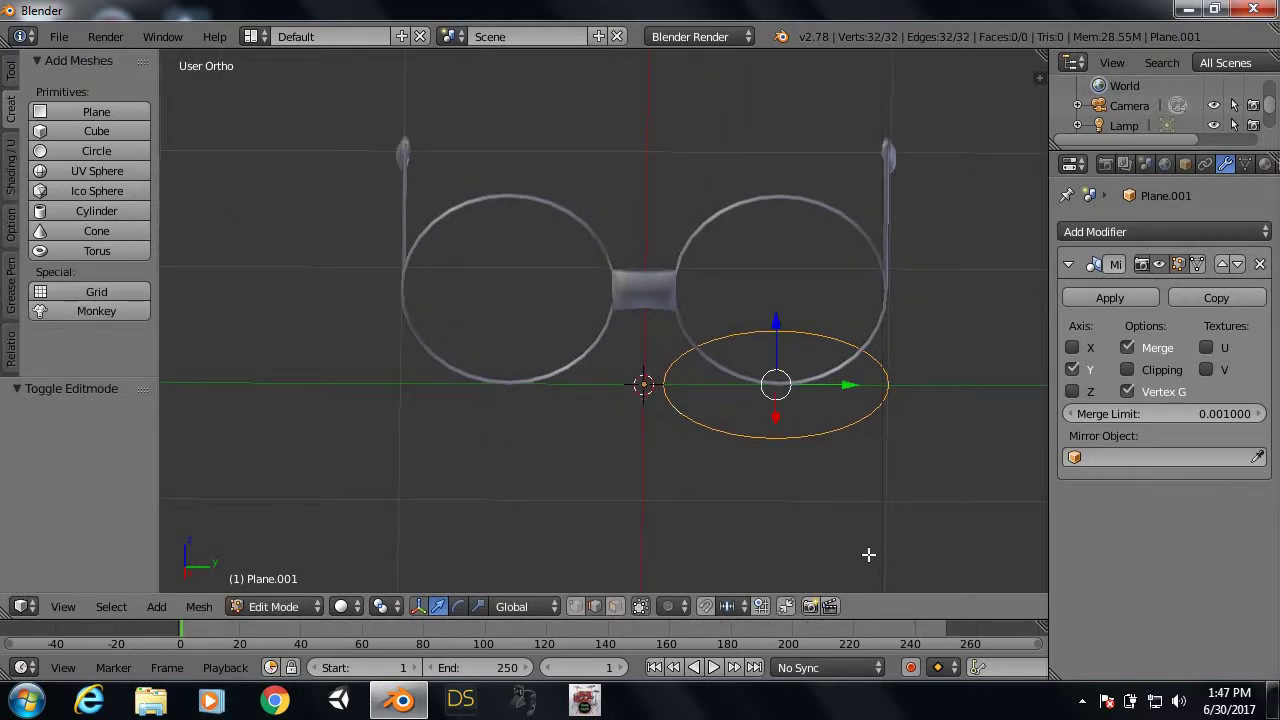
pyautogui.write('rx')
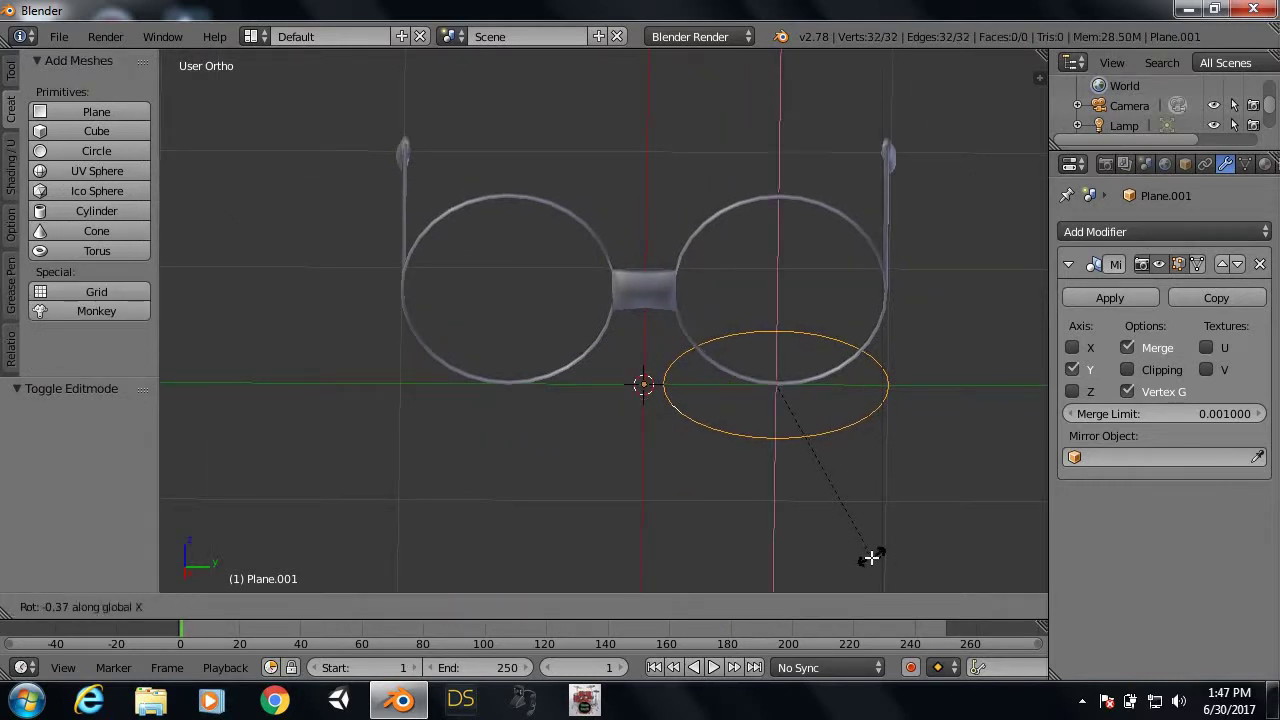
pyautogui.write('90')
pyautogui.press('Return')
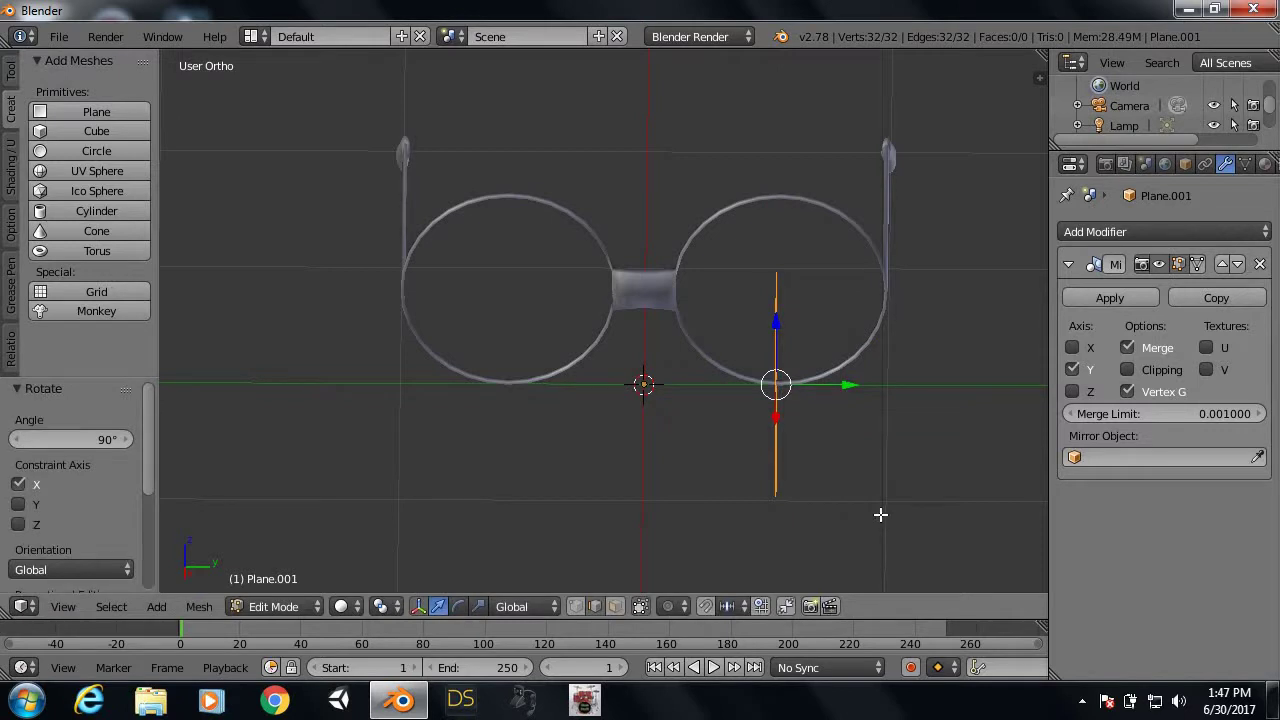
pyautogui.write('rz90')
pyautogui.press('Return')
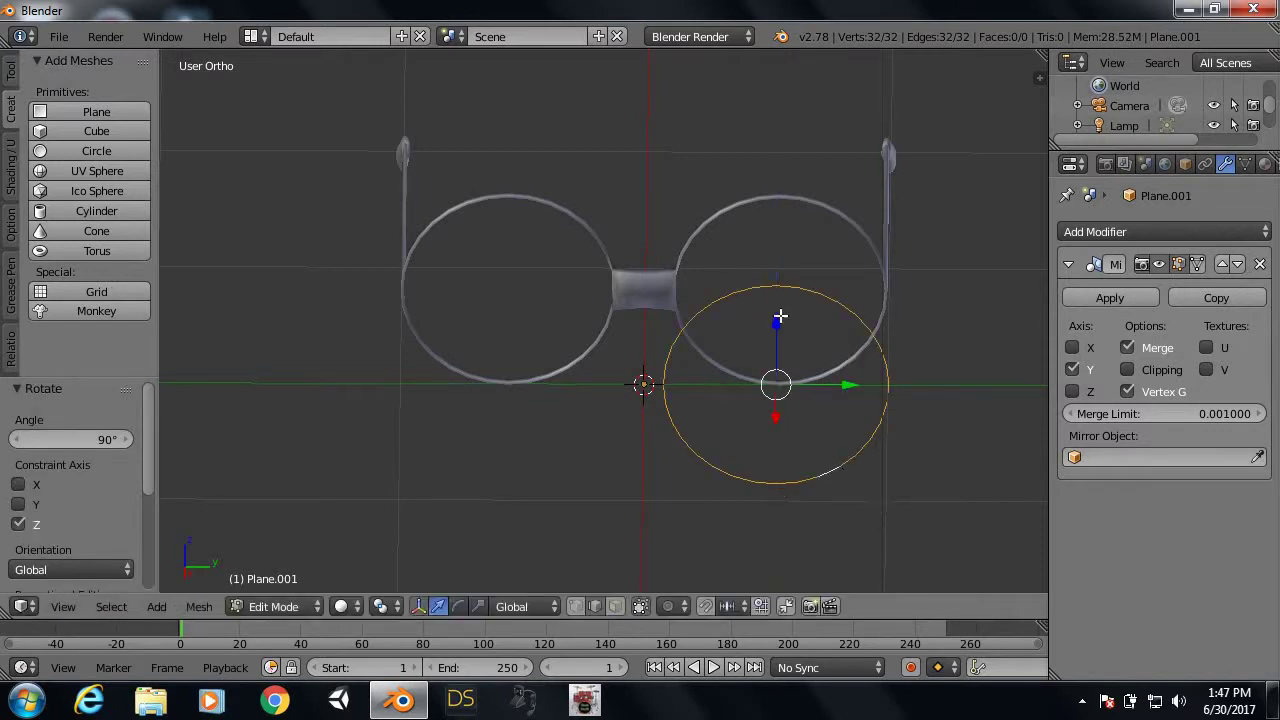
# Step: Raise the ring onto the right lens and, in Right Ortho, scale it to 1.018 to fit the rim
pyautogui.moveTo(780, 317); pyautogui.dragTo(806, 229)
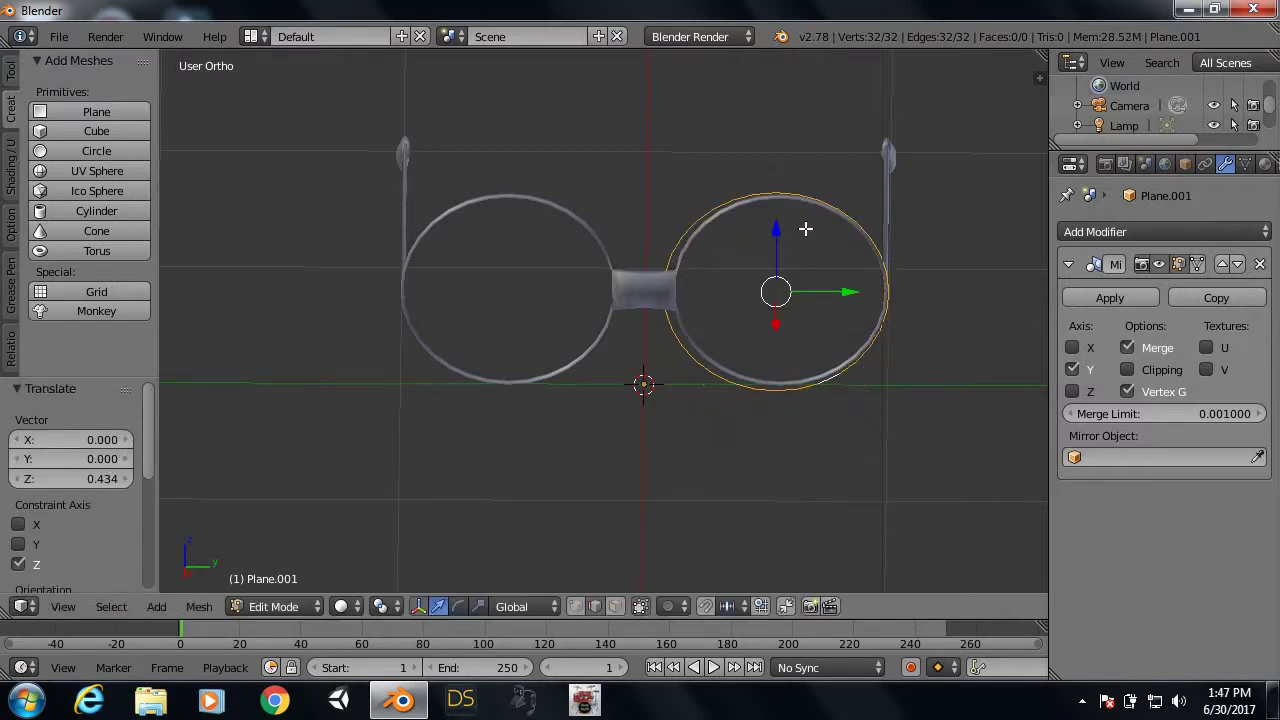
pyautogui.press('KP_3')
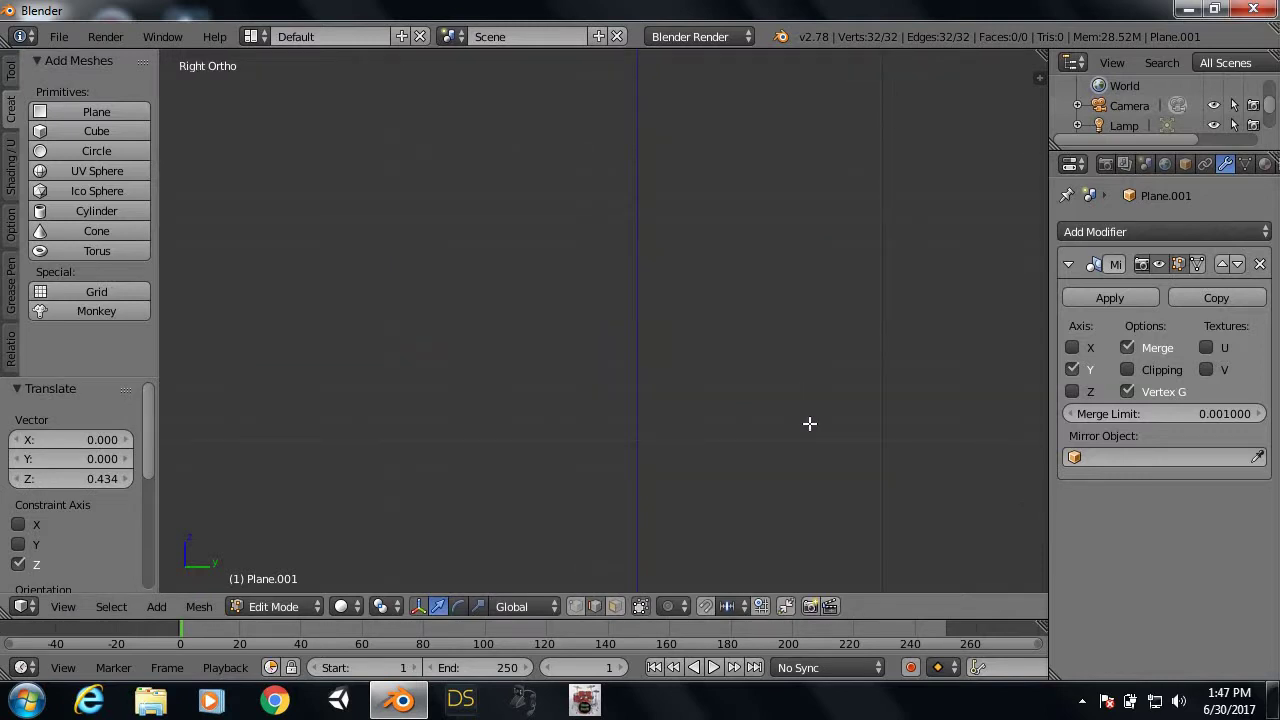
pyautogui.keyDown('shift'); pyautogui.moveTo(809, 424); pyautogui.dragTo(711, 370, button='middle'); pyautogui.keyUp('shift')
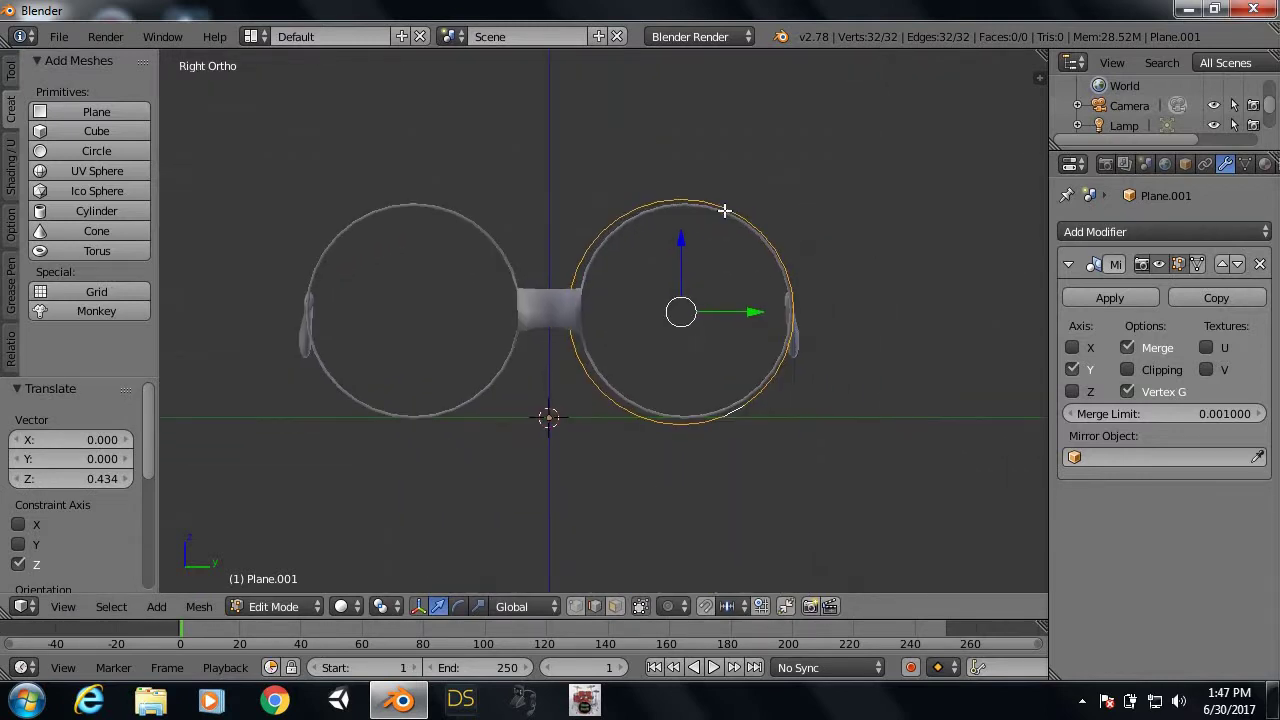
pyautogui.scroll(2, 711, 370)
pyautogui.scroll(1, 763, 420)
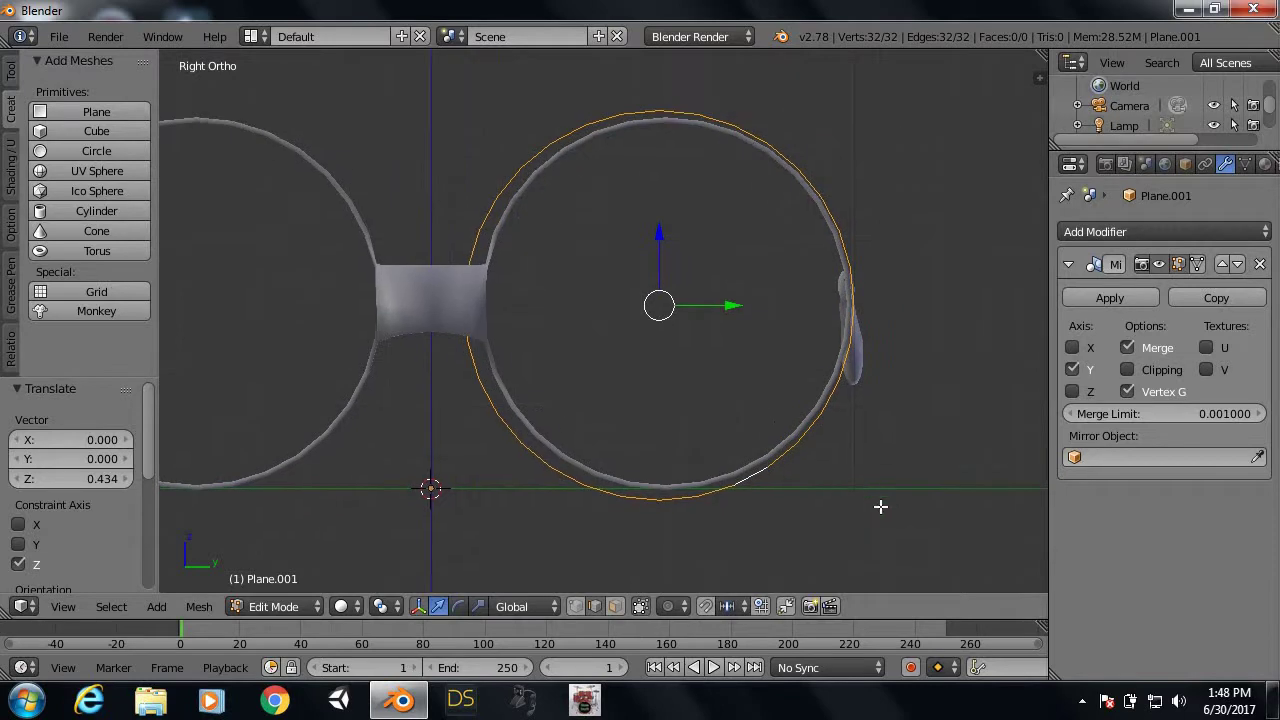
pyautogui.press('s')
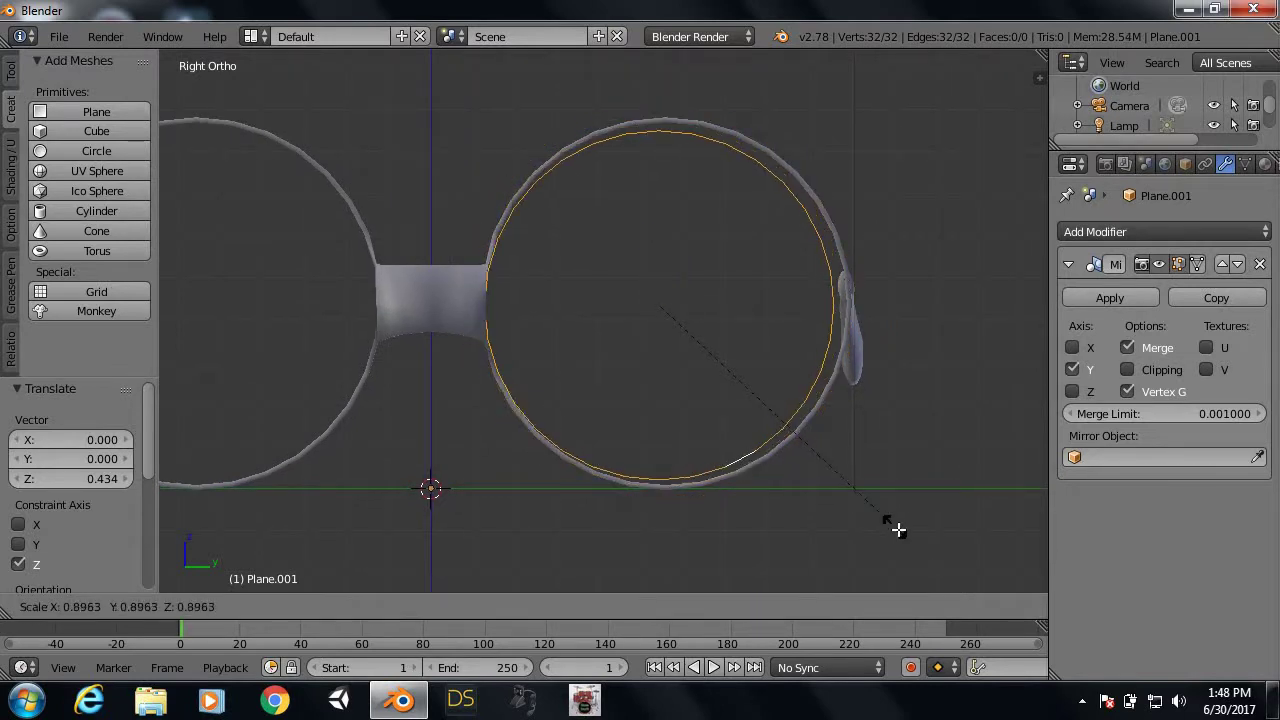
pyautogui.click(894, 533)
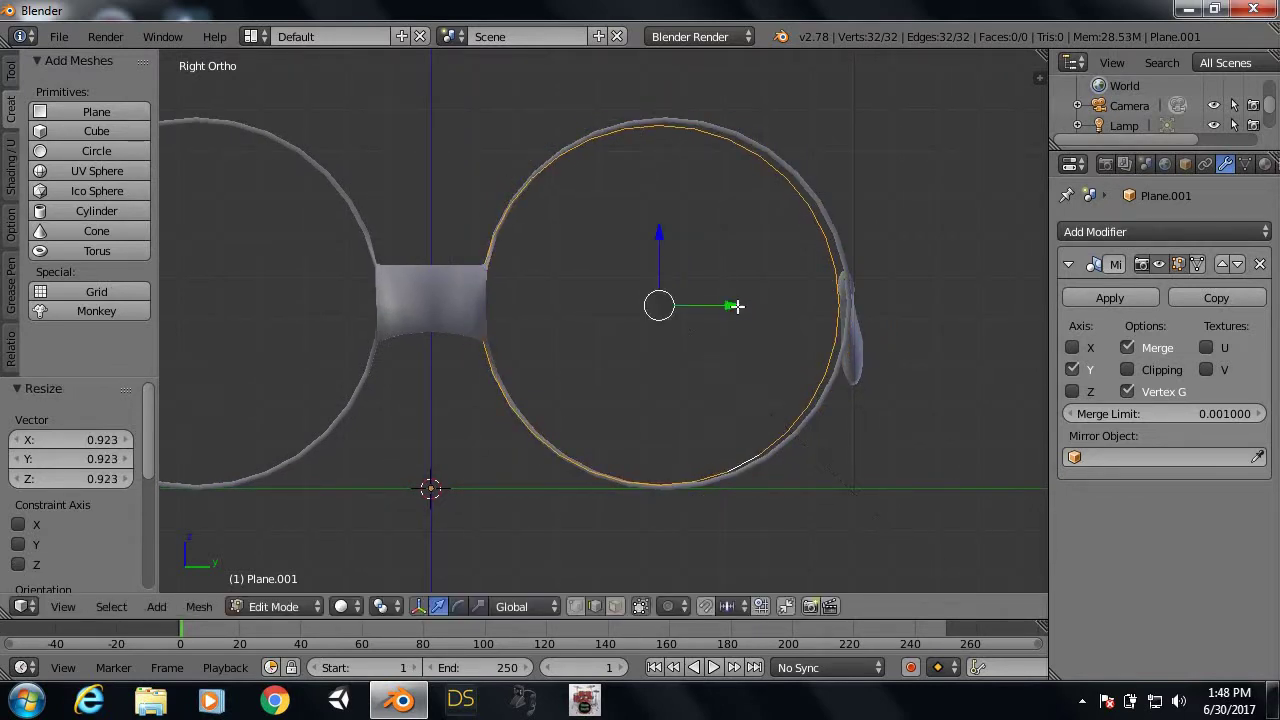
pyautogui.moveTo(737, 305); pyautogui.dragTo(737, 326)
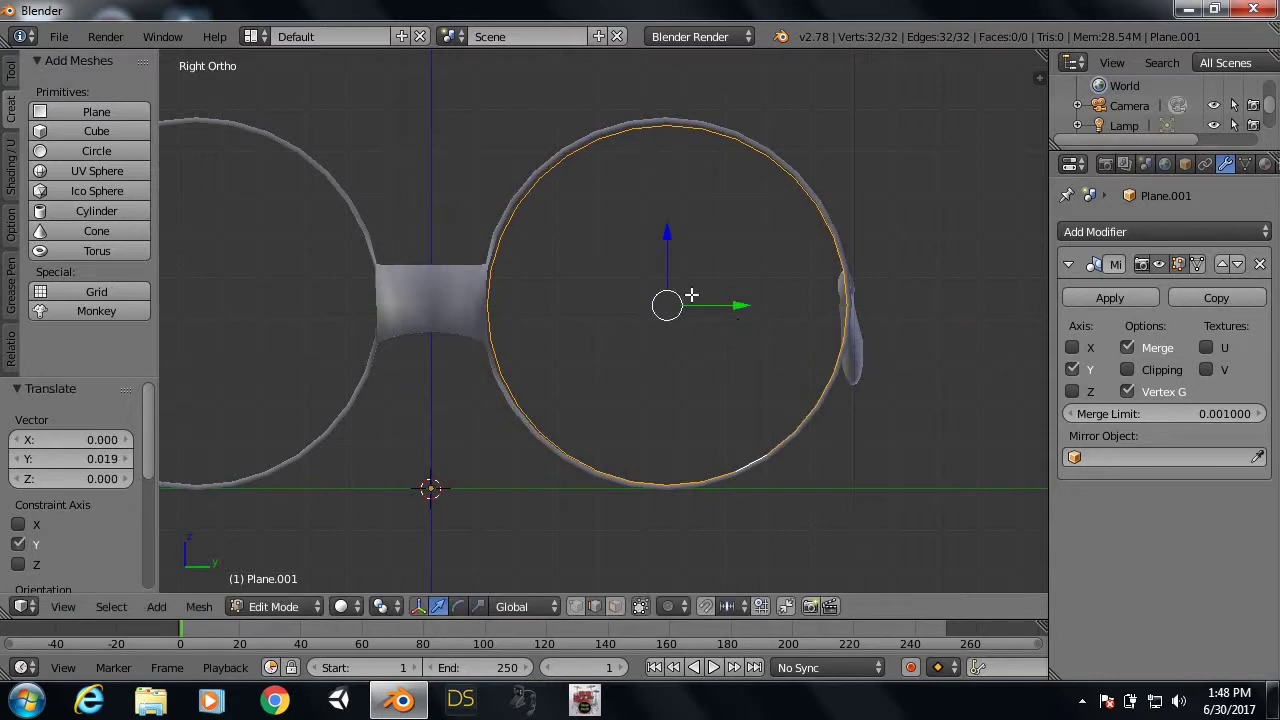
pyautogui.press('s')
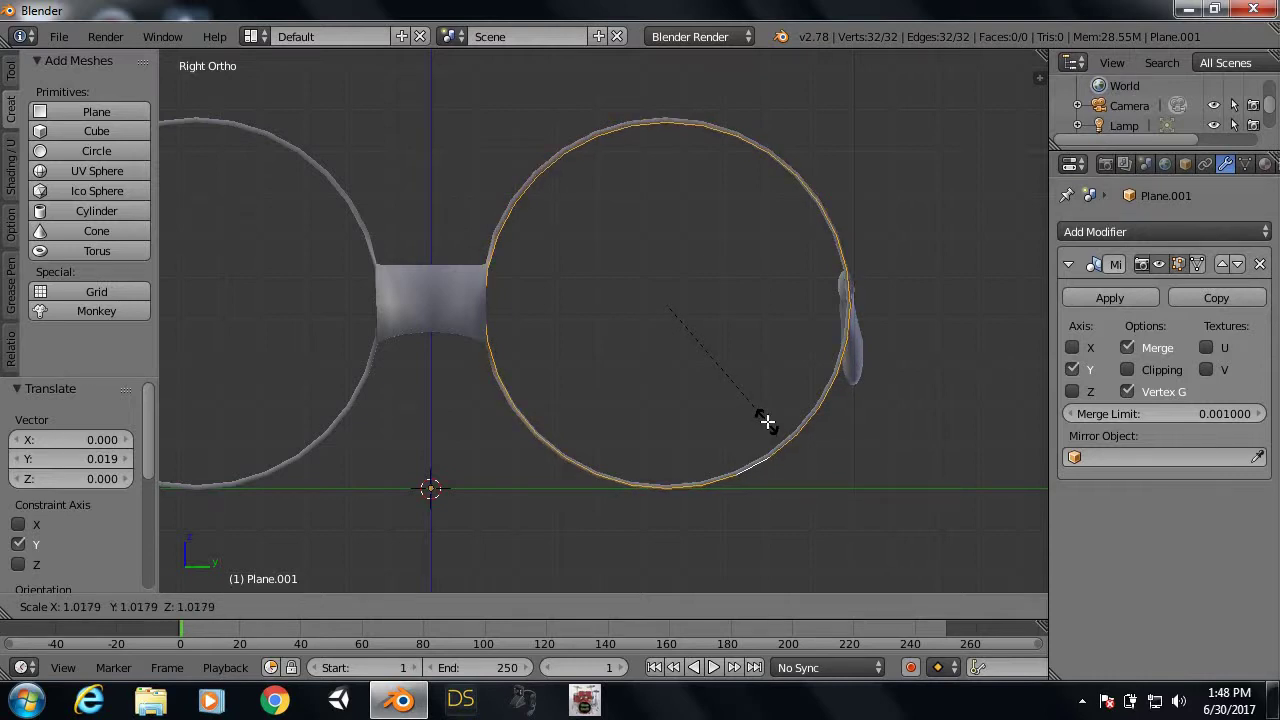
pyautogui.click(766, 422)
# Step: Orbit and pan around to check the ring against both rims
pyautogui.moveTo(783, 420)
pyautogui.mouseDown(button='middle')
pyautogui.moveTo(751, 423)
pyautogui.moveTo(799, 424)
pyautogui.moveTo(720, 420)
pyautogui.moveTo(877, 357)
pyautogui.moveTo(734, 350)
pyautogui.moveTo(591, 377)
pyautogui.mouseUp(button='middle')
pyautogui.scroll(-3, 799, 424)
pyautogui.scroll(2, 763, 337)
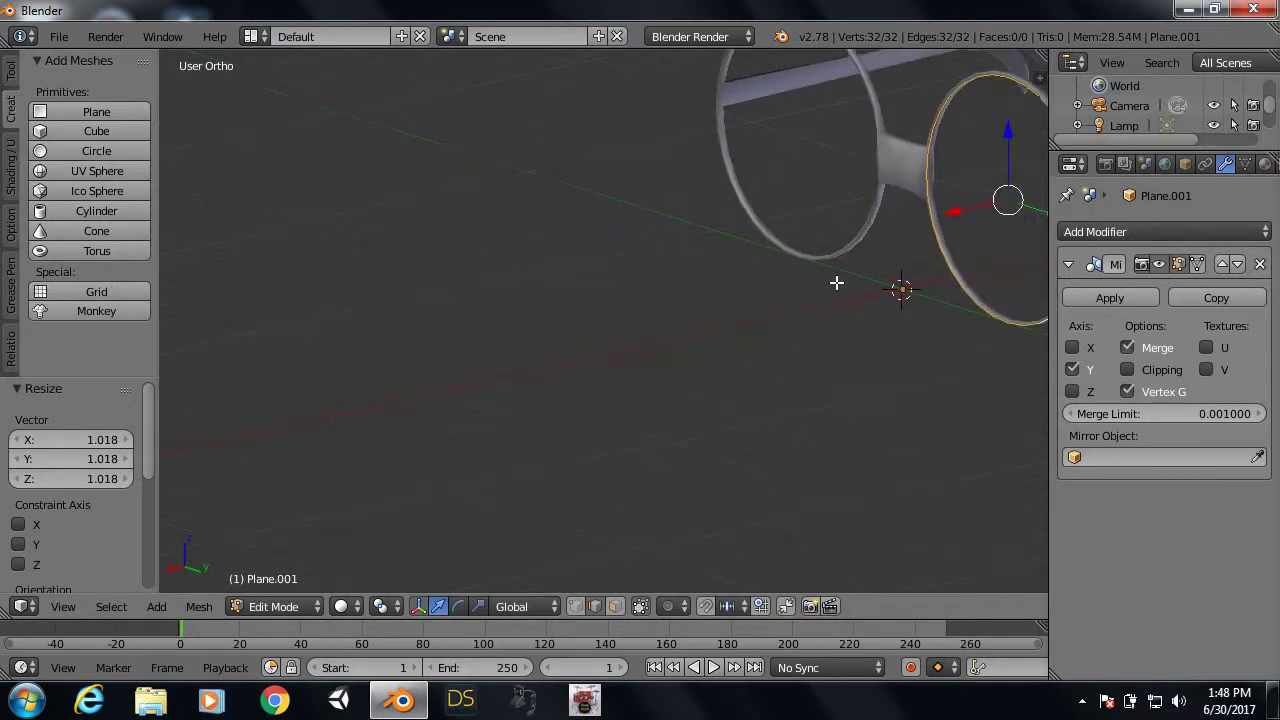
pyautogui.scroll(-2, 591, 298)
pyautogui.moveTo(837, 280)
pyautogui.keyDown('shift'); pyautogui.mouseDown(button='middle')
pyautogui.moveTo(591, 298)
pyautogui.moveTo(777, 280)
pyautogui.moveTo(768, 286)
pyautogui.mouseUp(button='middle'); pyautogui.keyUp('shift')
pyautogui.moveTo(965, 261); pyautogui.dragTo(687, 292, button='middle')
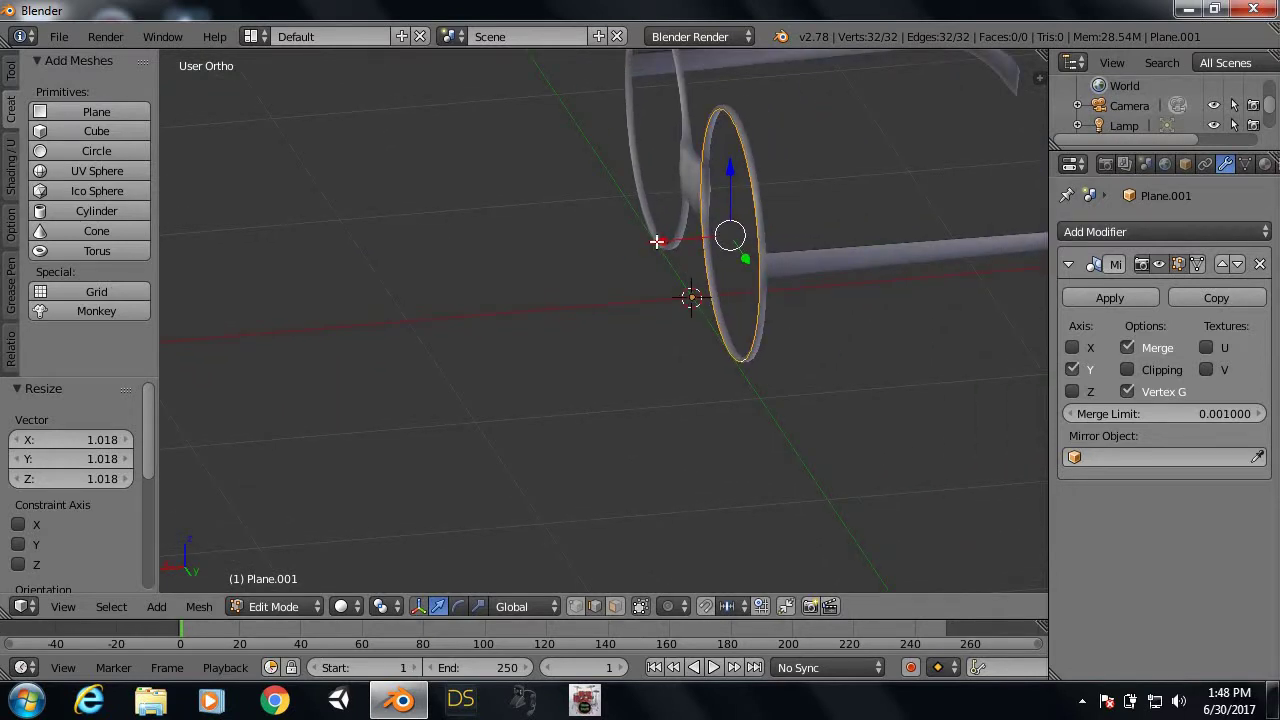
pyautogui.moveTo(653, 241)
pyautogui.mouseDown(button='middle')
pyautogui.moveTo(771, 251)
pyautogui.moveTo(766, 303)
pyautogui.moveTo(933, 310)
pyautogui.mouseUp(button='middle')
pyautogui.press('Tab')
pyautogui.scroll(2, 592, 321)
pyautogui.scroll(-4, 592, 321)
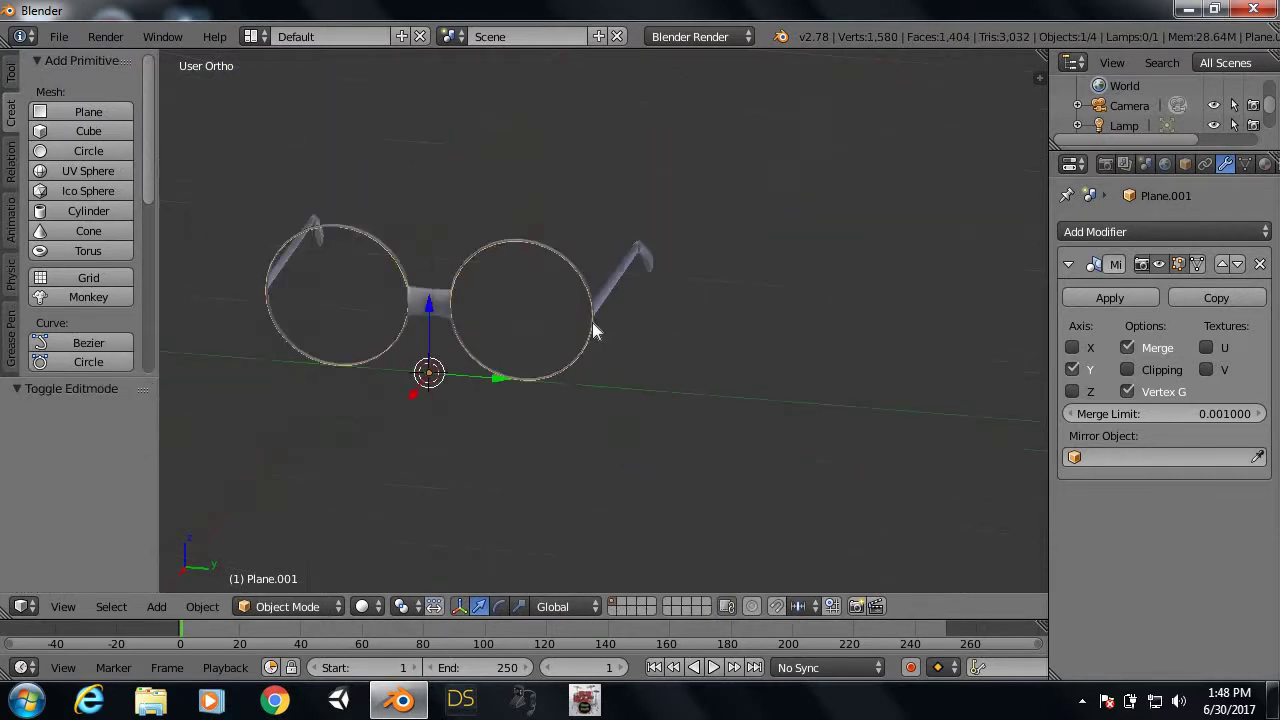
pyautogui.scroll(-1, 542, 337)
pyautogui.keyDown('shift'); pyautogui.moveTo(542, 338); pyautogui.dragTo(640, 330, button='middle'); pyautogui.keyUp('shift')
pyautogui.scroll(5, 640, 330)
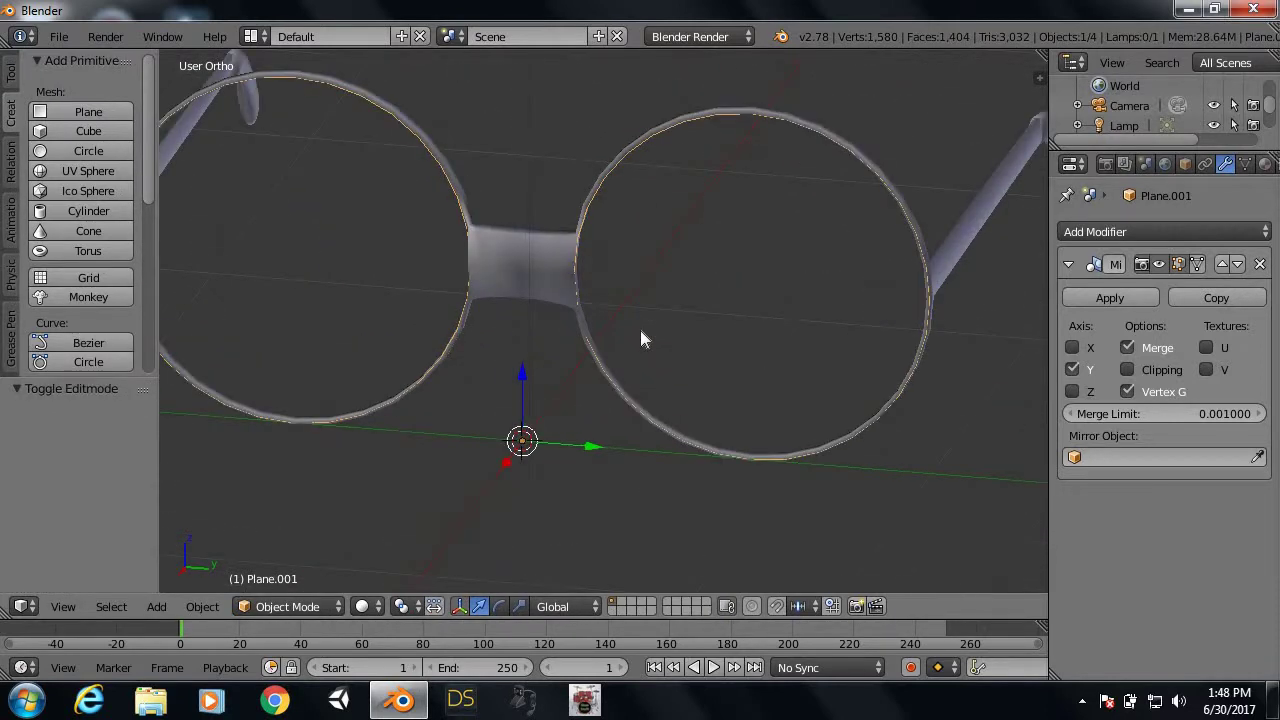
pyautogui.press('Tab')
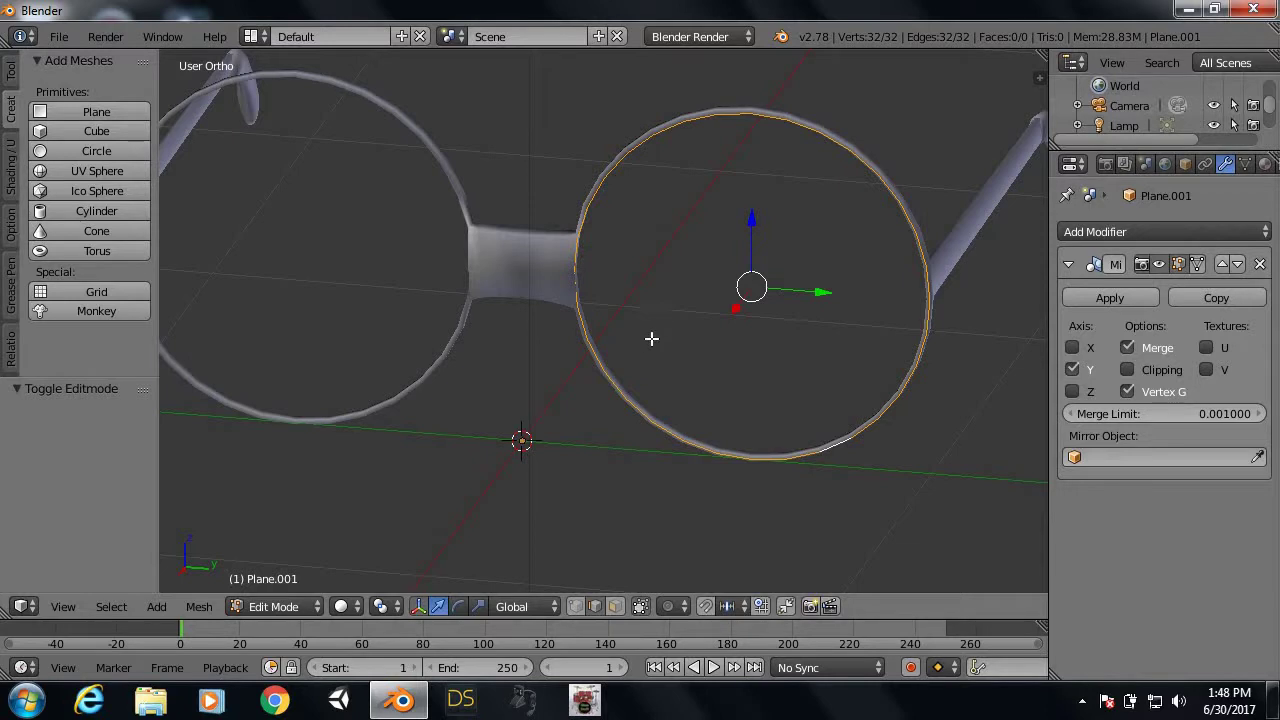
pyautogui.moveTo(747, 332)
pyautogui.mouseDown(button='middle')
pyautogui.moveTo(782, 325)
pyautogui.moveTo(750, 320)
pyautogui.mouseUp(button='middle')
pyautogui.press('KP_3')
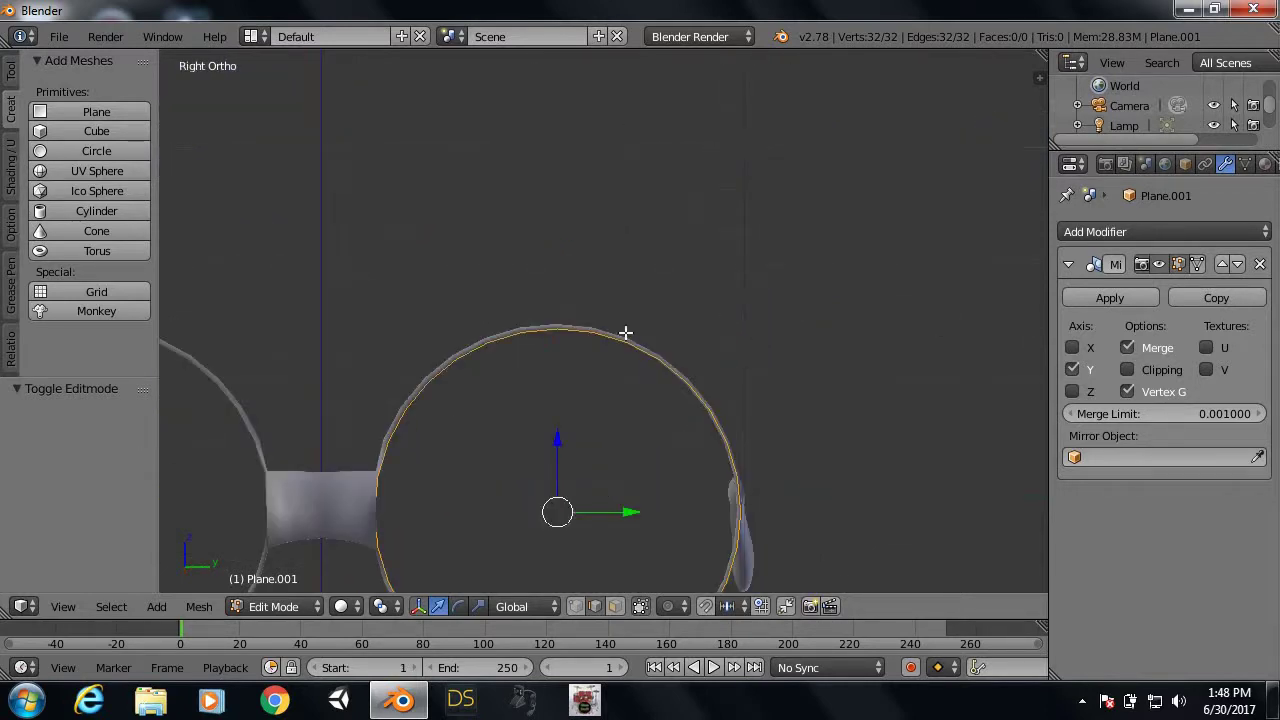
pyautogui.moveTo(596, 345)
pyautogui.keyDown('shift'); pyautogui.mouseDown(button='middle')
pyautogui.moveTo(594, 186)
pyautogui.moveTo(655, 340)
pyautogui.mouseUp(button='middle'); pyautogui.keyUp('shift')
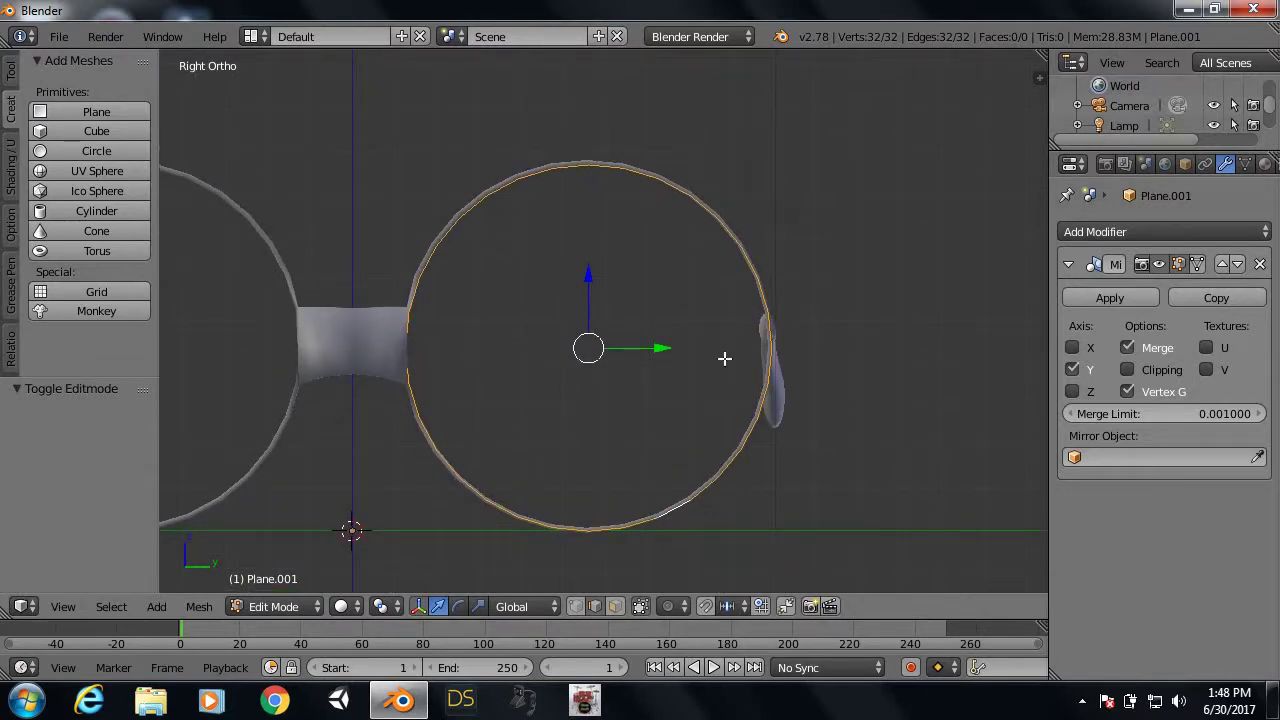
# Step: Fill the ring with a disc face and shift it -0.008 along X inside the right rim
pyautogui.press('f')
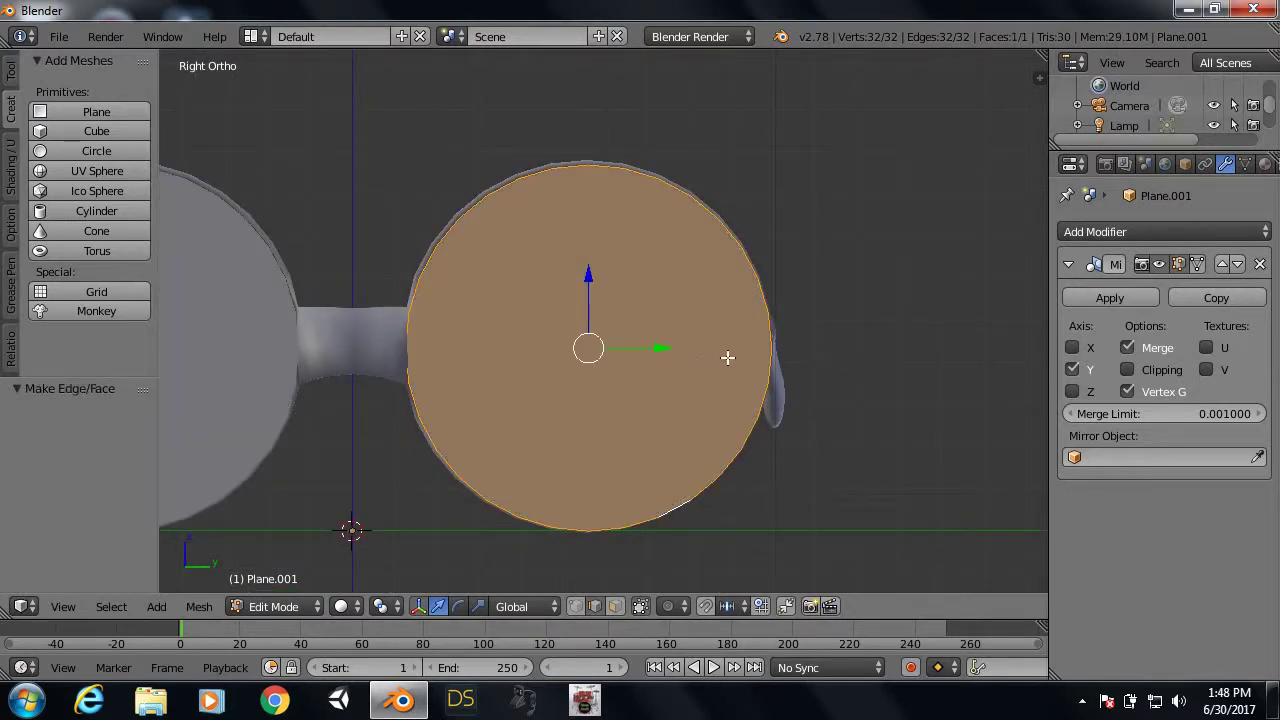
pyautogui.moveTo(818, 356)
pyautogui.mouseDown(button='middle')
pyautogui.moveTo(769, 351)
pyautogui.moveTo(728, 366)
pyautogui.mouseUp(button='middle')
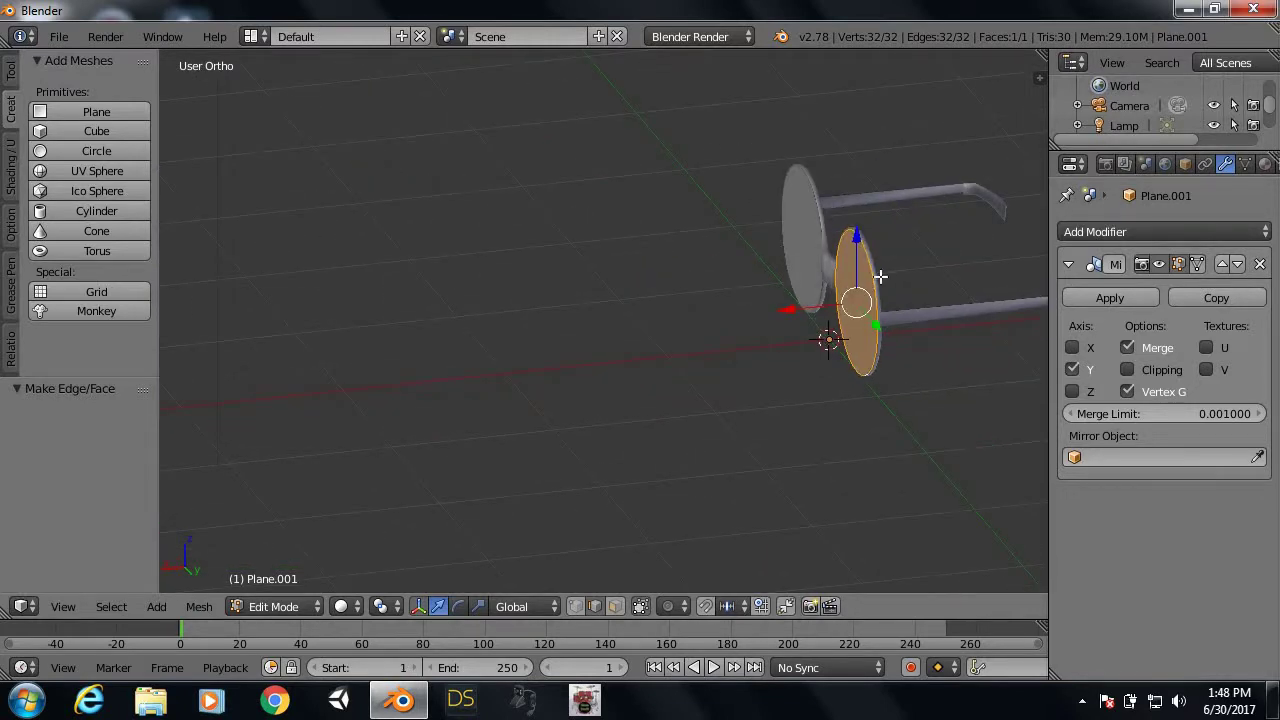
pyautogui.moveTo(880, 276); pyautogui.dragTo(666, 357, button='middle')
pyautogui.scroll(3, 724, 327)
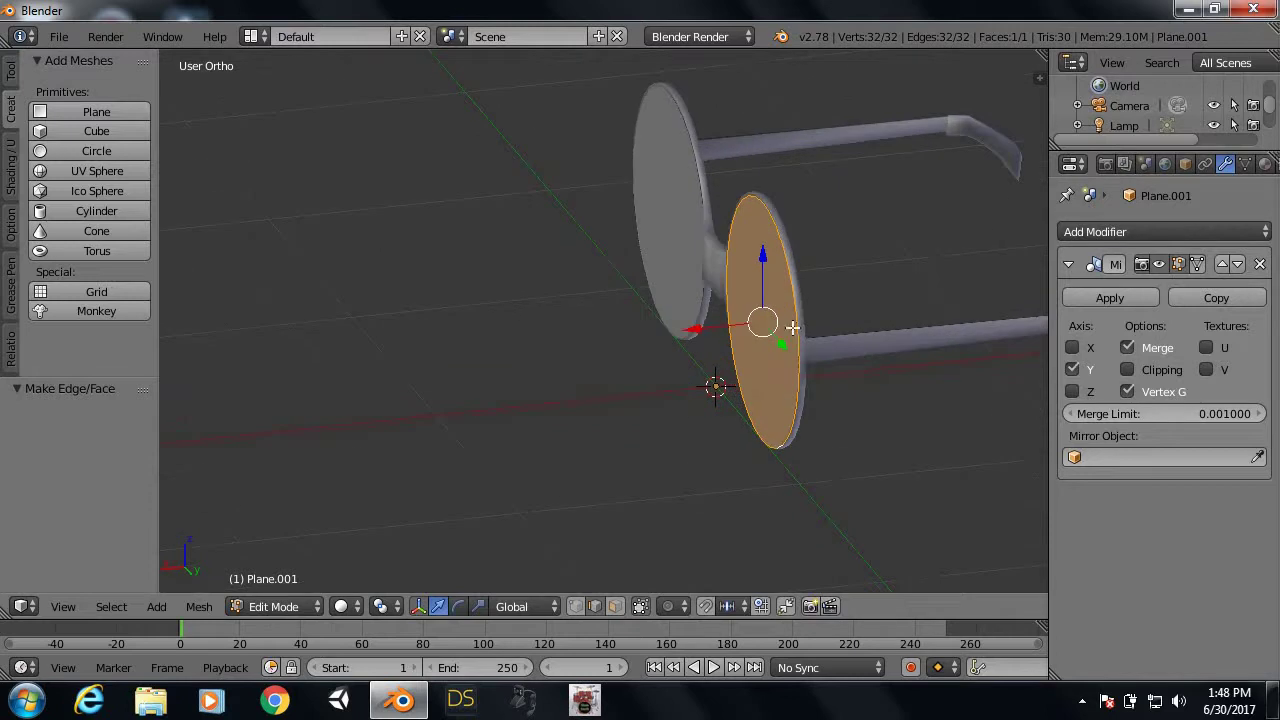
pyautogui.moveTo(792, 327)
pyautogui.mouseDown(button='middle')
pyautogui.moveTo(776, 333)
pyautogui.moveTo(863, 330)
pyautogui.moveTo(820, 311)
pyautogui.mouseUp(button='middle')
pyautogui.press('z')
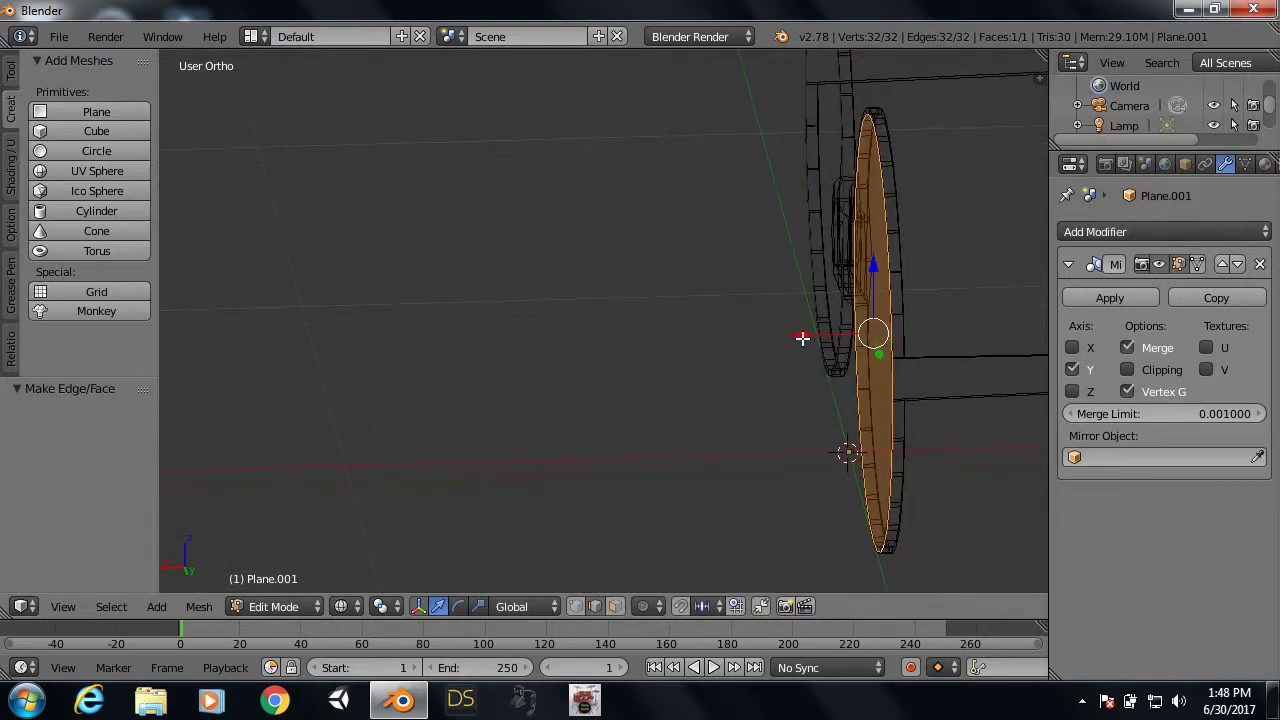
pyautogui.moveTo(801, 334); pyautogui.dragTo(810, 333)
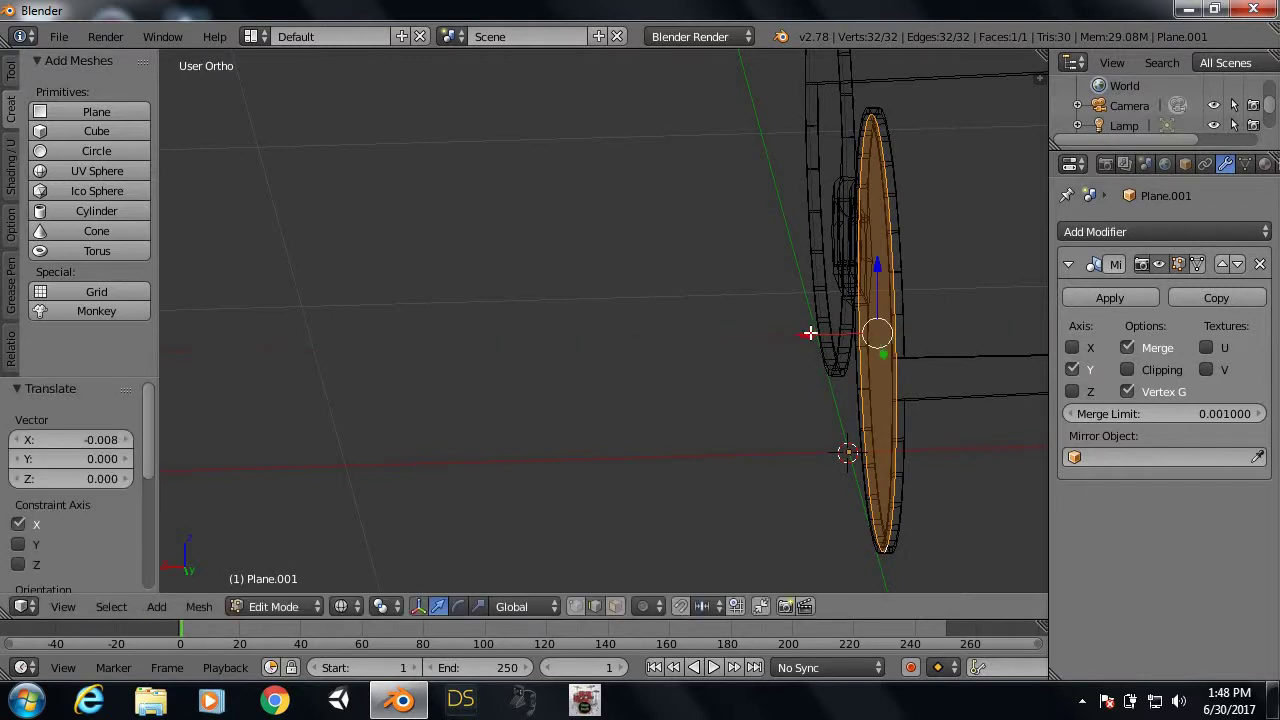
pyautogui.press('z')
pyautogui.moveTo(820, 314)
pyautogui.mouseDown(button='middle')
pyautogui.moveTo(914, 303)
pyautogui.moveTo(943, 323)
pyautogui.moveTo(758, 371)
pyautogui.mouseUp(button='middle')
pyautogui.moveTo(677, 343); pyautogui.dragTo(772, 353, button='middle')
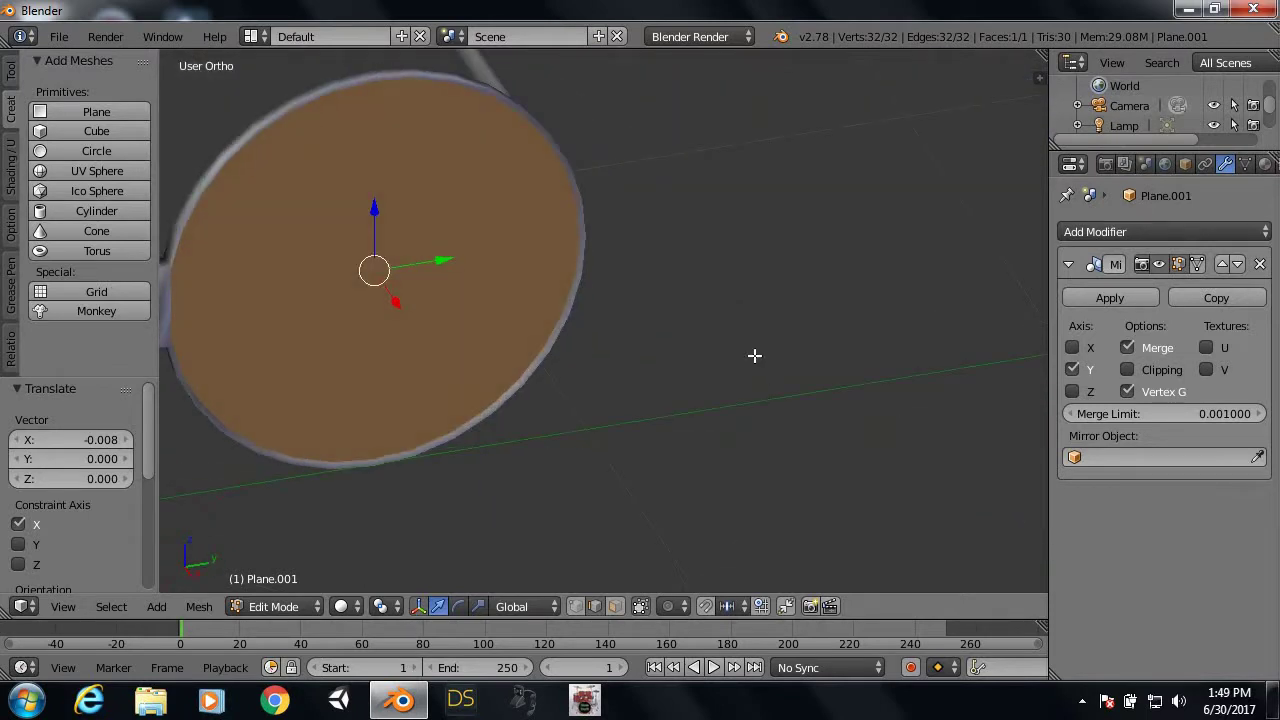
# Step: Leave Edit Mode, deselect all, and bring up the Add menu from a near-frontal view
pyautogui.press('Tab')
pyautogui.scroll(-5, 667, 355)
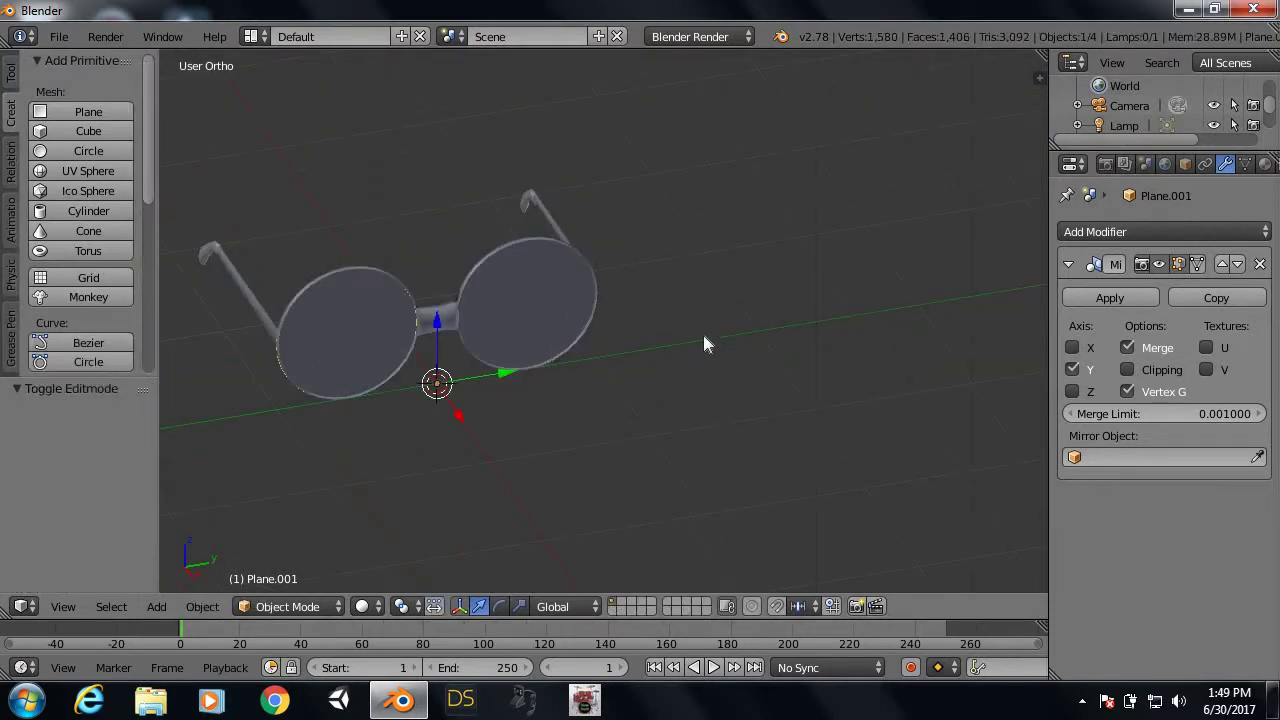
pyautogui.moveTo(703, 340)
pyautogui.mouseDown(button='middle')
pyautogui.moveTo(589, 297)
pyautogui.moveTo(634, 277)
pyautogui.moveTo(779, 361)
pyautogui.mouseUp(button='middle')
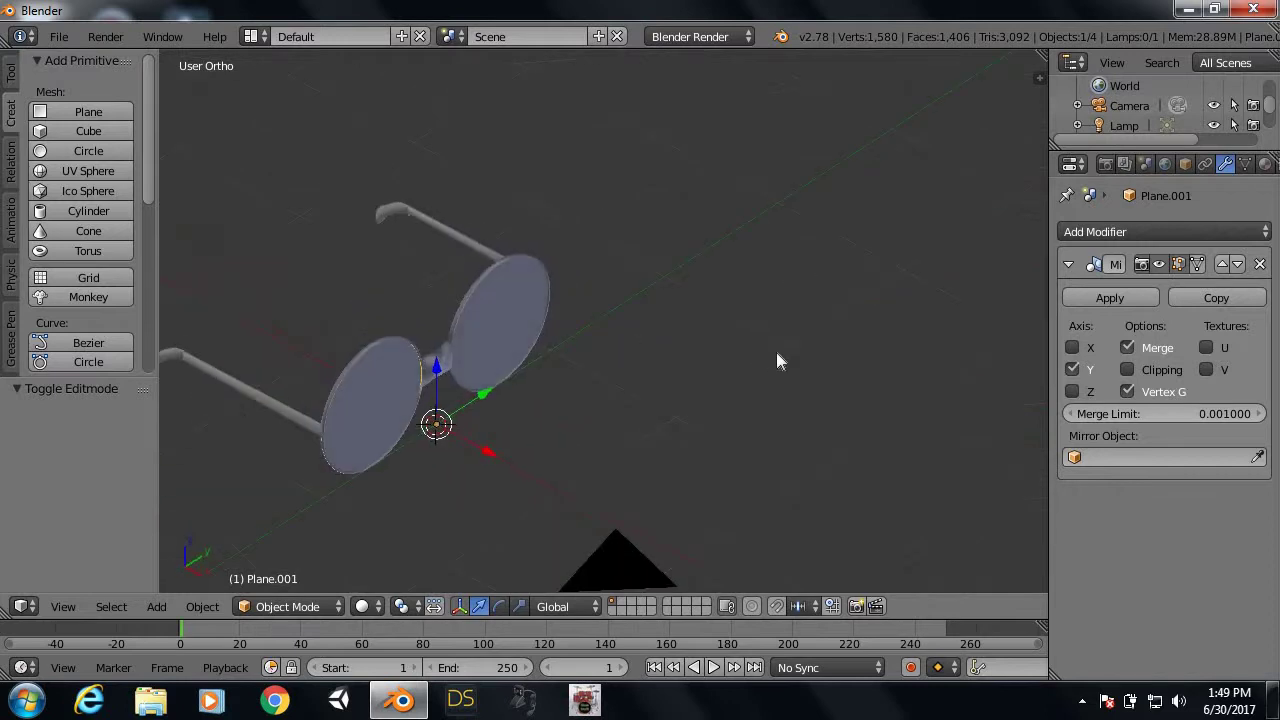
pyautogui.moveTo(627, 369); pyautogui.dragTo(670, 334, button='middle')
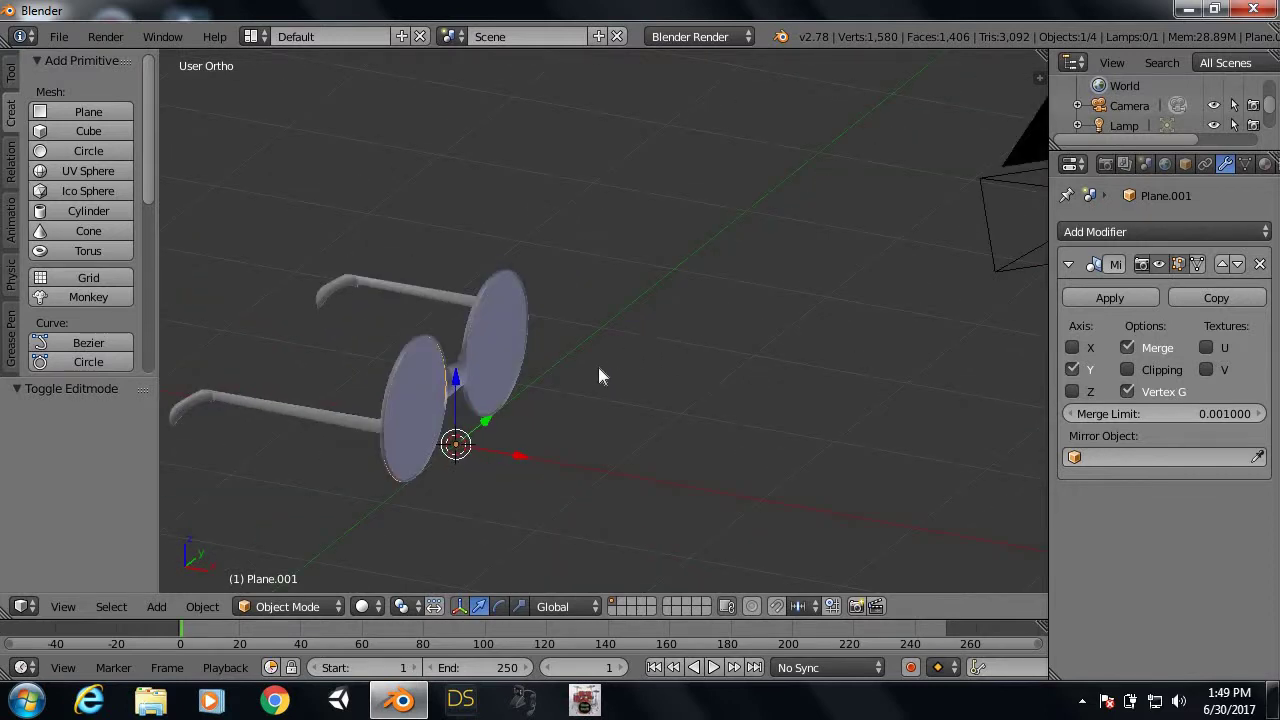
pyautogui.press('a')
pyautogui.moveTo(428, 408)
pyautogui.mouseDown(button='middle')
pyautogui.moveTo(623, 323)
pyautogui.moveTo(657, 380)
pyautogui.moveTo(511, 388)
pyautogui.moveTo(517, 357)
pyautogui.moveTo(437, 371)
pyautogui.moveTo(737, 320)
pyautogui.moveTo(604, 313)
pyautogui.moveTo(666, 334)
pyautogui.mouseUp(button='middle')
pyautogui.scroll(2, 666, 334)
pyautogui.scroll(2, 761, 360)
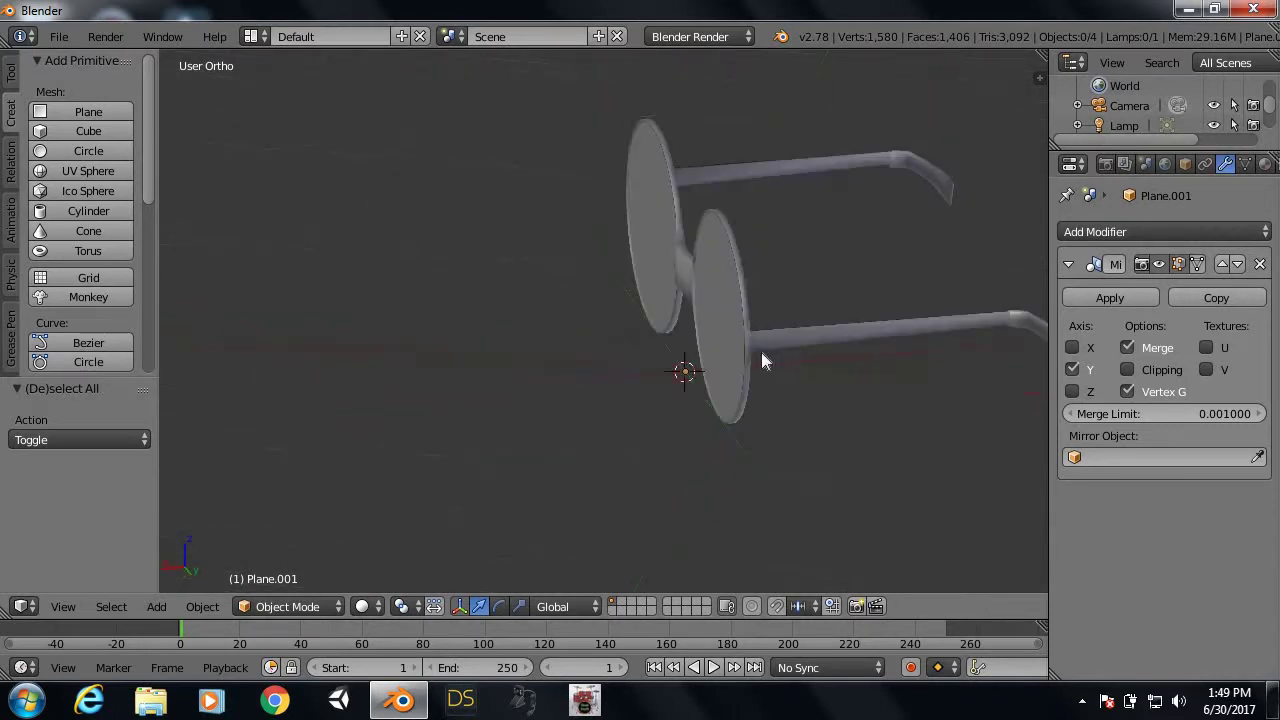
pyautogui.moveTo(761, 360)
pyautogui.mouseDown(button='middle')
pyautogui.moveTo(849, 346)
pyautogui.moveTo(672, 420)
pyautogui.mouseUp(button='middle')
pyautogui.scroll(-3, 694, 408)
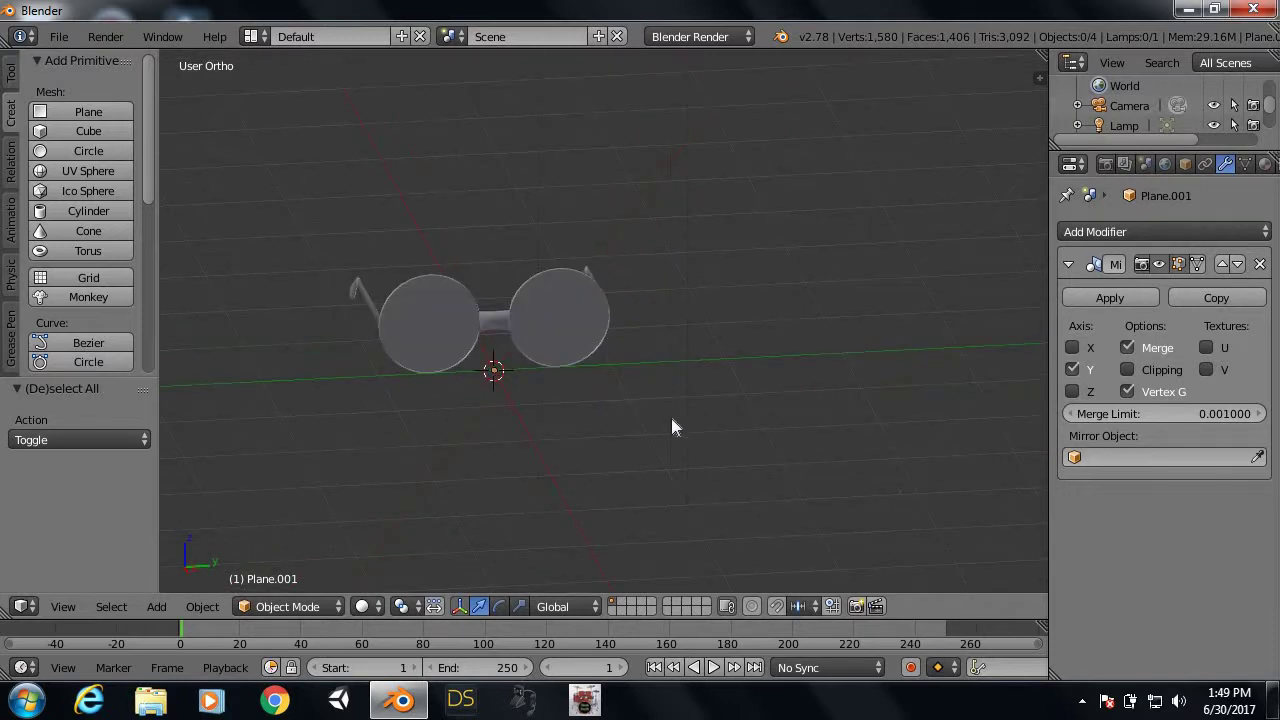
pyautogui.hotkey('shift', 'a')
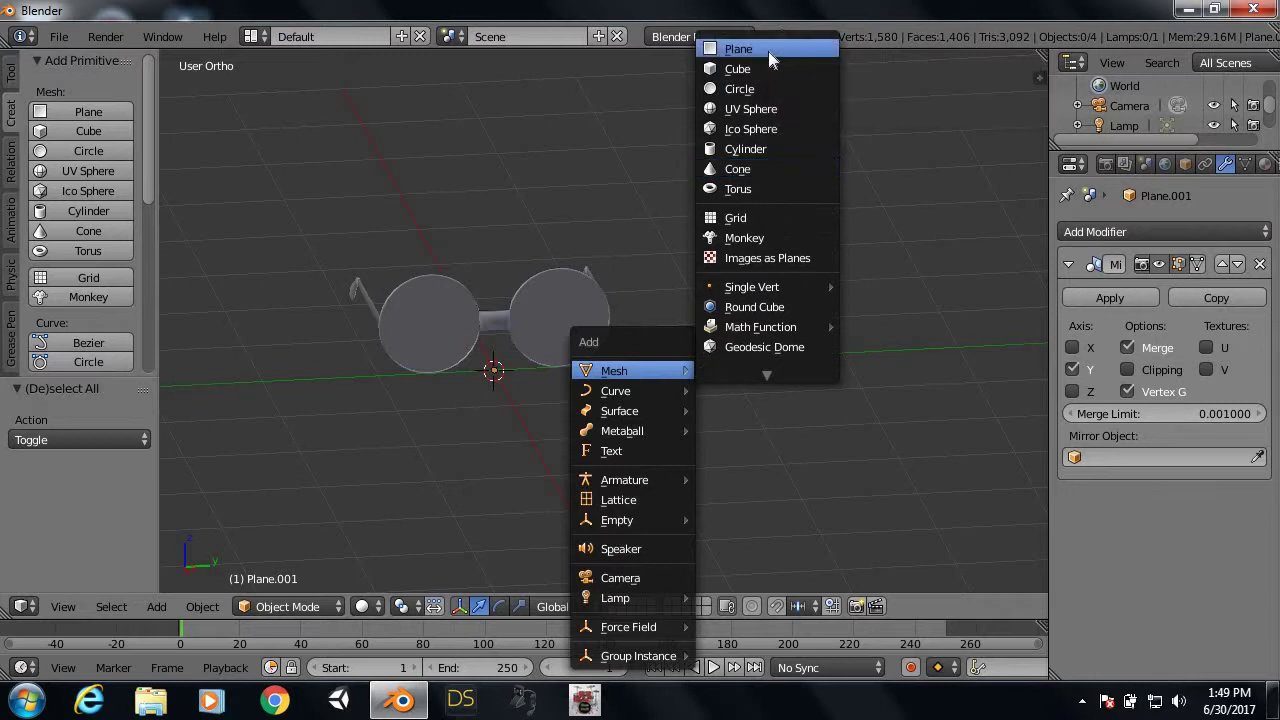
# Step: Add a plane scaled 9.071 times under the glasses as ground, then select it
pyautogui.click(768, 51)
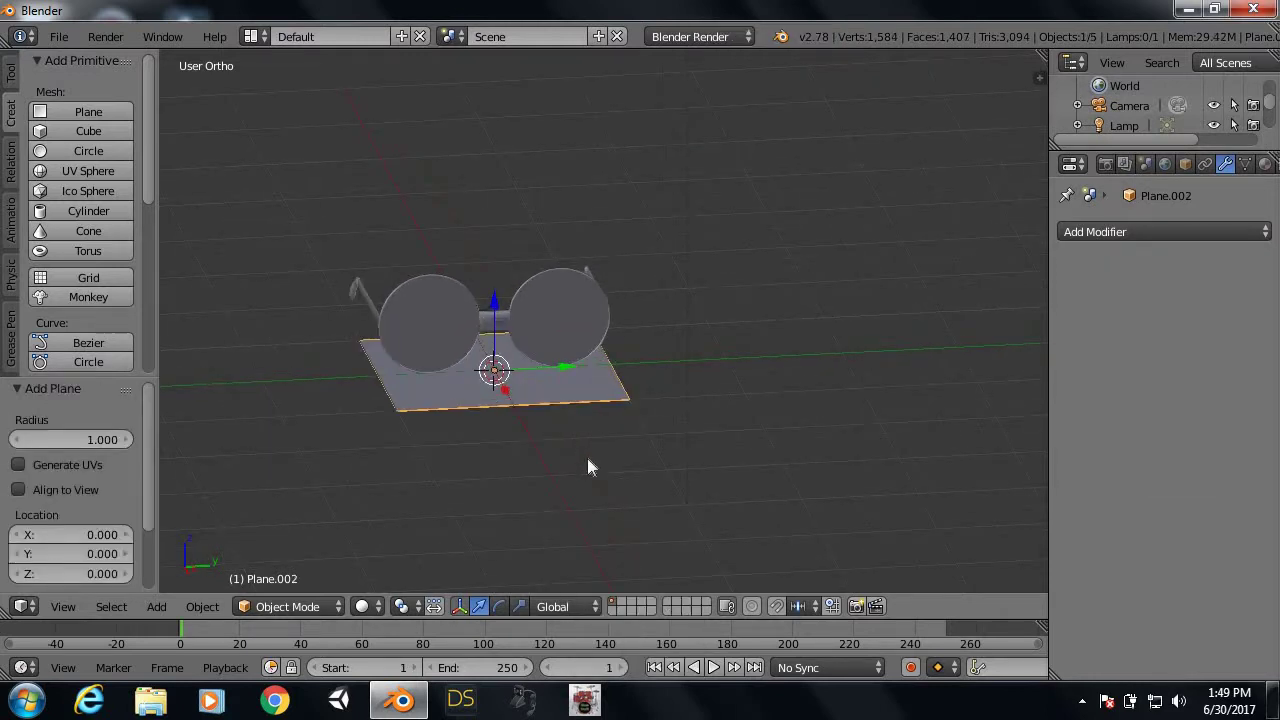
pyautogui.press('s')
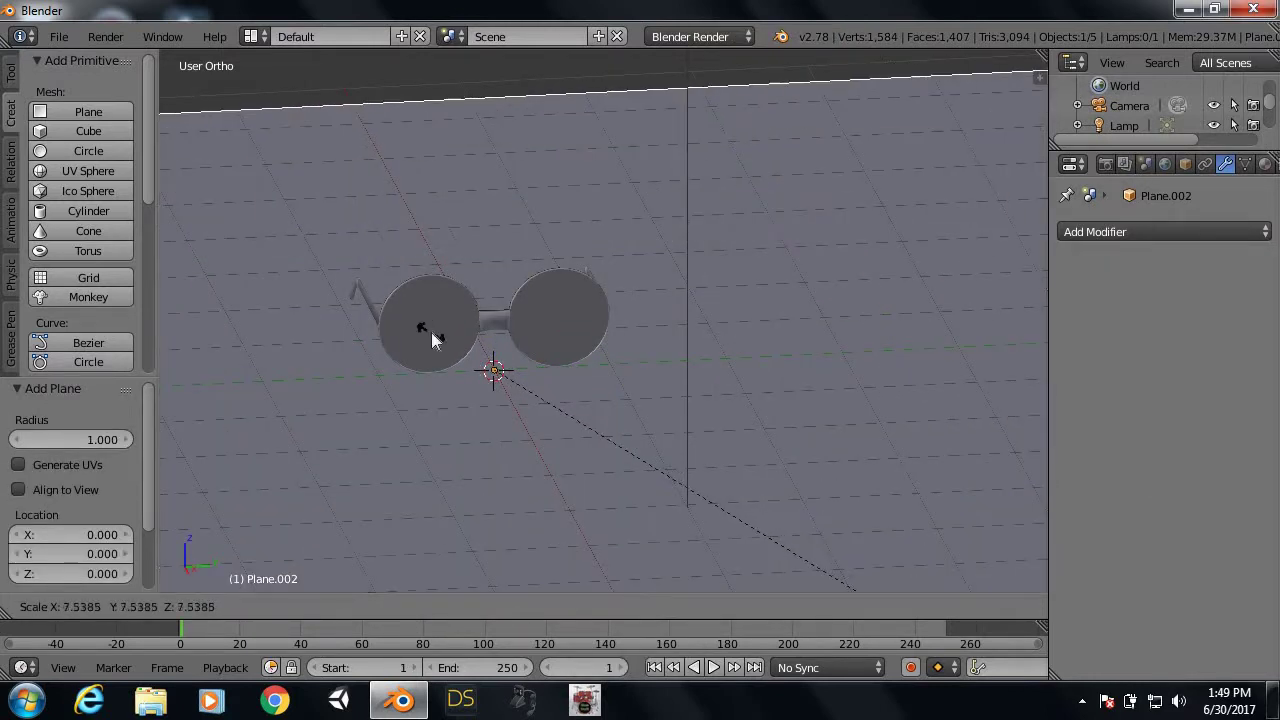
pyautogui.click(594, 434)
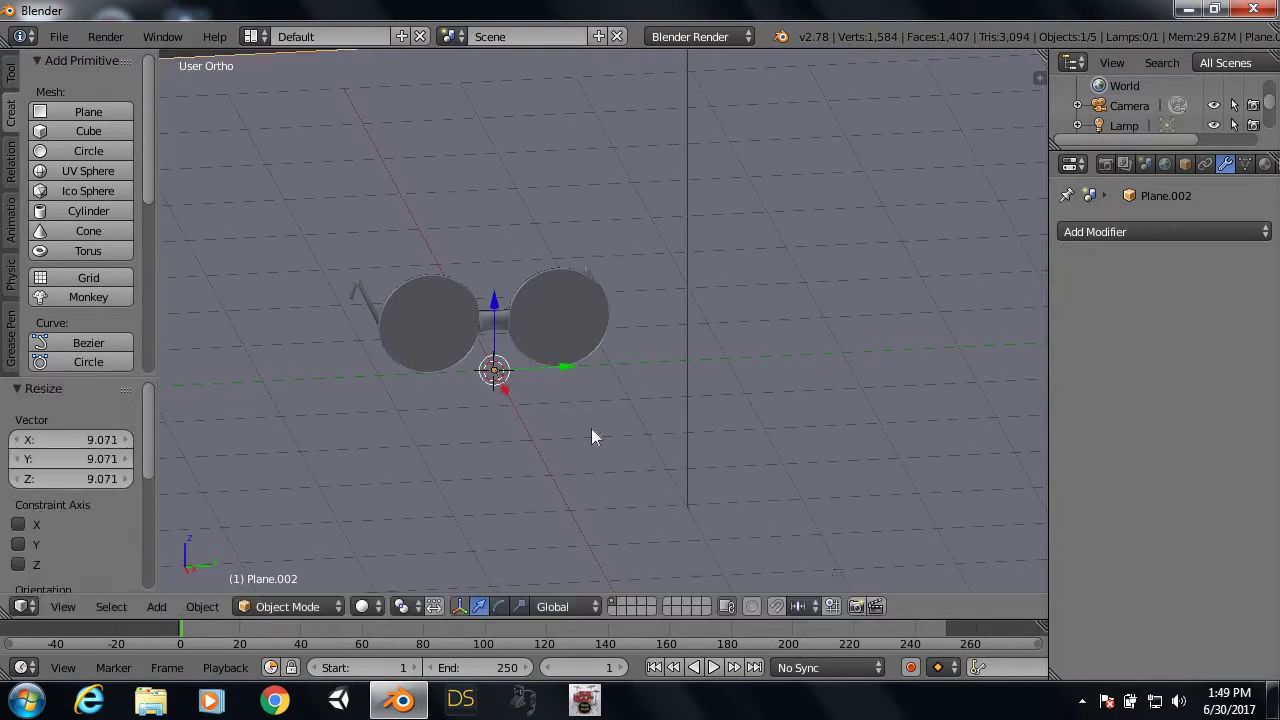
pyautogui.scroll(2, 592, 436)
pyautogui.rightClick(509, 340)
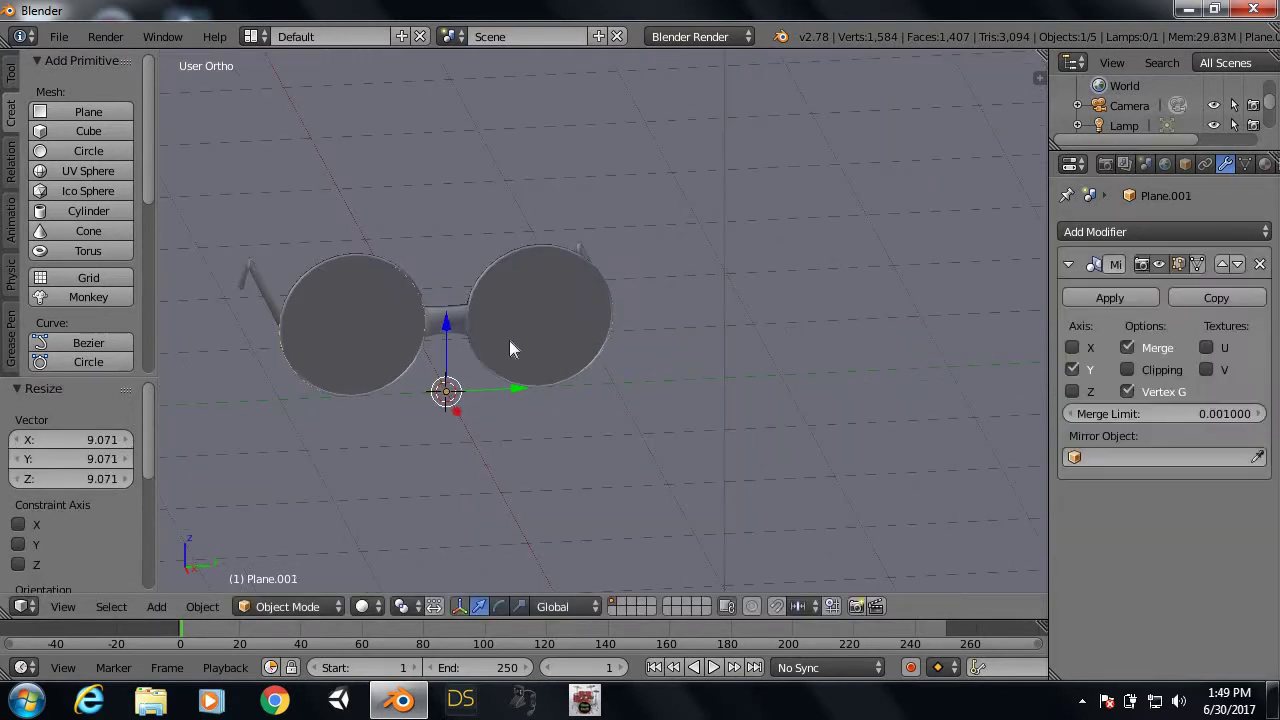
pyautogui.moveTo(651, 352); pyautogui.dragTo(485, 309, button='middle')
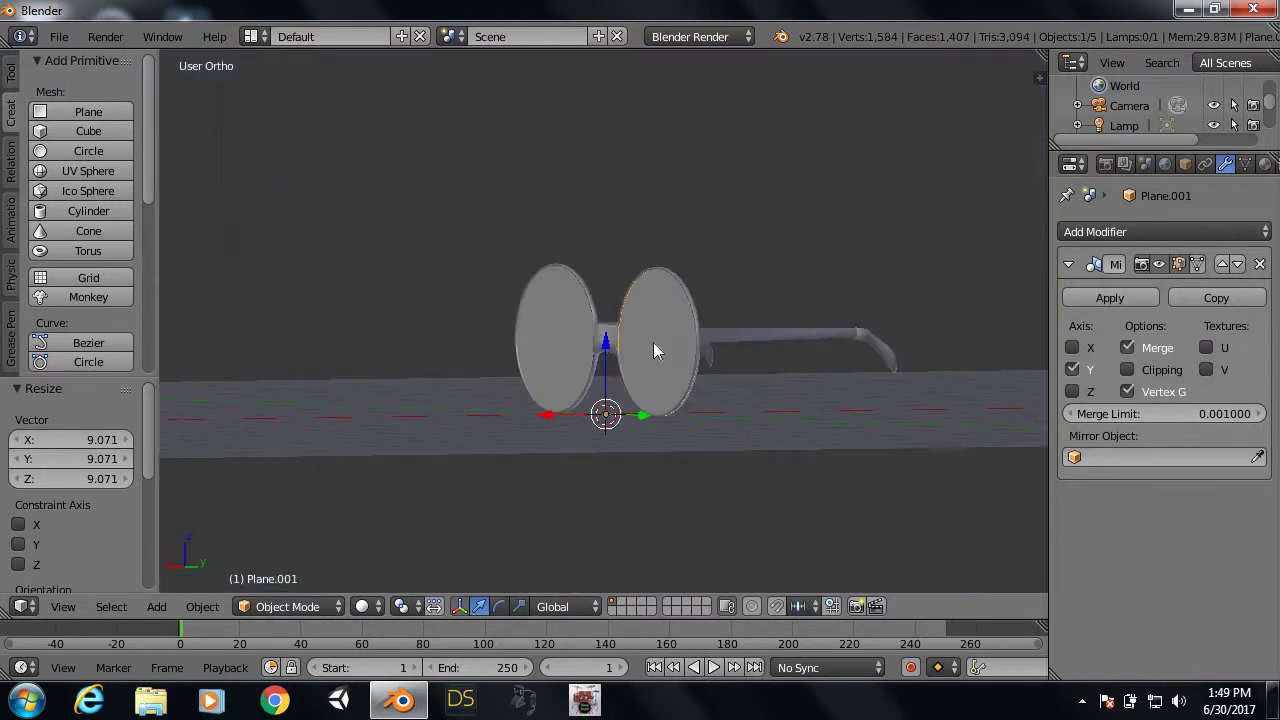
pyautogui.moveTo(653, 342)
pyautogui.mouseDown(button='middle')
pyautogui.moveTo(604, 376)
pyautogui.moveTo(608, 344)
pyautogui.moveTo(537, 349)
pyautogui.moveTo(660, 385)
pyautogui.moveTo(840, 408)
pyautogui.moveTo(591, 362)
pyautogui.mouseUp(button='middle')
pyautogui.scroll(2, 591, 362)
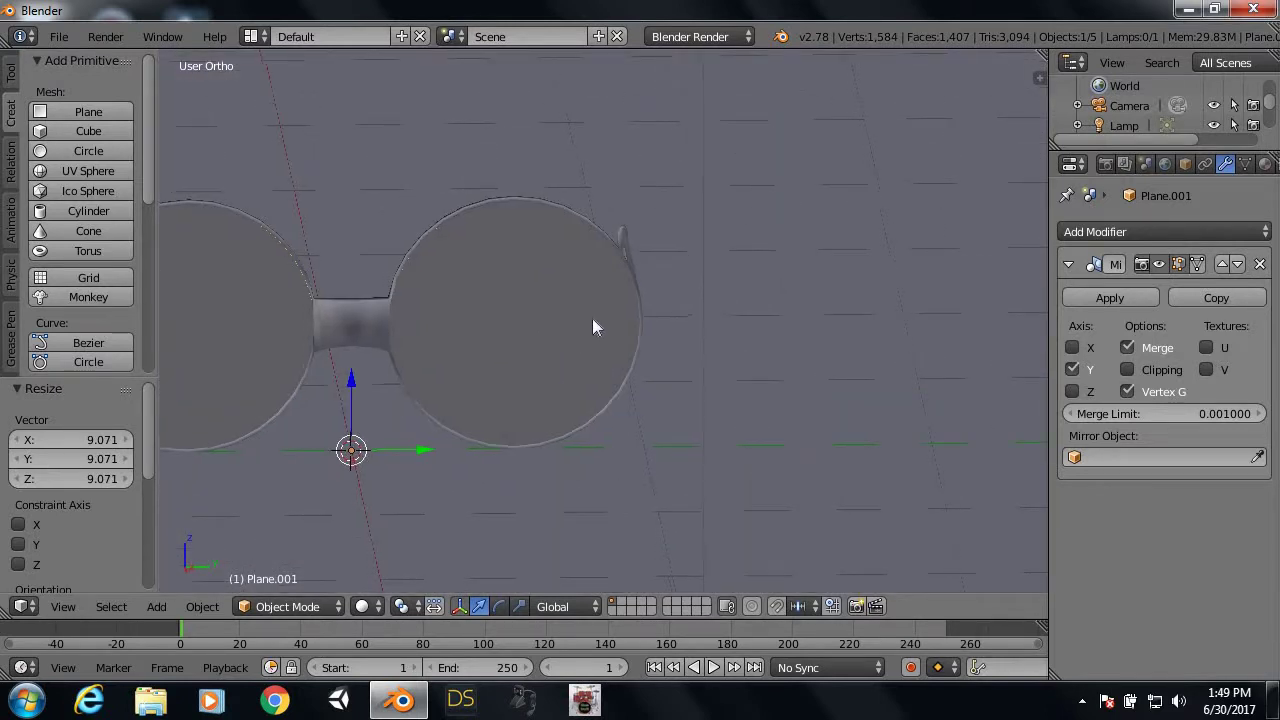
pyautogui.keyDown('shift'); pyautogui.moveTo(594, 326); pyautogui.dragTo(711, 322, button='middle'); pyautogui.keyUp('shift')
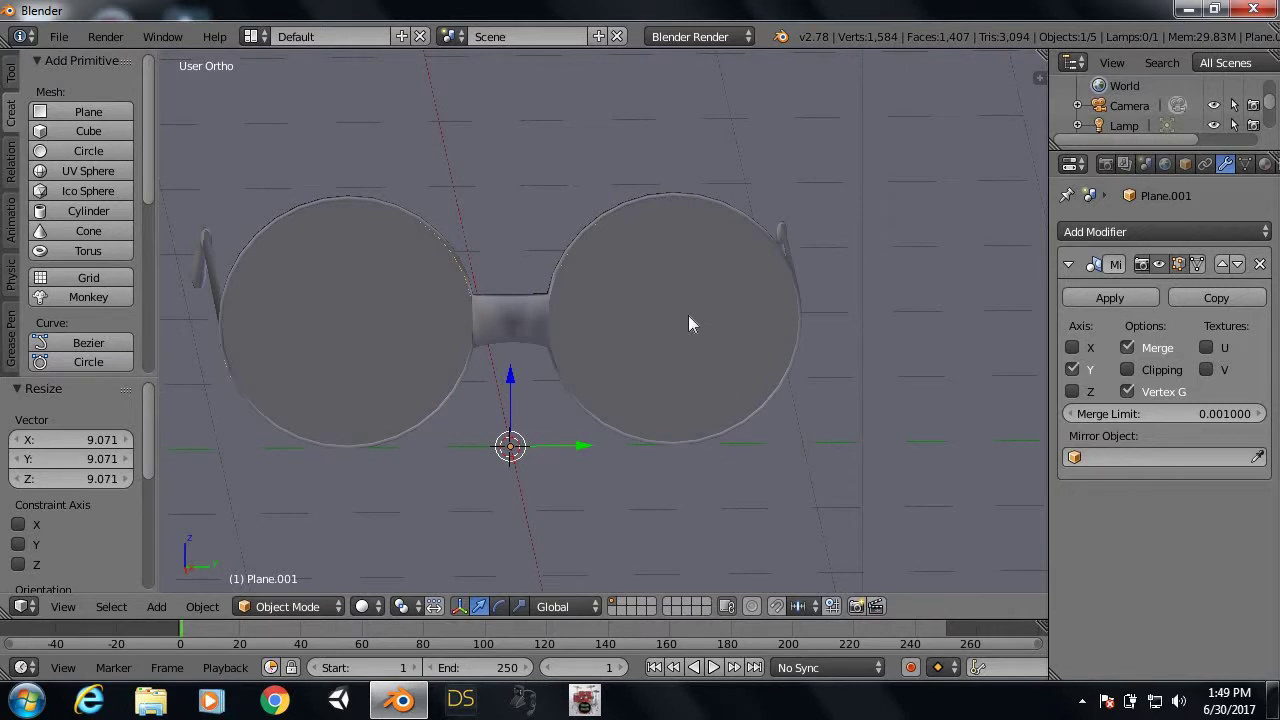
pyautogui.rightClick(689, 317)
# Step: Select the glasses object and enter Edit Mode with the right lens selected
pyautogui.press('Tab')
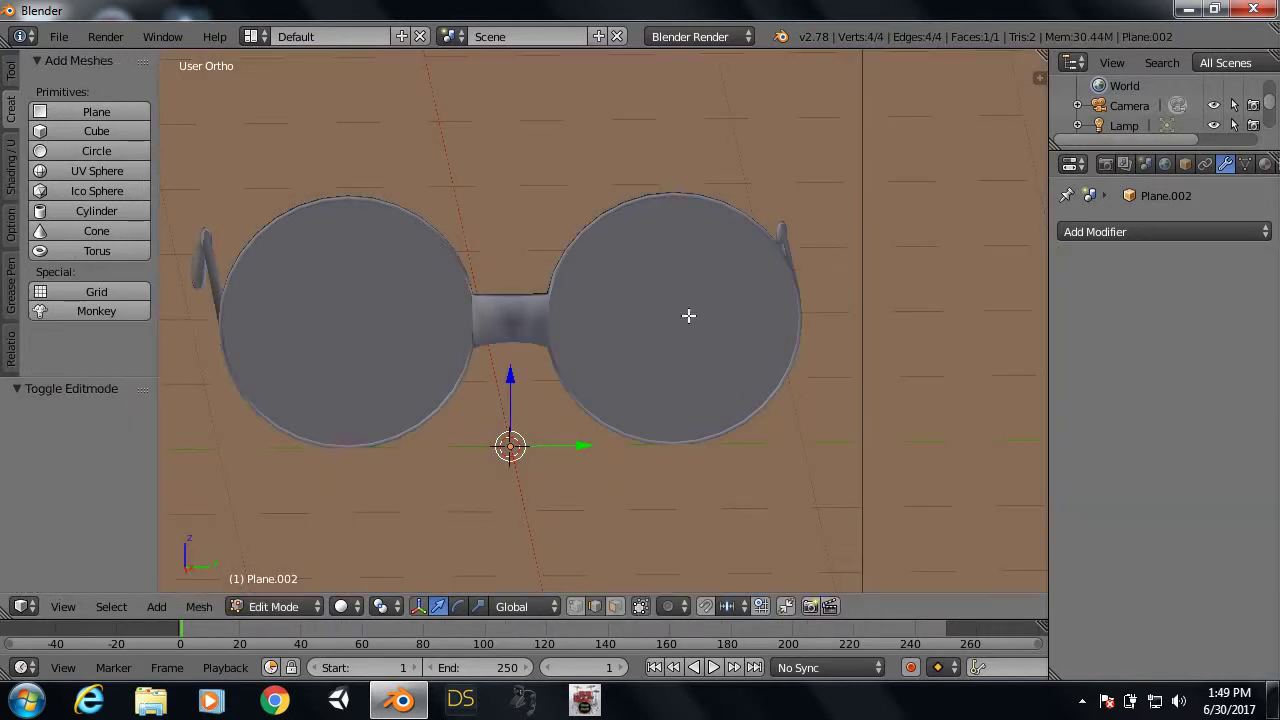
pyautogui.press('Tab')
pyautogui.rightClick(688, 315)
pyautogui.press('Tab')
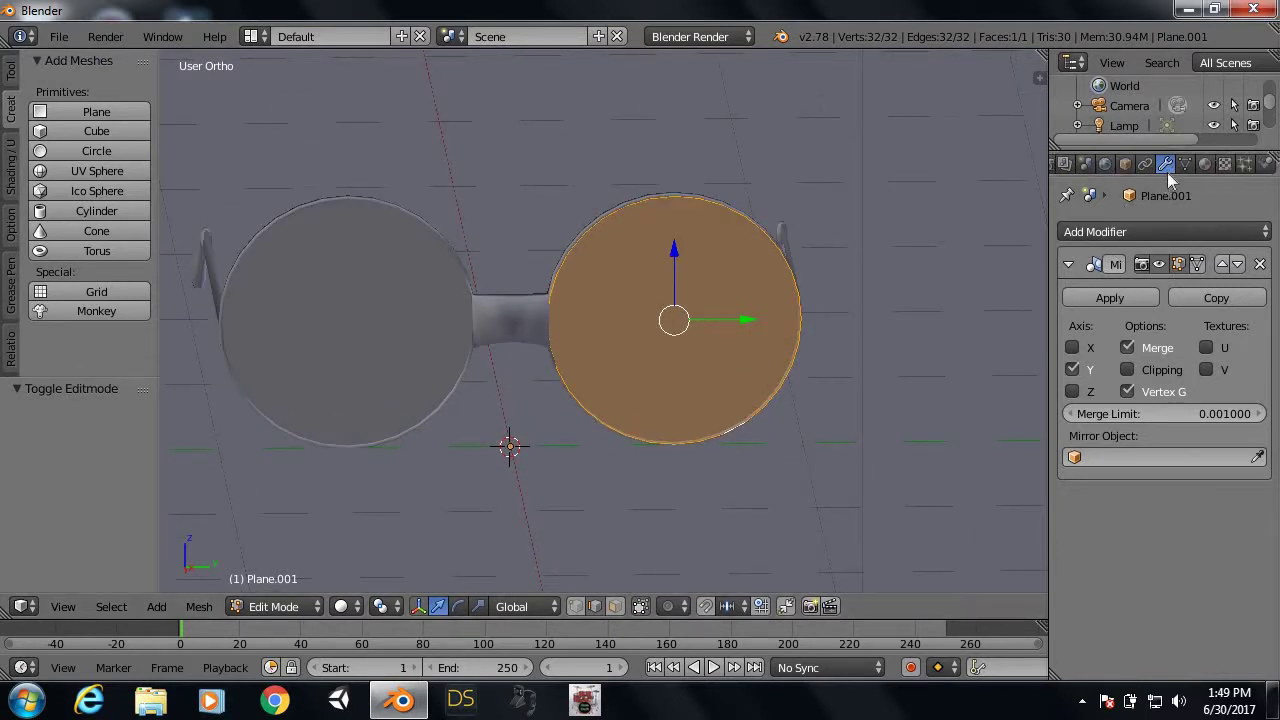
# Step: Create a new material, Material.001, for the lens object
pyautogui.scroll(-3, 1167, 172)
pyautogui.click(1167, 172)
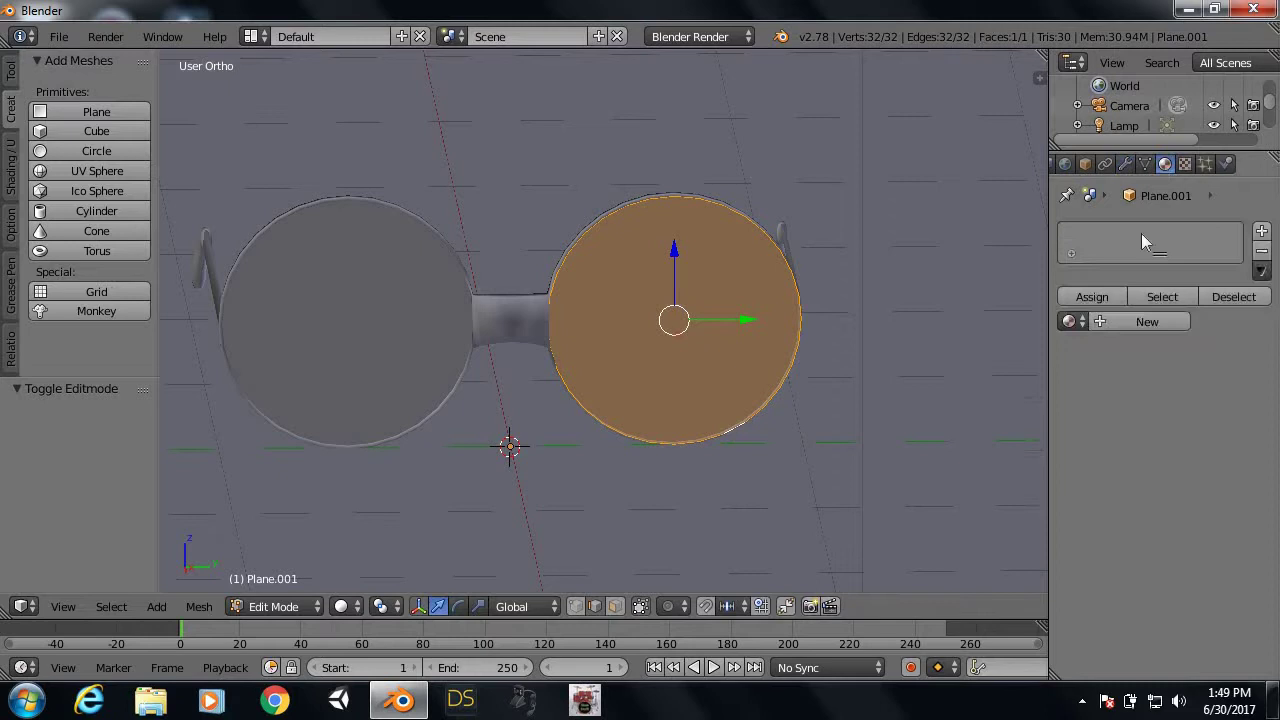
pyautogui.click(1125, 328)
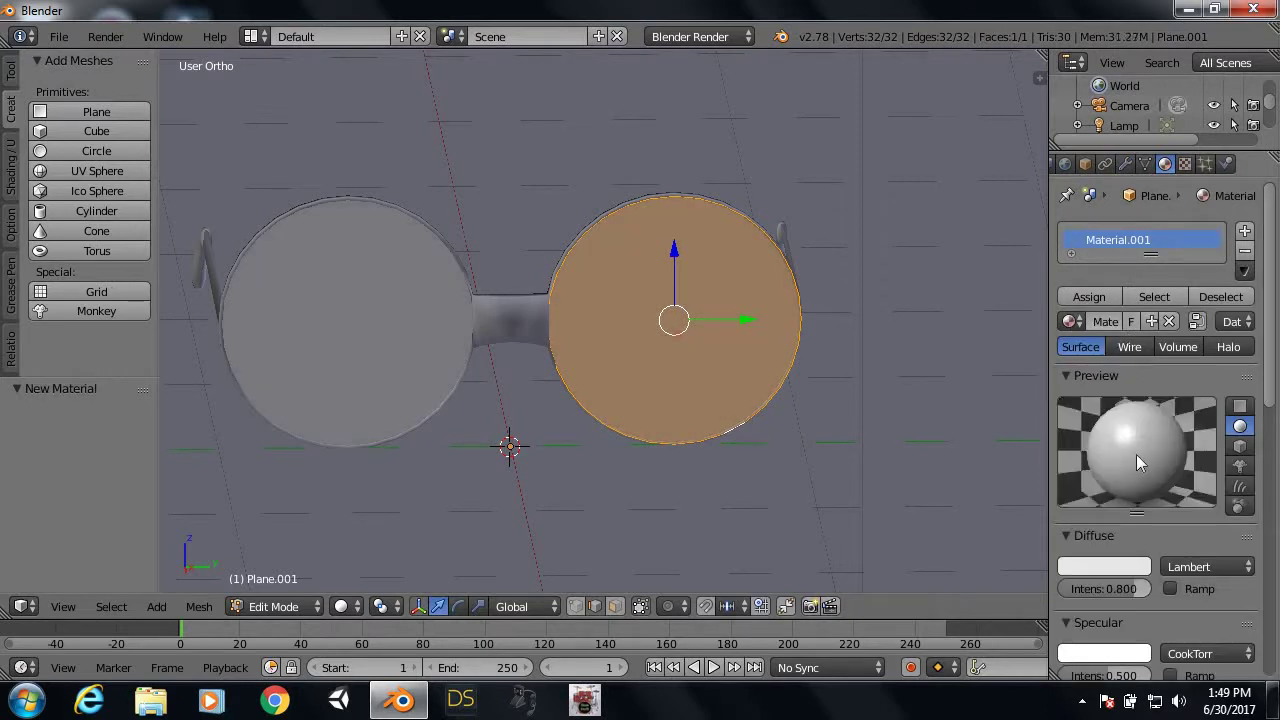
pyautogui.click(672, 38)
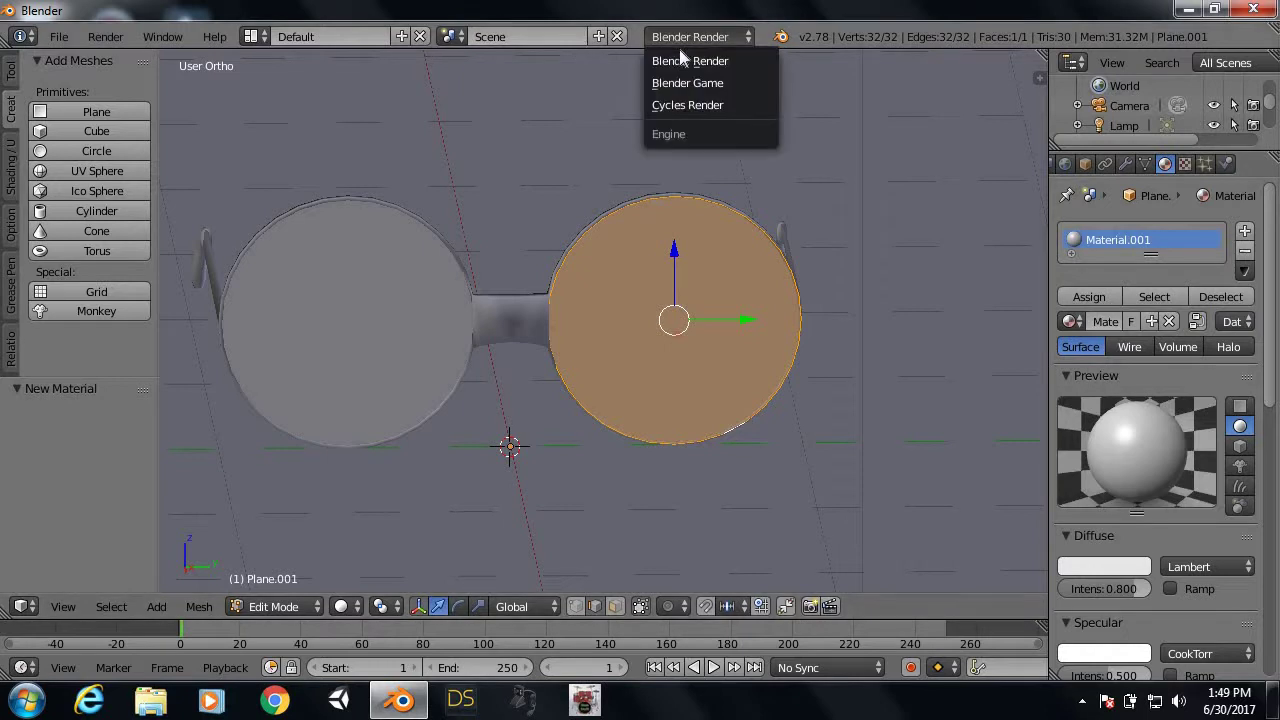
# Step: Switch to Cycles, make Material.001 a mid-grey Glass BSDF, and set viewport shading to Rendered
pyautogui.click(688, 105)
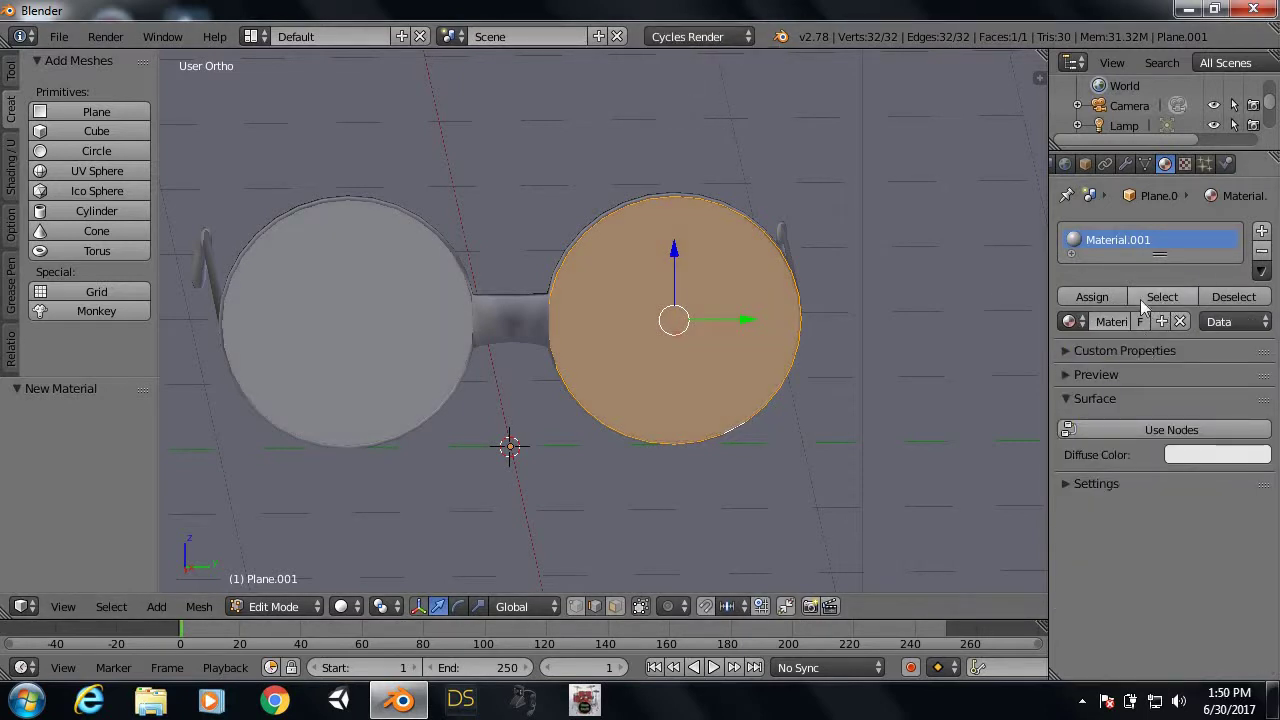
pyautogui.click(1142, 429)
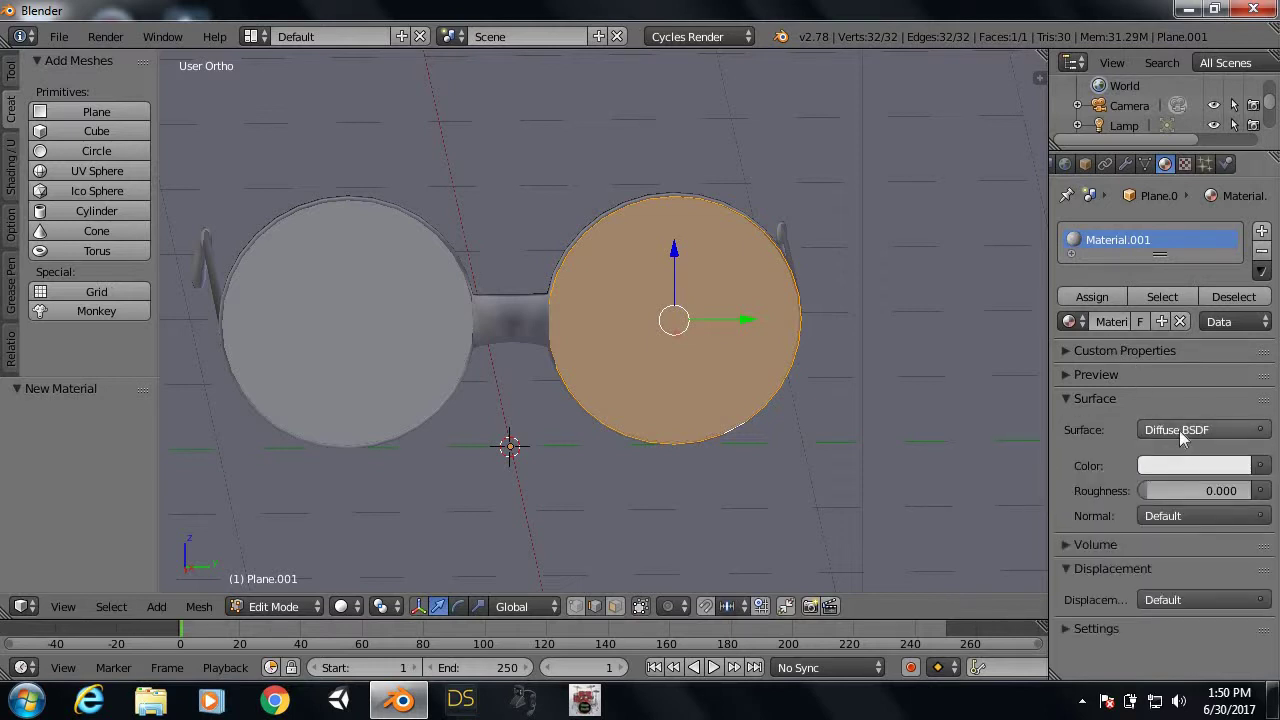
pyautogui.click(1179, 430)
pyautogui.scroll(1, 1100, 95)
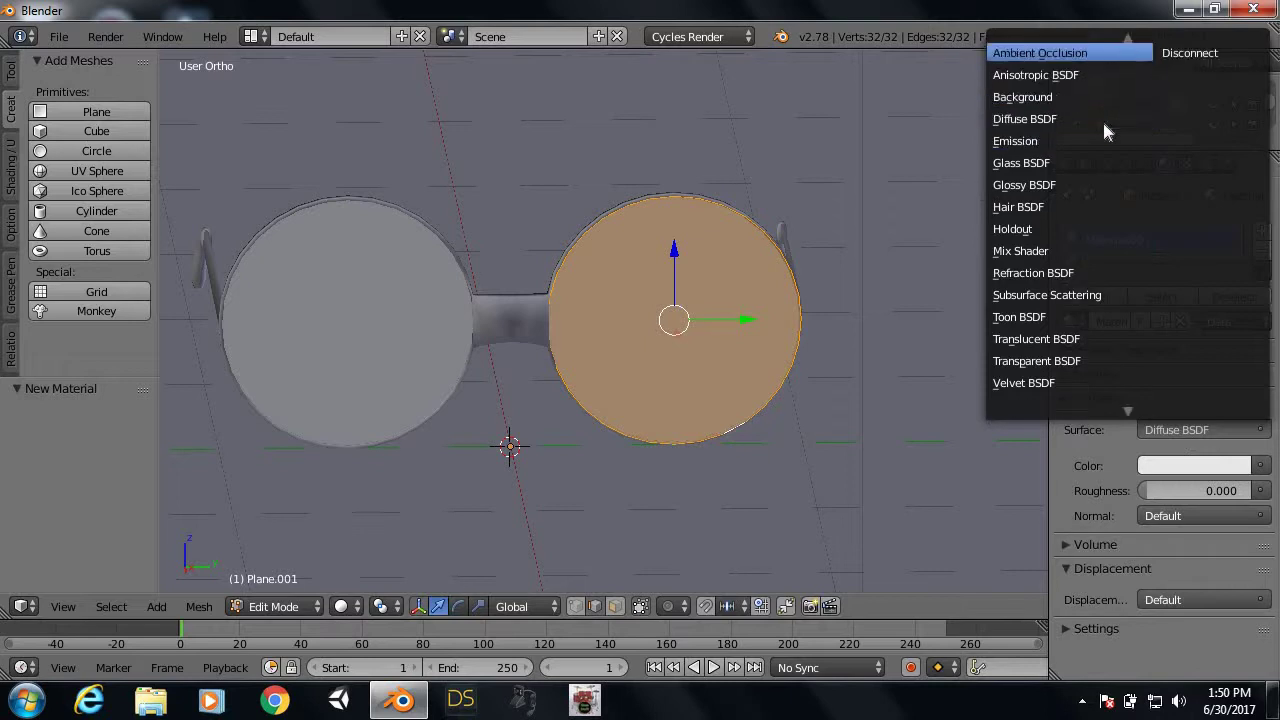
pyautogui.click(1071, 164)
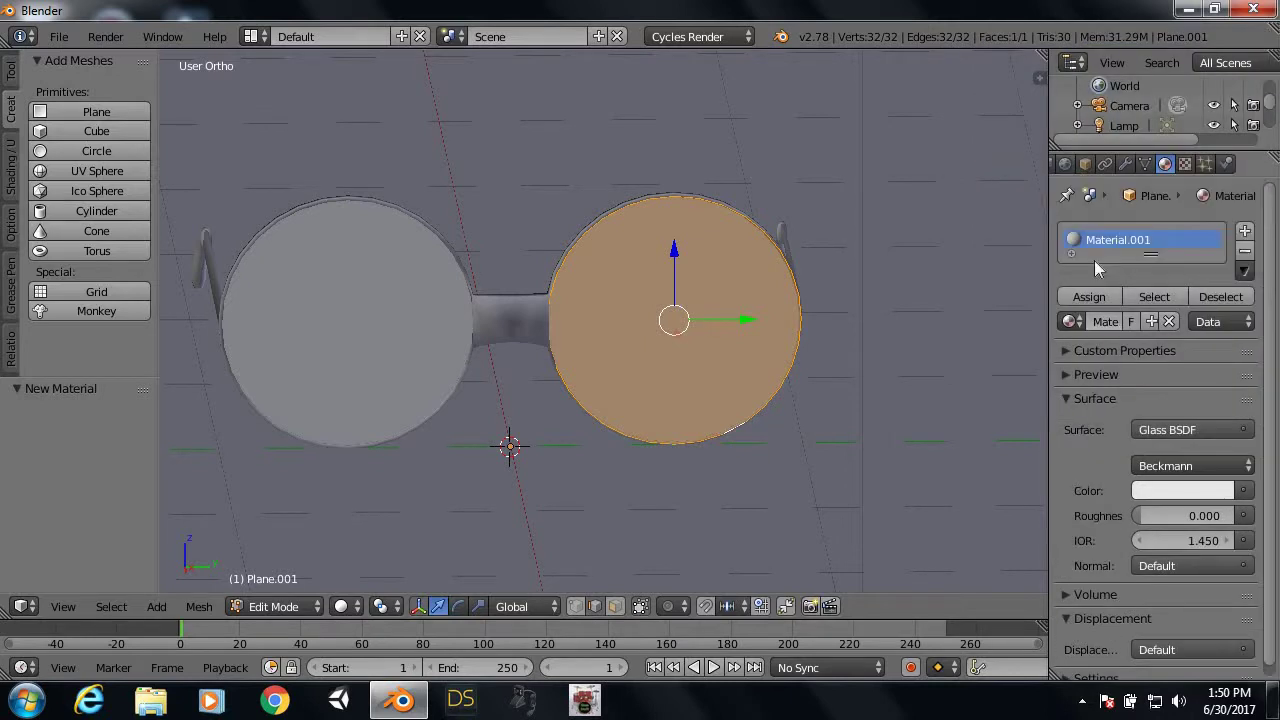
pyautogui.click(1205, 491)
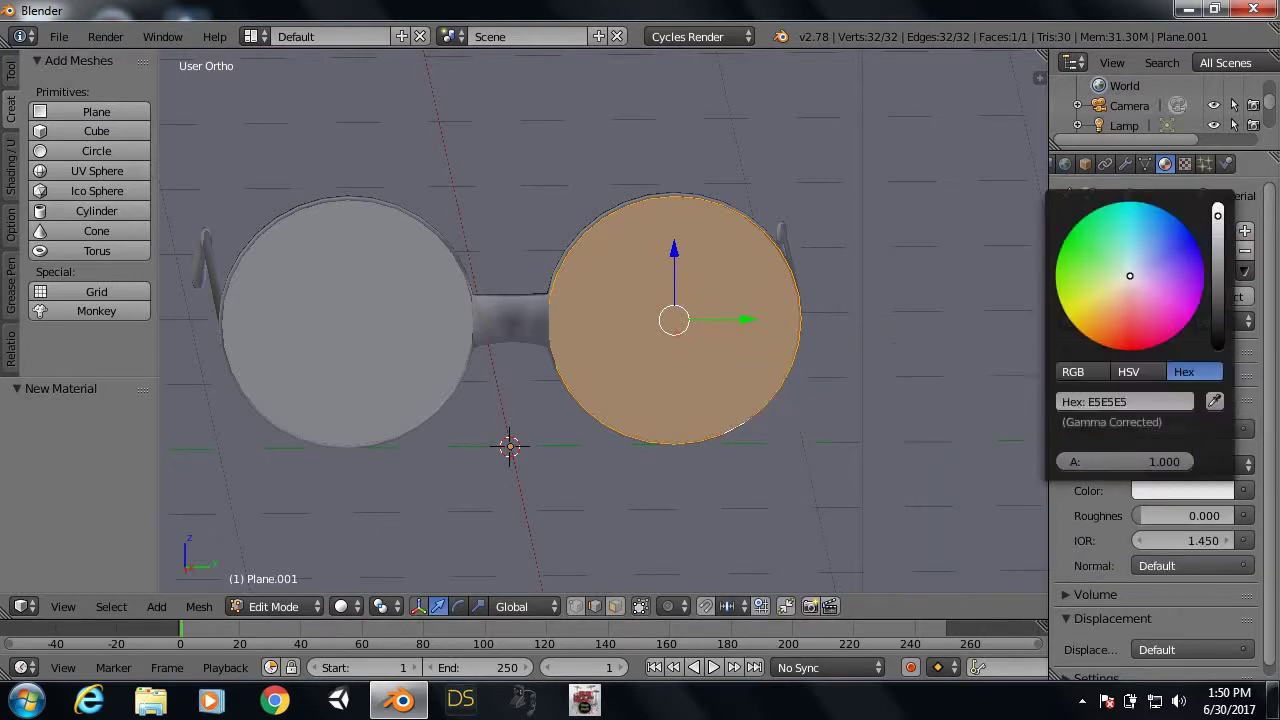
pyautogui.moveTo(1219, 216); pyautogui.dragTo(1218, 269)
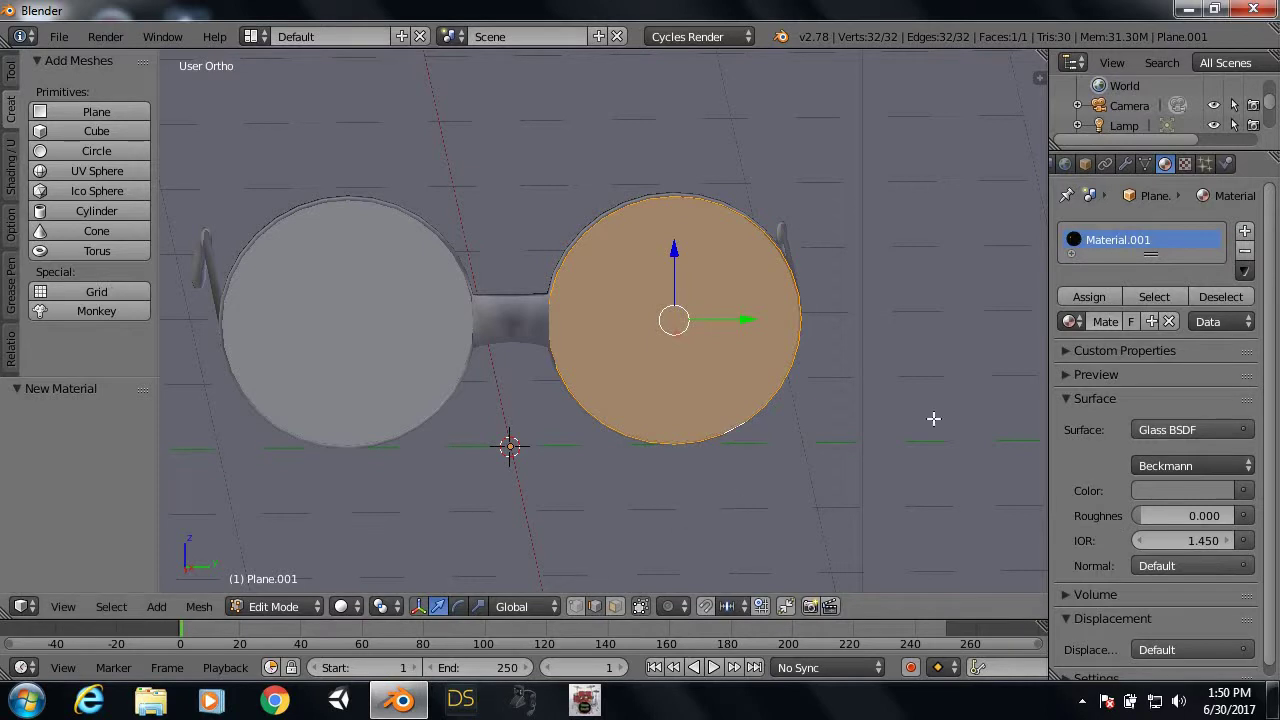
pyautogui.click(343, 606)
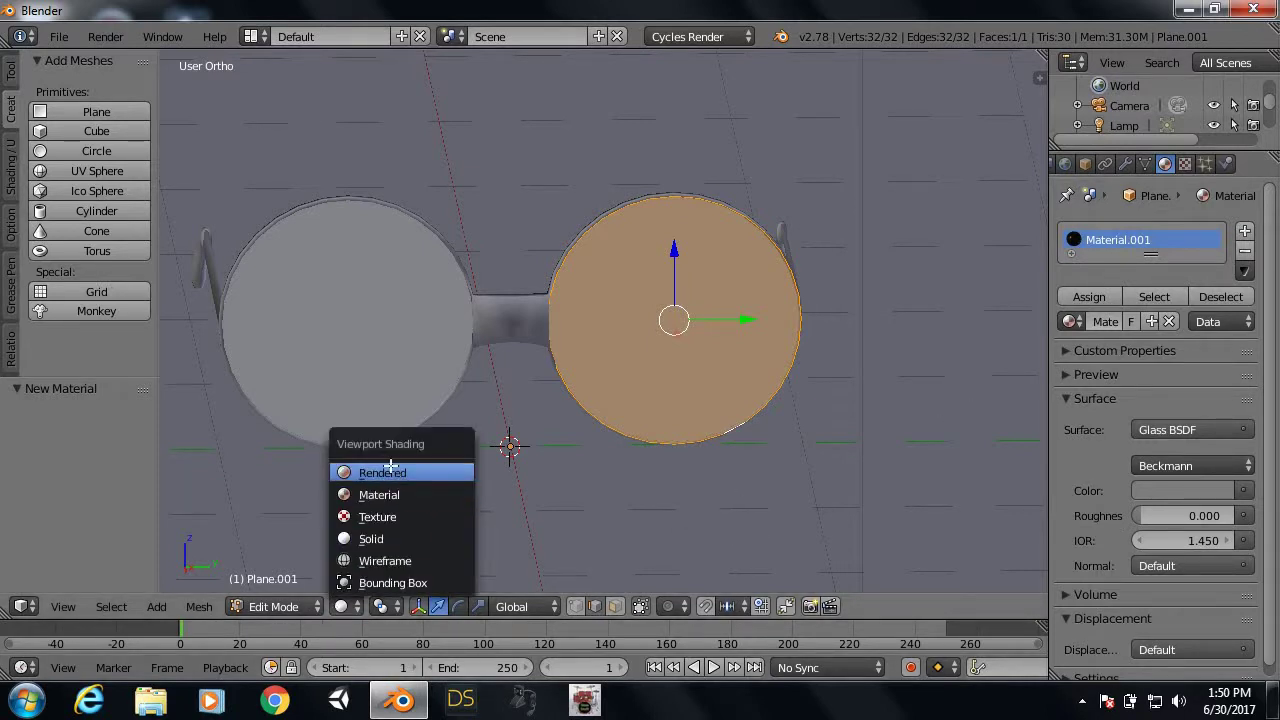
pyautogui.click(390, 470)
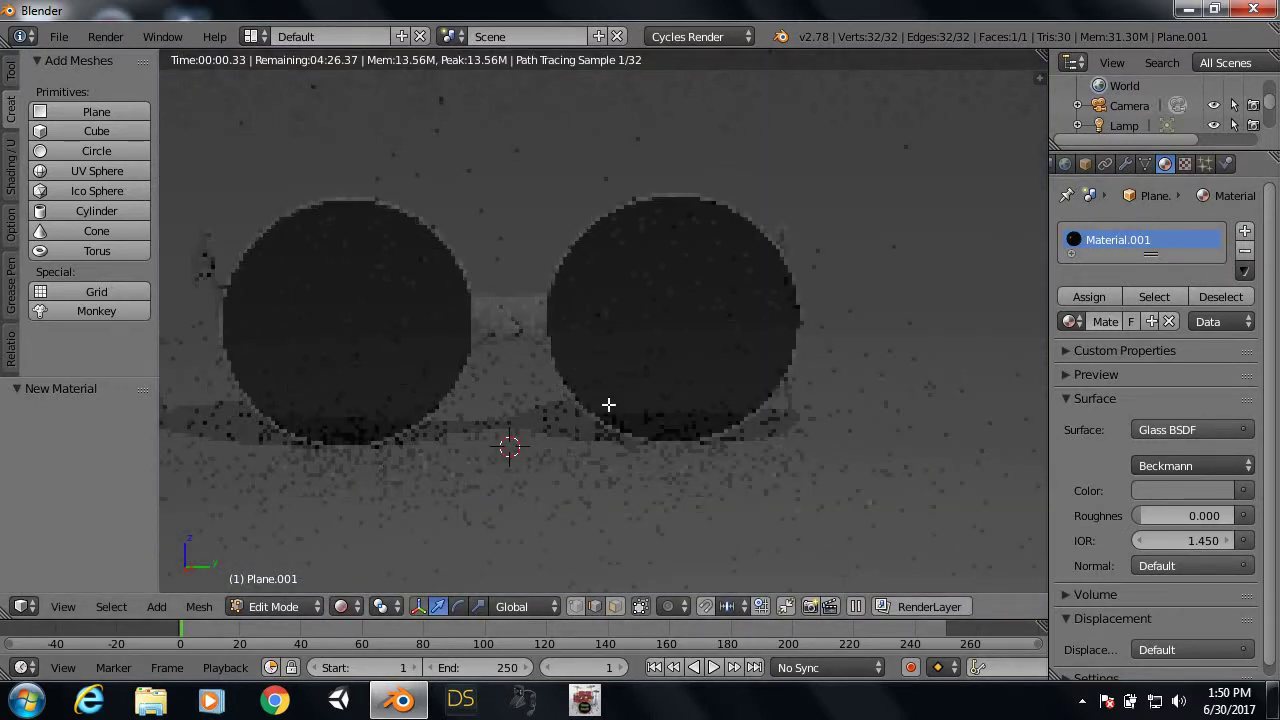
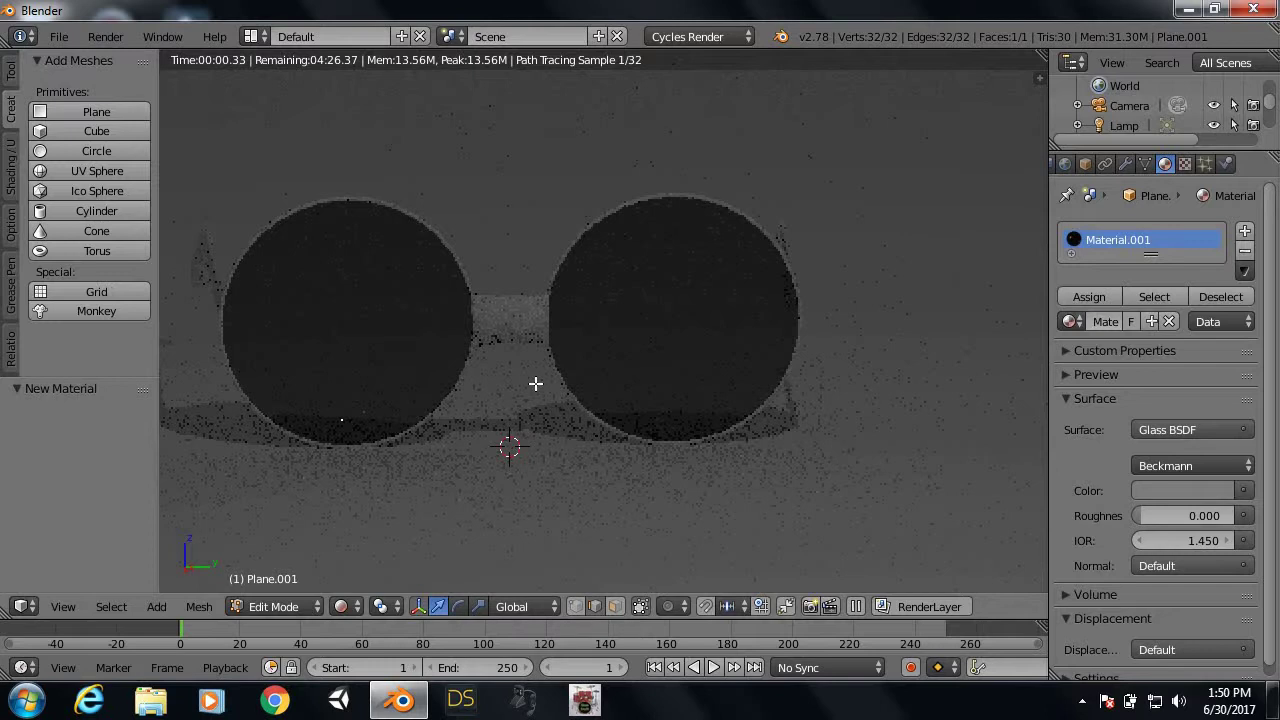
# Step: Zoom and orbit the noisy rendered preview to inspect the glasses from several angles
pyautogui.scroll(-1, 562, 345)
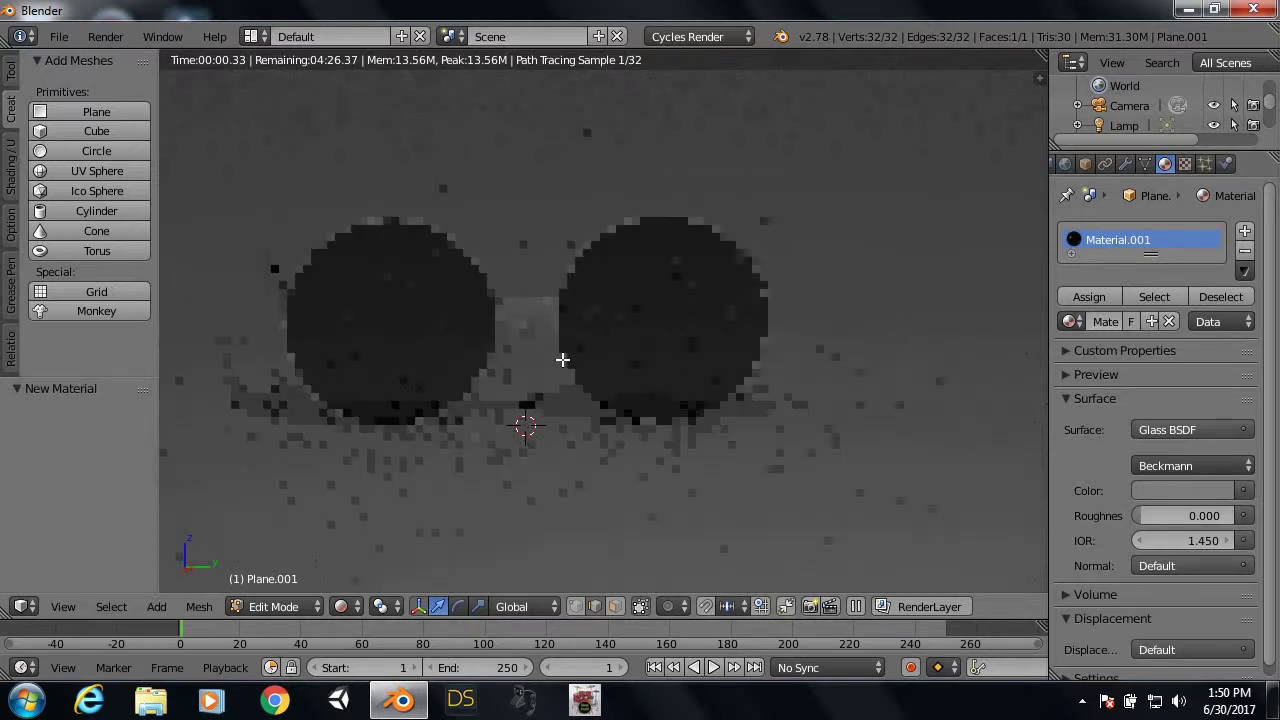
pyautogui.scroll(-1, 559, 371)
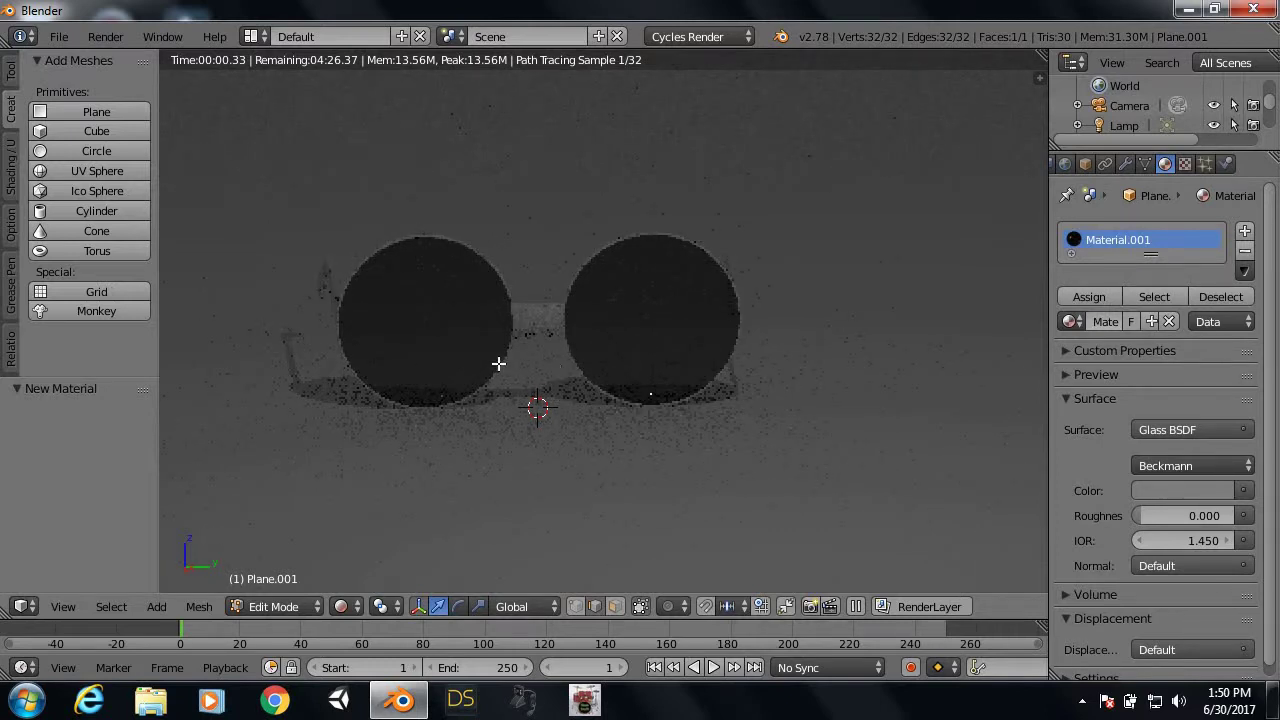
pyautogui.scroll(-2, 490, 355)
pyautogui.moveTo(544, 355); pyautogui.dragTo(494, 358, button='middle')
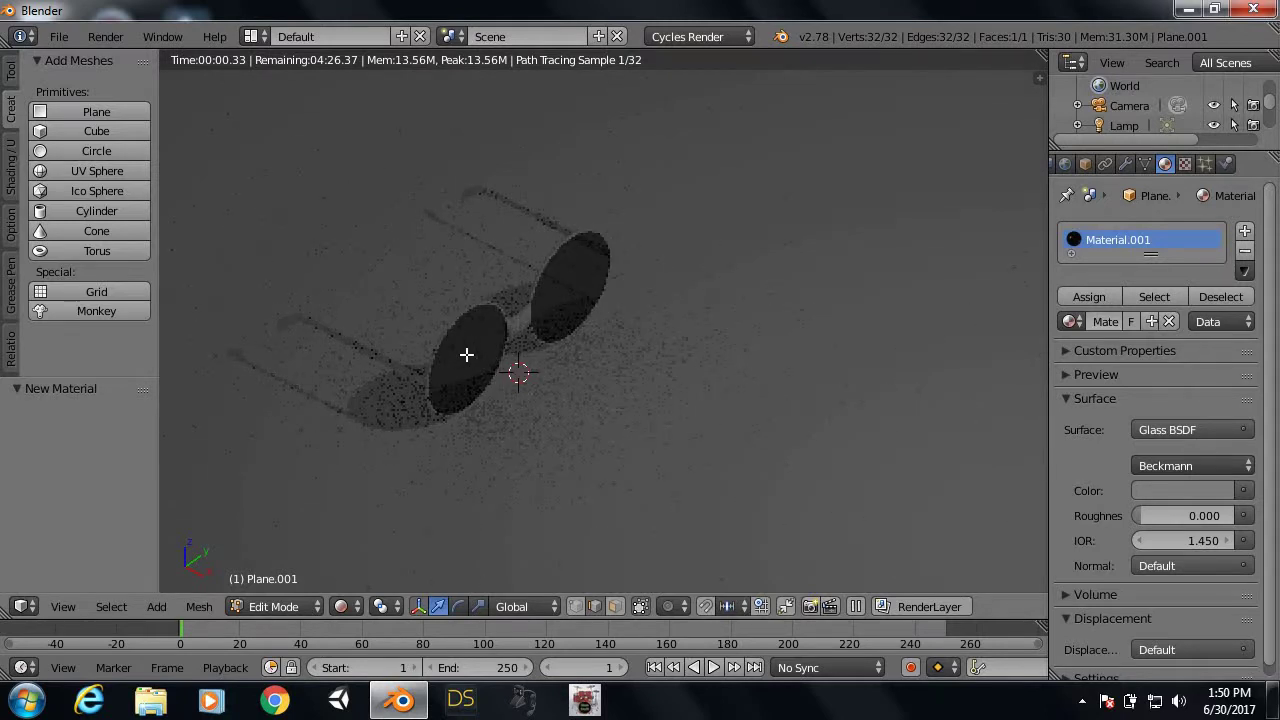
pyautogui.scroll(1, 466, 354)
pyautogui.scroll(2, 466, 354)
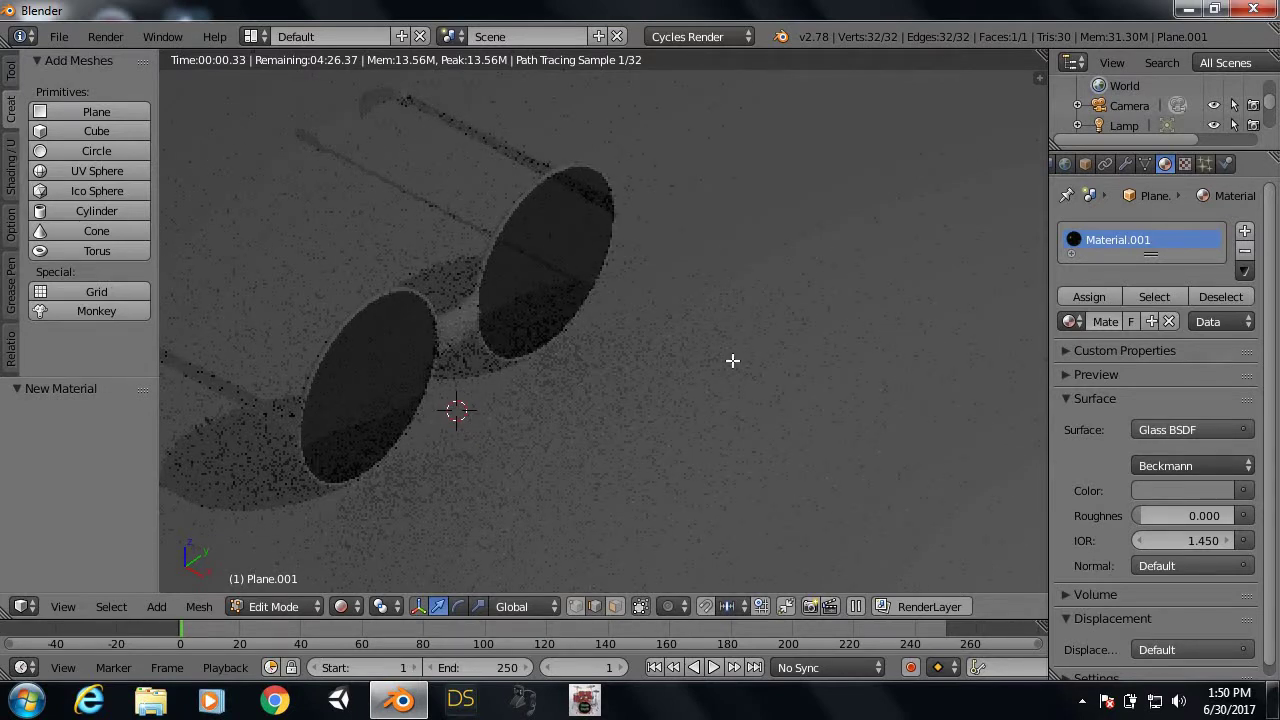
pyautogui.moveTo(790, 330); pyautogui.dragTo(614, 286, button='middle')
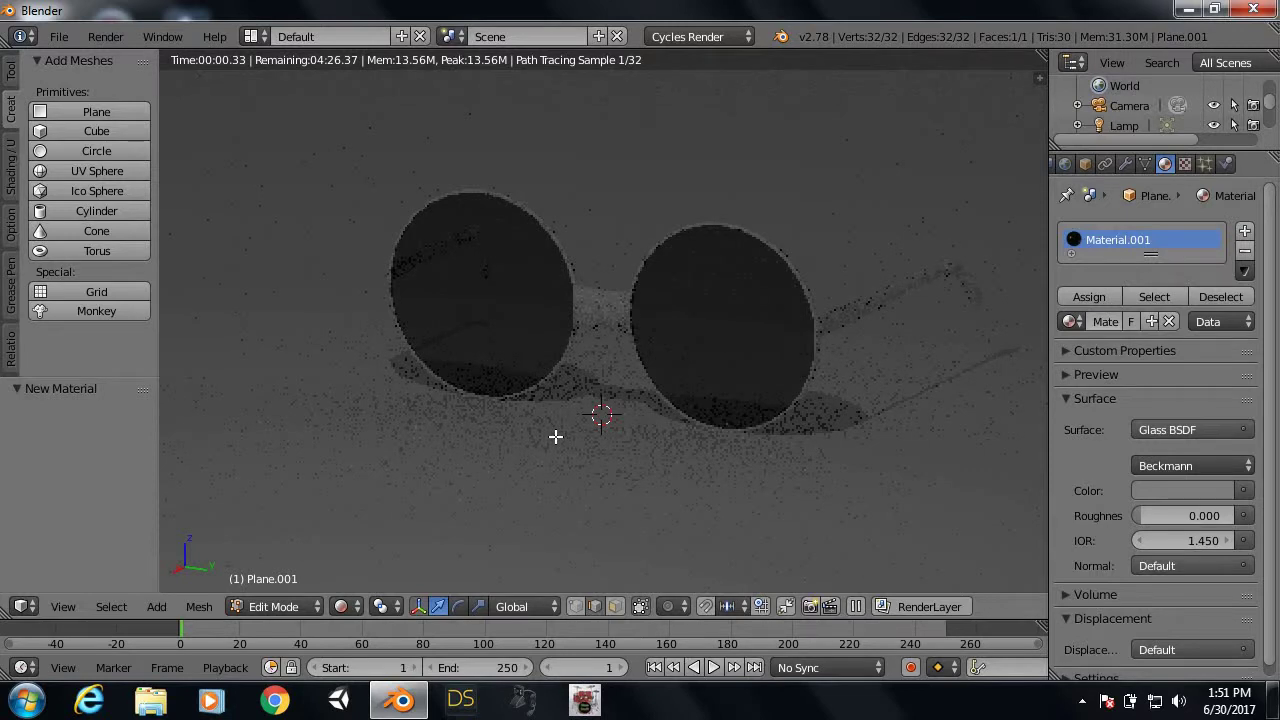
# Step: Switch the viewport to Solid shading and select the whole glasses object
pyautogui.click(347, 609)
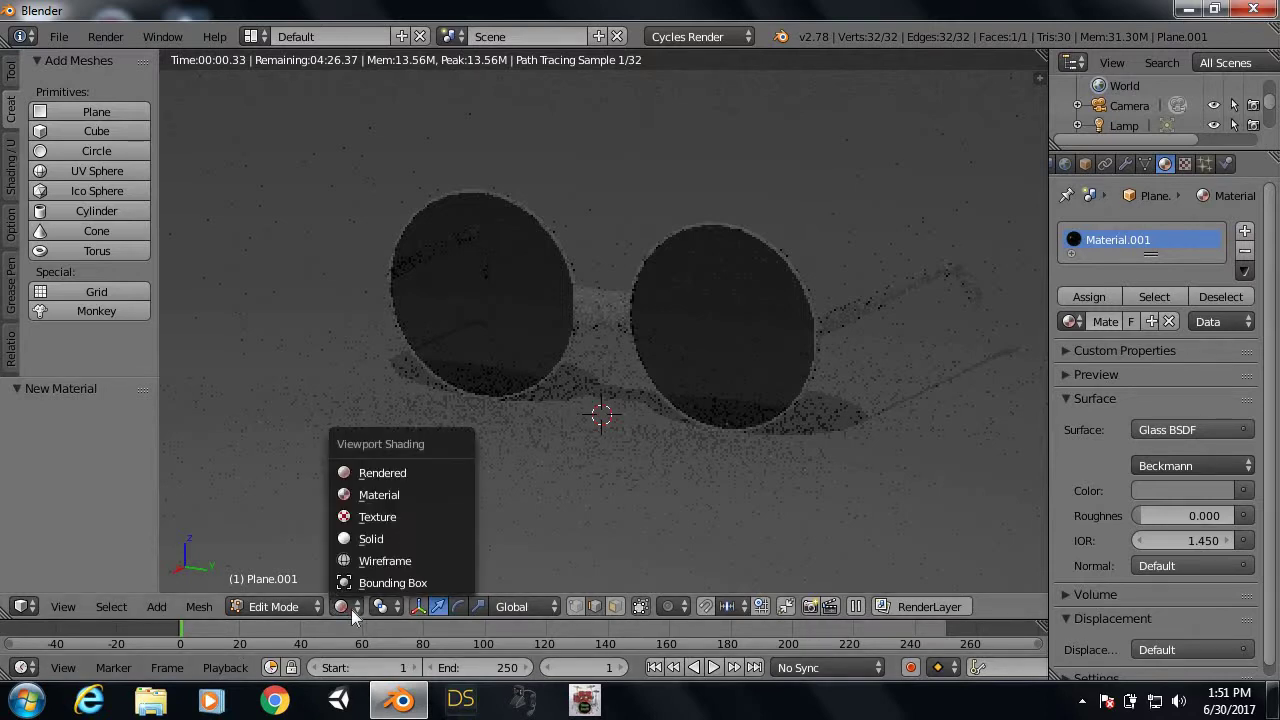
pyautogui.click(372, 538)
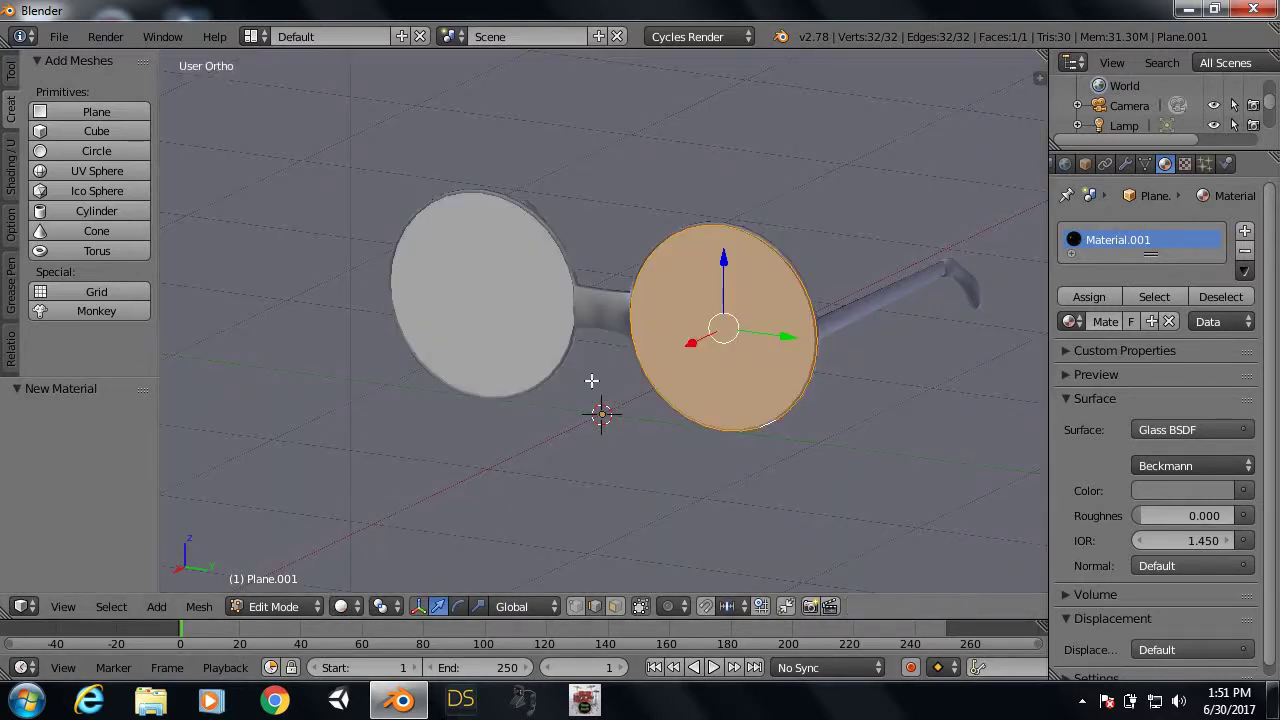
pyautogui.moveTo(591, 380); pyautogui.dragTo(647, 403, button='middle')
pyautogui.rightClick(795, 272)
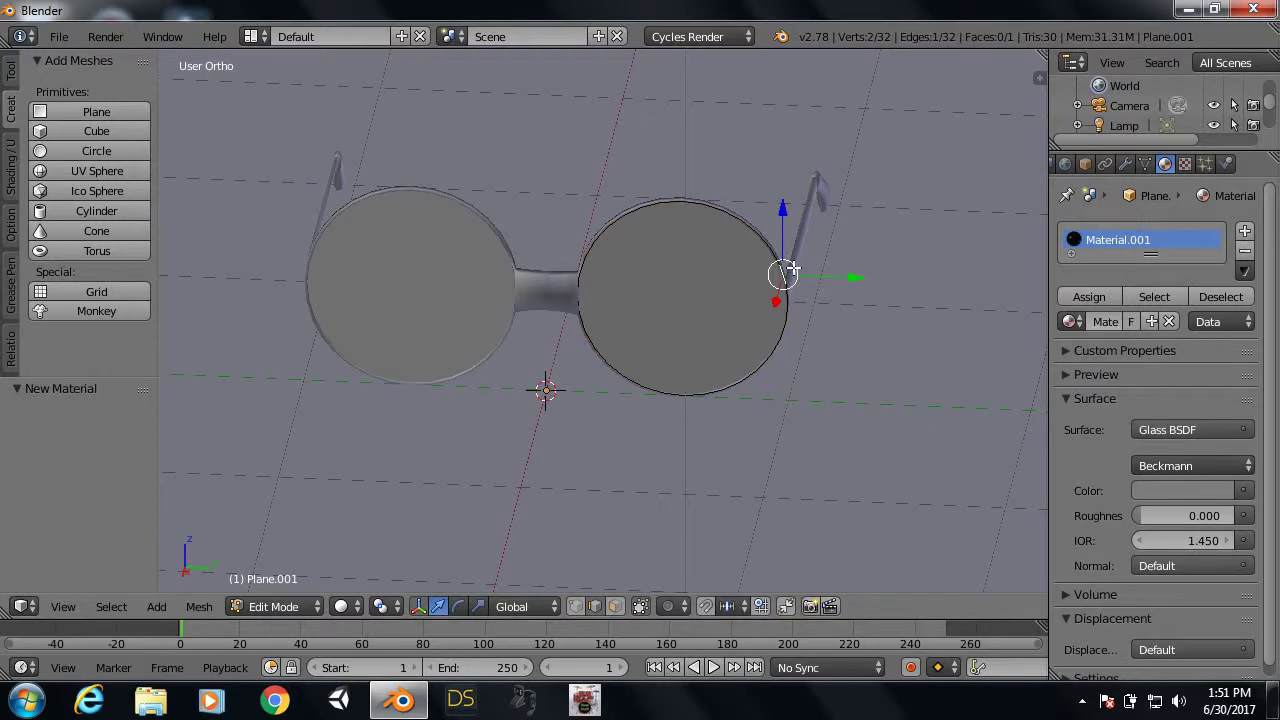
pyautogui.press('Tab')
pyautogui.rightClick(800, 250)
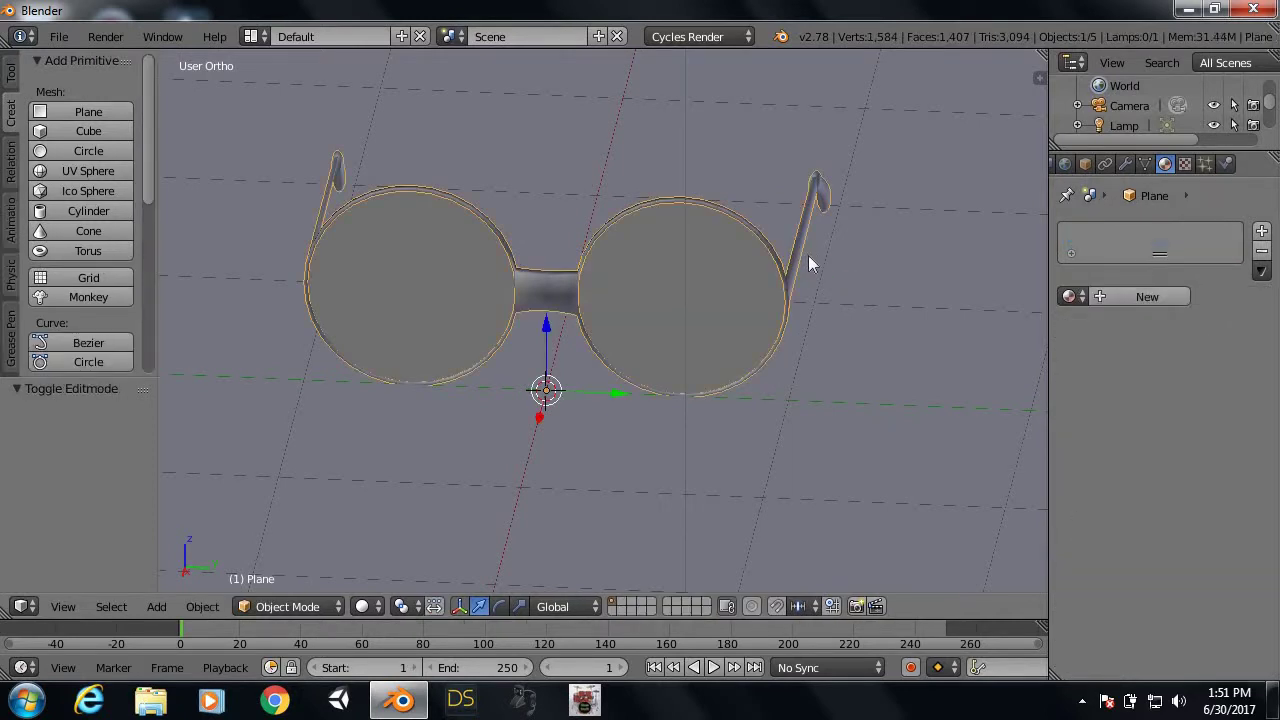
pyautogui.moveTo(808, 263)
pyautogui.mouseDown(button='middle')
pyautogui.moveTo(798, 310)
pyautogui.moveTo(691, 291)
pyautogui.moveTo(703, 314)
pyautogui.mouseUp(button='middle')
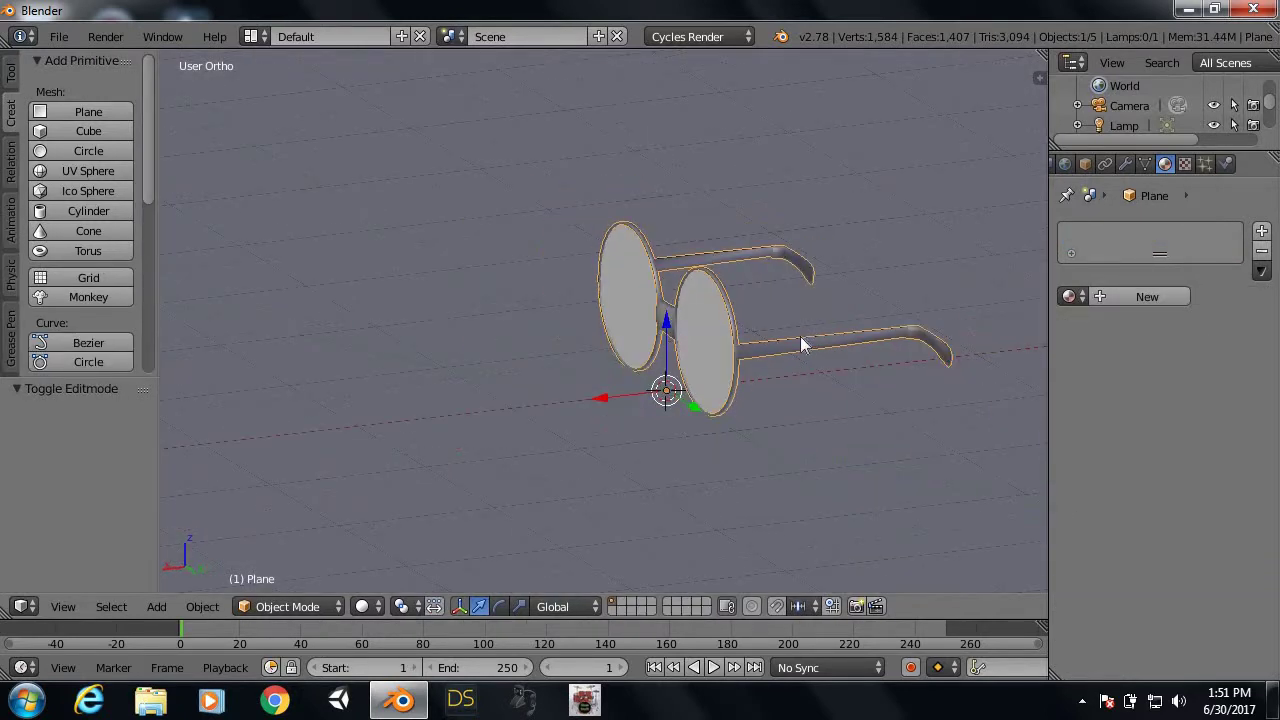
pyautogui.moveTo(805, 343)
pyautogui.mouseDown(button='middle')
pyautogui.moveTo(763, 348)
pyautogui.moveTo(817, 343)
pyautogui.mouseUp(button='middle')
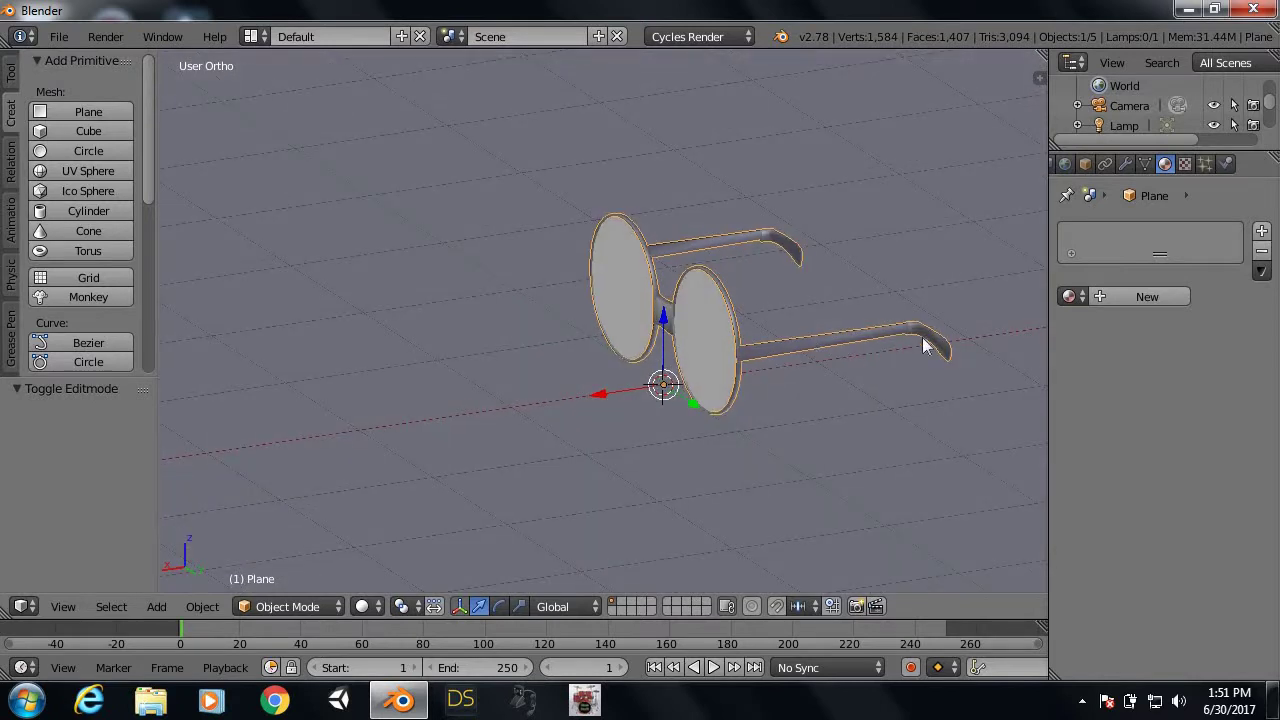
pyautogui.moveTo(926, 350)
pyautogui.mouseDown(button='middle')
pyautogui.moveTo(874, 350)
pyautogui.moveTo(843, 374)
pyautogui.mouseUp(button='middle')
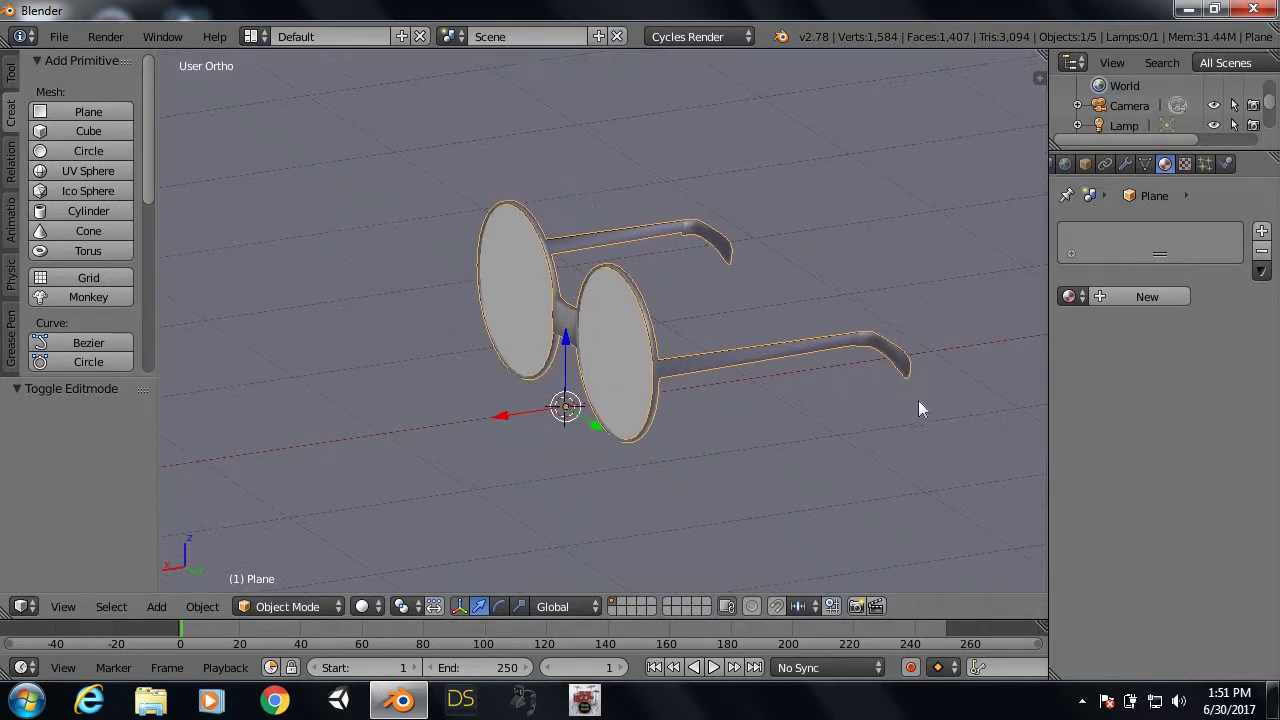
# Step: In Edit Mode, select the linked curved temple tip and separate it into its own object
pyautogui.press('Tab')
pyautogui.scroll(2, 900, 357)
pyautogui.scroll(2, 900, 360)
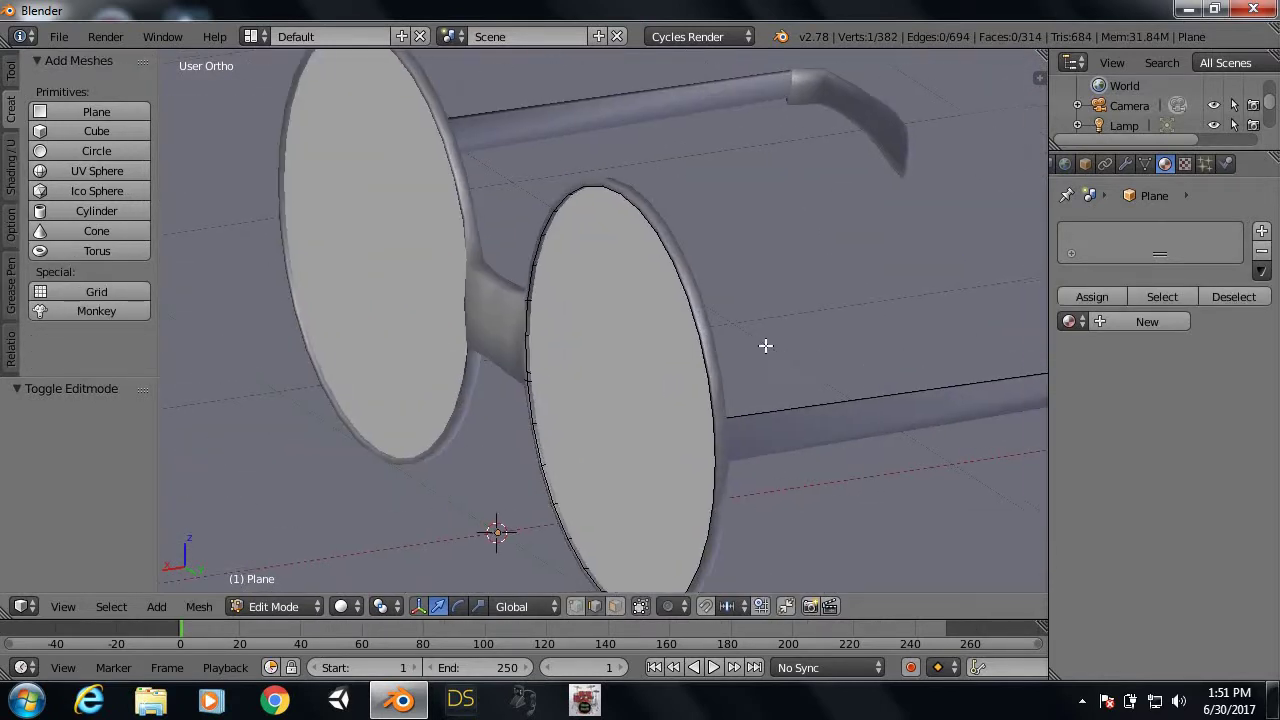
pyautogui.keyDown('shift'); pyautogui.moveTo(765, 345); pyautogui.dragTo(449, 277, button='middle'); pyautogui.keyUp('shift')
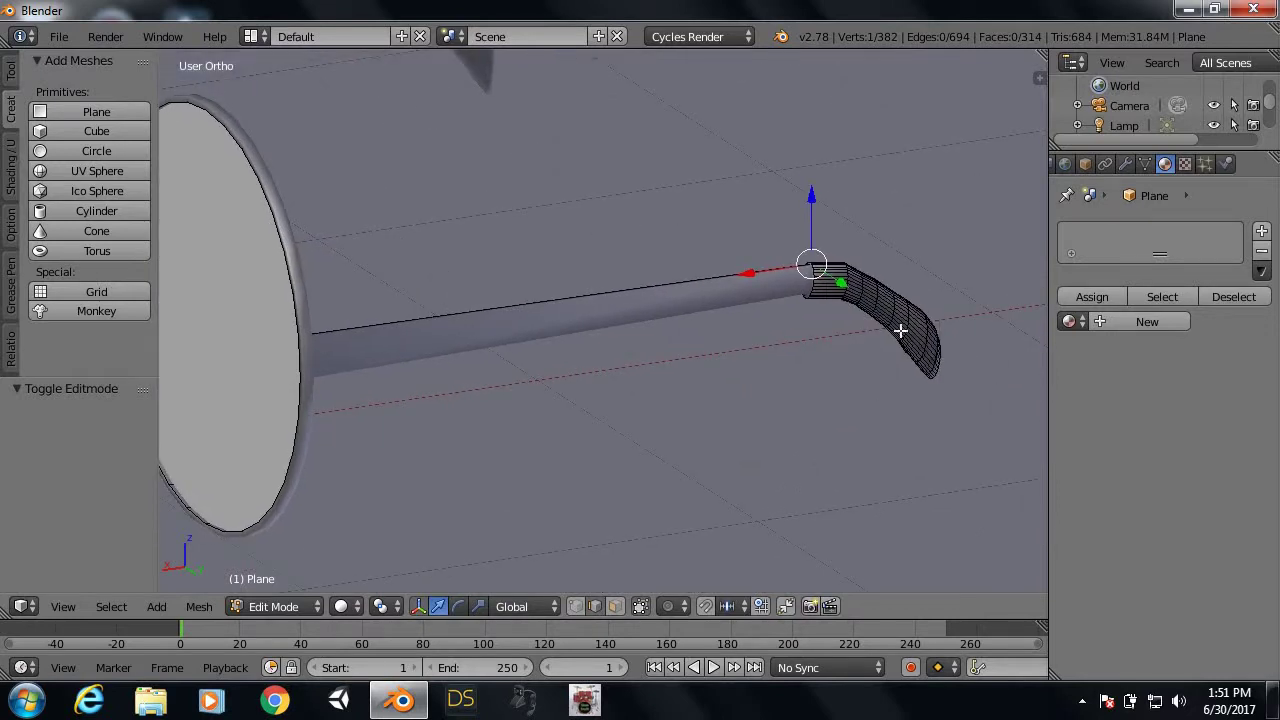
pyautogui.press('l')
pyautogui.moveTo(905, 330)
pyautogui.mouseDown(button='middle')
pyautogui.moveTo(863, 331)
pyautogui.moveTo(898, 332)
pyautogui.mouseUp(button='middle')
pyautogui.press('p')
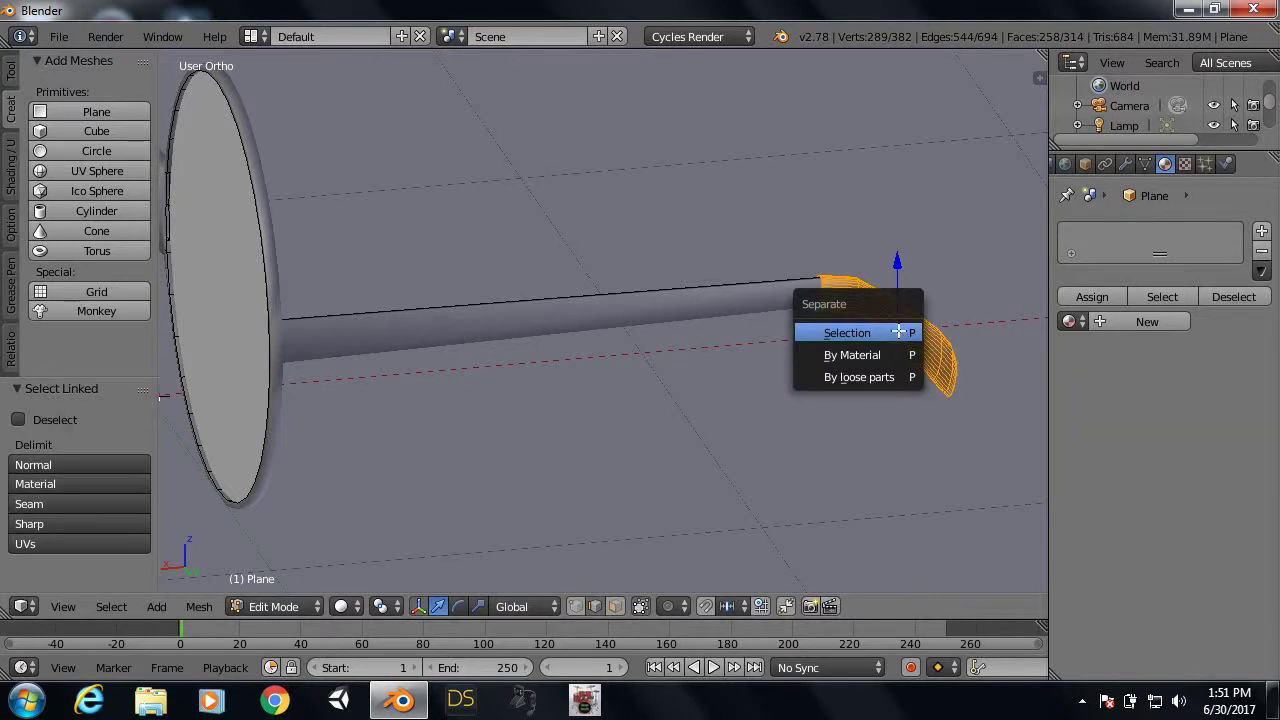
pyautogui.click(900, 333)
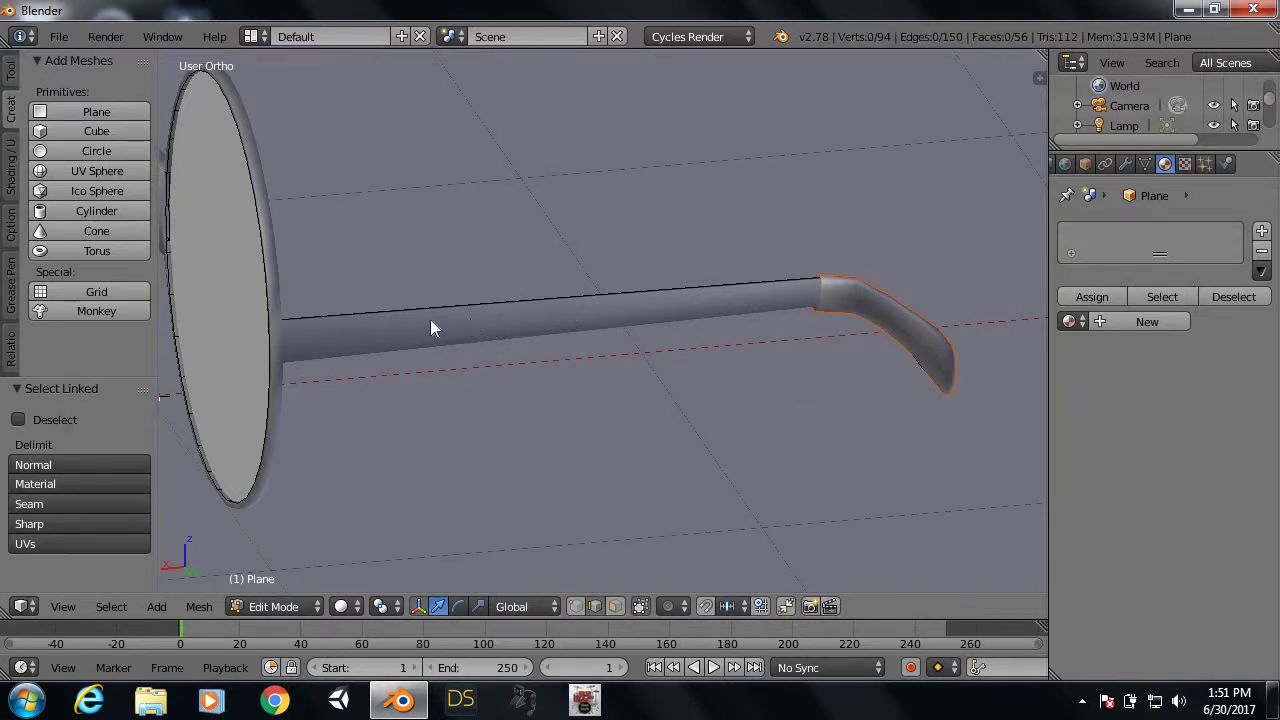
pyautogui.press('Tab')
pyautogui.moveTo(431, 322)
pyautogui.mouseDown(button='middle')
pyautogui.moveTo(486, 317)
pyautogui.moveTo(471, 340)
pyautogui.moveTo(752, 362)
pyautogui.moveTo(688, 380)
pyautogui.moveTo(623, 371)
pyautogui.moveTo(697, 374)
pyautogui.moveTo(656, 373)
pyautogui.mouseUp(button='middle')
pyautogui.scroll(-2, 508, 328)
pyautogui.scroll(-3, 508, 328)
pyautogui.moveTo(513, 328)
pyautogui.mouseDown(button='middle')
pyautogui.moveTo(783, 400)
pyautogui.moveTo(688, 428)
pyautogui.mouseUp(button='middle')
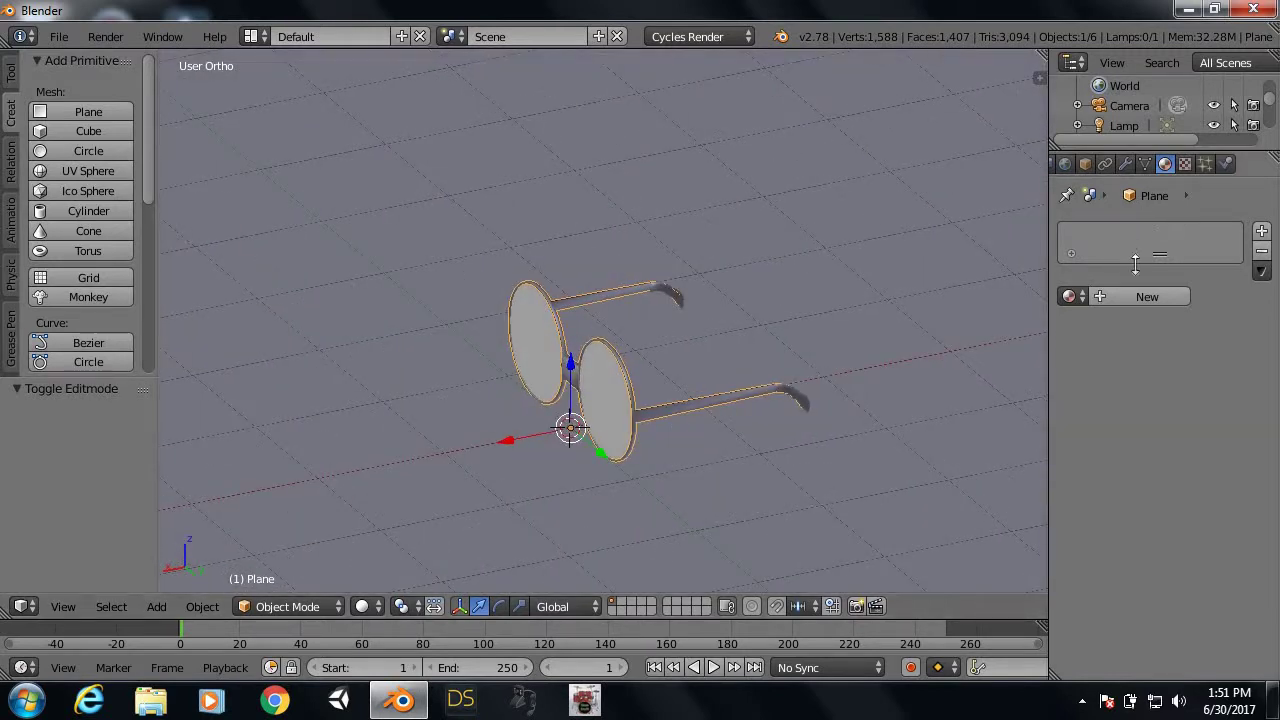
# Step: Add new Material.002 and paste a yellow hex code as its diffuse colour
pyautogui.click(1120, 303)
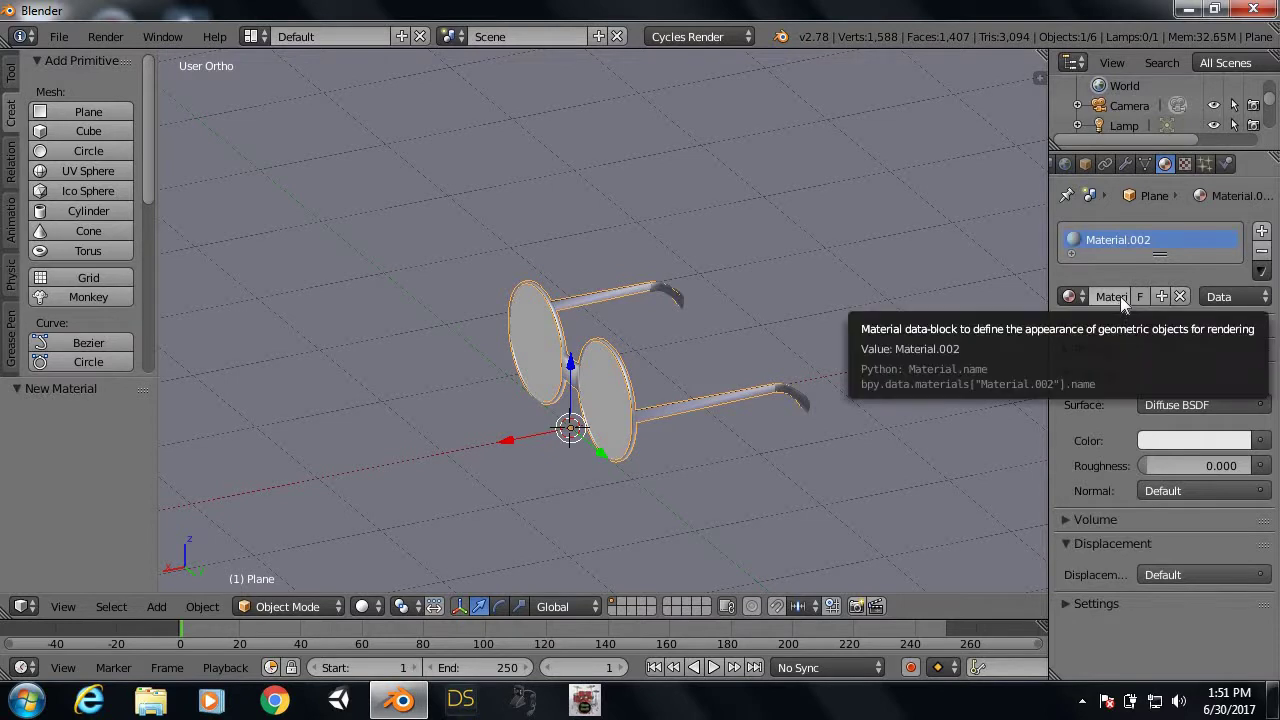
pyautogui.click(1176, 441)
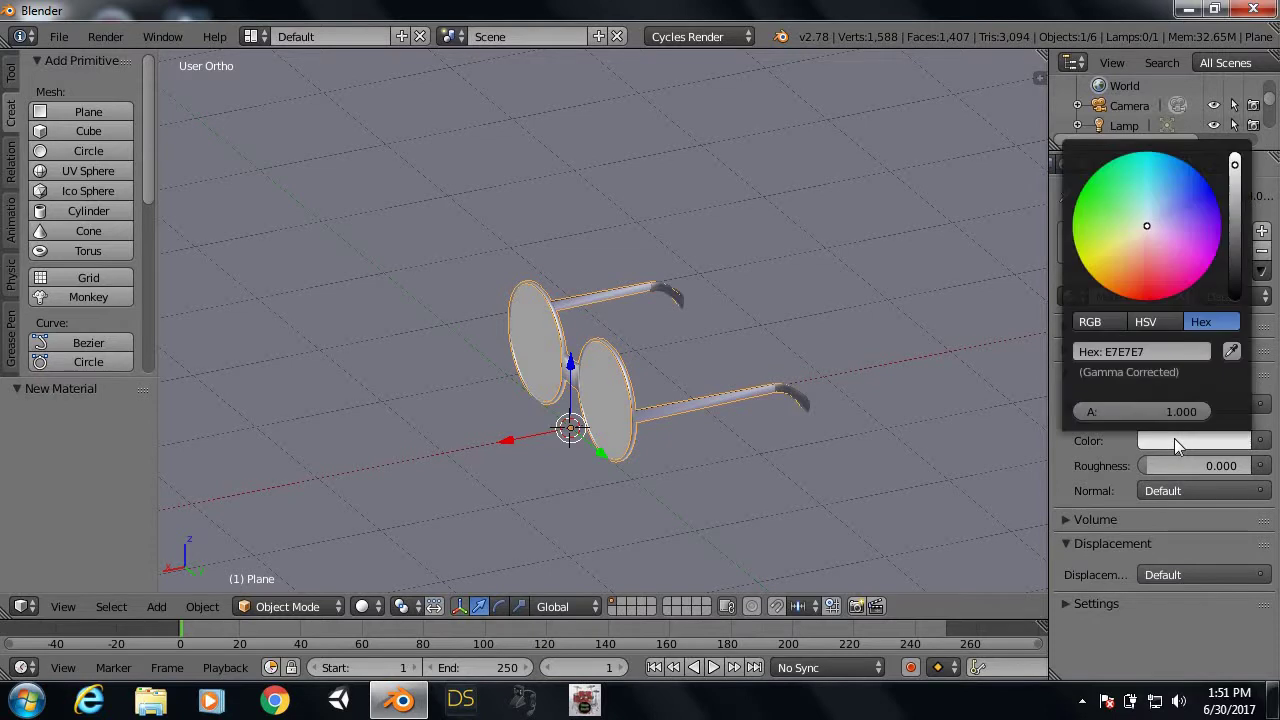
pyautogui.click(1160, 359)
pyautogui.press('BackSpace')
pyautogui.write('#FFD70')
pyautogui.press('Return')
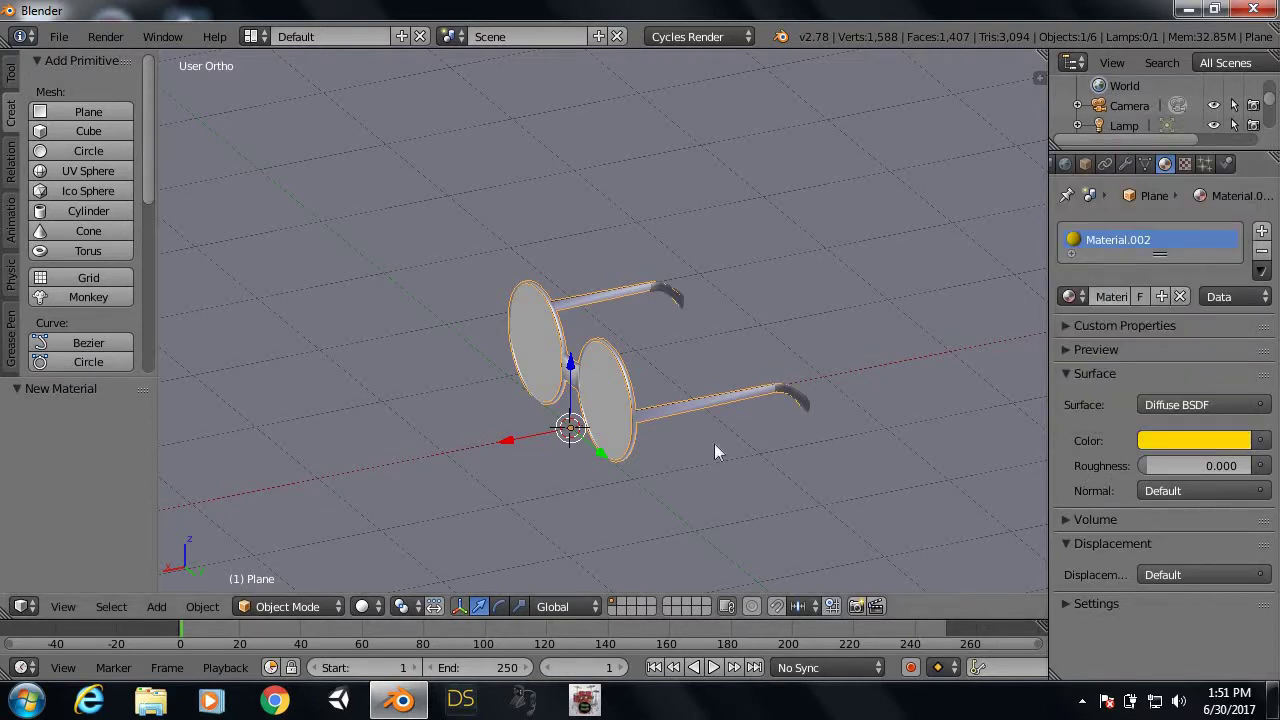
pyautogui.click(362, 606)
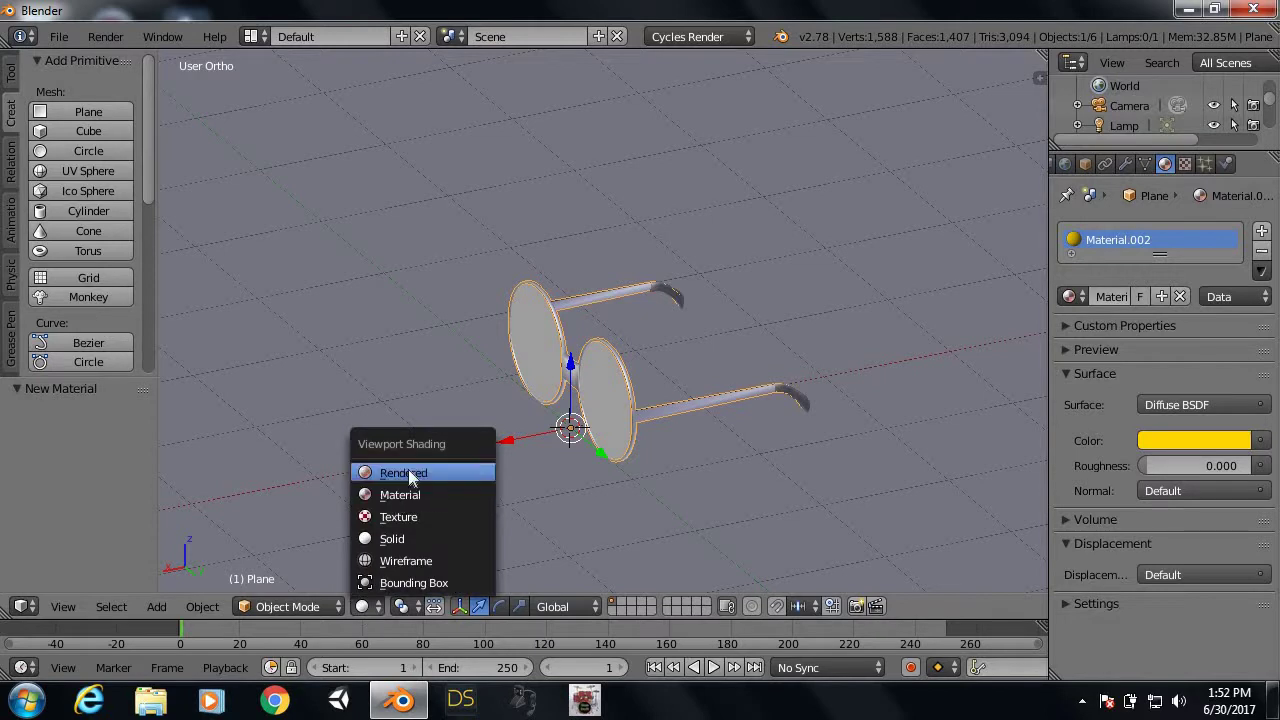
pyautogui.click(369, 608)
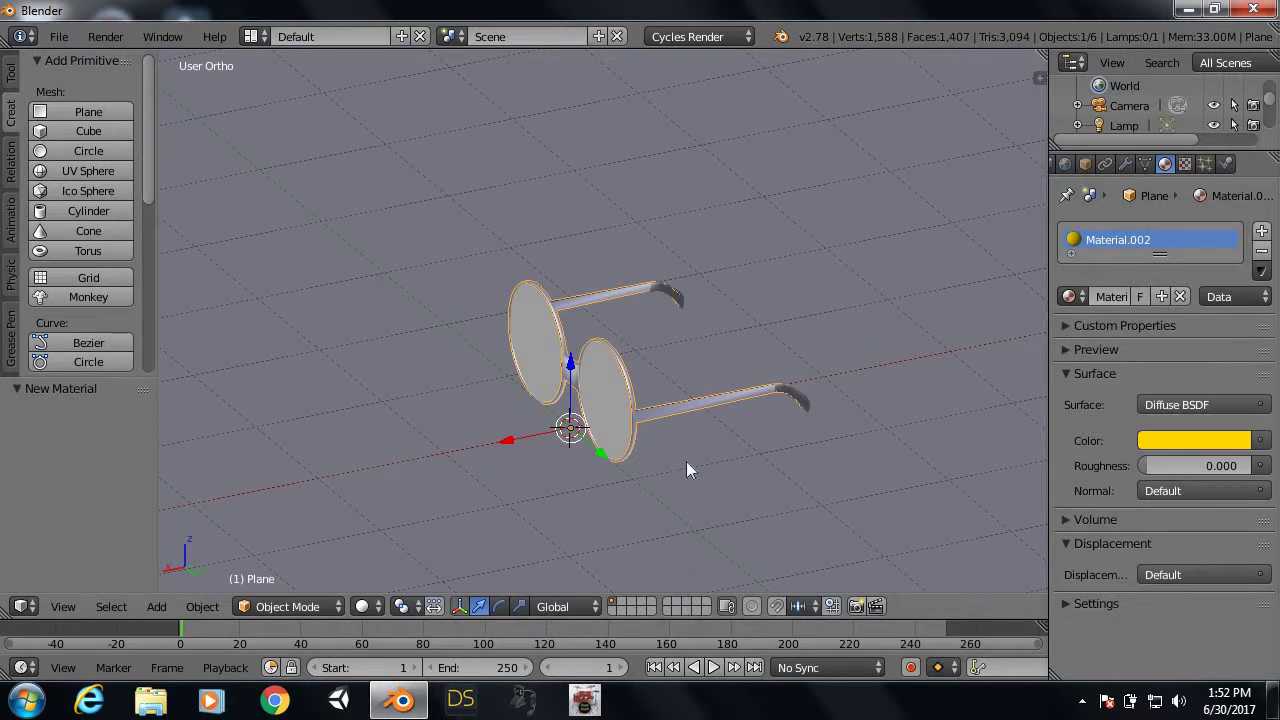
pyautogui.scroll(-3, 646, 434)
pyautogui.moveTo(652, 435)
pyautogui.mouseDown(button='middle')
pyautogui.moveTo(546, 391)
pyautogui.moveTo(699, 406)
pyautogui.moveTo(752, 334)
pyautogui.mouseUp(button='middle')
# Step: Select the lamp and move it about 1.093 along the Y axis
pyautogui.scroll(2, 767, 409)
pyautogui.rightClick(716, 191)
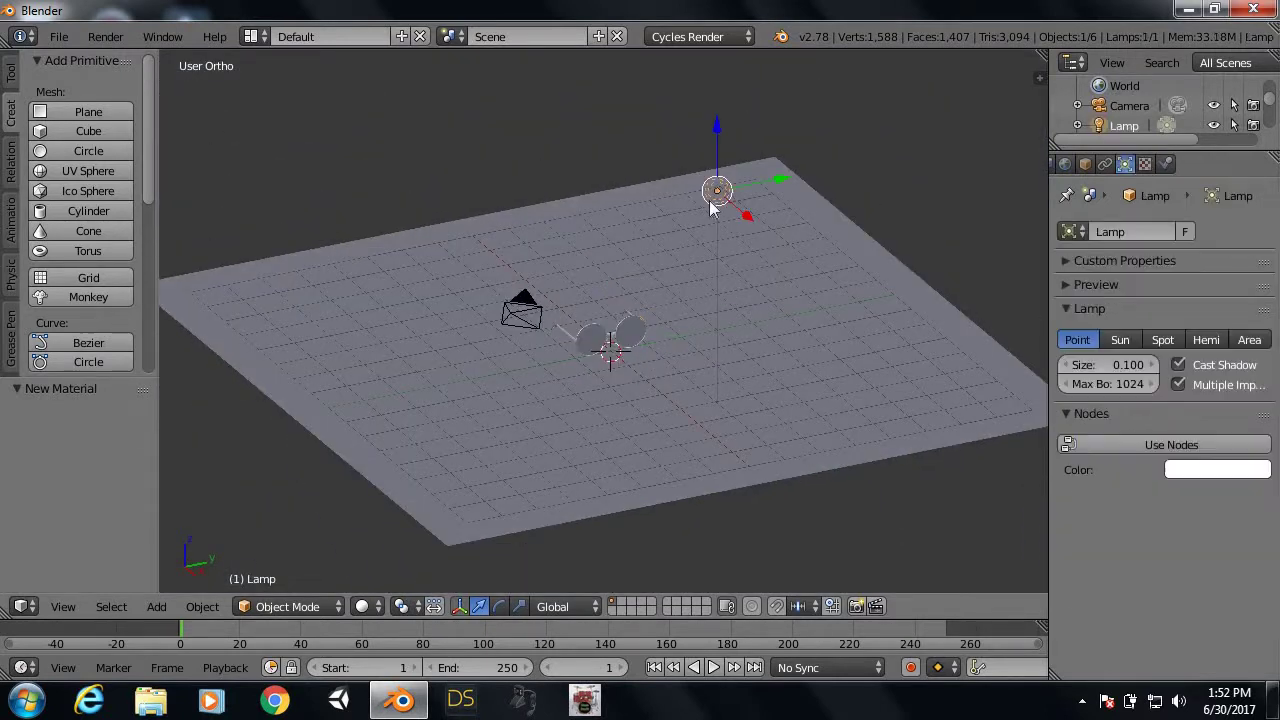
pyautogui.press('g')
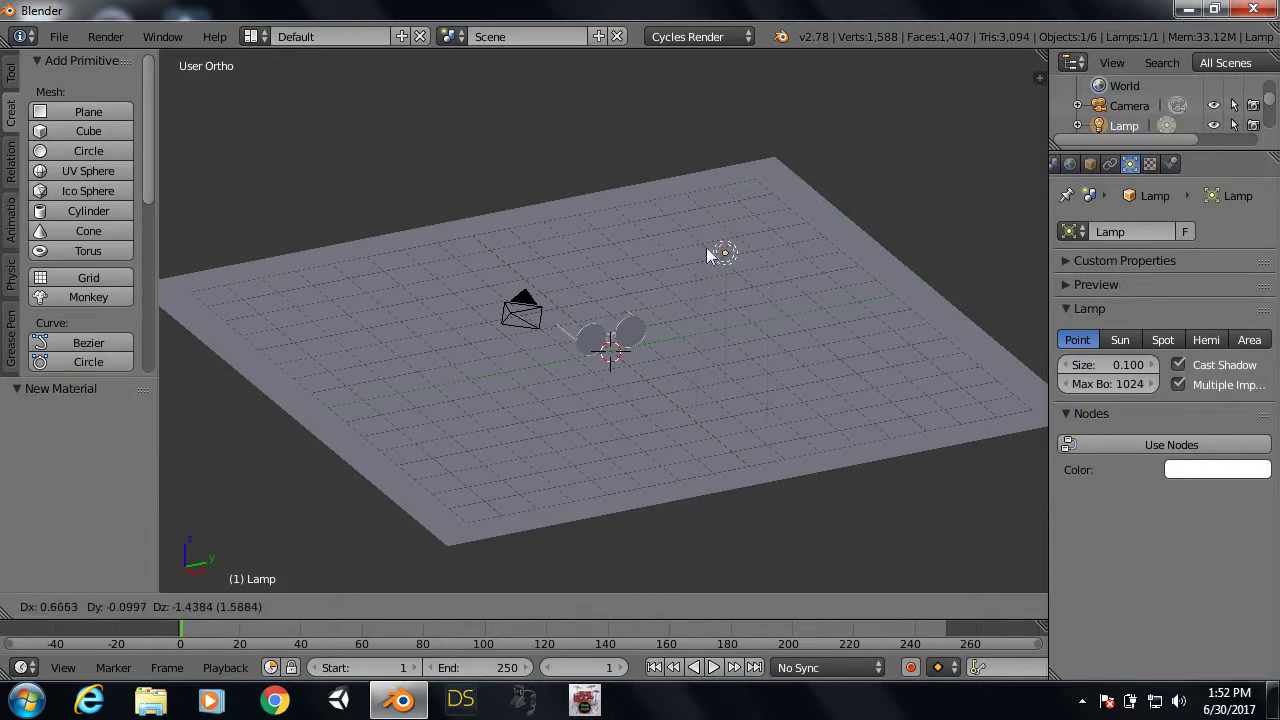
pyautogui.click(689, 231)
pyautogui.moveTo(657, 296)
pyautogui.mouseDown(button='middle')
pyautogui.moveTo(776, 334)
pyautogui.moveTo(824, 322)
pyautogui.mouseUp(button='middle')
pyautogui.moveTo(829, 174)
pyautogui.mouseDown()
pyautogui.moveTo(699, 182)
pyautogui.moveTo(633, 120)
pyautogui.mouseUp()
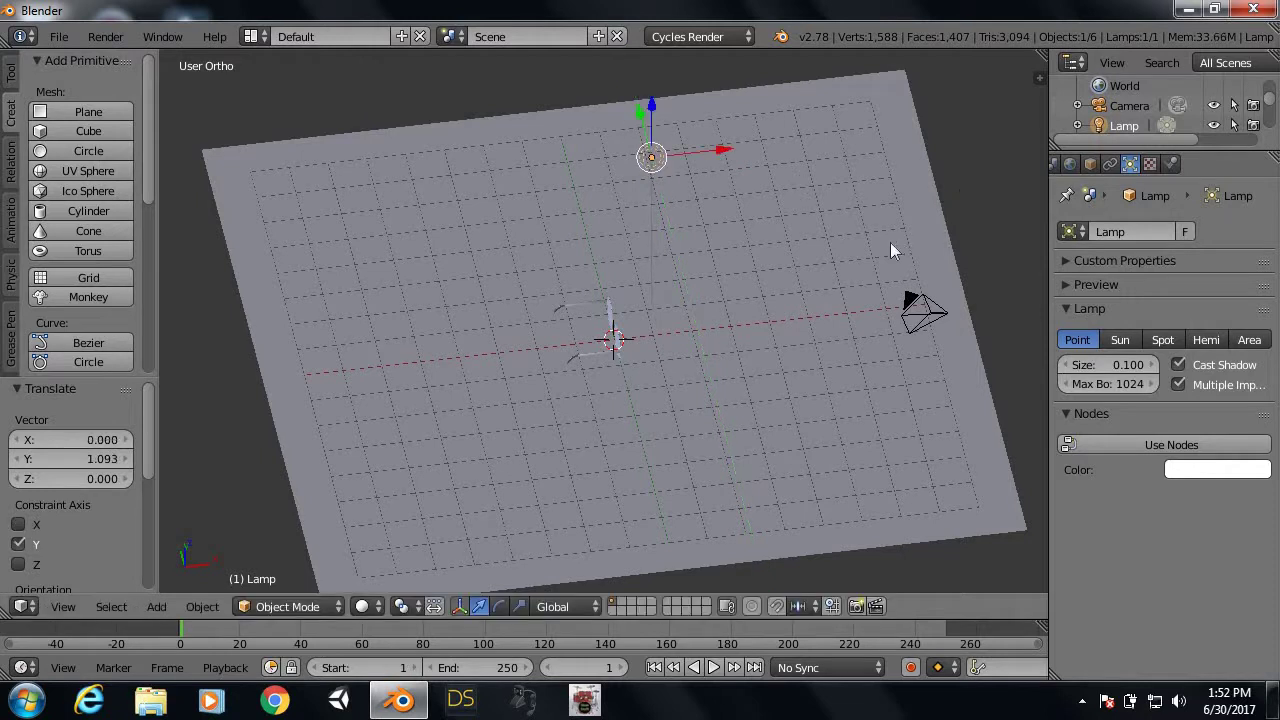
pyautogui.moveTo(890, 242)
pyautogui.mouseDown(button='middle')
pyautogui.moveTo(623, 205)
pyautogui.moveTo(629, 214)
pyautogui.mouseUp(button='middle')
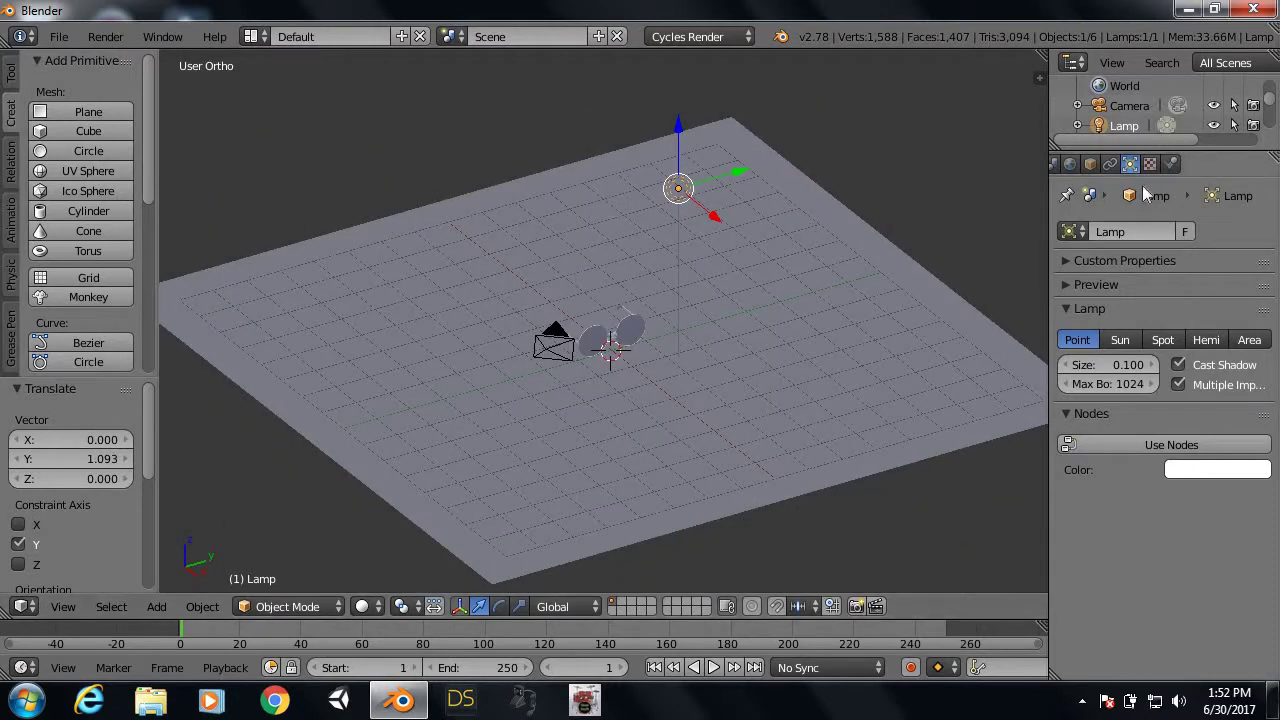
# Step: Make the lamp a Sun with size 1, enable nodes, and set emission strength to 4
pyautogui.click(1122, 340)
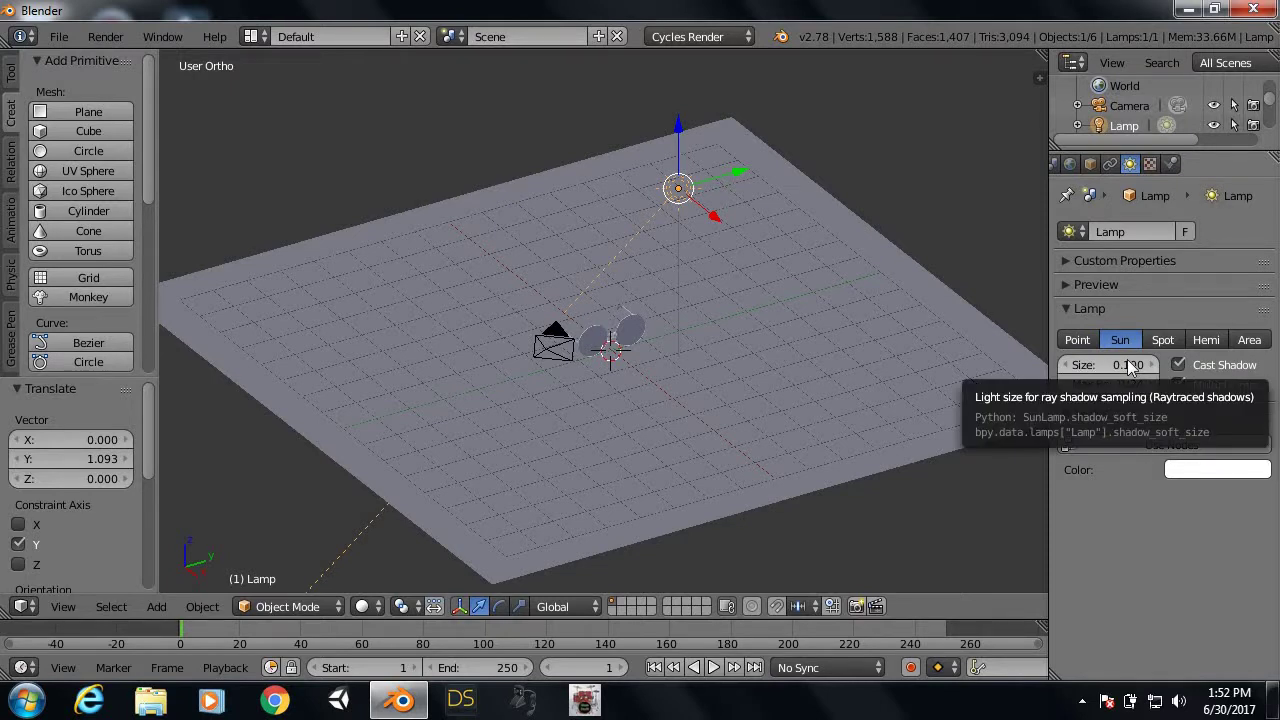
pyautogui.click(1112, 364)
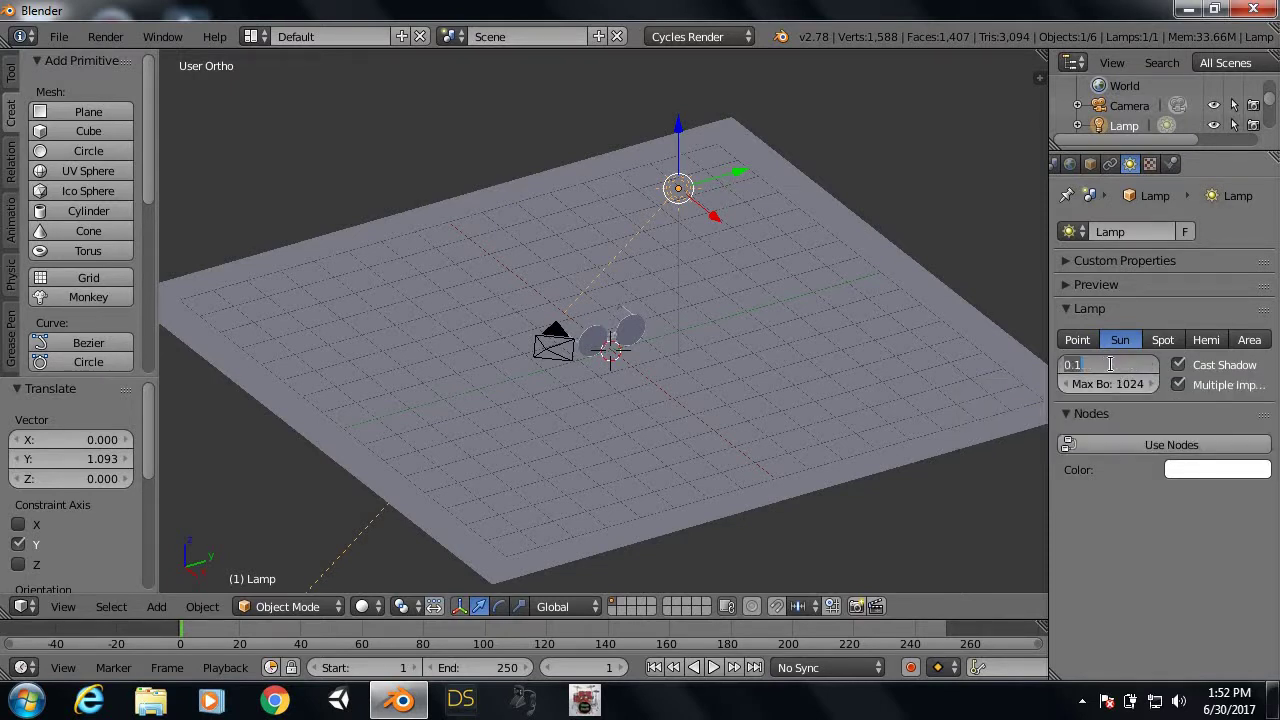
pyautogui.write('1')
pyautogui.press('Return')
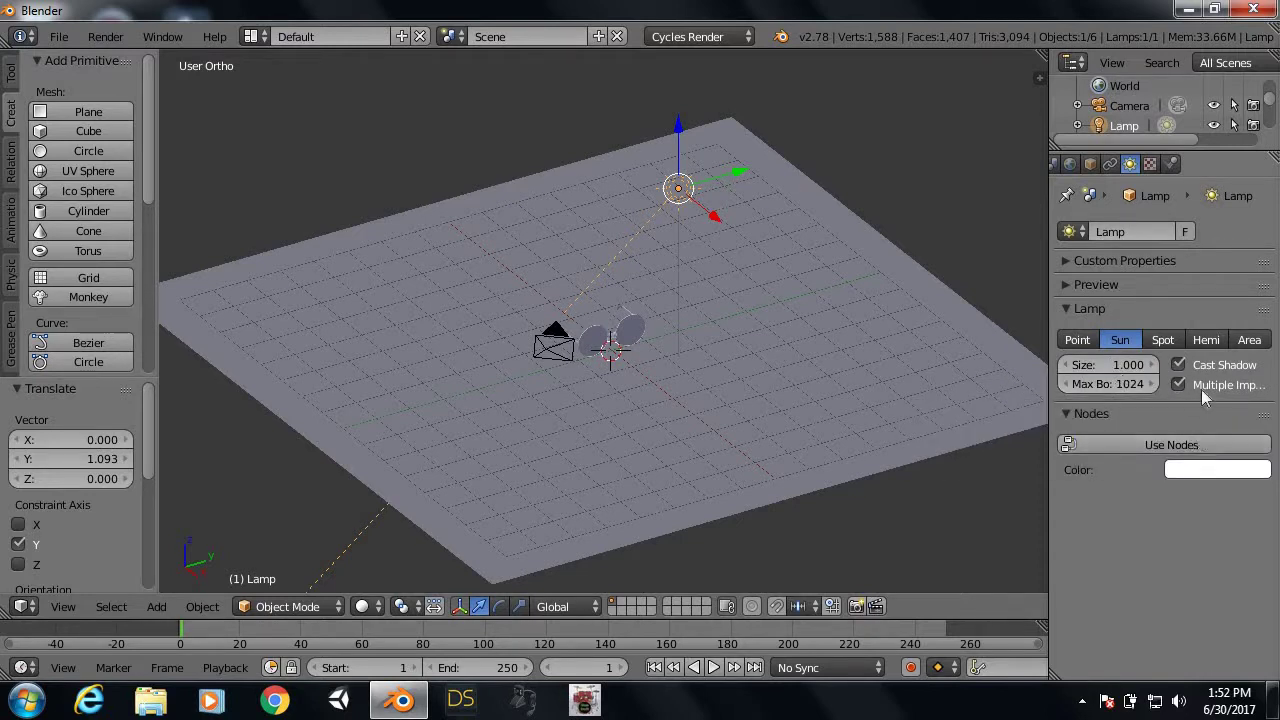
pyautogui.click(1117, 442)
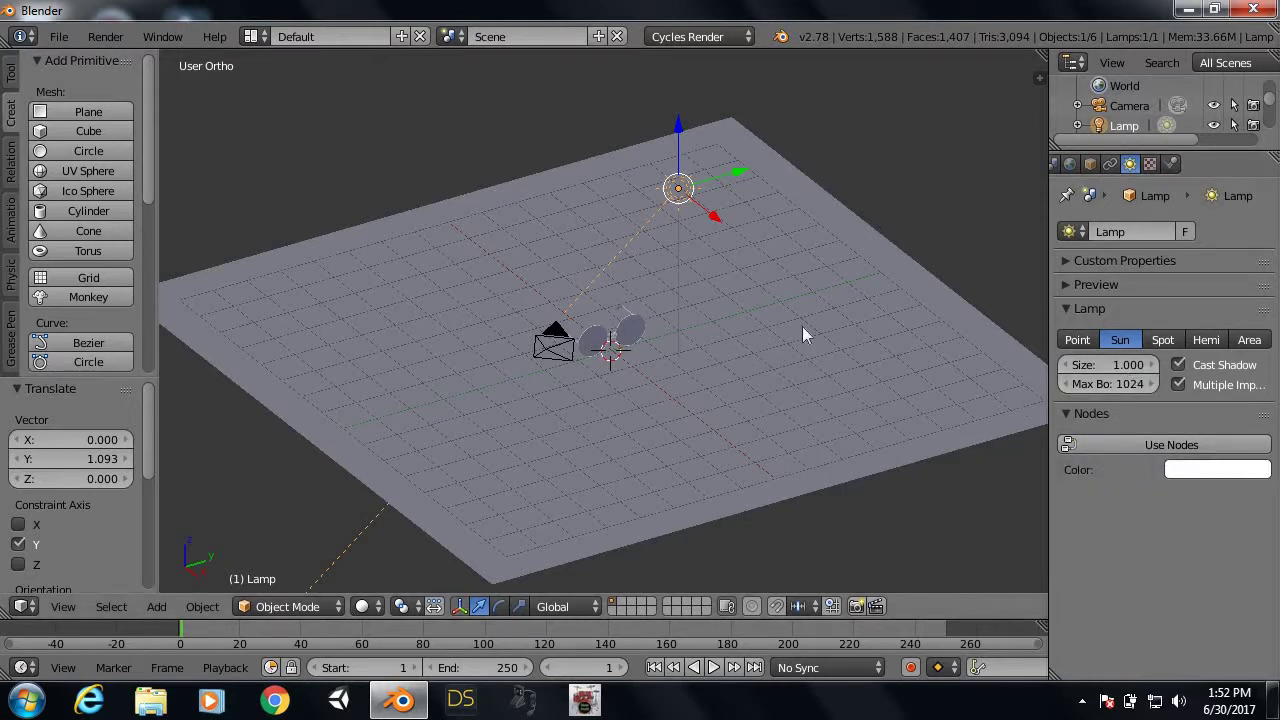
pyautogui.click(1069, 416)
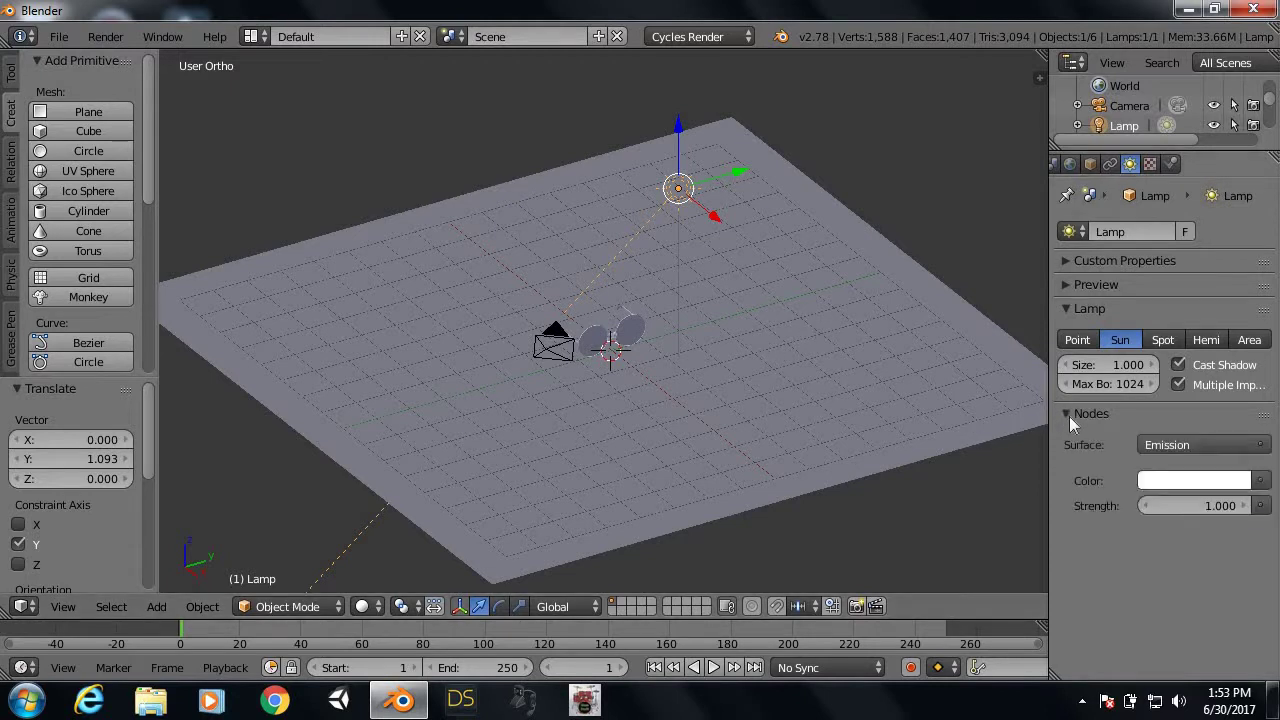
pyautogui.click(1190, 504)
pyautogui.write('4')
pyautogui.press('Return')
# Step: Rotate the sun lamp by about -19.8 degrees to aim the light at the glasses
pyautogui.scroll(-2, 795, 356)
pyautogui.scroll(3, 711, 365)
pyautogui.moveTo(711, 358)
pyautogui.mouseDown(button='middle')
pyautogui.moveTo(852, 370)
pyautogui.moveTo(803, 354)
pyautogui.moveTo(827, 364)
pyautogui.mouseUp(button='middle')
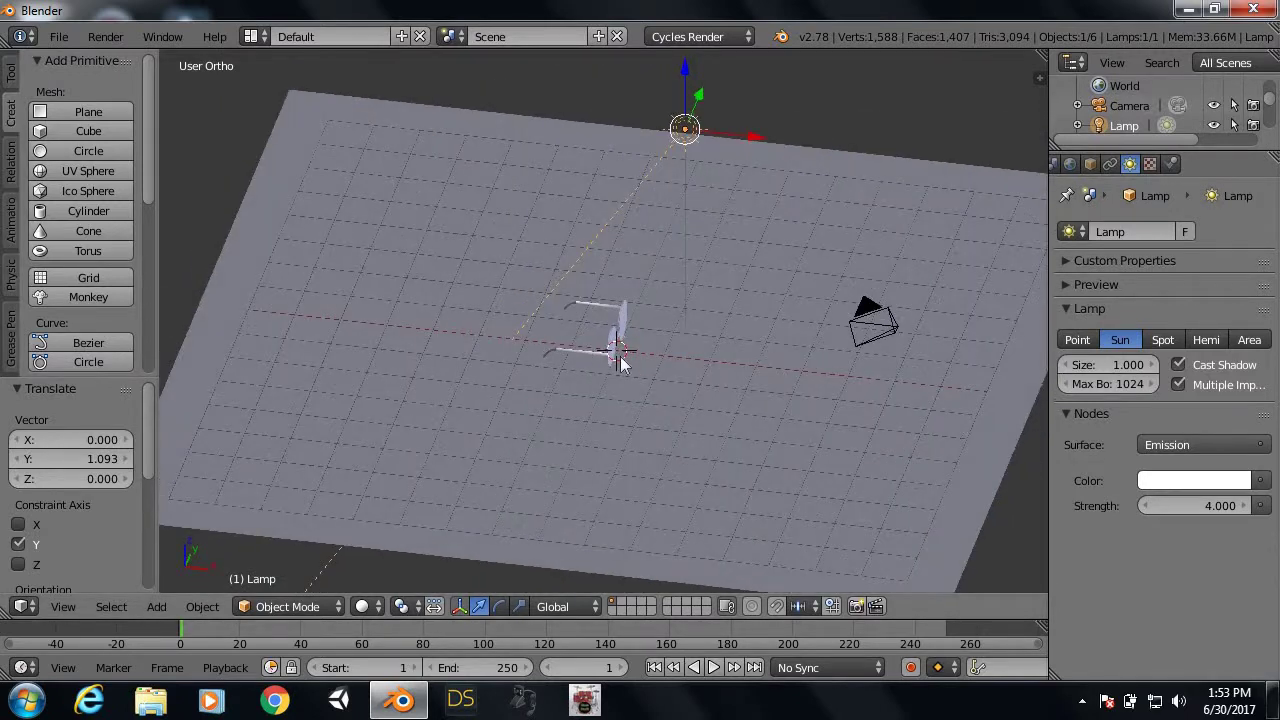
pyautogui.press('r')
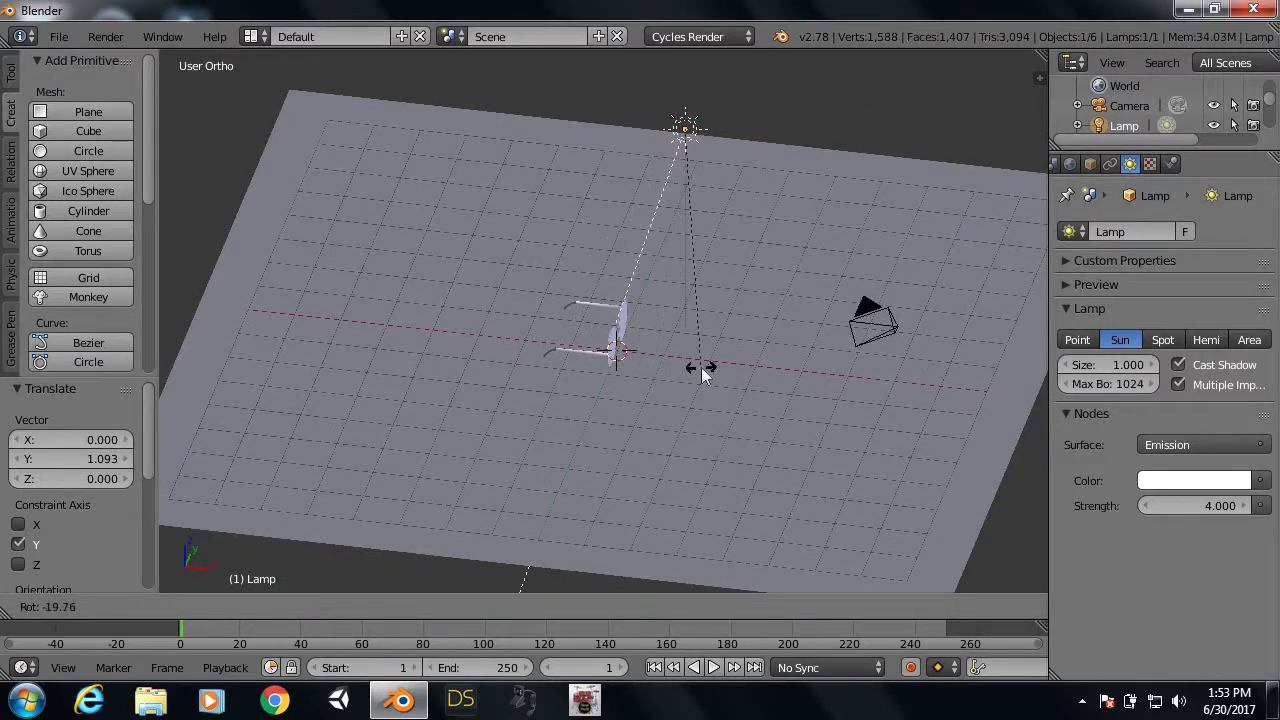
pyautogui.click(701, 367)
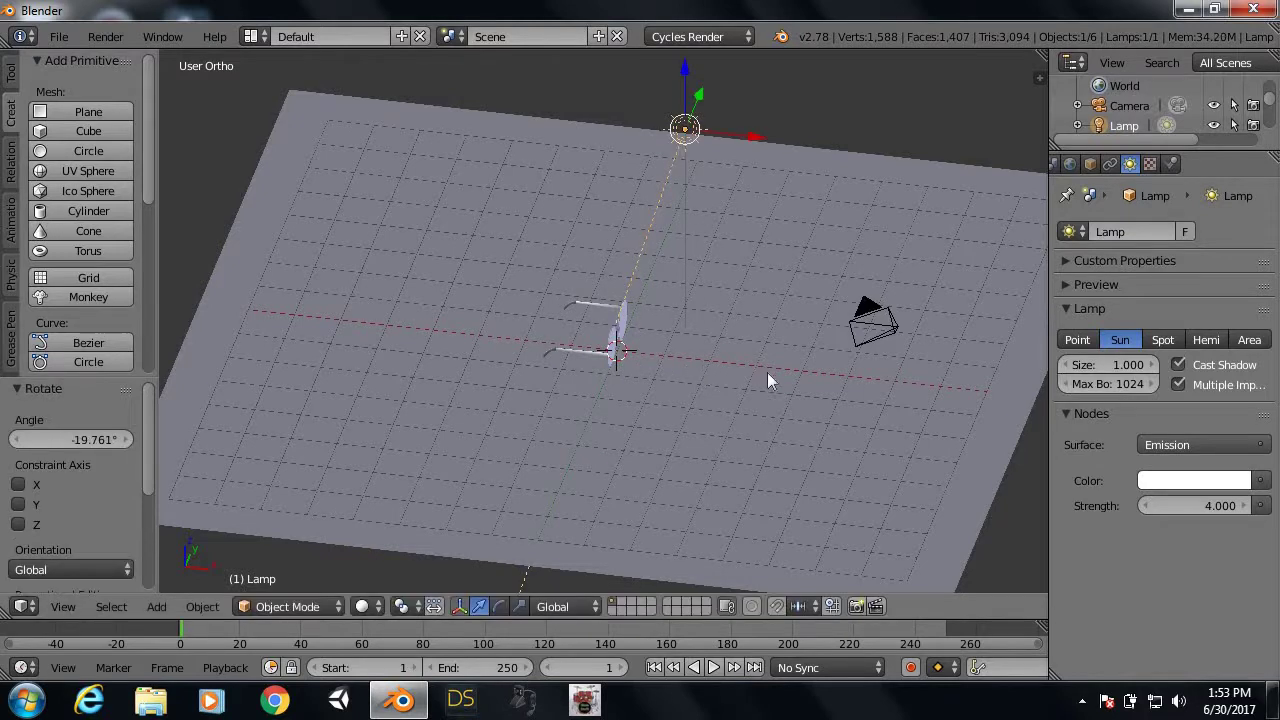
pyautogui.scroll(2, 780, 388)
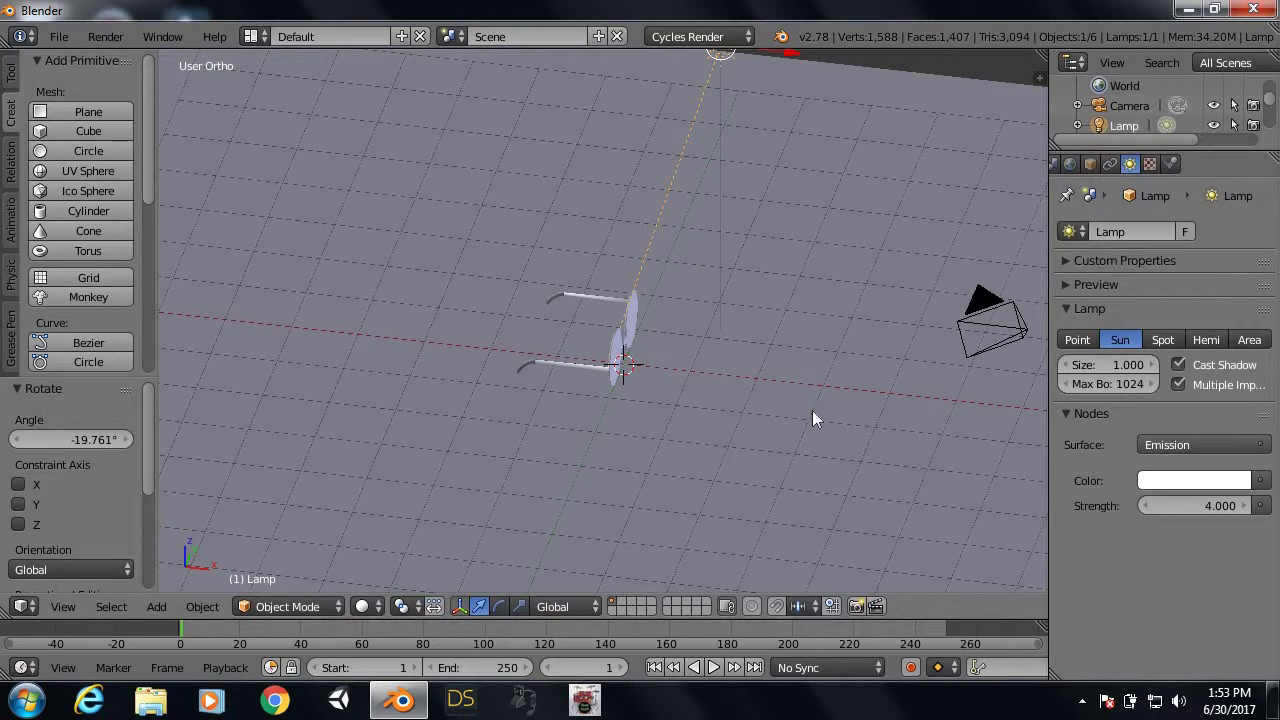
pyautogui.moveTo(812, 410); pyautogui.dragTo(758, 403, button='middle')
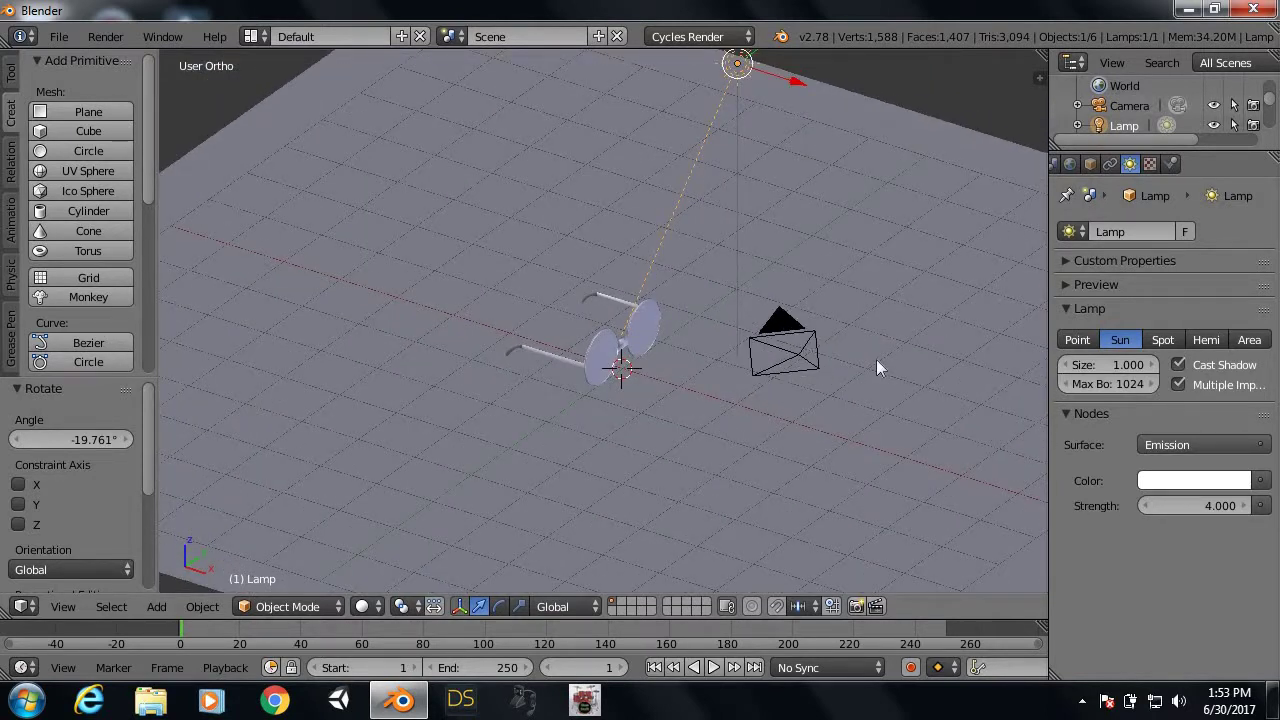
pyautogui.moveTo(876, 359)
pyautogui.mouseDown(button='middle')
pyautogui.moveTo(690, 379)
pyautogui.moveTo(728, 393)
pyautogui.moveTo(636, 345)
pyautogui.mouseUp(button='middle')
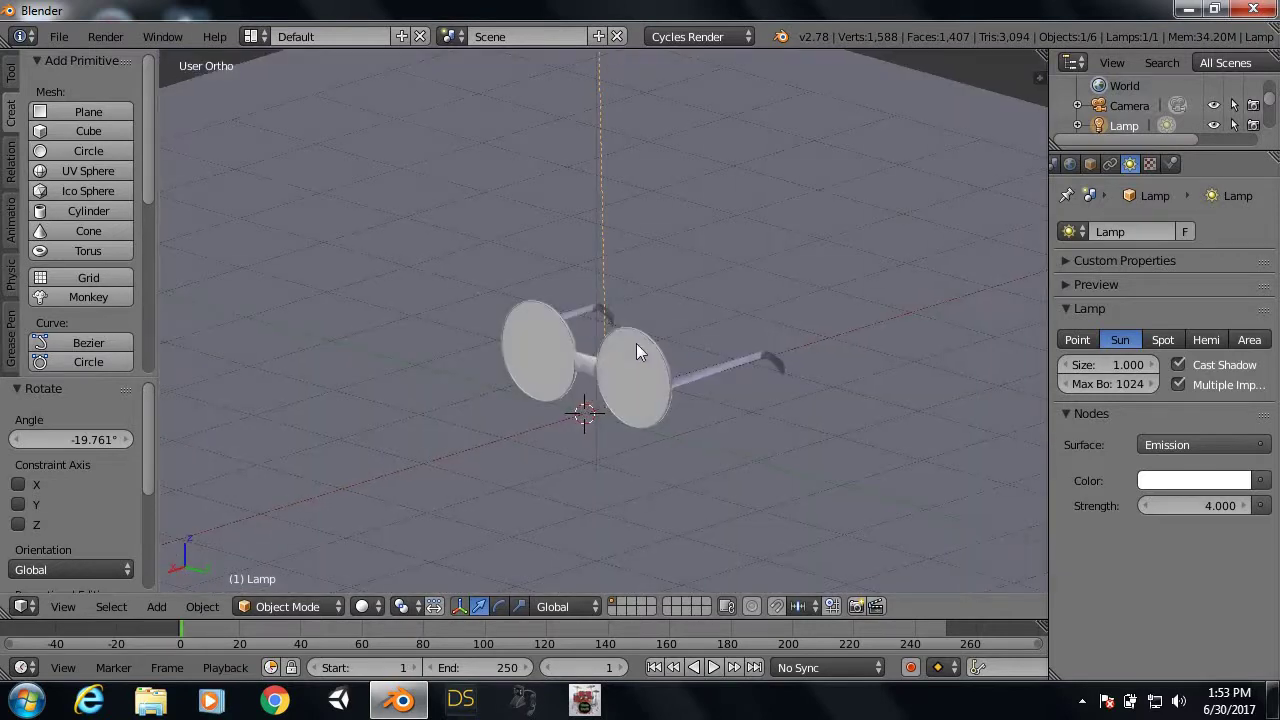
# Step: Change the frame's Material.002 surface from Diffuse BSDF to Glossy BSDF
pyautogui.rightClick(711, 378)
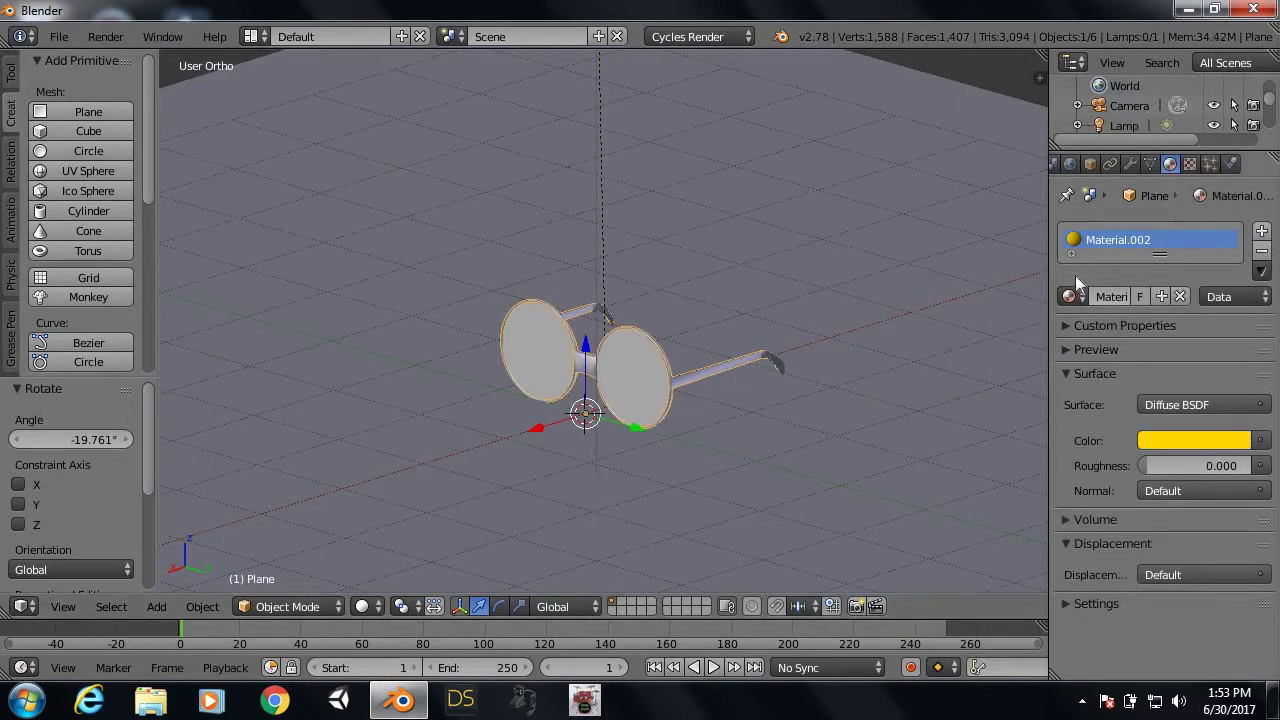
pyautogui.click(1152, 408)
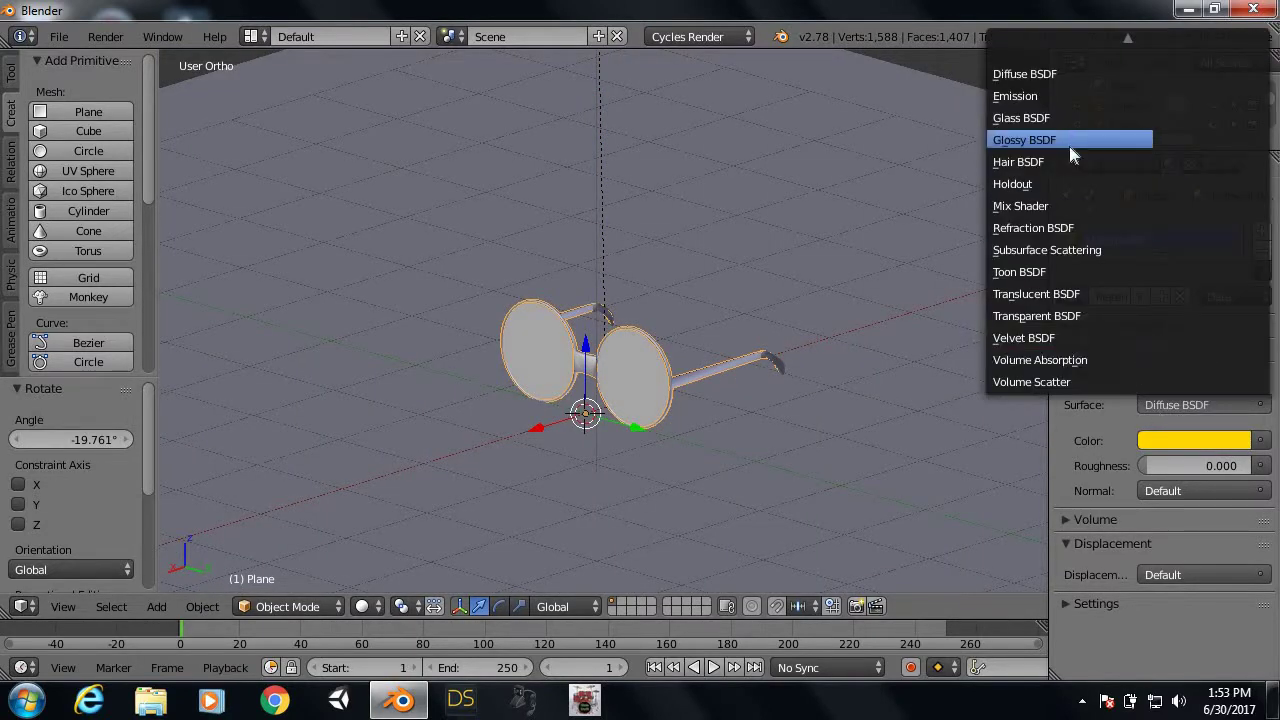
pyautogui.click(1069, 146)
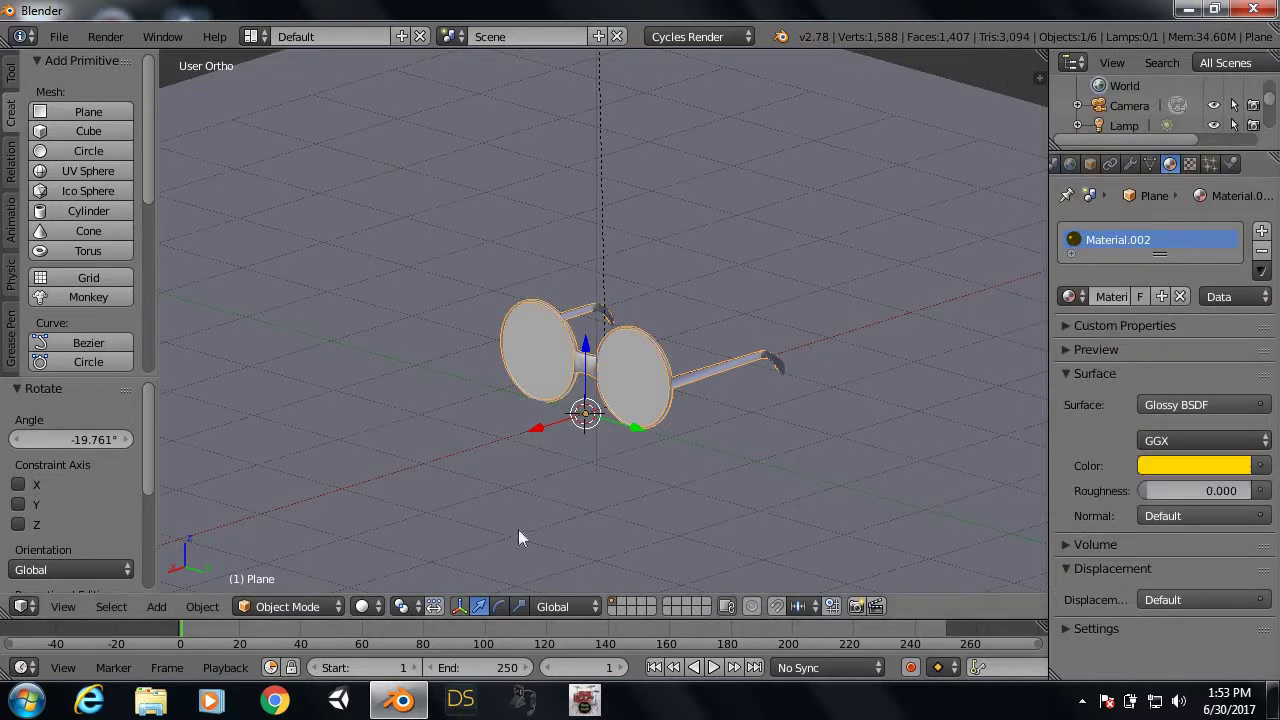
# Step: Switch the viewport to Rendered shading and view the glossy glasses head-on
pyautogui.click(373, 603)
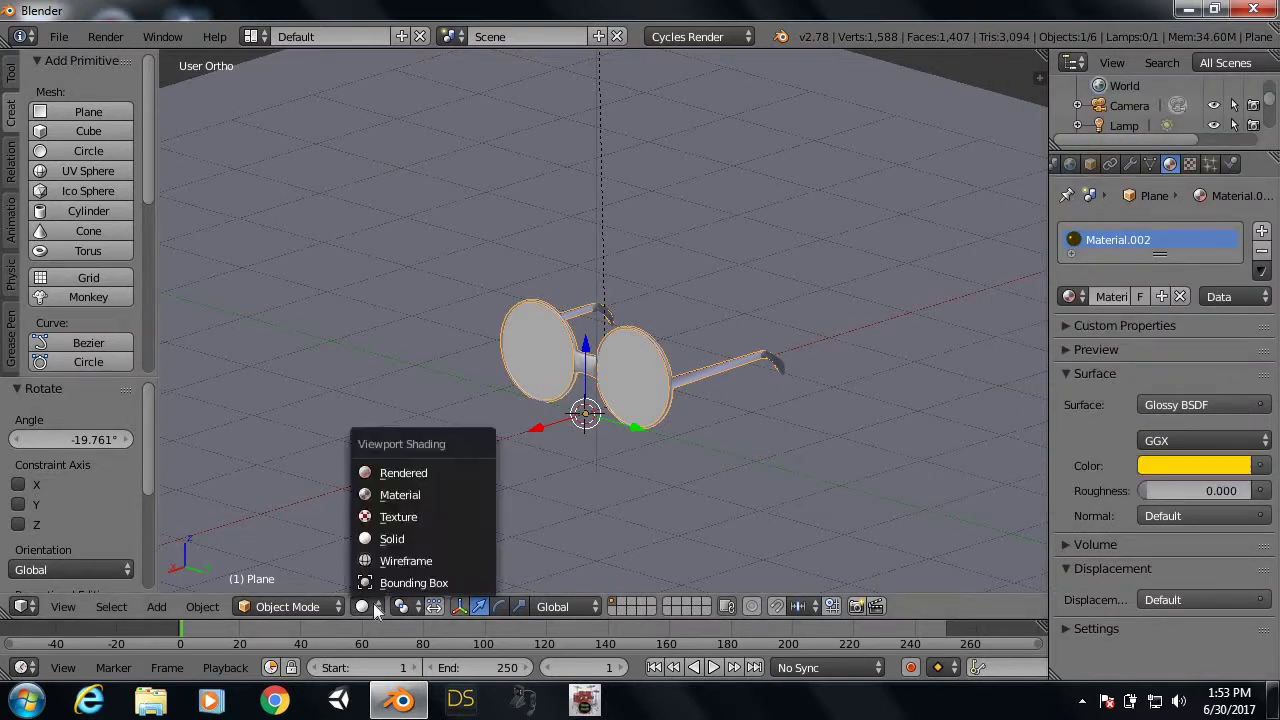
pyautogui.click(410, 469)
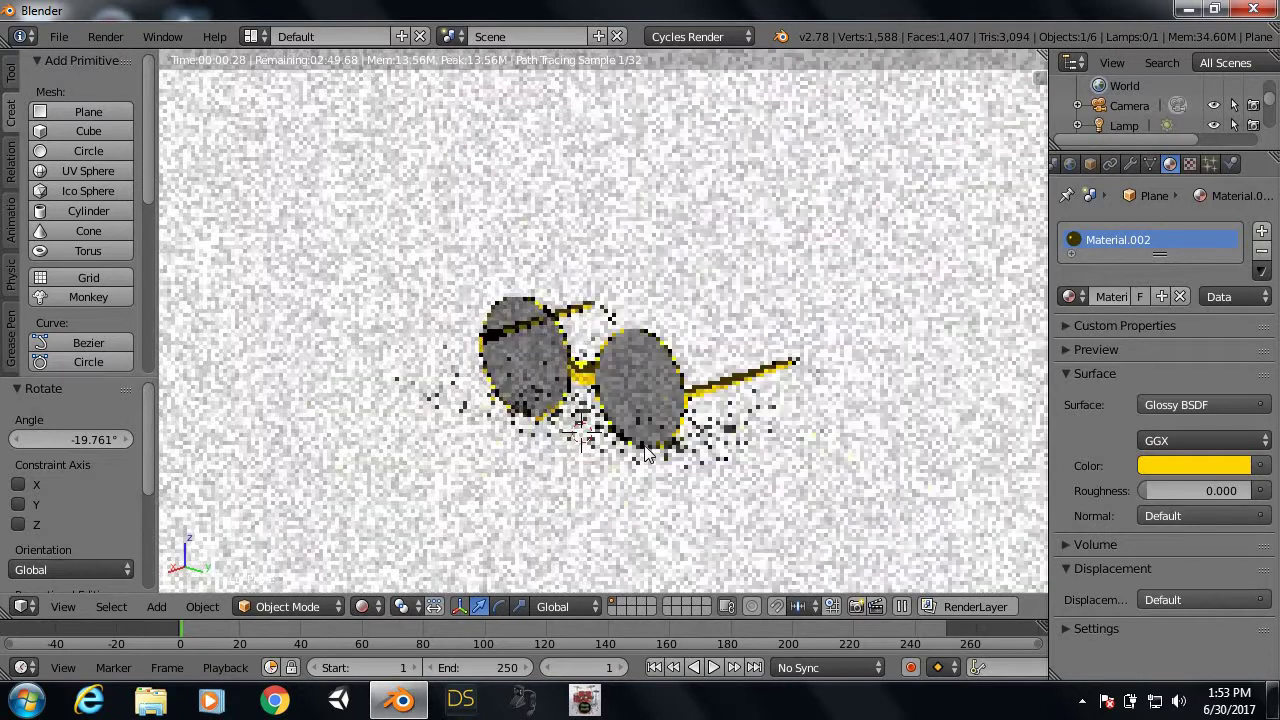
pyautogui.scroll(2, 608, 470)
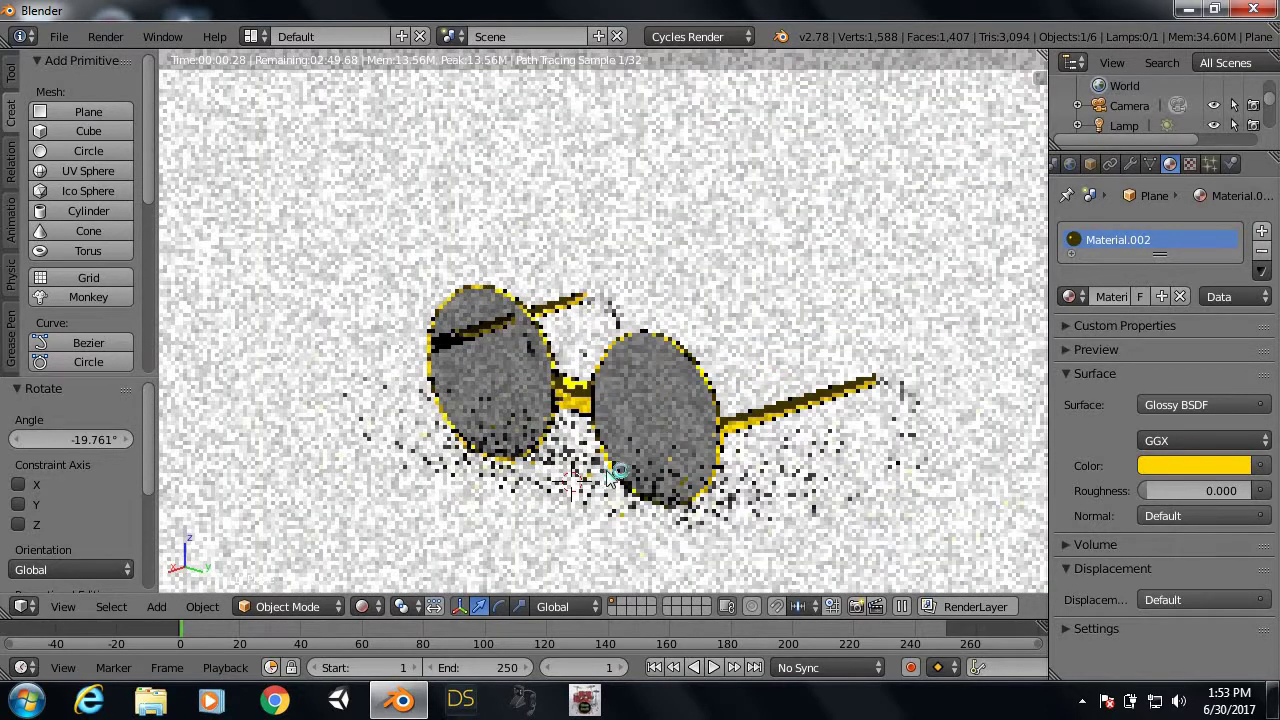
pyautogui.moveTo(605, 475)
pyautogui.mouseDown(button='middle')
pyautogui.moveTo(678, 475)
pyautogui.moveTo(726, 497)
pyautogui.moveTo(702, 466)
pyautogui.moveTo(662, 456)
pyautogui.mouseUp(button='middle')
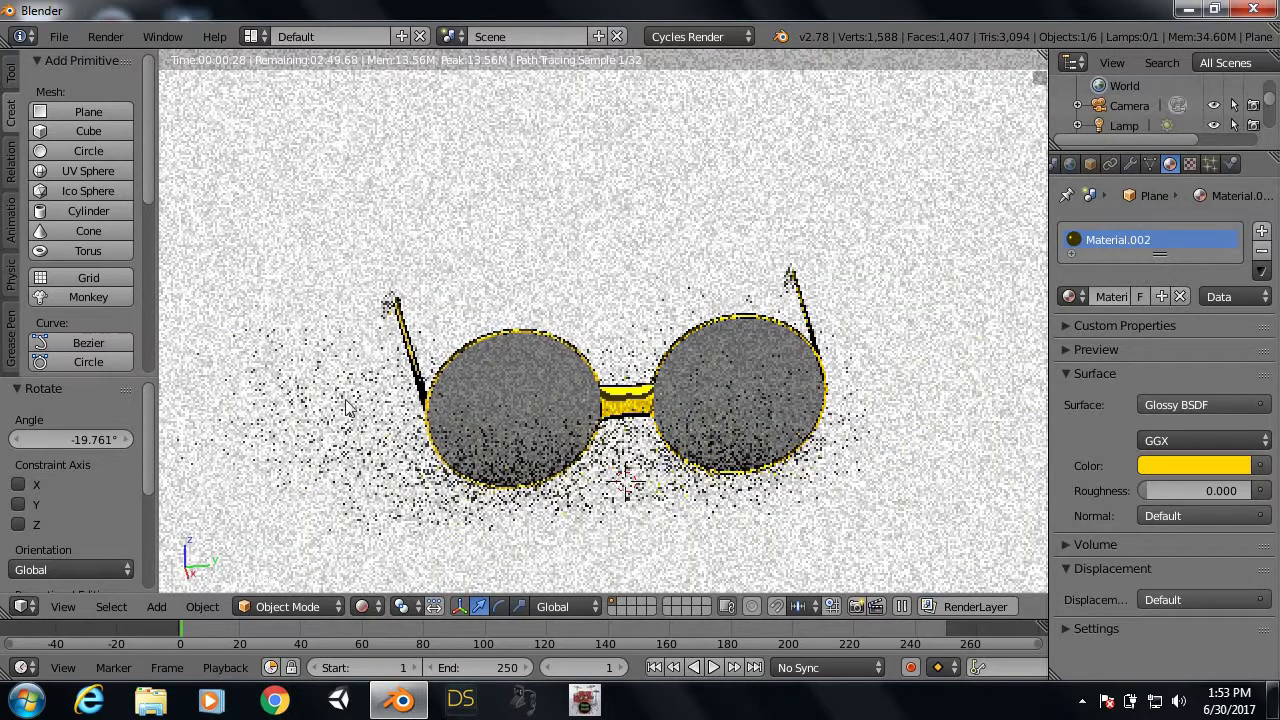
pyautogui.click(365, 607)
# Step: Return to Solid shading, select the floor plane, and drive its material colour with an Image Texture
pyautogui.click(401, 538)
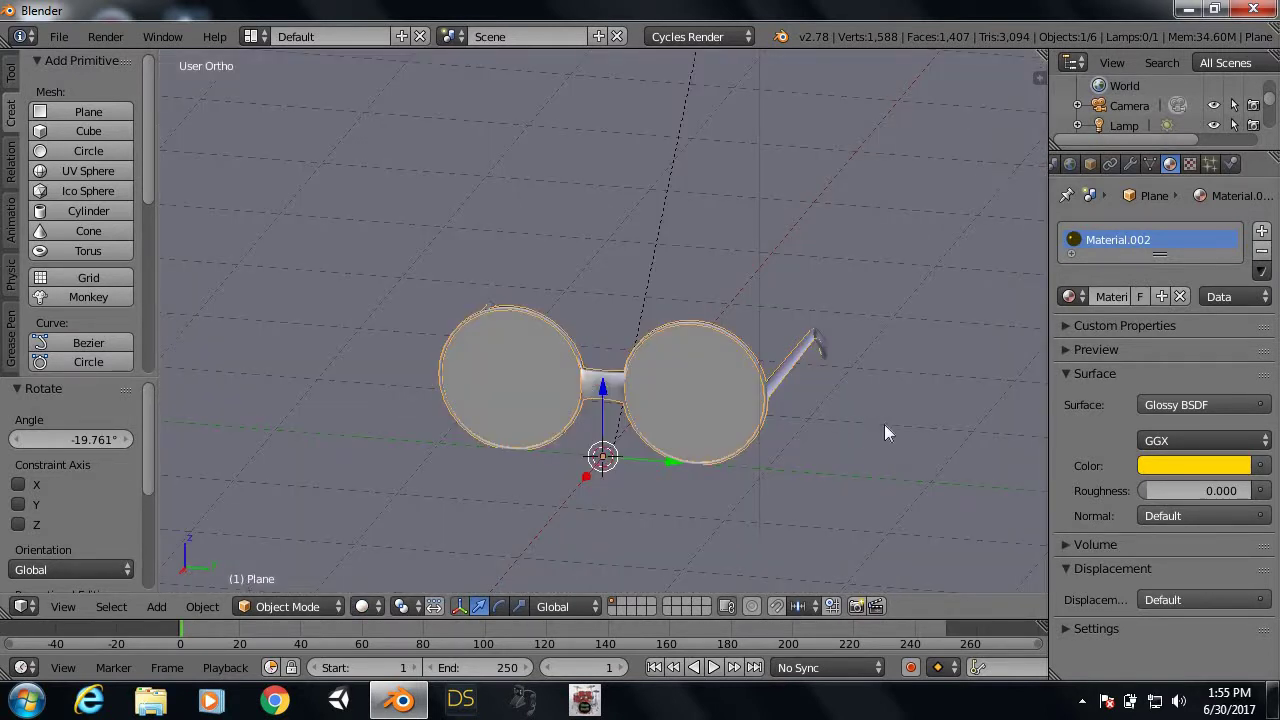
pyautogui.moveTo(884, 424)
pyautogui.mouseDown(button='middle')
pyautogui.moveTo(707, 423)
pyautogui.moveTo(717, 383)
pyautogui.moveTo(852, 320)
pyautogui.mouseUp(button='middle')
pyautogui.rightClick(852, 320)
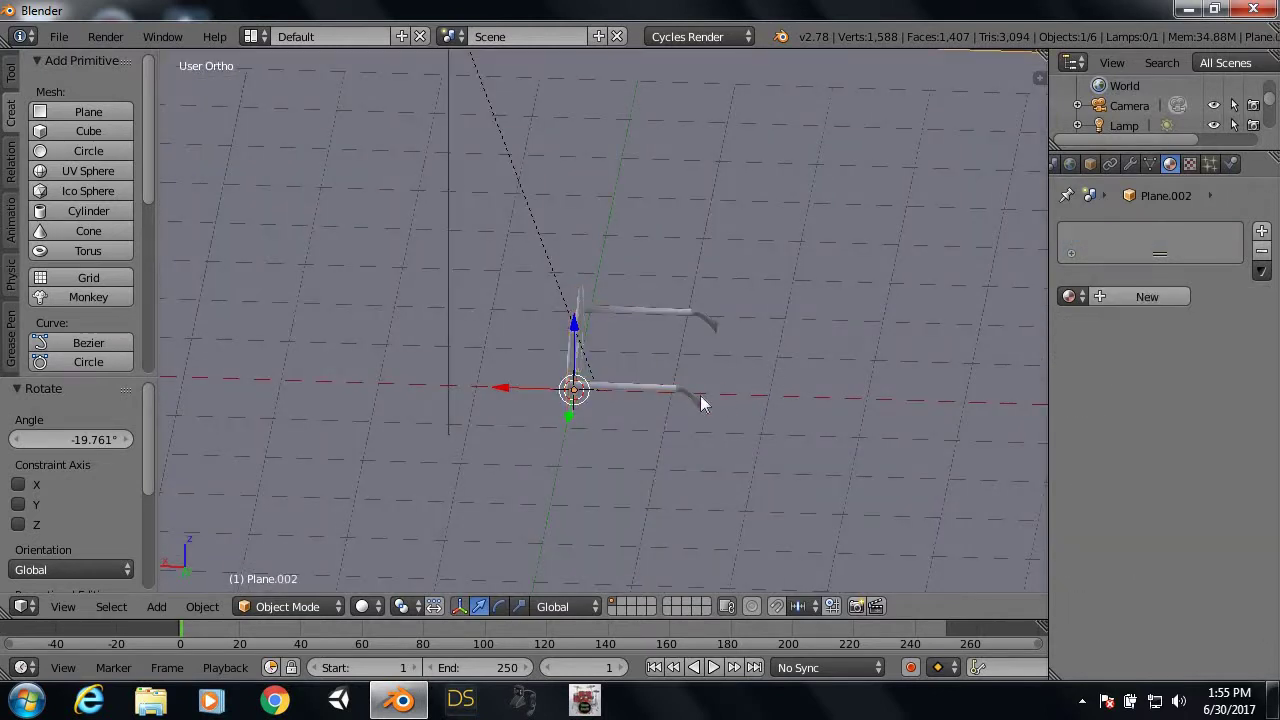
pyautogui.moveTo(700, 395)
pyautogui.mouseDown(button='middle')
pyautogui.moveTo(802, 369)
pyautogui.moveTo(888, 391)
pyautogui.moveTo(846, 374)
pyautogui.mouseUp(button='middle')
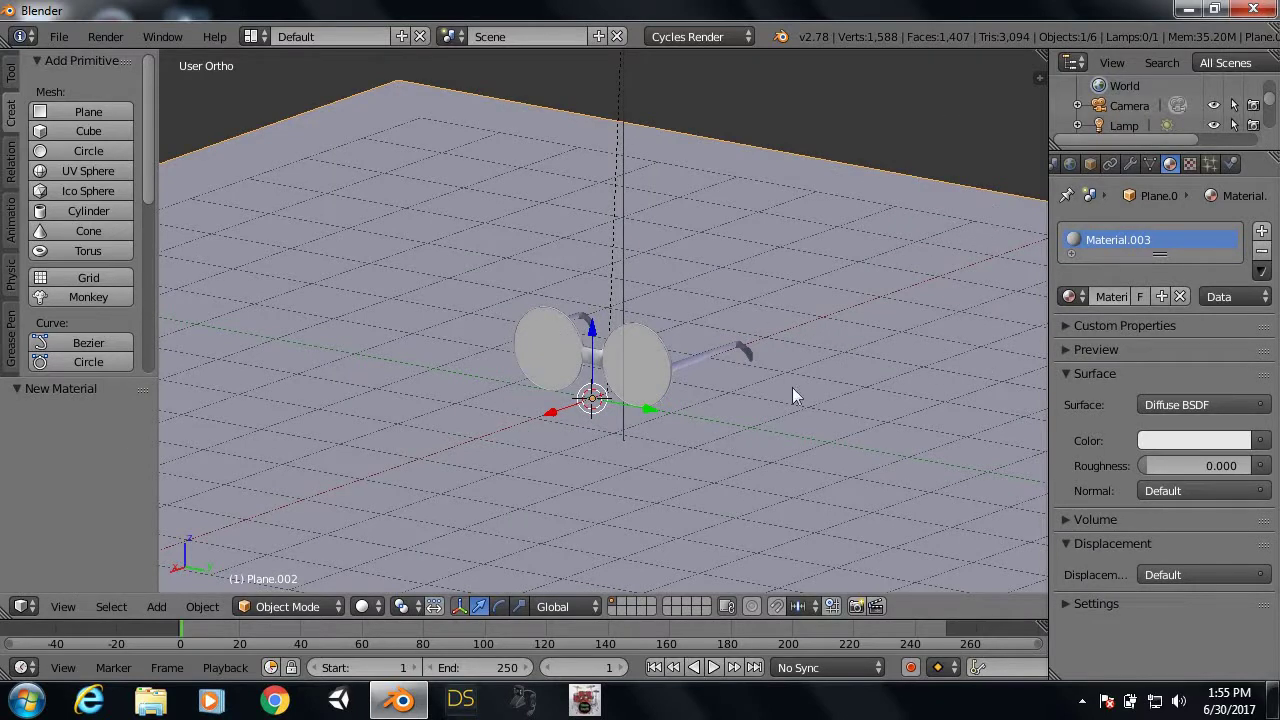
pyautogui.click(1263, 441)
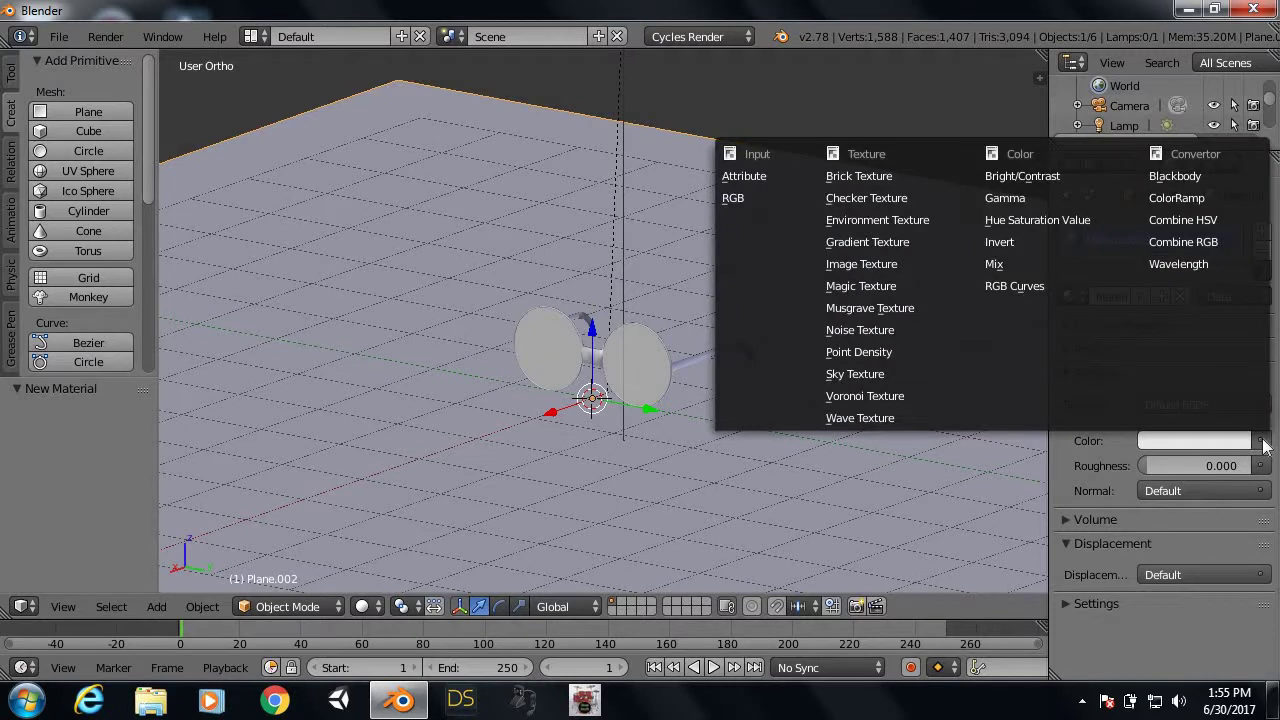
pyautogui.click(881, 266)
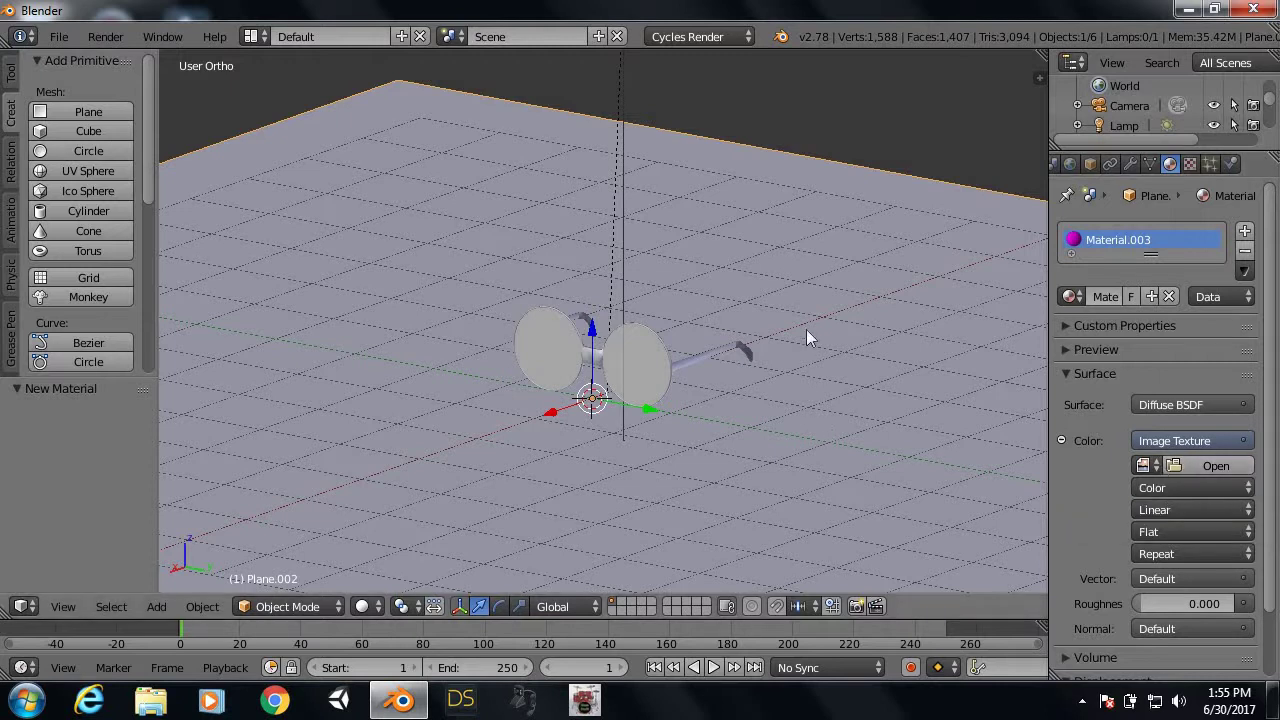
pyautogui.press('Tab')
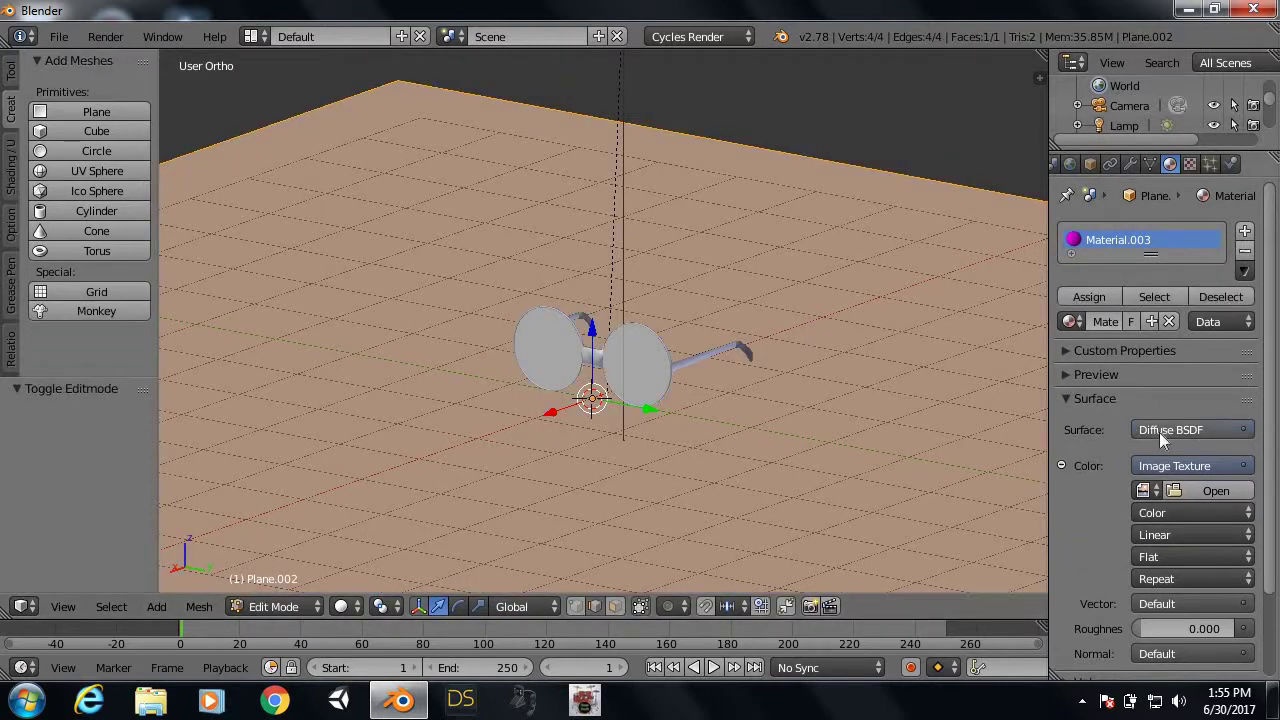
# Step: Load wood_texture.jpg from the Pictures folder into the floor's Image Texture
pyautogui.click(1188, 493)
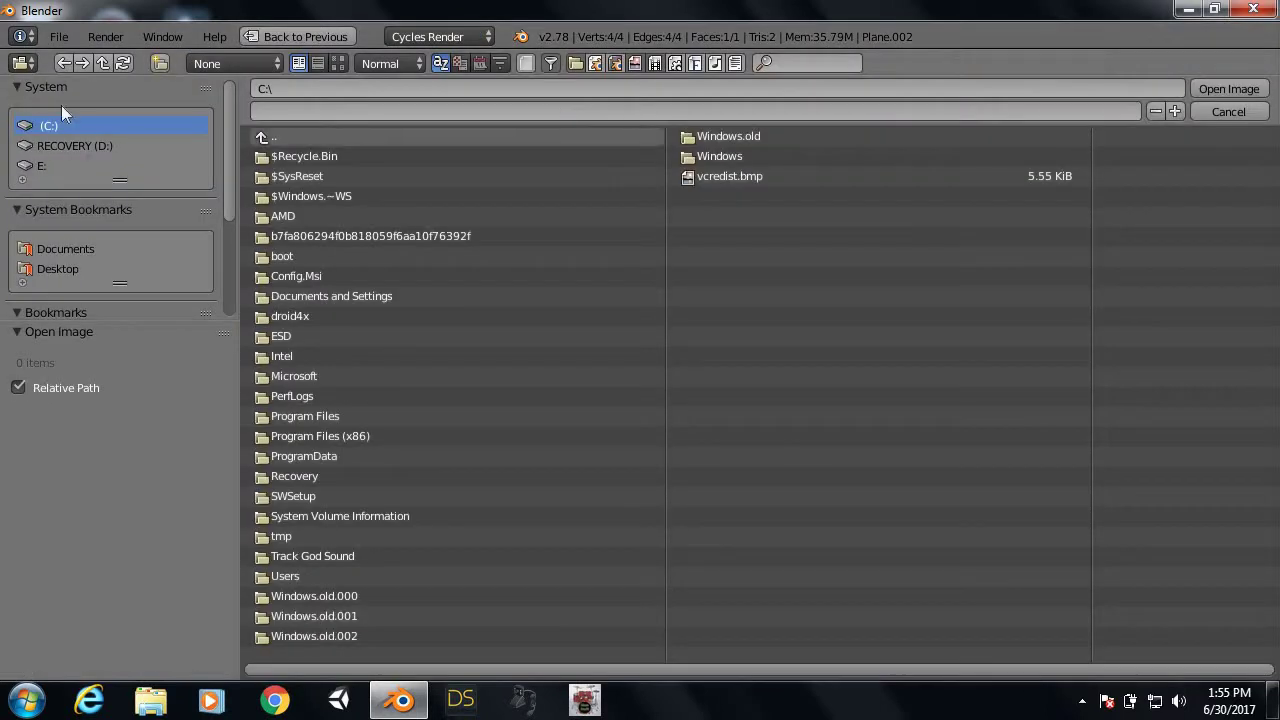
pyautogui.click(44, 270)
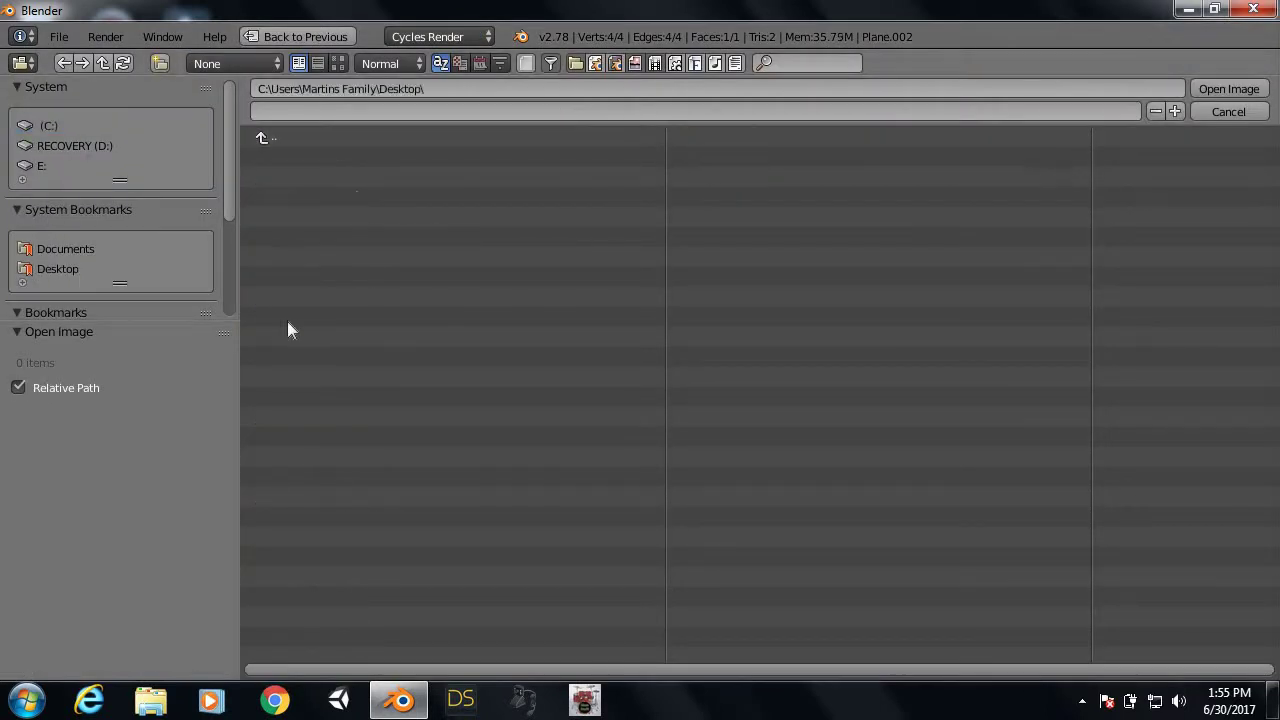
pyautogui.click(314, 134)
pyautogui.click(306, 475)
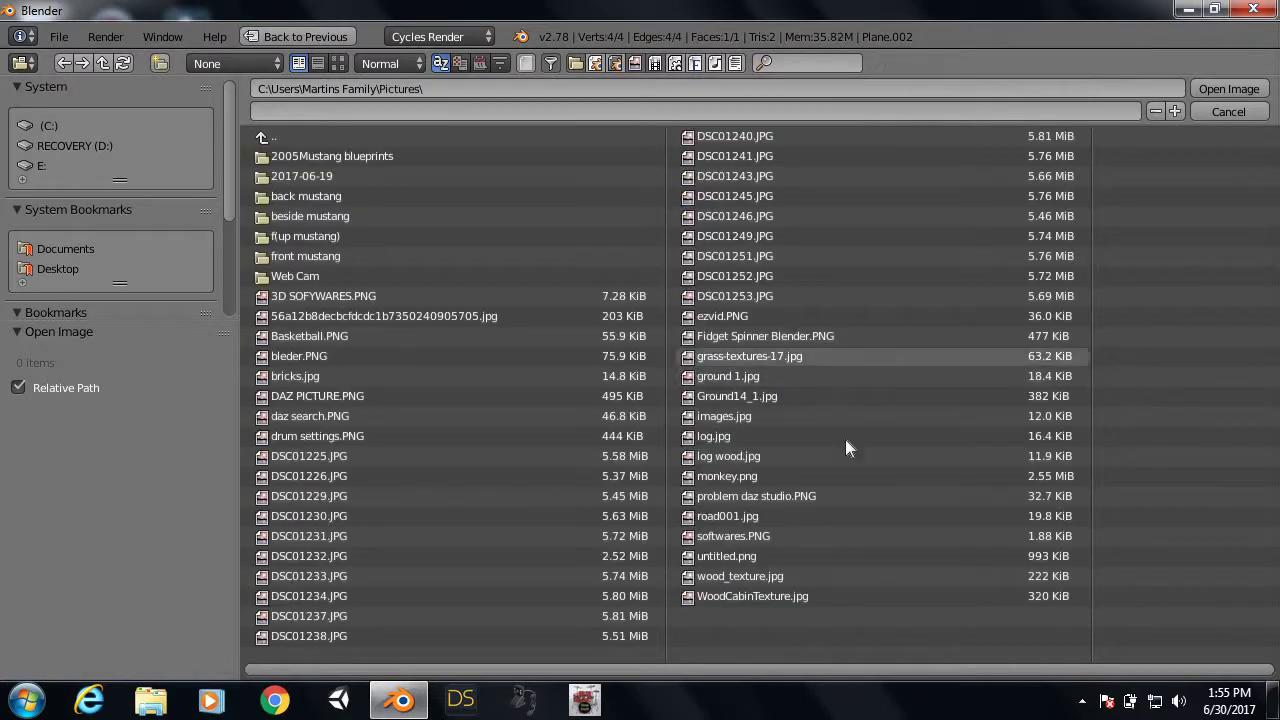
pyautogui.click(819, 580)
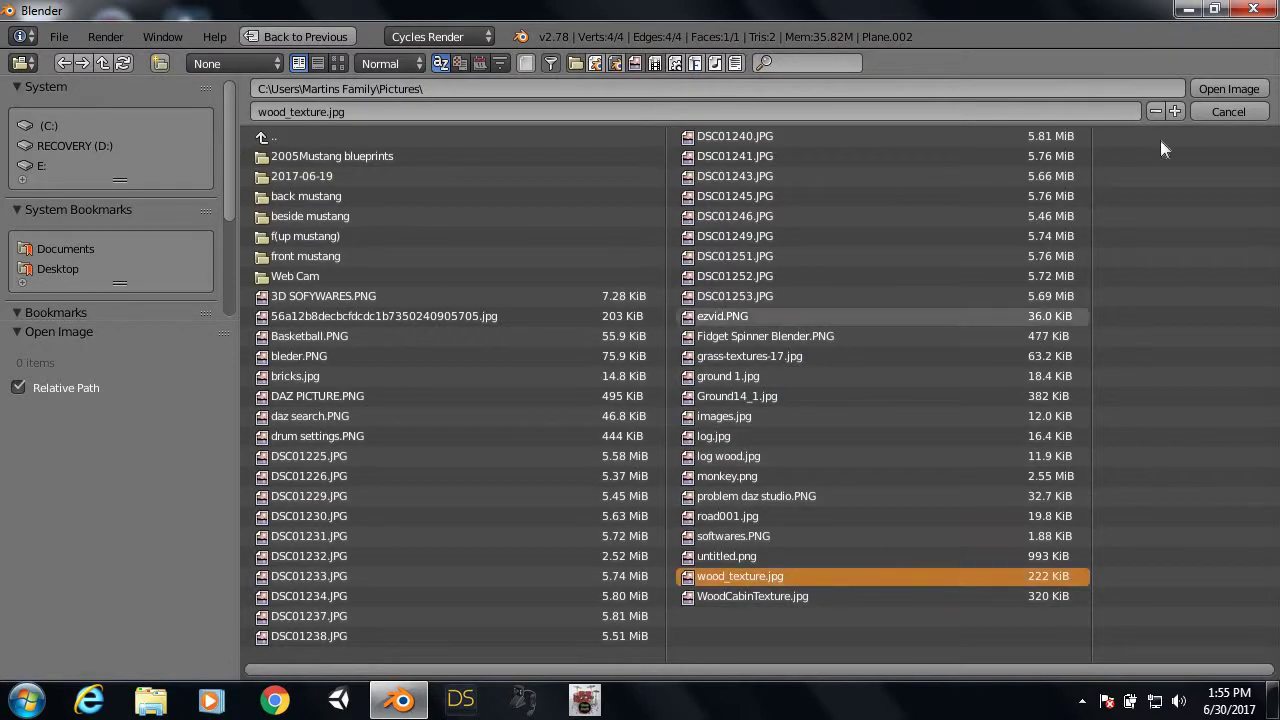
pyautogui.click(1220, 87)
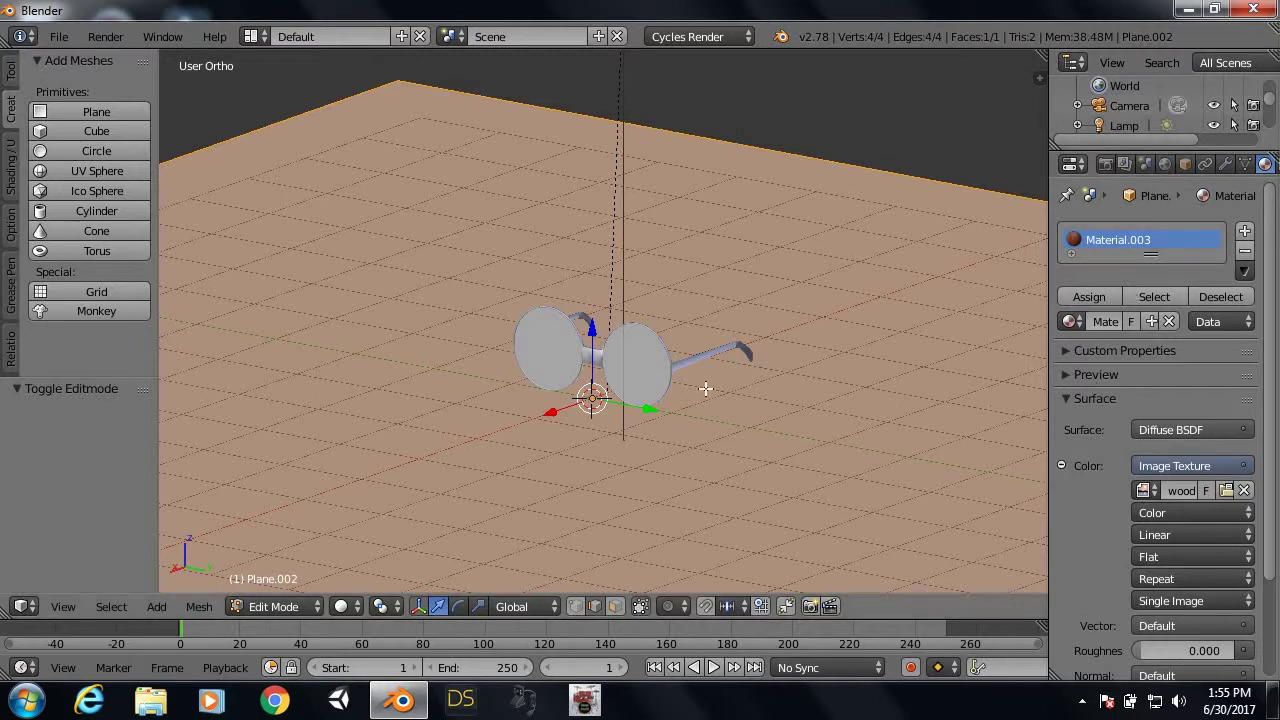
pyautogui.scroll(-4, 705, 389)
pyautogui.scroll(4, 643, 420)
pyautogui.scroll(1, 596, 449)
pyautogui.click(345, 606)
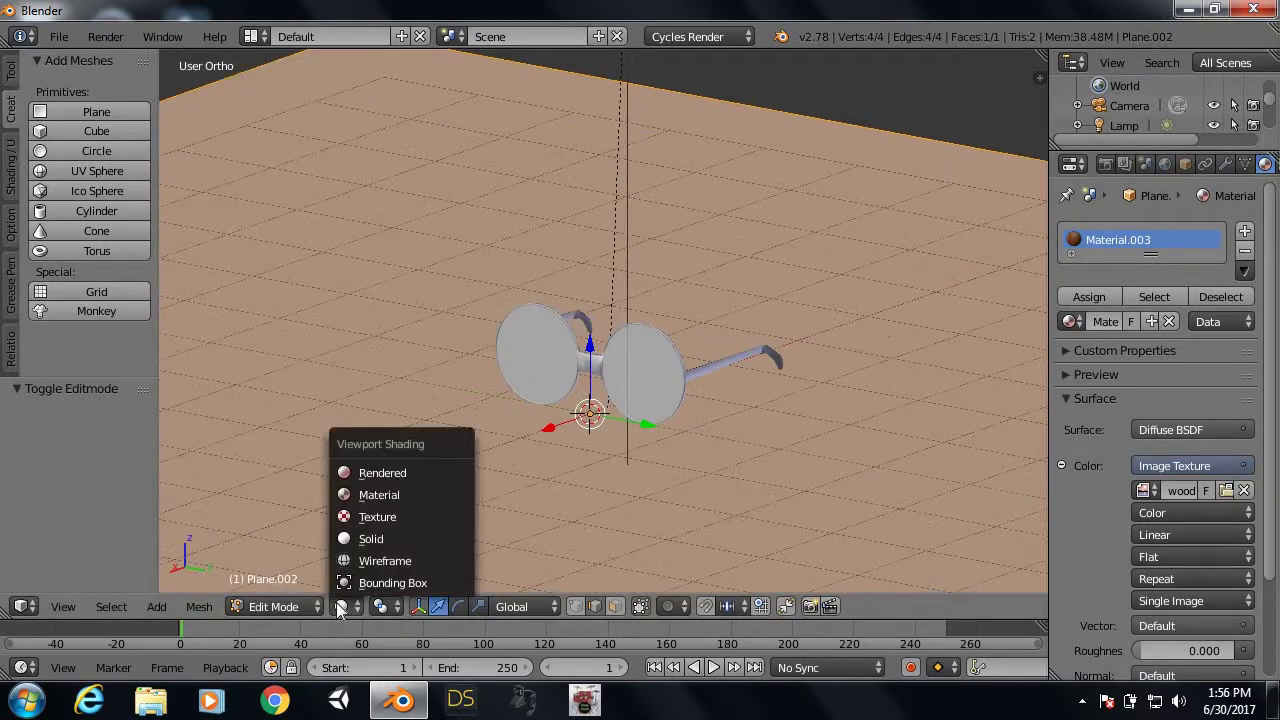
pyautogui.click(388, 469)
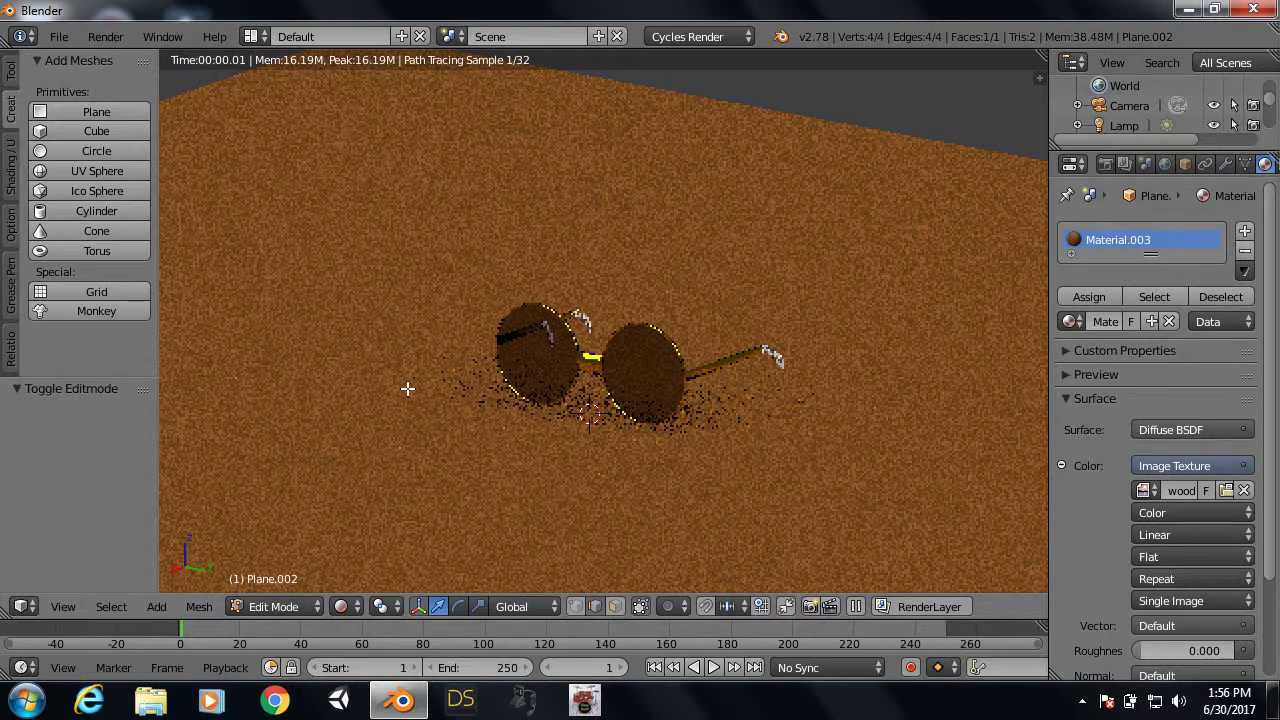
pyautogui.scroll(2, 490, 418)
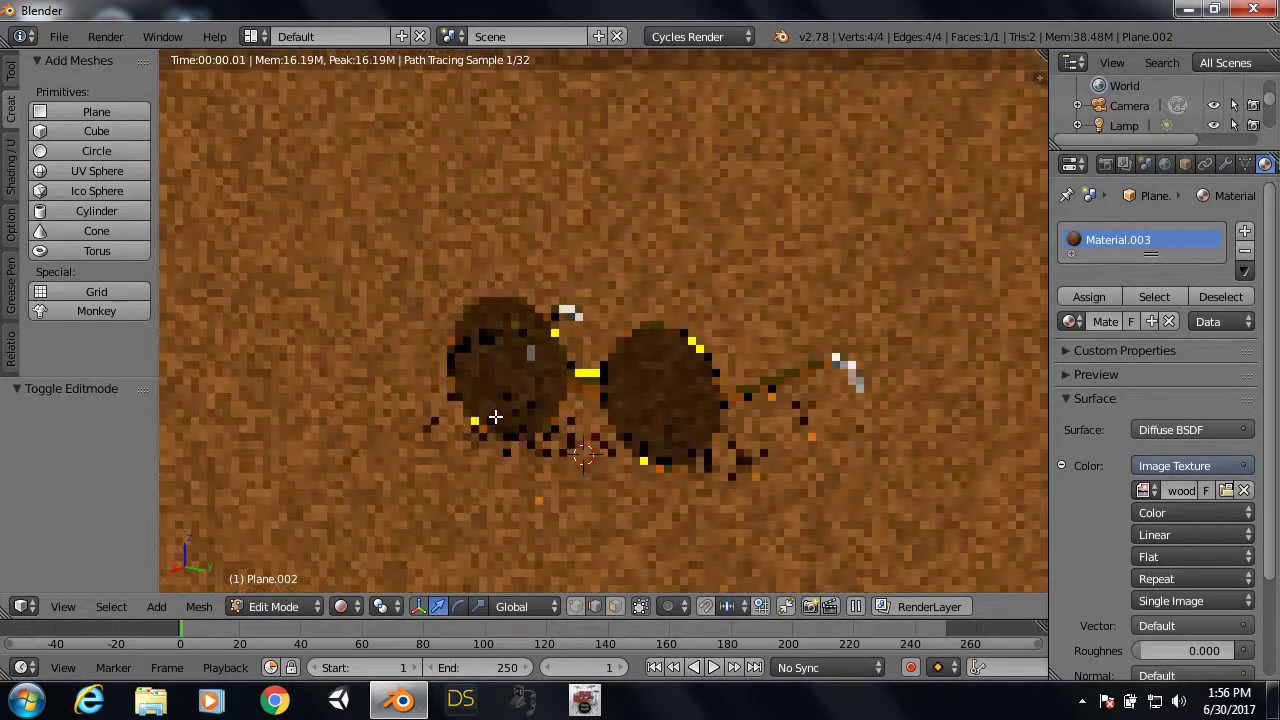
pyautogui.moveTo(538, 421); pyautogui.dragTo(651, 445, button='middle')
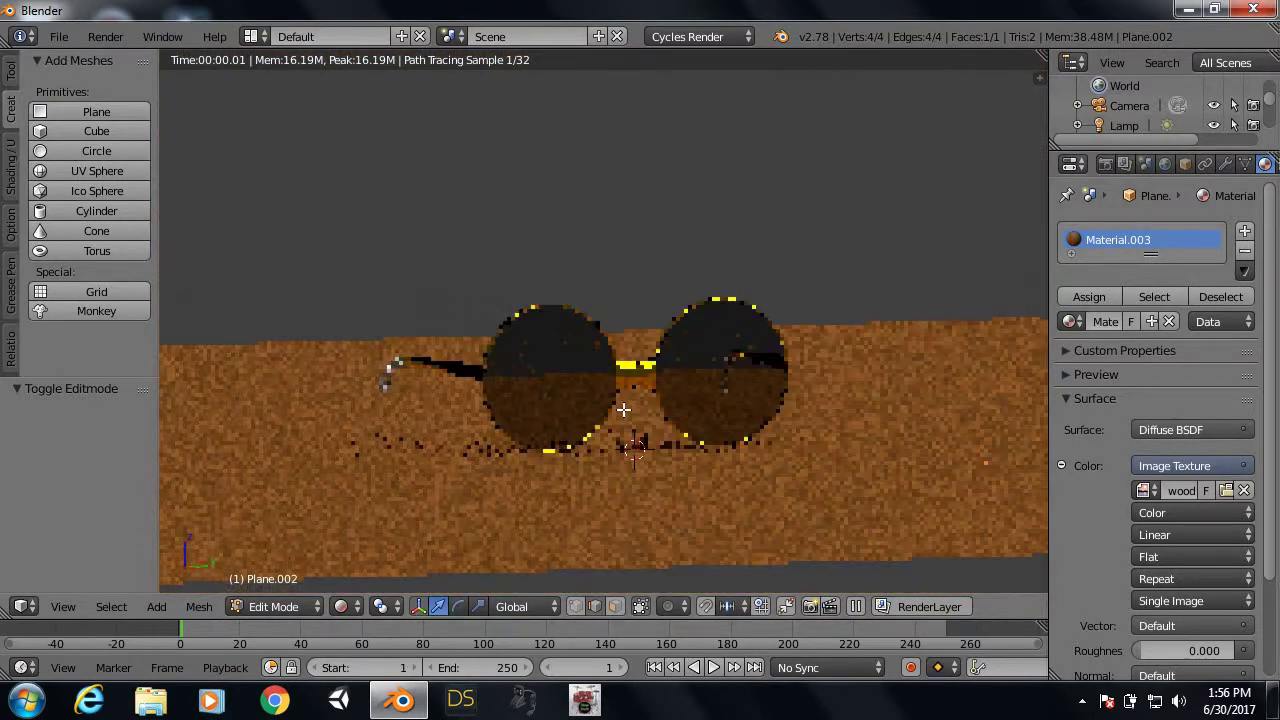
pyautogui.press('KP_7')
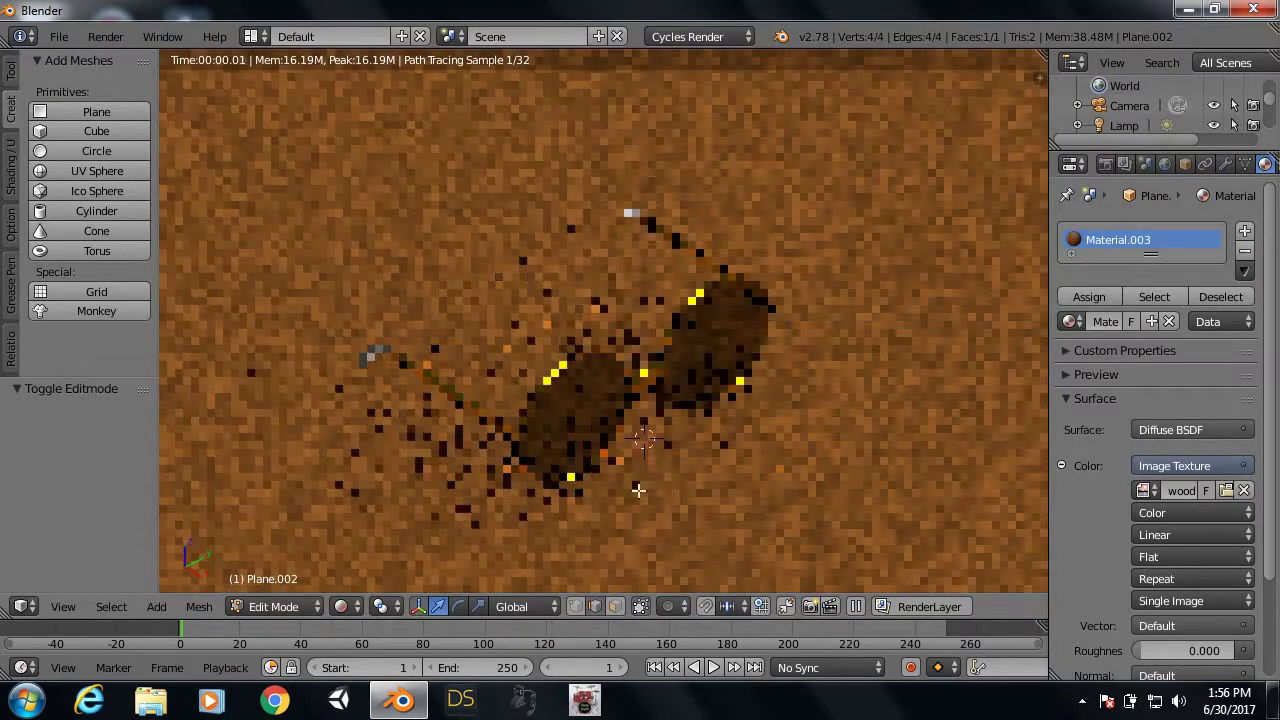
pyautogui.click(343, 606)
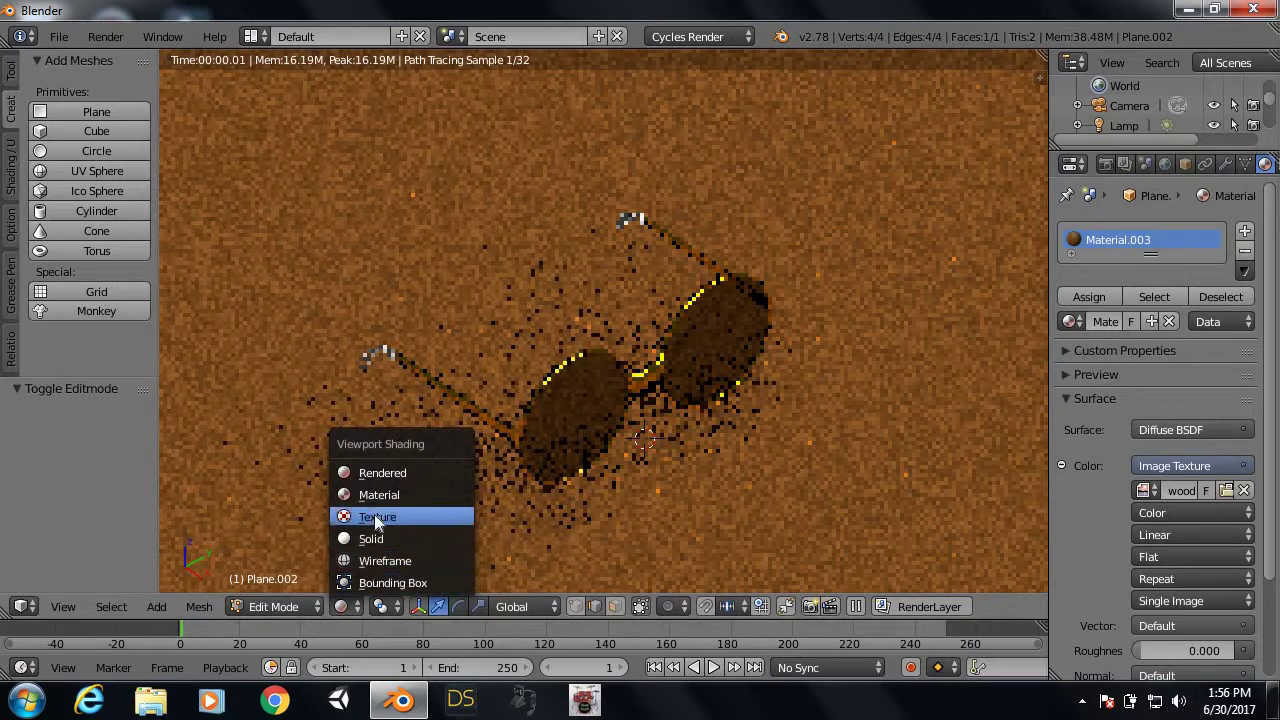
pyautogui.click(372, 540)
pyautogui.scroll(-3, 757, 400)
# Step: Delete the old floor plane and add a new mesh plane at the 3D cursor
pyautogui.scroll(-2, 757, 400)
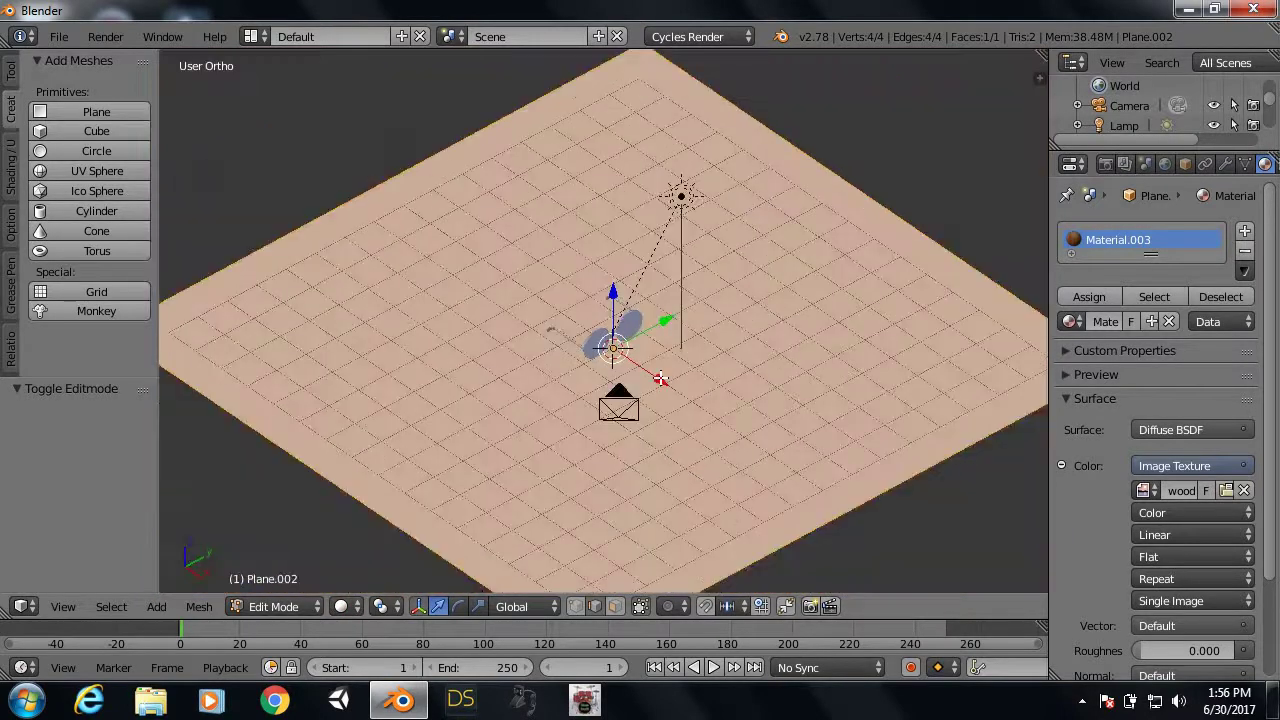
pyautogui.scroll(3, 757, 400)
pyautogui.moveTo(757, 400); pyautogui.dragTo(608, 433, button='middle')
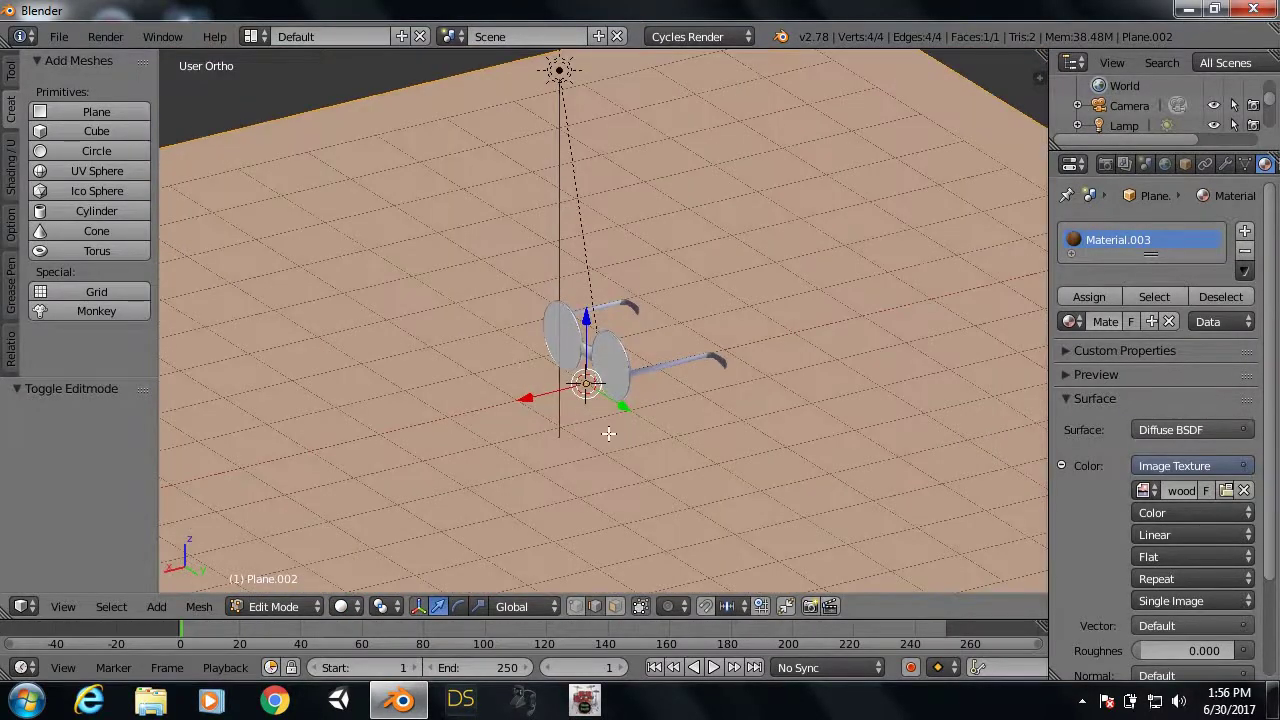
pyautogui.press('Tab')
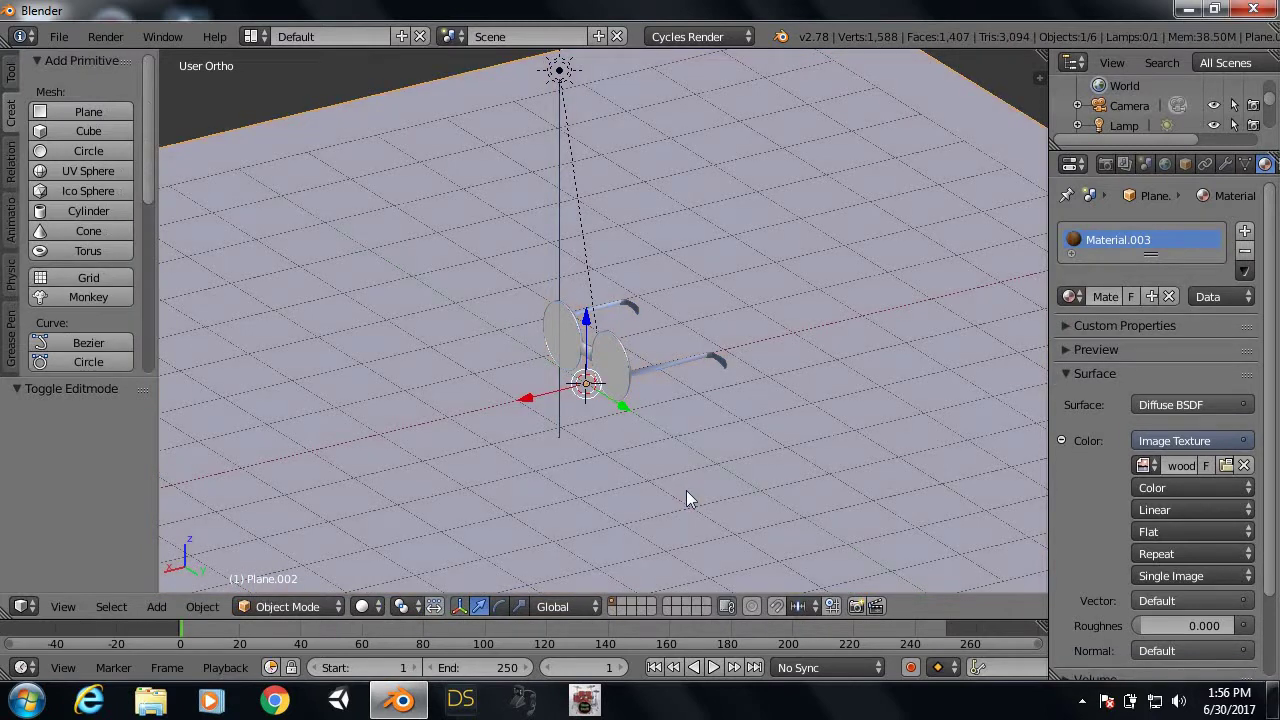
pyautogui.press('x')
pyautogui.click(686, 490)
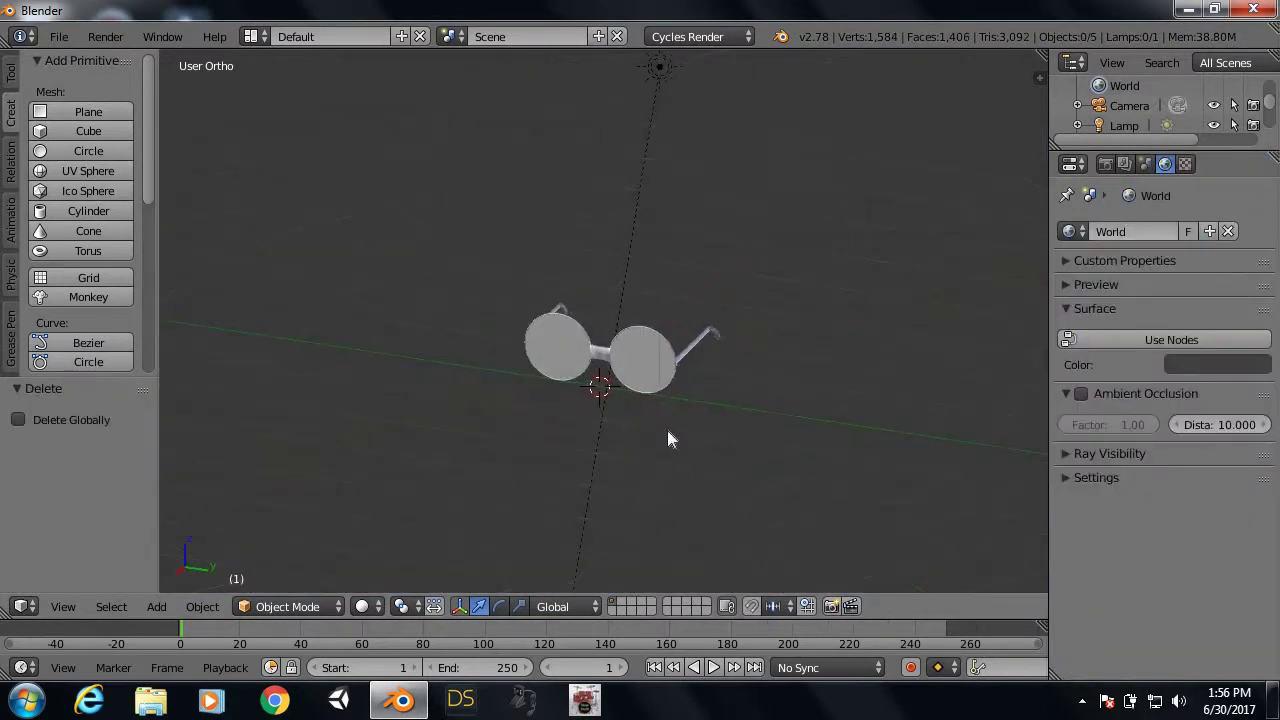
pyautogui.hotkey('shift', 'a')
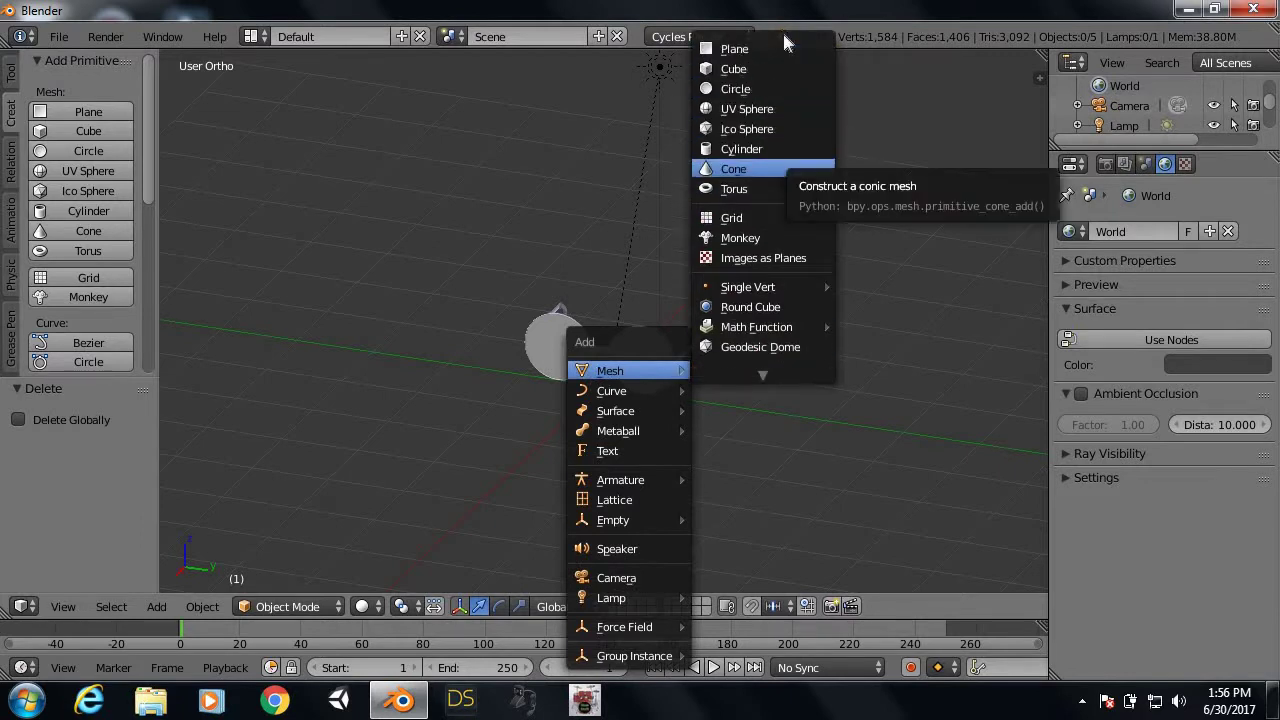
pyautogui.click(783, 48)
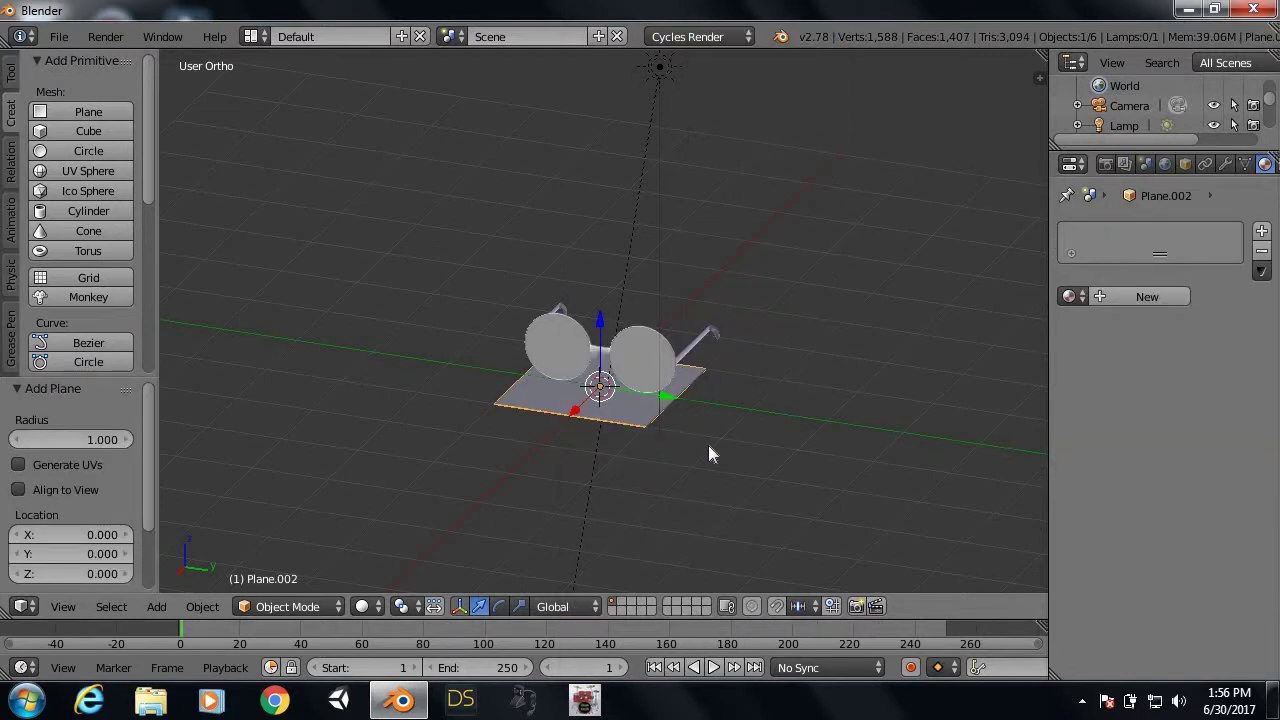
# Step: Scale the new plane up, first to 7.343 and then to -11.631
pyautogui.press('s')
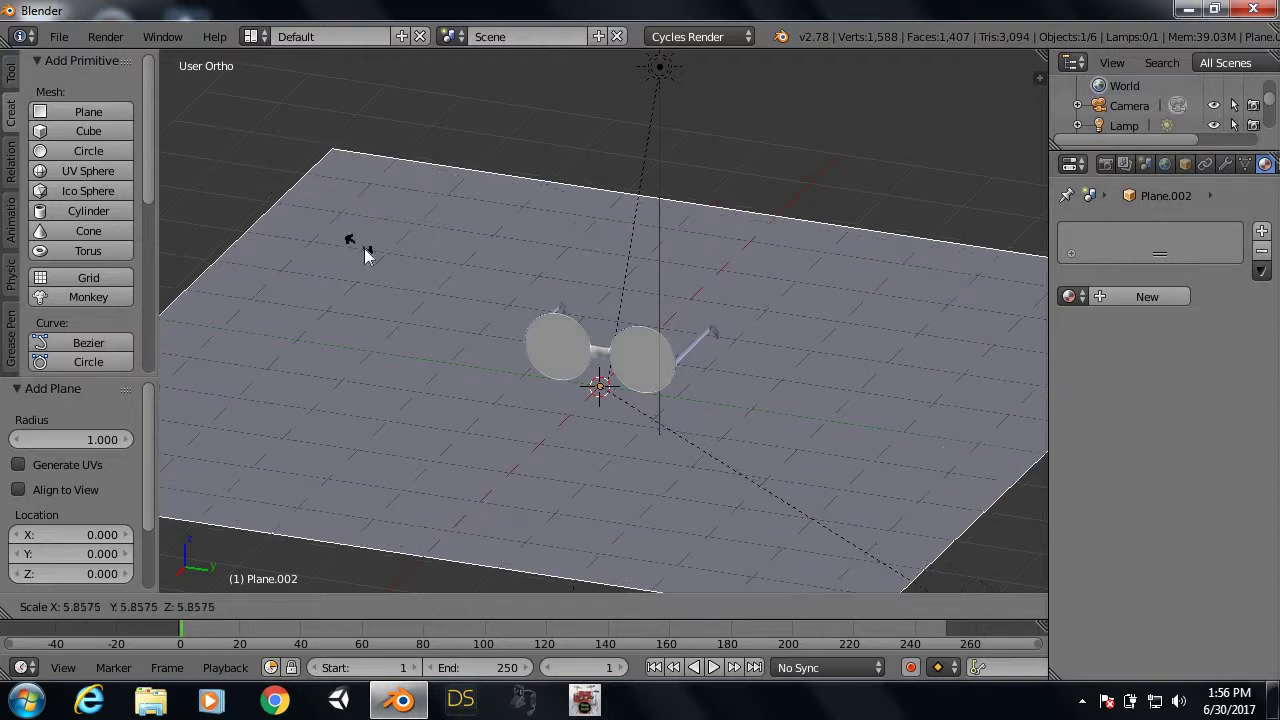
pyautogui.click(485, 323)
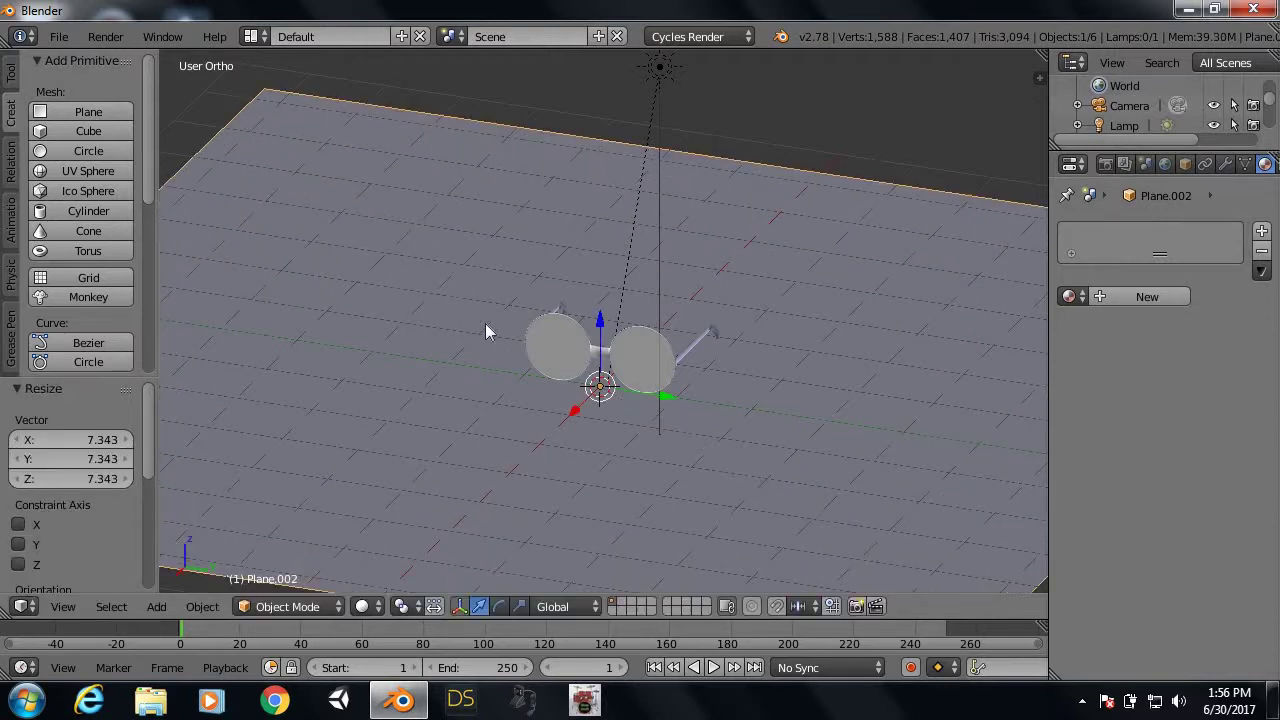
pyautogui.moveTo(485, 323)
pyautogui.mouseDown(button='middle')
pyautogui.moveTo(628, 378)
pyautogui.moveTo(614, 380)
pyautogui.mouseUp(button='middle')
pyautogui.press('s')
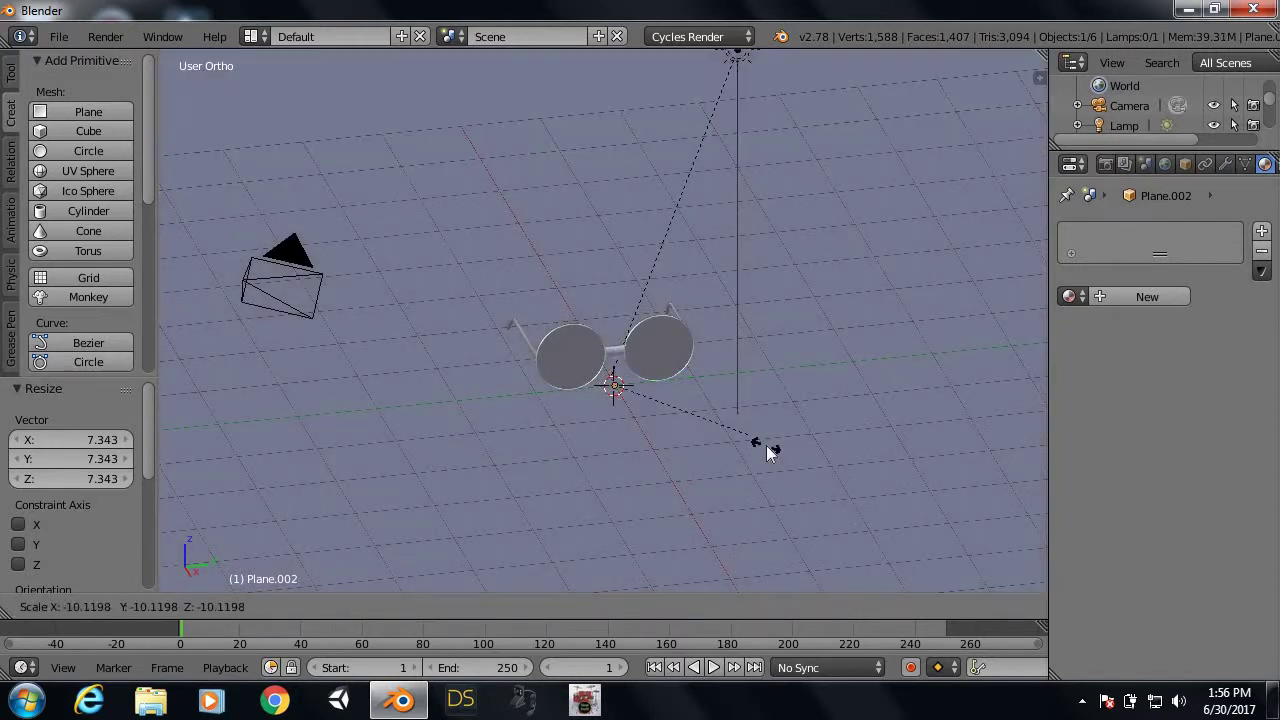
pyautogui.click(757, 447)
pyautogui.scroll(4, 720, 435)
pyautogui.scroll(-3, 700, 425)
pyautogui.scroll(-3, 686, 420)
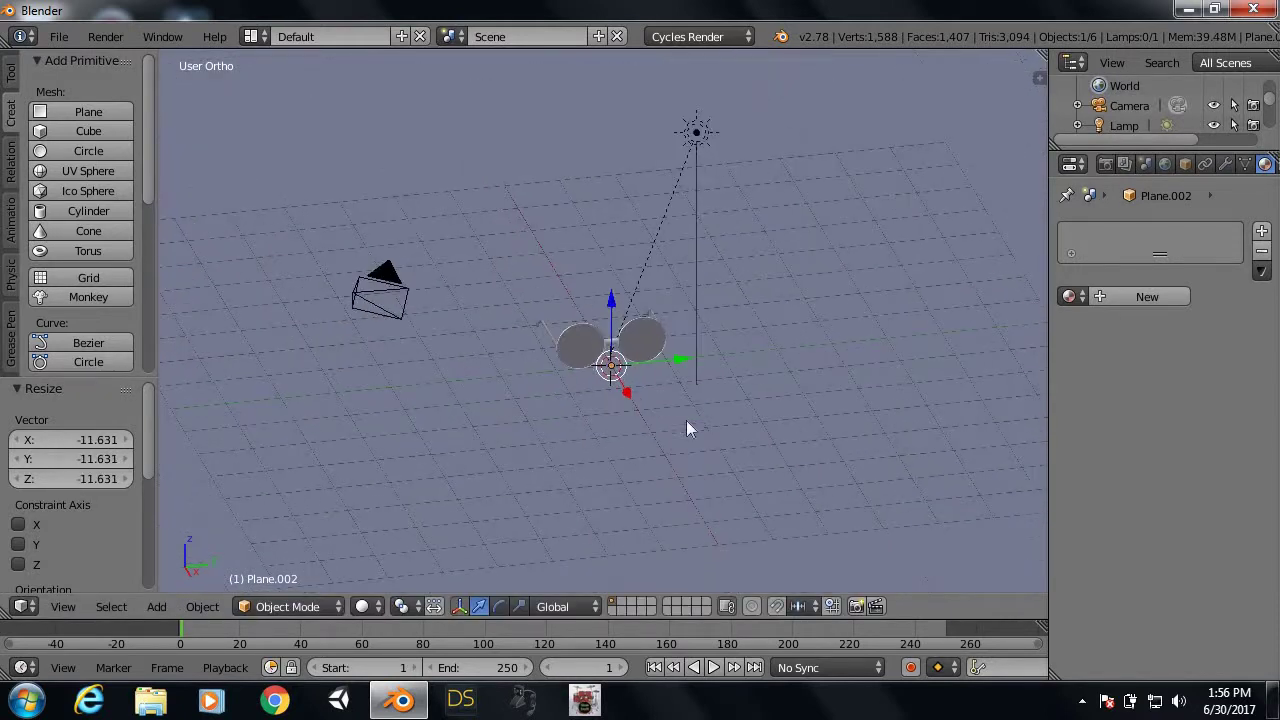
pyautogui.scroll(-2, 697, 426)
pyautogui.scroll(-2, 694, 427)
pyautogui.press('KP_Divide')
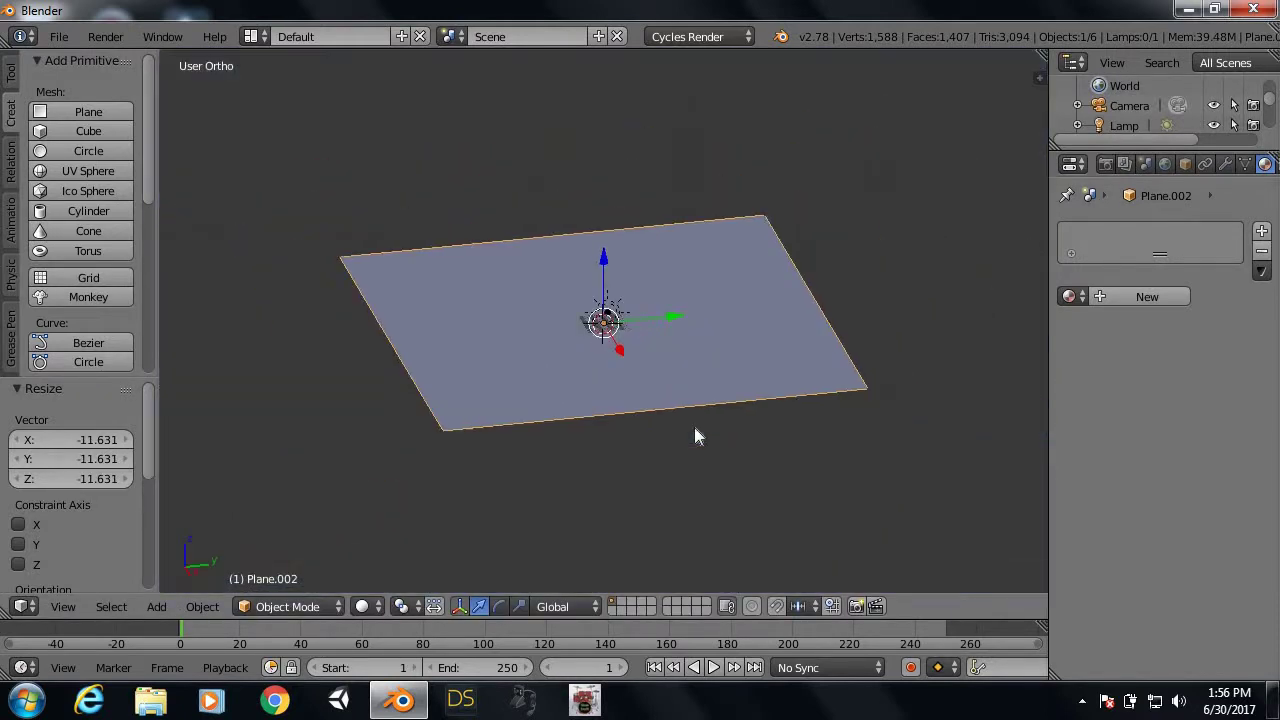
pyautogui.press('KP_Divide')
pyautogui.scroll(1, 679, 423)
pyautogui.scroll(3, 679, 423)
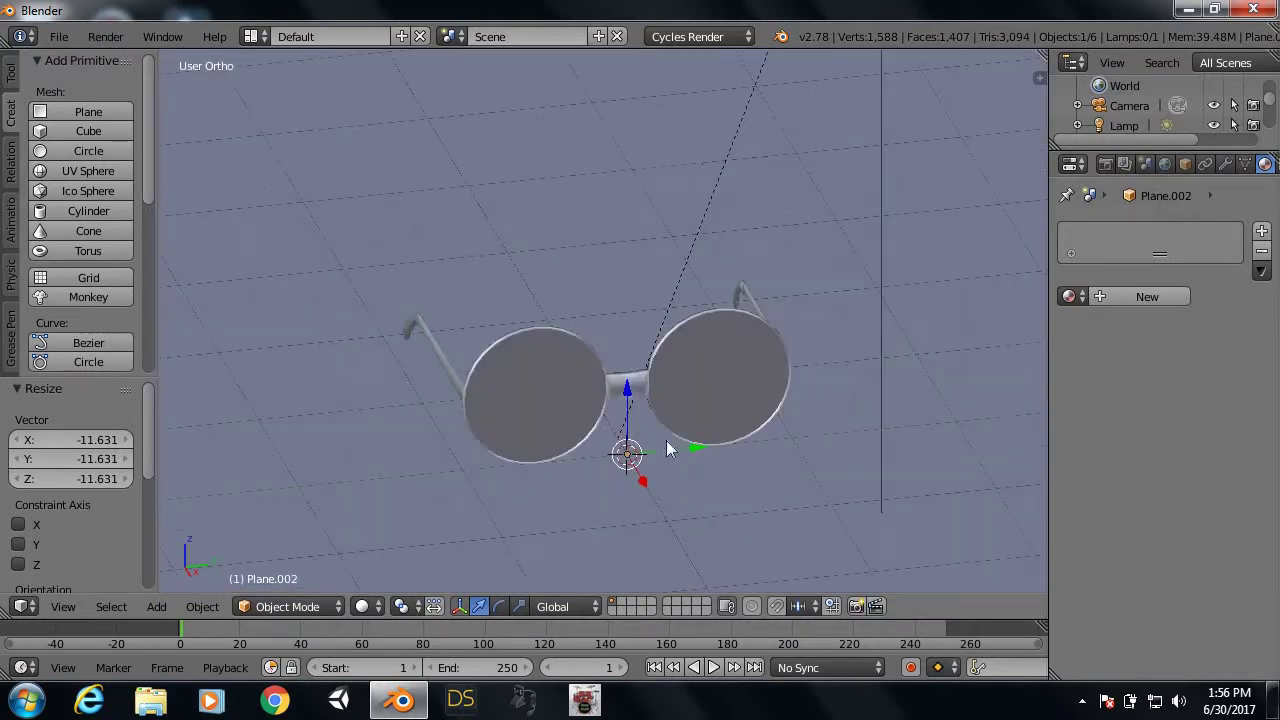
pyautogui.moveTo(694, 455)
pyautogui.mouseDown(button='middle')
pyautogui.moveTo(694, 442)
pyautogui.moveTo(709, 477)
pyautogui.moveTo(731, 486)
pyautogui.moveTo(700, 467)
pyautogui.mouseUp(button='middle')
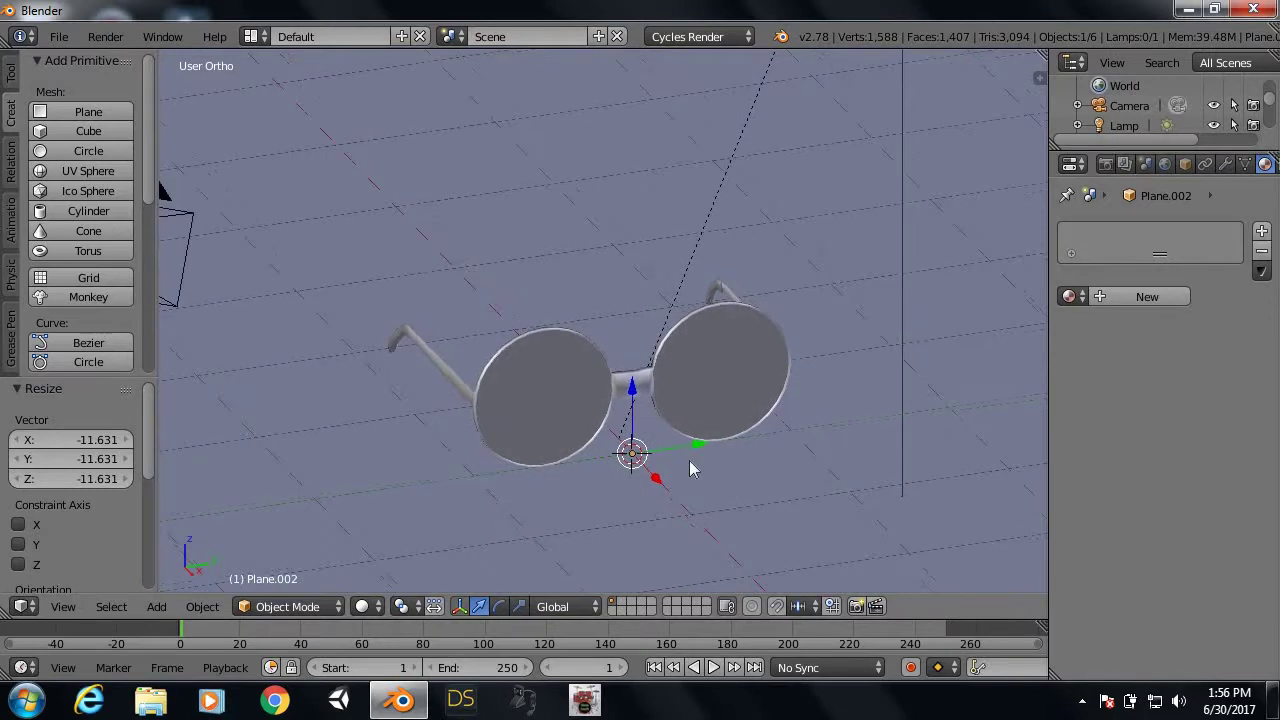
# Step: Check the framing through the camera, then leave camera view and zoom in on the temple arms
pyautogui.press('KP_0')
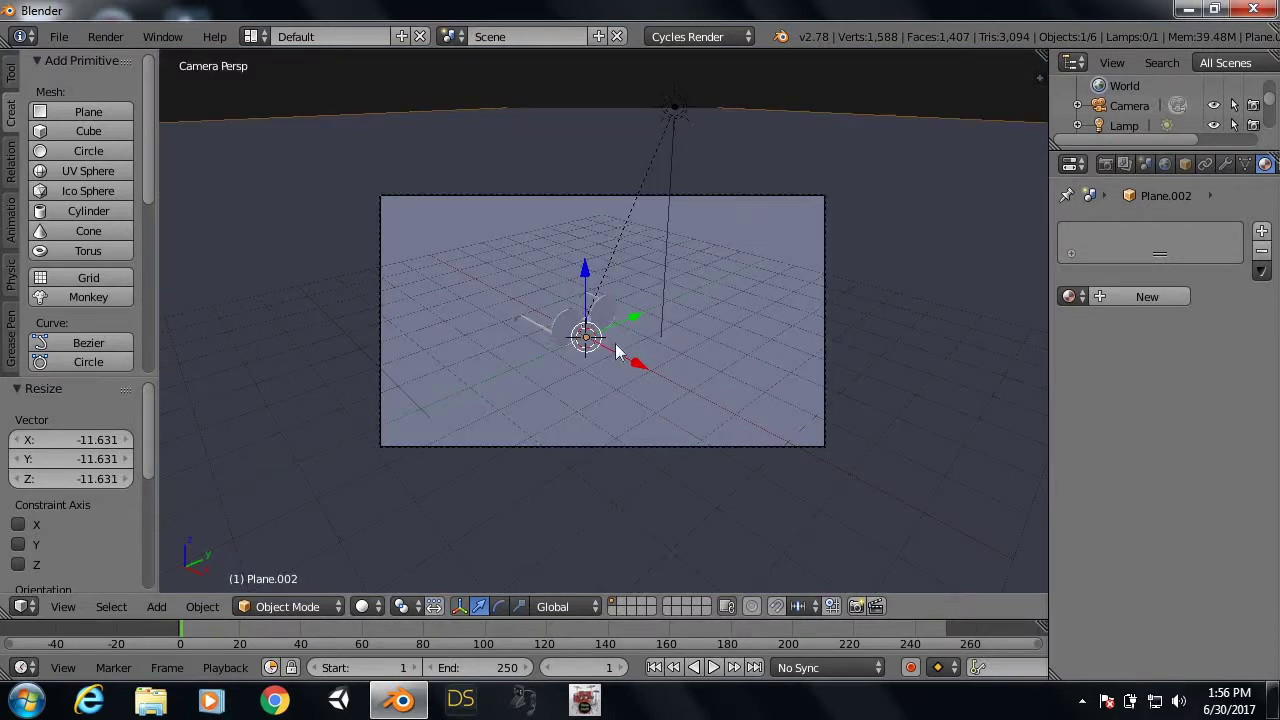
pyautogui.scroll(4, 628, 366)
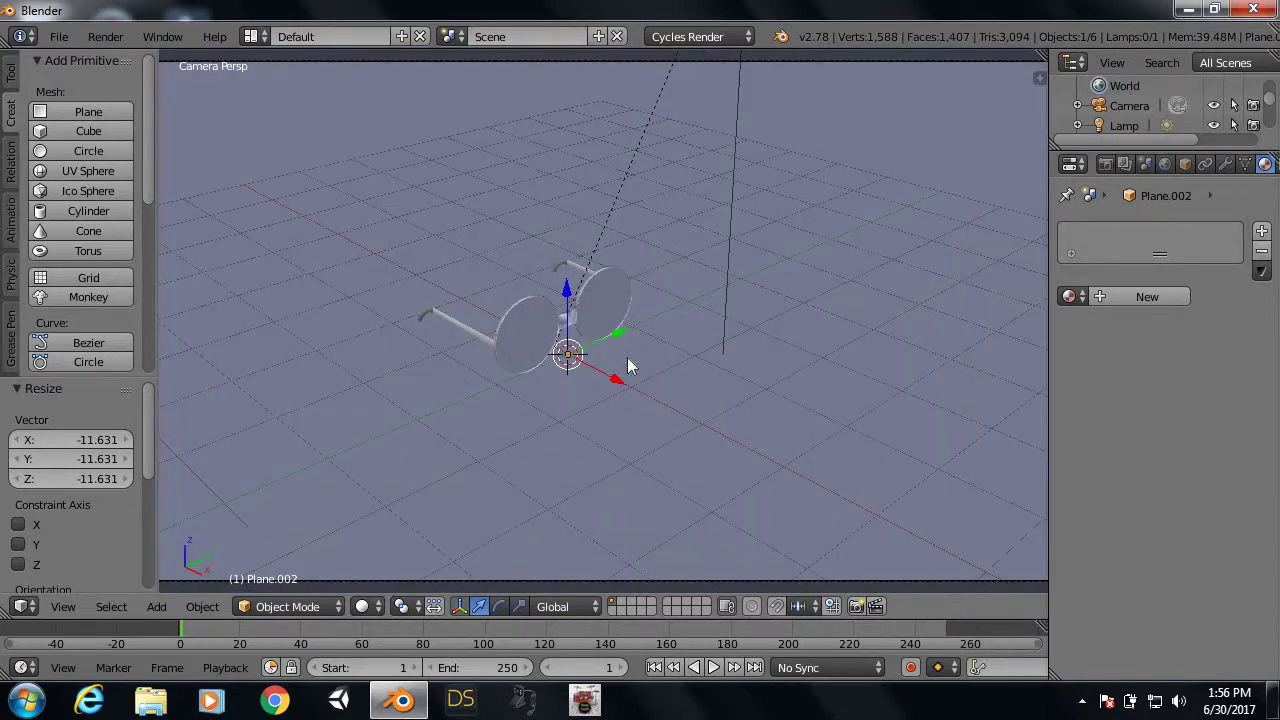
pyautogui.scroll(-5, 628, 366)
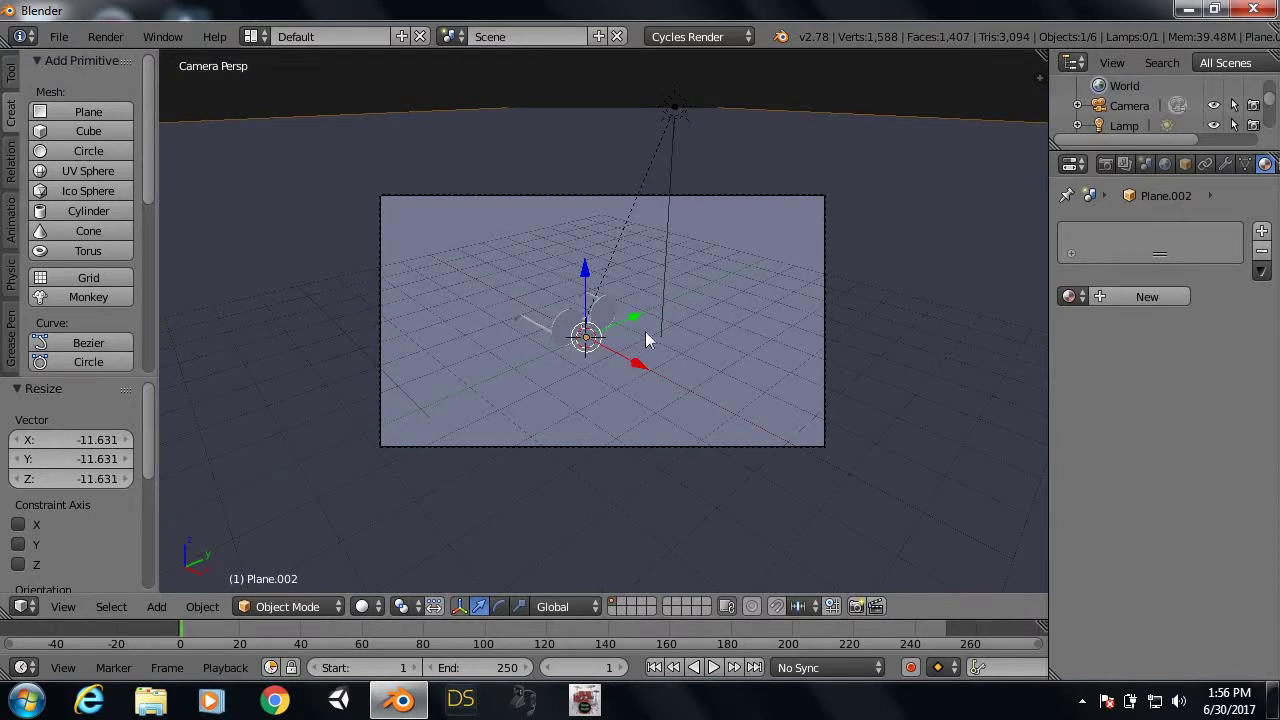
pyautogui.press('n')
pyautogui.scroll(-3, 1003, 503)
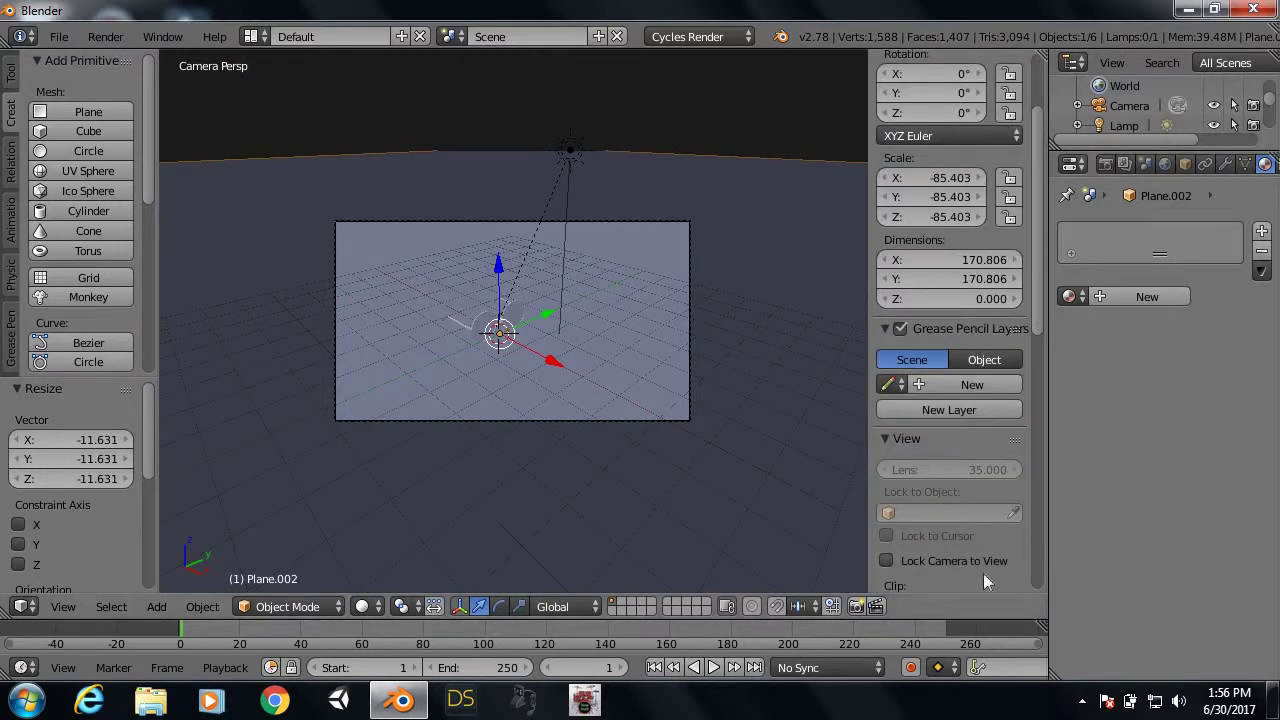
pyautogui.press('n')
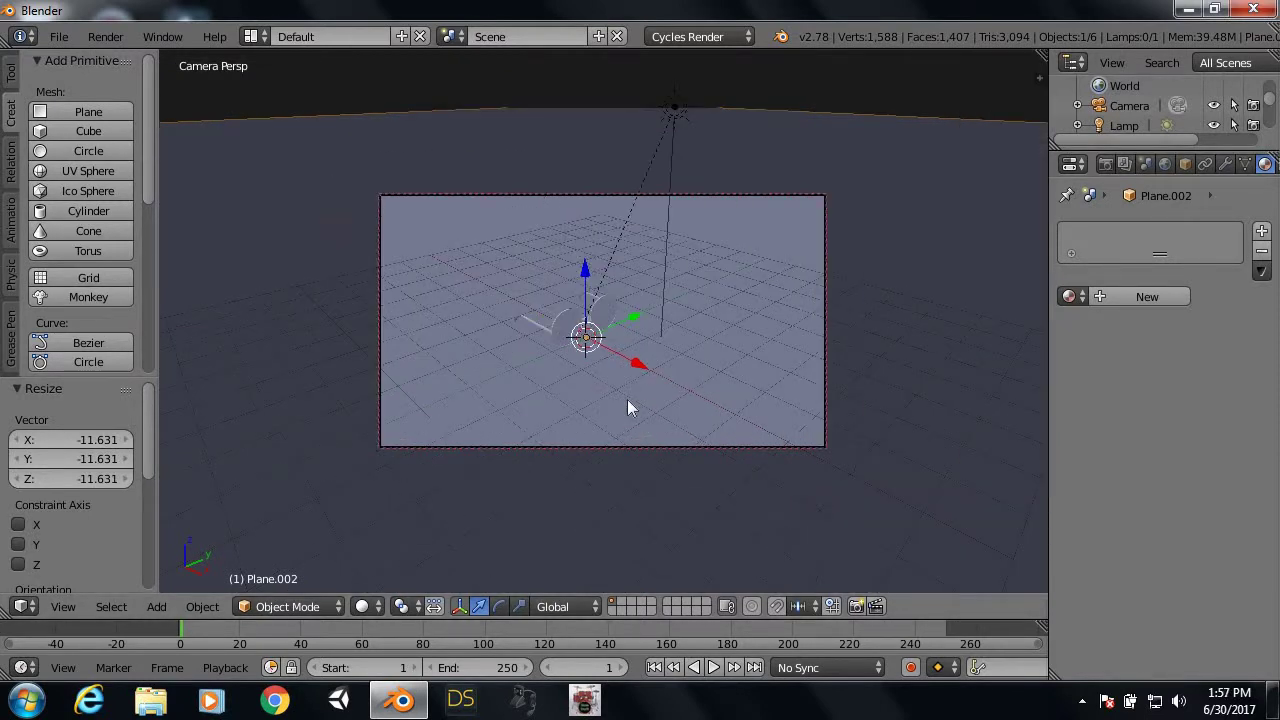
pyautogui.scroll(2, 627, 399)
pyautogui.scroll(1, 627, 399)
pyautogui.moveTo(656, 388)
pyautogui.mouseDown(button='middle')
pyautogui.moveTo(641, 385)
pyautogui.moveTo(667, 392)
pyautogui.moveTo(635, 392)
pyautogui.moveTo(693, 440)
pyautogui.moveTo(704, 387)
pyautogui.mouseUp(button='middle')
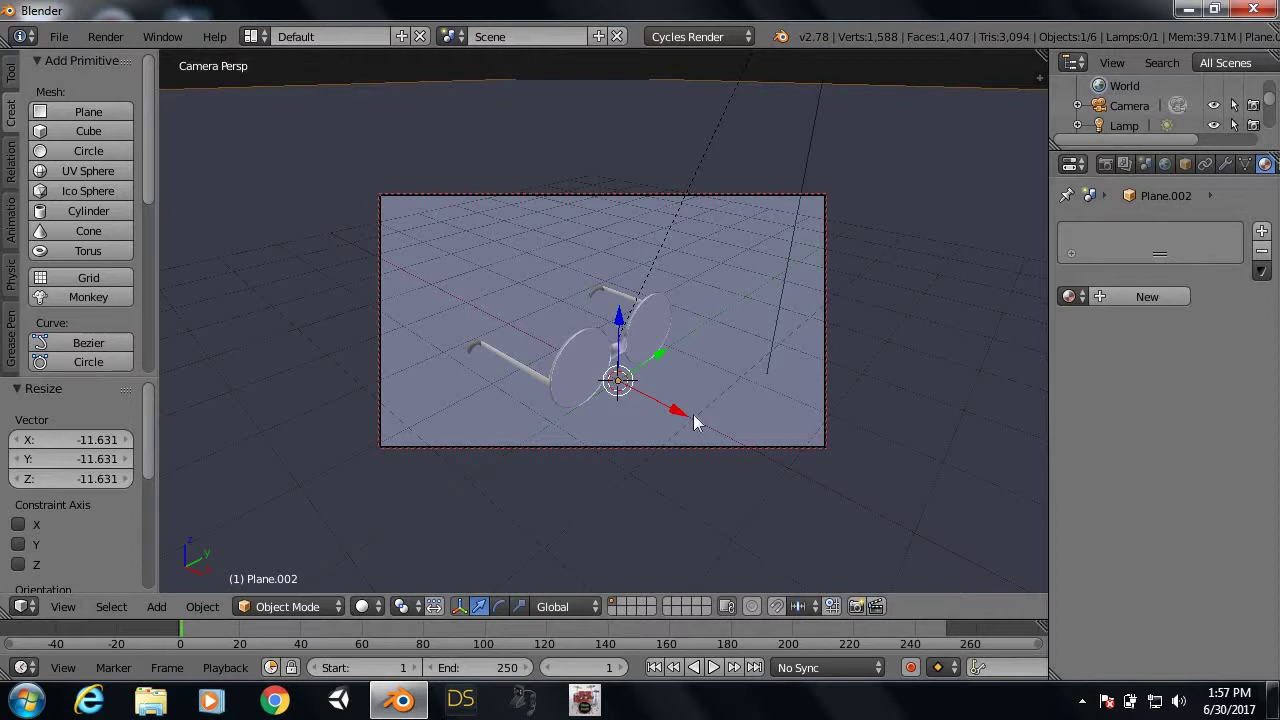
pyautogui.press('KP_0')
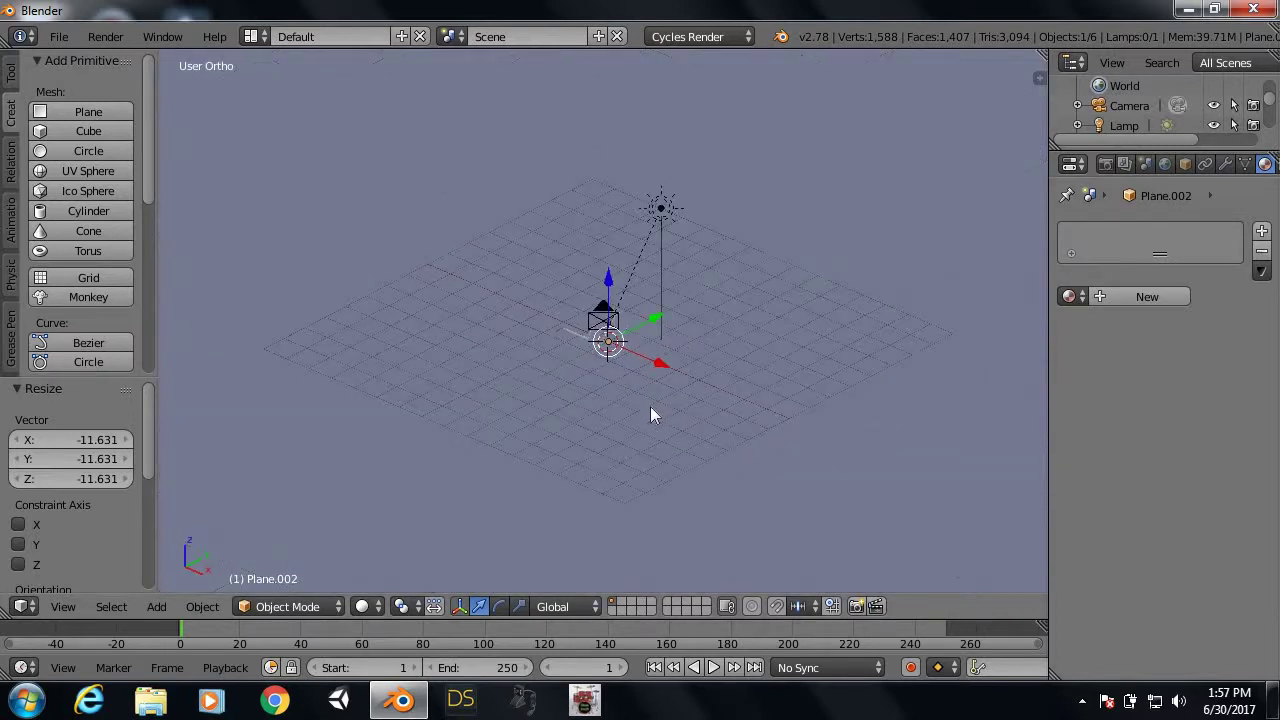
pyautogui.scroll(5, 650, 406)
pyautogui.moveTo(590, 389)
pyautogui.mouseDown(button='middle')
pyautogui.moveTo(682, 382)
pyautogui.moveTo(453, 402)
pyautogui.mouseUp(button='middle')
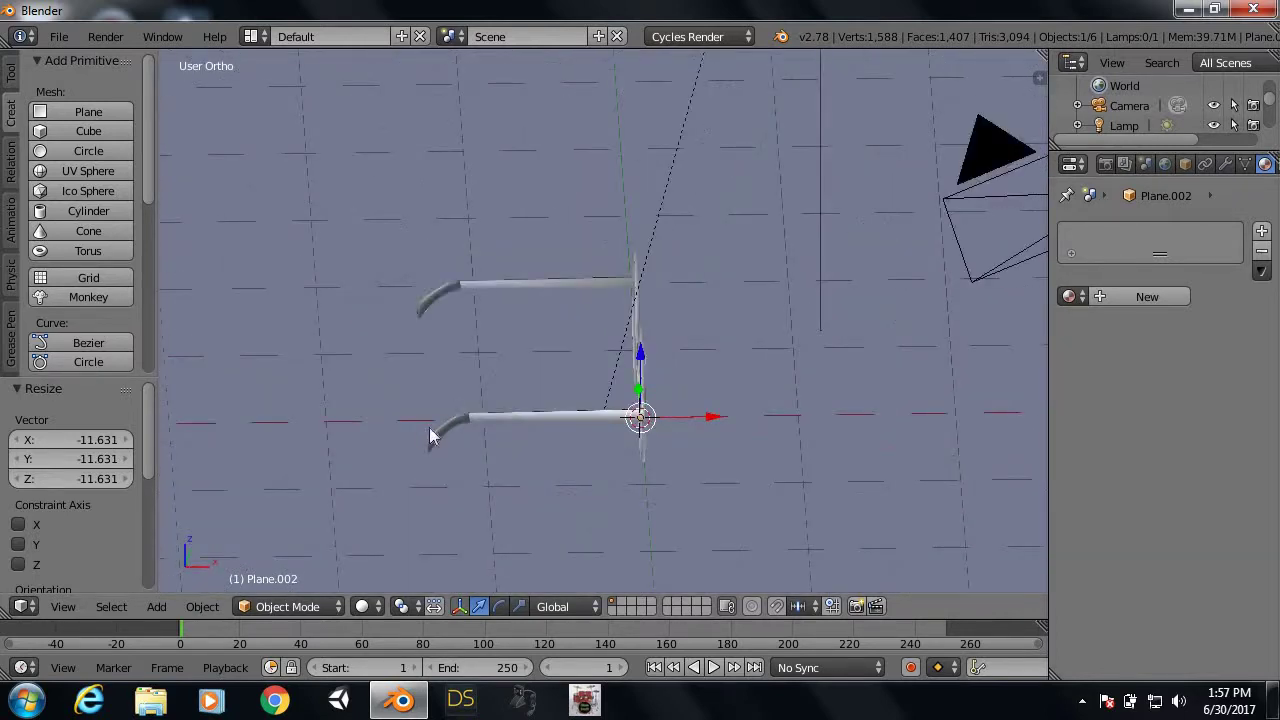
# Step: Give the curved temple tip a new material with near-black colour 181818
pyautogui.click(438, 431)
pyautogui.scroll(-3, 1232, 172)
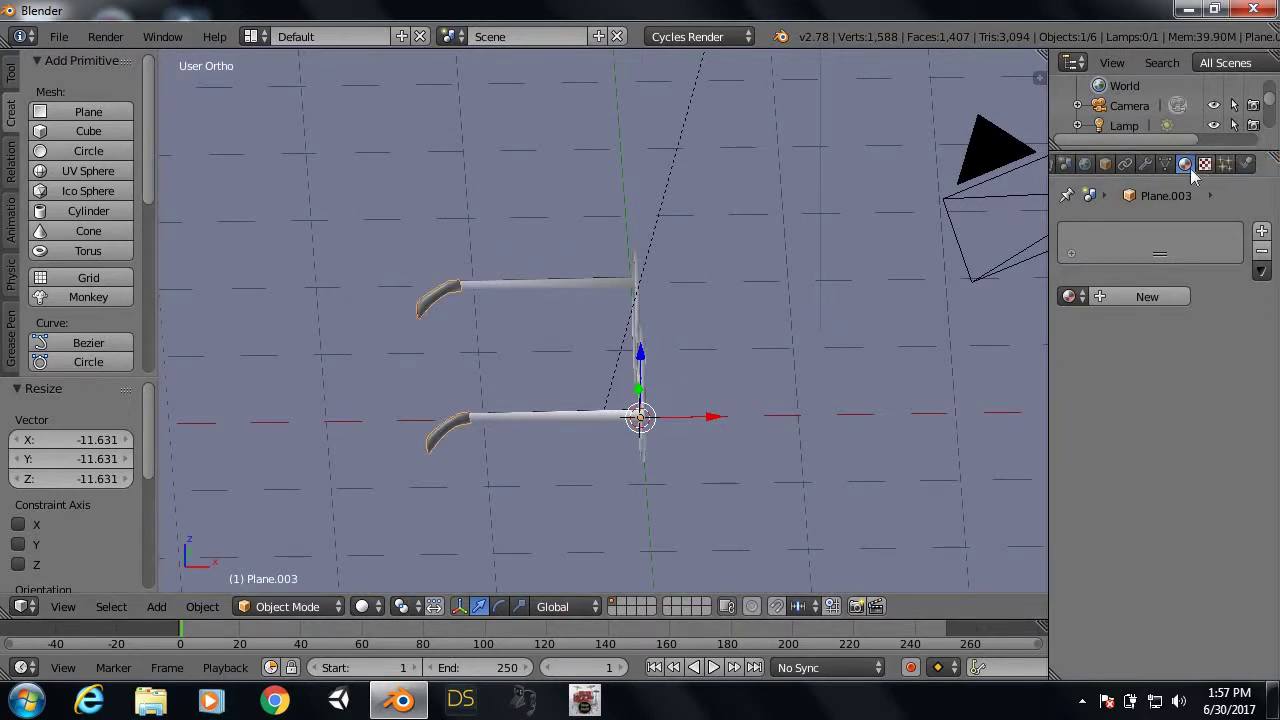
pyautogui.click(1140, 296)
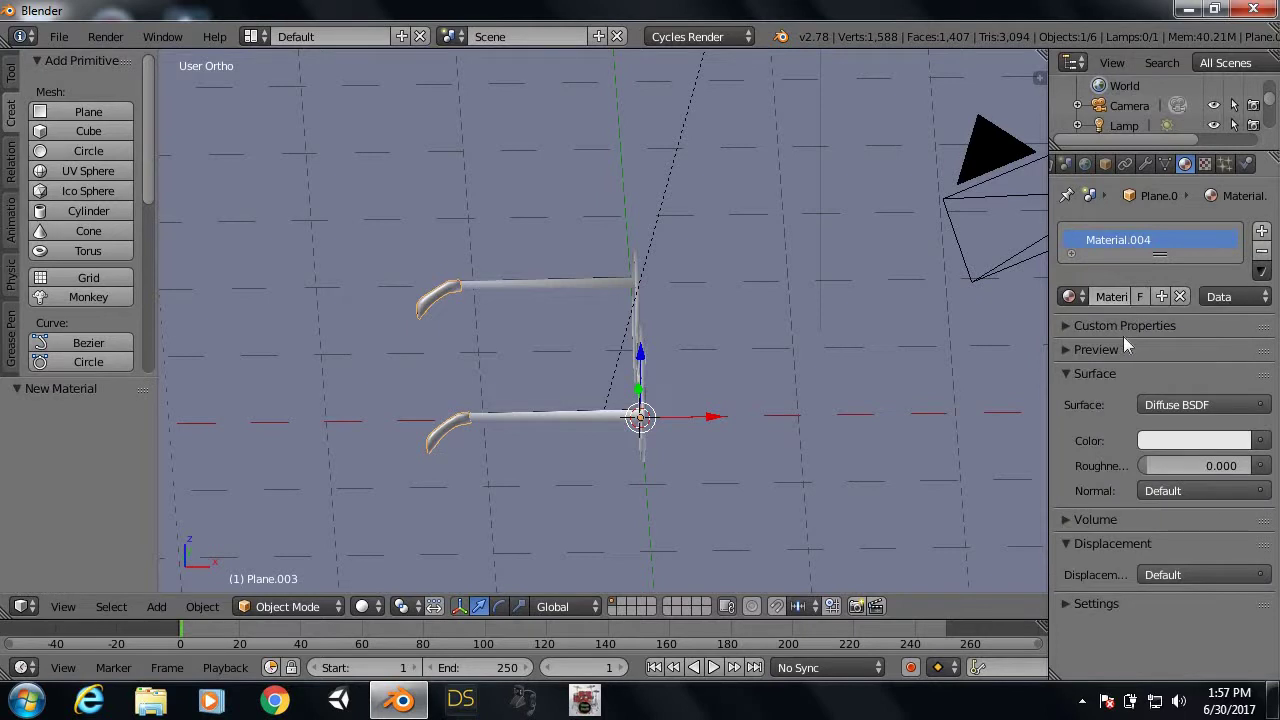
pyautogui.click(1177, 438)
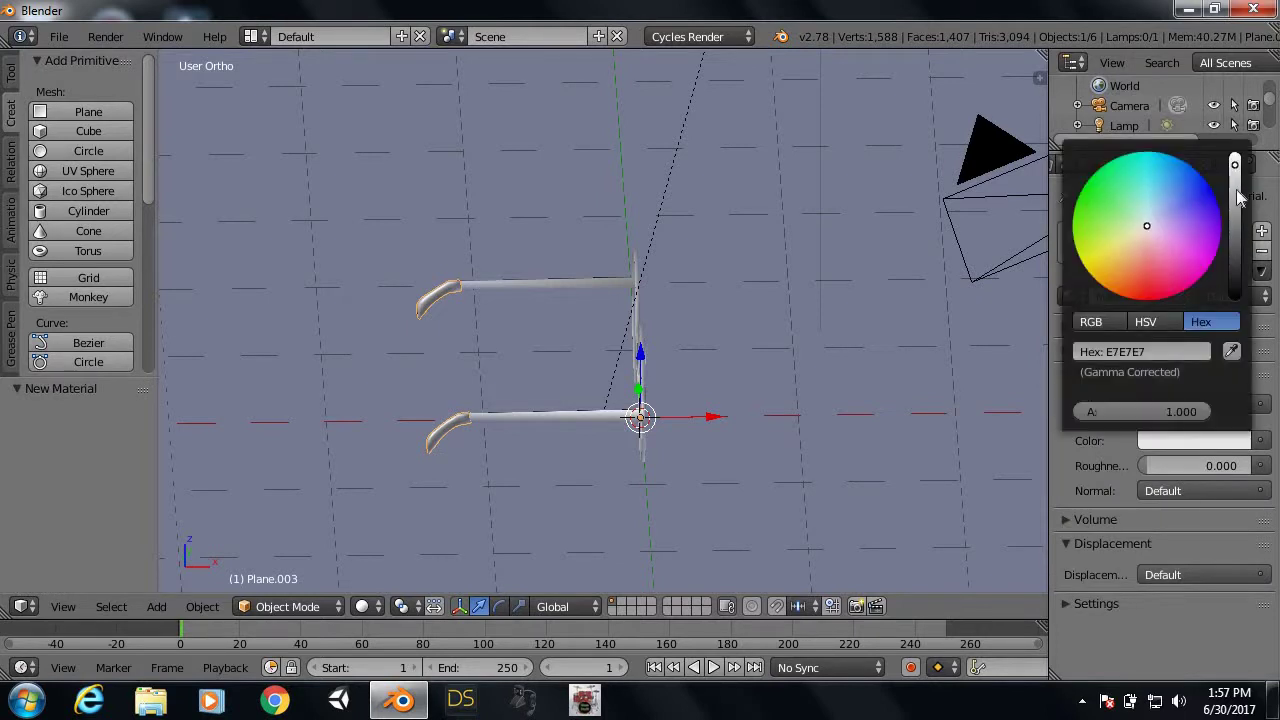
pyautogui.moveTo(1236, 170); pyautogui.dragTo(1234, 287)
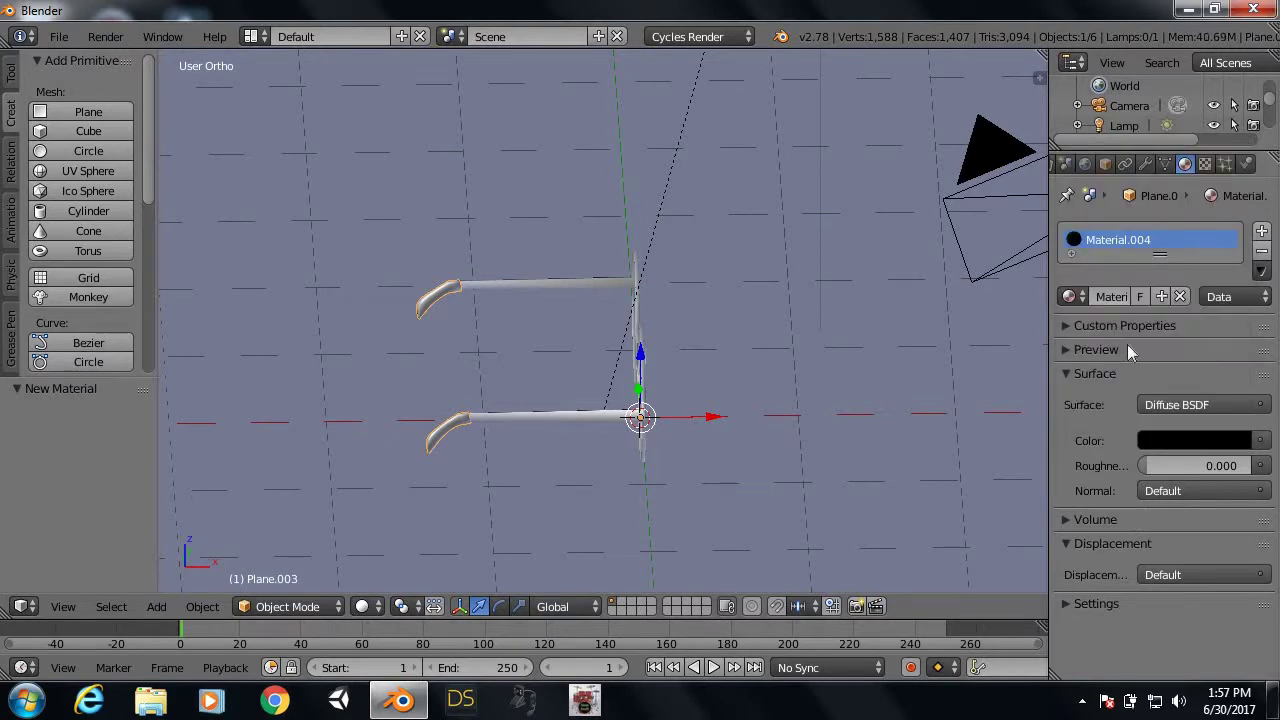
# Step: Switch to Rendered shading and orbit to show the black tips against the yellow frame
pyautogui.click(362, 607)
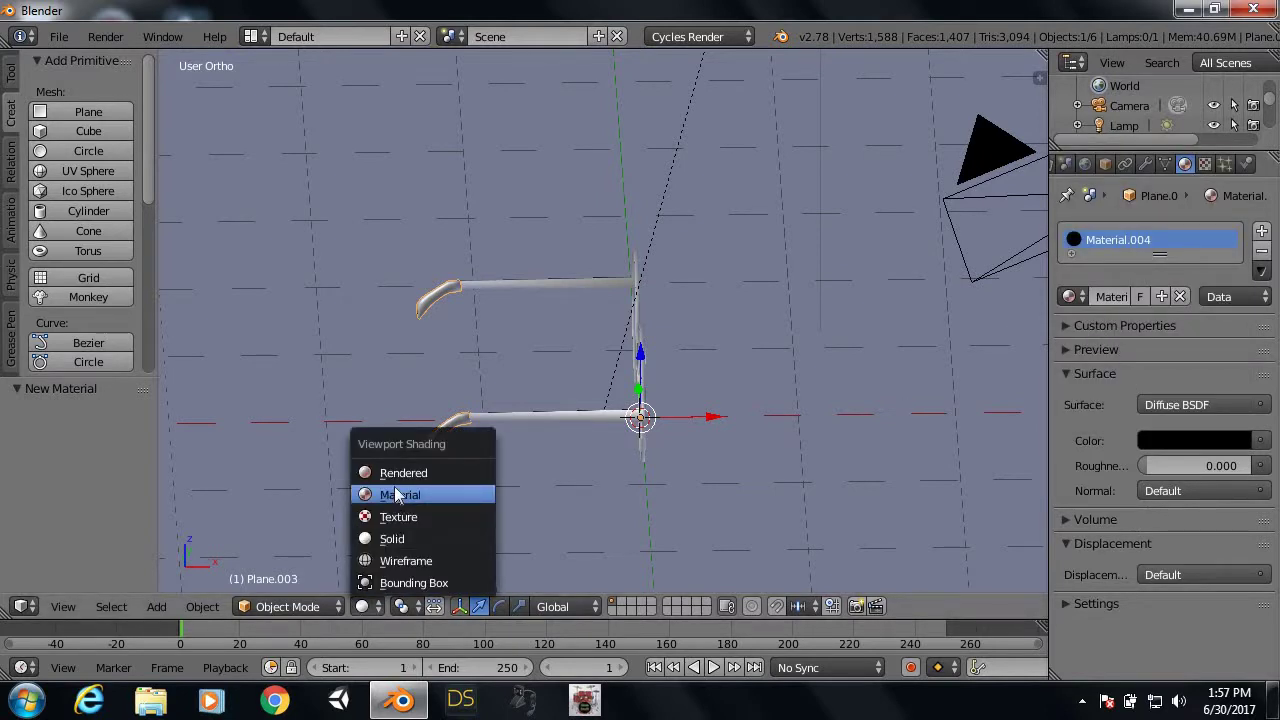
pyautogui.click(408, 471)
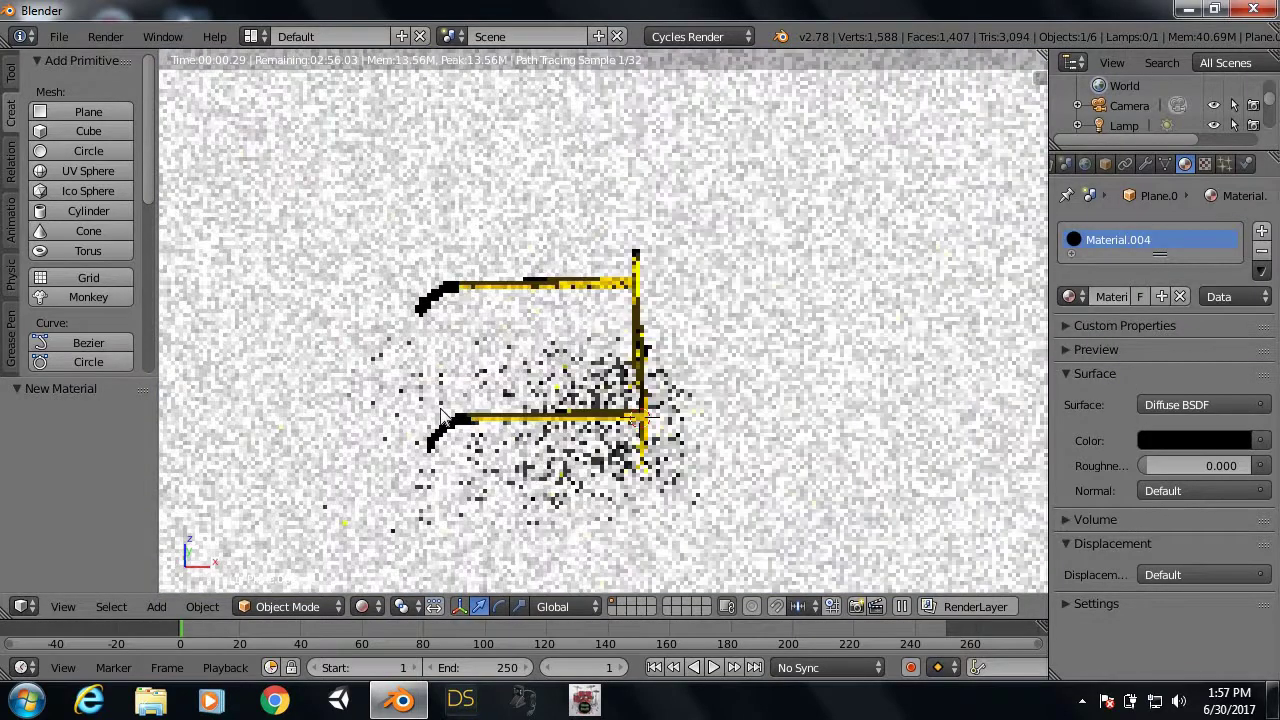
pyautogui.moveTo(827, 384)
pyautogui.mouseDown(button='middle')
pyautogui.moveTo(846, 385)
pyautogui.moveTo(811, 375)
pyautogui.moveTo(786, 391)
pyautogui.mouseUp(button='middle')
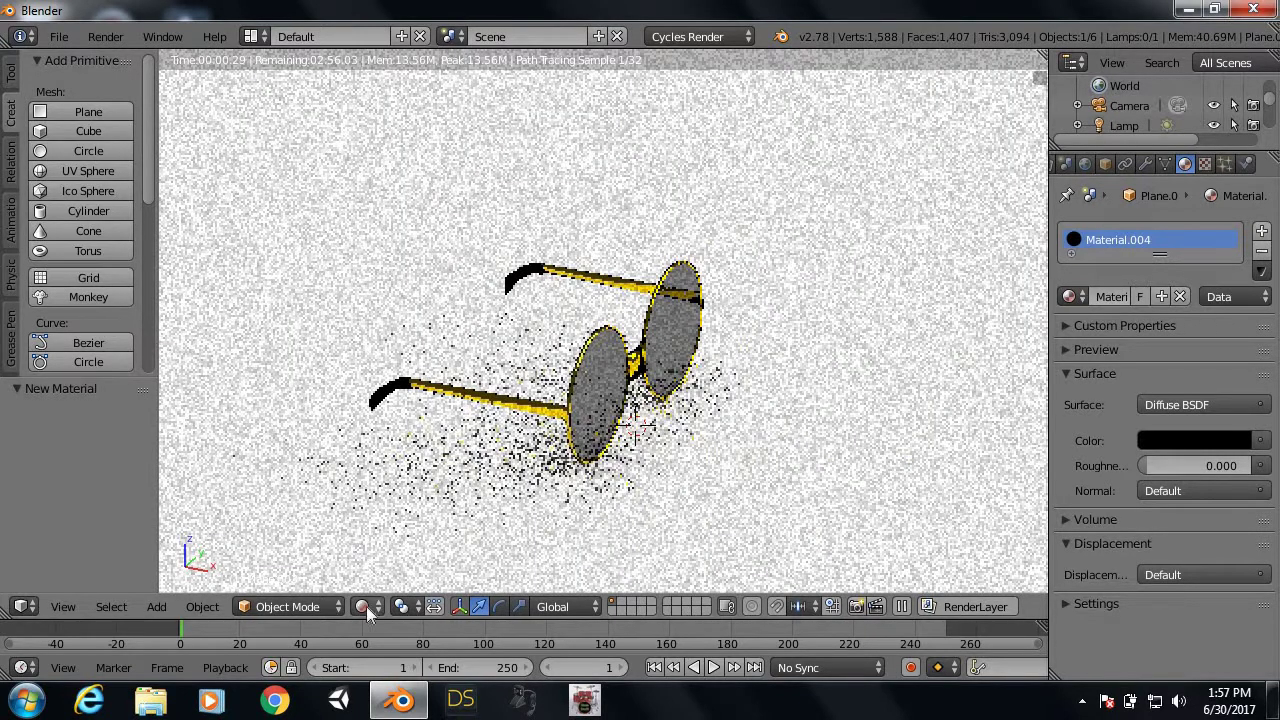
pyautogui.click(366, 606)
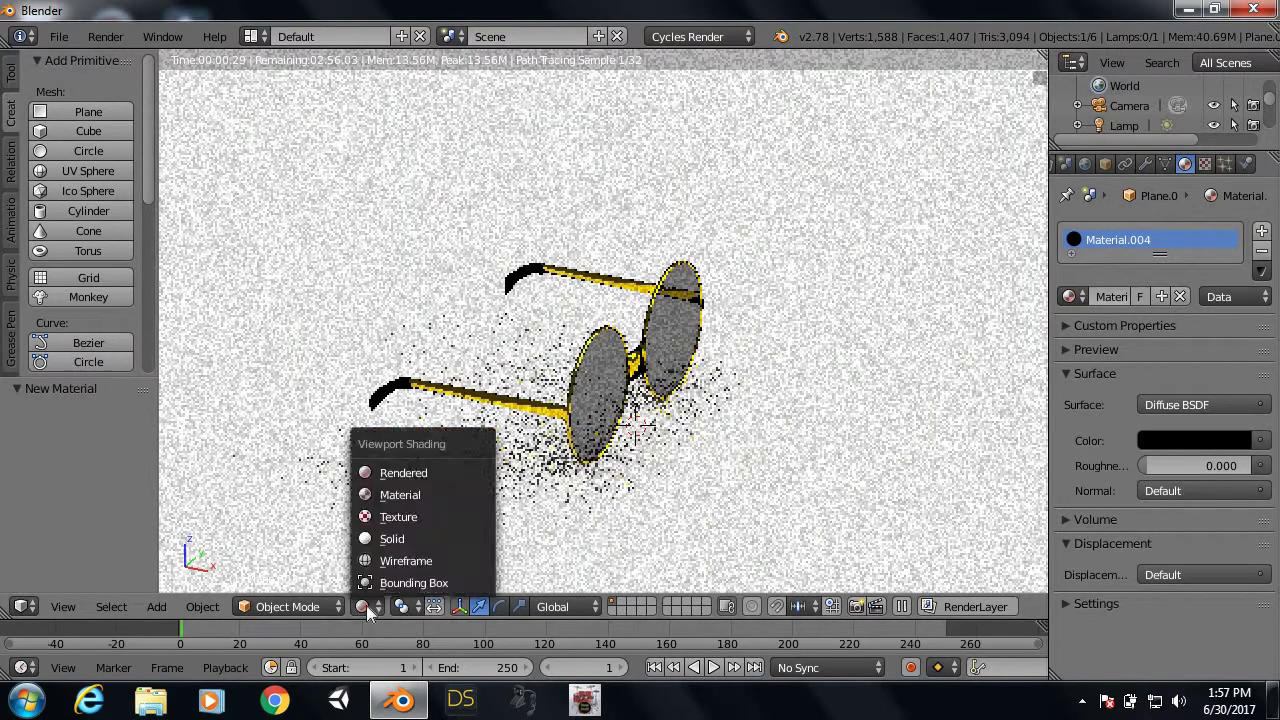
# Step: Switch back to Solid shading and give the floor plane Plane.002 a new white Material.006
pyautogui.click(390, 540)
pyautogui.scroll(-5, 563, 386)
pyautogui.scroll(2, 566, 371)
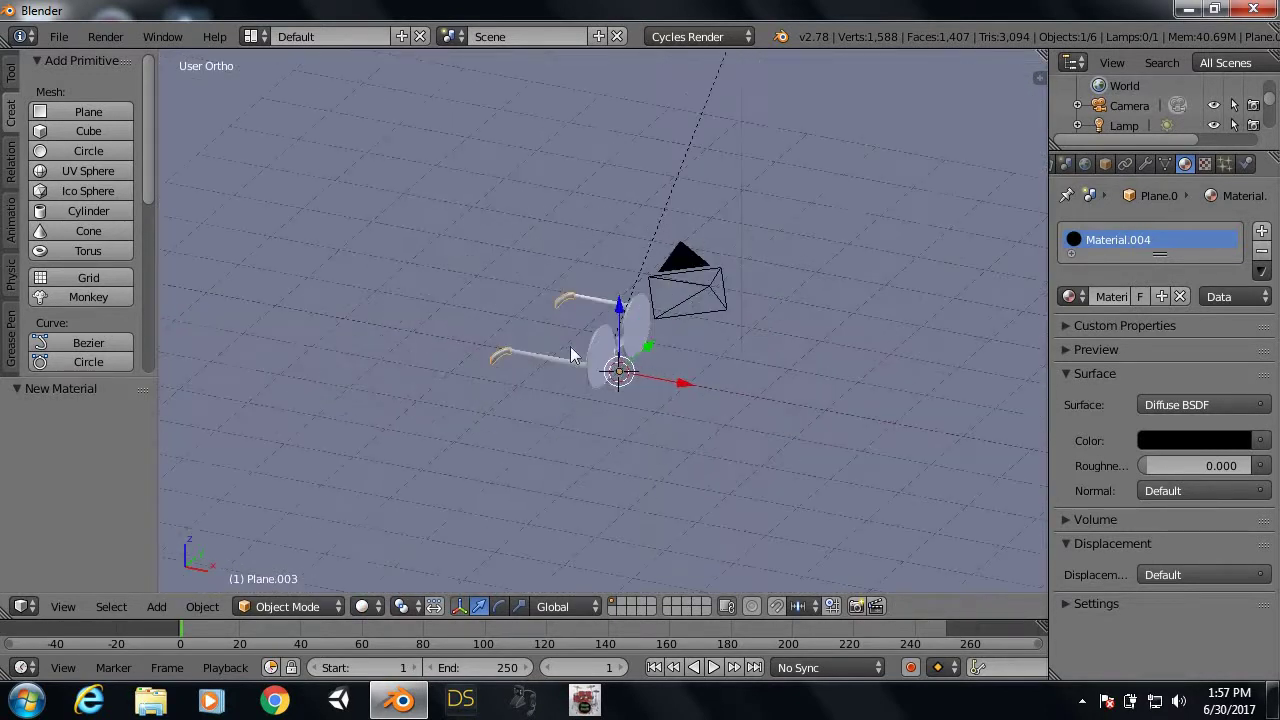
pyautogui.scroll(4, 576, 350)
pyautogui.moveTo(578, 346)
pyautogui.mouseDown(button='middle')
pyautogui.moveTo(630, 350)
pyautogui.moveTo(448, 337)
pyautogui.moveTo(611, 333)
pyautogui.moveTo(699, 381)
pyautogui.moveTo(789, 384)
pyautogui.moveTo(828, 357)
pyautogui.moveTo(779, 289)
pyautogui.moveTo(784, 366)
pyautogui.moveTo(835, 363)
pyautogui.mouseUp(button='middle')
pyautogui.scroll(-5, 520, 340)
pyautogui.scroll(5, 611, 333)
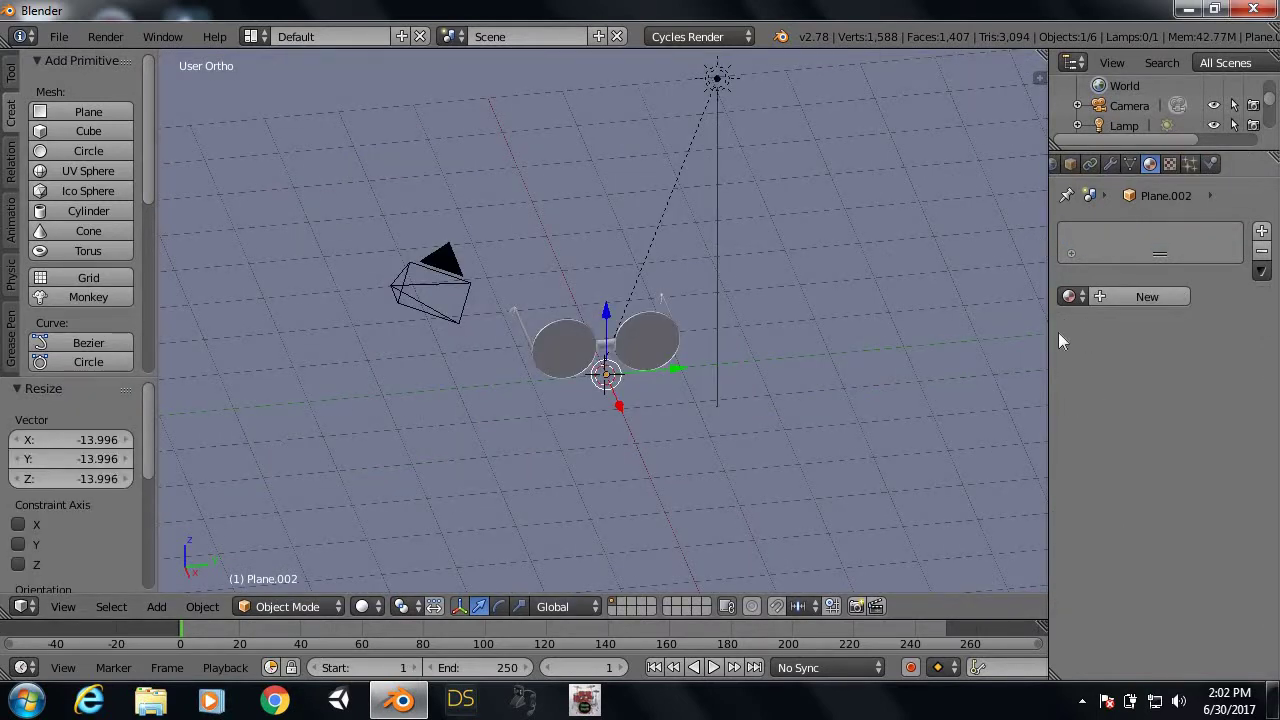
pyautogui.click(1135, 295)
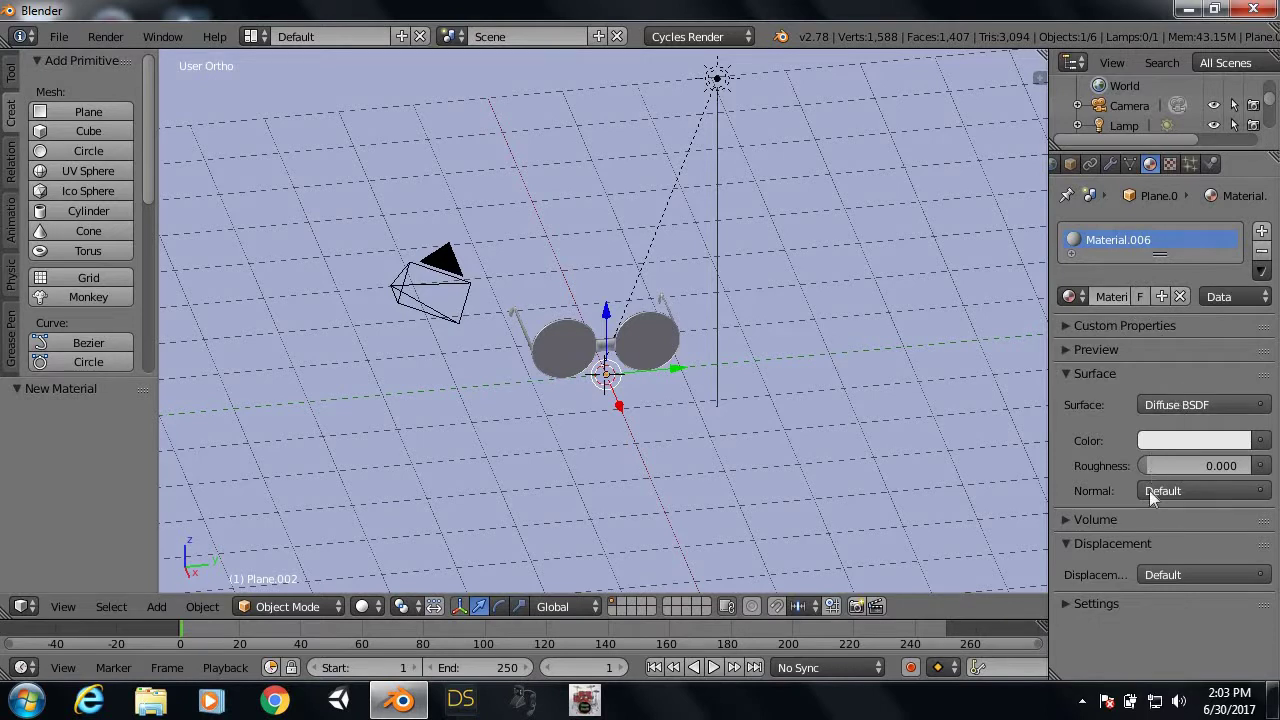
# Step: Replace Material.006 with a new Material.007 whose Diffuse BSDF colour comes from an Image Texture
pyautogui.click(1181, 296)
pyautogui.scroll(-1, 781, 346)
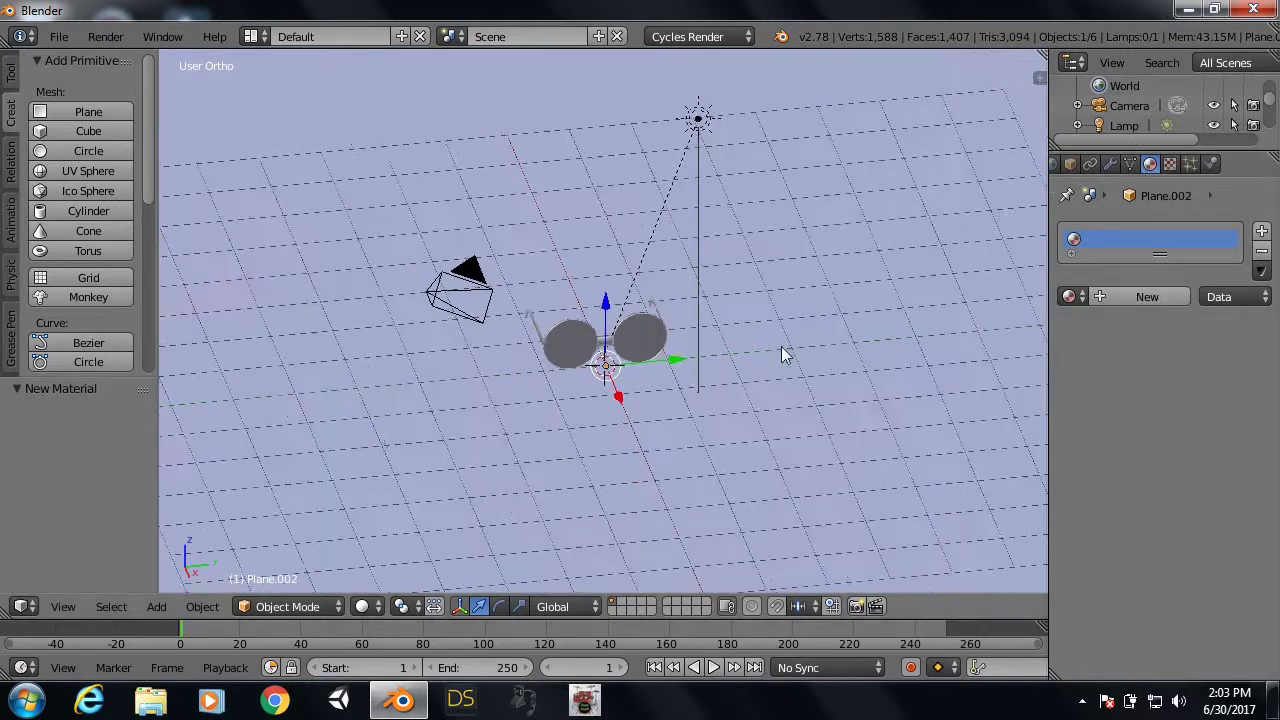
pyautogui.scroll(-3, 770, 320)
pyautogui.scroll(3, 1018, 285)
pyautogui.scroll(-4, 680, 365)
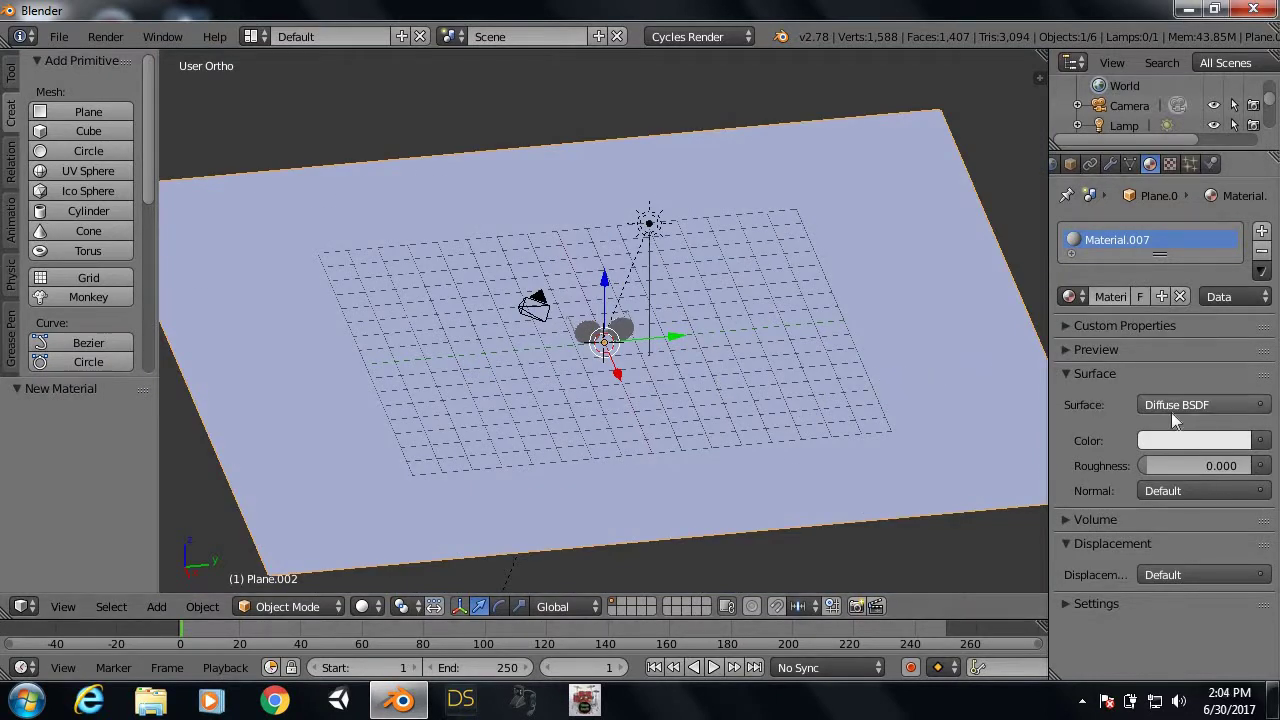
pyautogui.click(1259, 441)
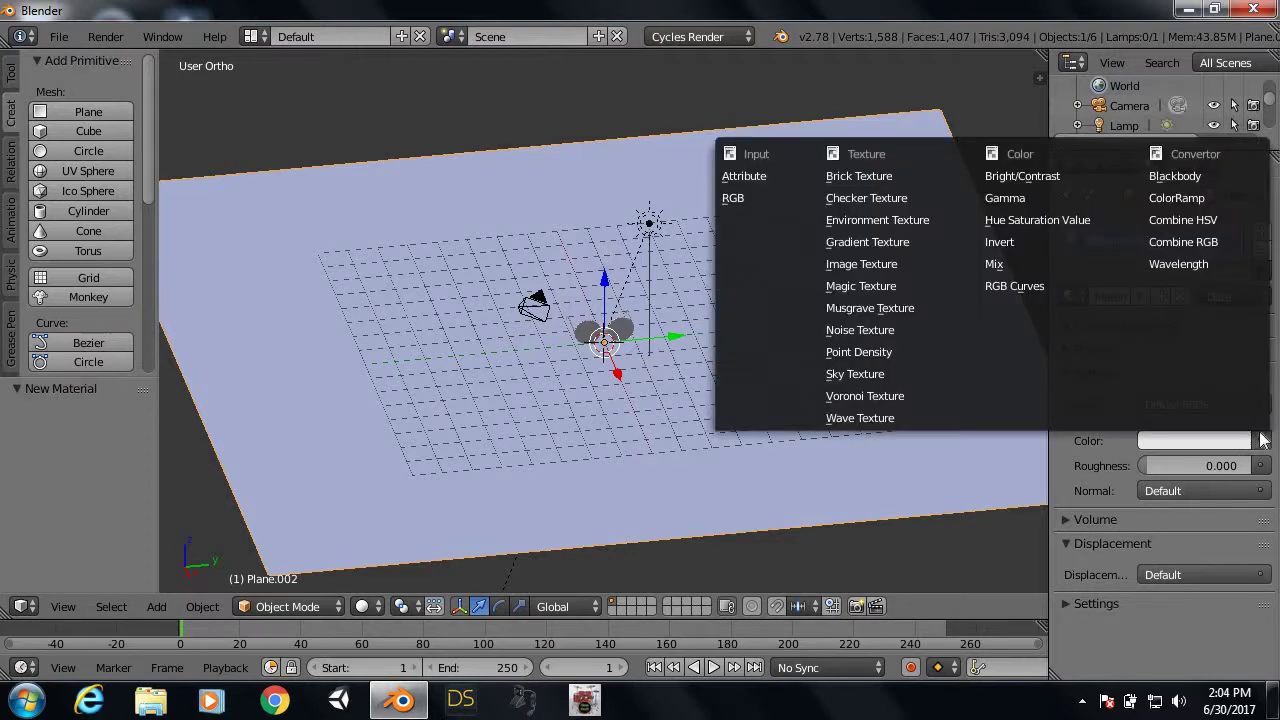
pyautogui.click(882, 264)
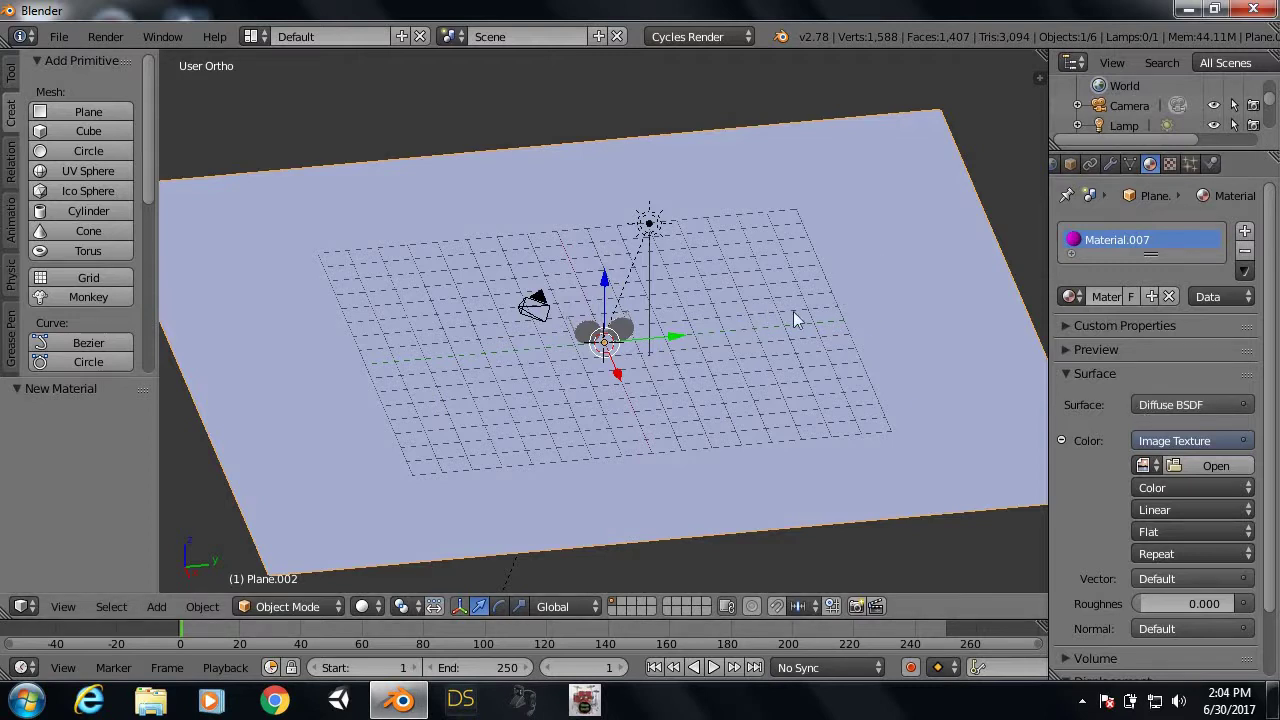
# Step: Load wood_texture.jpg from the home Pictures folder into the floor's Image Texture node
pyautogui.click(1213, 468)
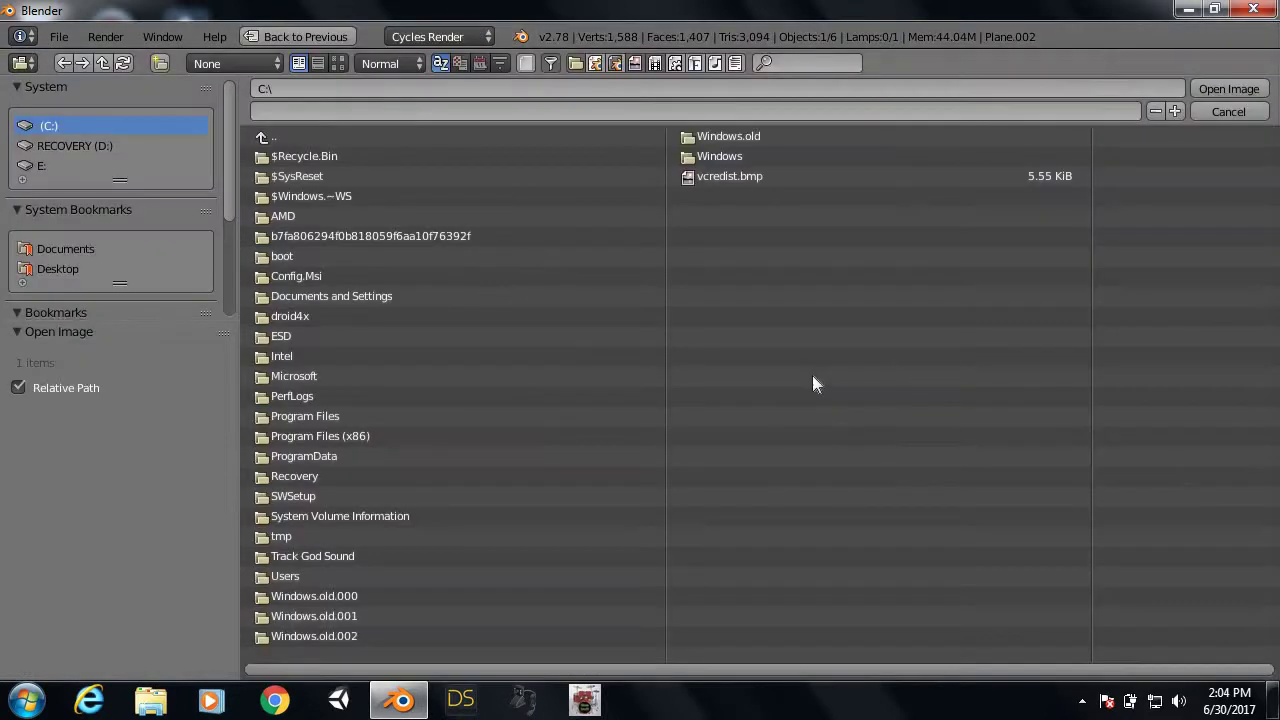
pyautogui.click(66, 267)
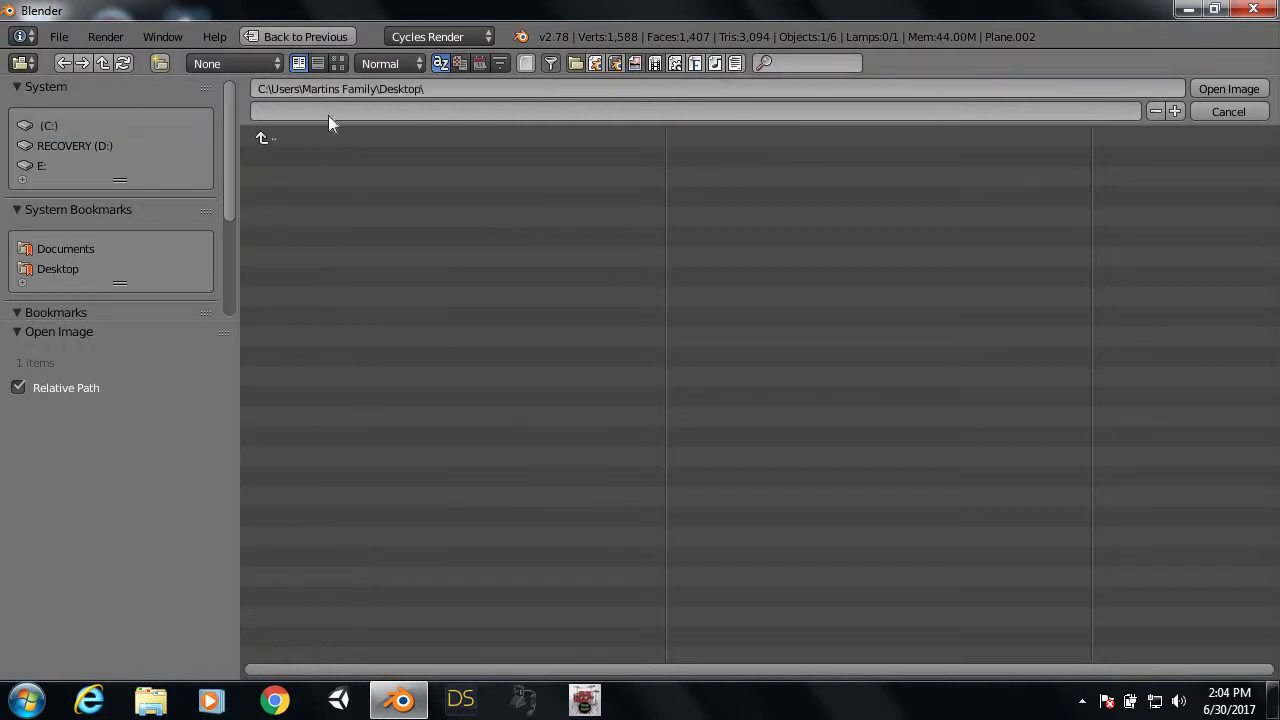
pyautogui.click(327, 136)
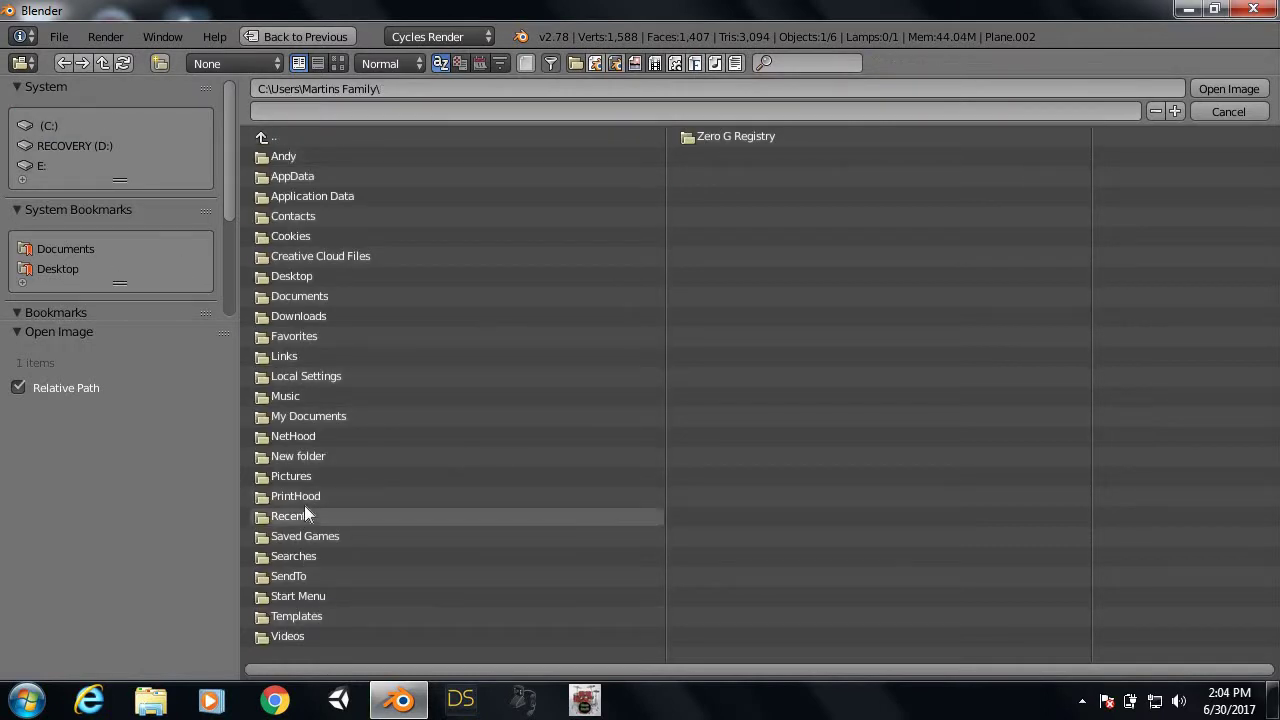
pyautogui.click(305, 475)
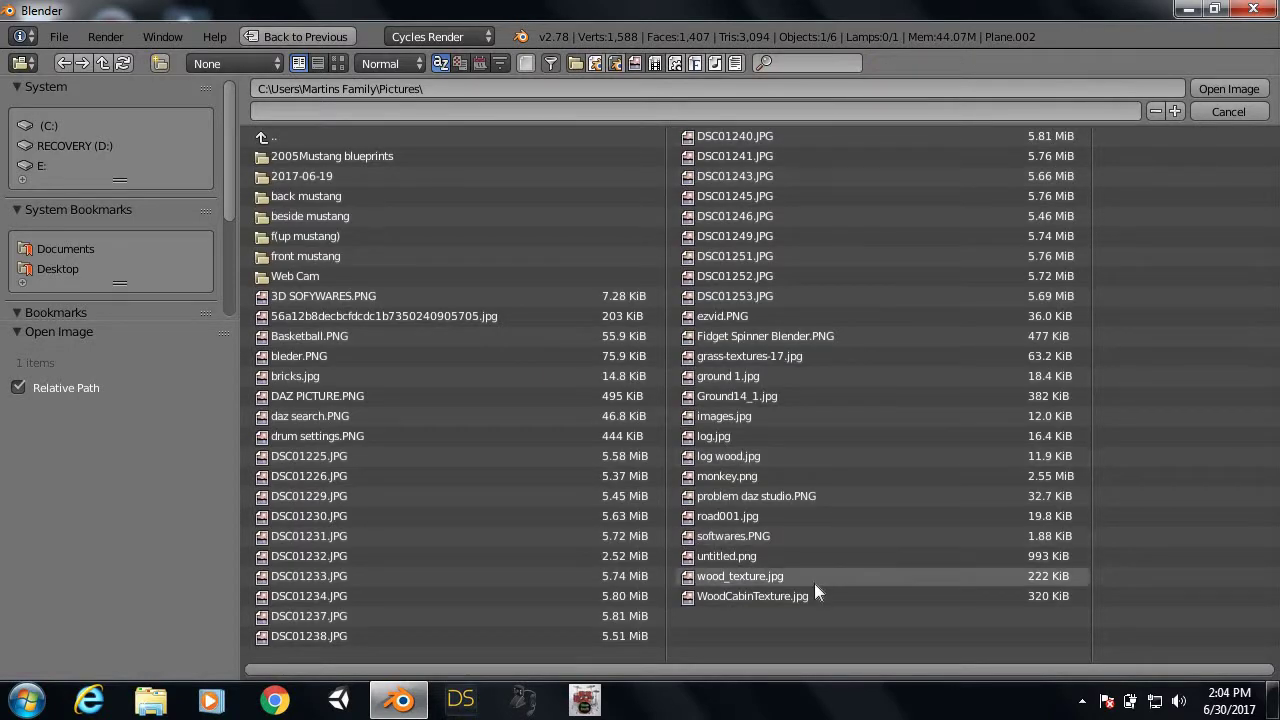
pyautogui.click(814, 580)
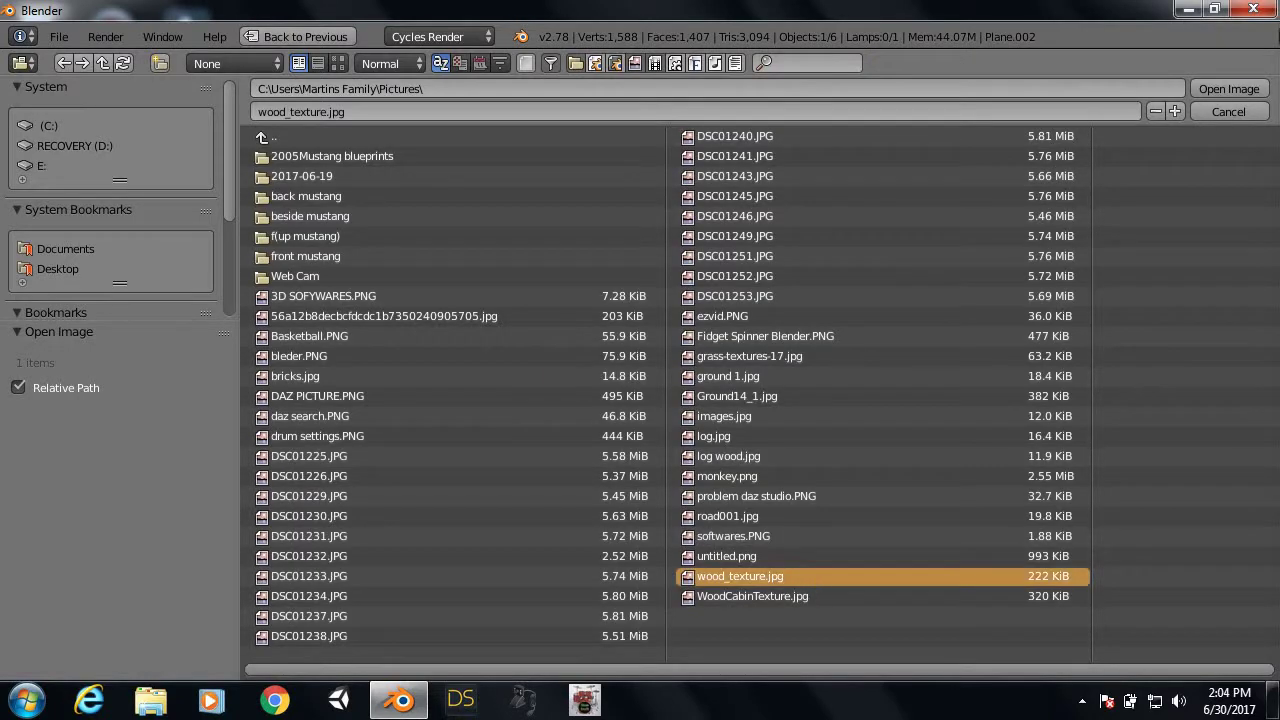
pyautogui.click(1204, 86)
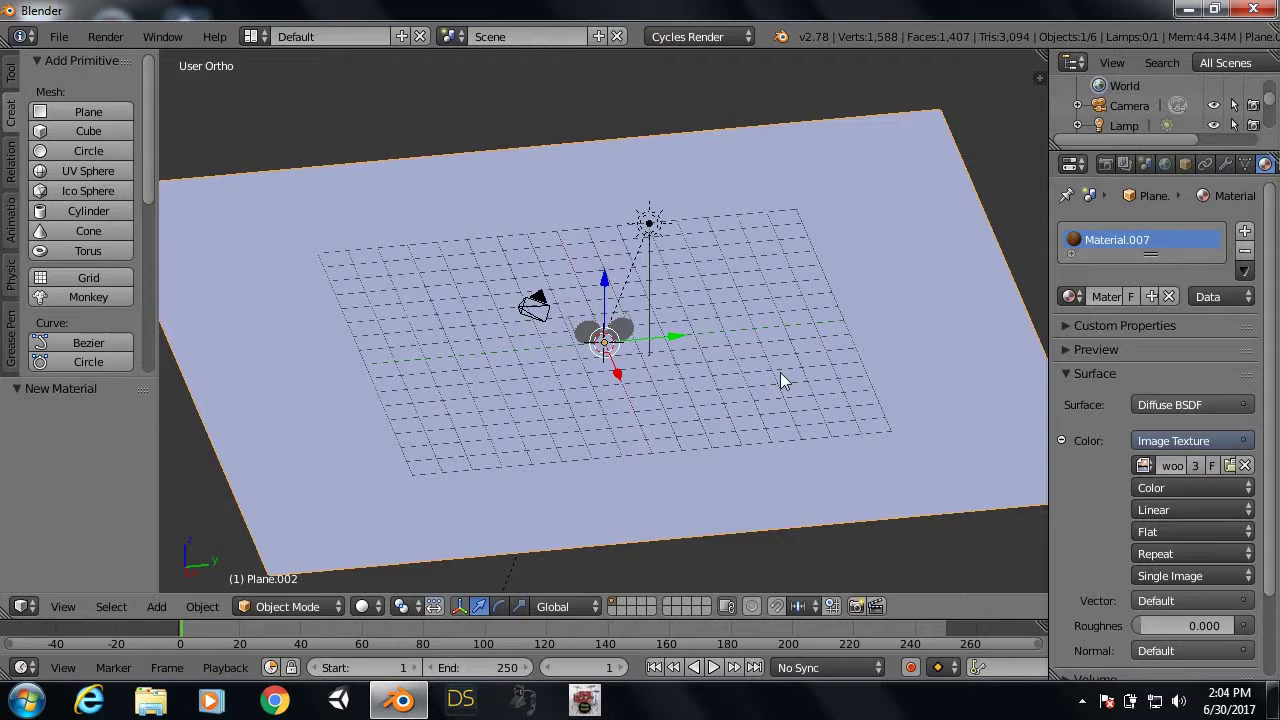
# Step: Unwrap the floor plane's UVs with Project From View, scaled to bounds, in Edit Mode
pyautogui.press('Tab')
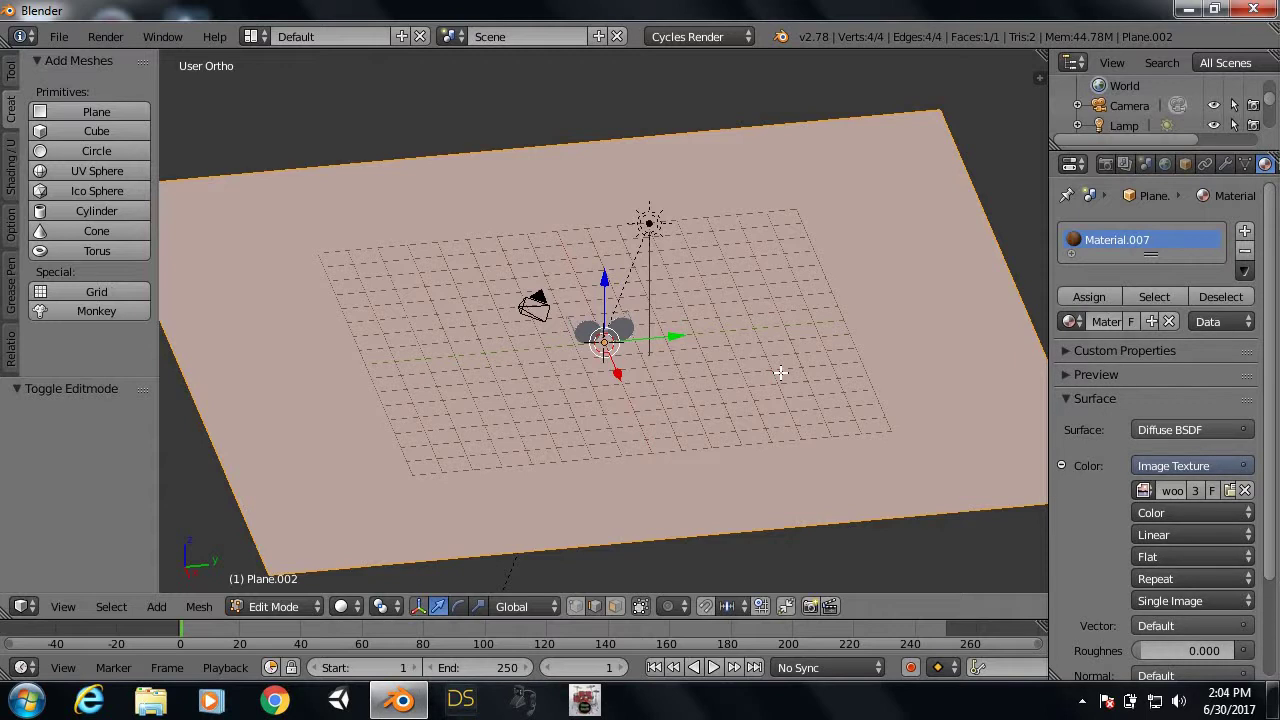
pyautogui.press('u')
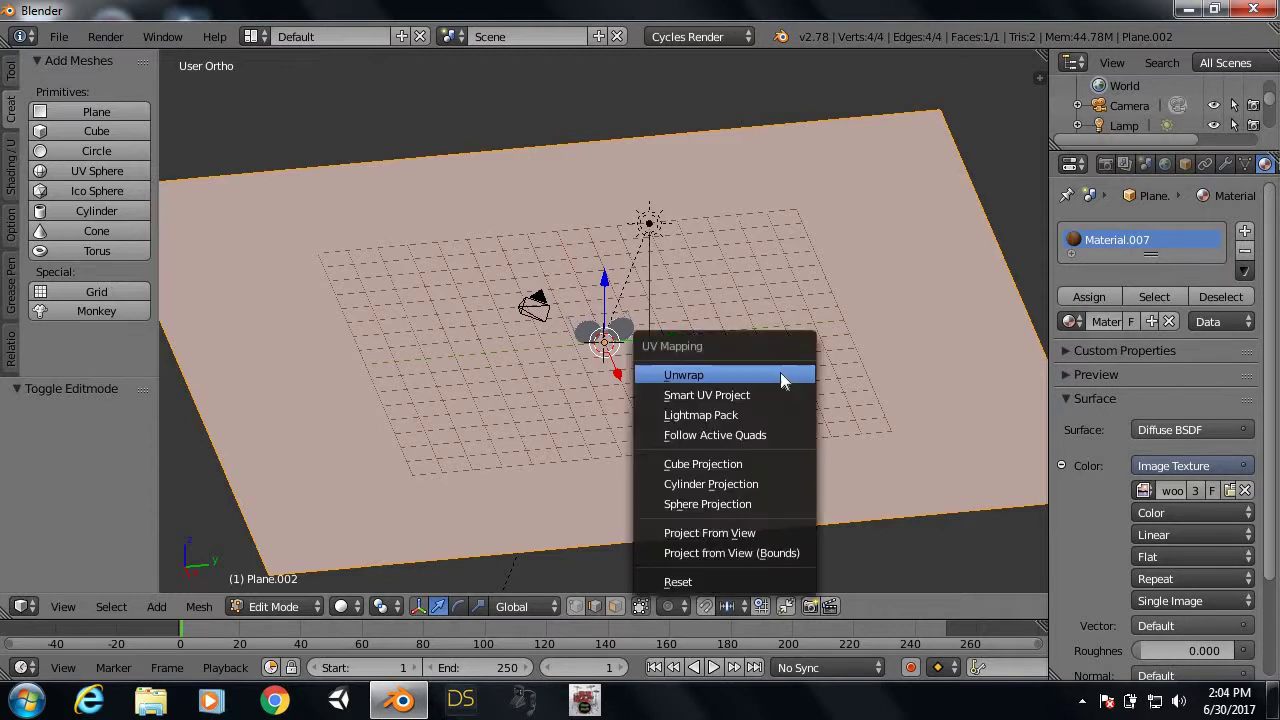
pyautogui.click(753, 552)
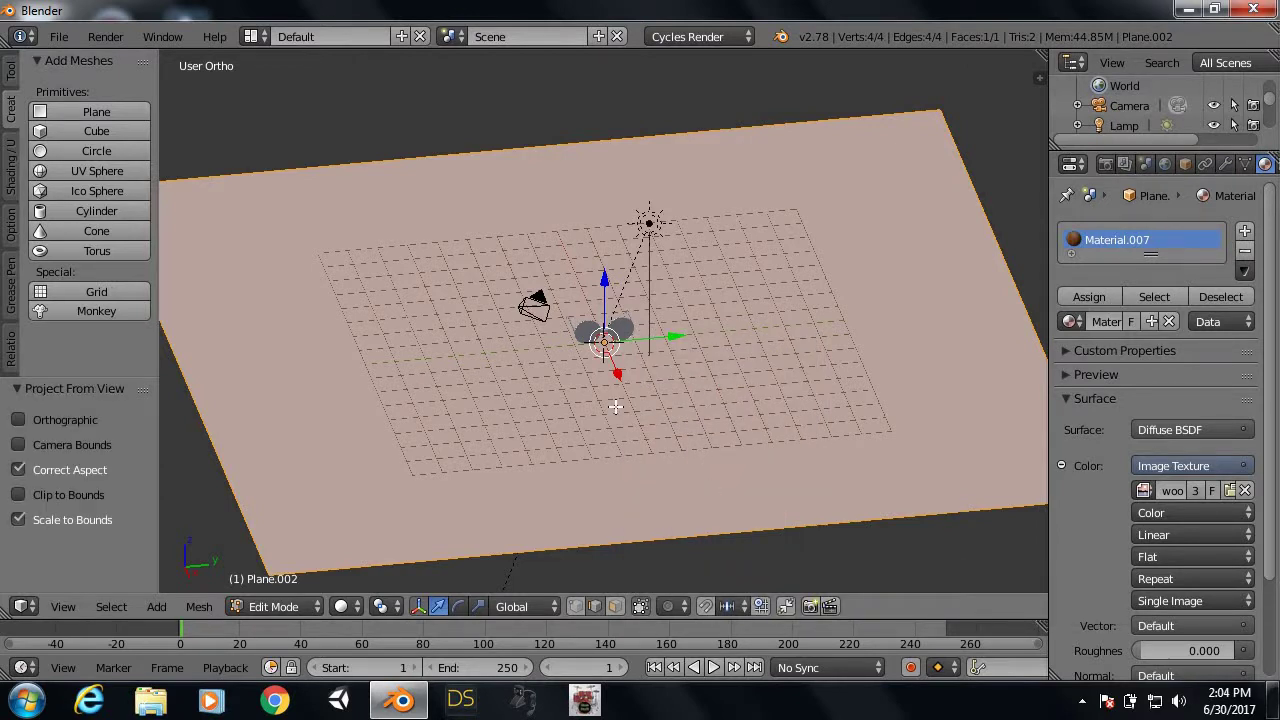
pyautogui.press('Tab')
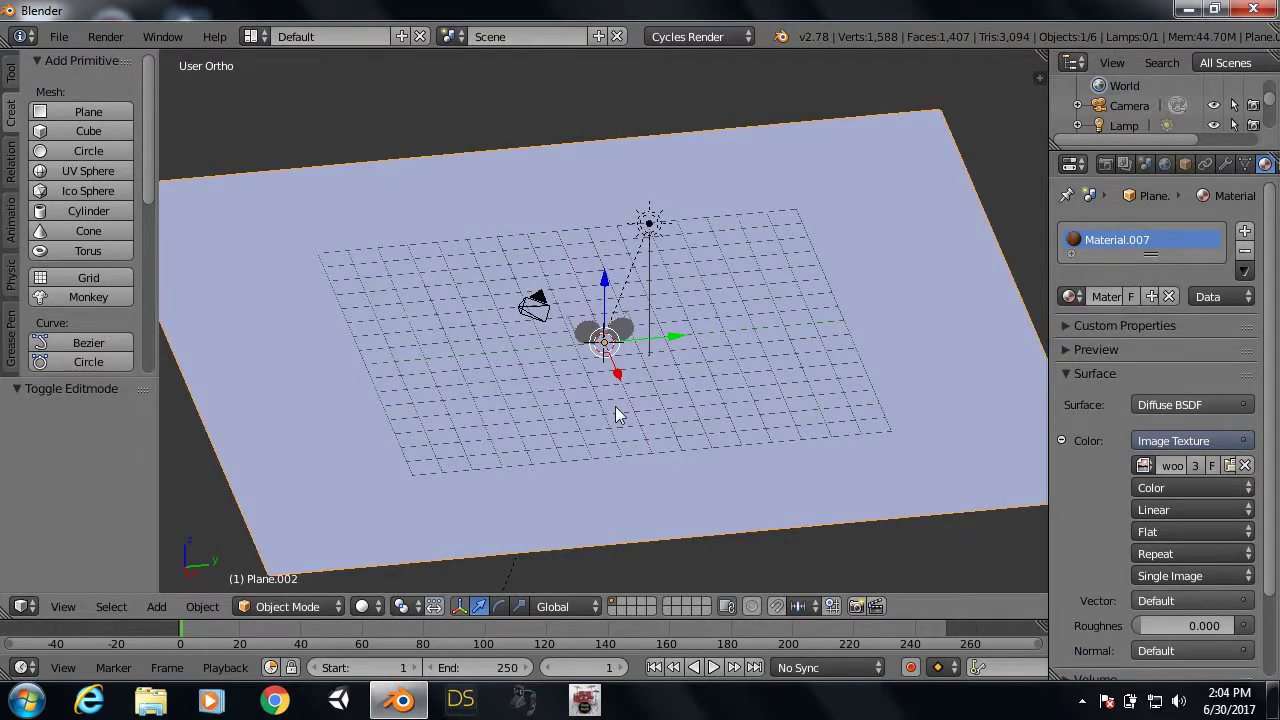
# Step: Look through the scene camera and nudge the view twice with Numpad 2
pyautogui.press('KP_0')
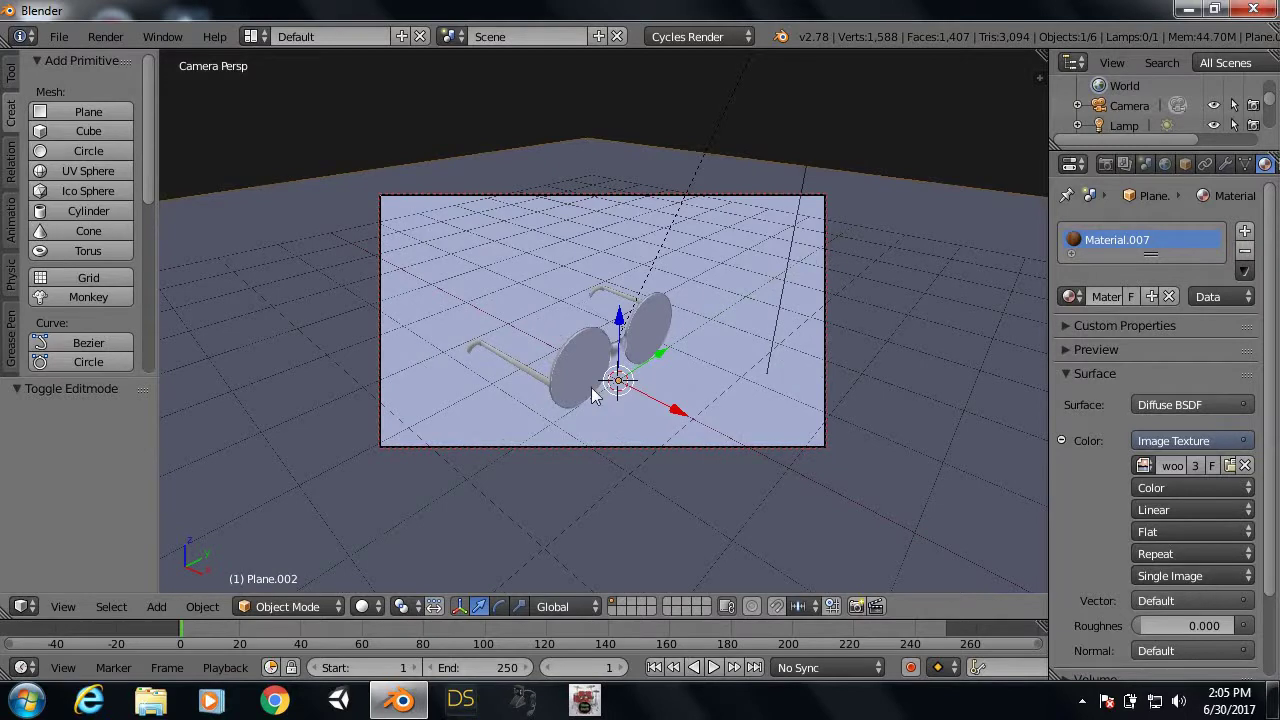
pyautogui.press('KP_2')
pyautogui.press('KP_2')
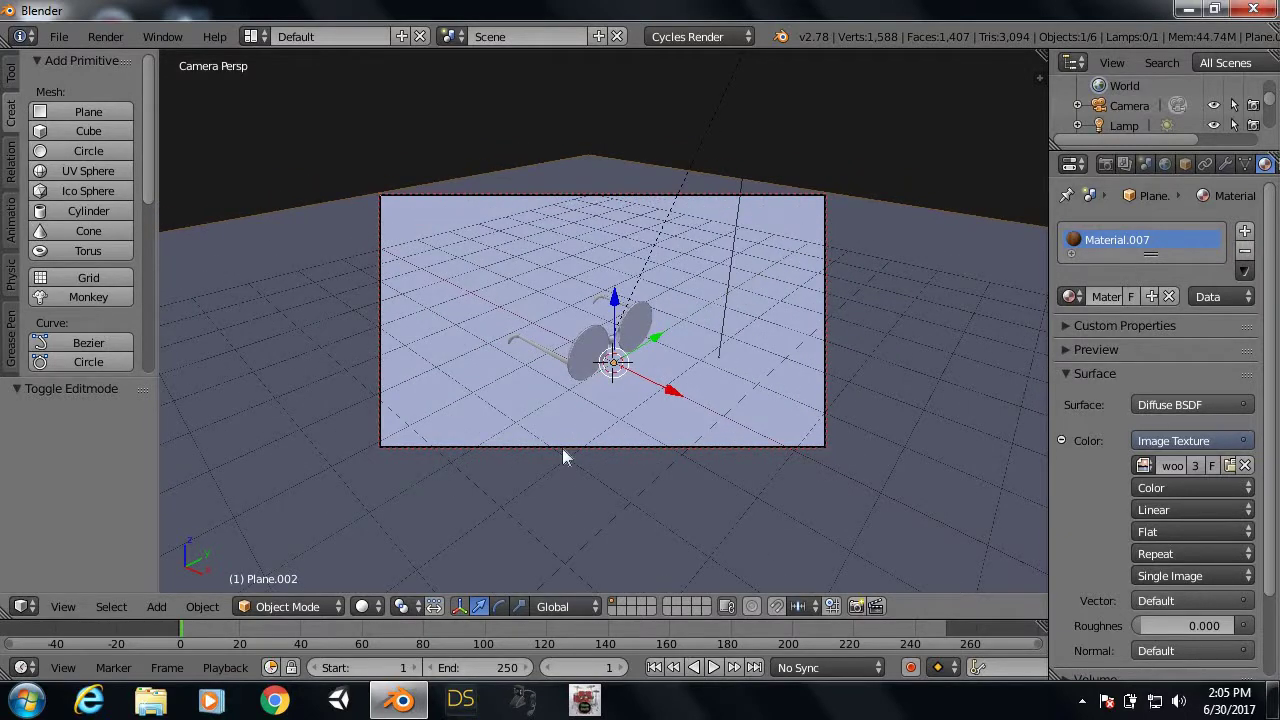
pyautogui.press('KP_2')
# Step: Switch the viewport to Rendered shading for a live Cycles preview of the glasses
pyautogui.click(364, 606)
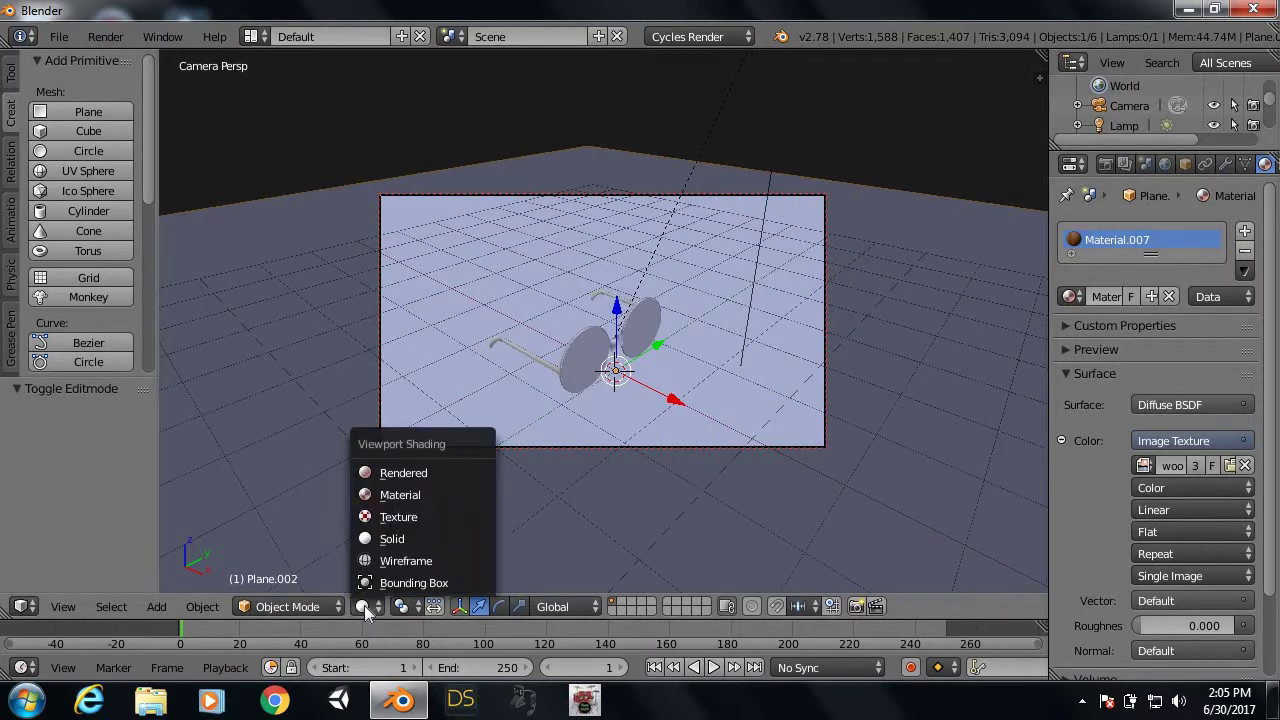
pyautogui.click(406, 473)
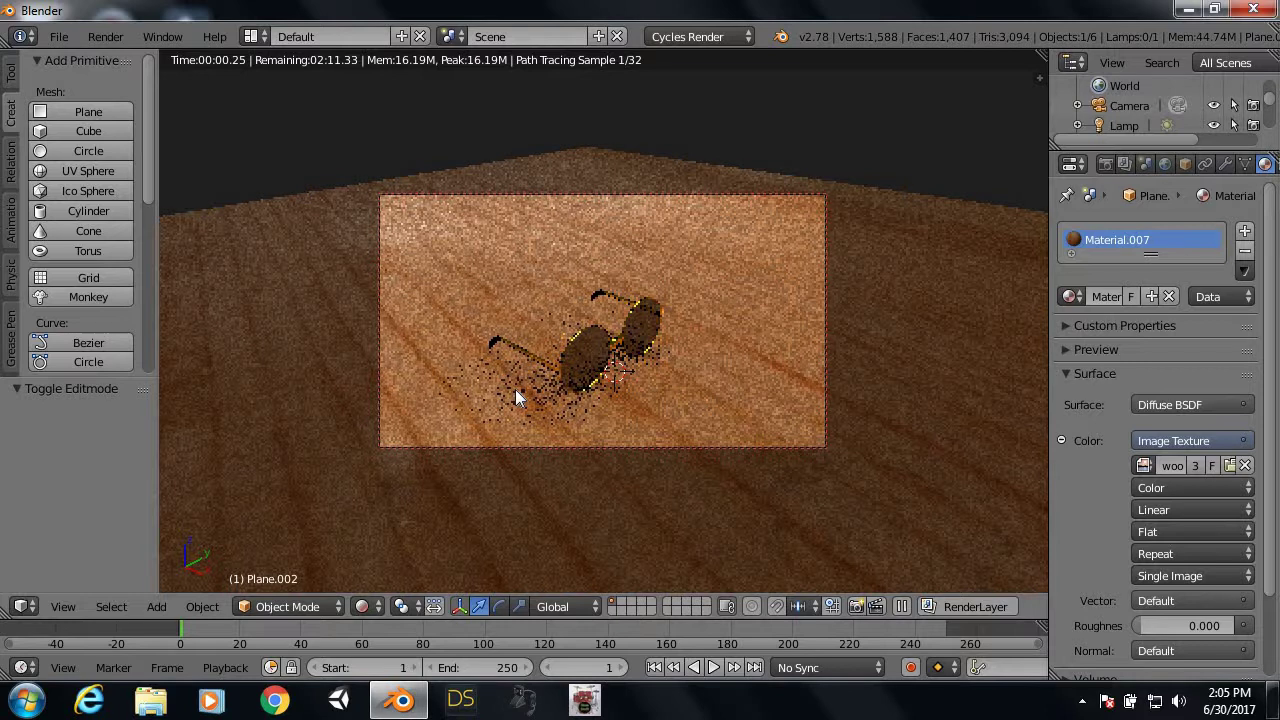
pyautogui.moveTo(533, 391); pyautogui.dragTo(579, 397, button='middle')
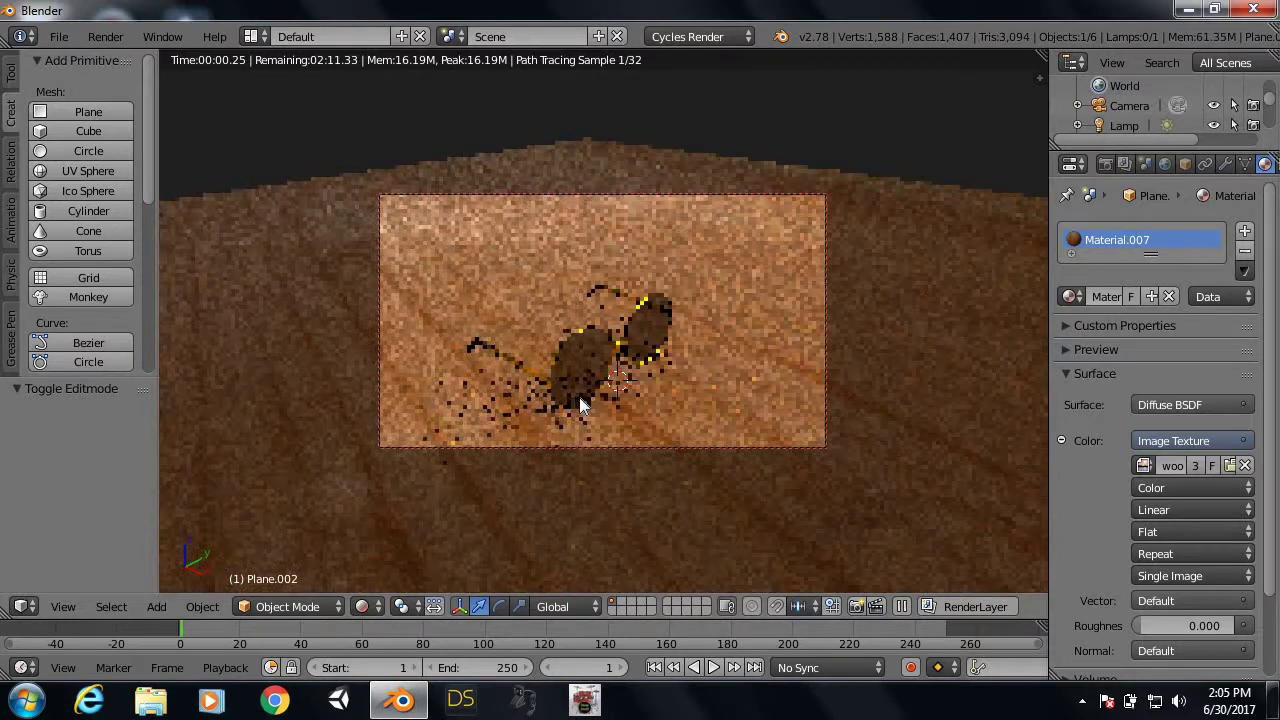
pyautogui.scroll(-2, 744, 346)
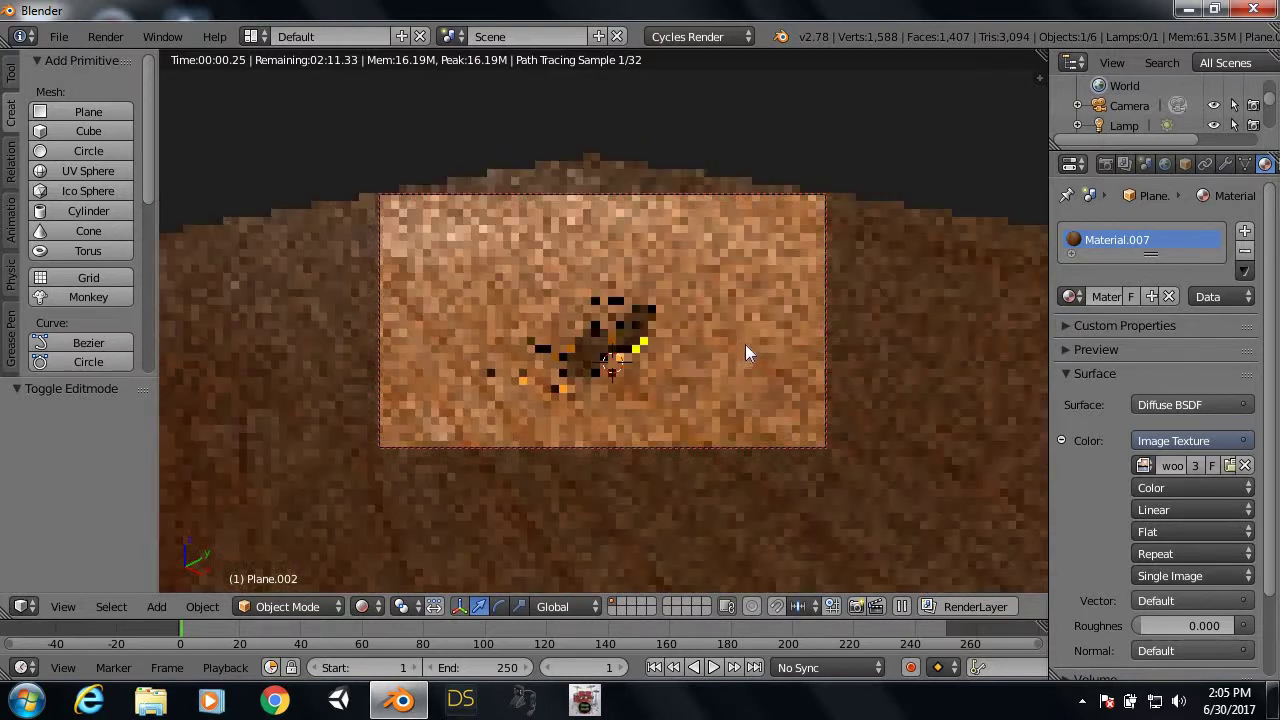
pyautogui.scroll(1, 725, 363)
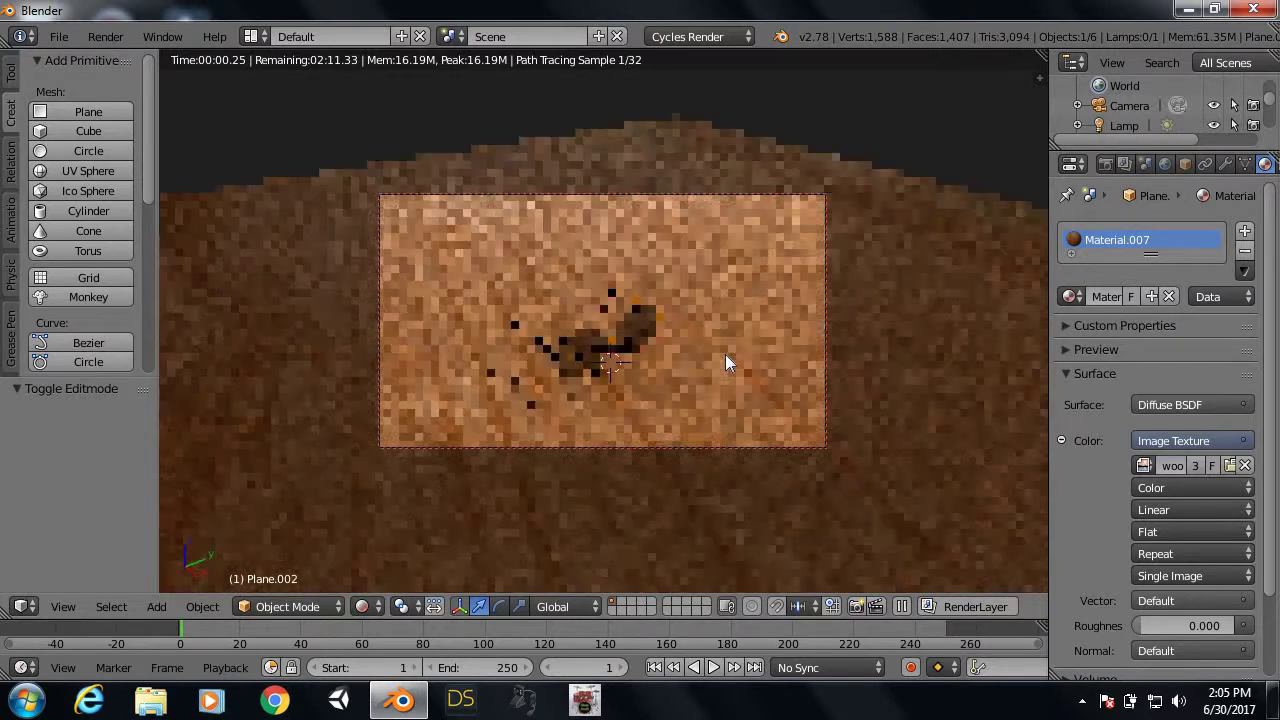
pyautogui.scroll(1, 725, 363)
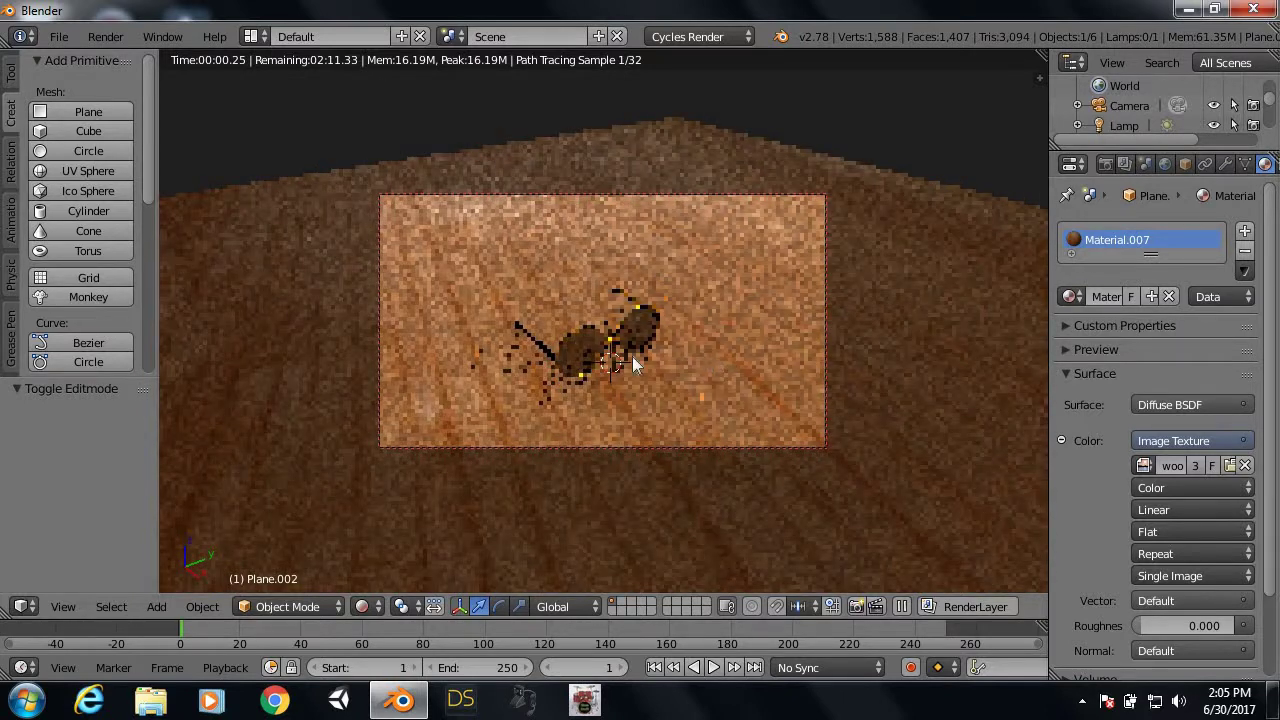
pyautogui.moveTo(632, 357); pyautogui.dragTo(632, 357, button='middle')
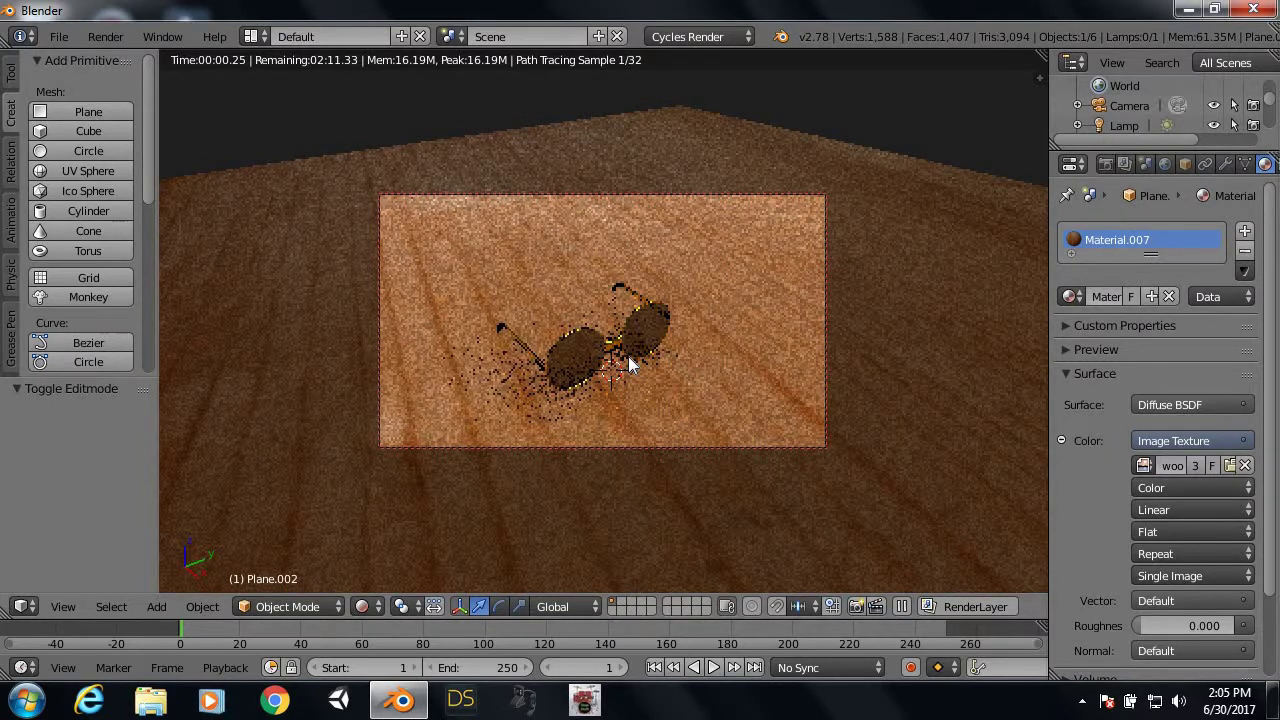
pyautogui.click(612, 382)
pyautogui.scroll(2, 610, 366)
pyautogui.scroll(2, 610, 366)
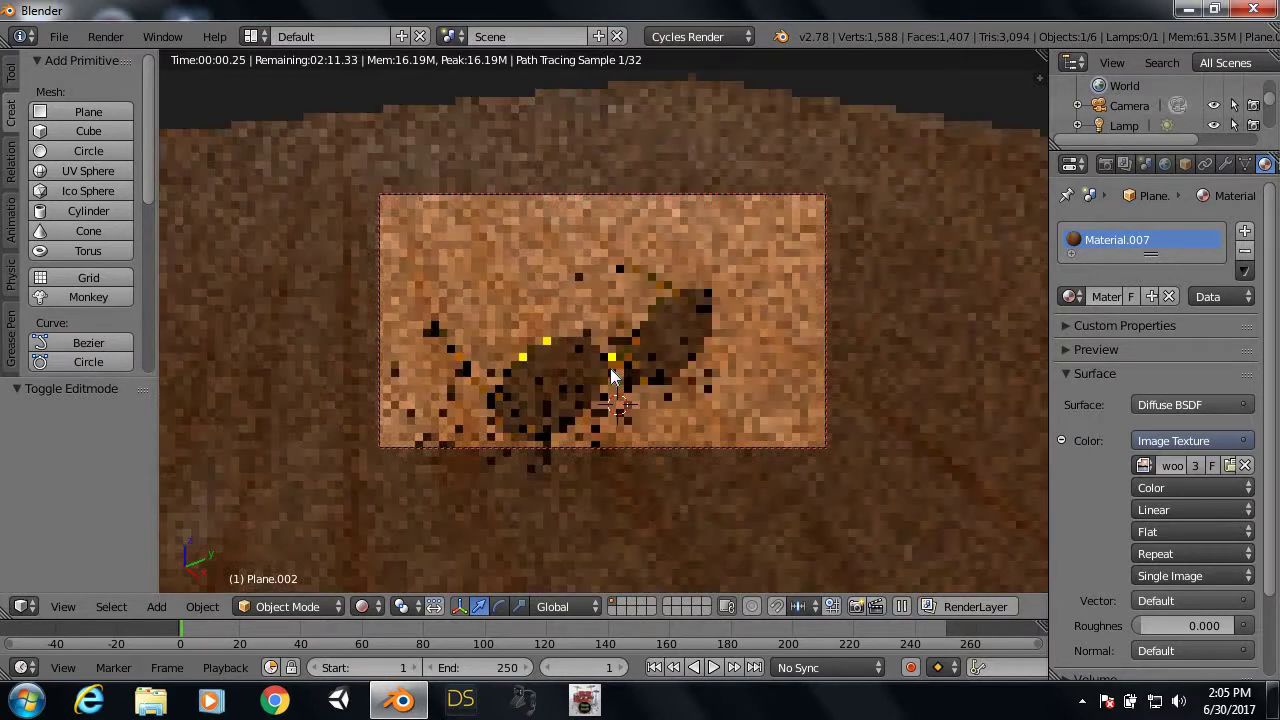
# Step: Rotate the glasses in eight successive small turns into a new pose on the wooden floor
pyautogui.press('r')
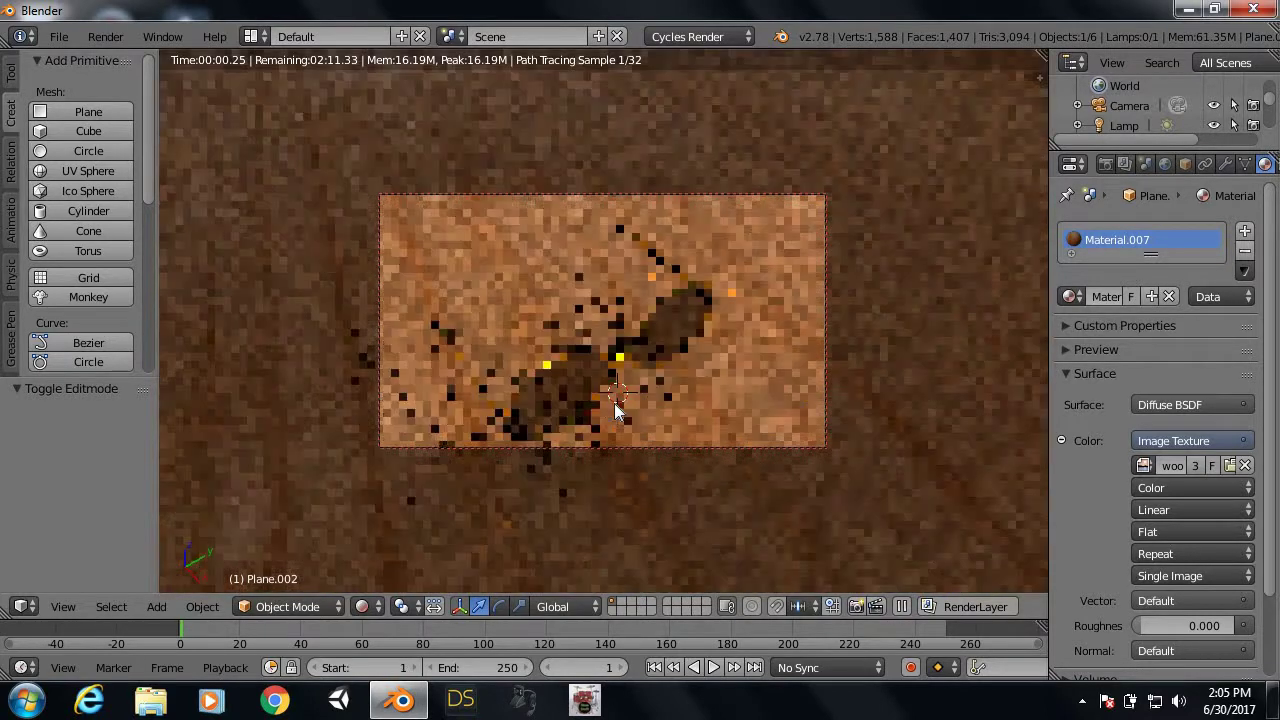
pyautogui.click(614, 403)
pyautogui.press('r')
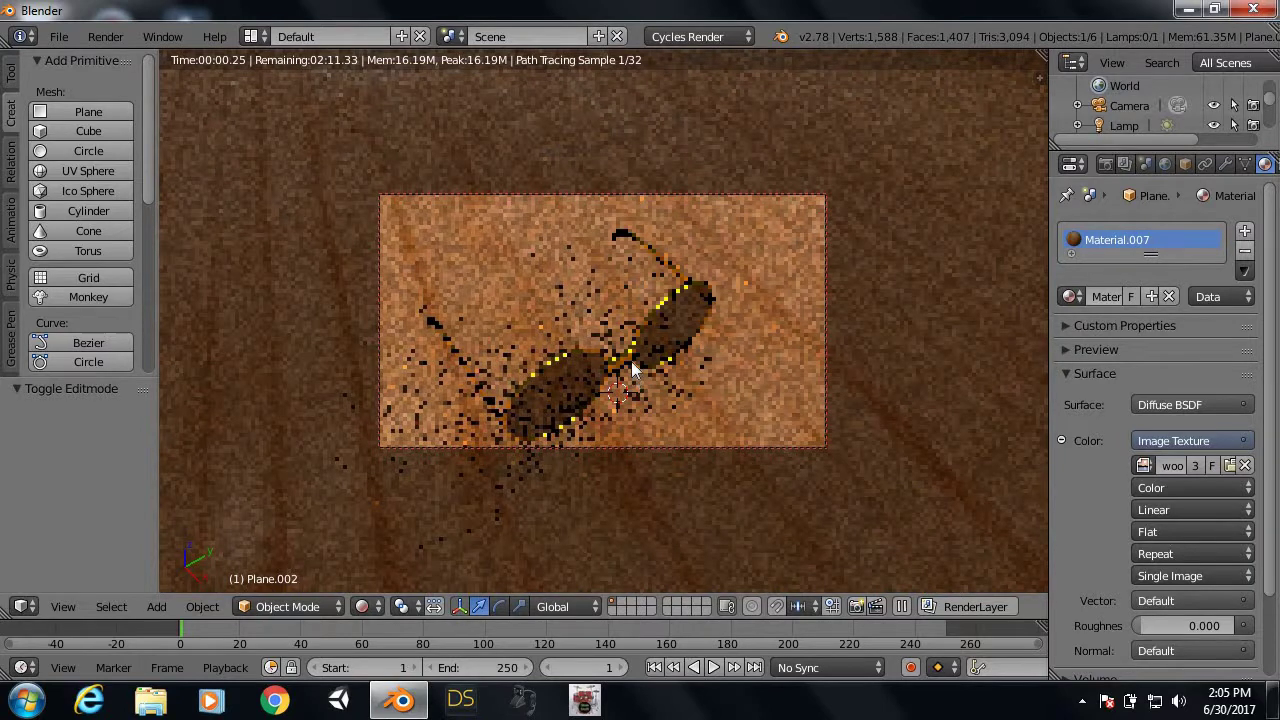
pyautogui.click(631, 361)
pyautogui.press('r')
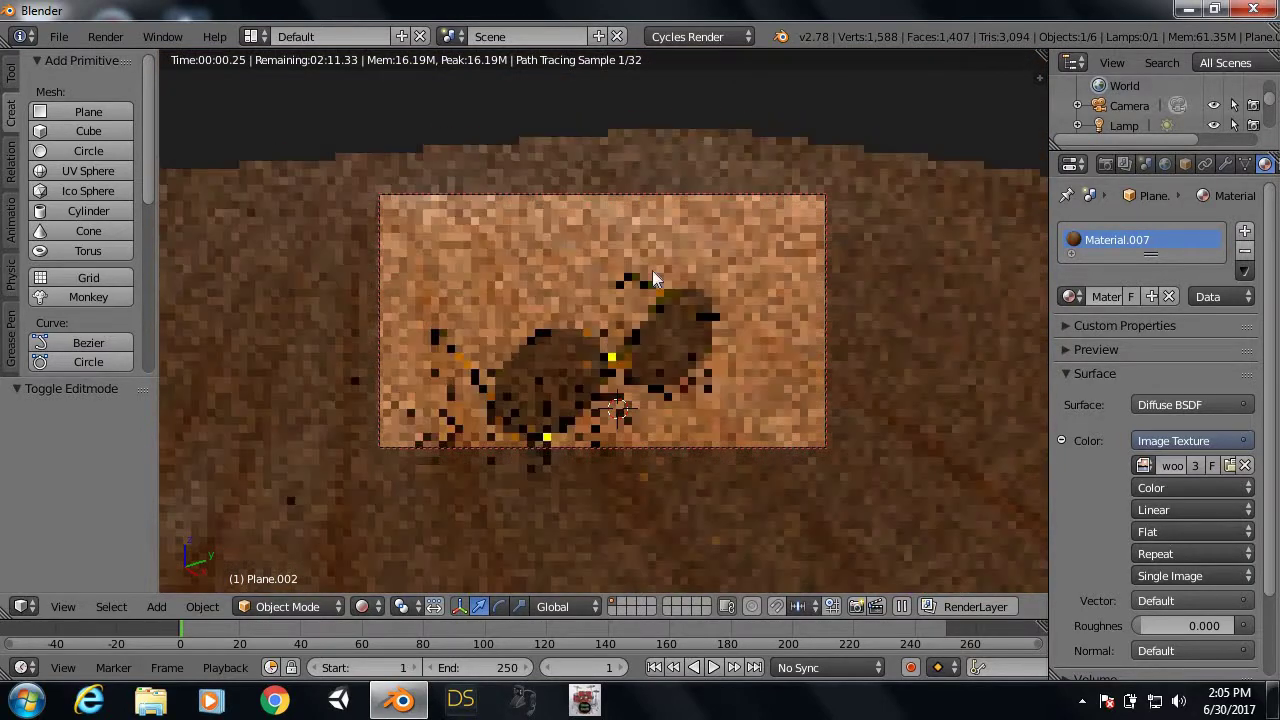
pyautogui.click(616, 337)
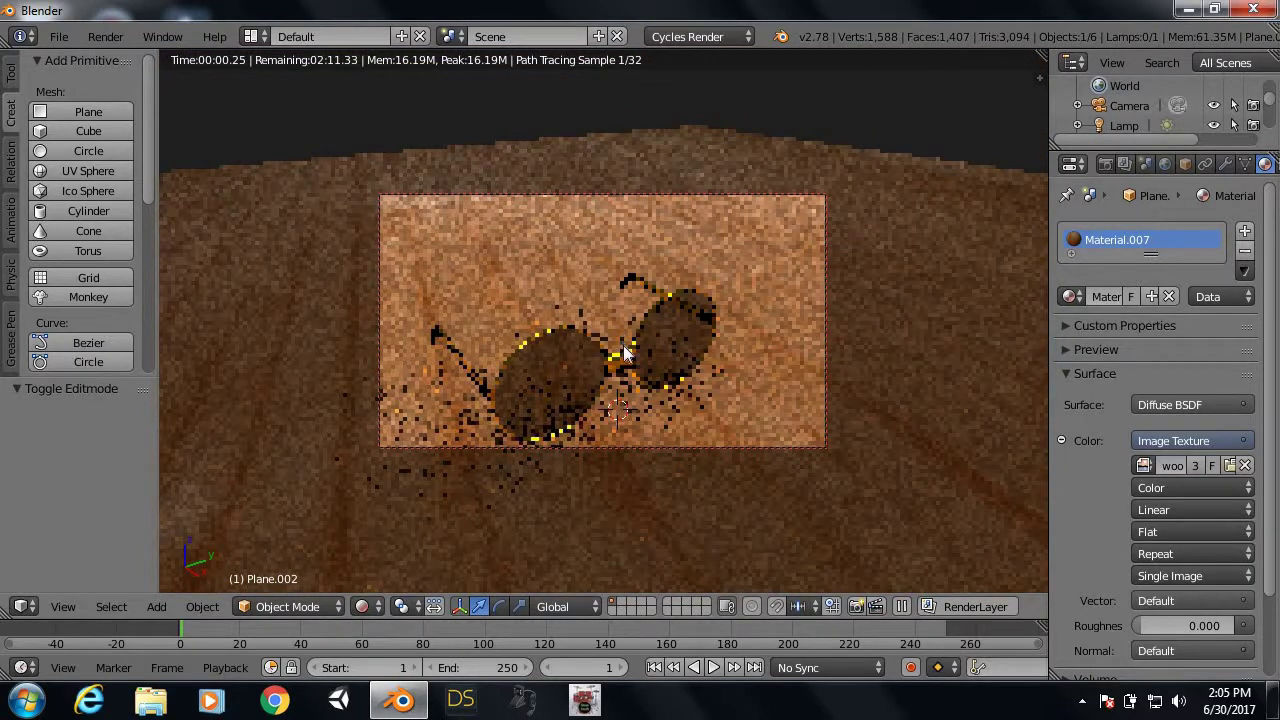
pyautogui.press('r')
pyautogui.click(624, 360)
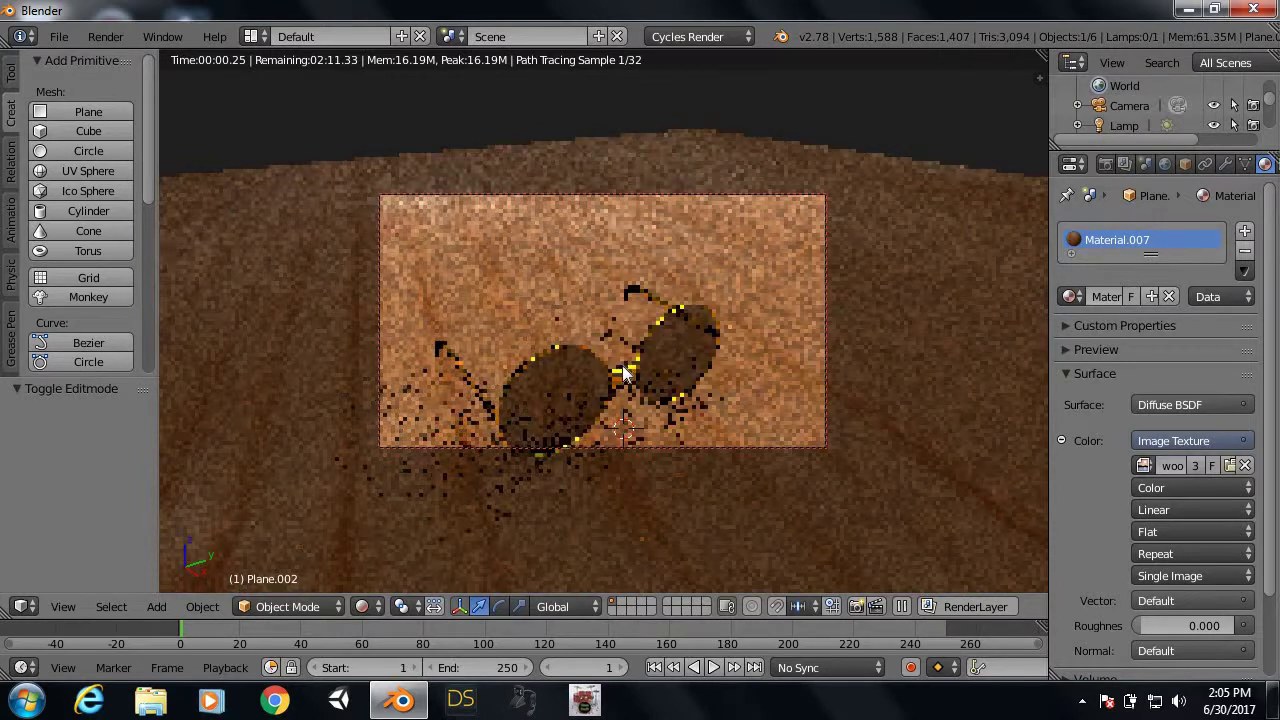
pyautogui.press('r')
pyautogui.click(616, 362)
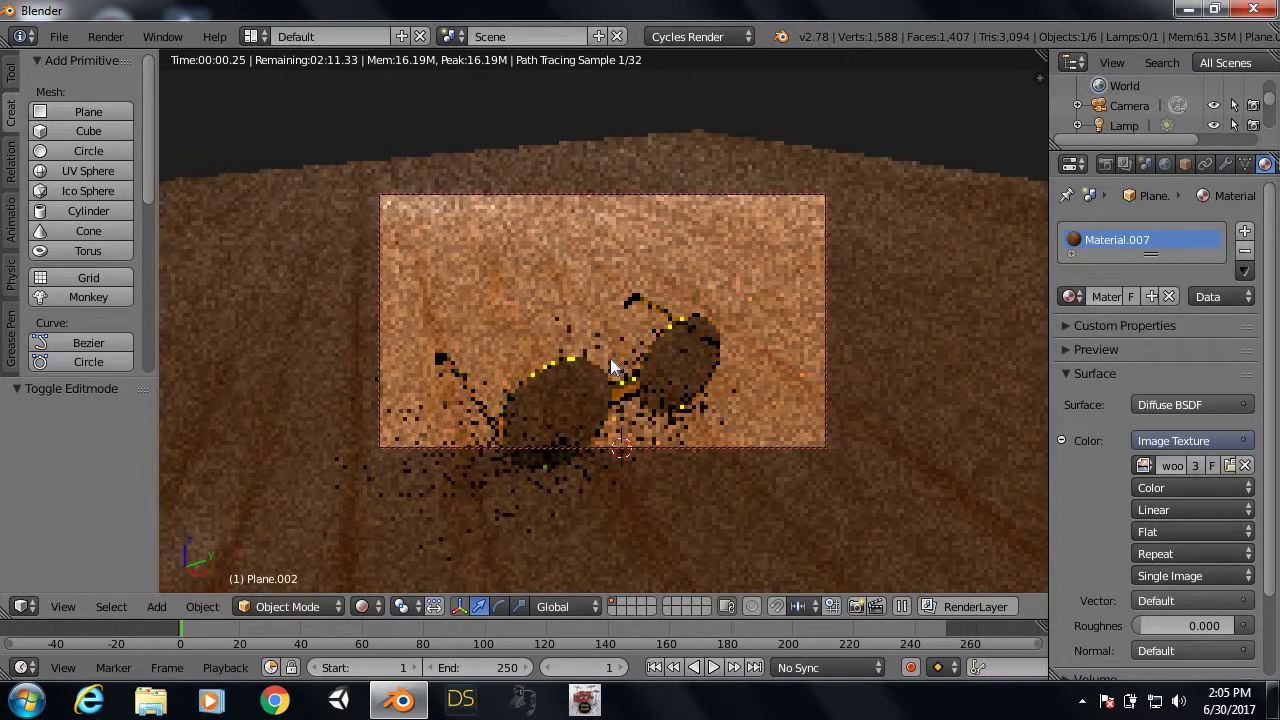
pyautogui.press('r')
pyautogui.click(616, 318)
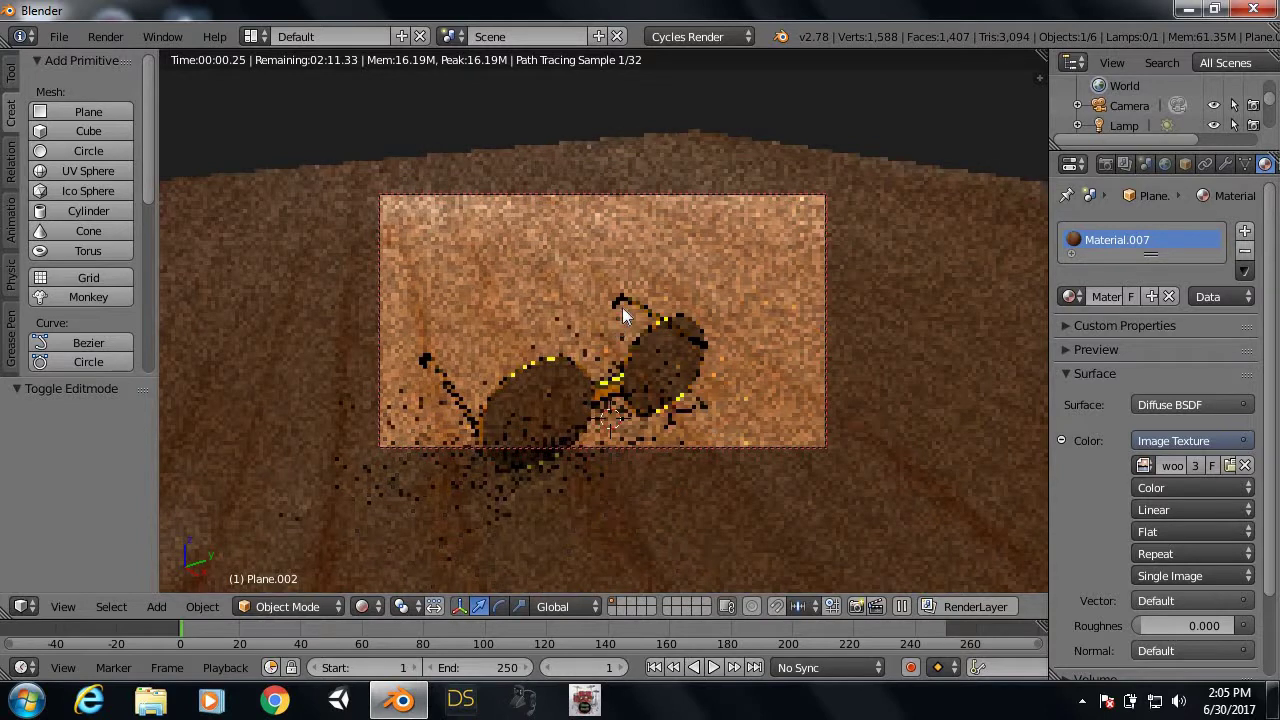
pyautogui.press('r')
pyautogui.click(629, 288)
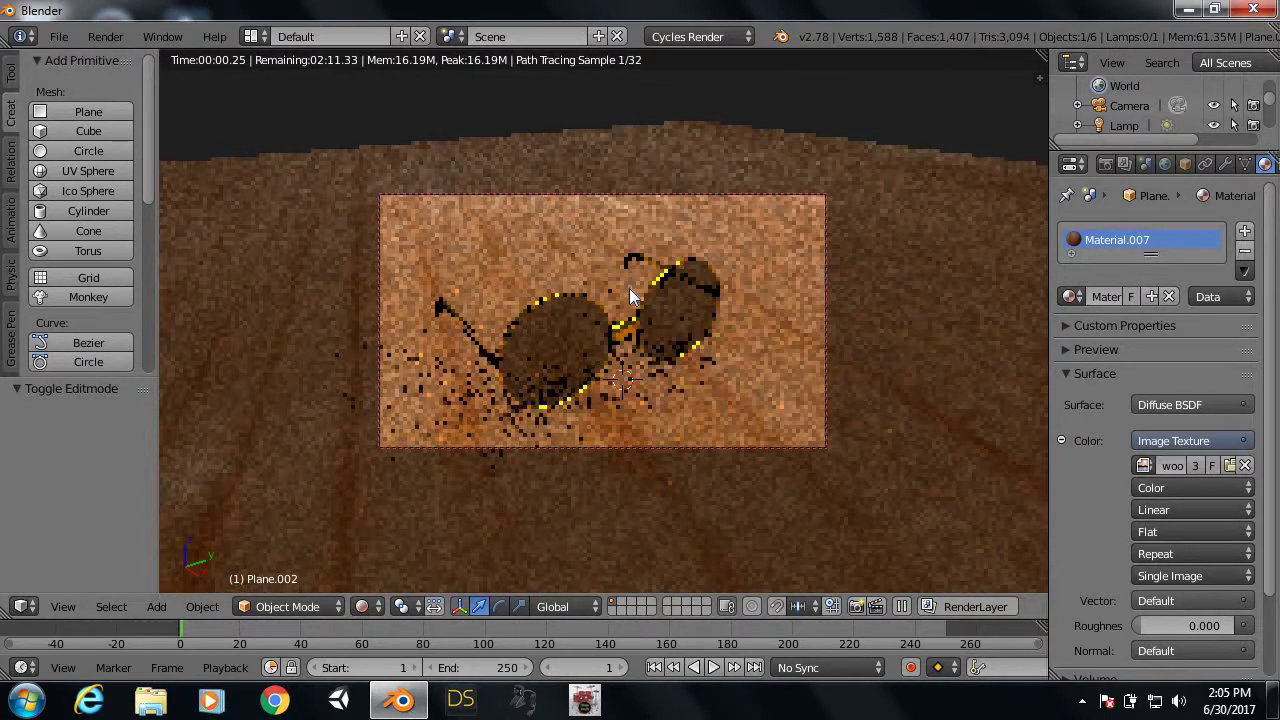
pyautogui.press('r')
pyautogui.click(549, 366)
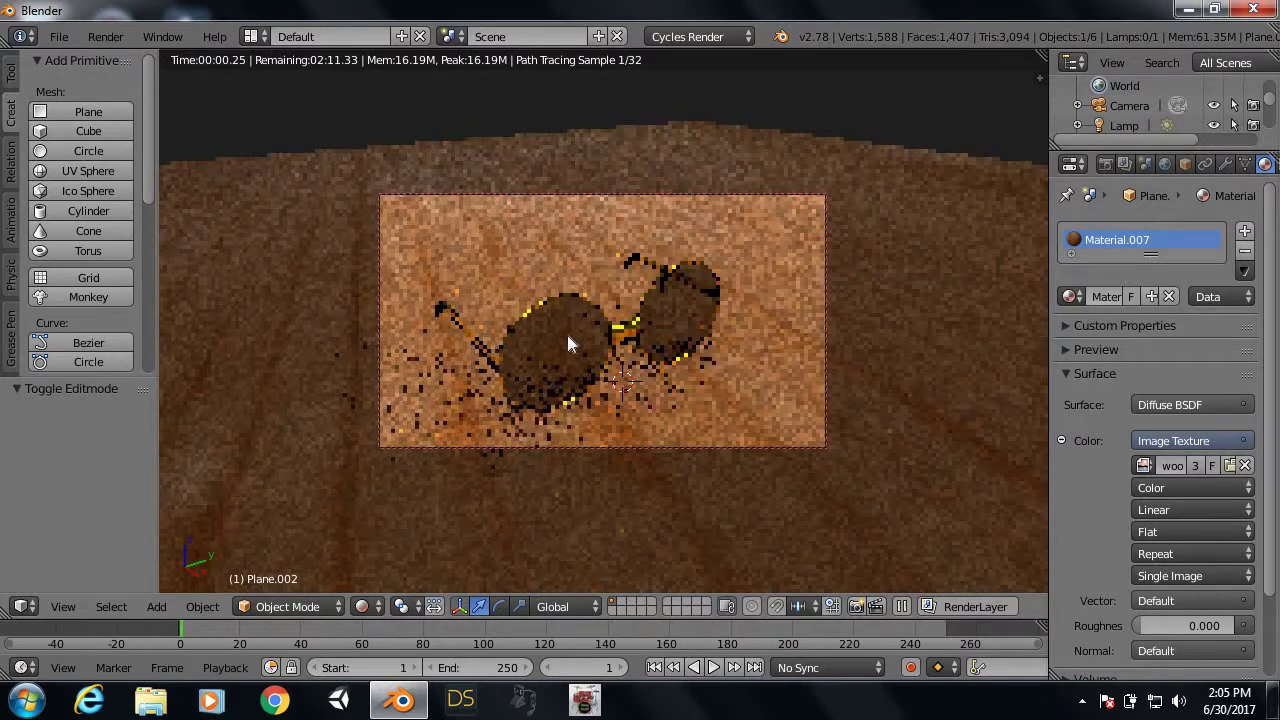
# Step: Raise the resolution scale from 50% to 100% and render the final Cycles image
pyautogui.click(1107, 165)
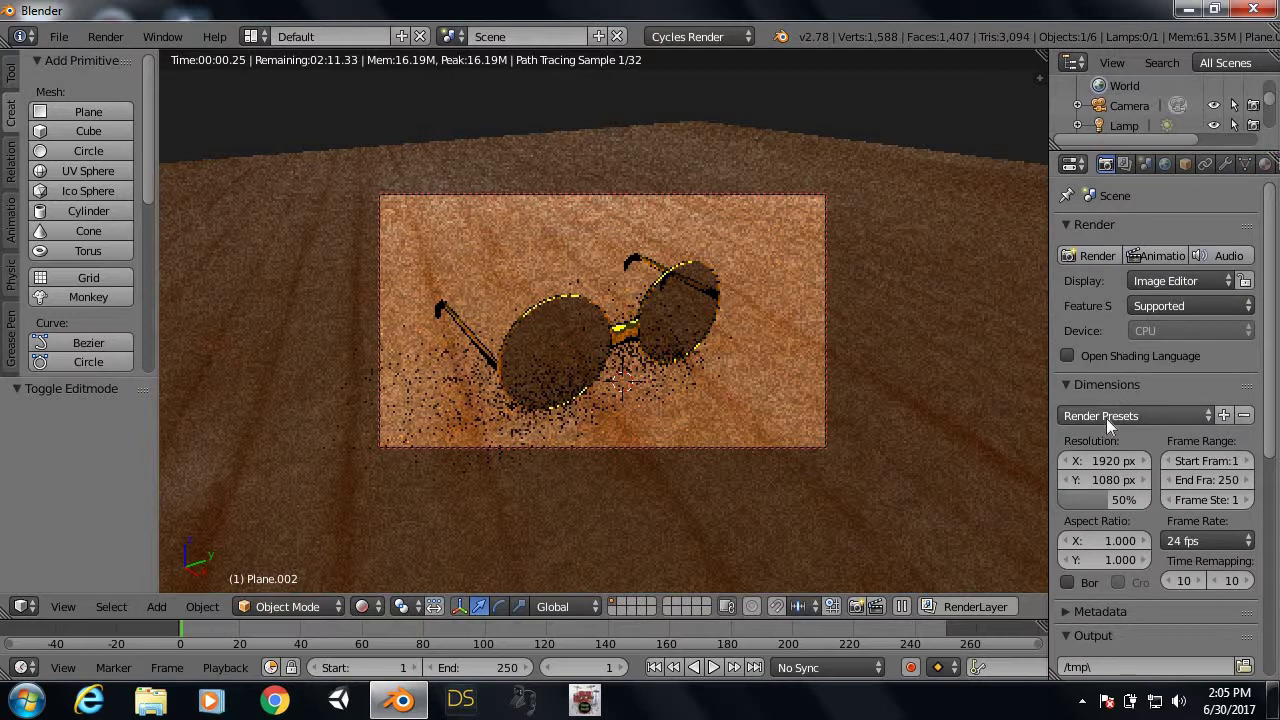
pyautogui.click(1099, 498)
pyautogui.write('100')
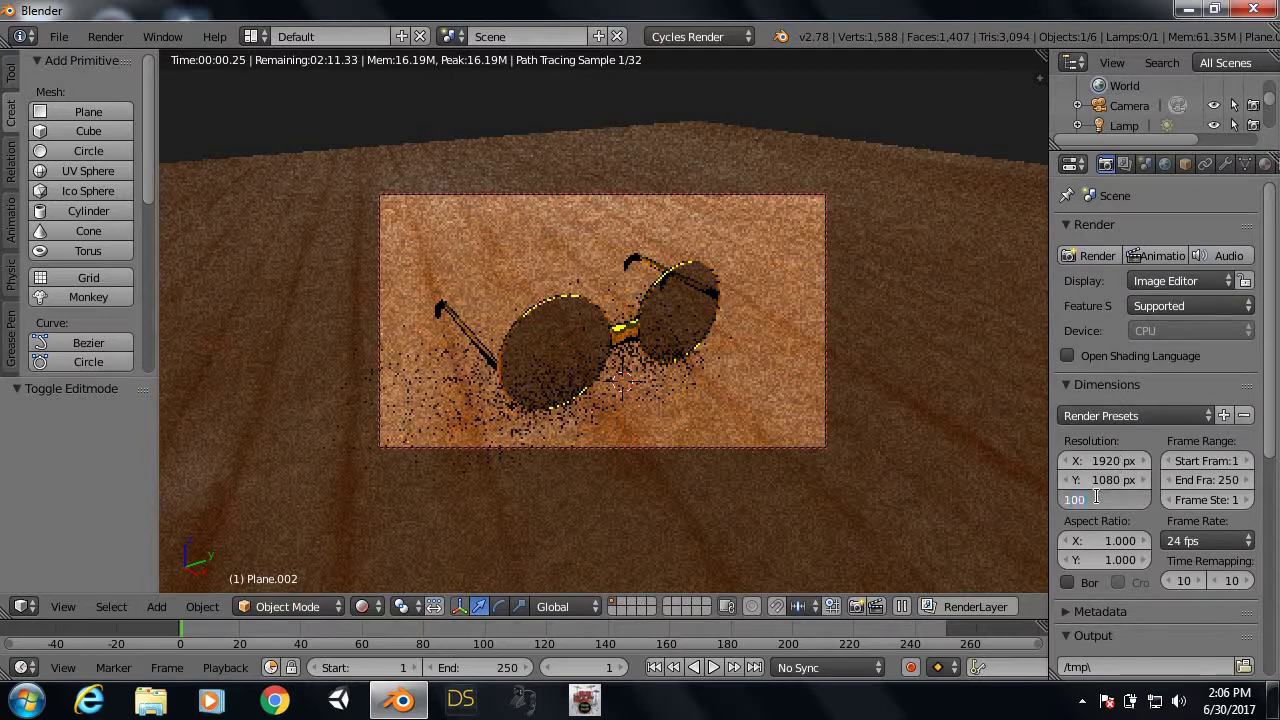
pyautogui.press('Return')
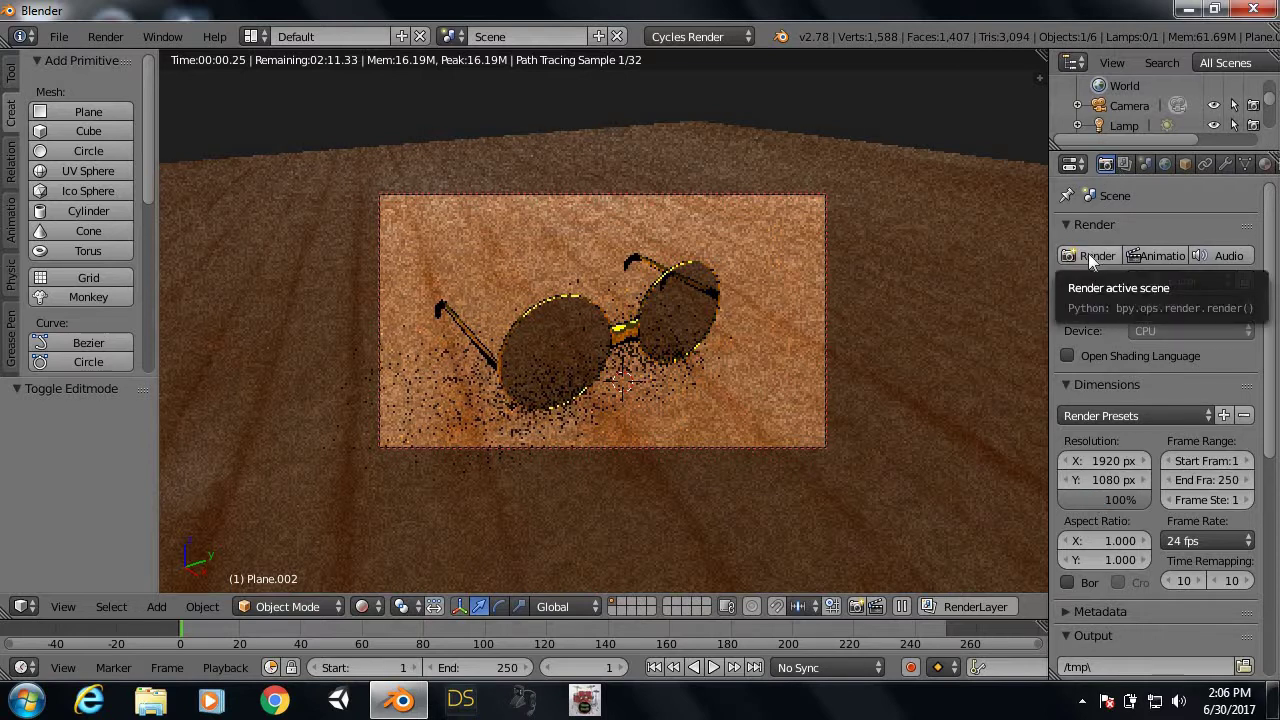
pyautogui.click(1088, 255)
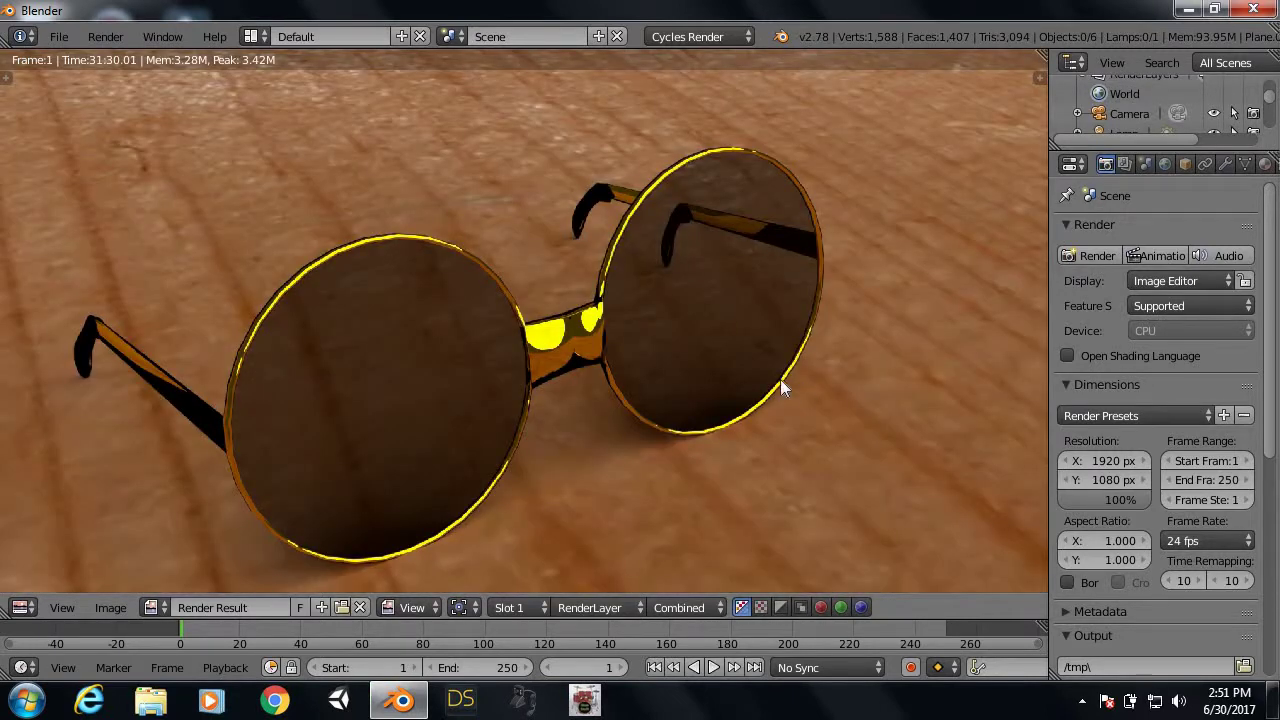
# Step: Zoom in and out of the finished Render Result to inspect the glasses on the wood floor
pyautogui.scroll(-1, 770, 378)
pyautogui.scroll(-1, 770, 387)
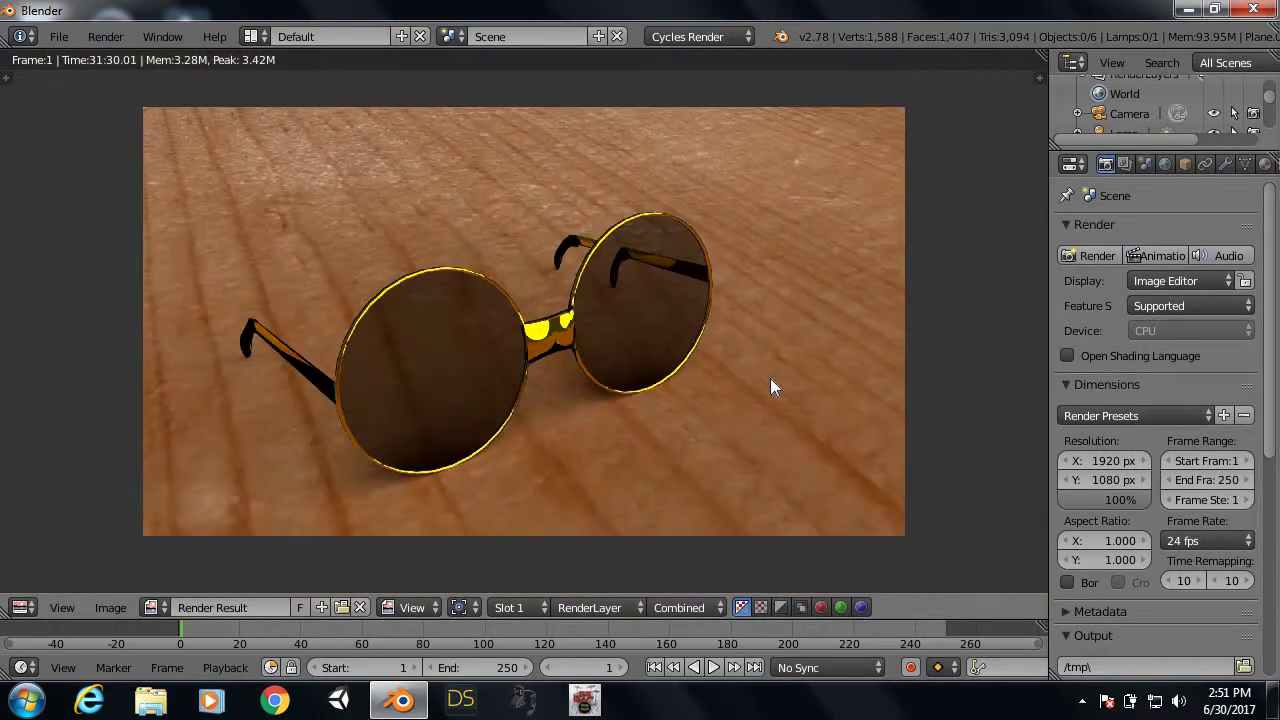
pyautogui.scroll(1, 784, 388)
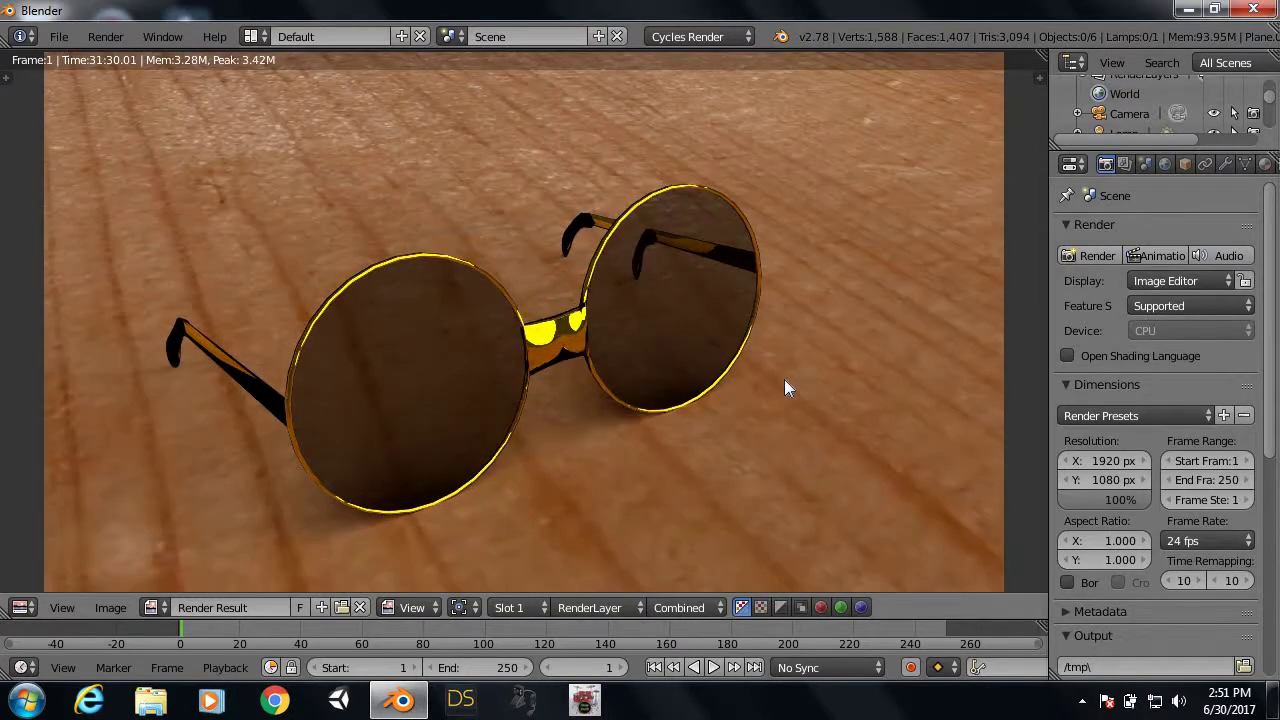
pyautogui.scroll(1, 784, 388)
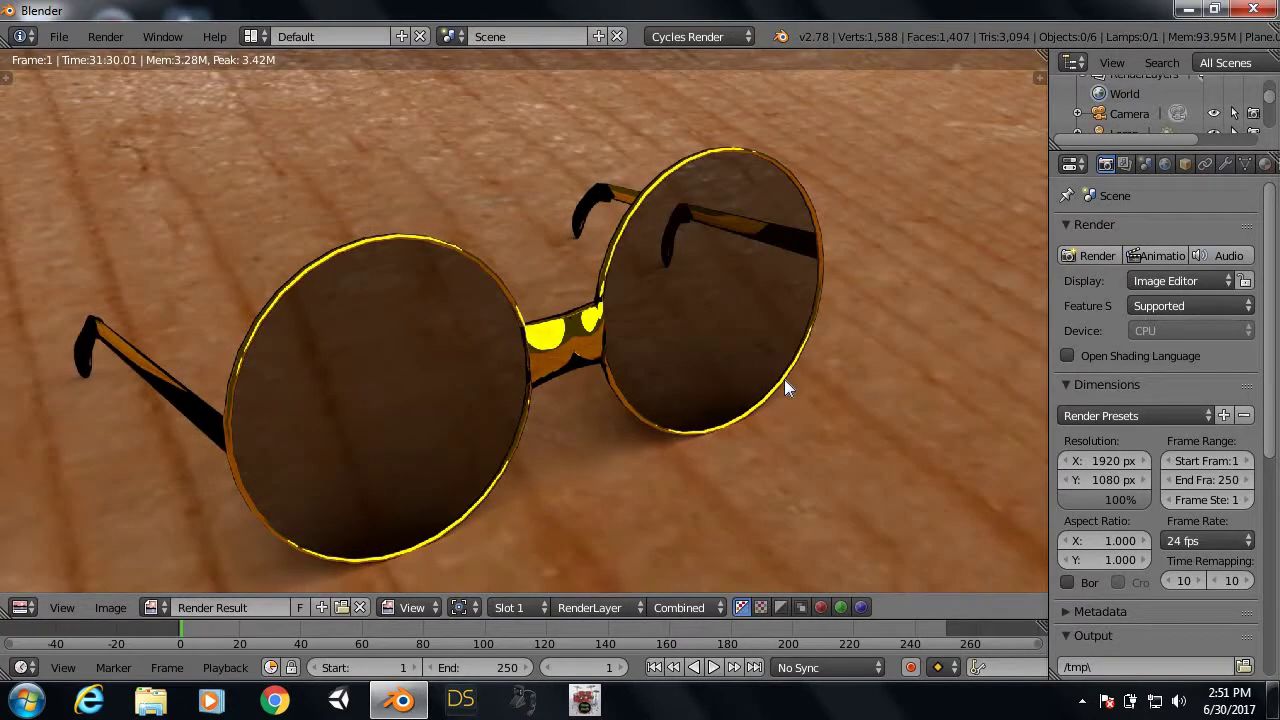
pyautogui.scroll(-1, 784, 388)
pyautogui.scroll(-1, 784, 388)
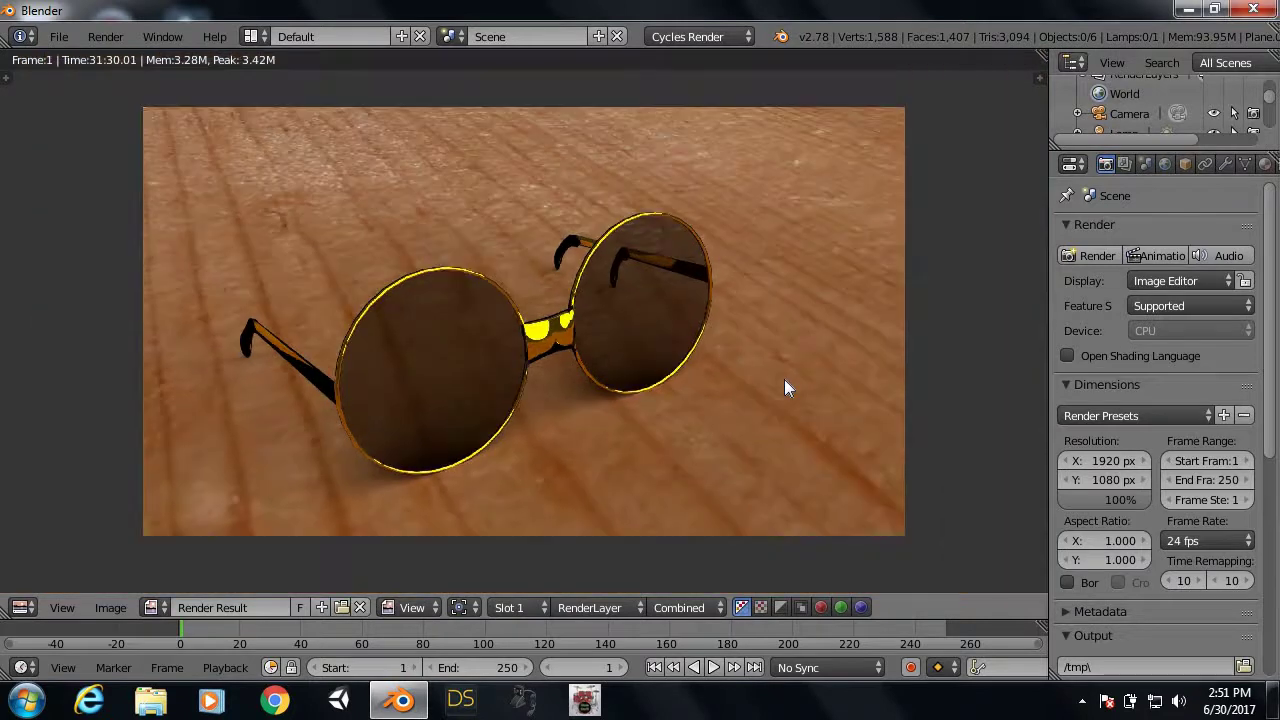
pyautogui.scroll(1, 784, 388)
pyautogui.scroll(1, 784, 388)
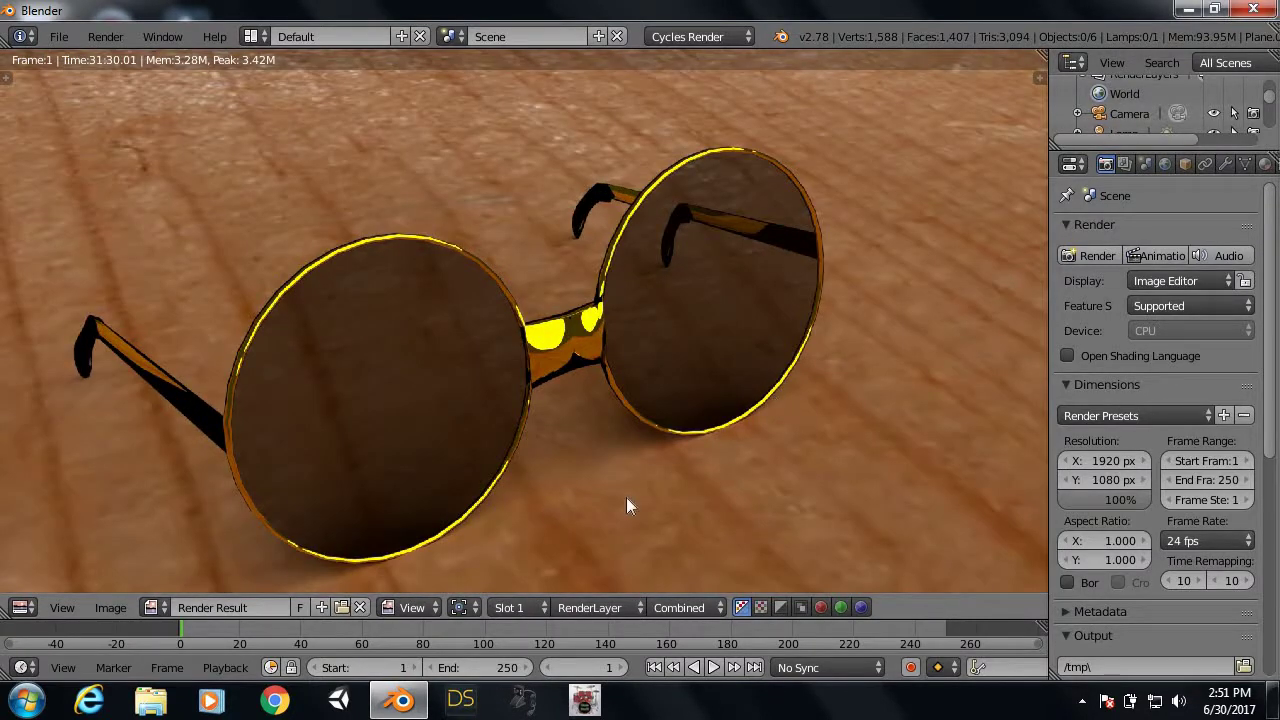